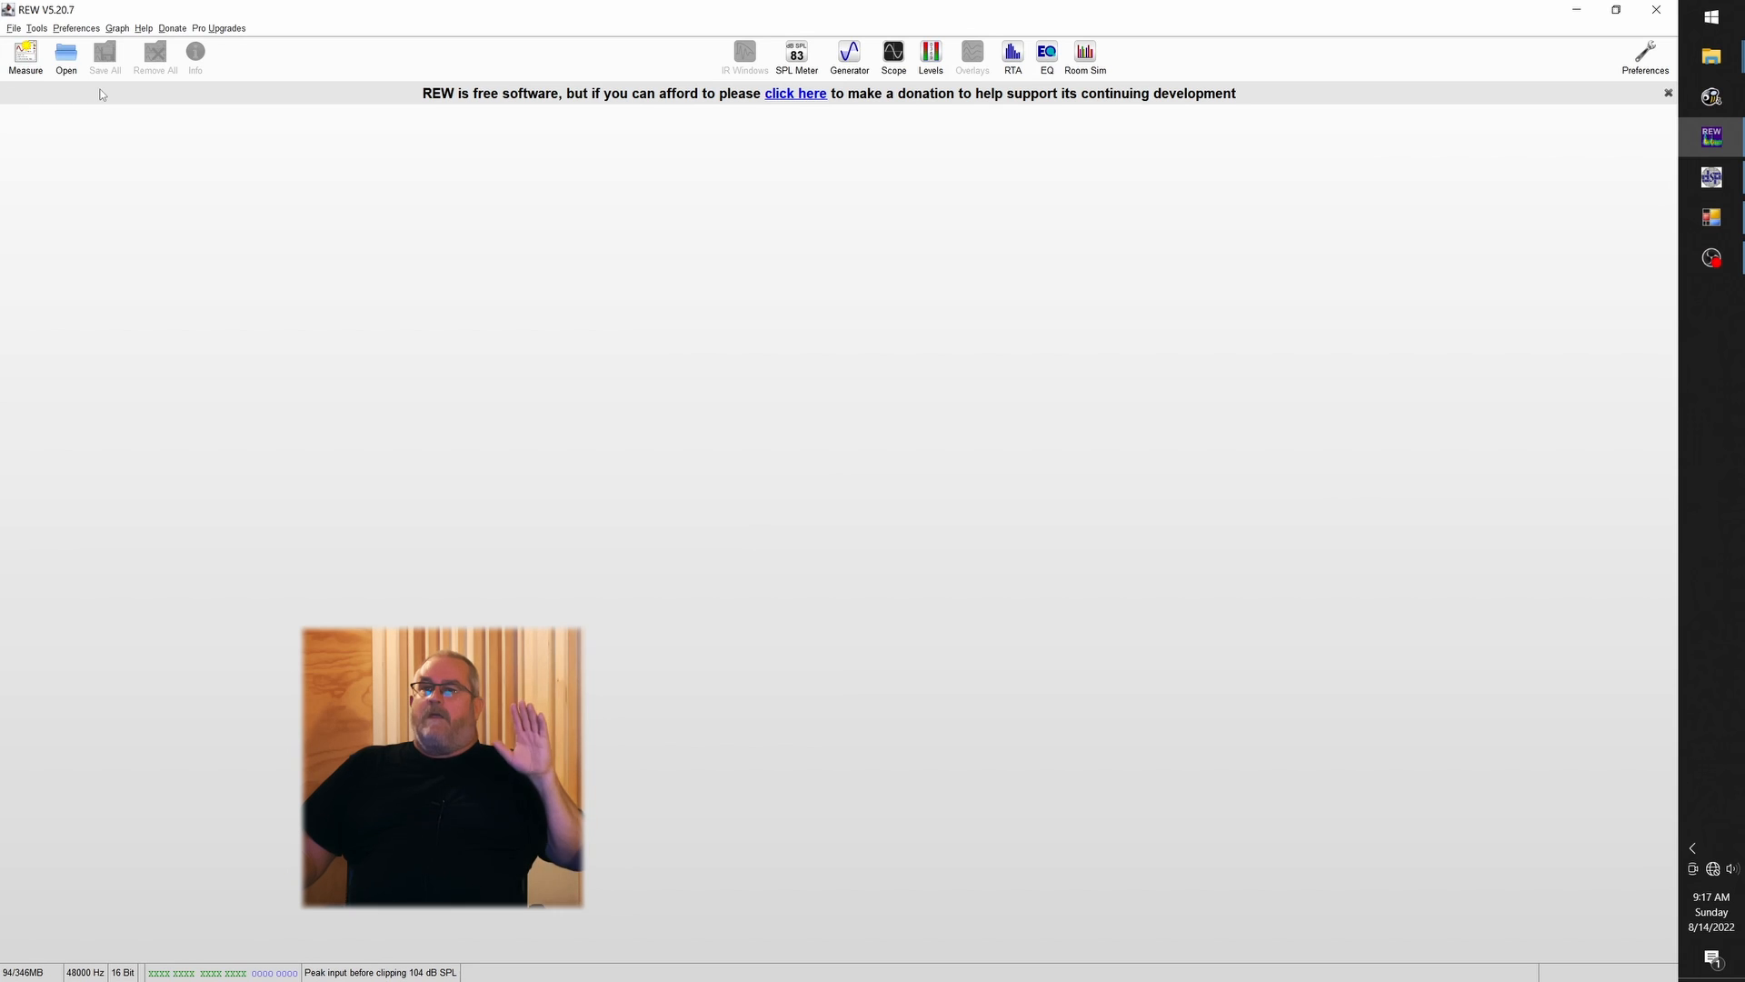
Run an SPL sweep measurement from 20 to 20,000 Hz at -12 dBFS and apply the default graph axis limits
left_click(25, 54)
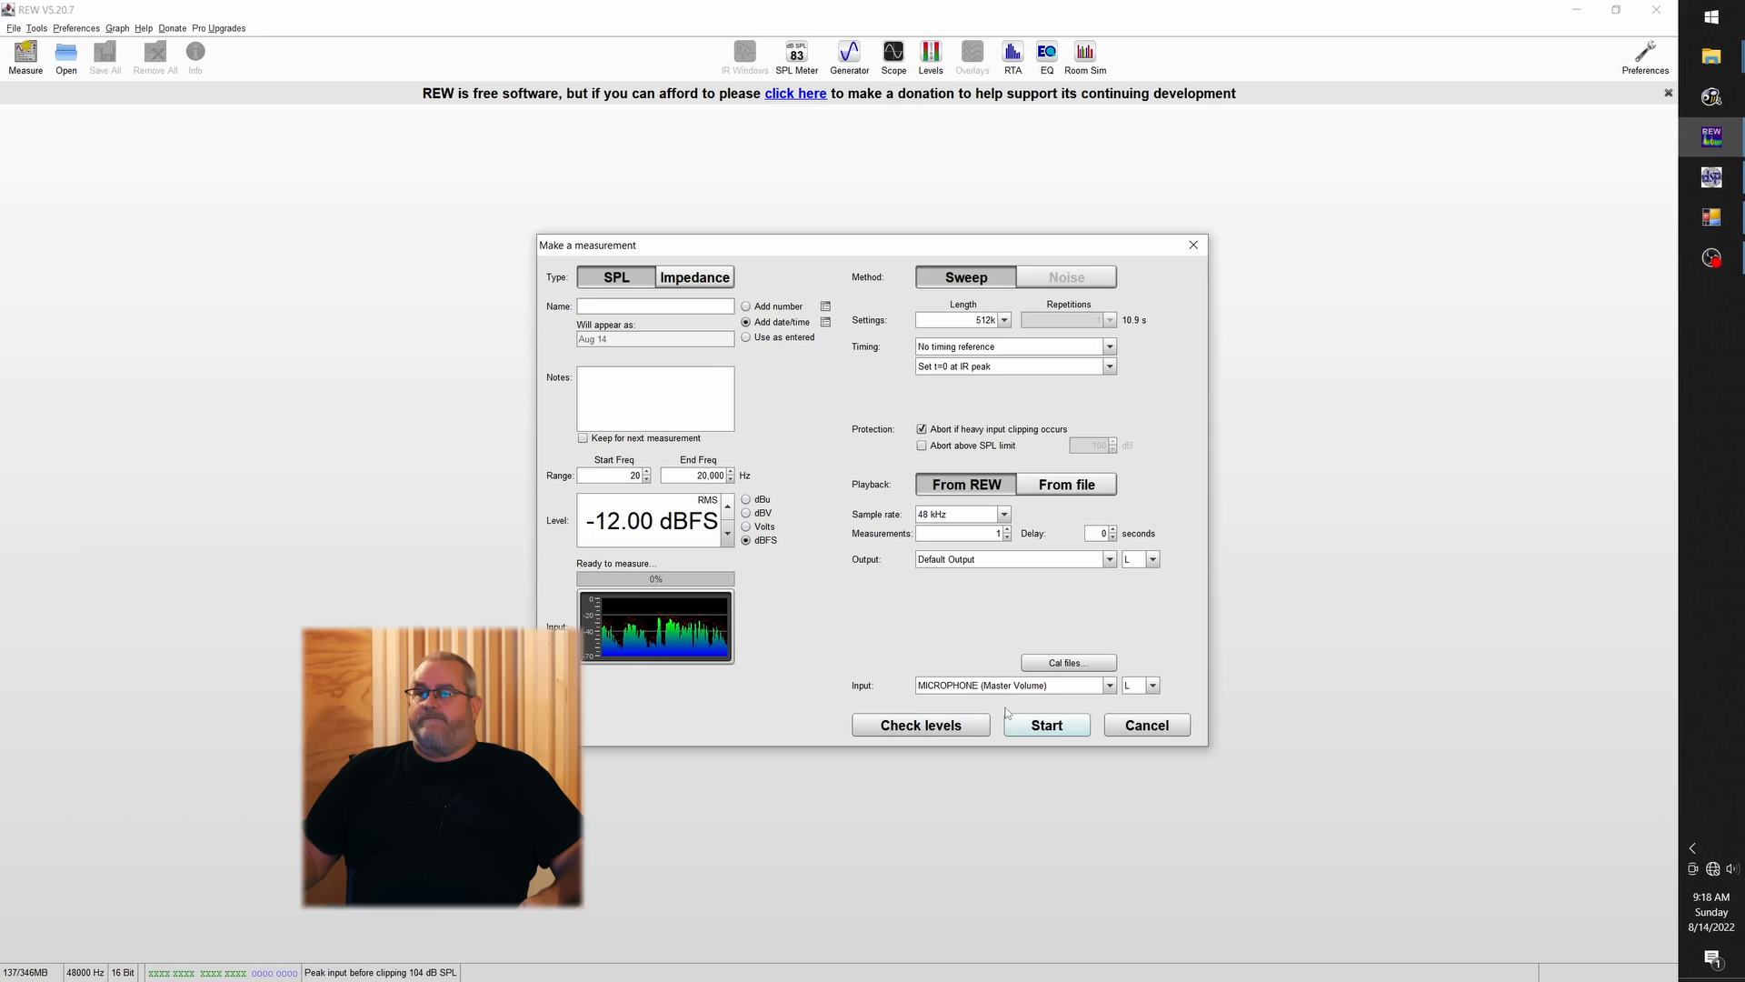
left_click(1050, 729)
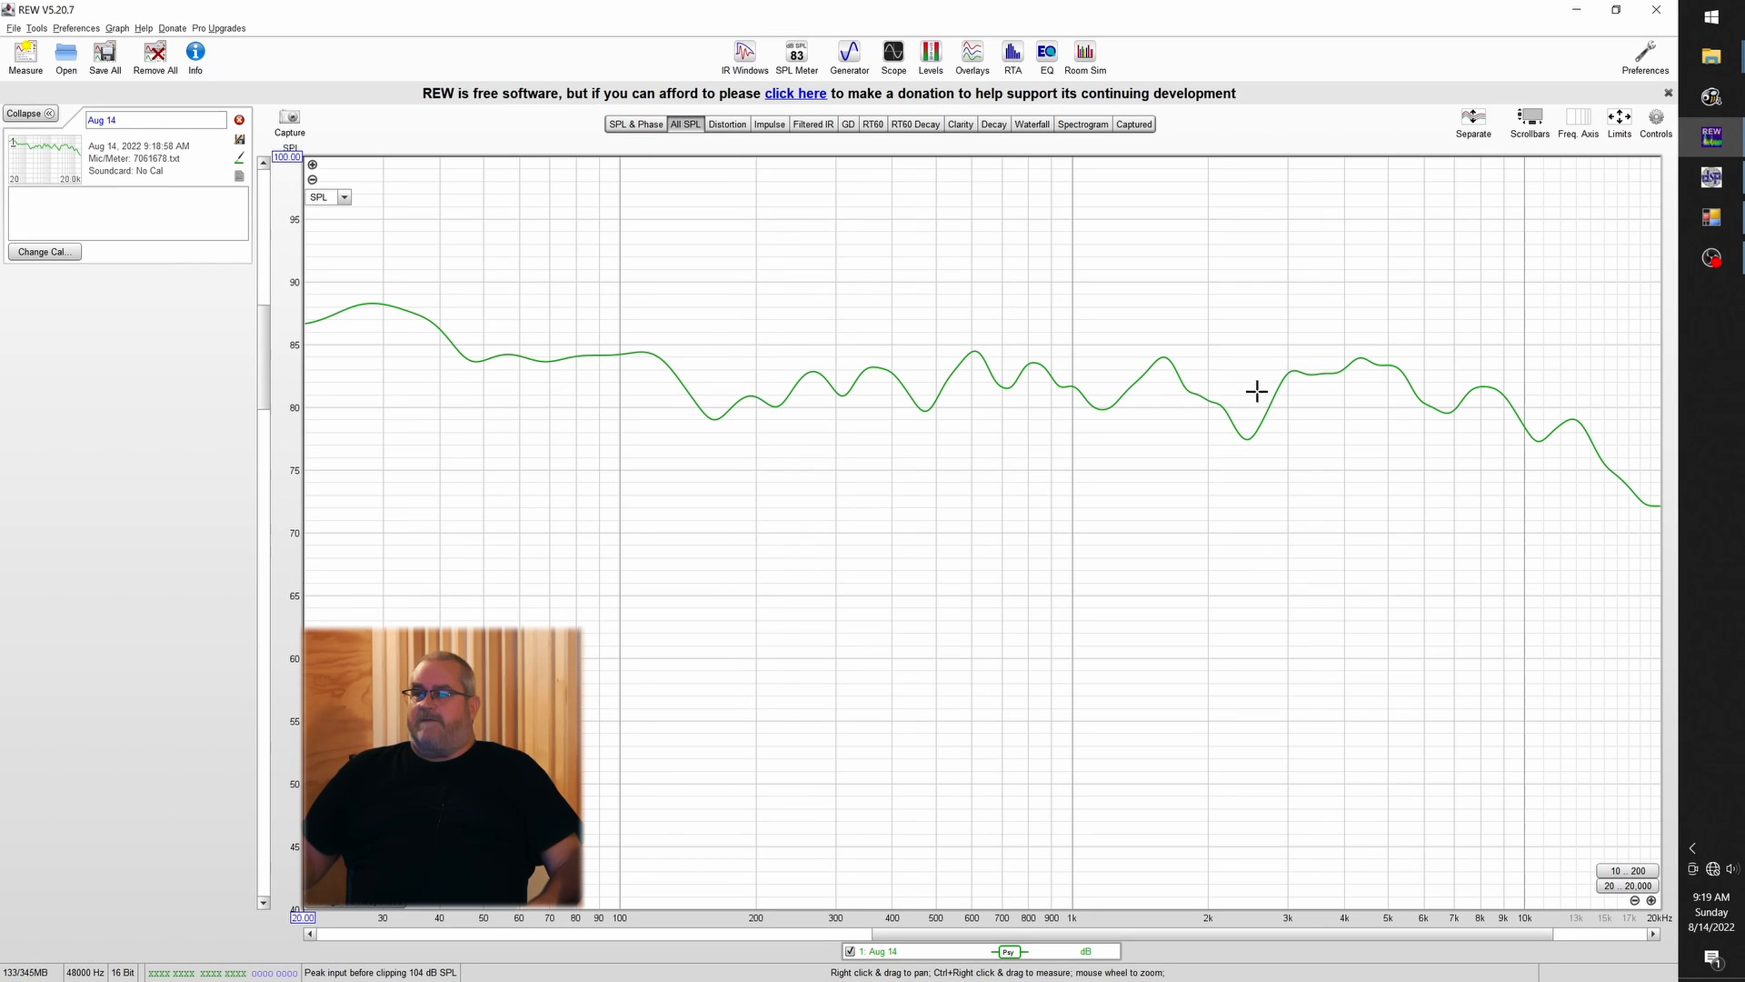
left_click_drag(1482, 387, 1245, 403)
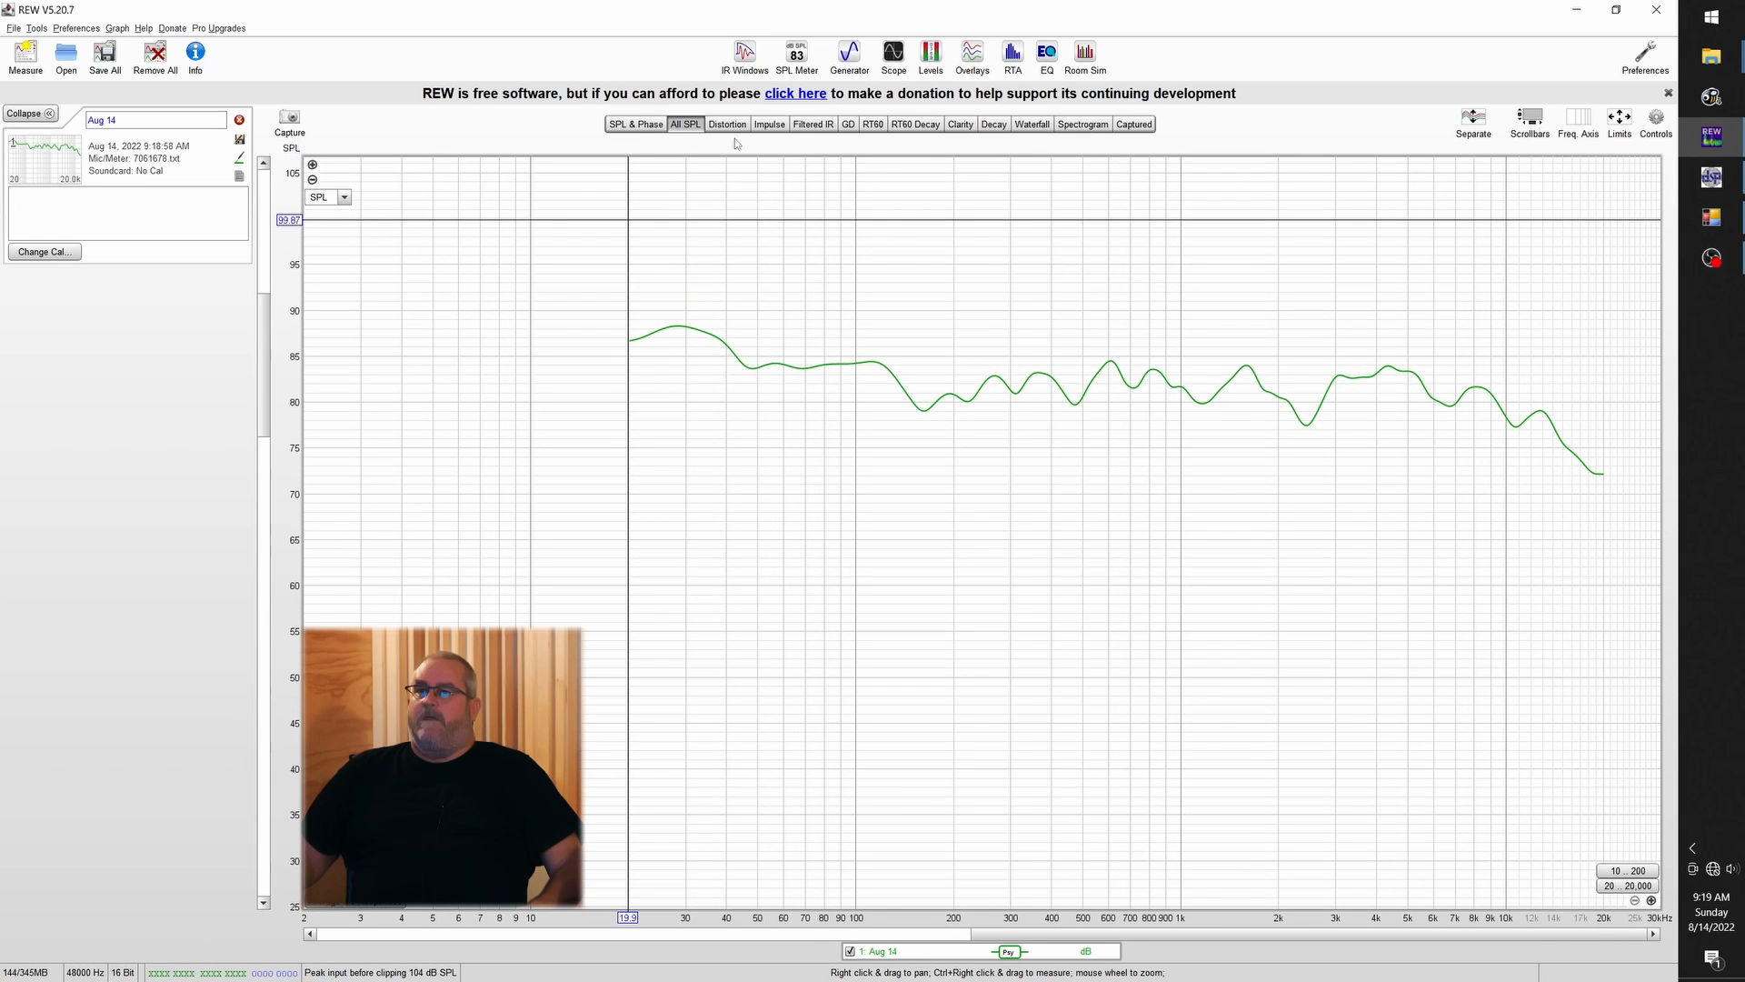
left_click(1619, 125)
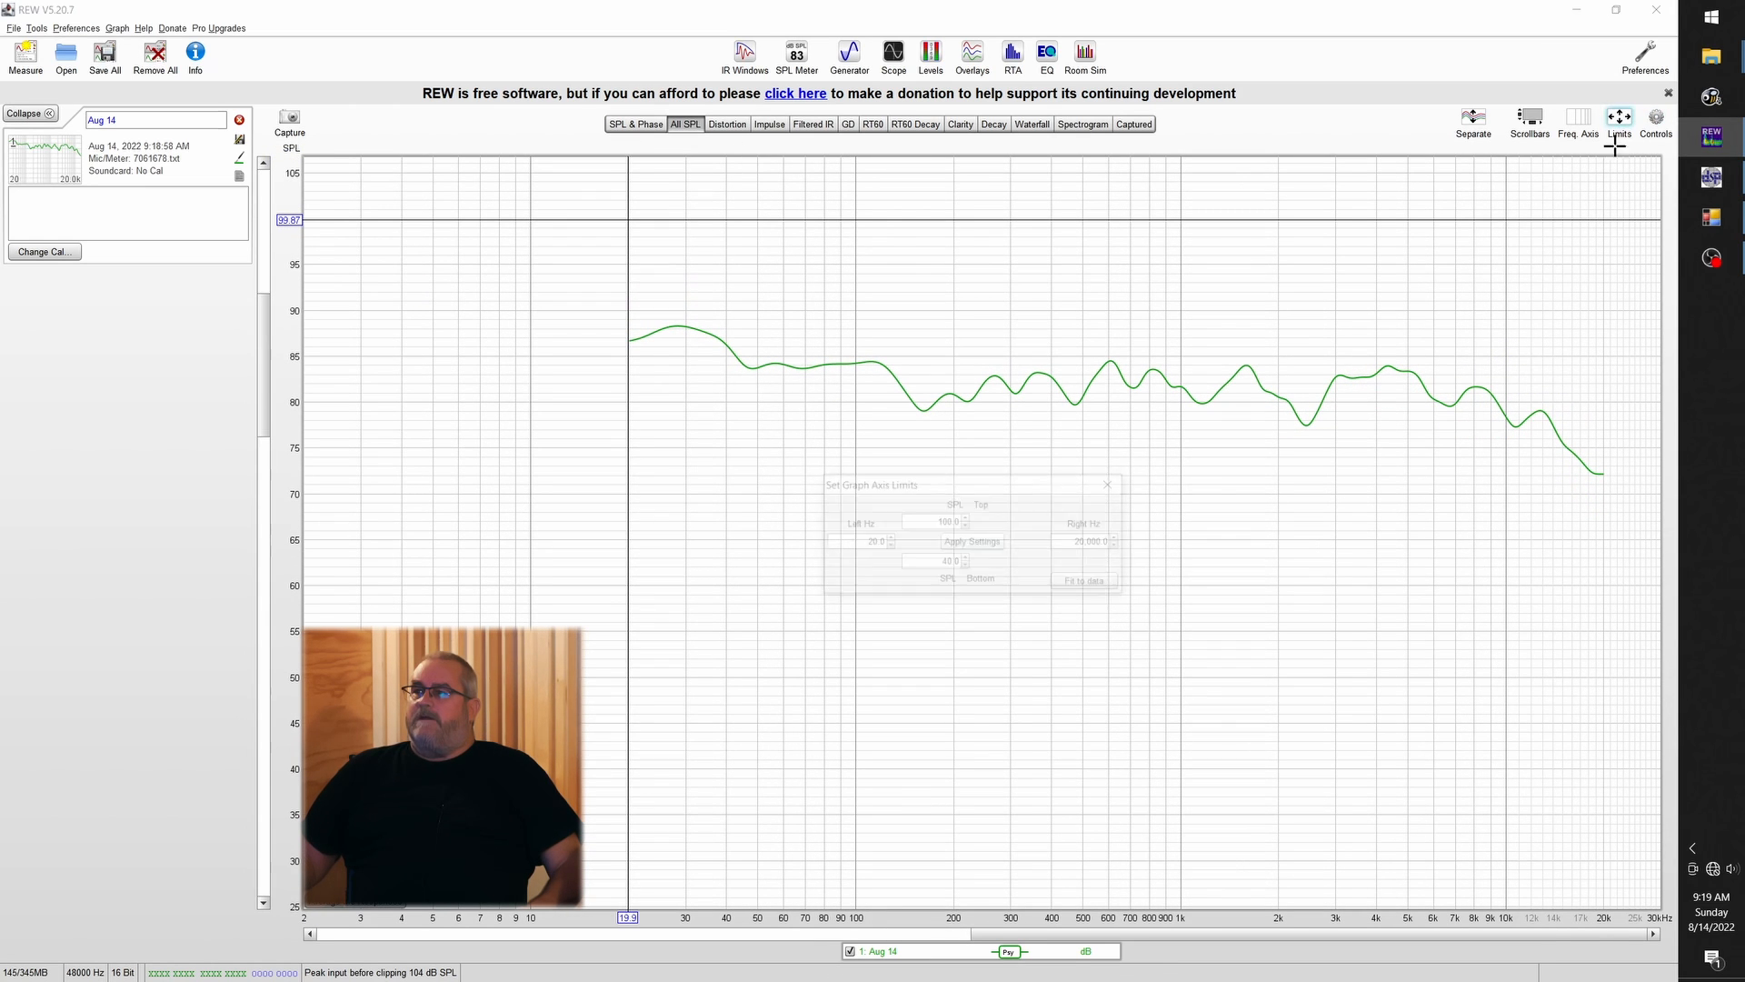
left_click(993, 544)
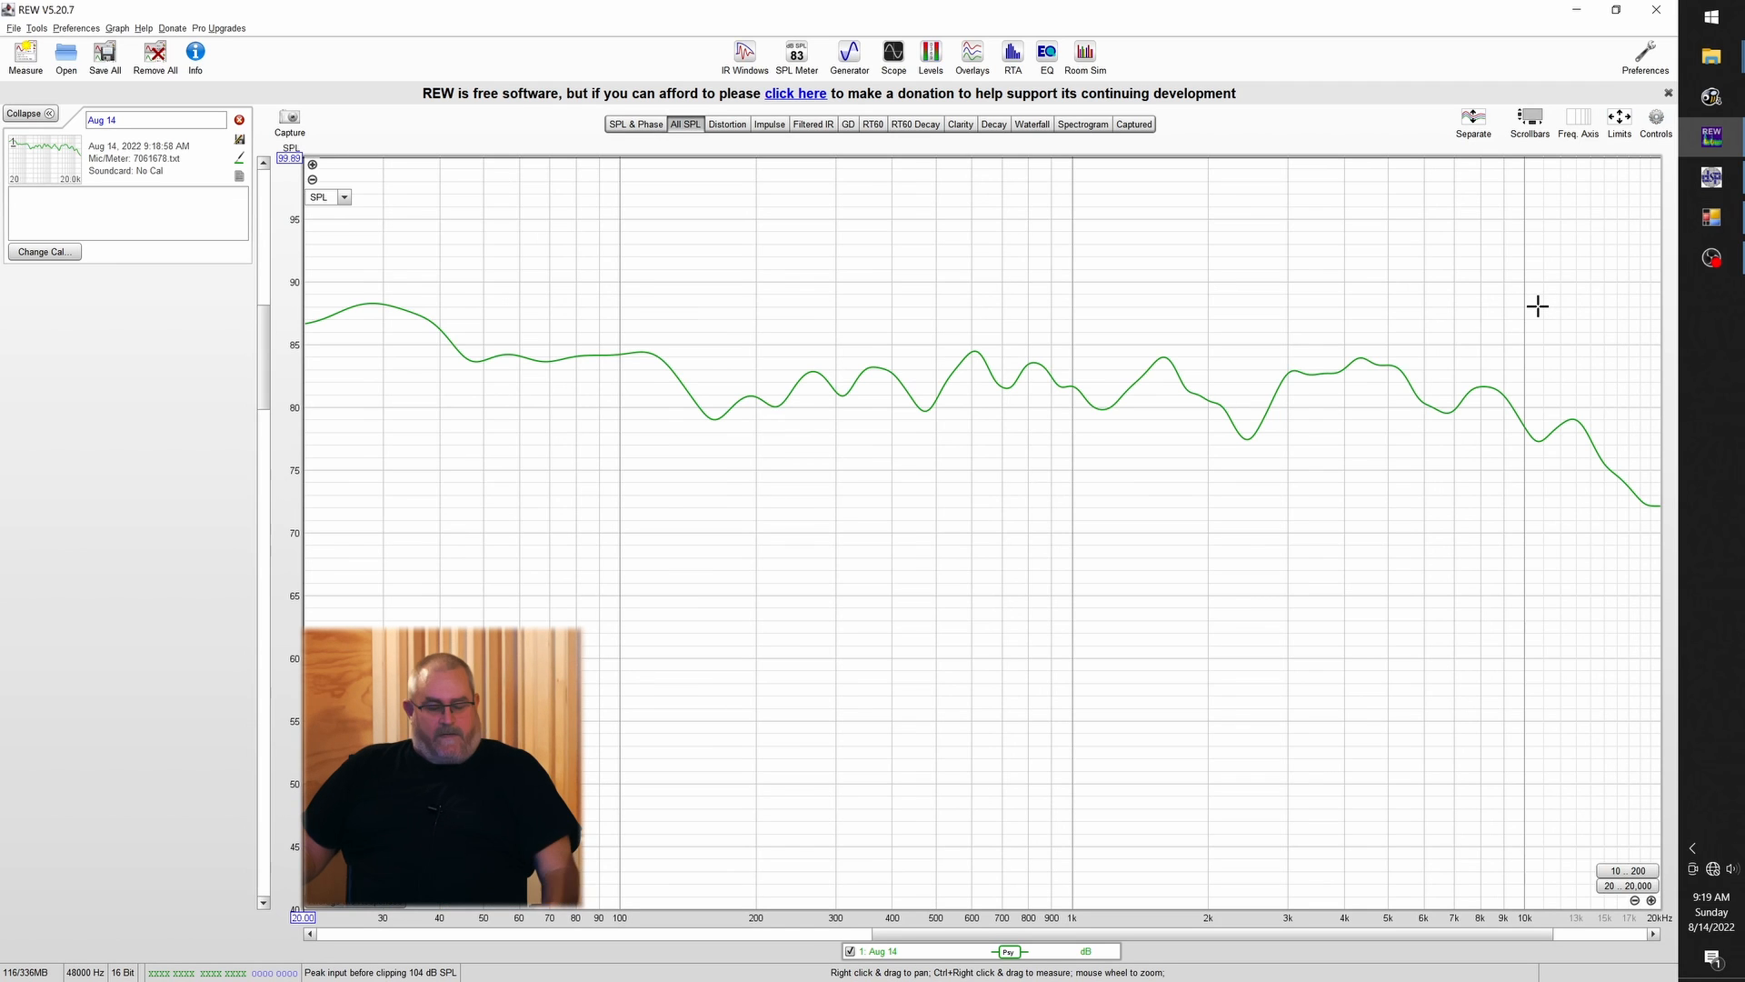
Inspect the response slope over about 35 Hz to 13.4 kHz in the SPL & Phase graph, and return to All SPL
mouse_move(1546, 407)
left_mouse_down()
mouse_move(1192, 354)
mouse_move(733, 365)
left_mouse_up()
mouse_move(1410, 357)
left_mouse_down()
mouse_move(1367, 395)
mouse_move(1207, 440)
left_mouse_up()
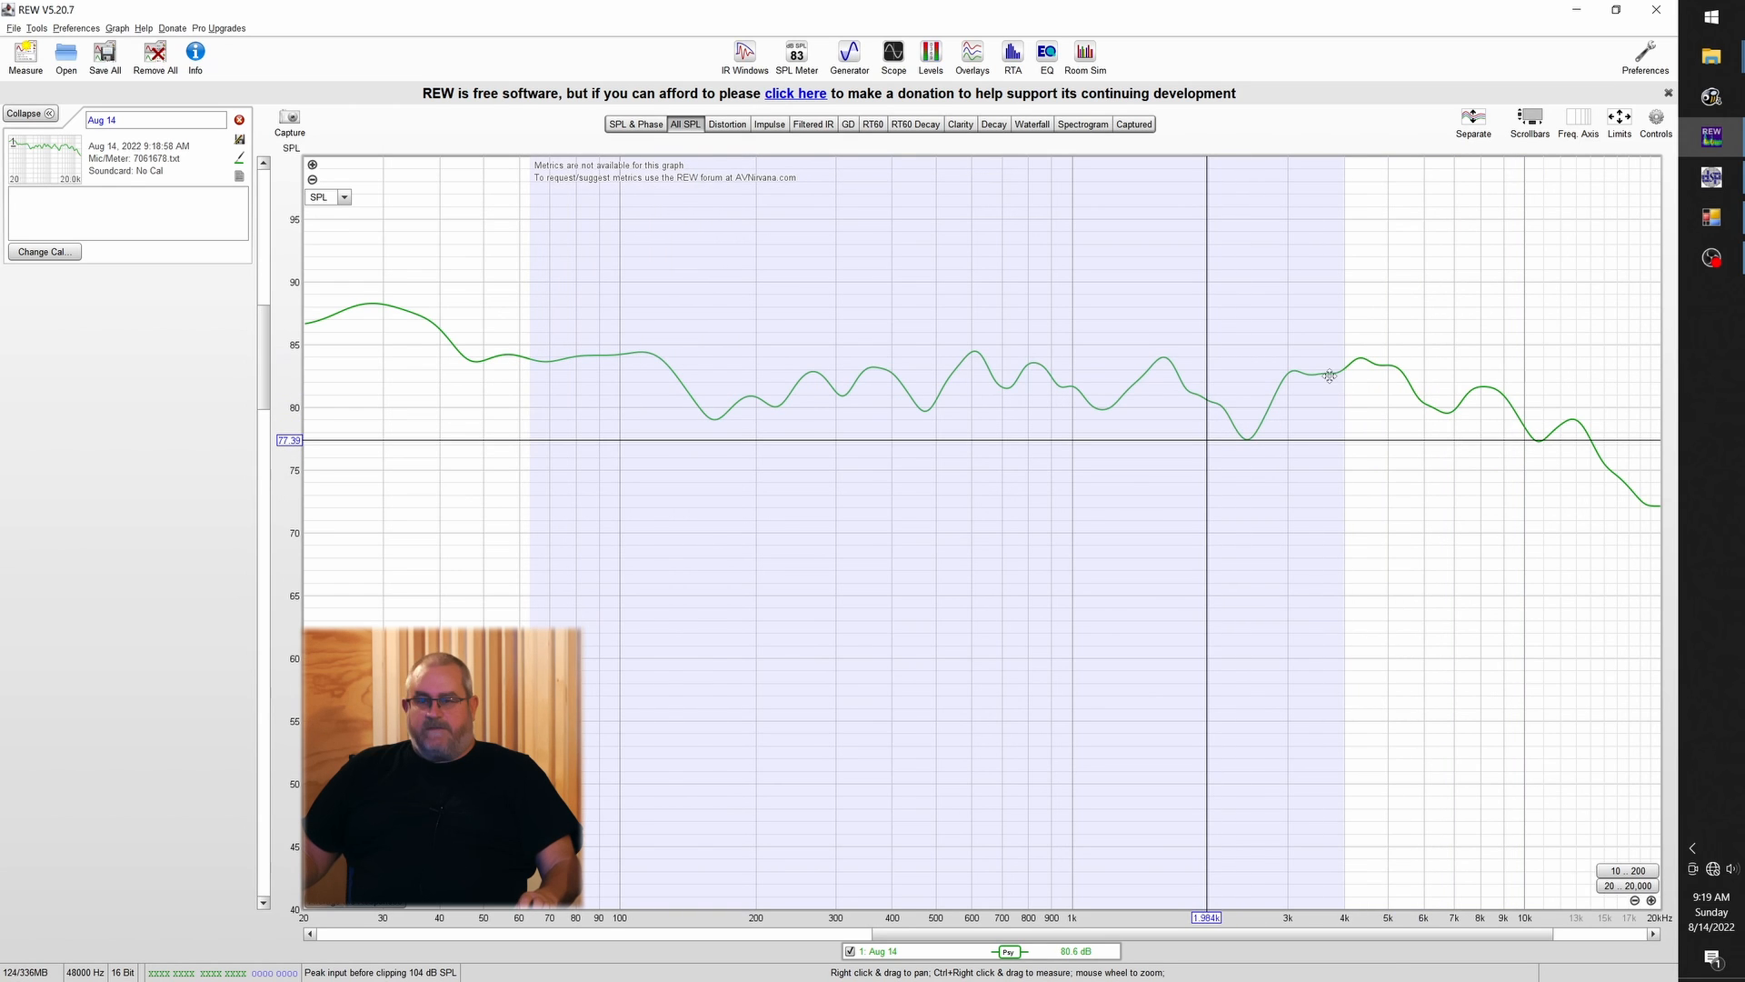
left_click(1455, 284)
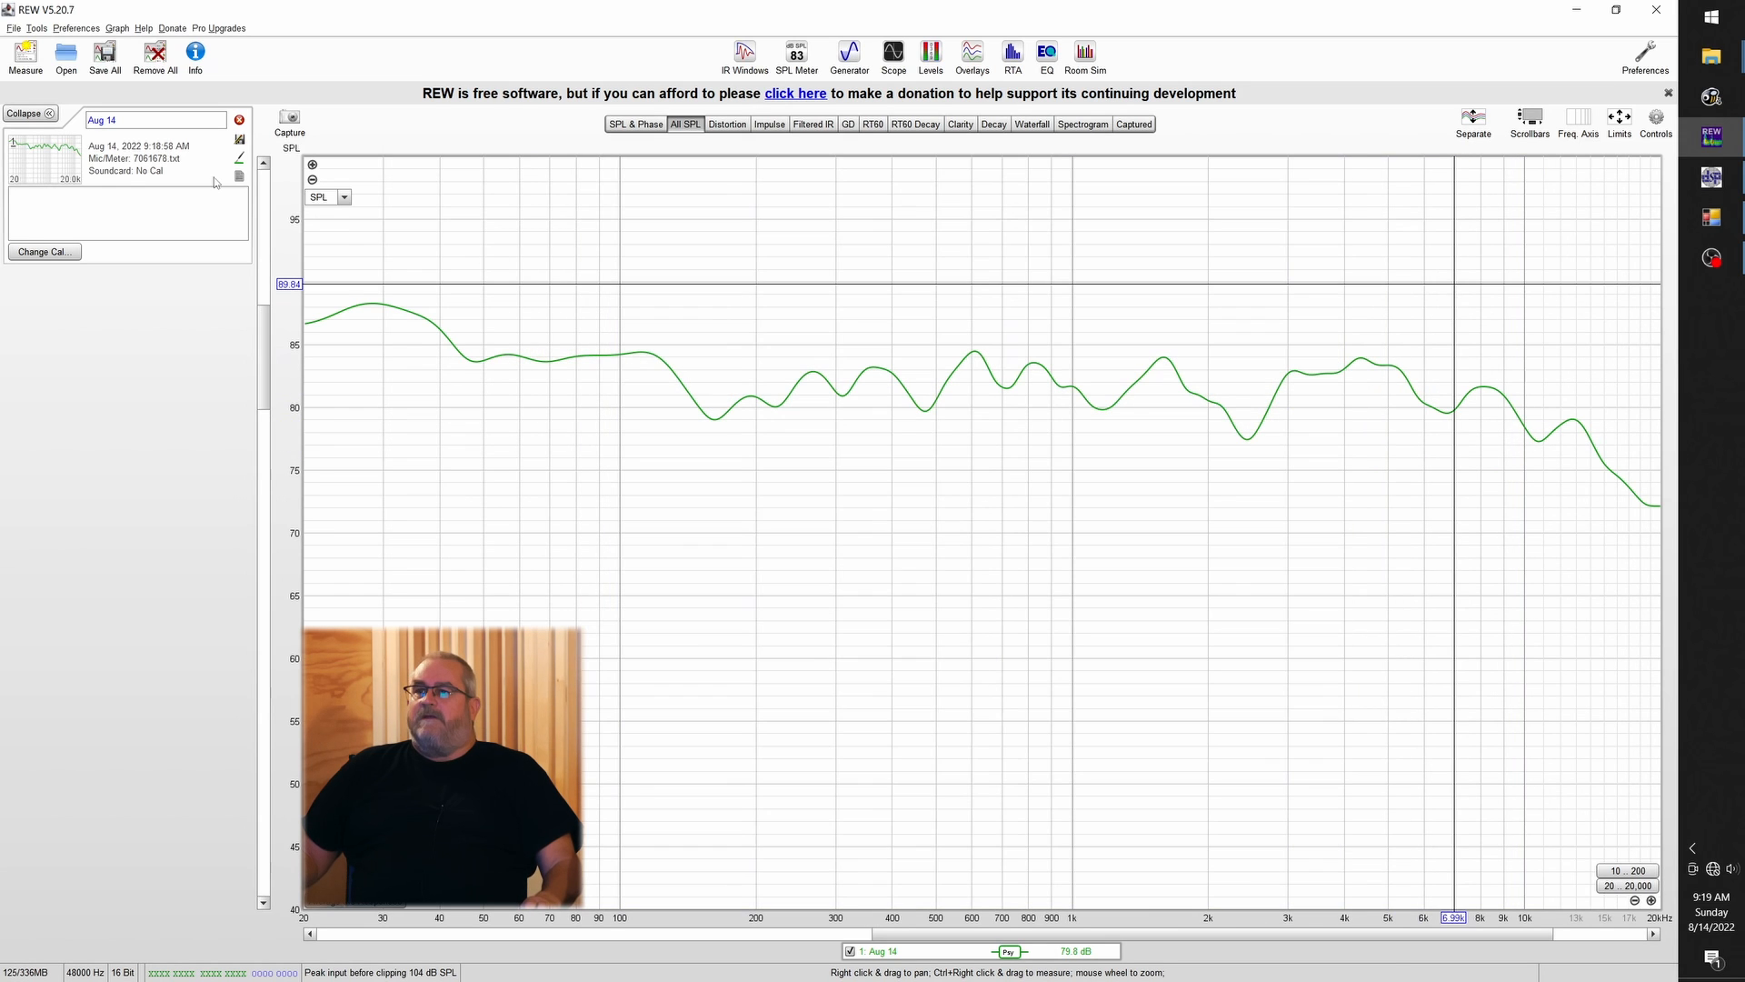
left_click(634, 124)
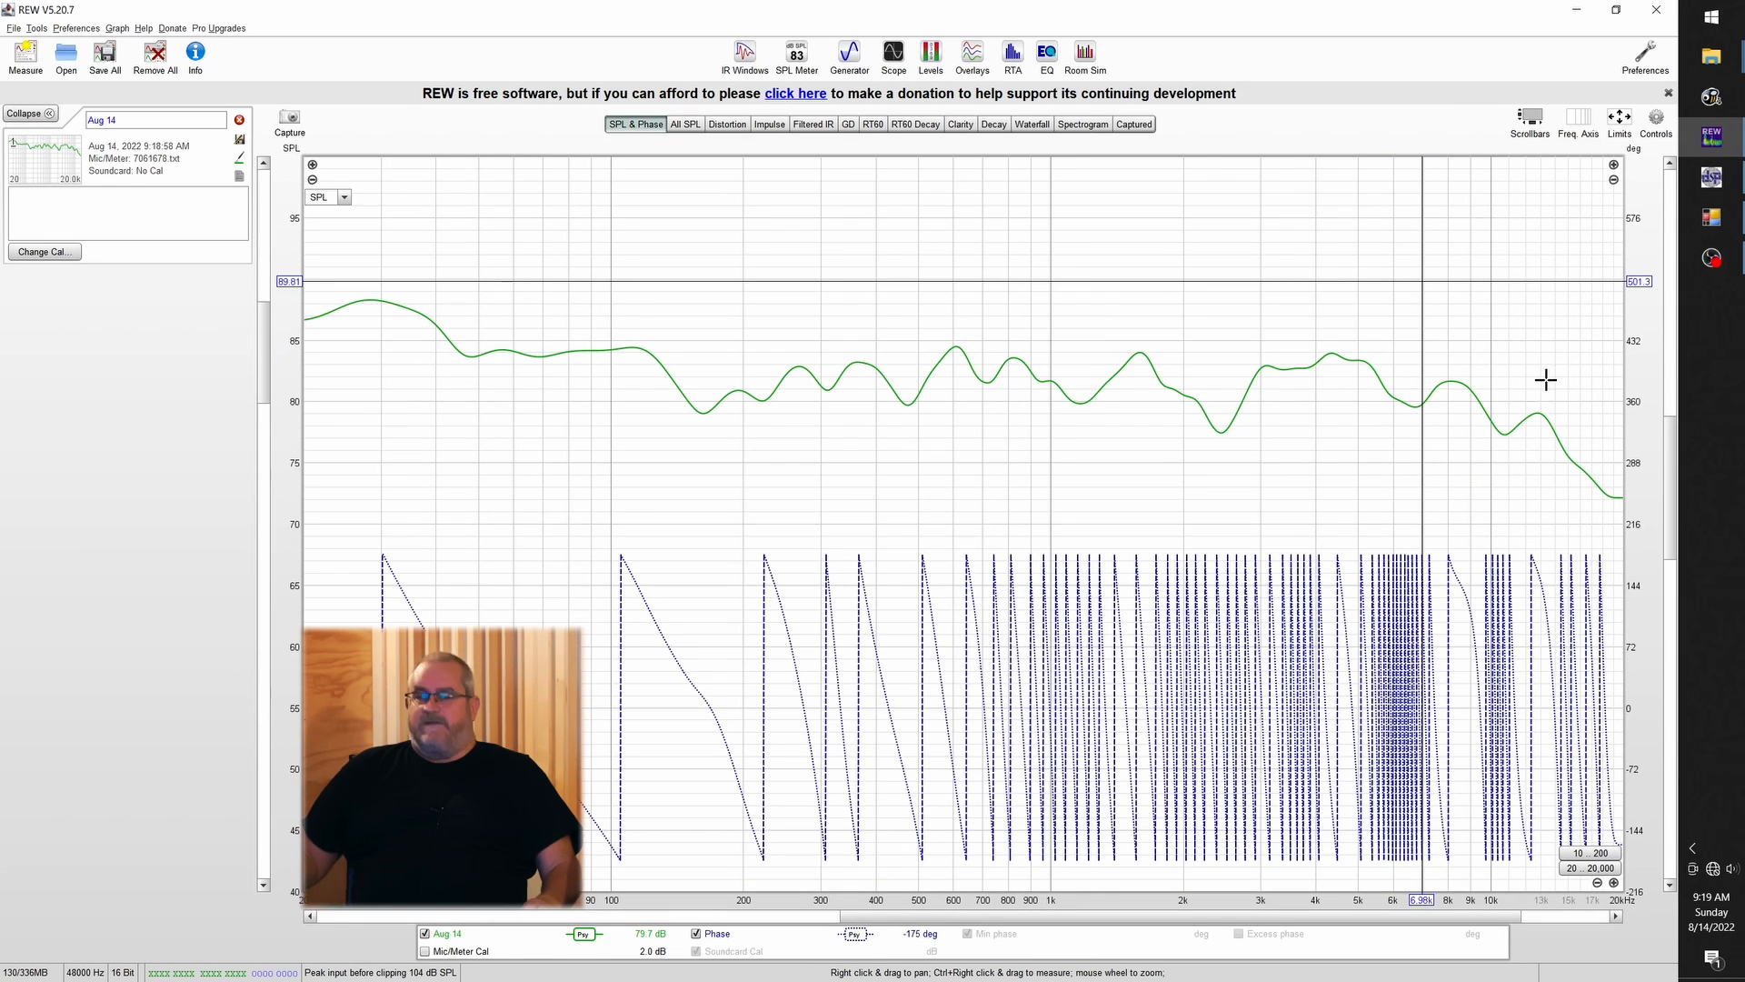
mouse_move(1545, 380)
left_mouse_down()
mouse_move(1370, 358)
mouse_move(818, 374)
mouse_move(412, 324)
left_mouse_up()
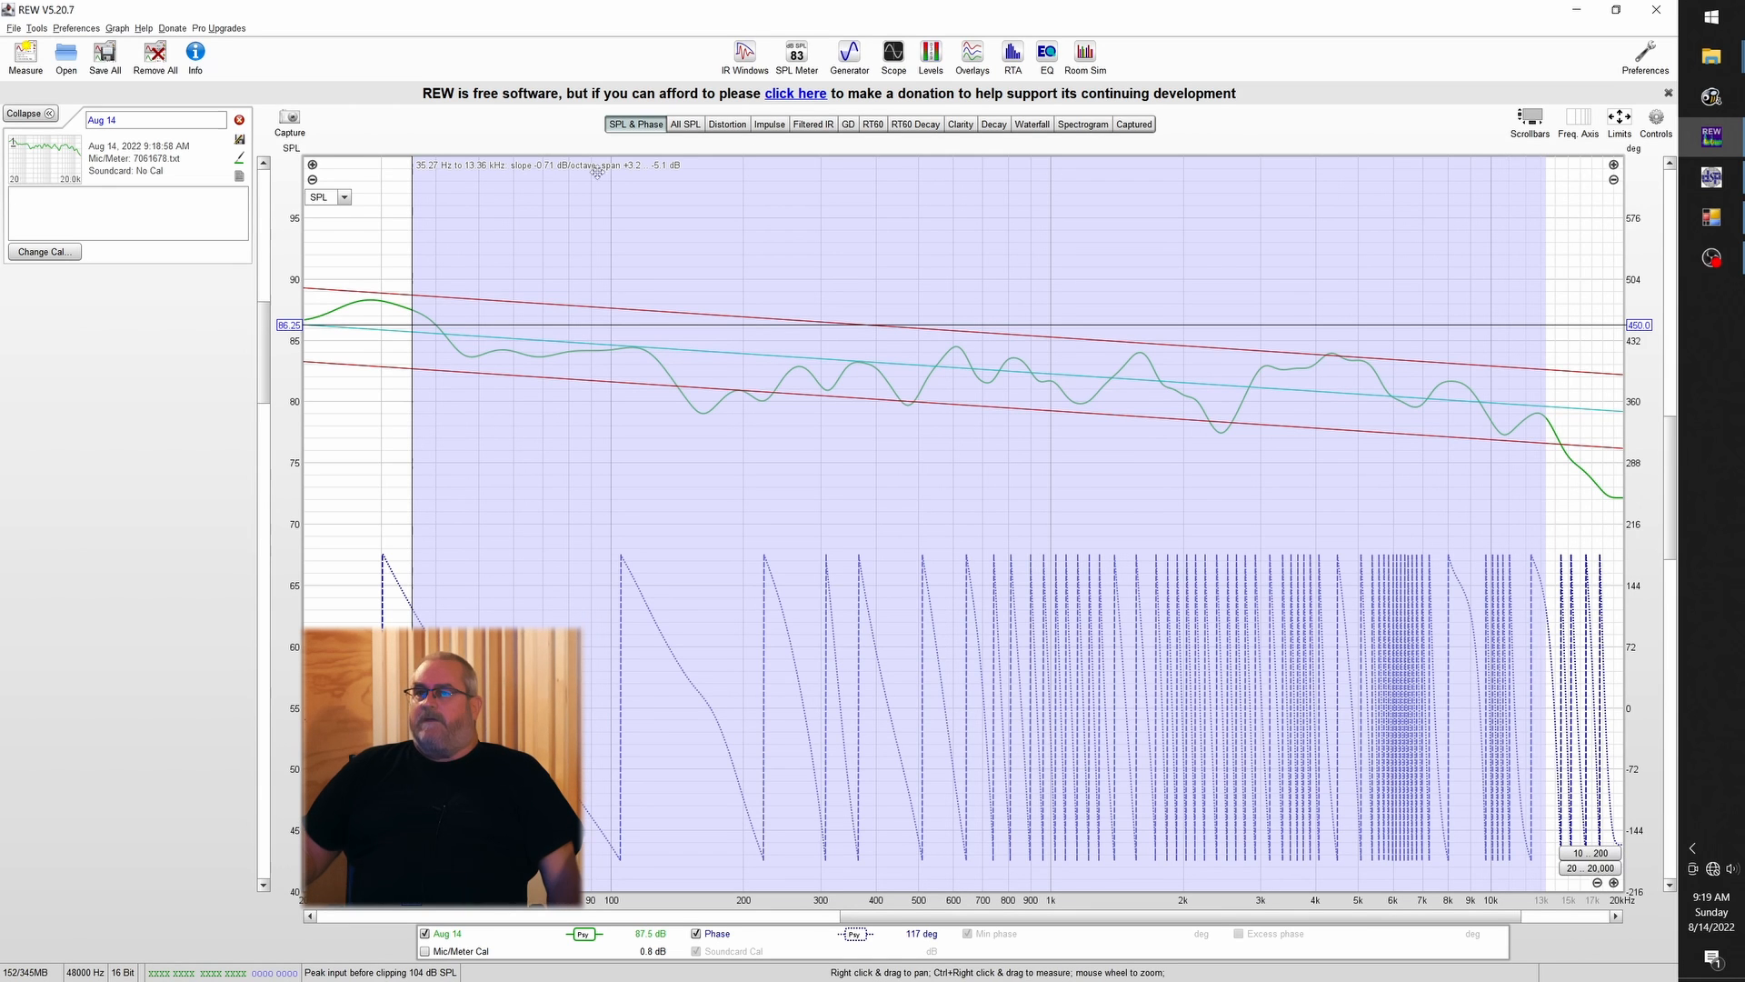
left_click(387, 244)
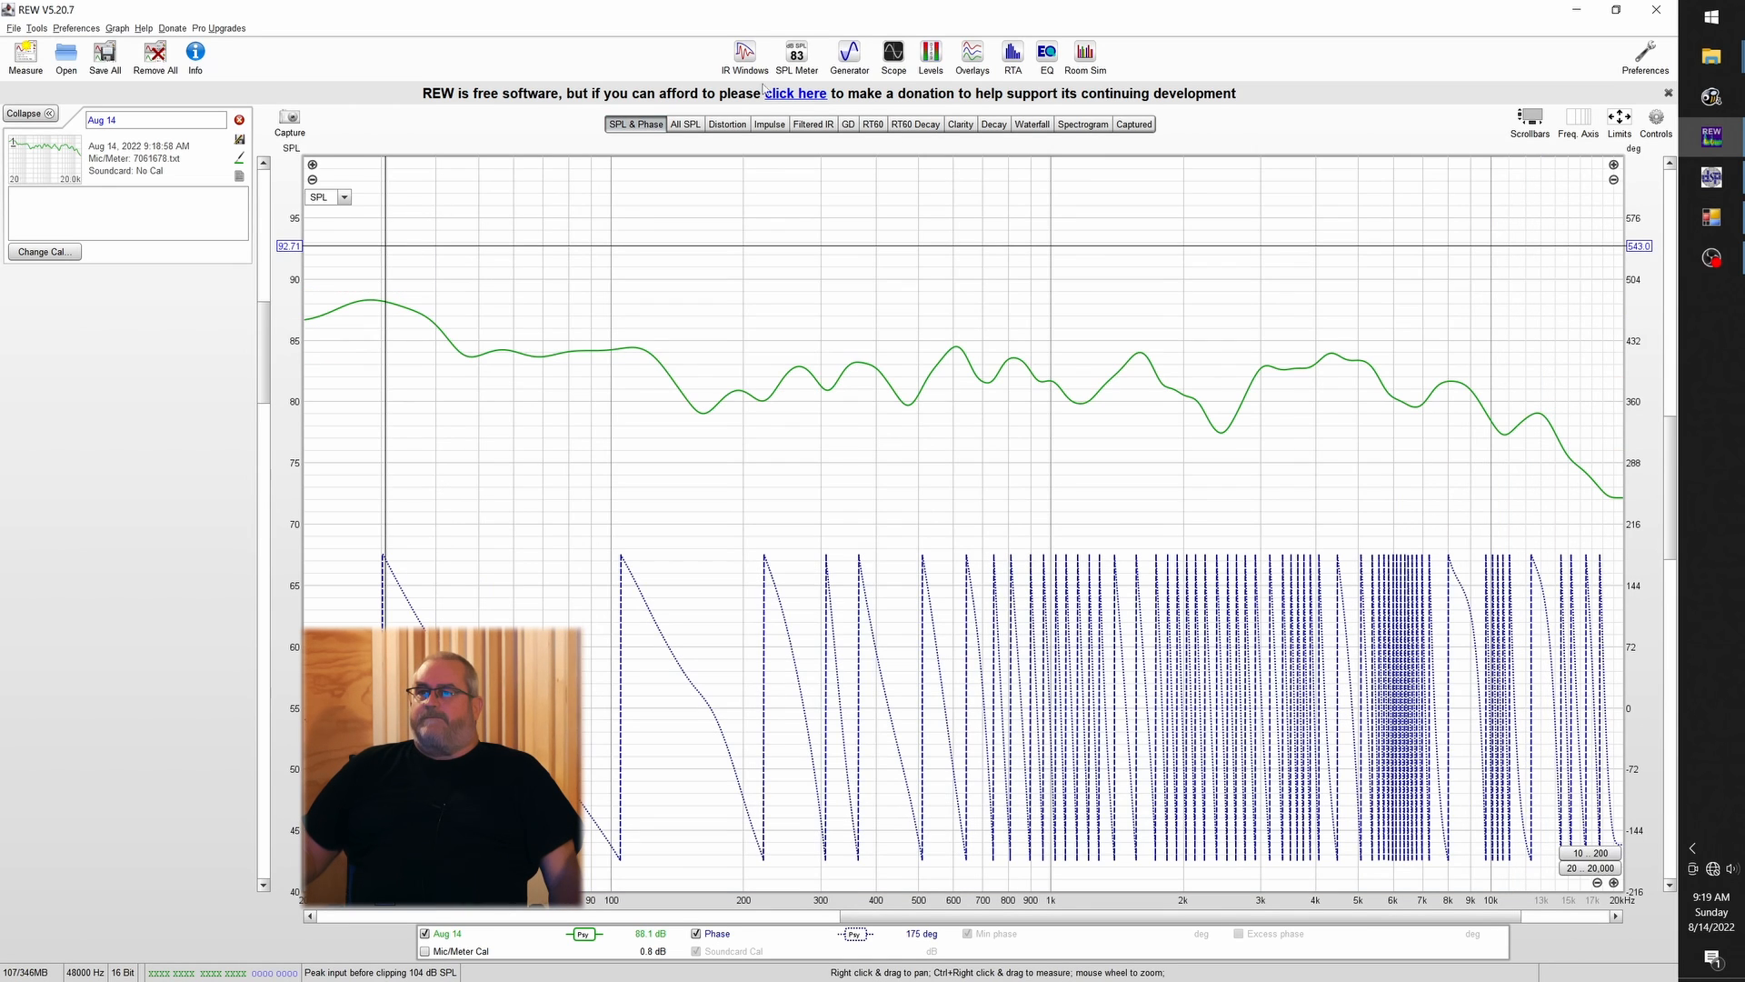
left_click(686, 125)
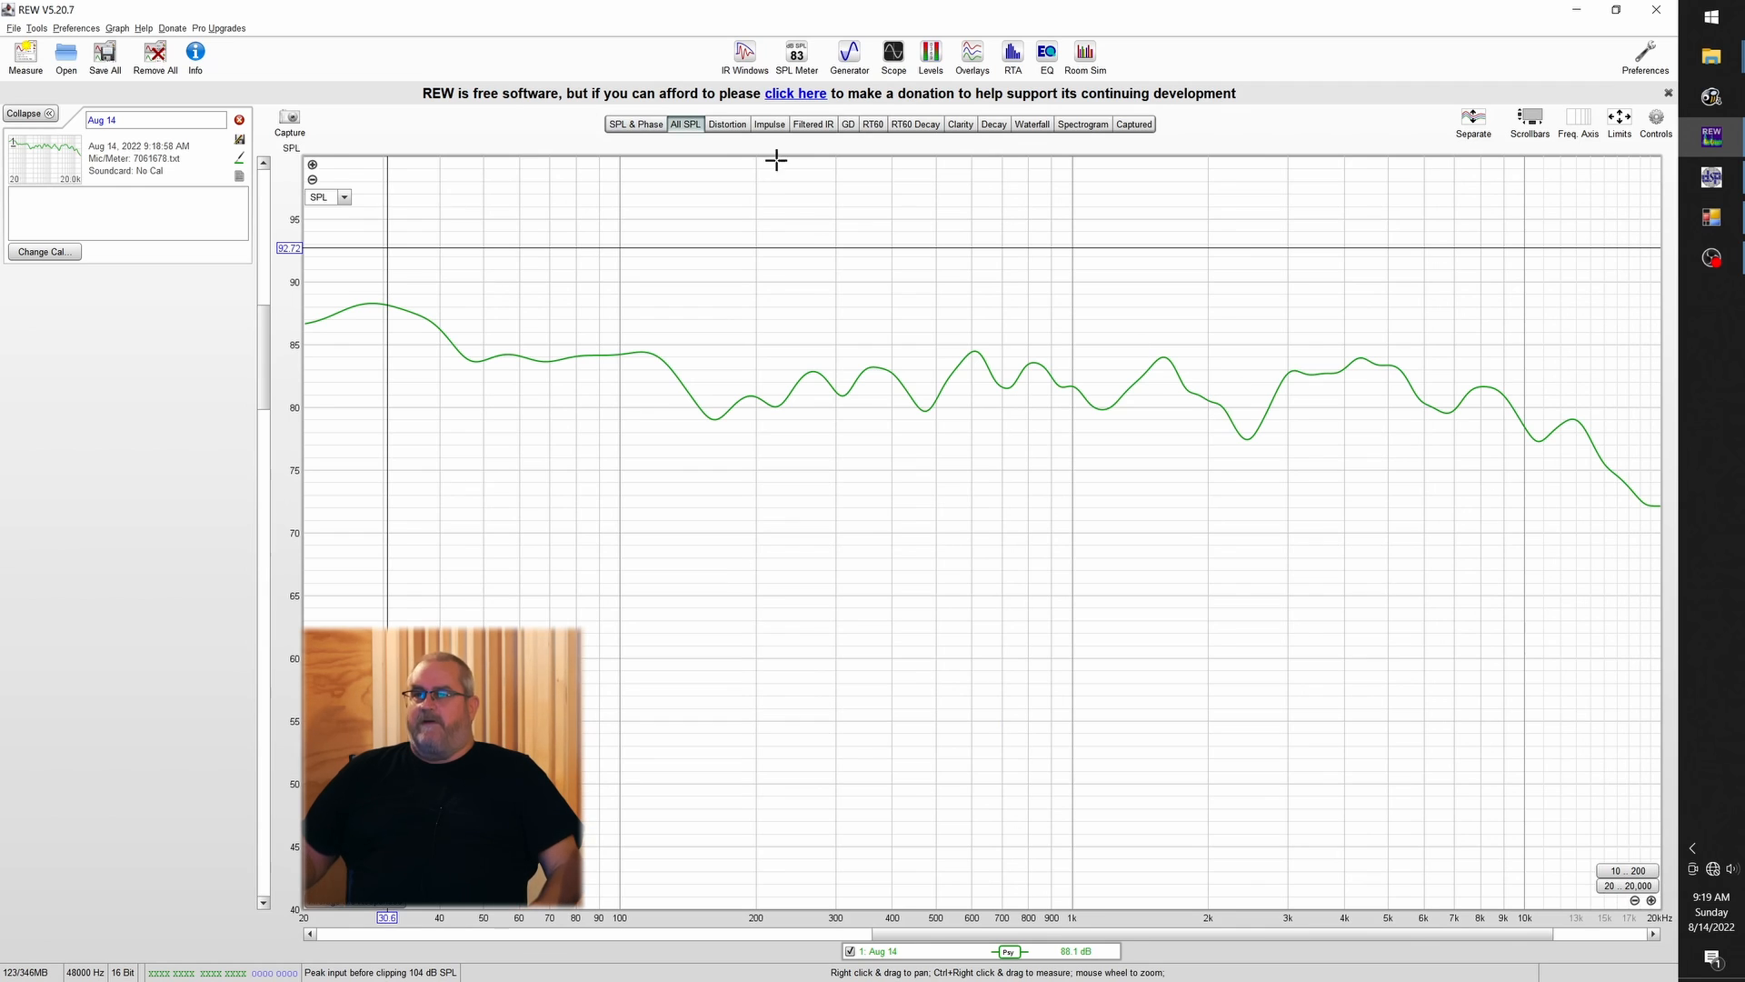
Apply 1/24 smoothing to the Aug 14 measurement and remove that measurement
left_click(123, 29)
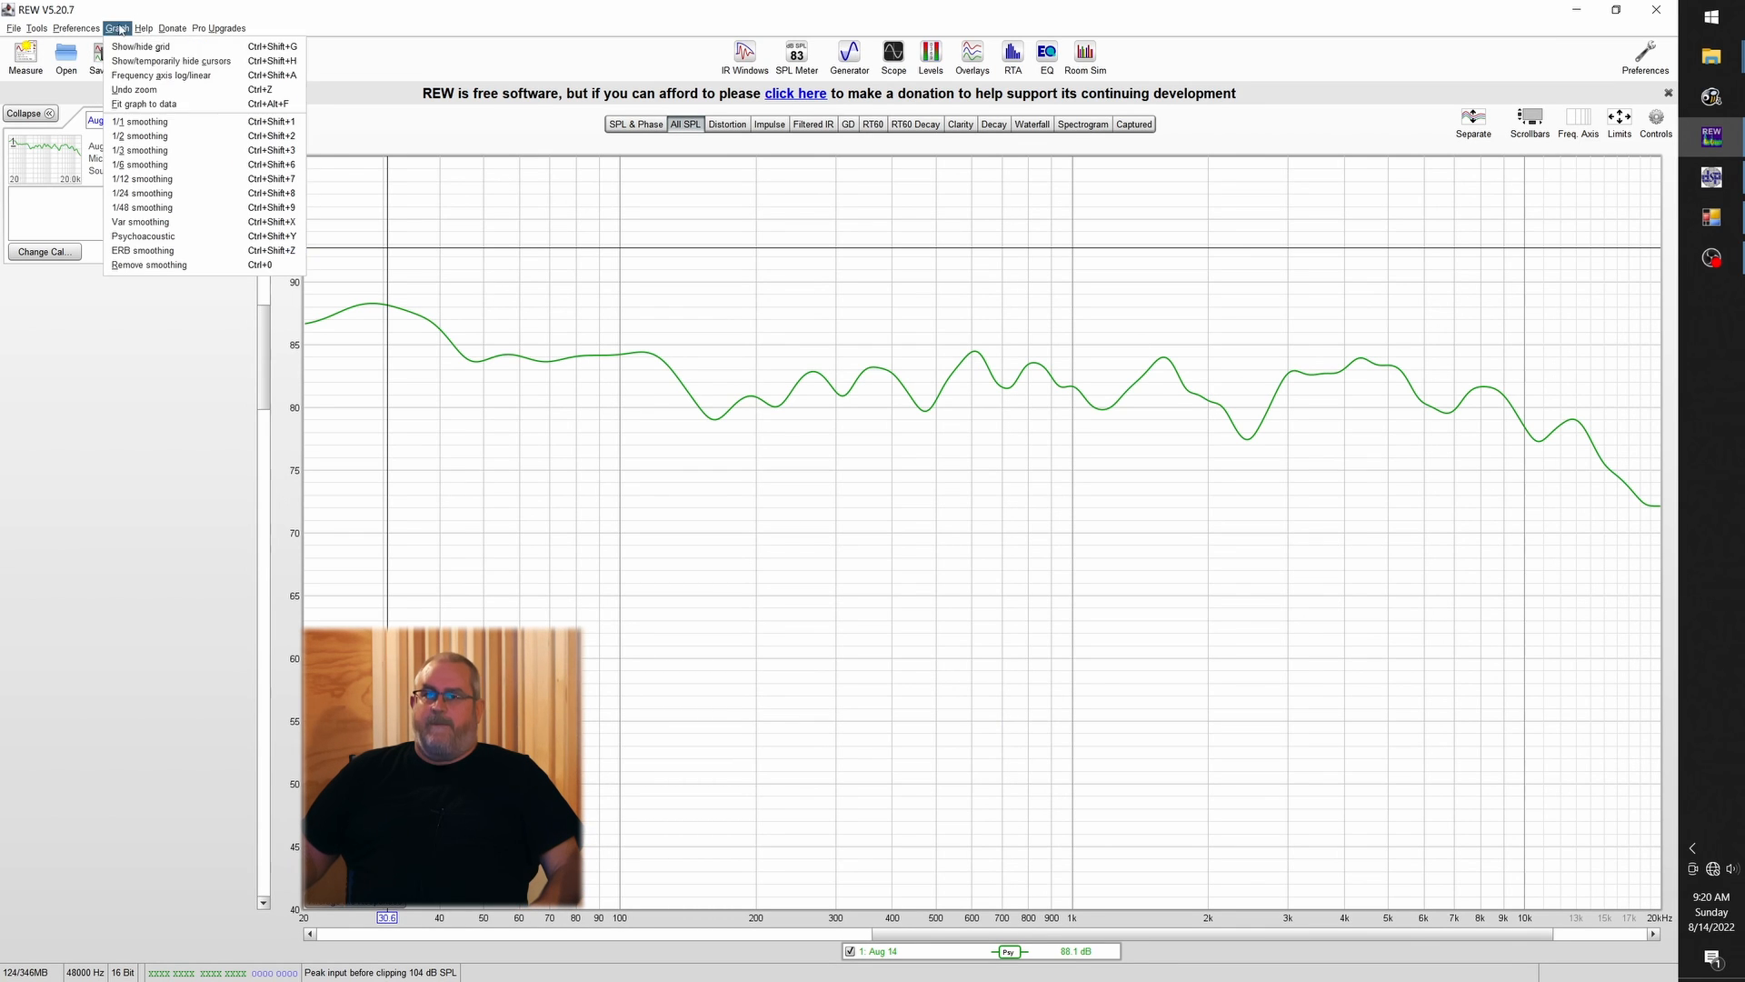
left_click(142, 195)
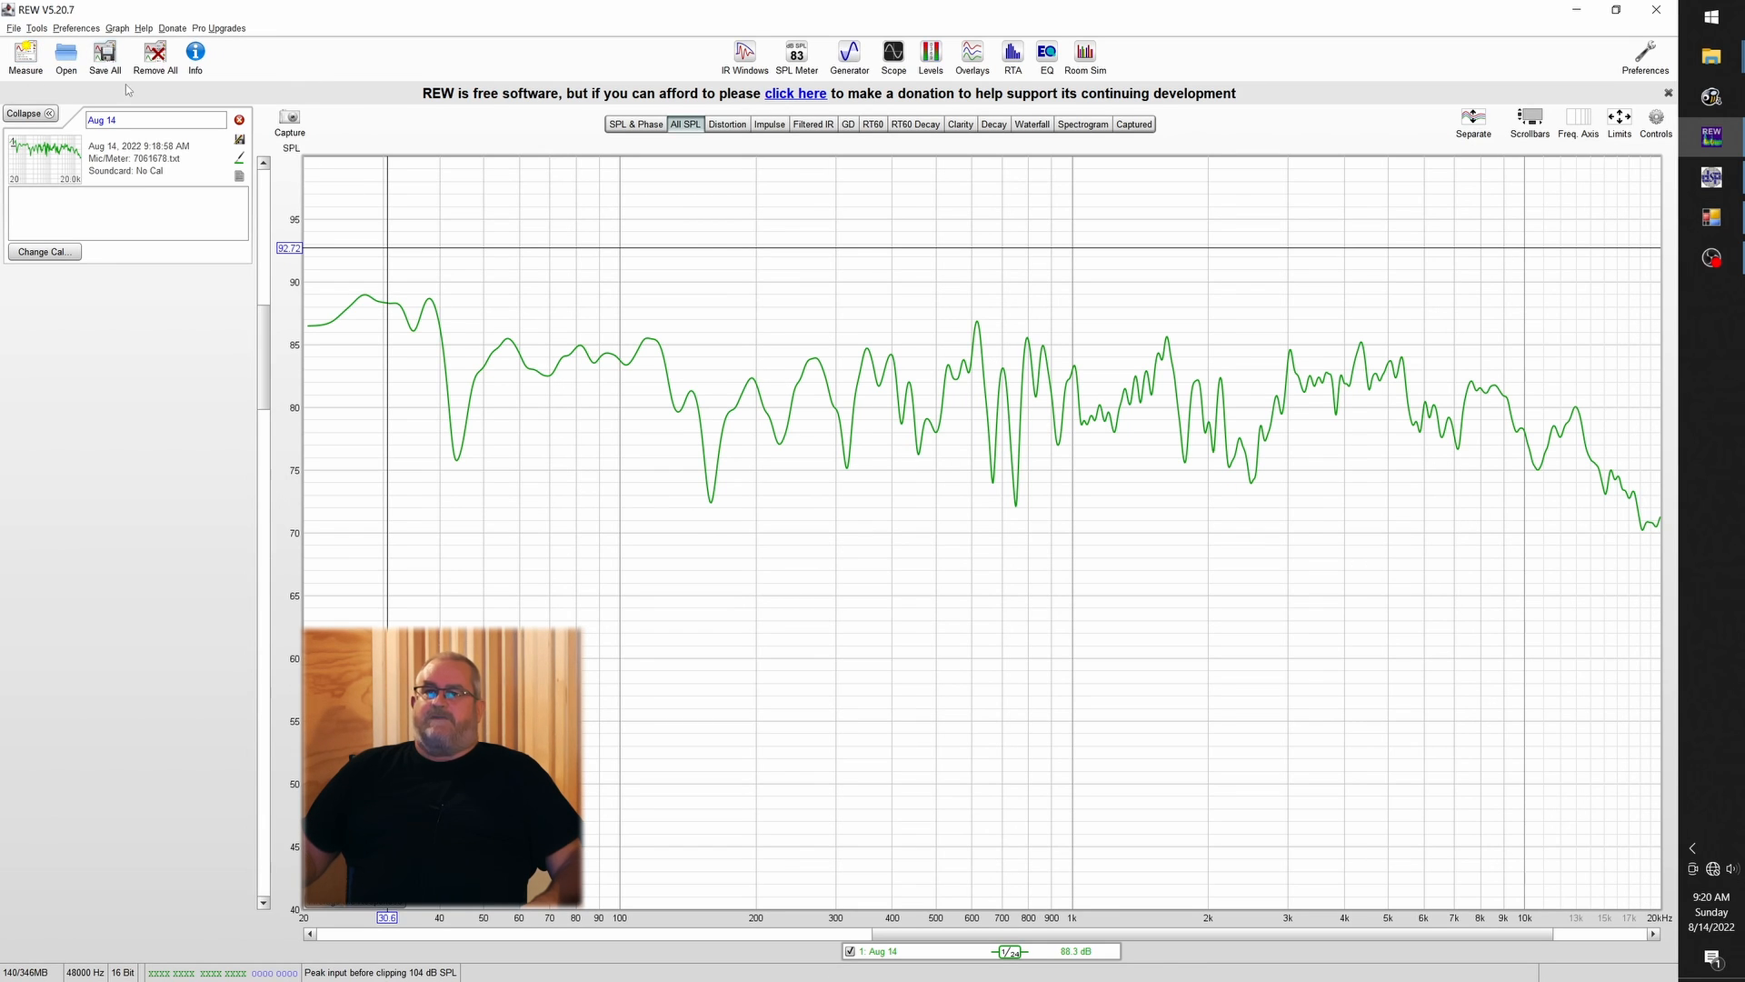
left_click(239, 120)
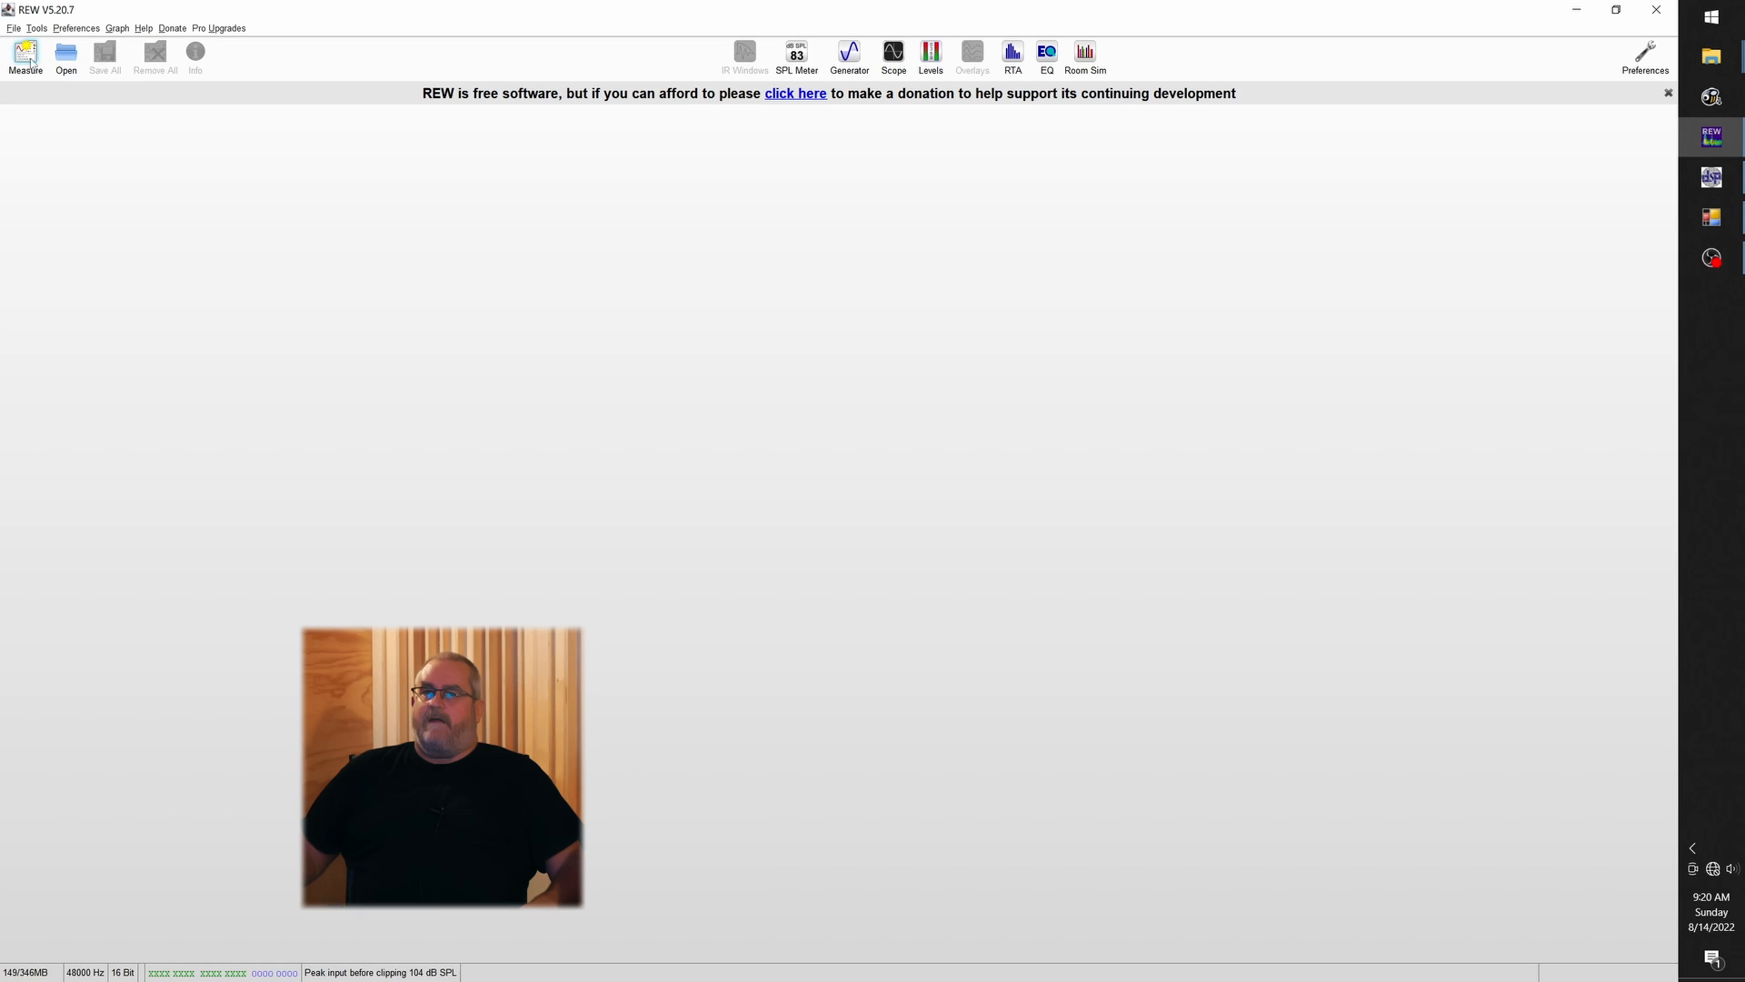
Switch to miniDSP-2x8, select Config 2 and set both tweeter output delays to 0 ms
left_click(1712, 177)
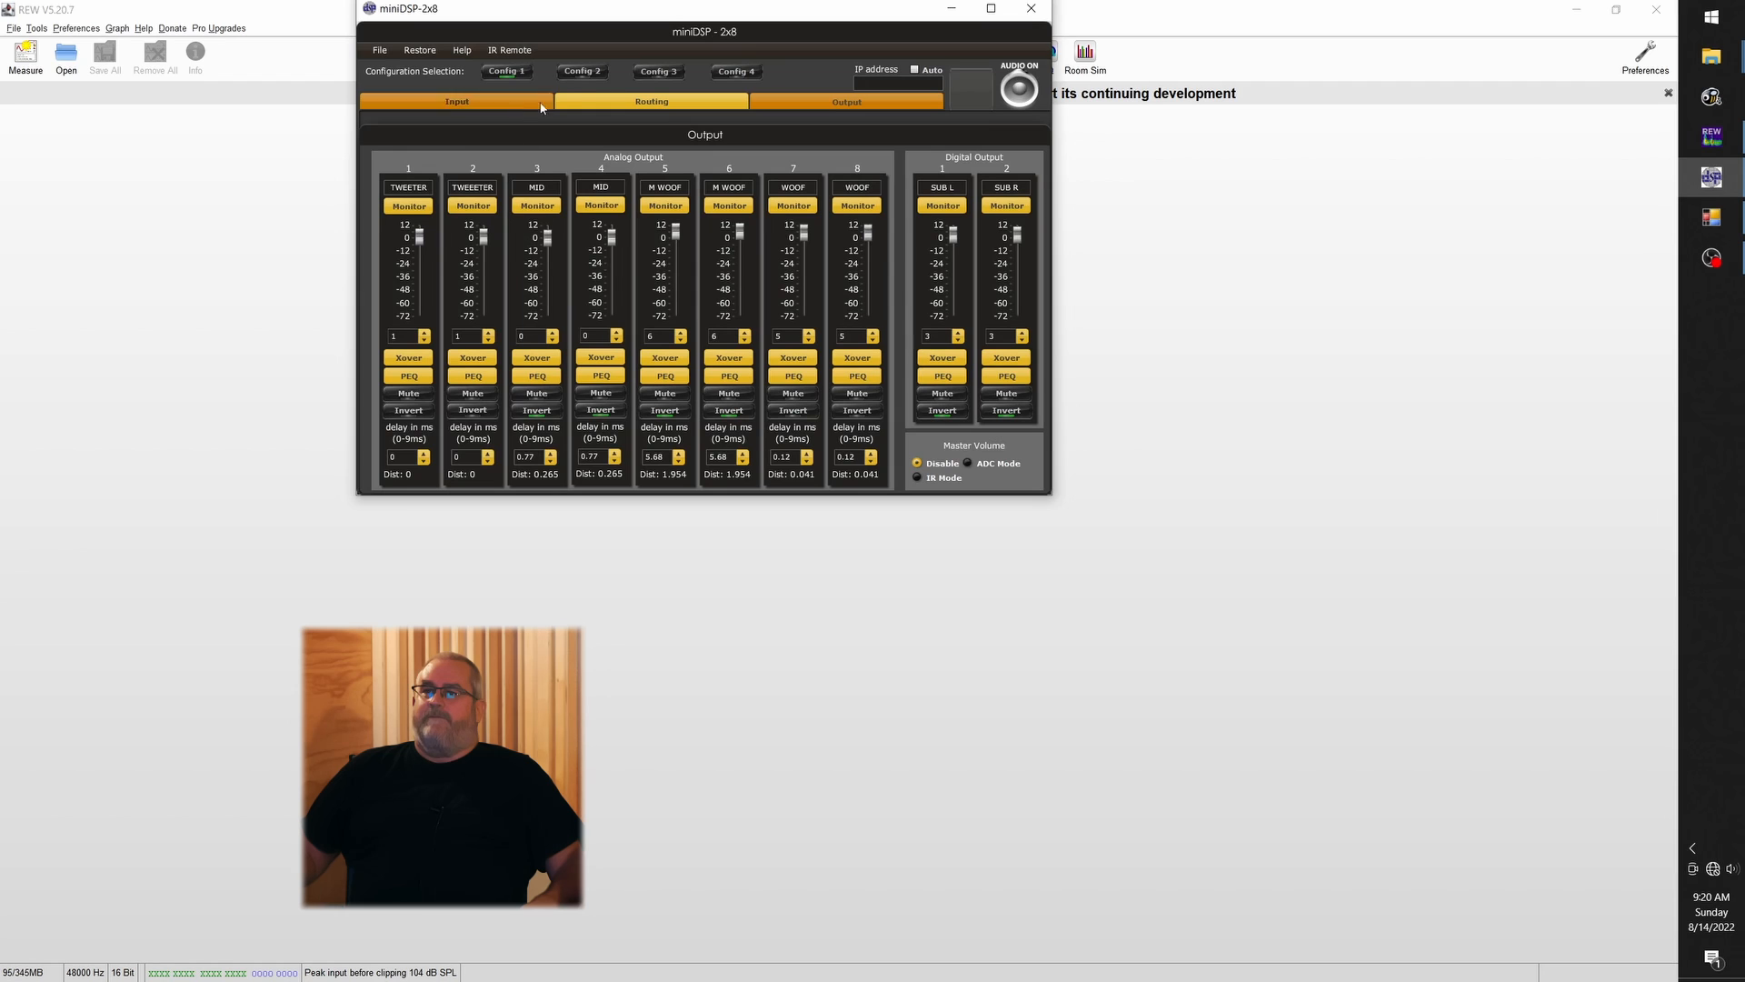
left_click(581, 72)
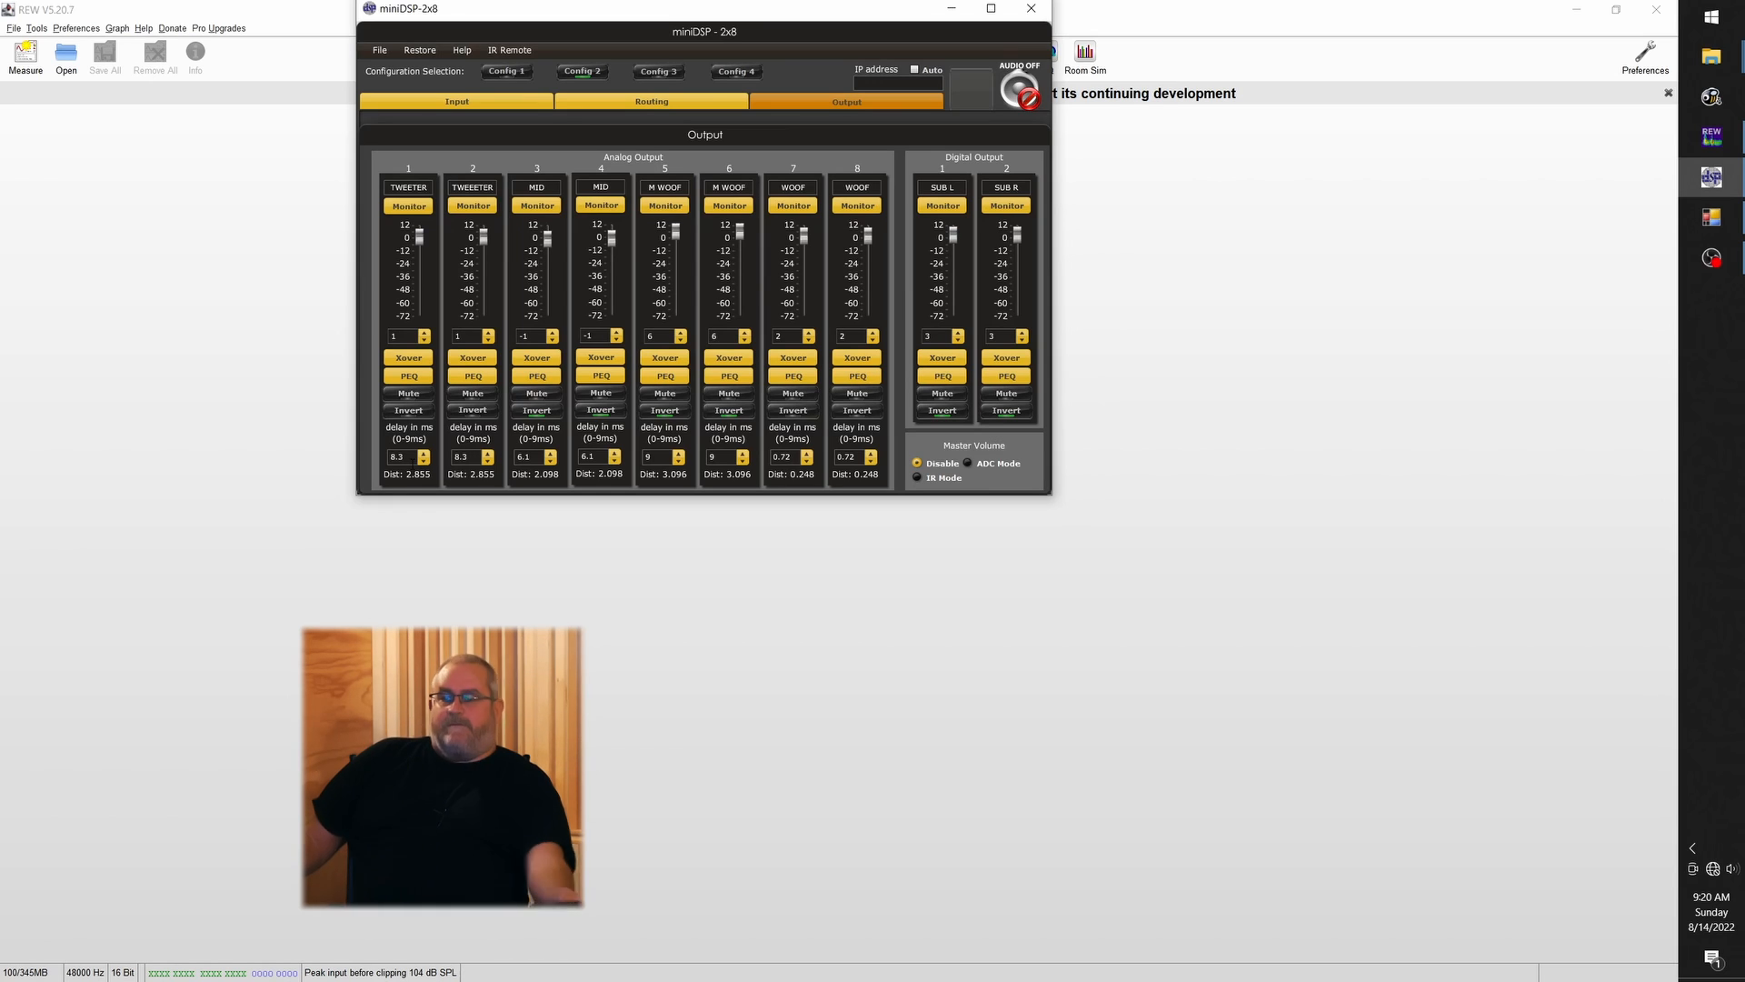
left_click_drag(412, 456, 292, 448)
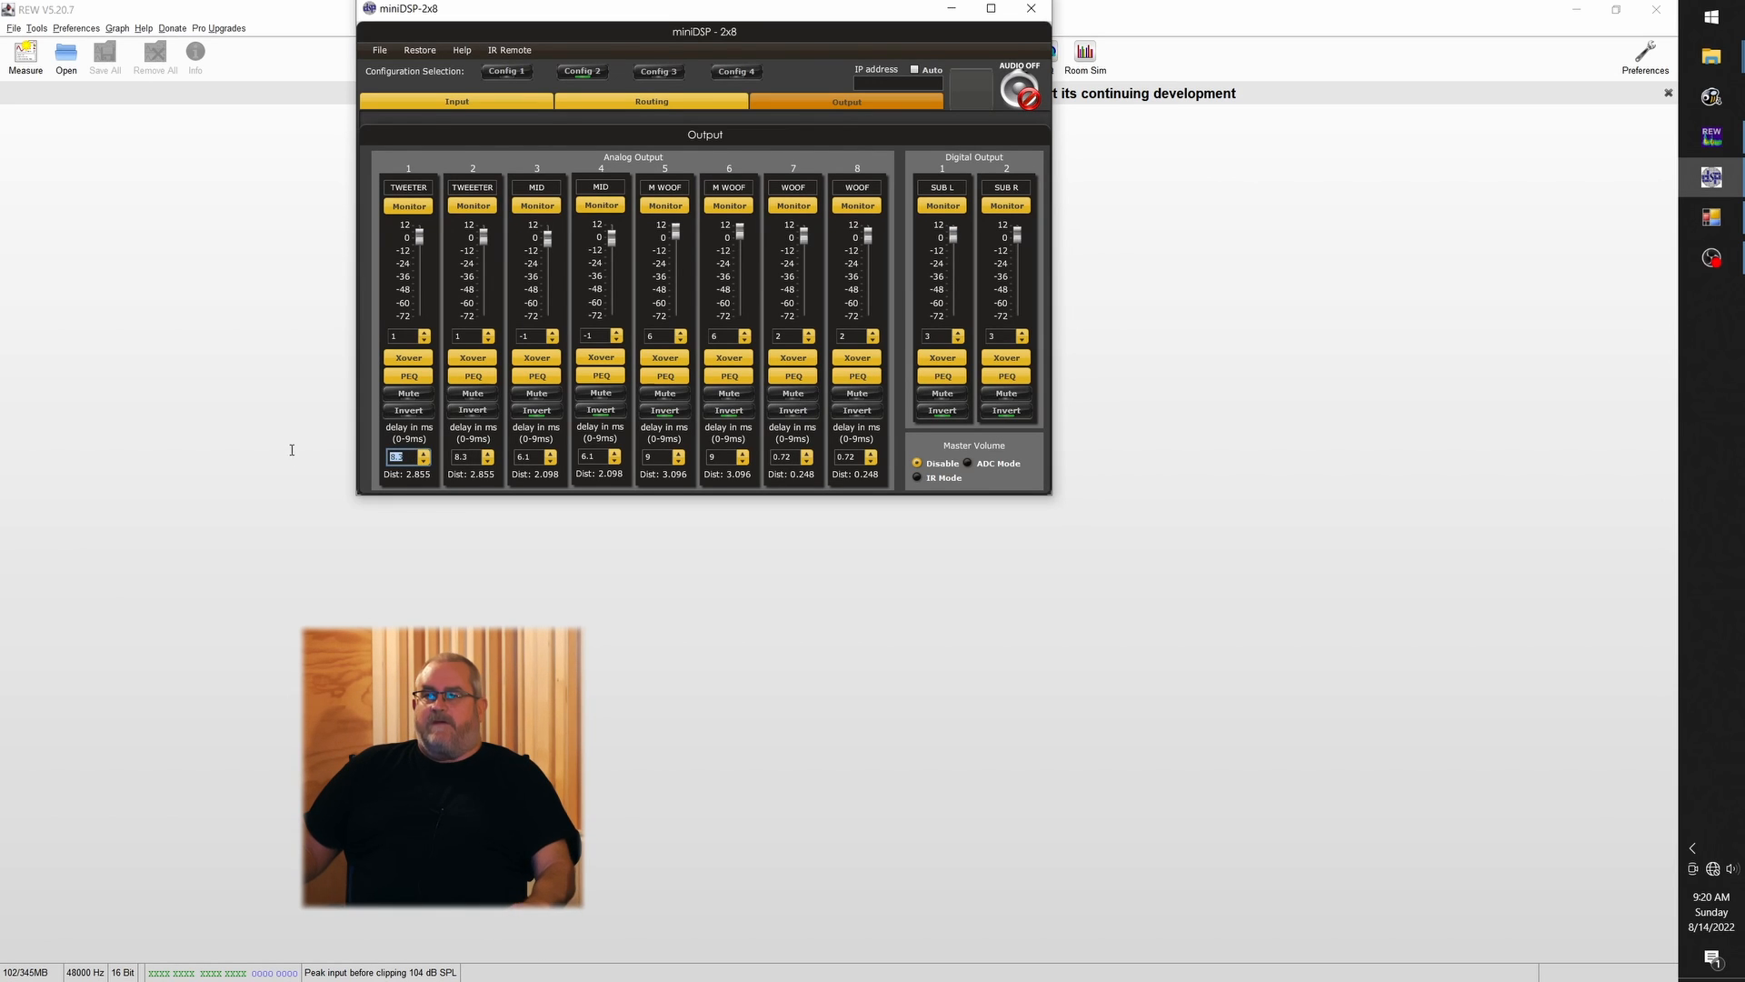
type("0")
left_click_drag(473, 456, 431, 464)
type("0")
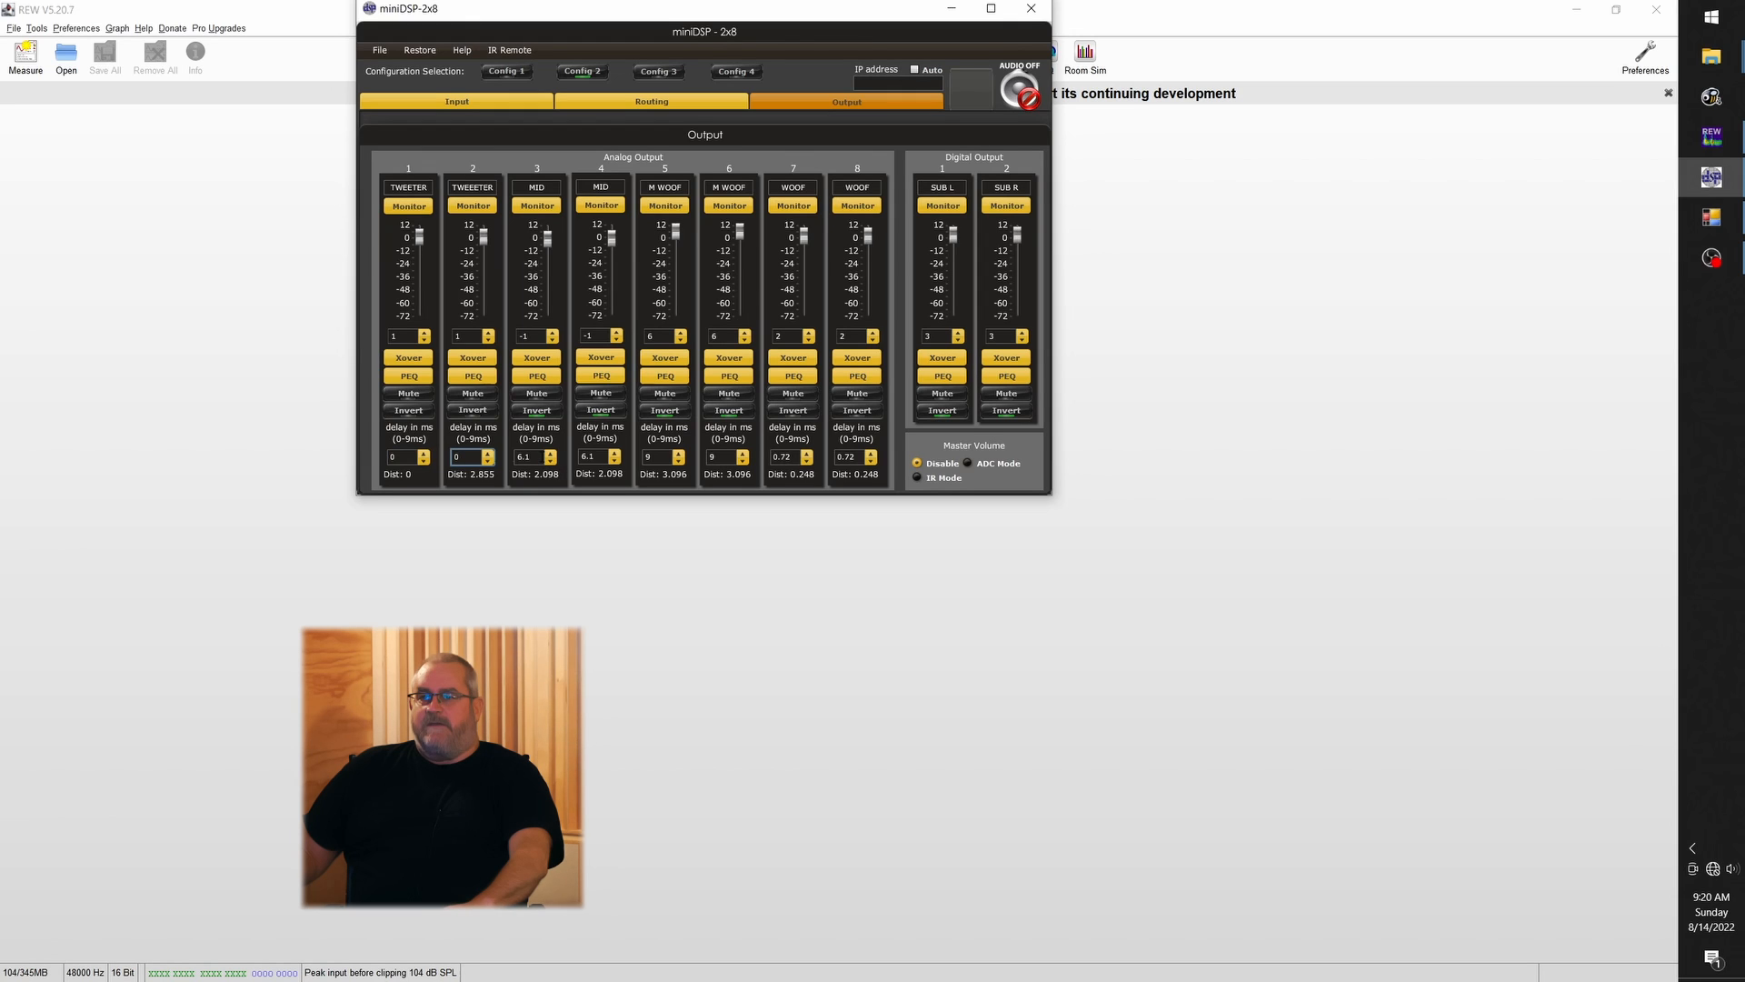
Set the delays of the mid, M woof and woof outputs, channels 3 to 8, to 0 ms
double_click(538, 457)
type("0")
key("Tab")
type("0")
key("Tab")
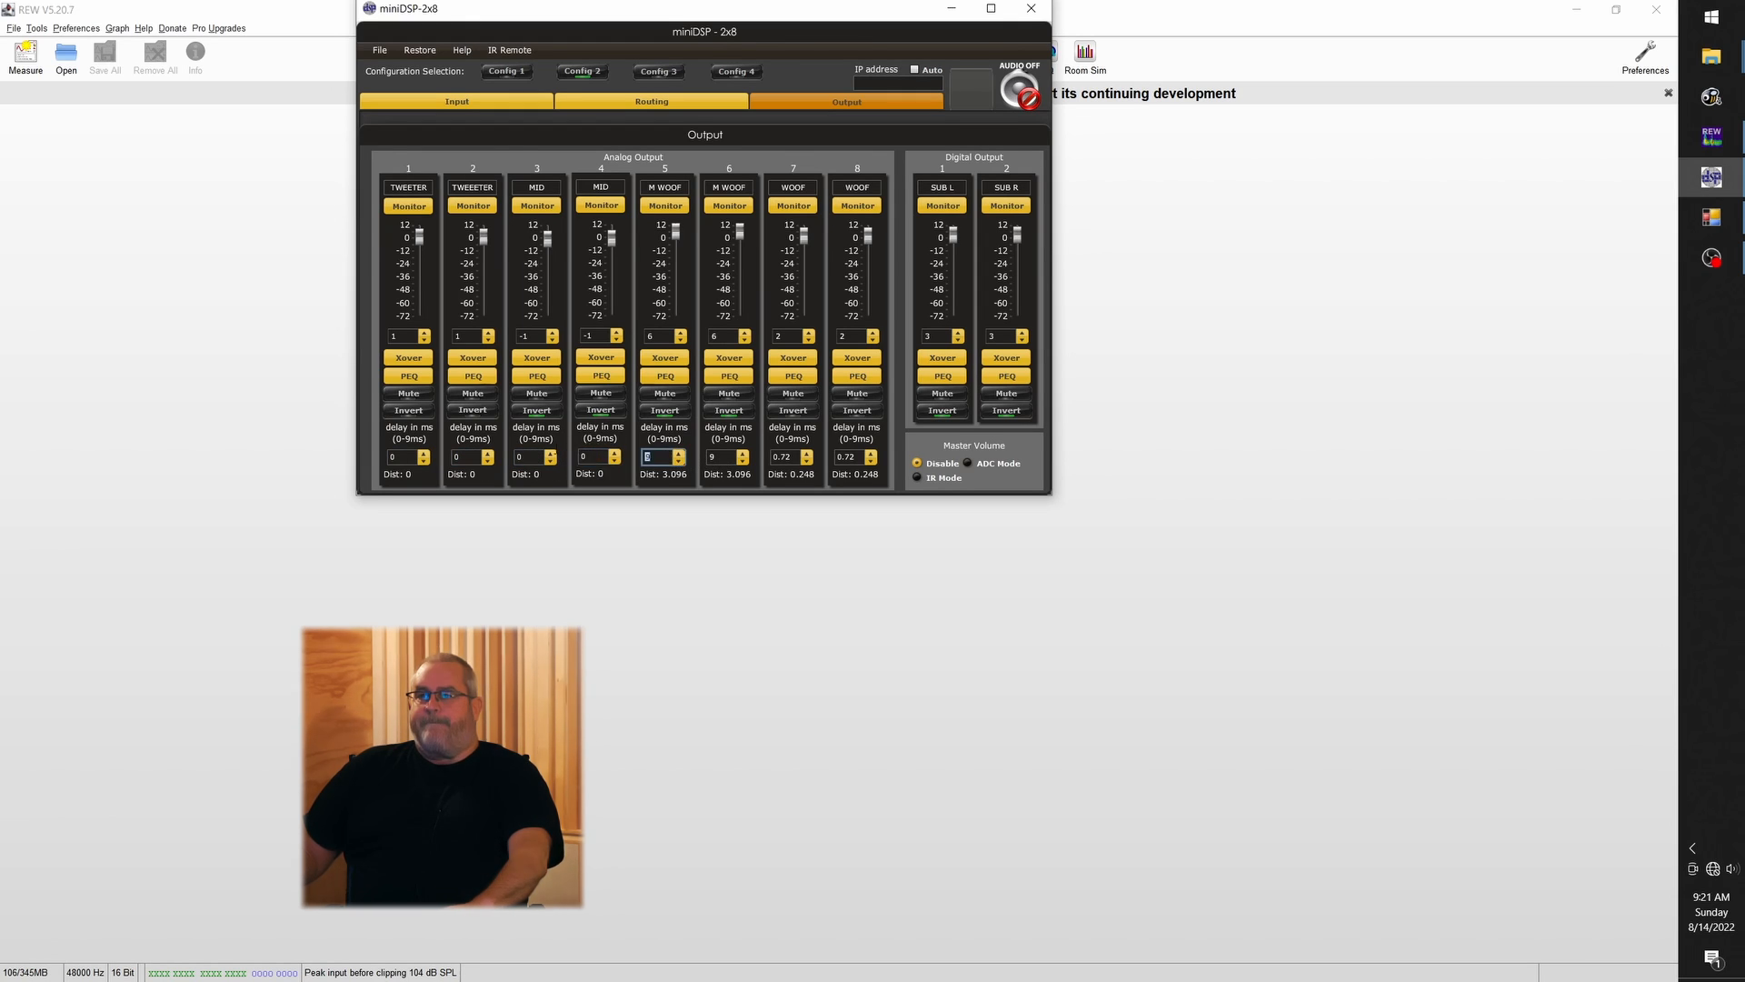
key("Tab")
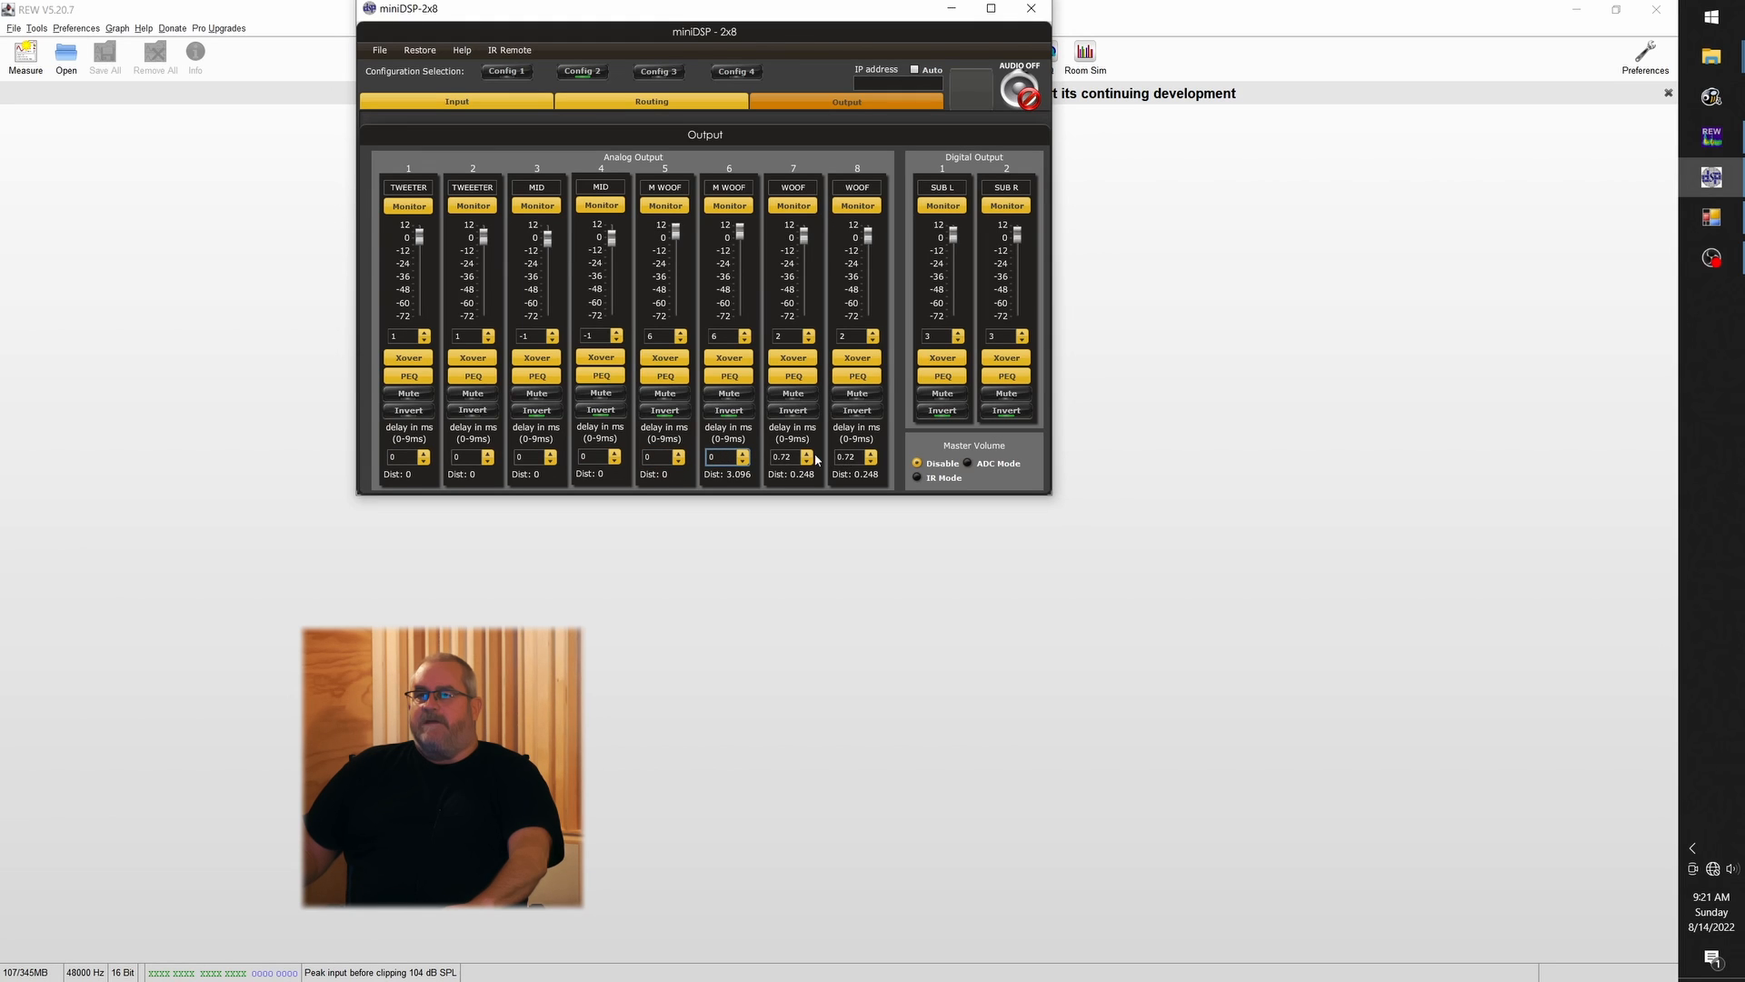
key("Tab")
type("0")
key("Tab")
type("0")
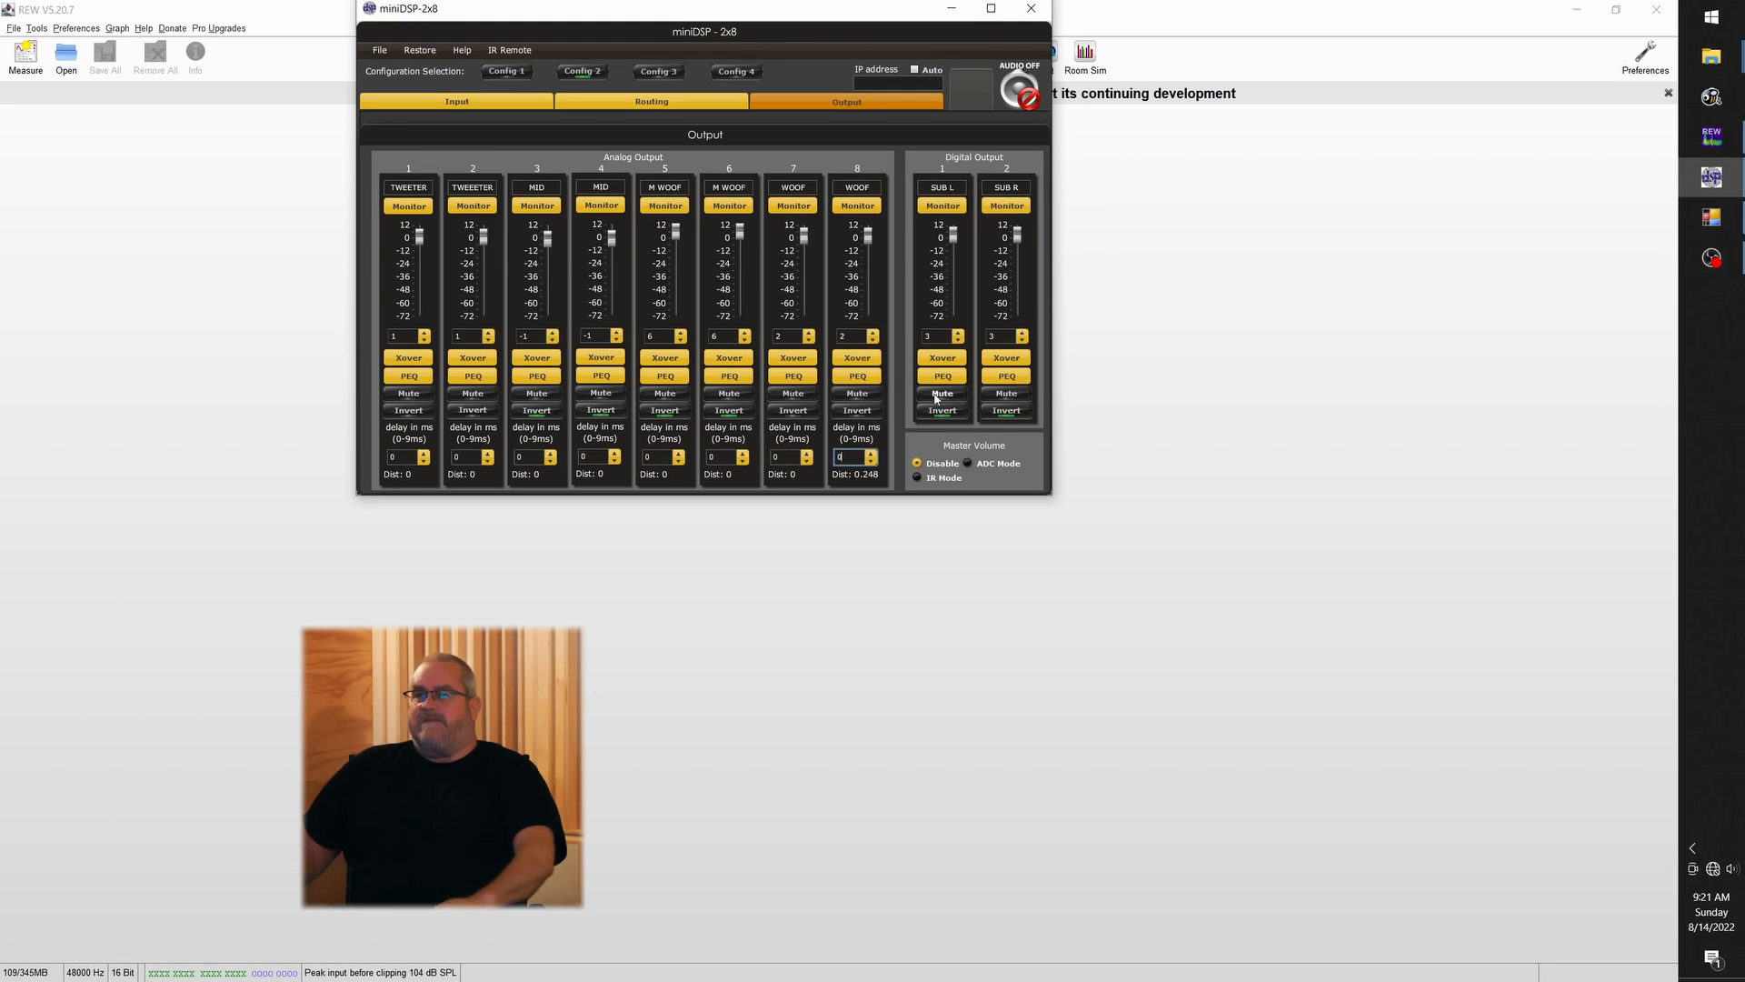
Turn off inversion on both sub, both M woof and both mid outputs, and switch the audio on
left_click(999, 413)
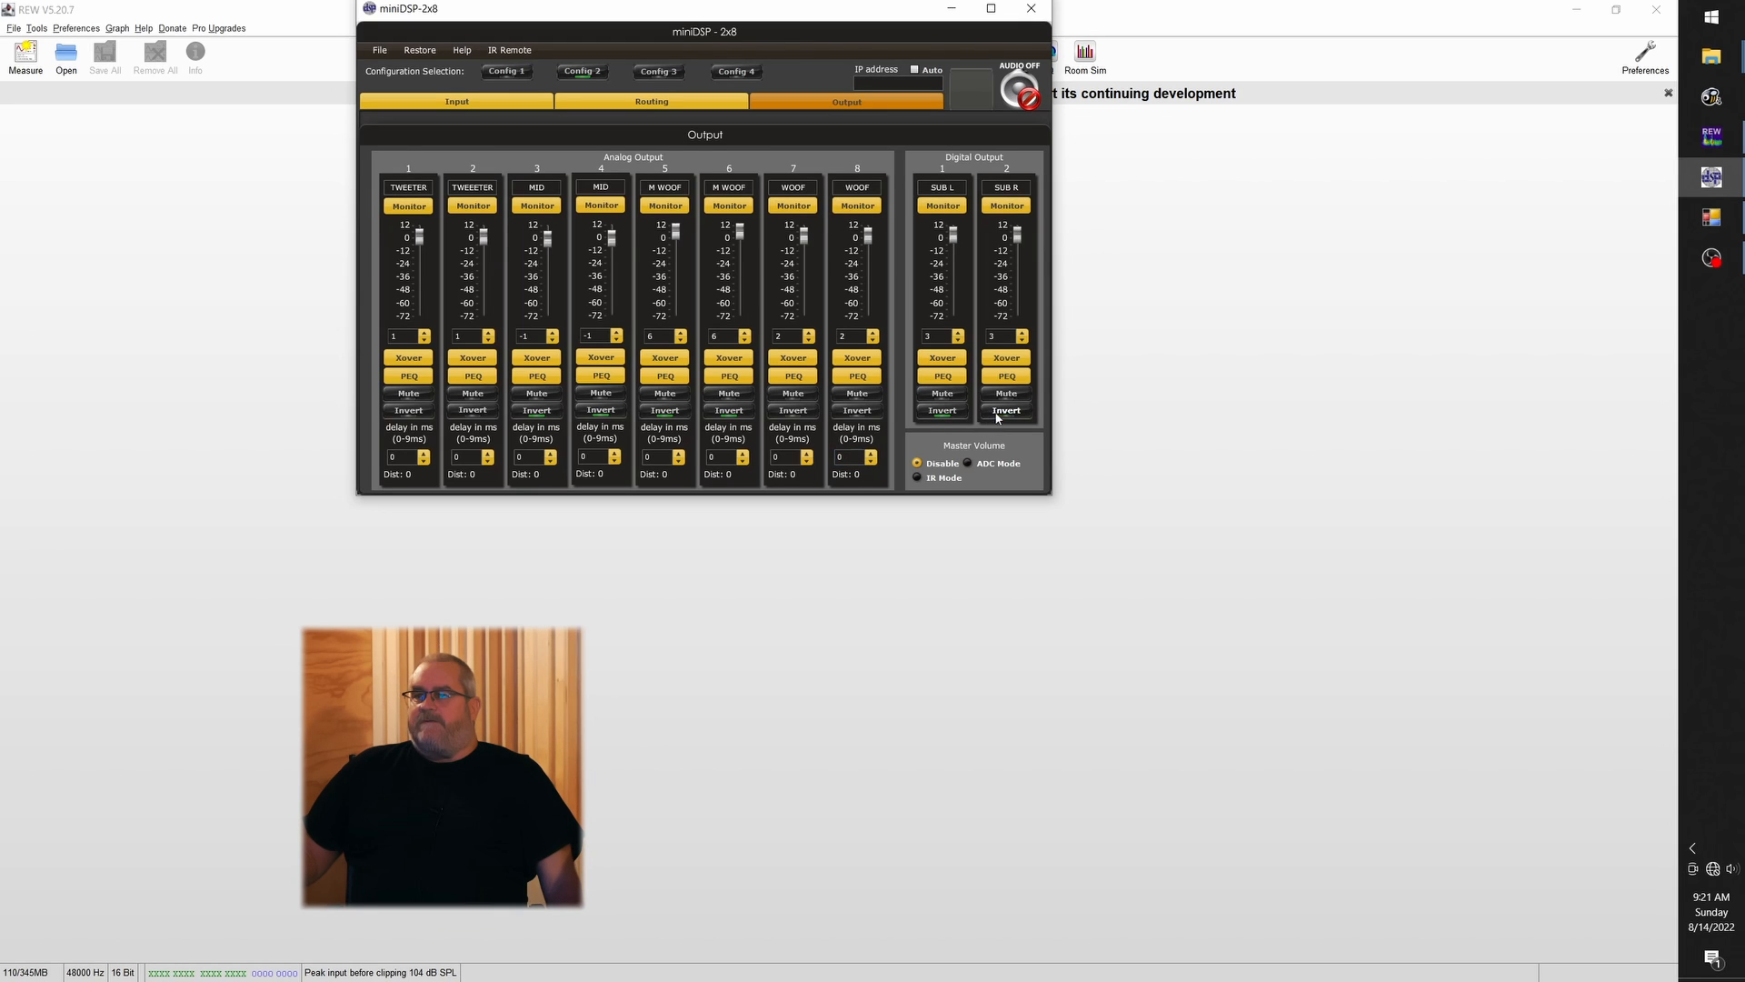
left_click(947, 413)
left_click(728, 412)
left_click(664, 412)
left_click(590, 414)
left_click(537, 413)
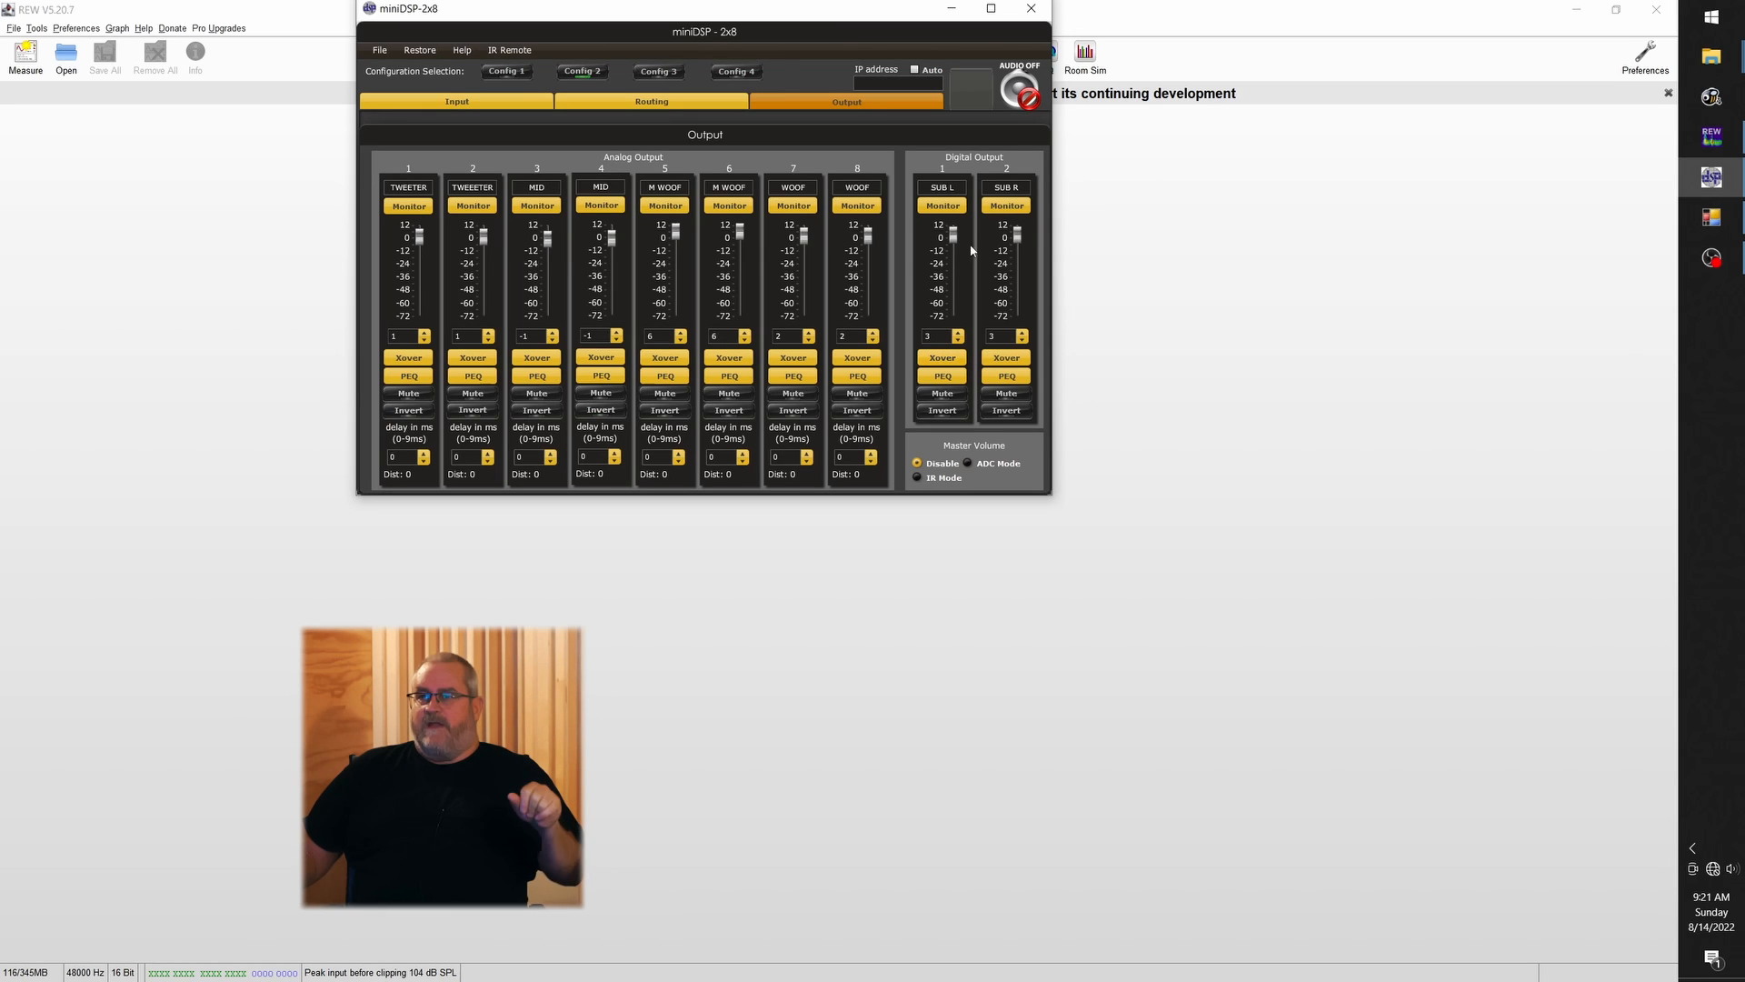
left_click(1024, 85)
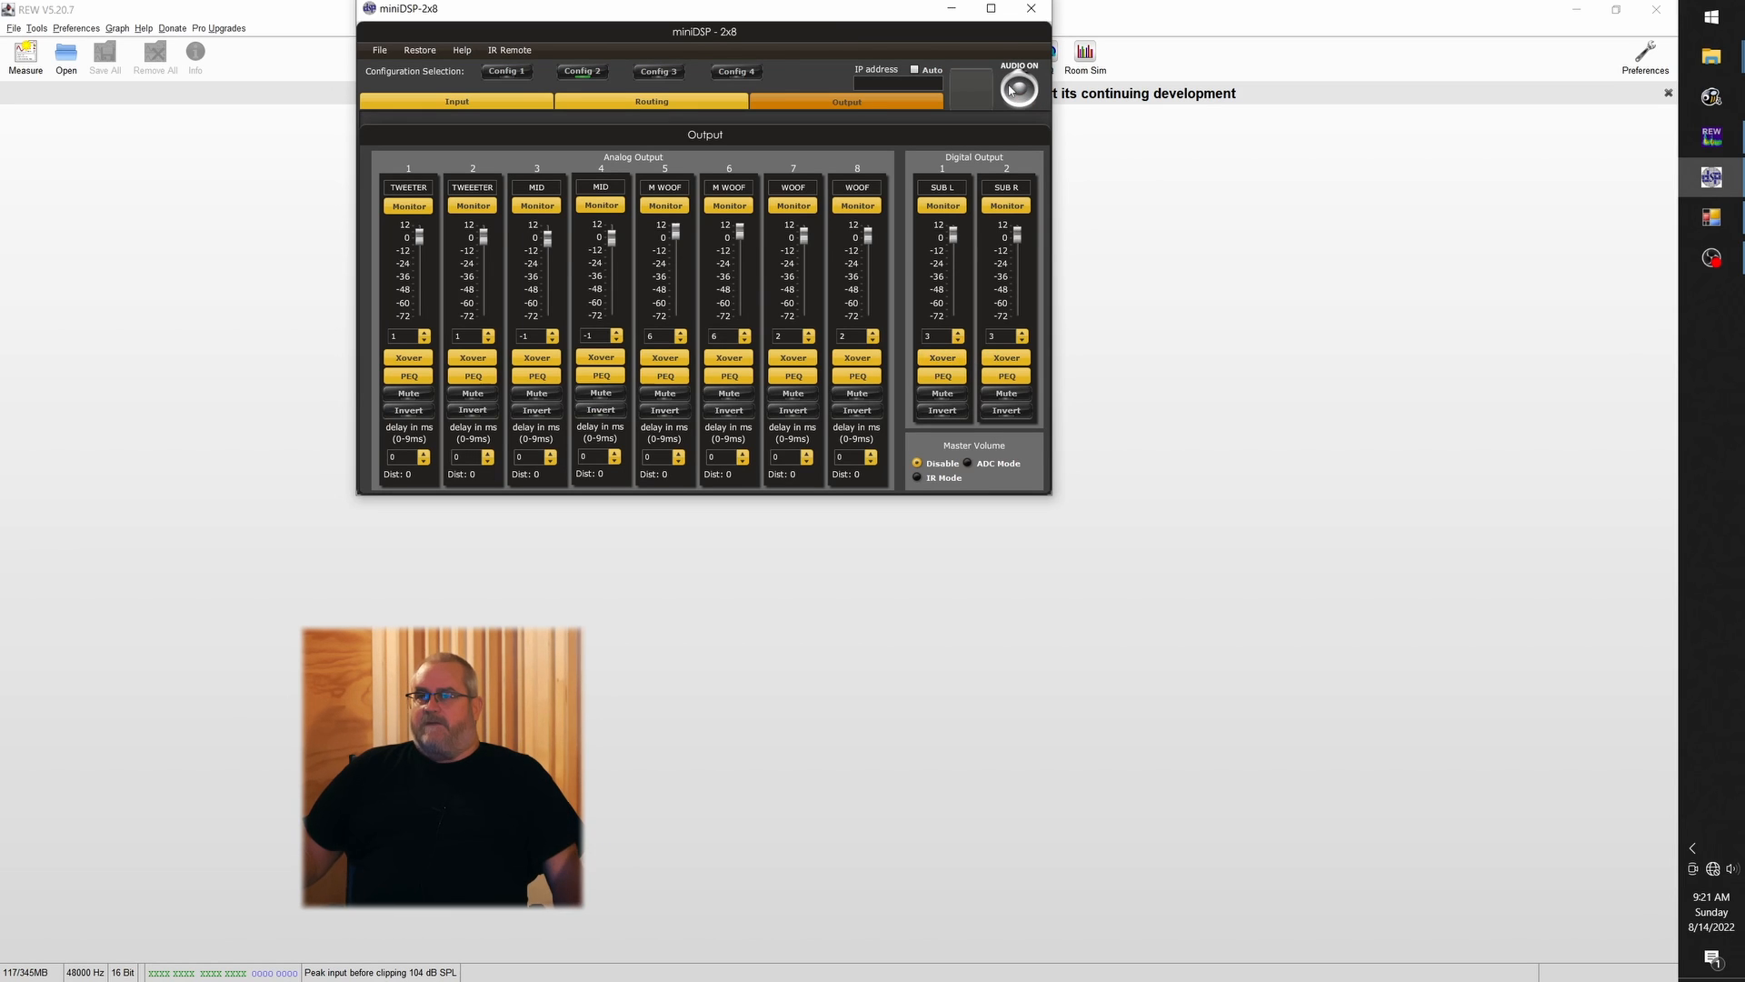
Route digital Input 4 instead of Input 3 to the first tweeter output
left_click(641, 104)
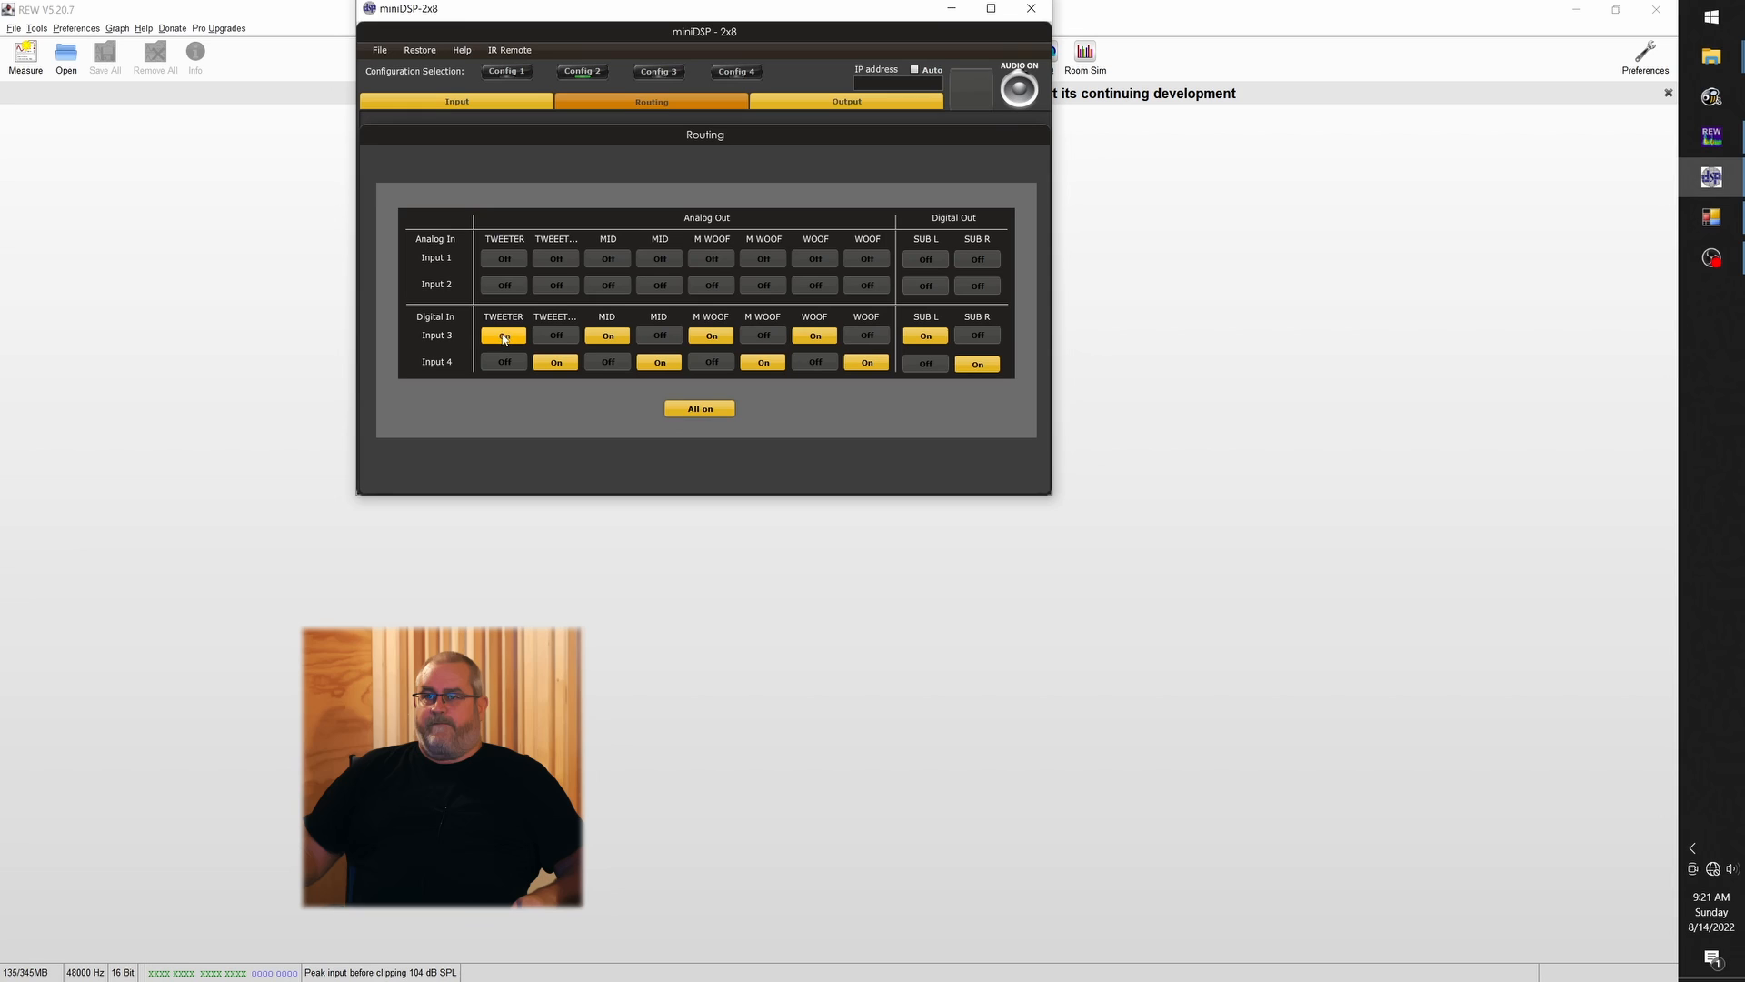
left_click(496, 363)
left_click(504, 340)
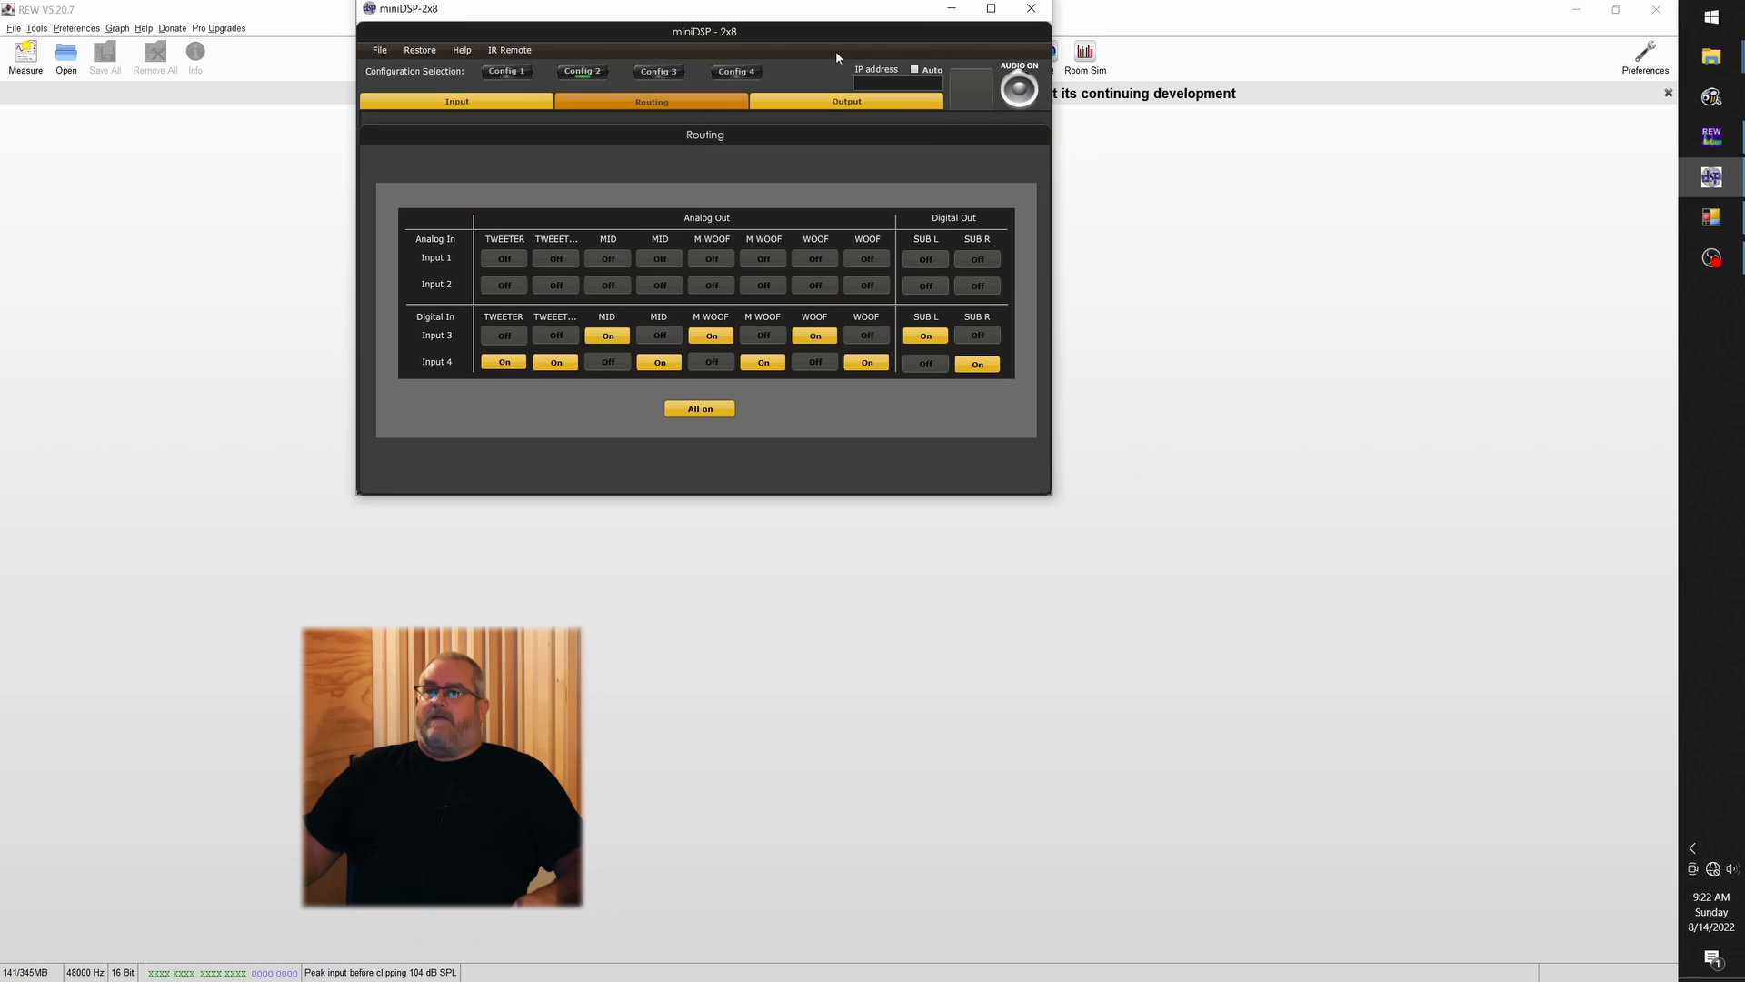
Set the output gains of both tweeter and both mid channels to 0
left_click(846, 102)
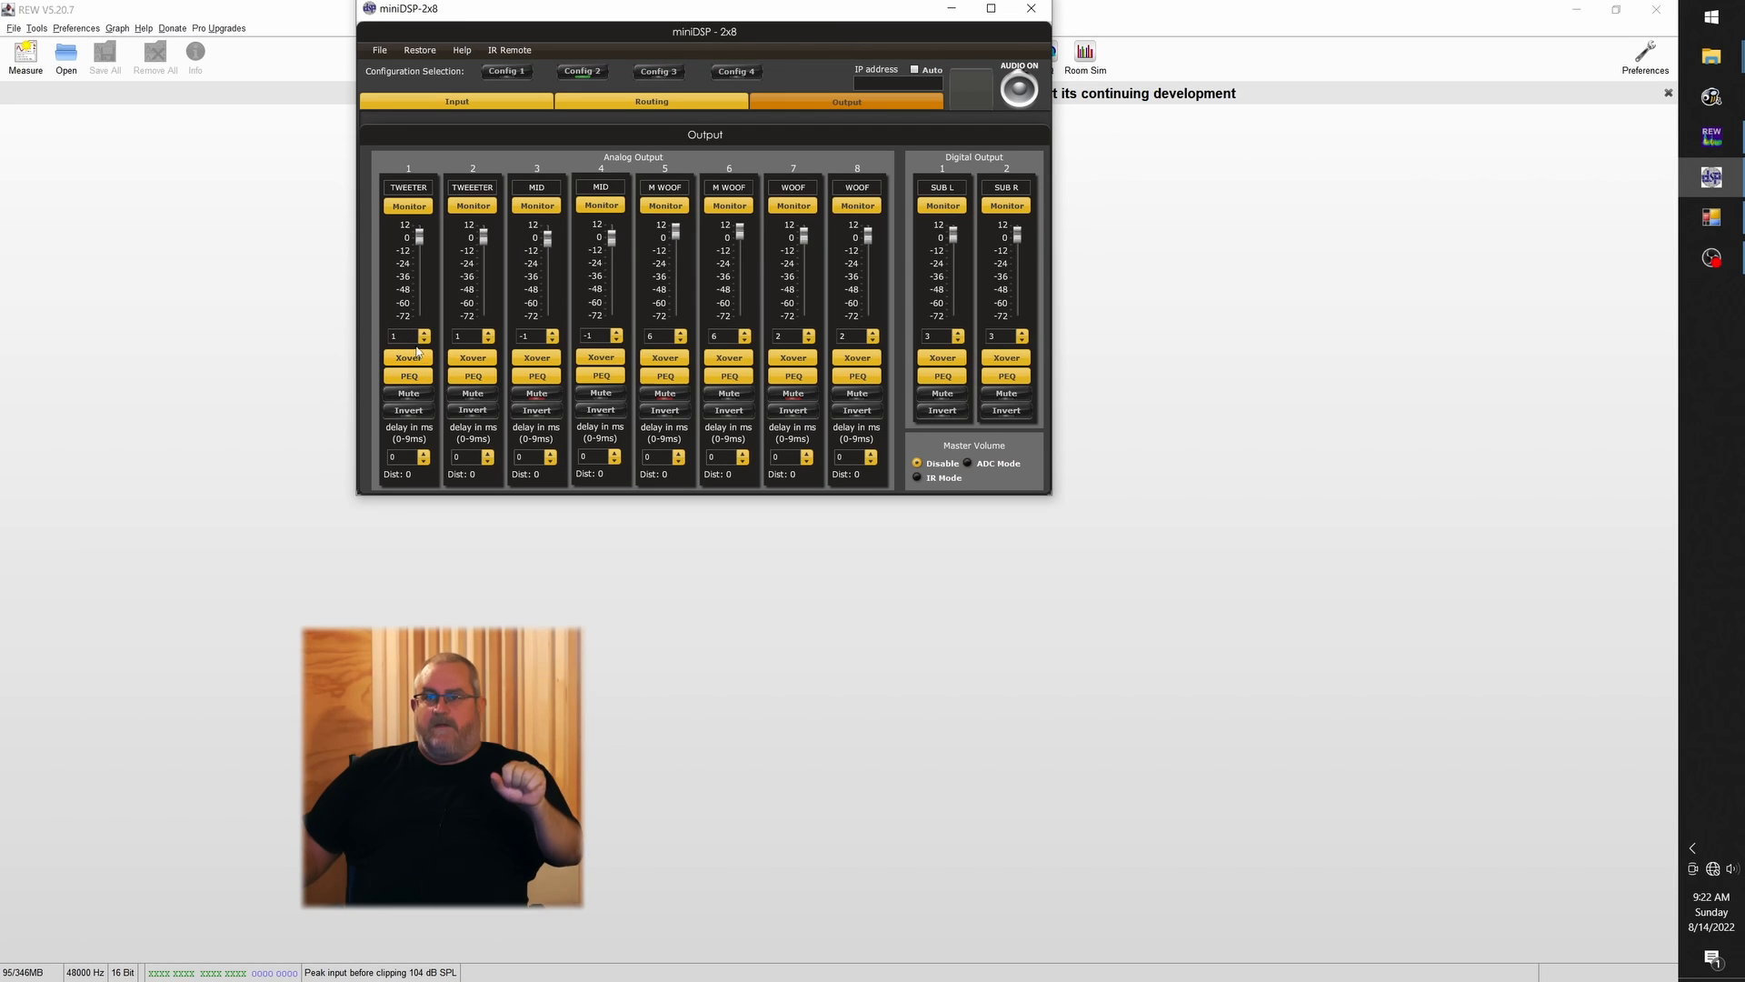
left_click_drag(409, 336, 297, 319)
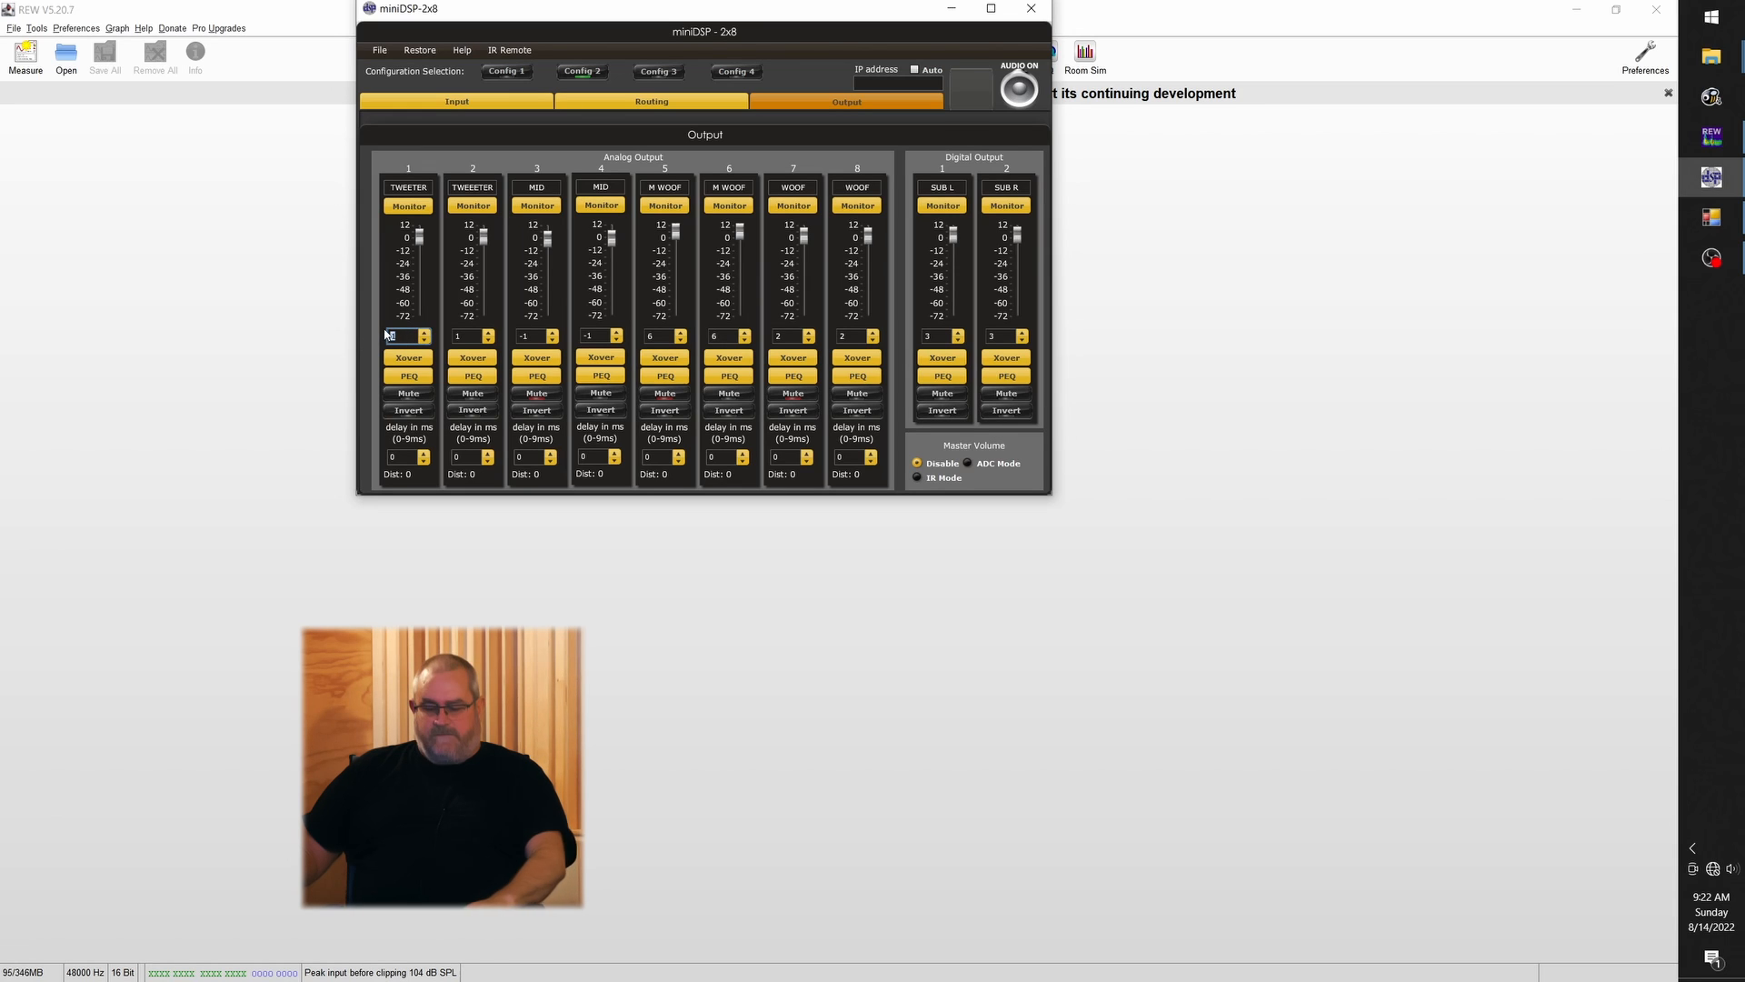
type("0")
left_click_drag(467, 338, 429, 335)
type("0")
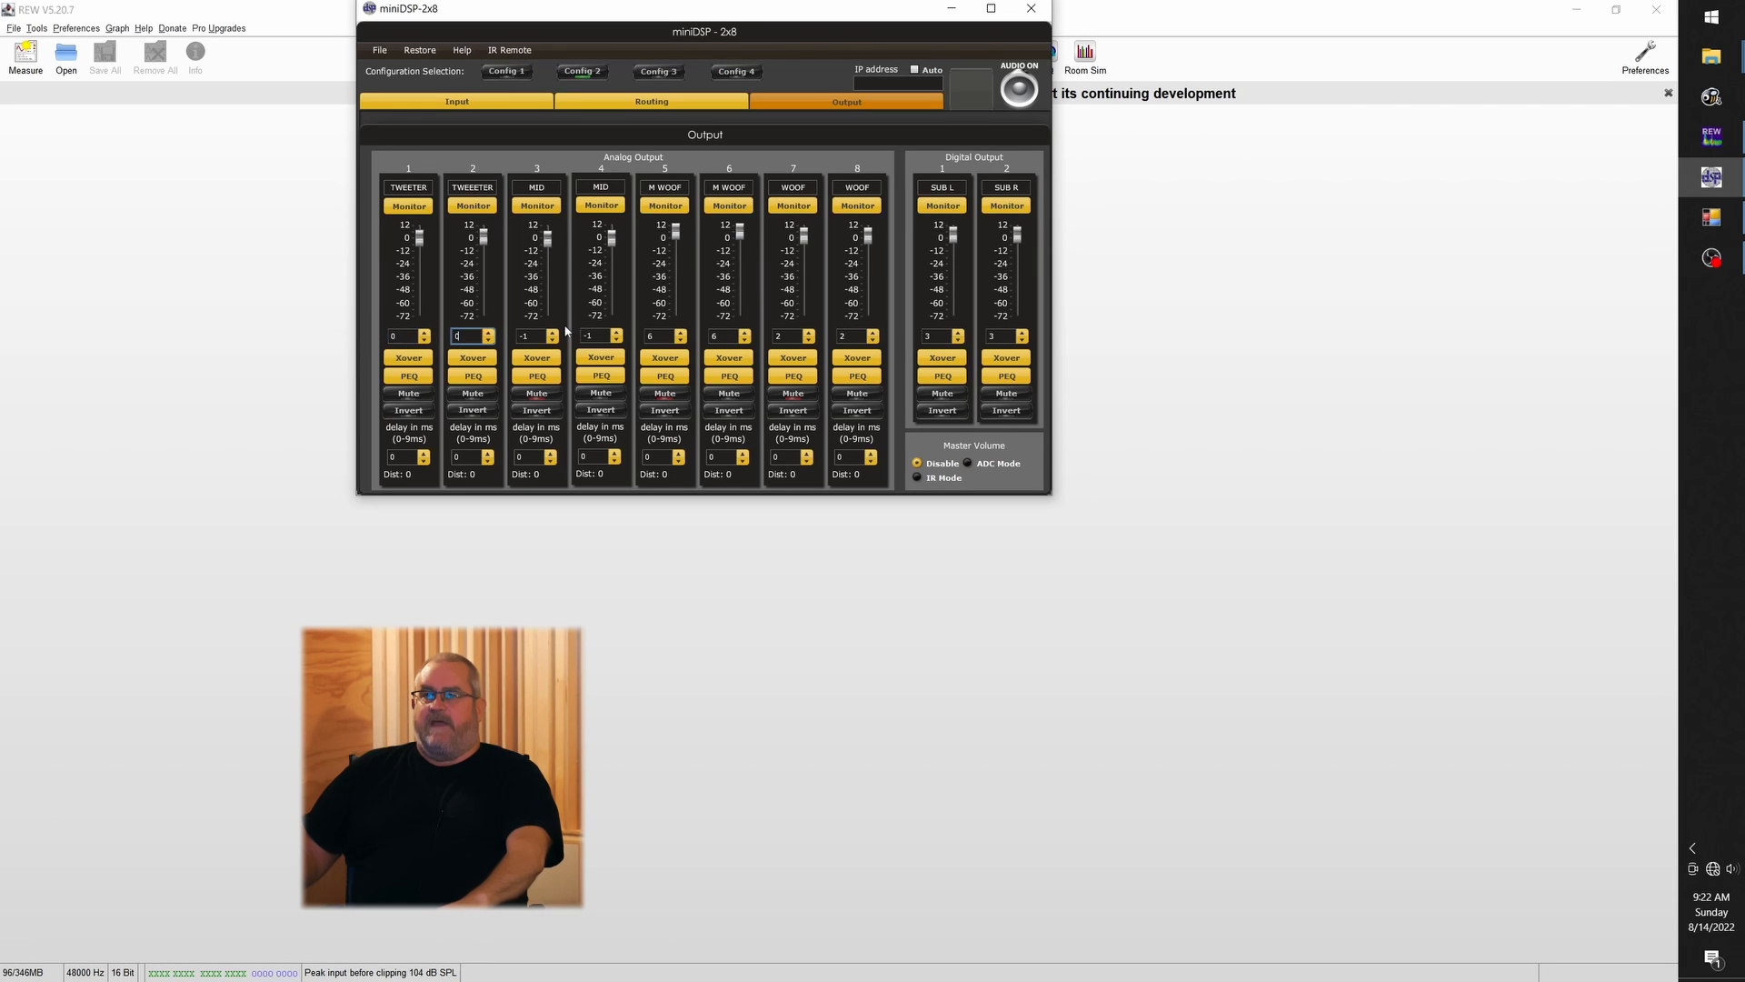
type("0")
left_click_drag(539, 335, 583, 335)
type("0")
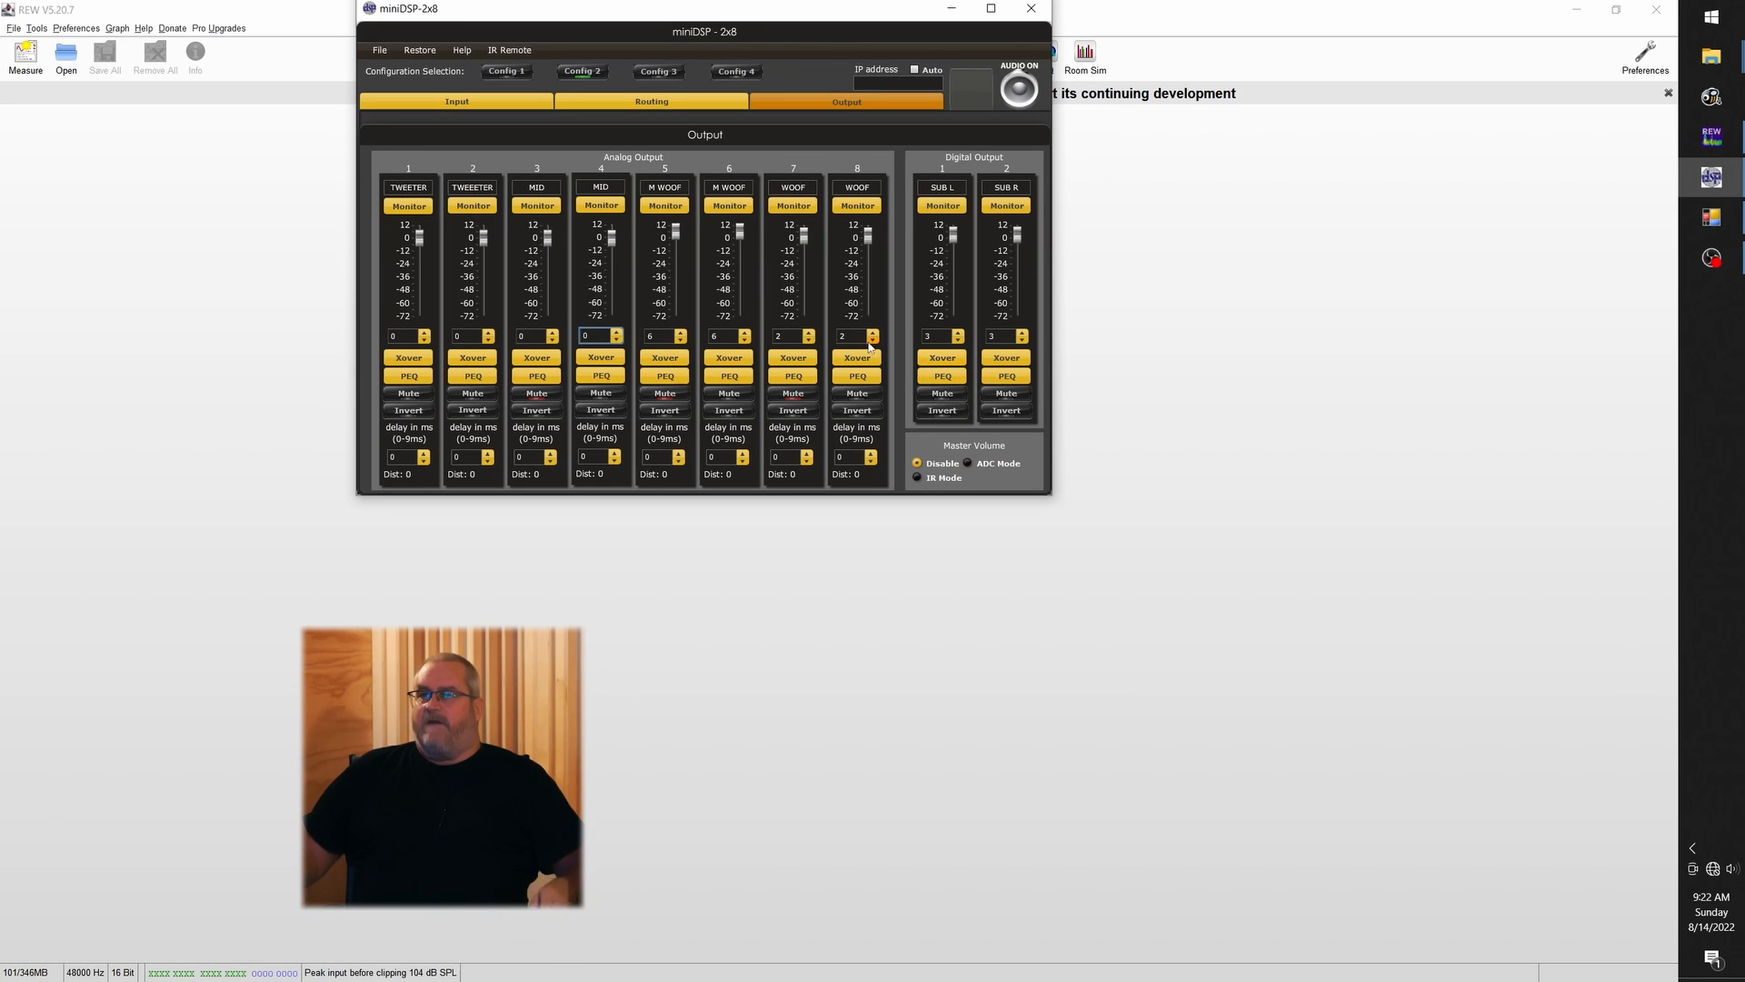
Review the crossover's high-pass and low-pass filter settings for the Sub L output
left_click(943, 358)
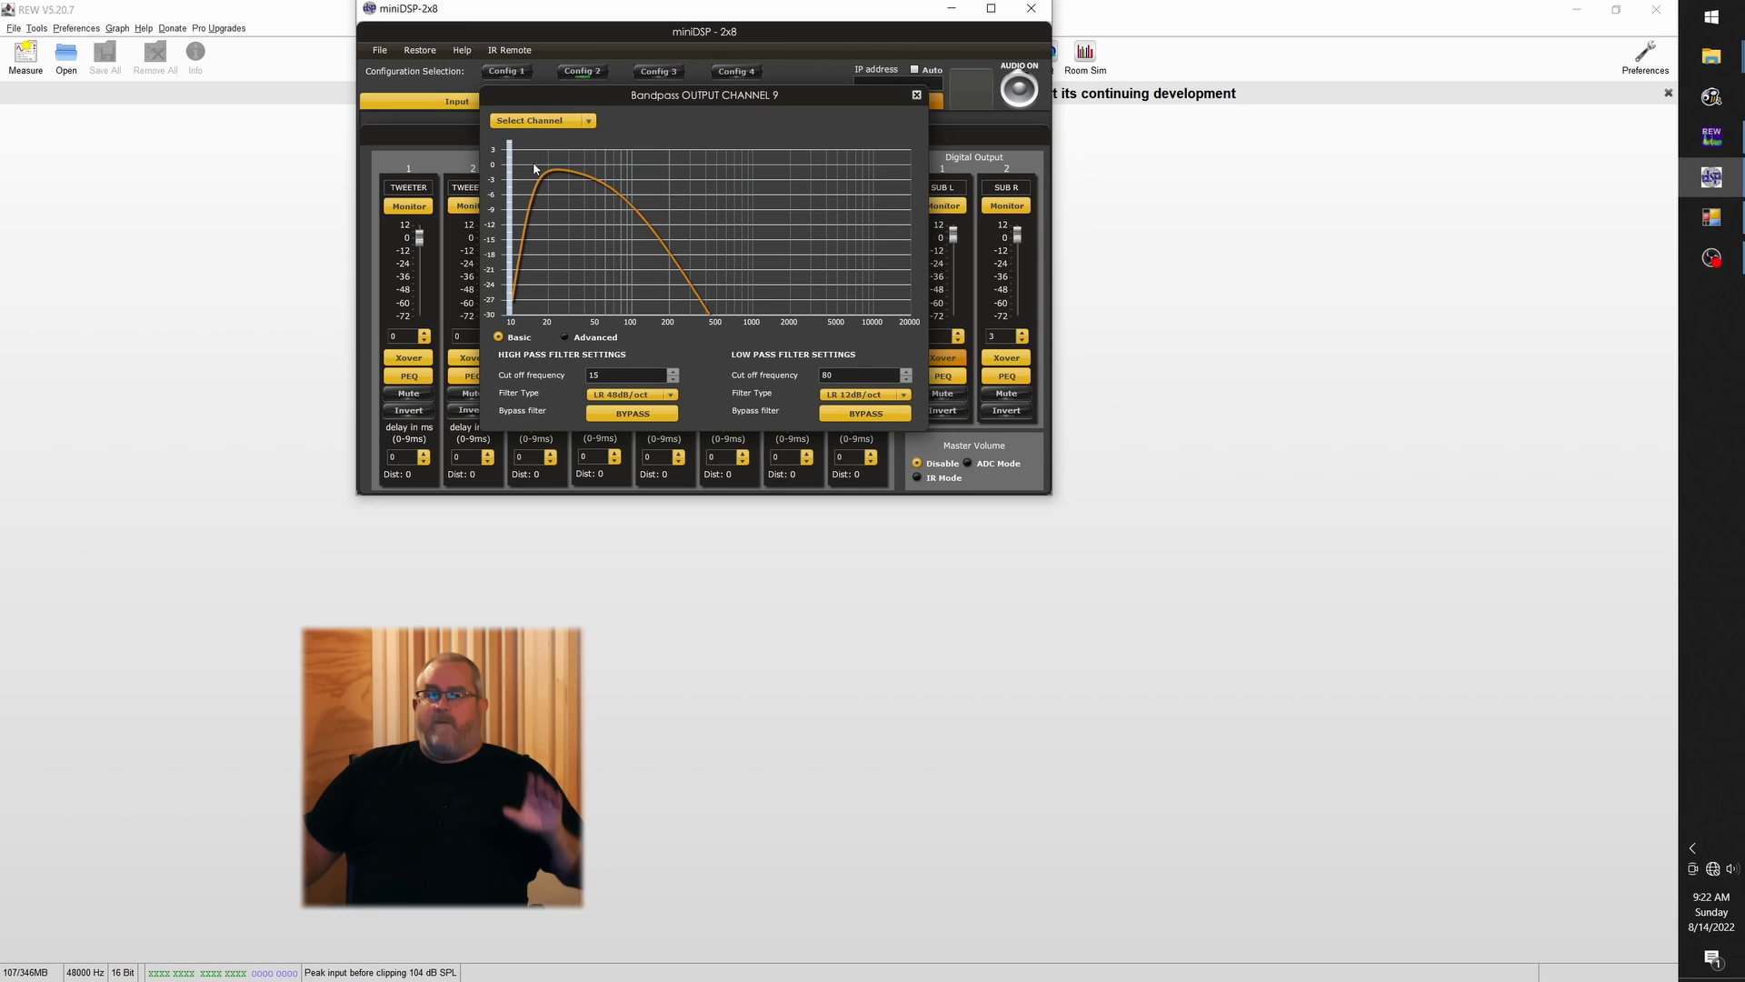
mouse_move(549, 181)
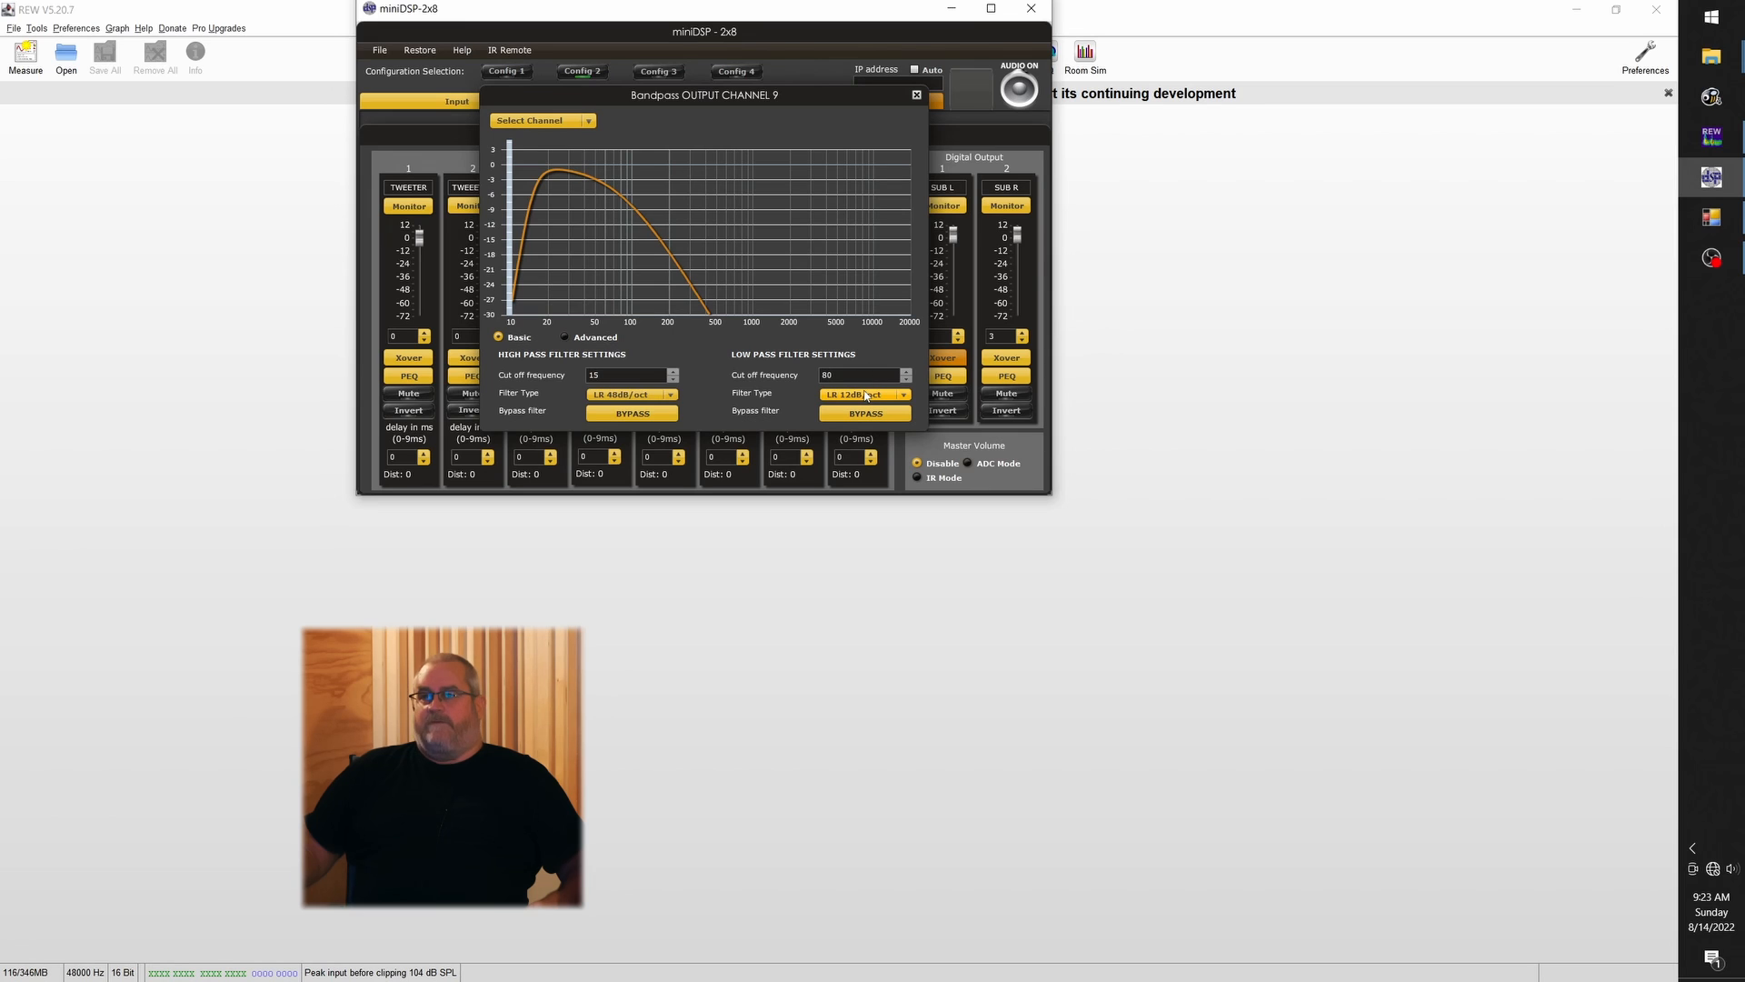
left_click(916, 95)
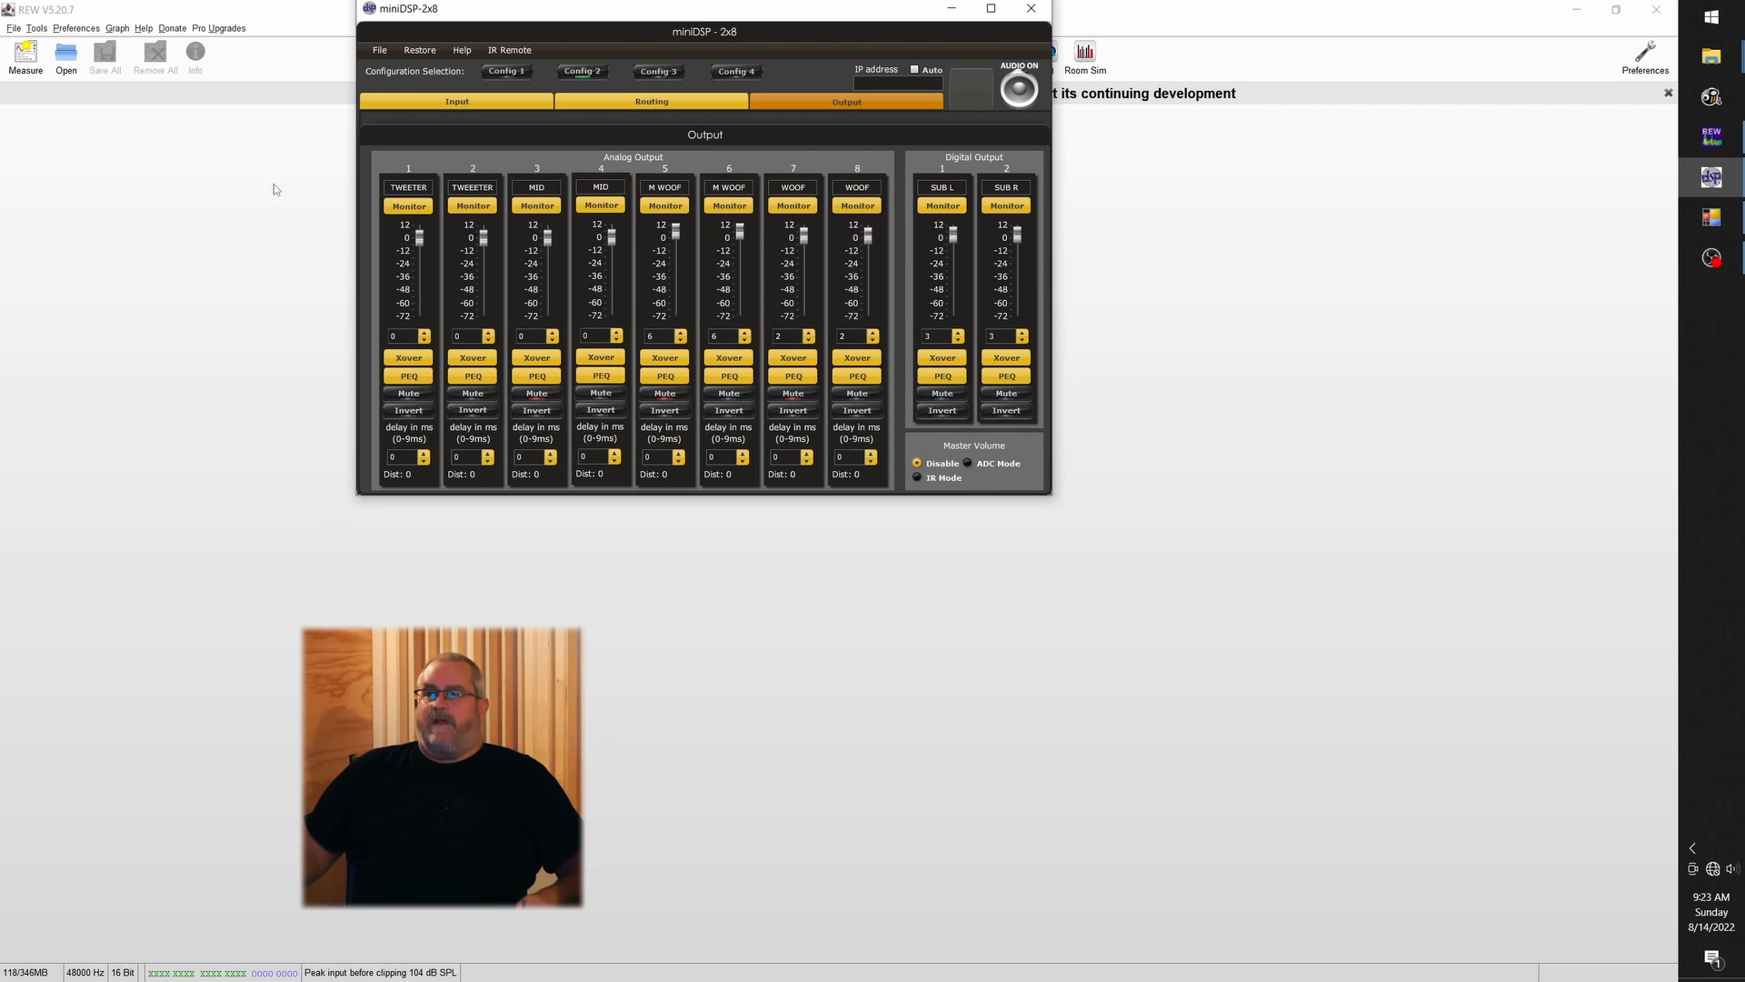
Run a sweep measurement of the sub with an acoustic timing reference and read the delay in its notes
left_click(25, 57)
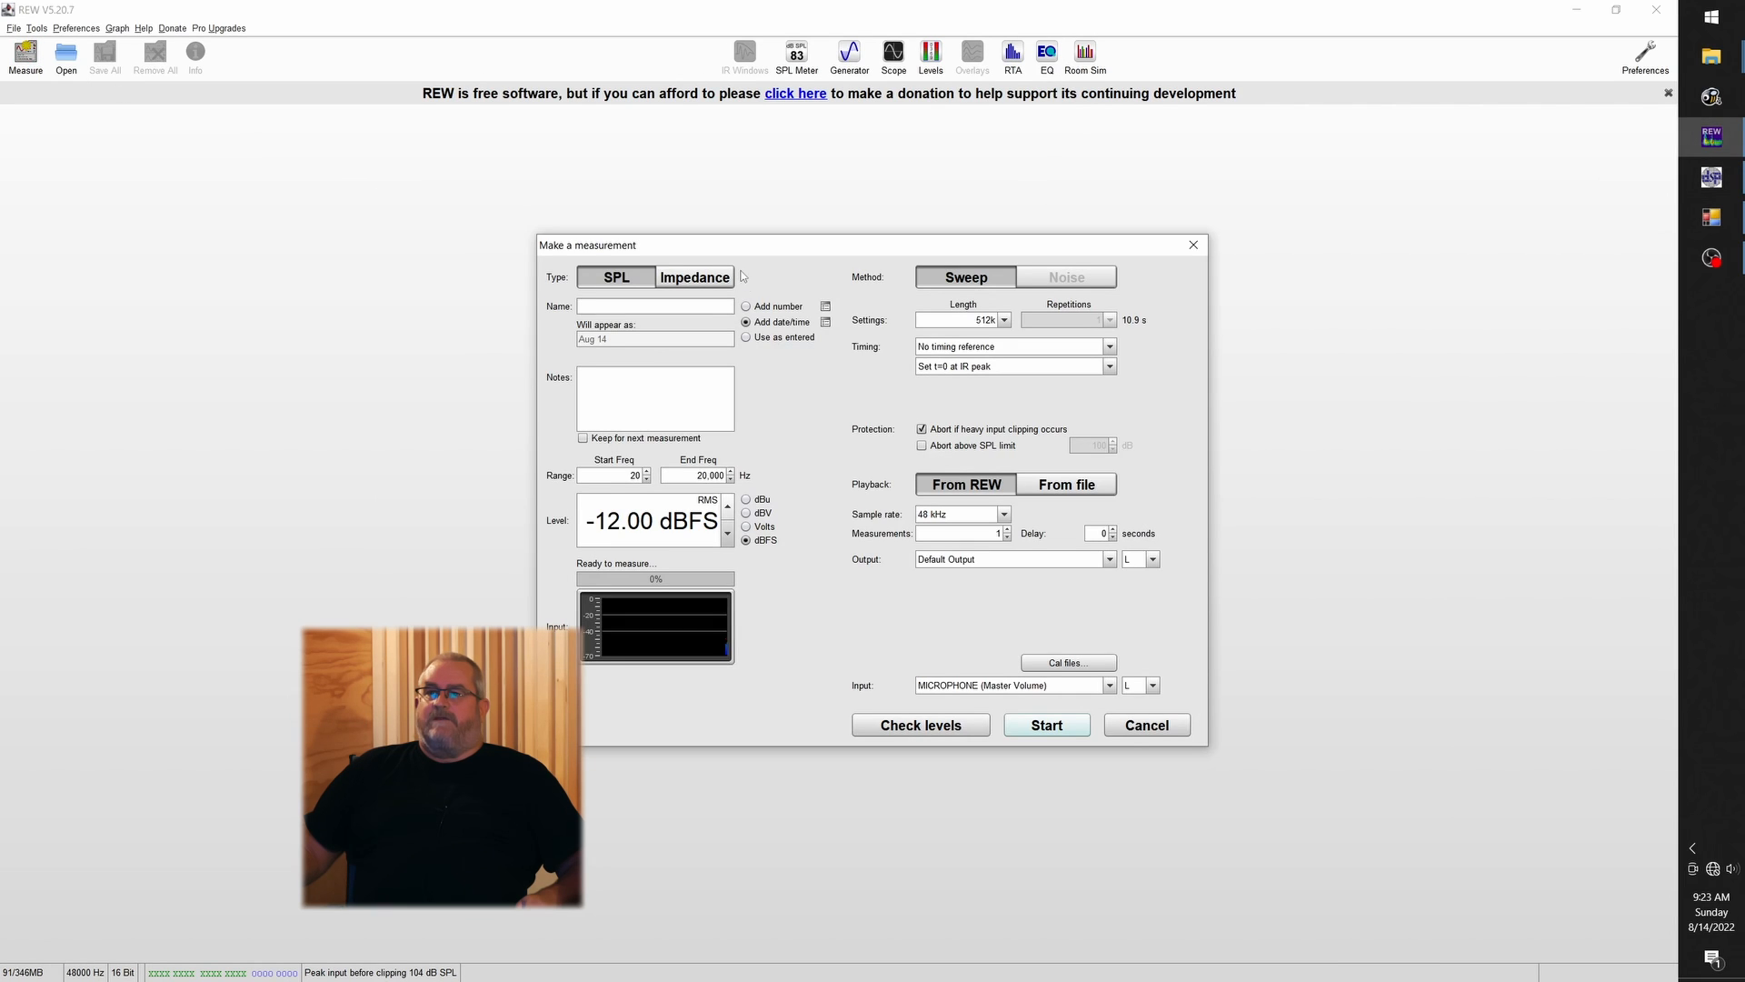
left_click(982, 350)
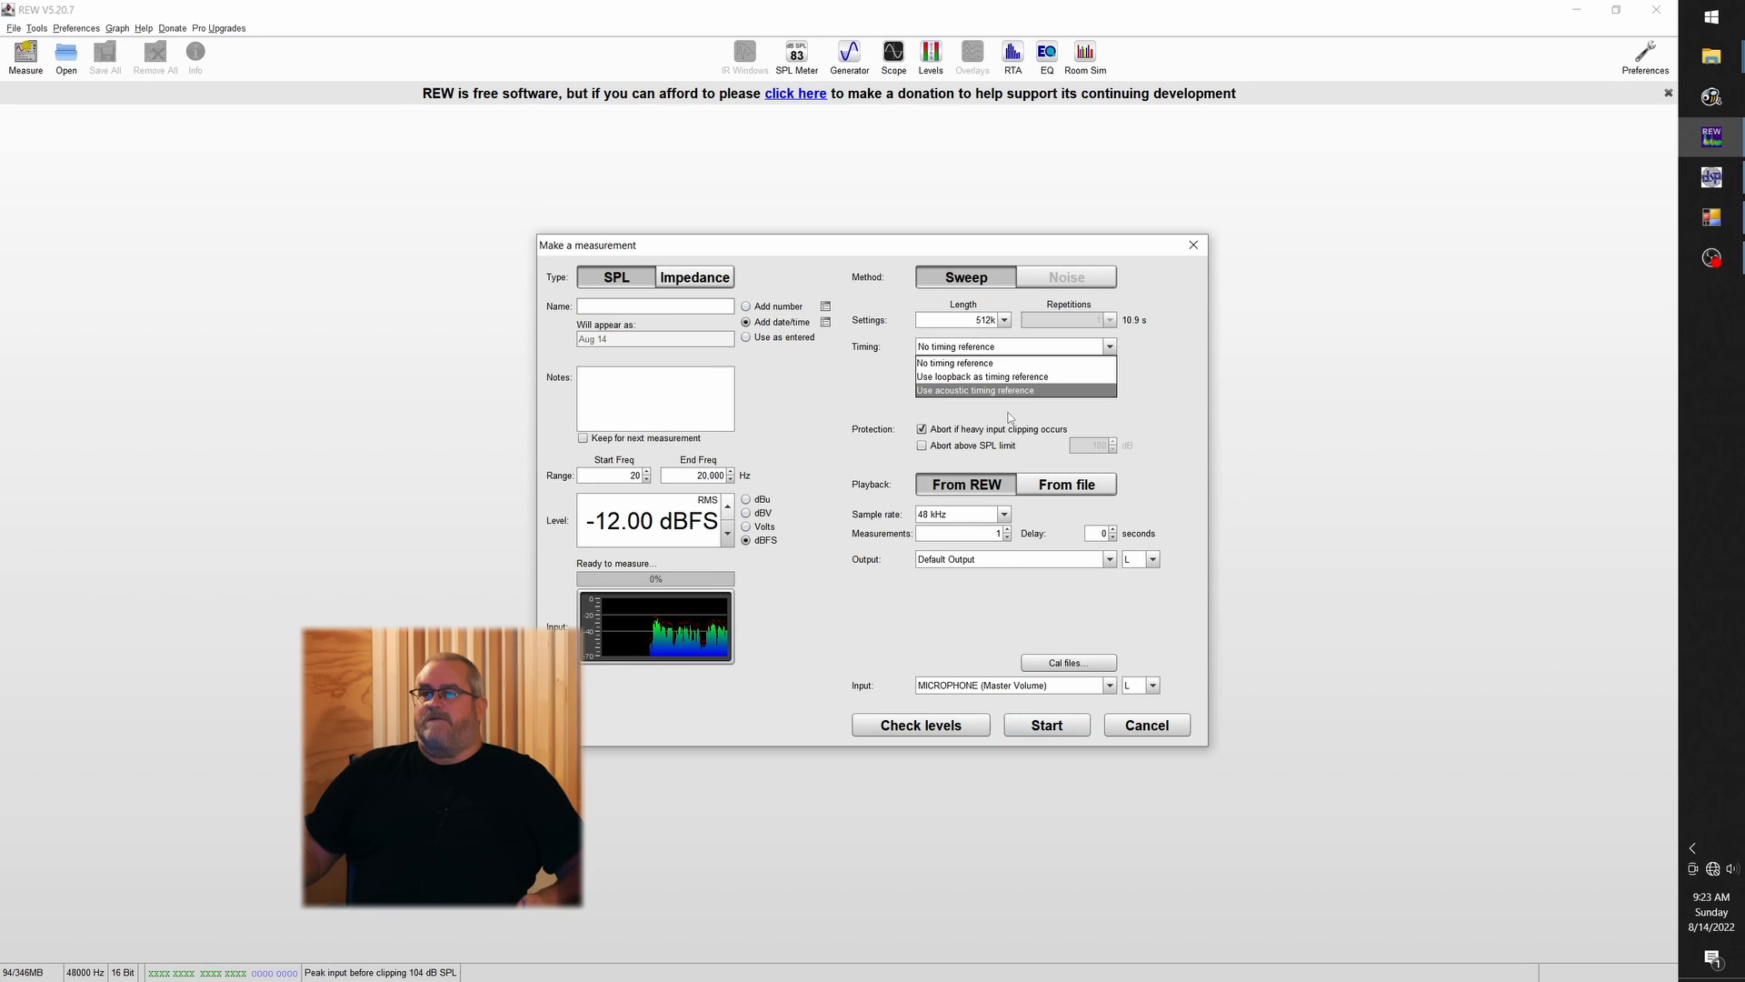
left_click(958, 393)
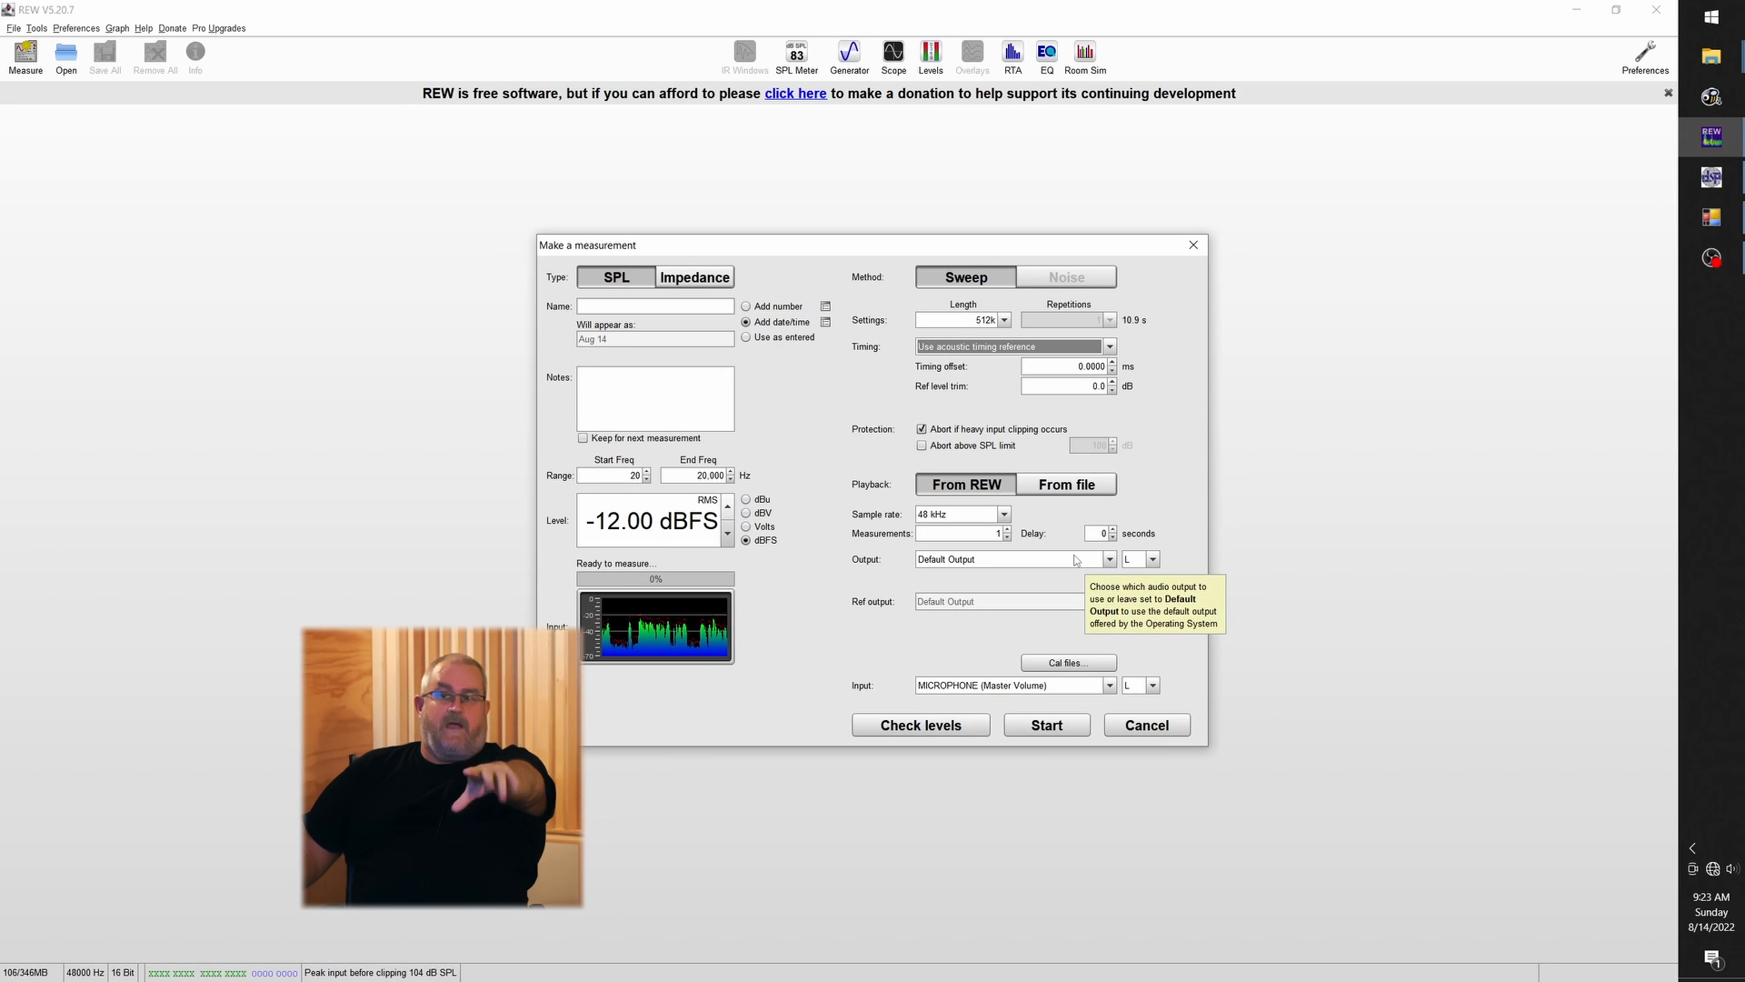
left_click(1048, 727)
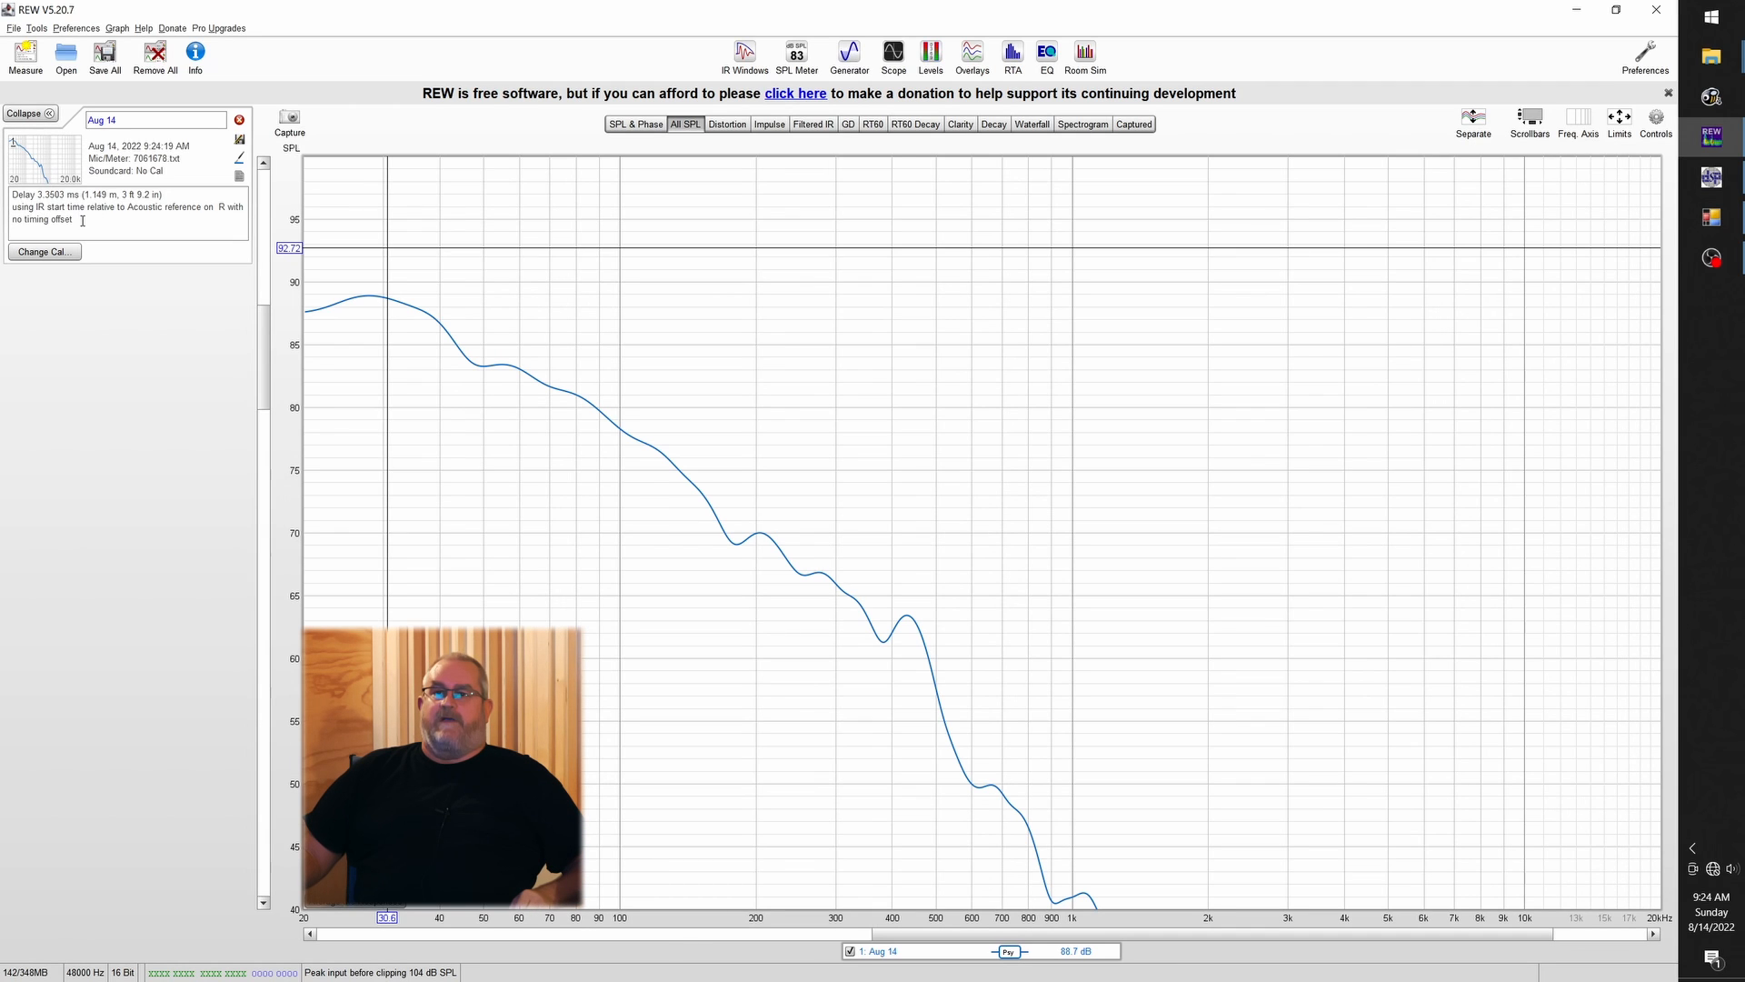
left_click_drag(85, 220, 8, 197)
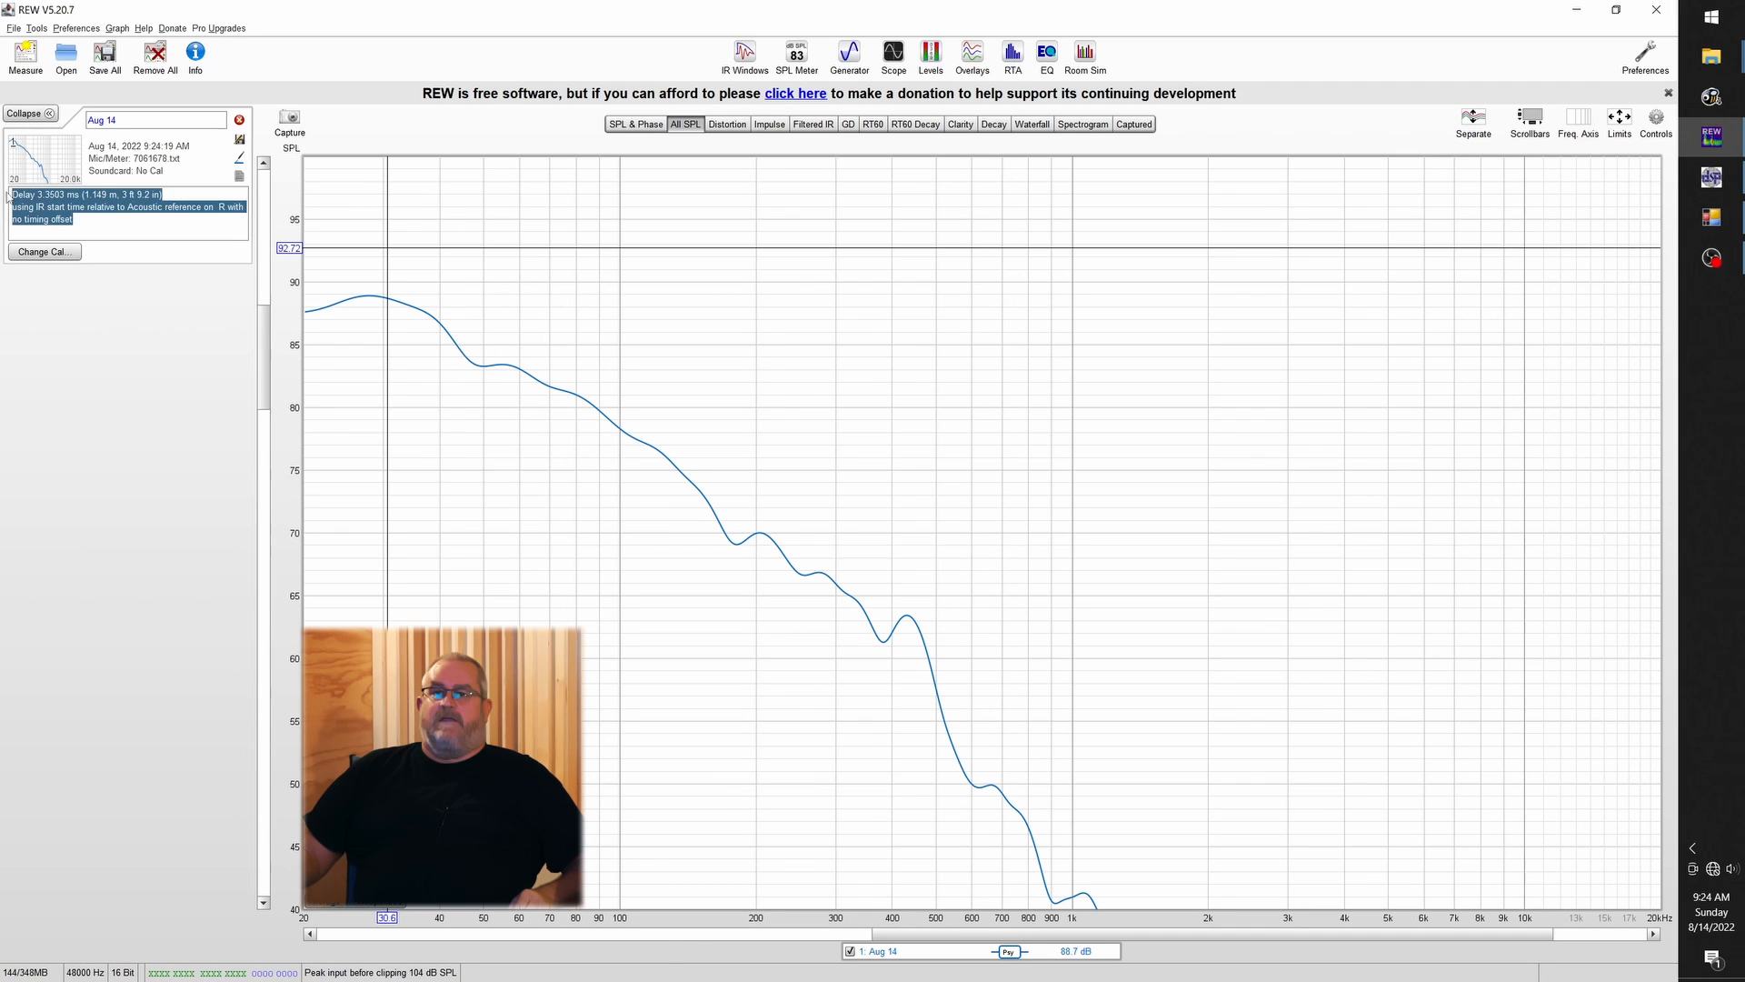
left_click(110, 227)
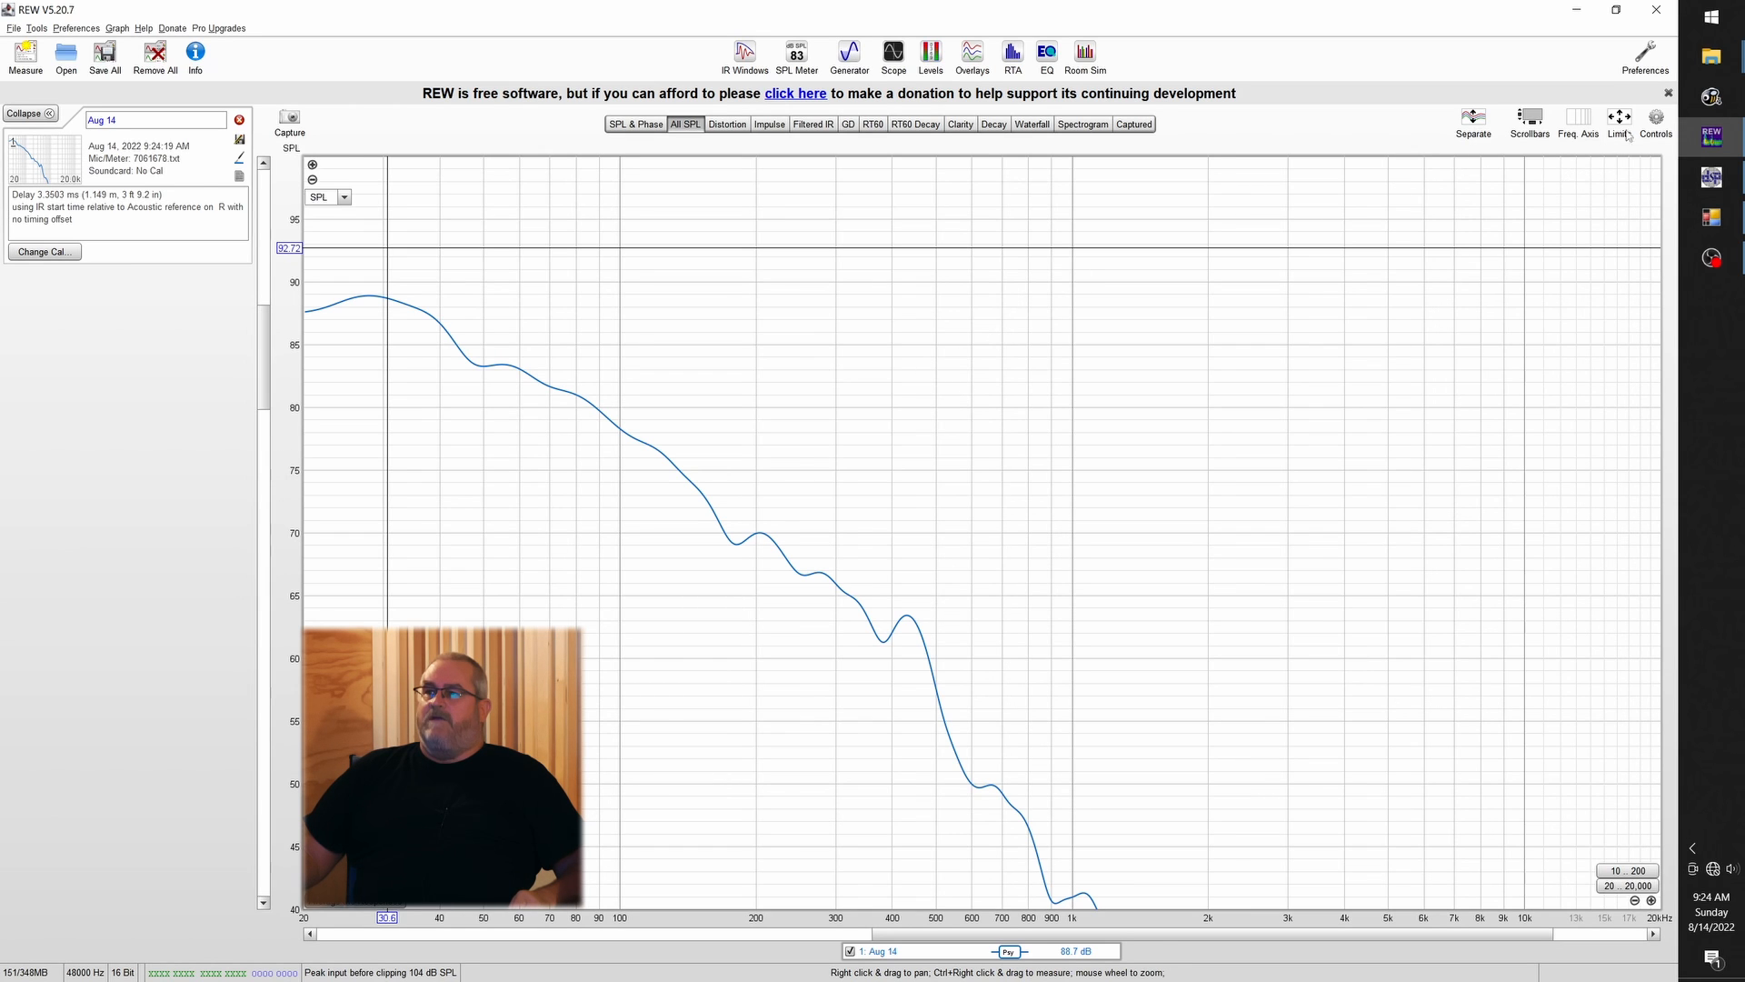
Show the graph's controls, check the outputs in the miniDSP, and run a second sweep in REW for the woofer
left_click(1656, 118)
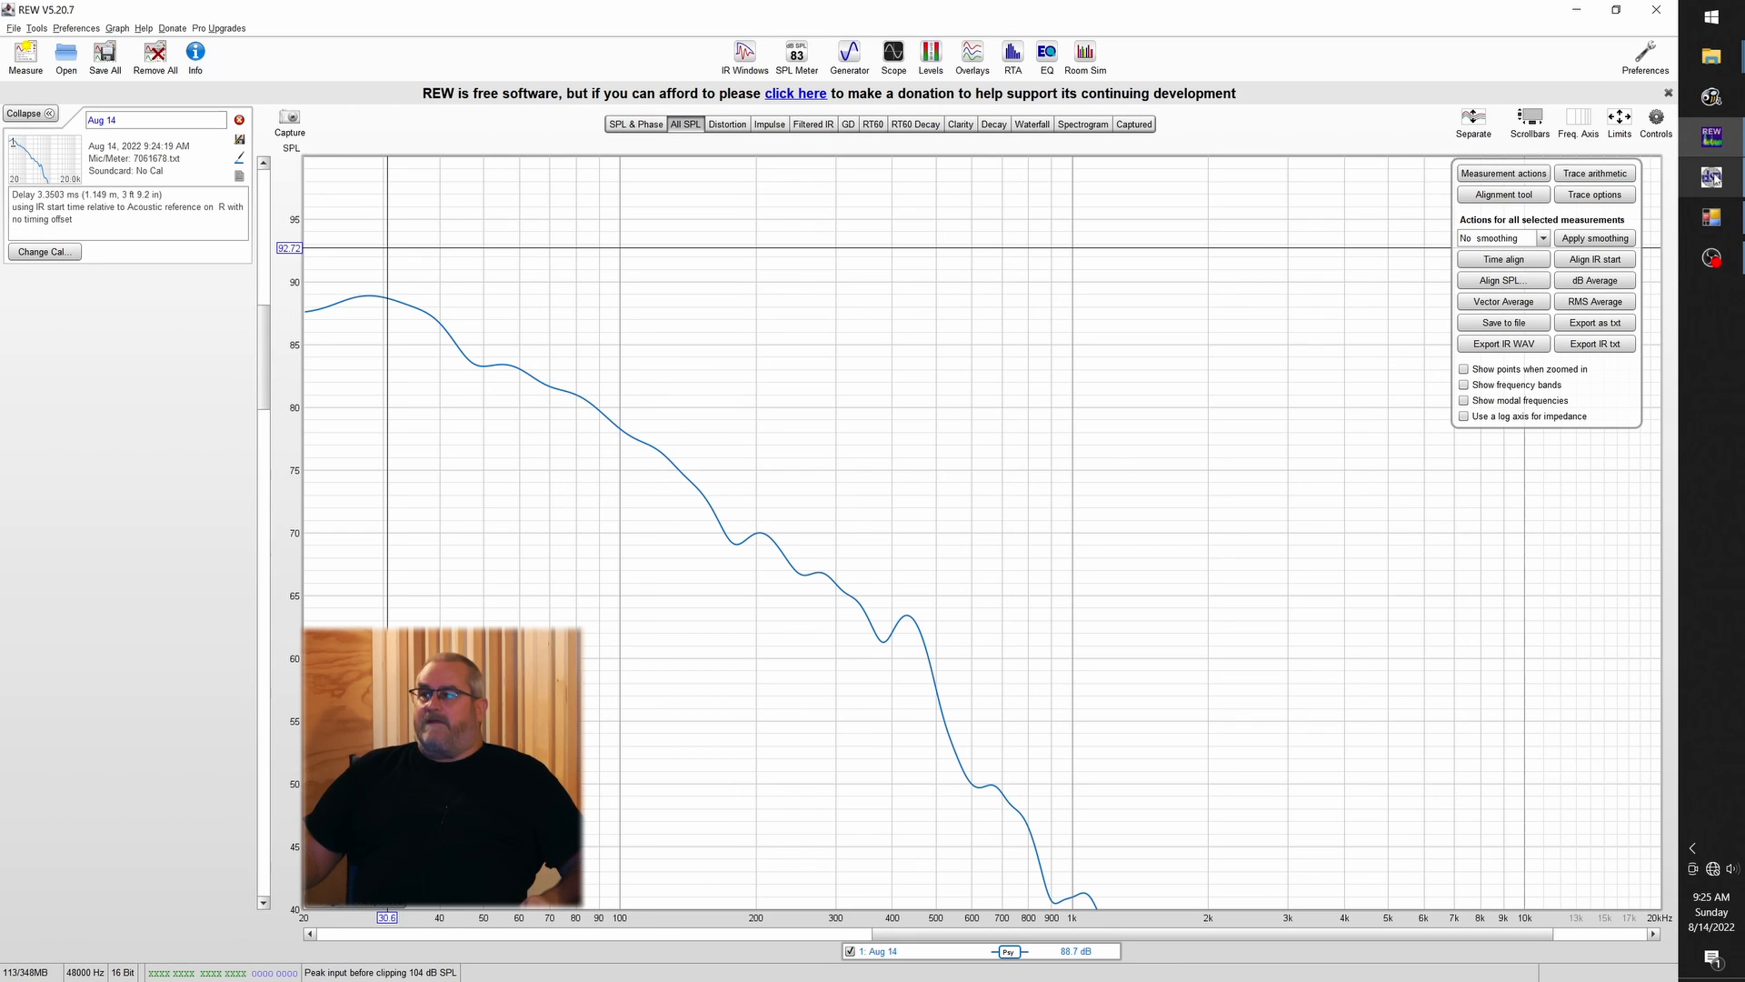
left_click(1712, 178)
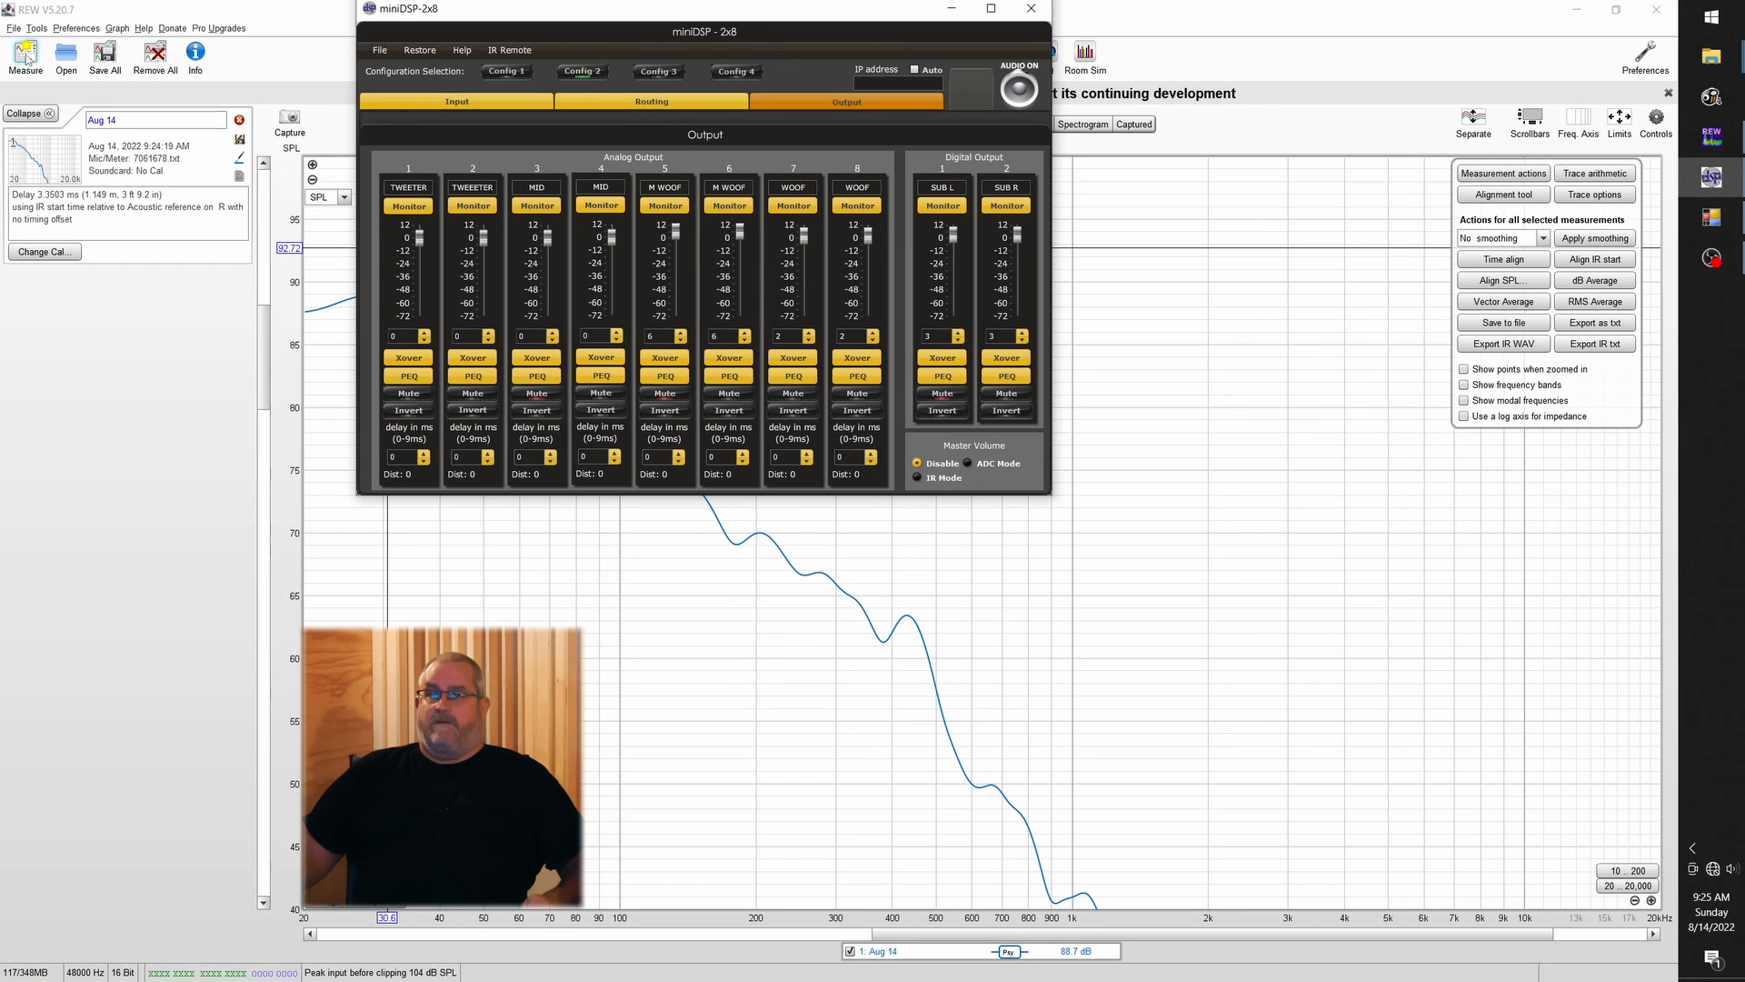
left_click(26, 60)
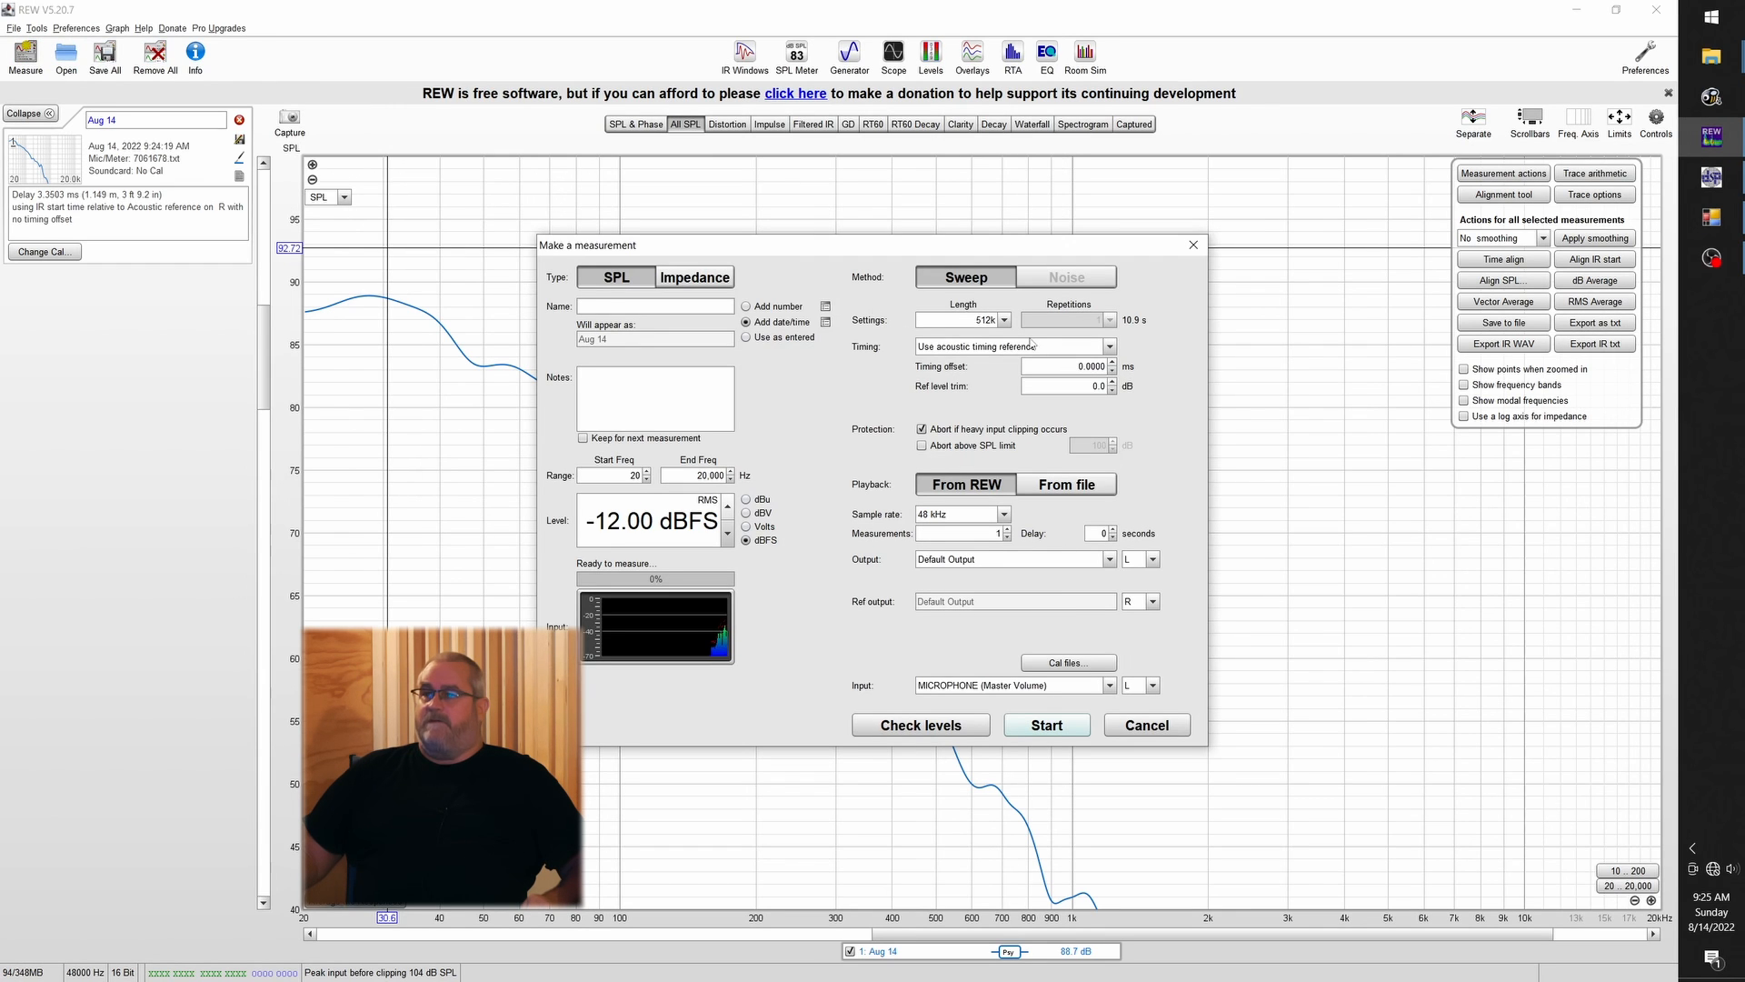
left_click(1051, 728)
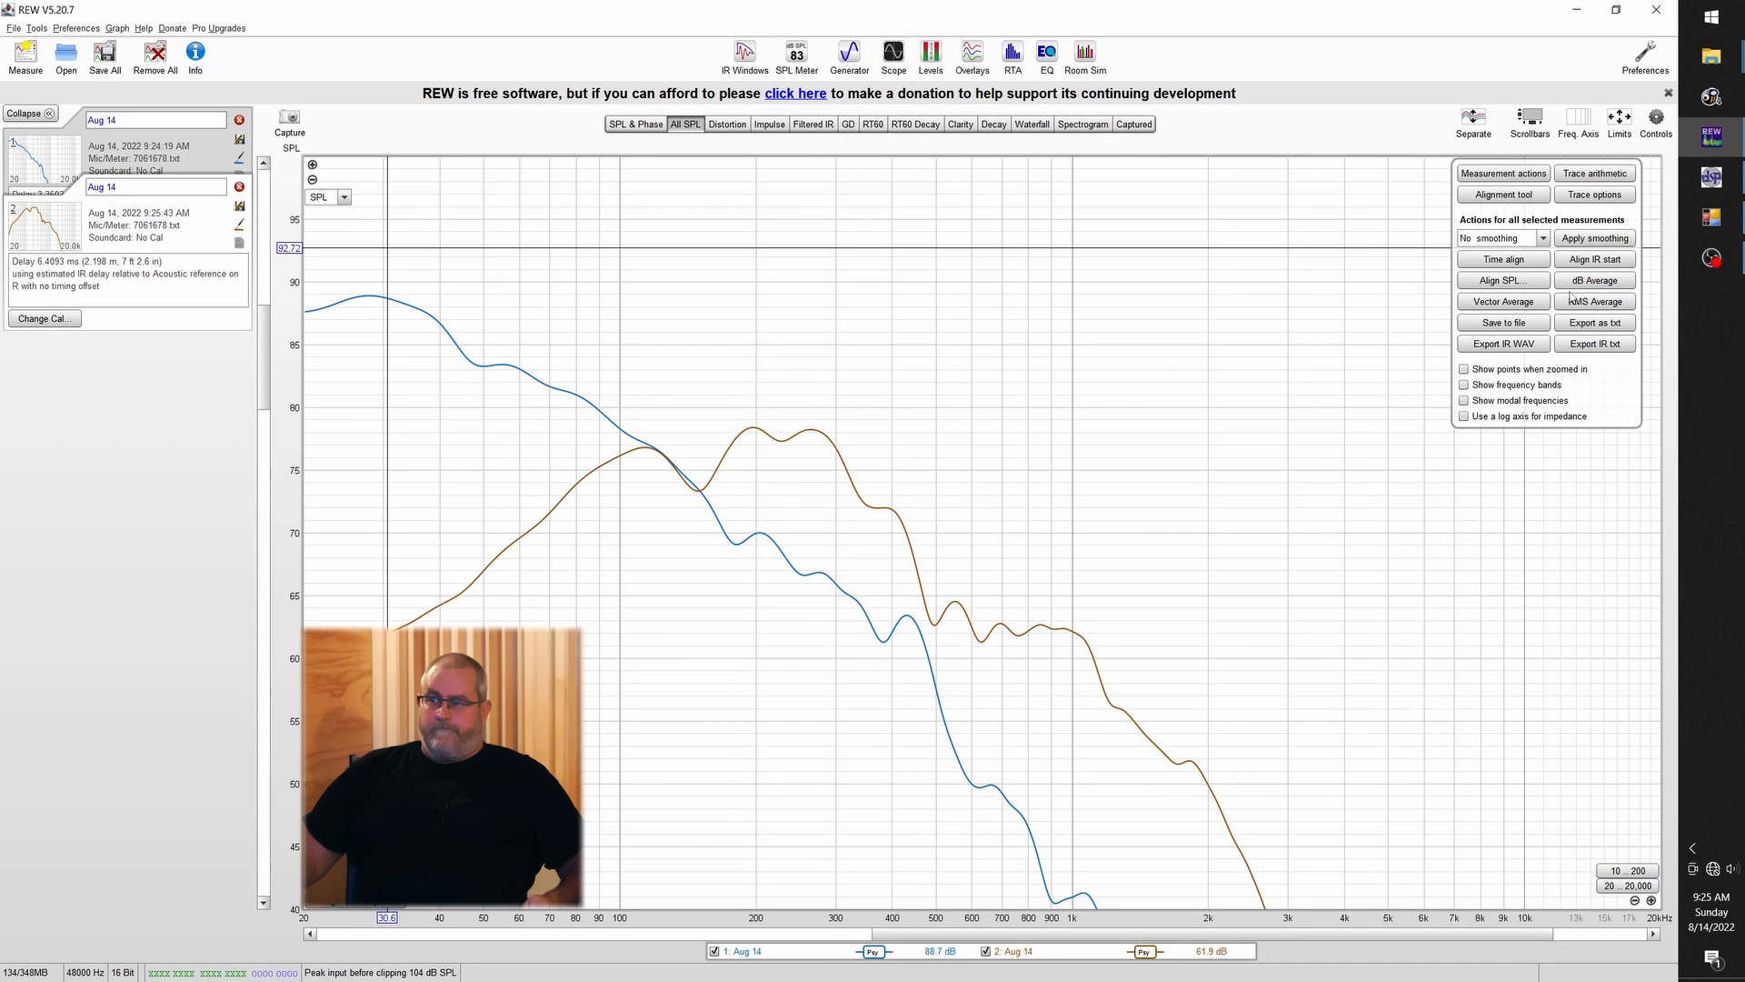
Switch to the miniDSP and set the gain of the first woofer output (channel 7) to 4
left_click(1712, 179)
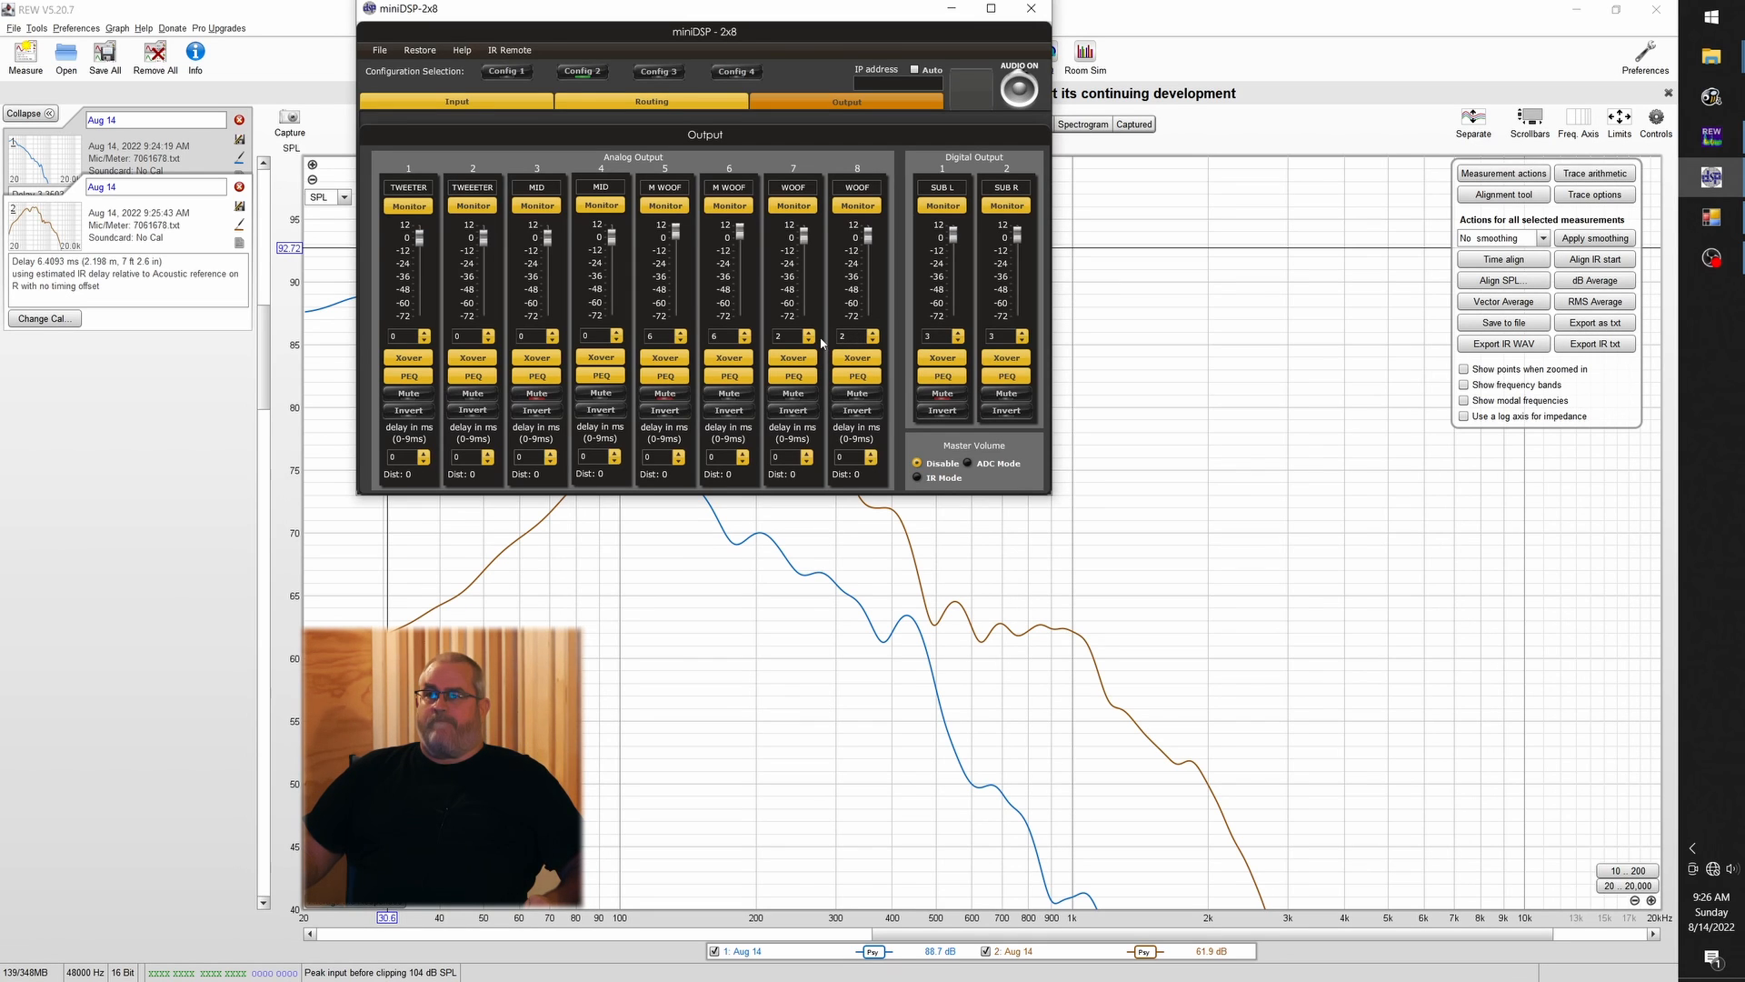
double_click(783, 336)
type("4")
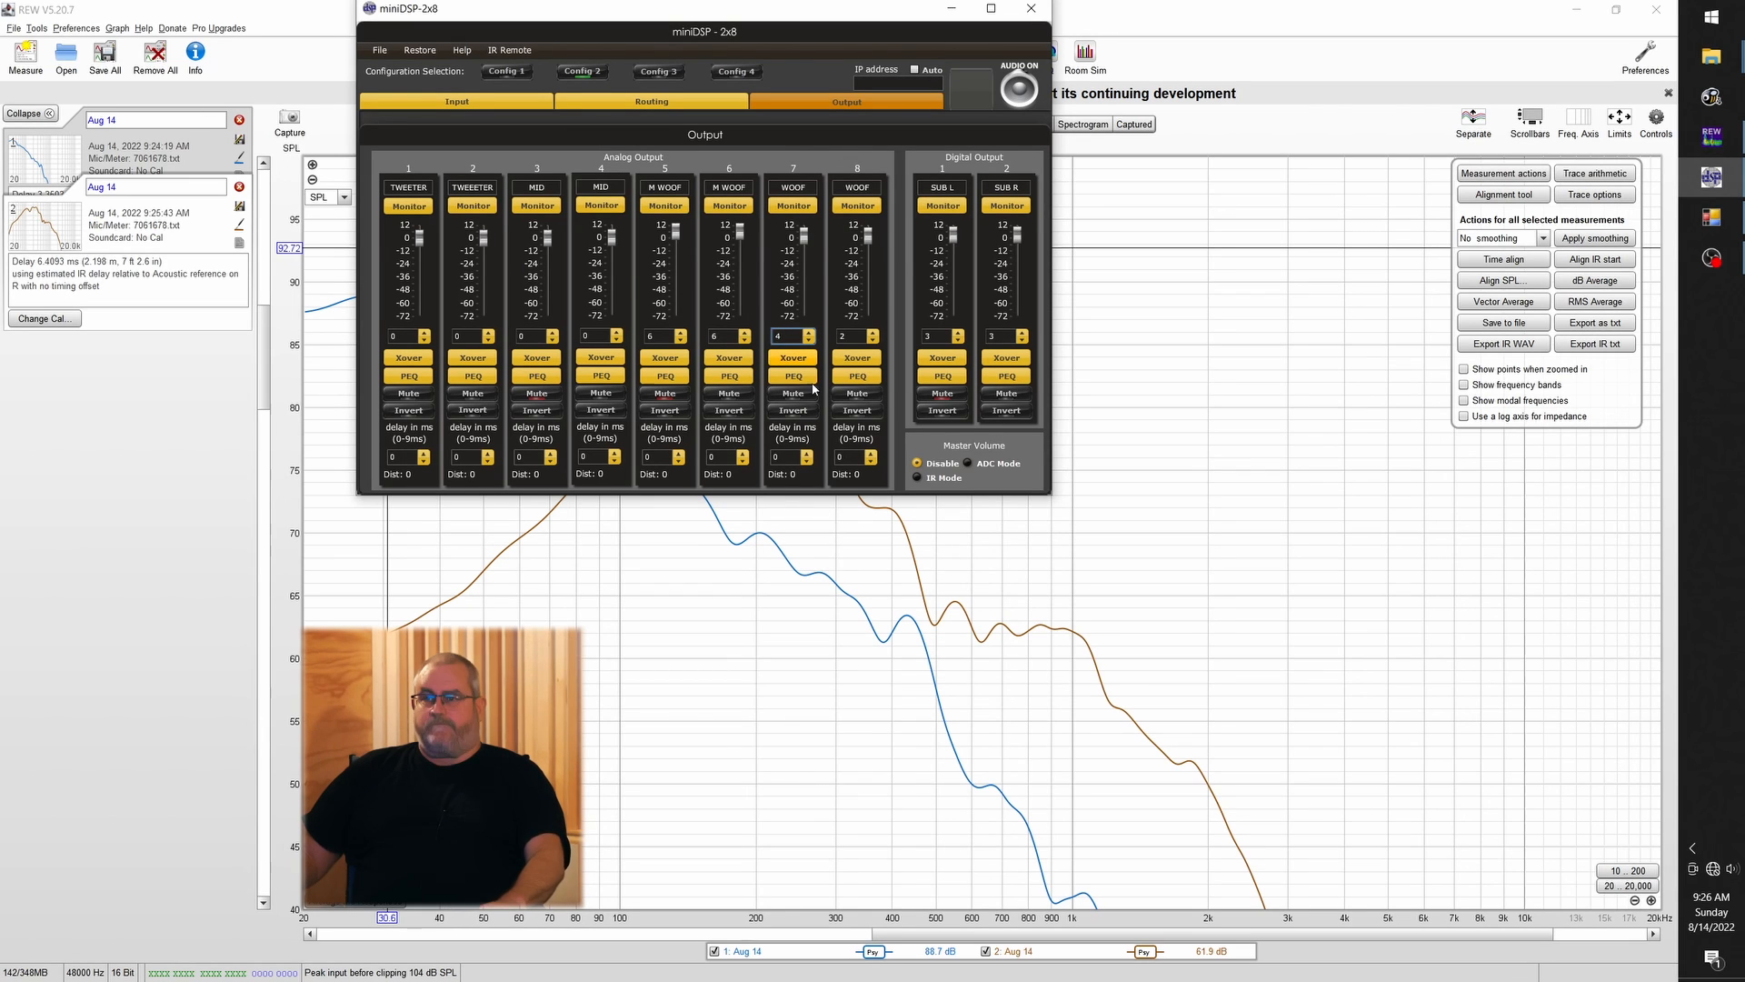
key("Return")
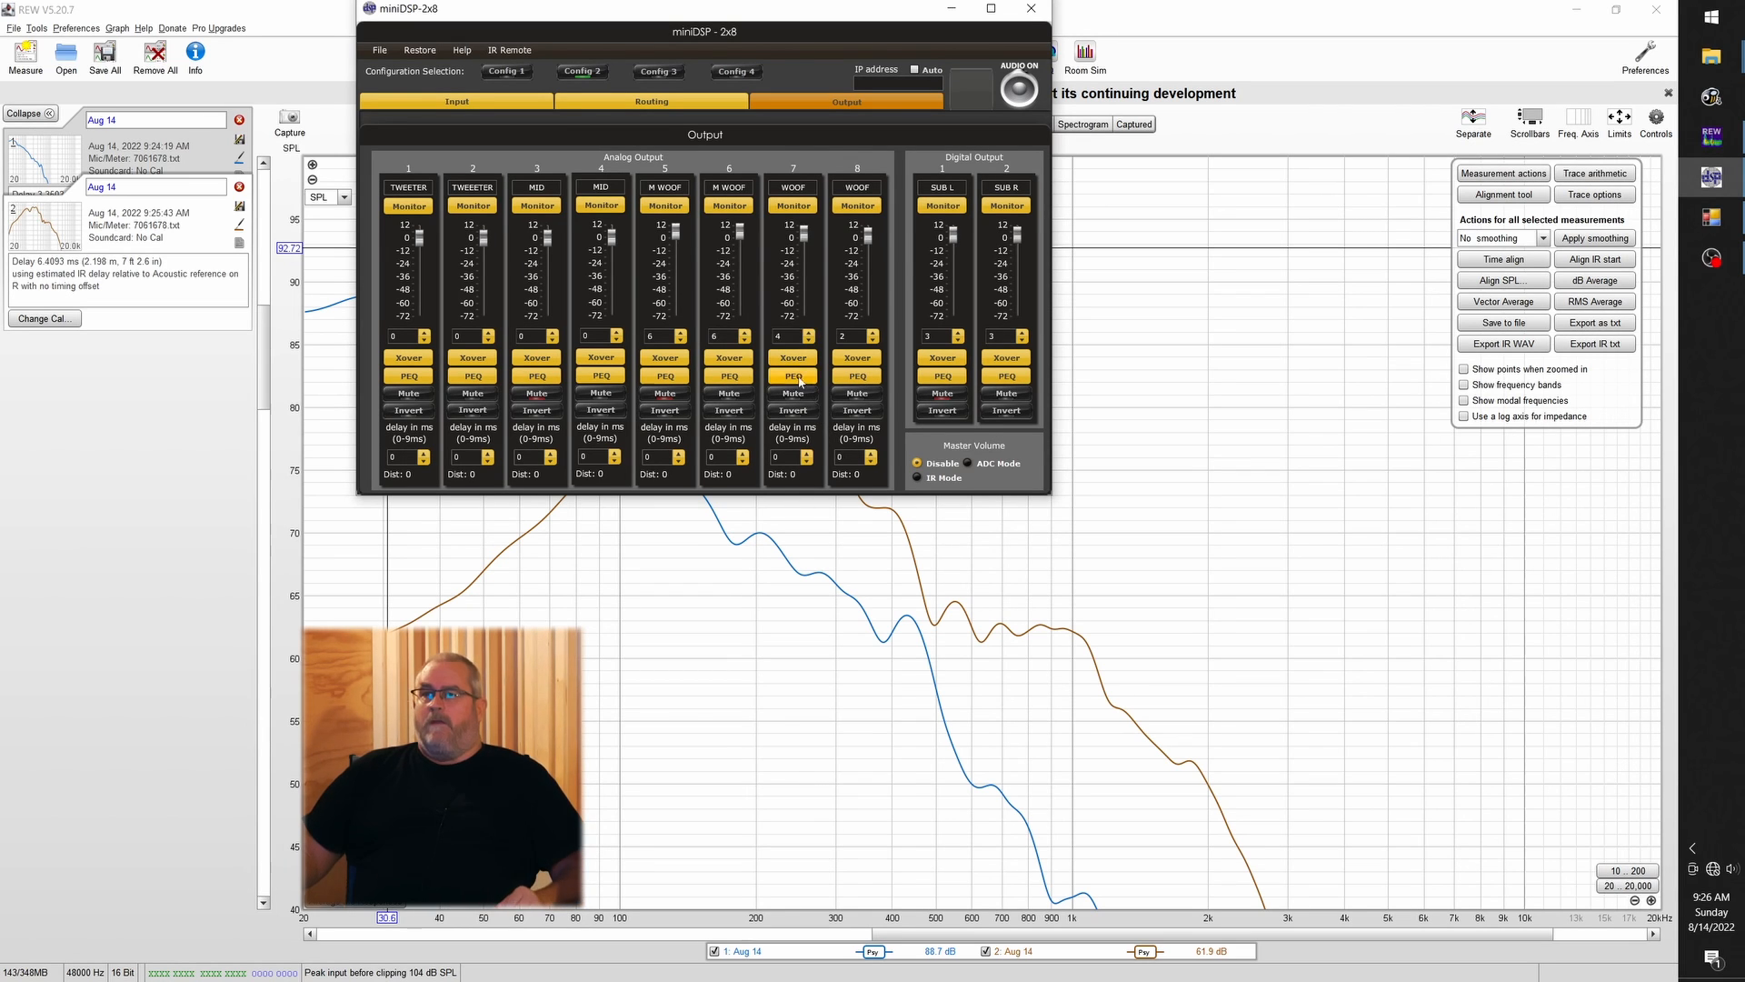
Measure the woofer again in REW at the new gain and delete its earlier measurement
left_click(950, 12)
left_click(25, 56)
left_click(1037, 725)
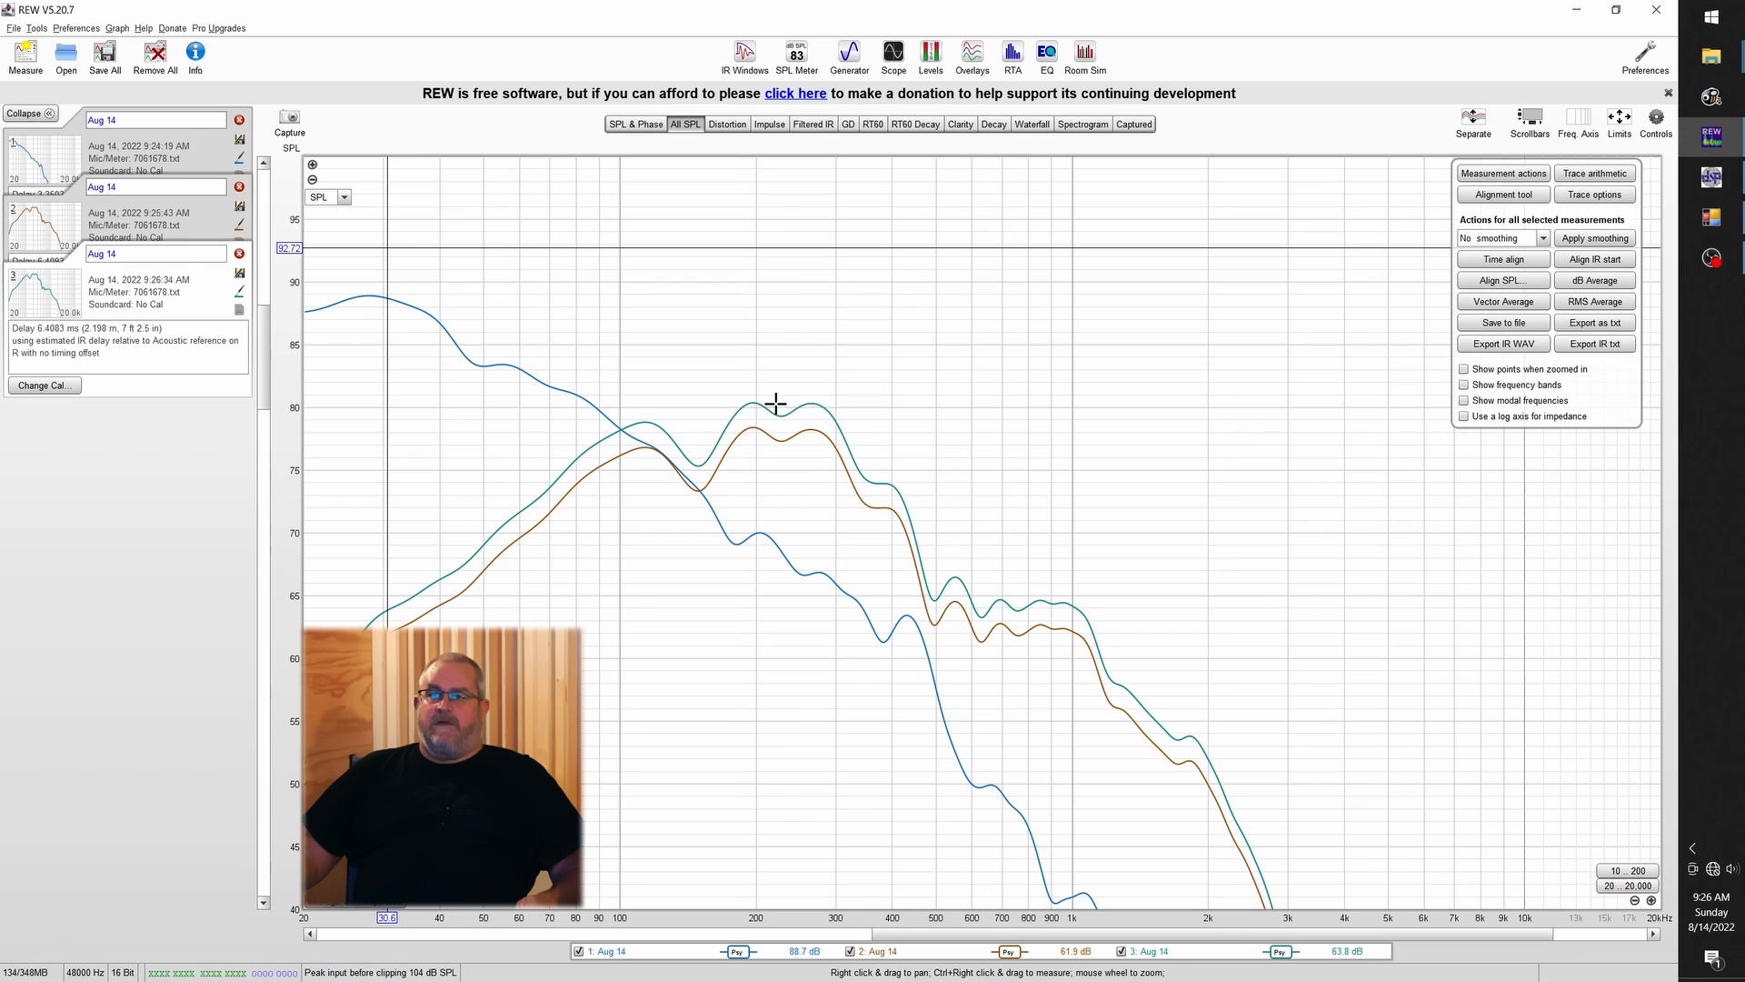
left_click(239, 187)
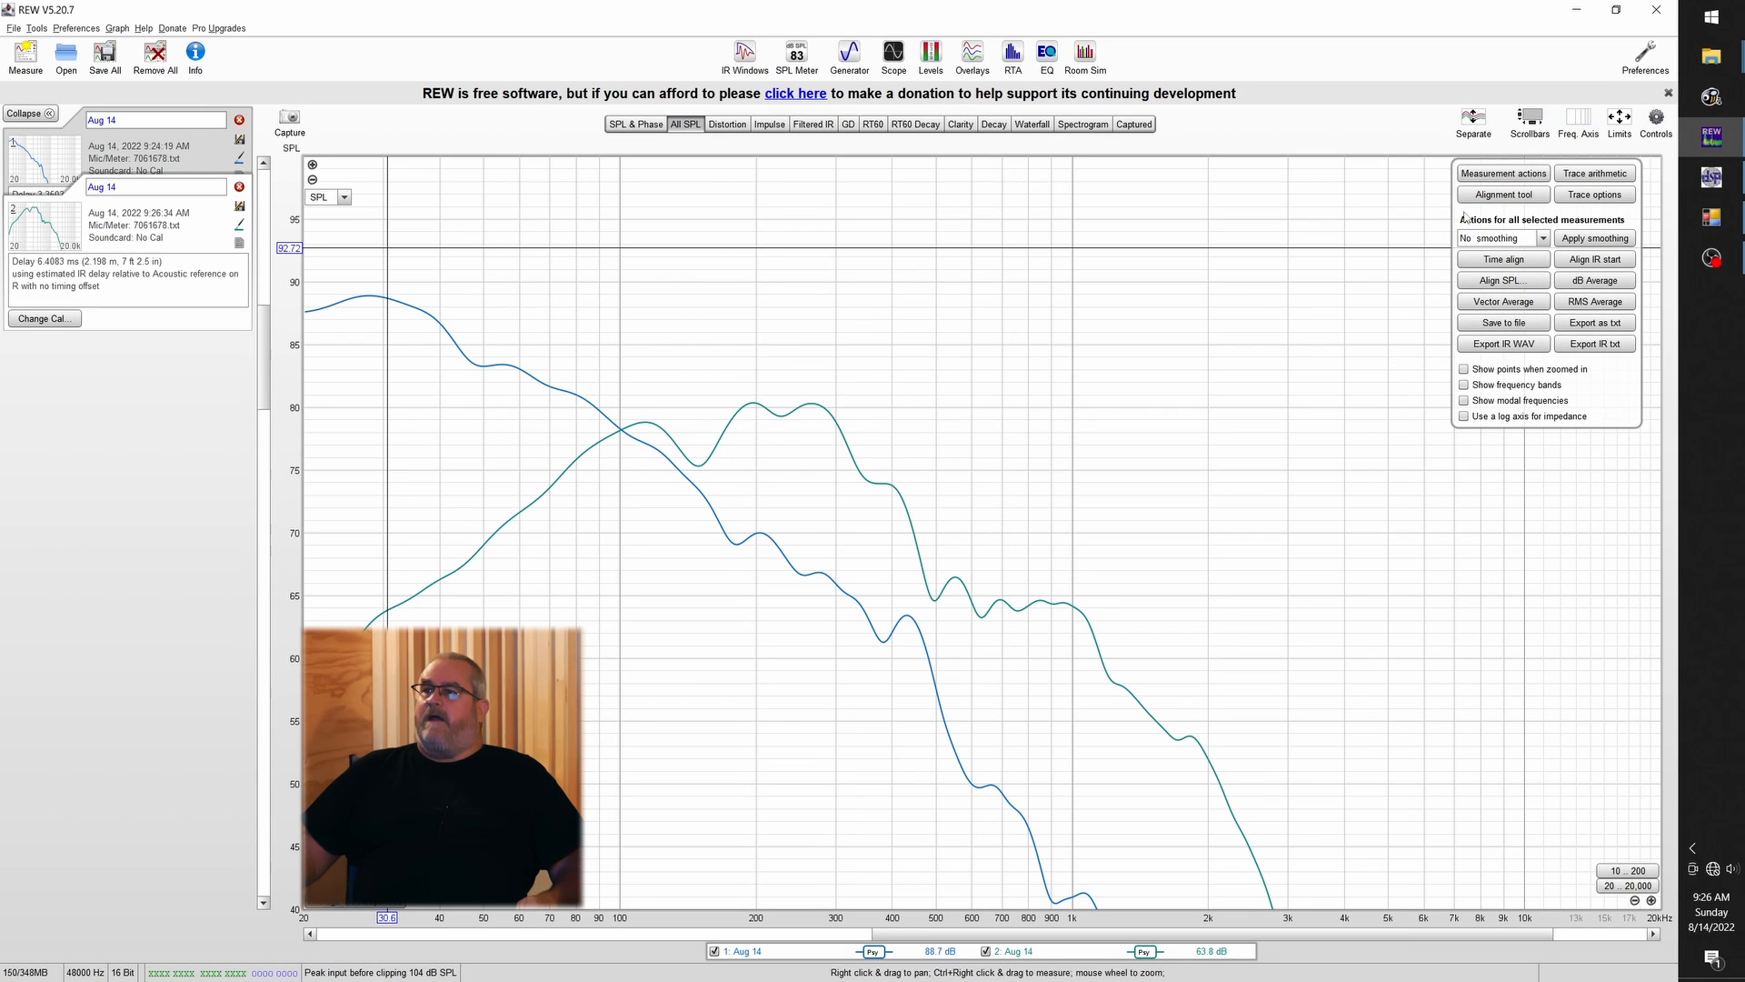
Pair measurements 1 and 2 in the Alignment tool and place the graph cursor on the summed curve's dip near 117 Hz
left_click(1504, 197)
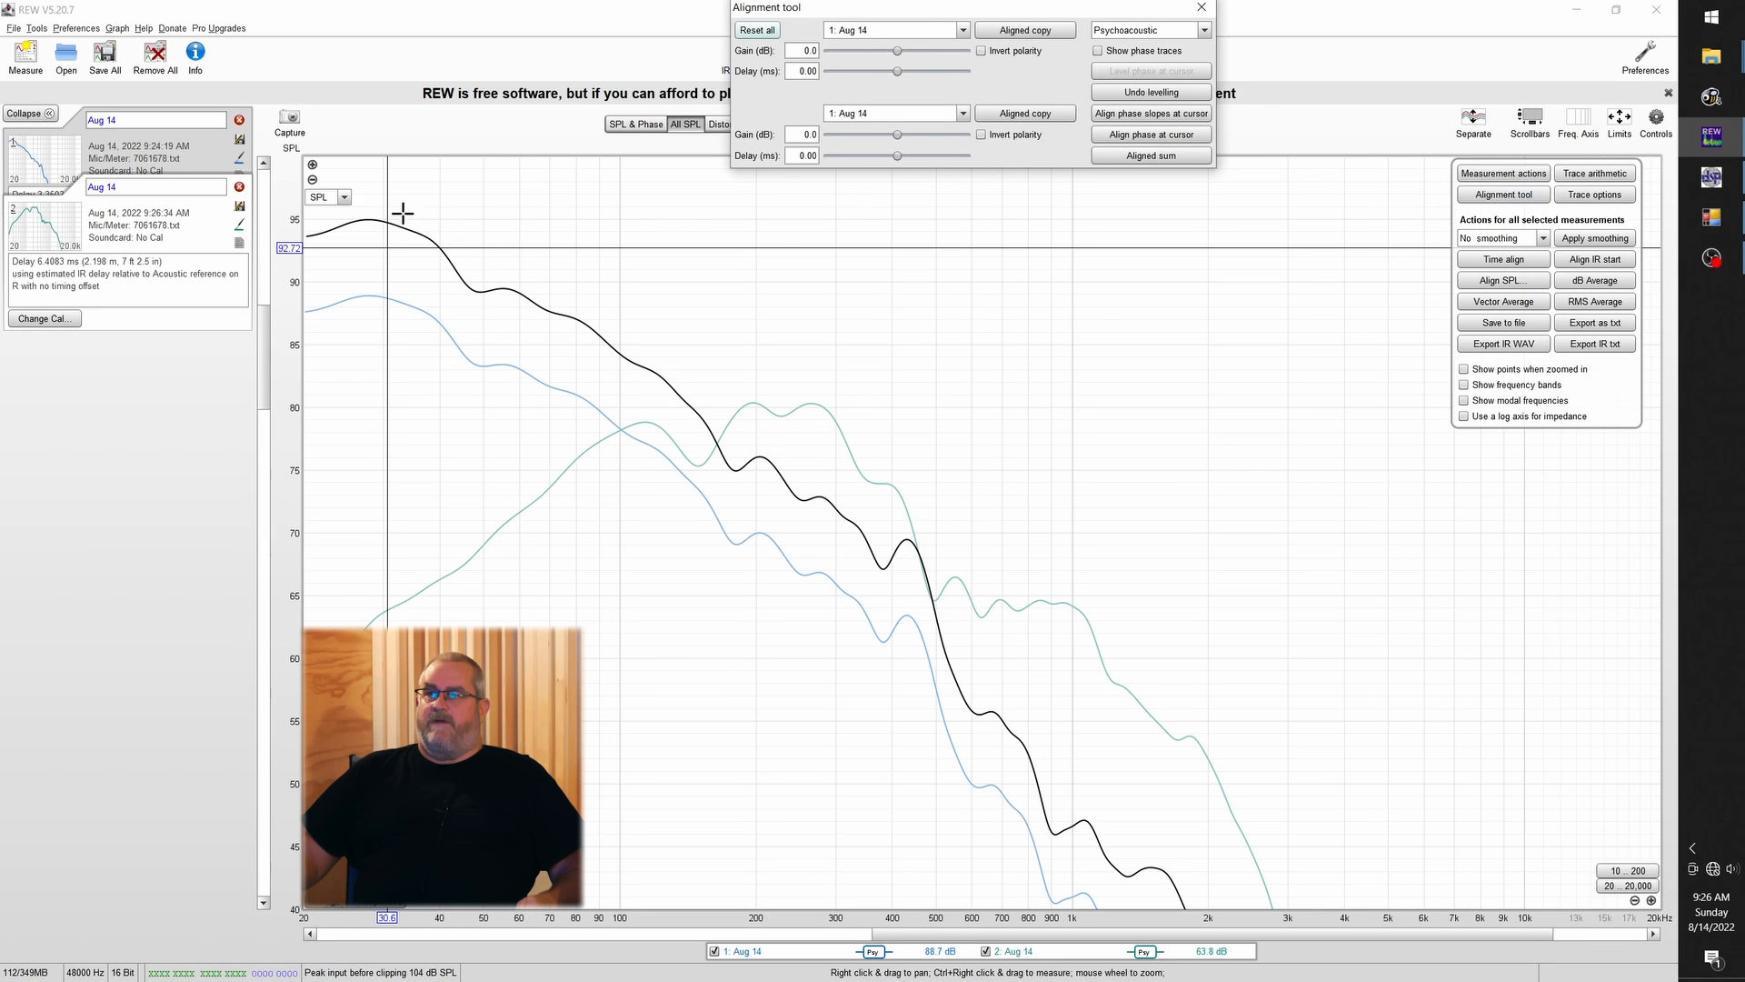
left_click(897, 114)
left_click(864, 146)
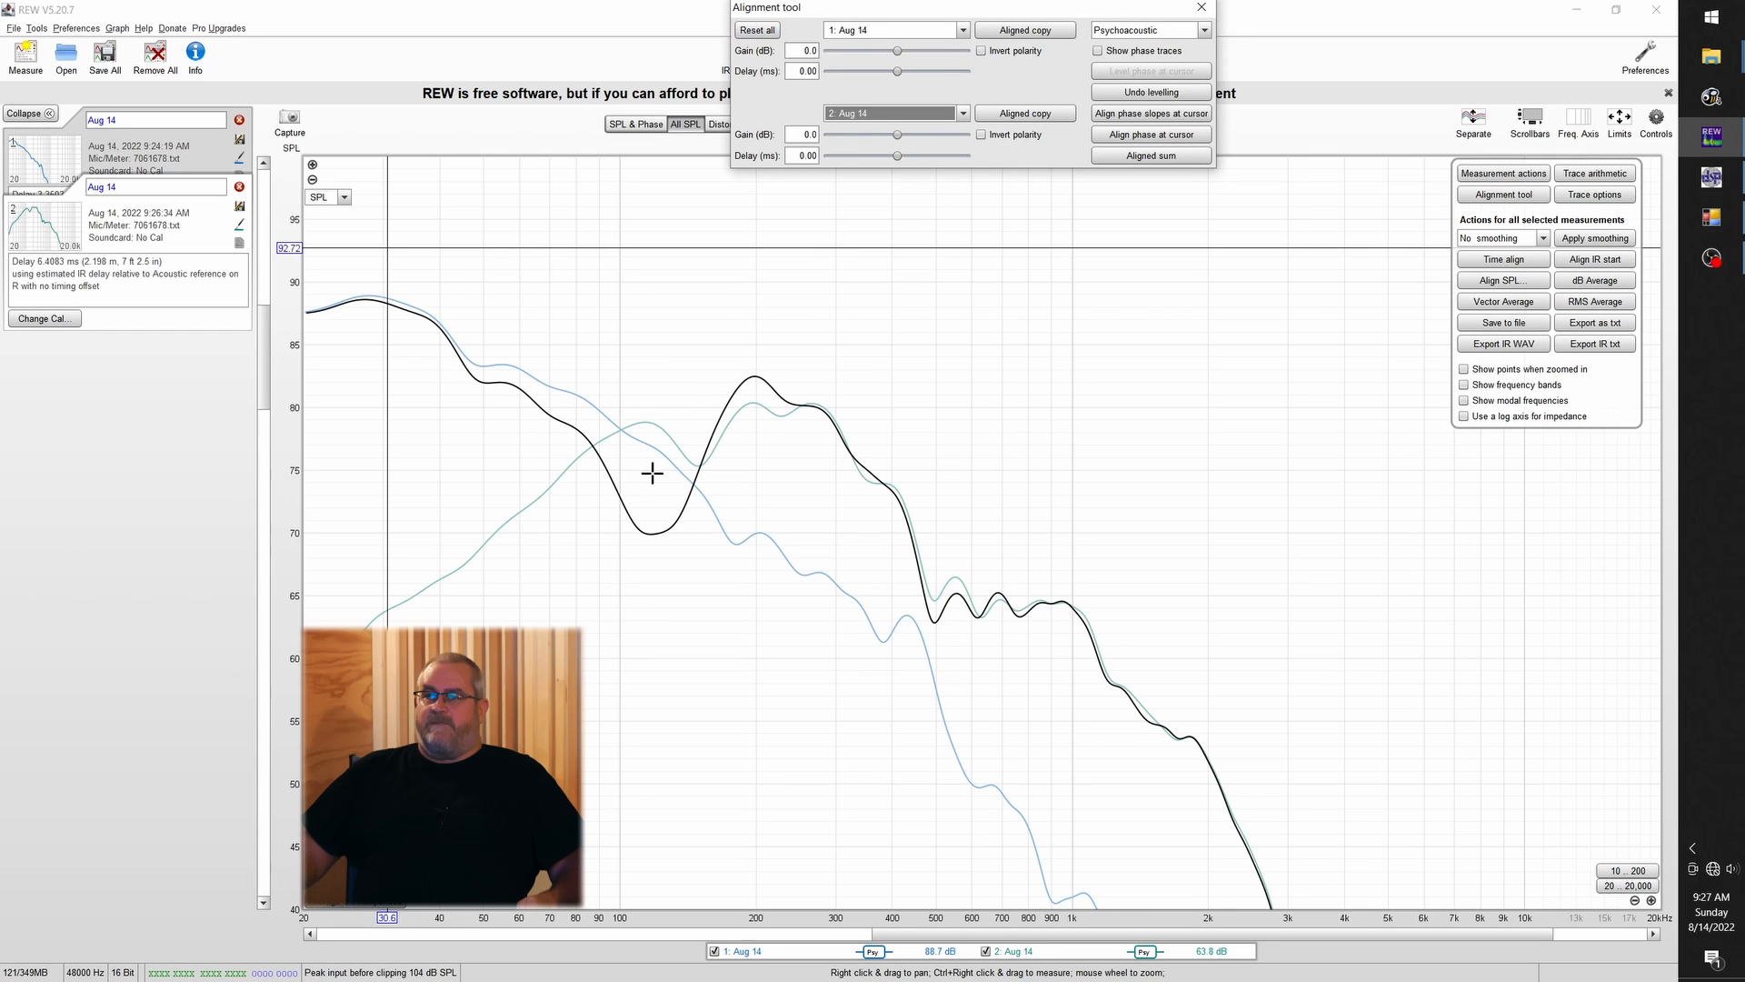
left_click(654, 538)
left_click(651, 540)
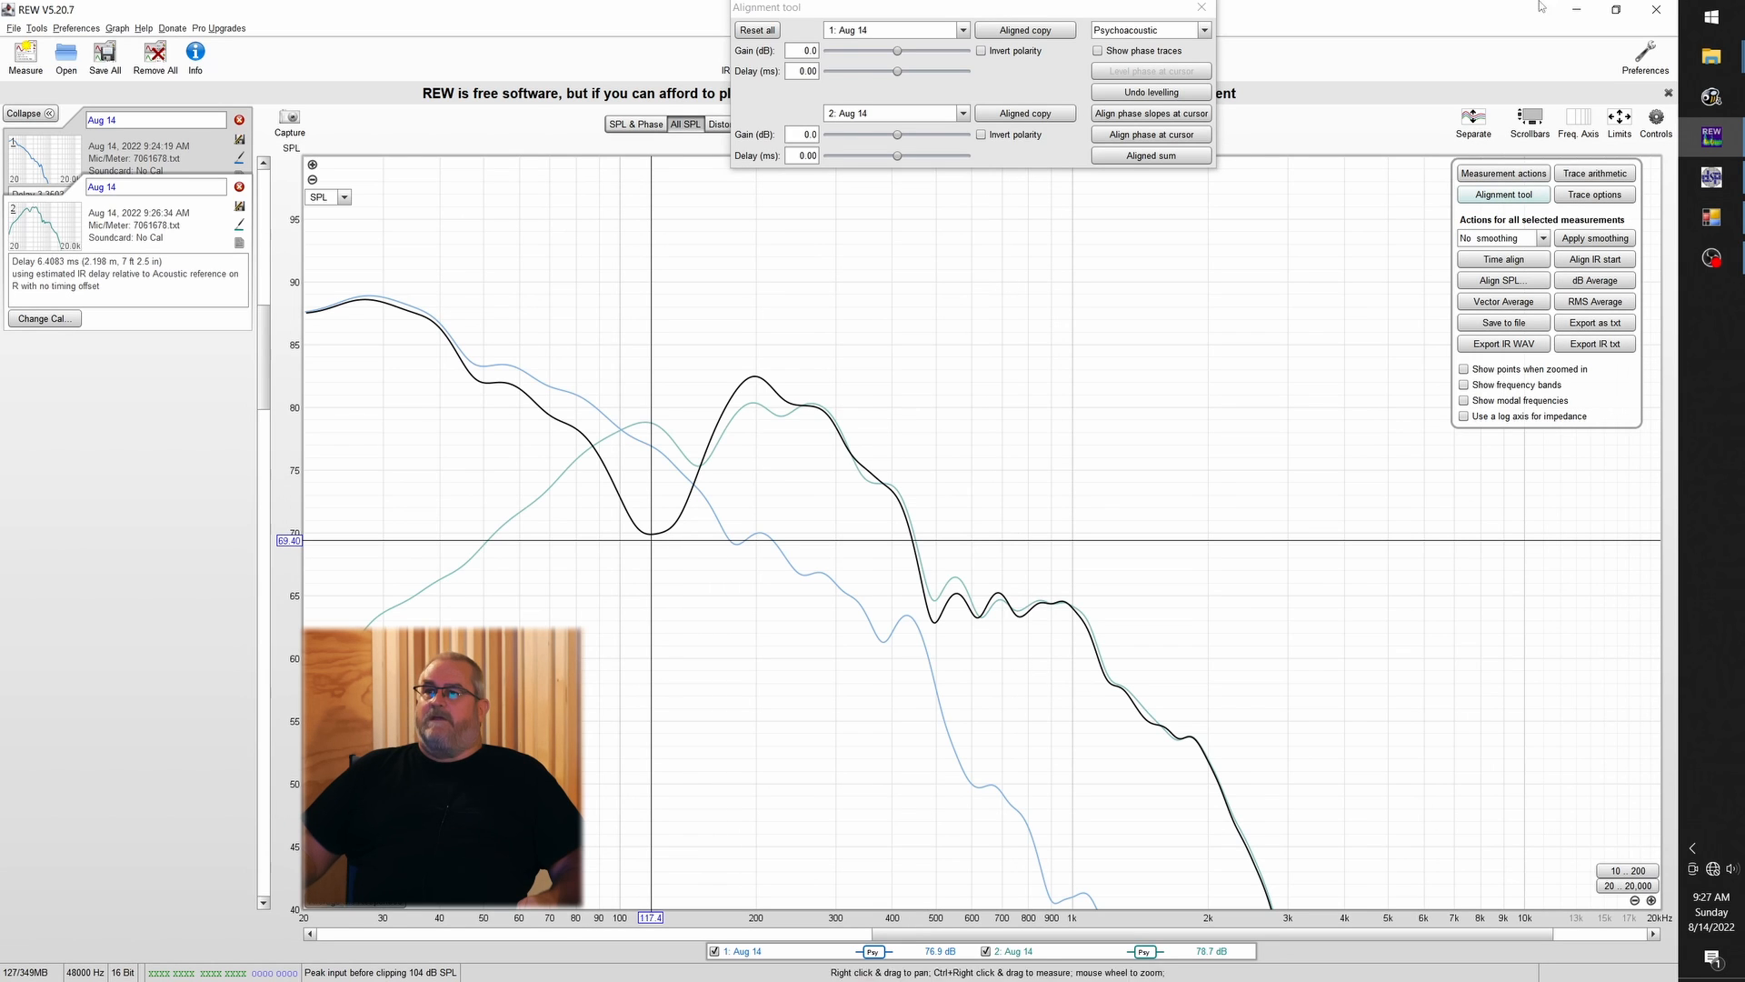
Invert the polarity of measurement 1 in the Alignment tool and of the Sub L output in the miniDSP
left_click(982, 51)
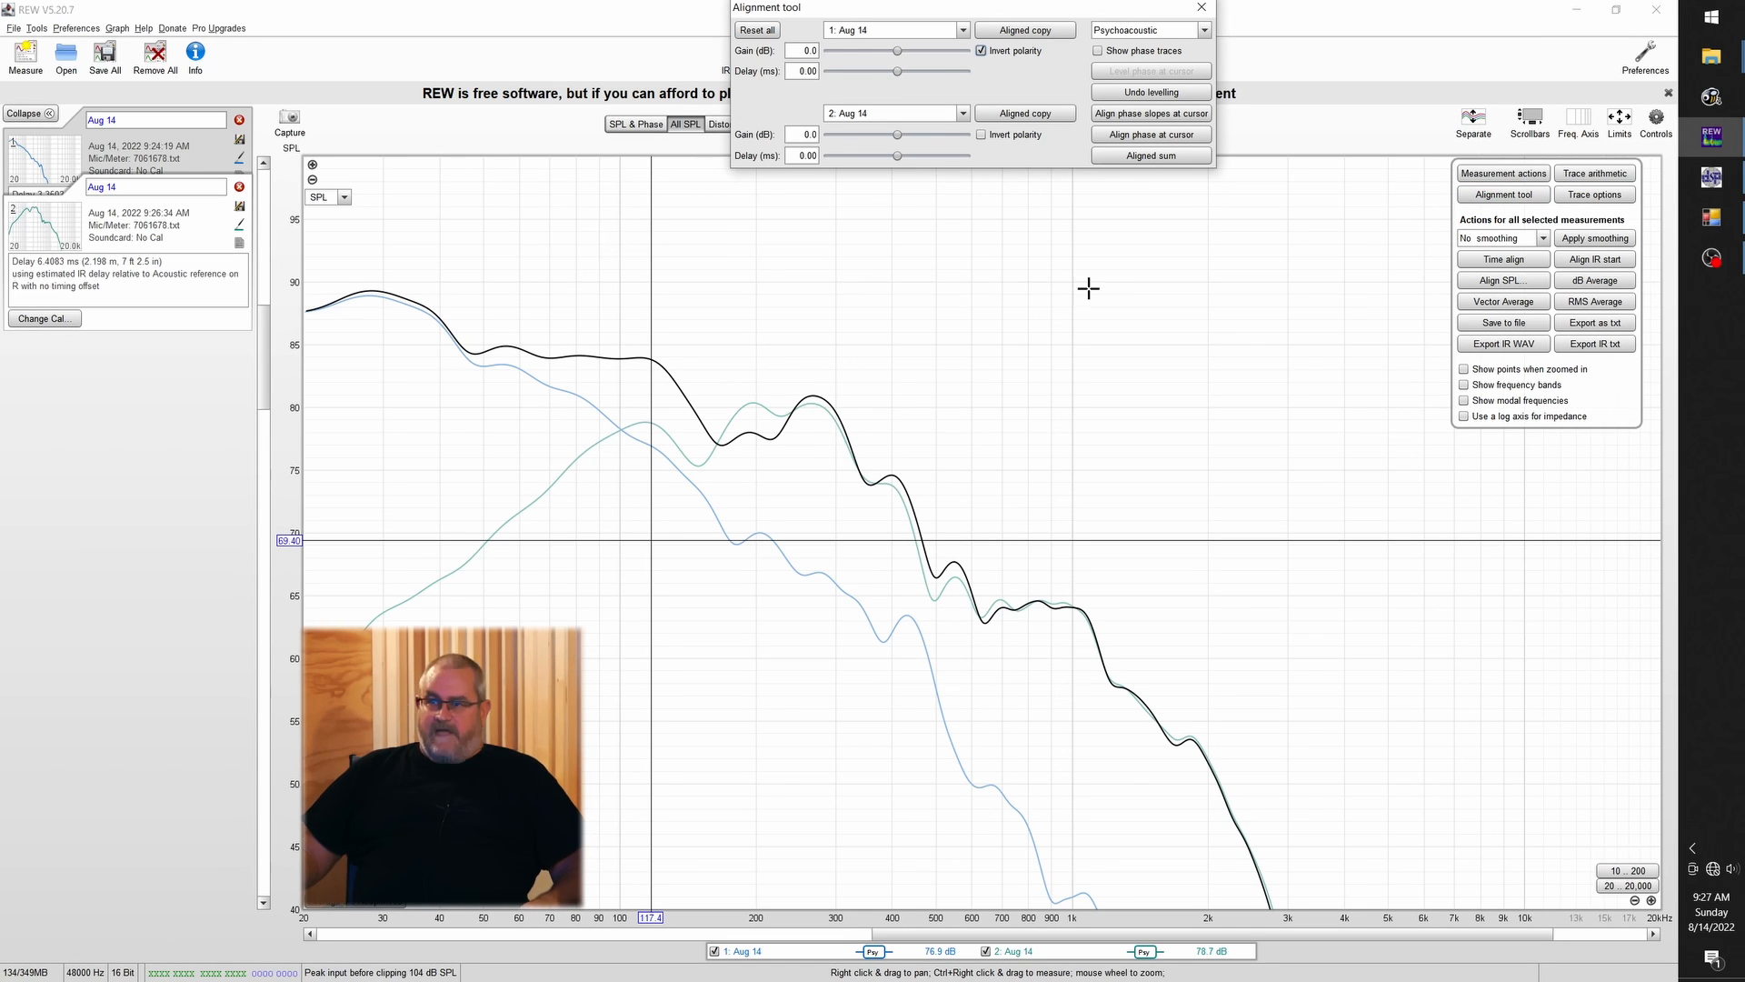
left_click(1718, 181)
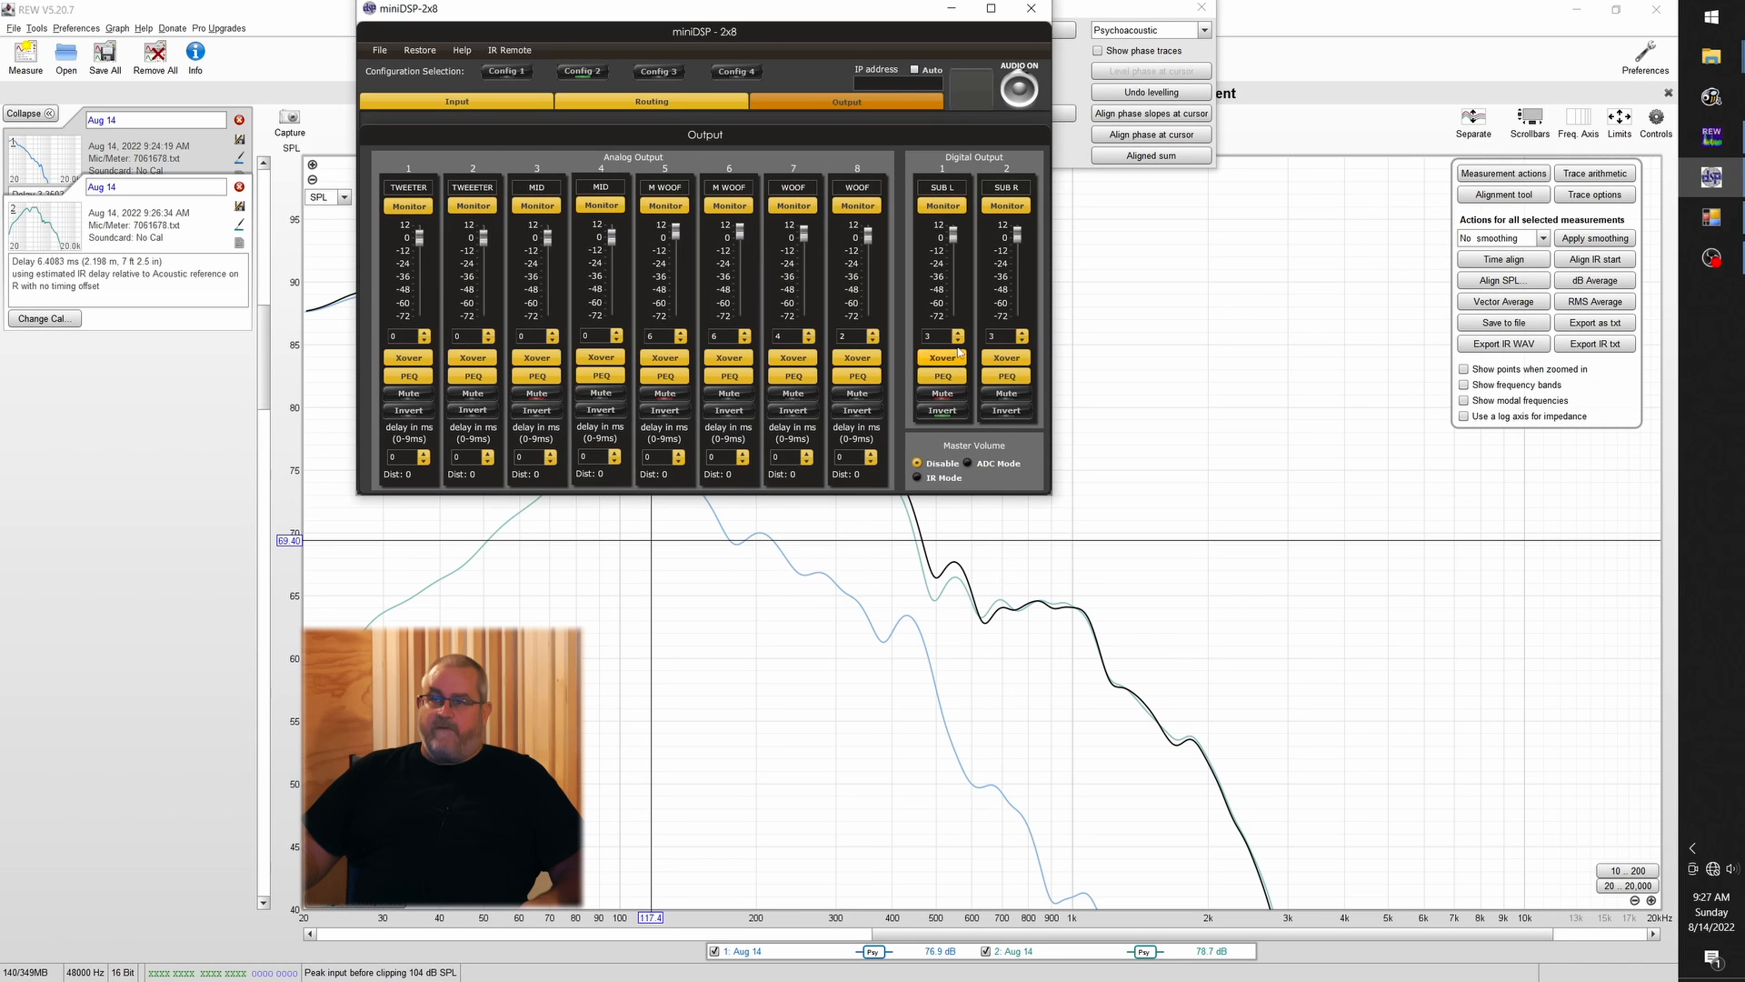
left_click(951, 8)
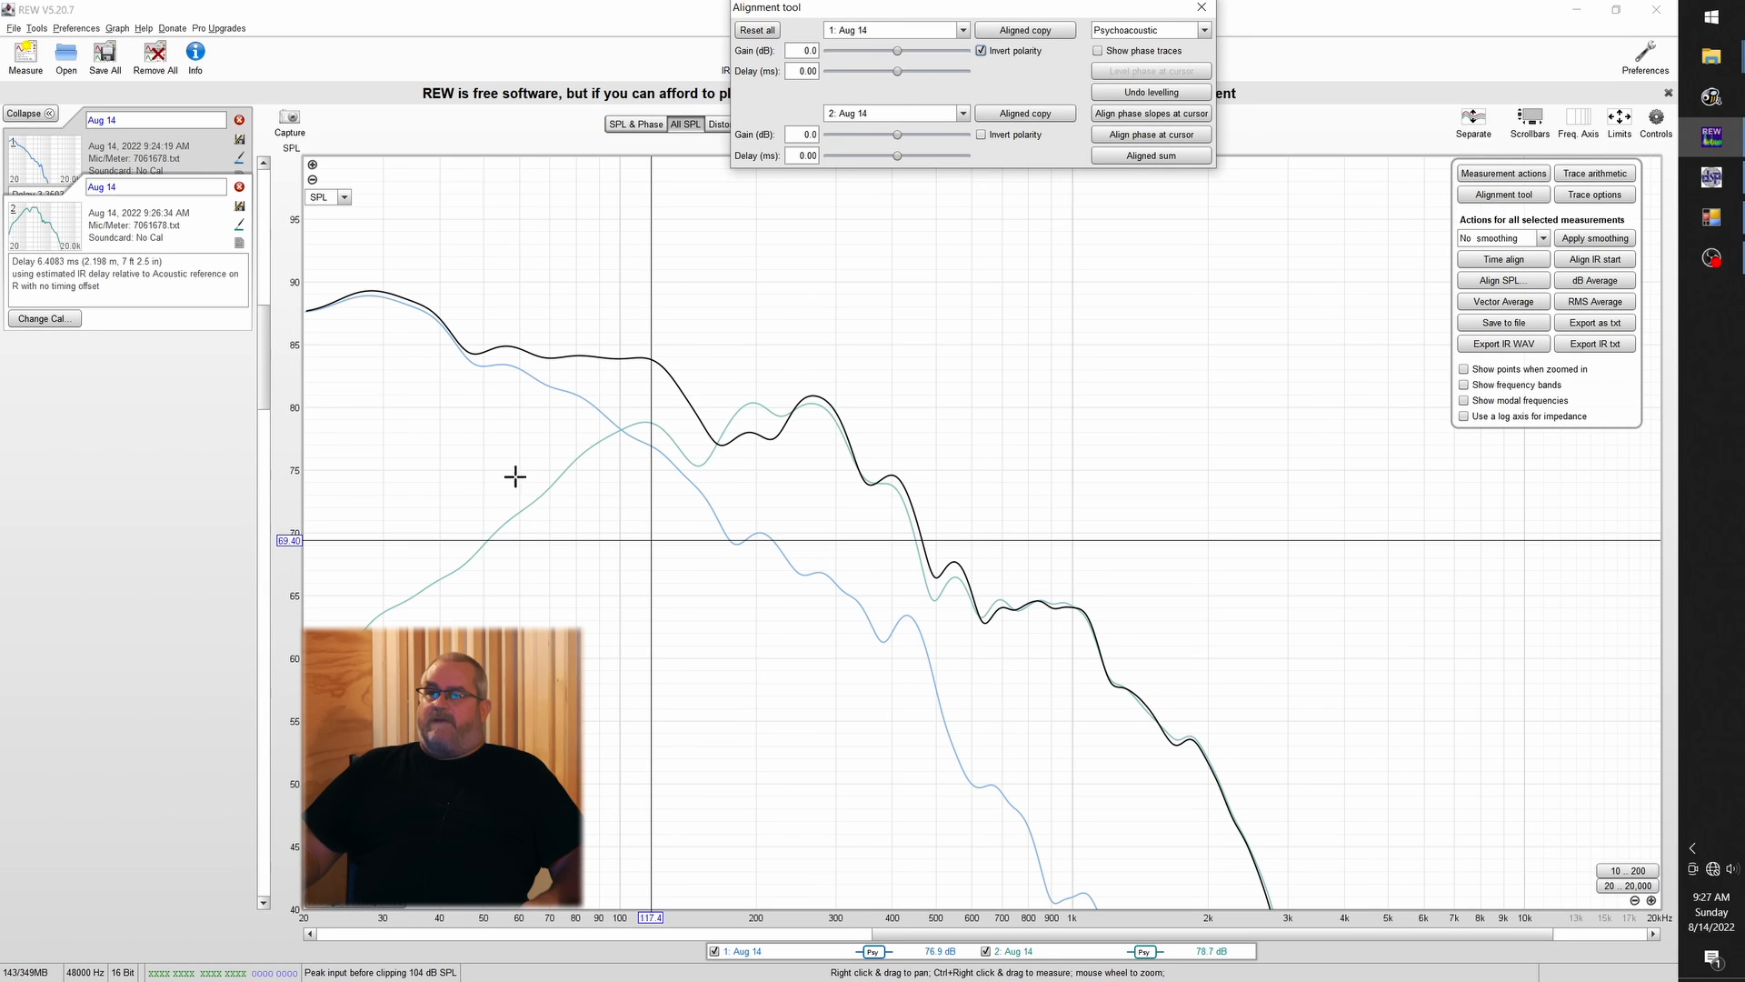
Place the graph cursor at about 80 Hz and align the phase of the two measurements there
left_click(594, 439)
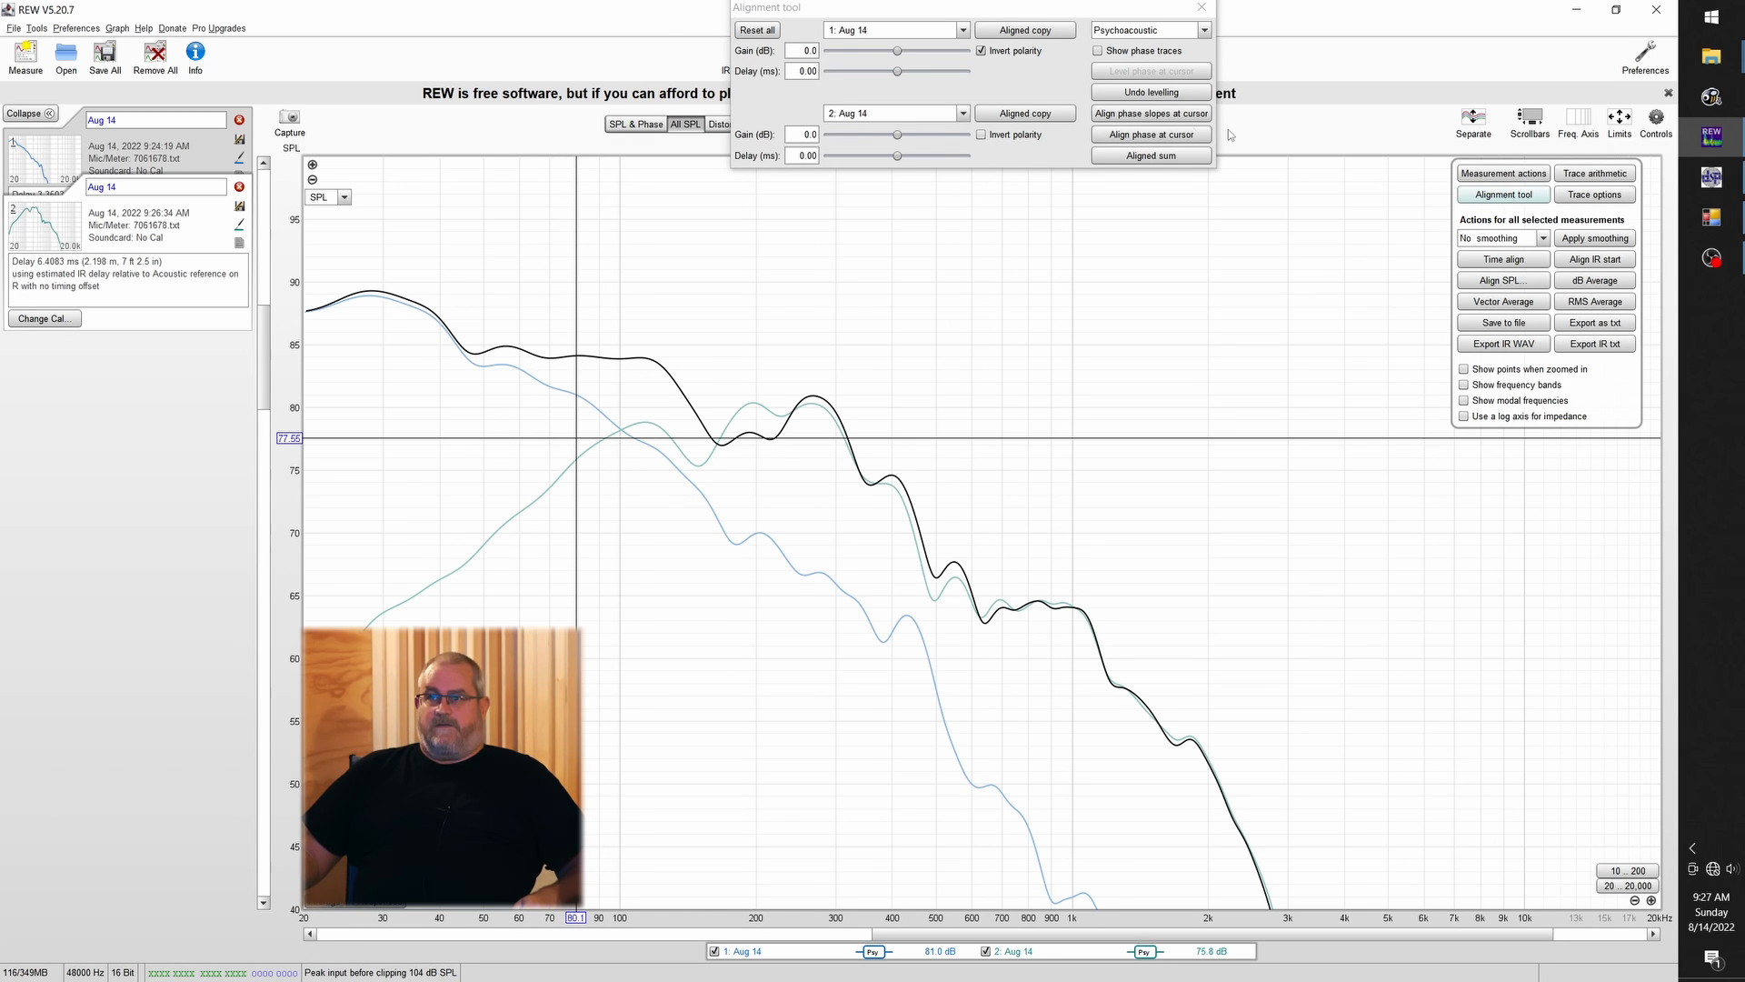
left_click(1136, 136)
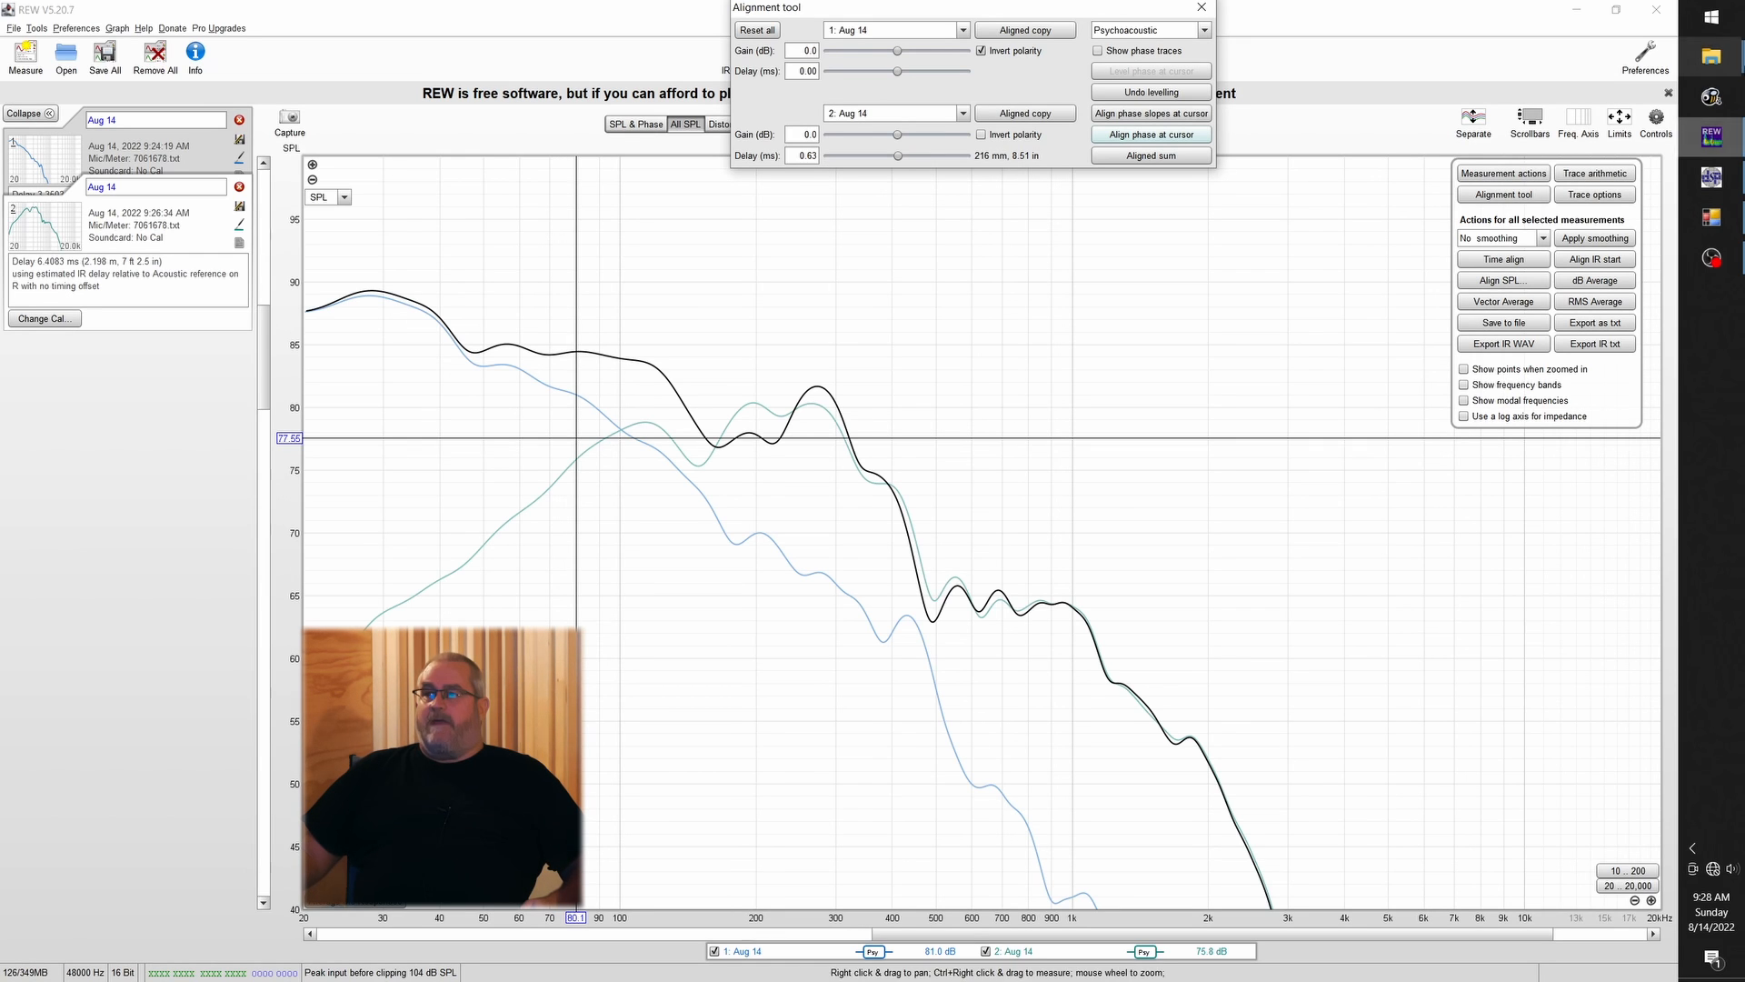
Switch to the miniDSP and set the first woofer output's delay to 0.63 ms, with Sub L inverted
left_click(1710, 176)
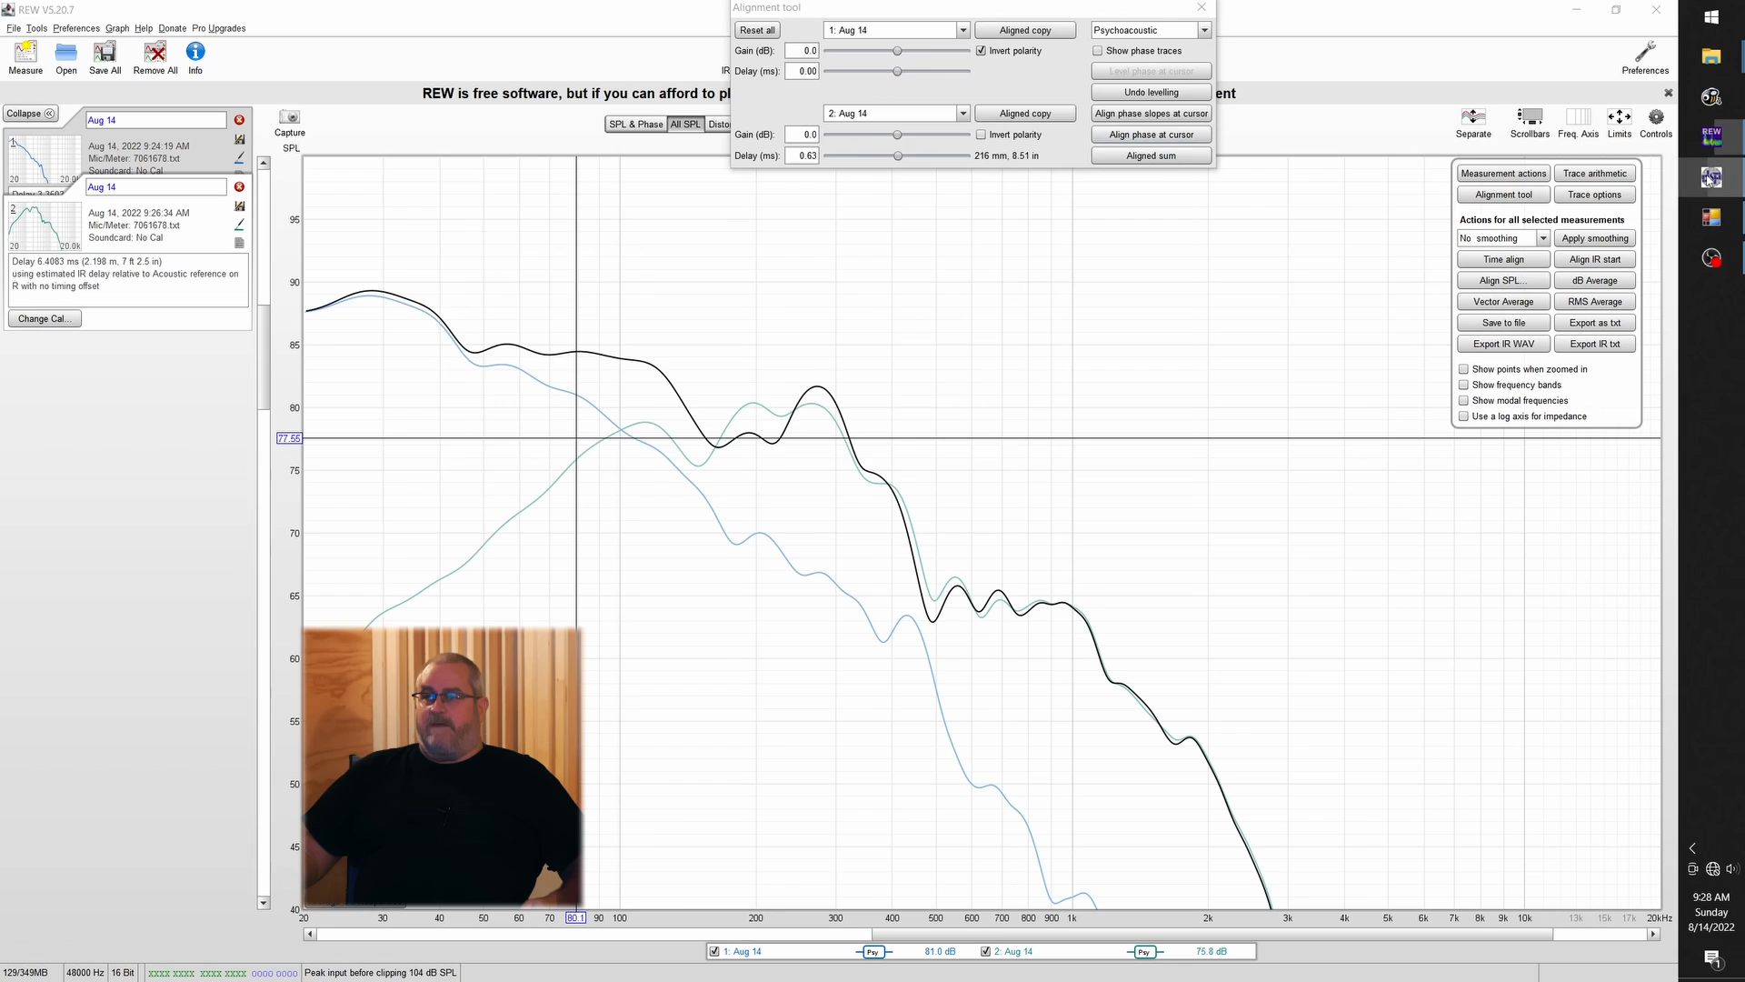
double_click(787, 457)
type(".63")
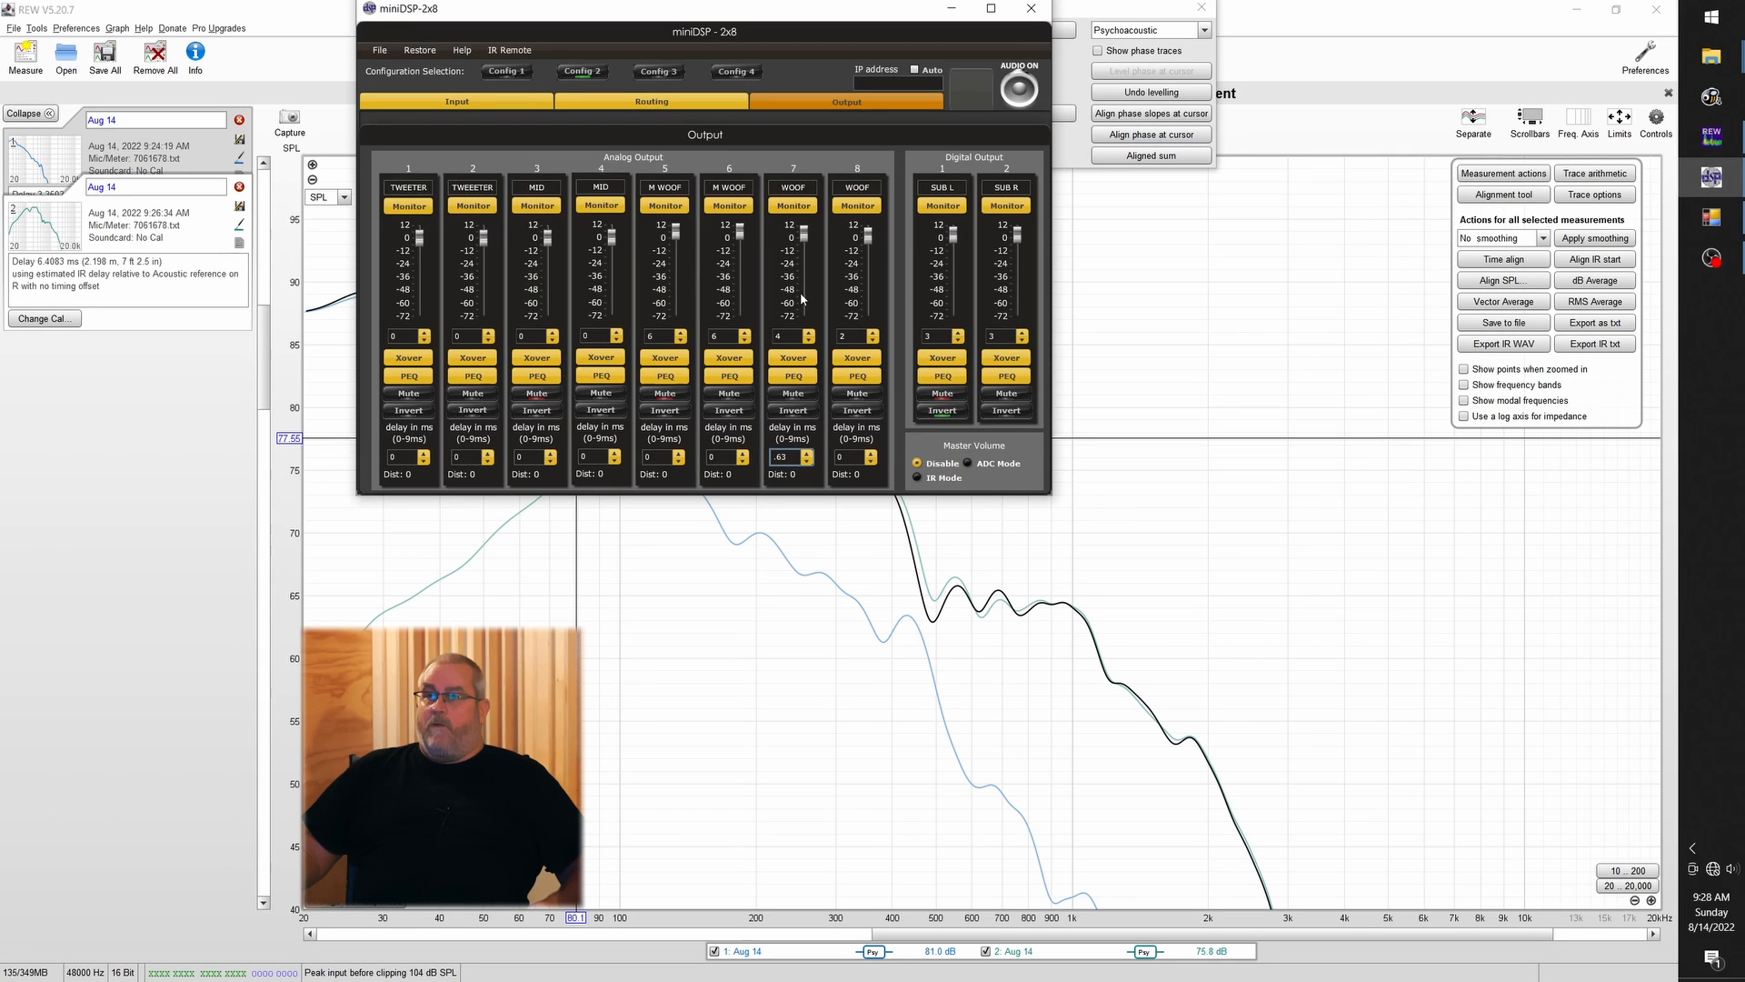
key("Return")
left_click(942, 411)
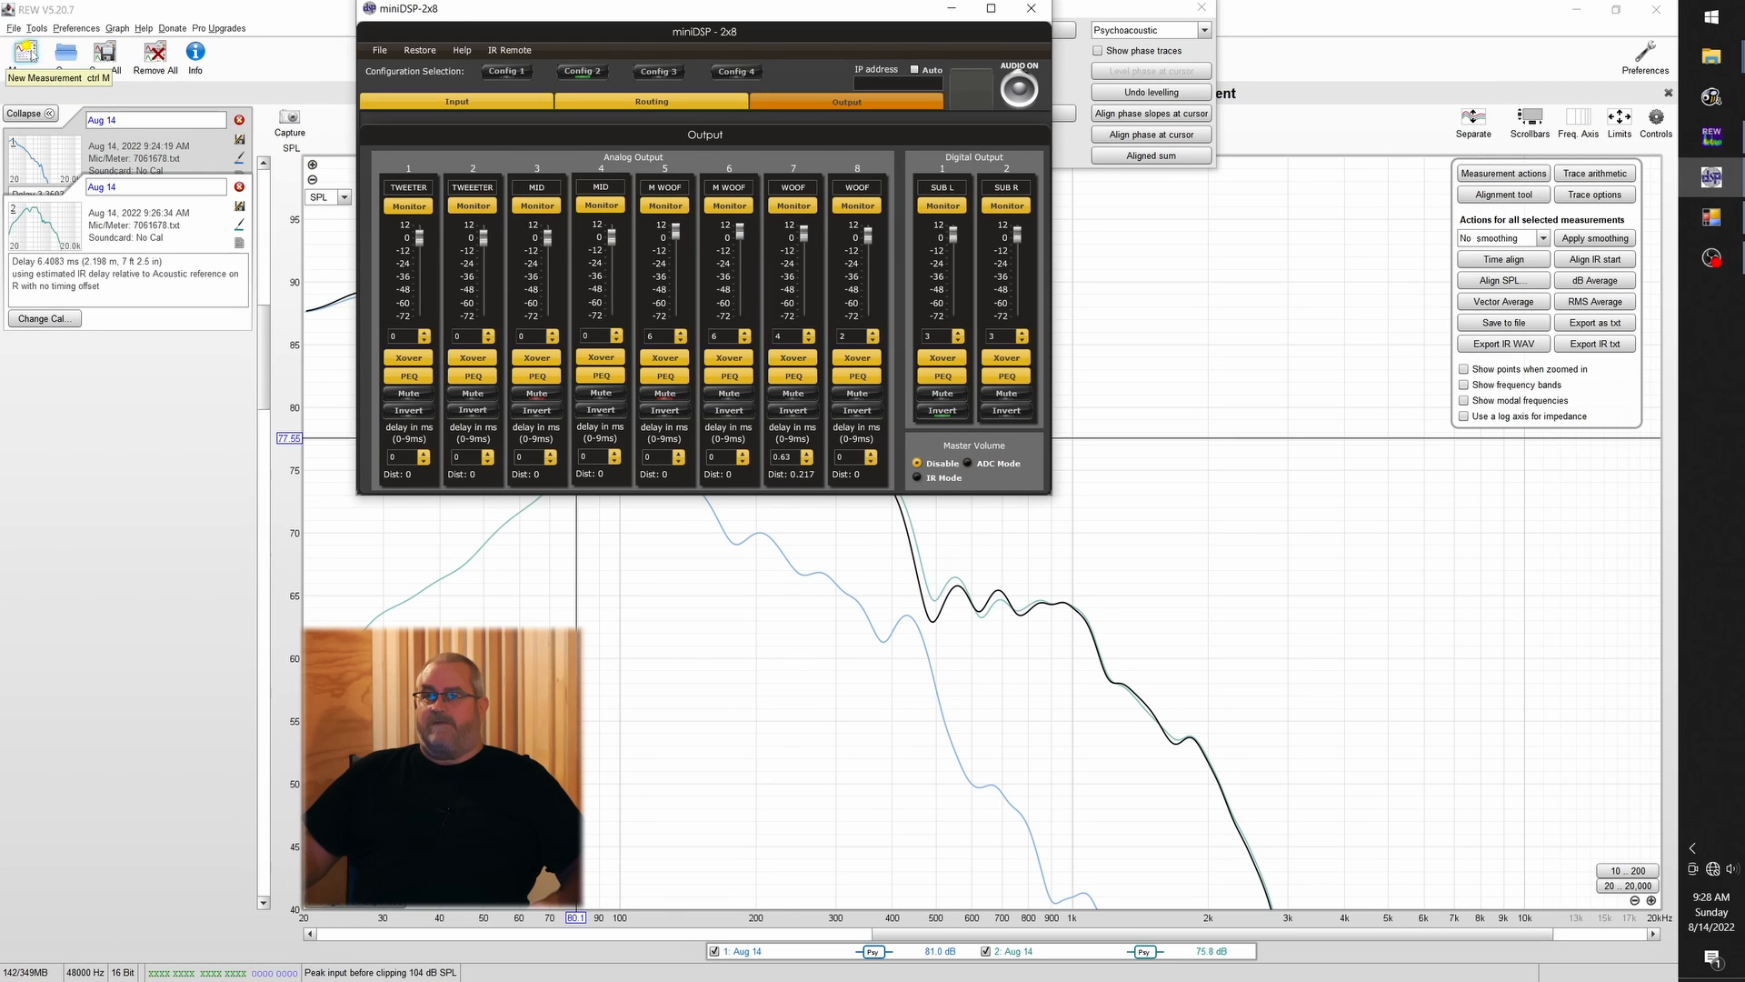
Run a combined sweep of the sub and woofer in REW, moving the measurement dialog clear of the curves
left_click(27, 53)
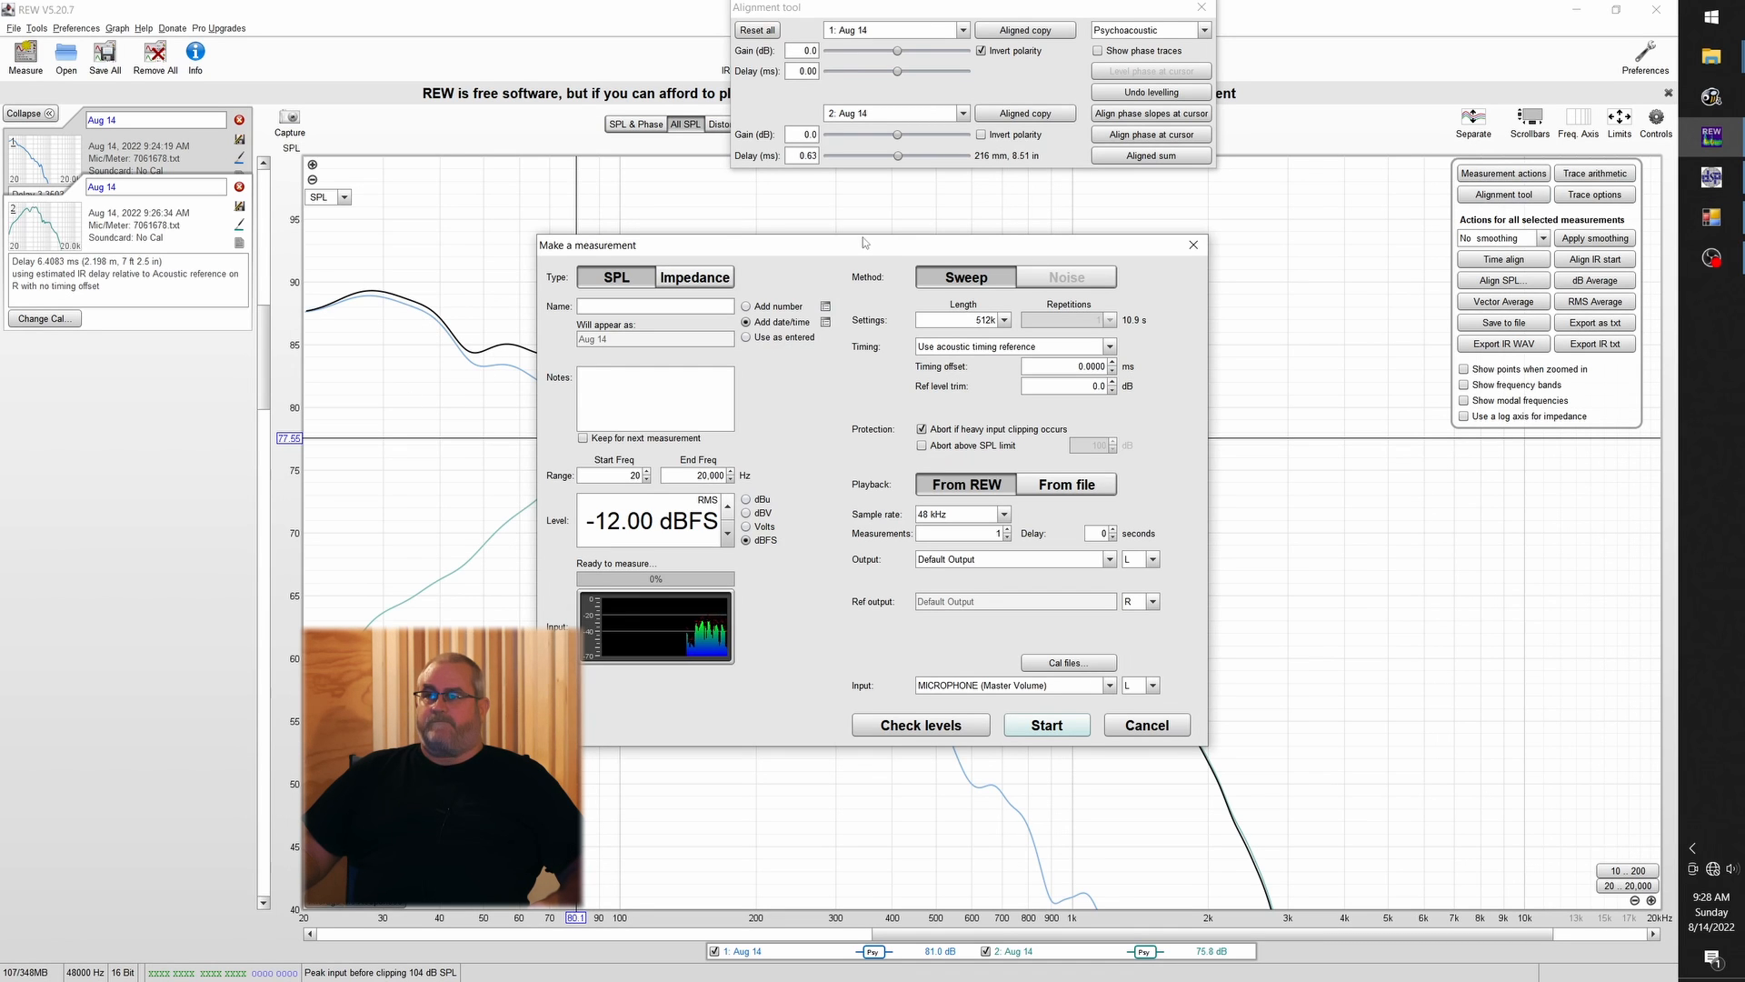
left_click_drag(864, 242, 1273, 346)
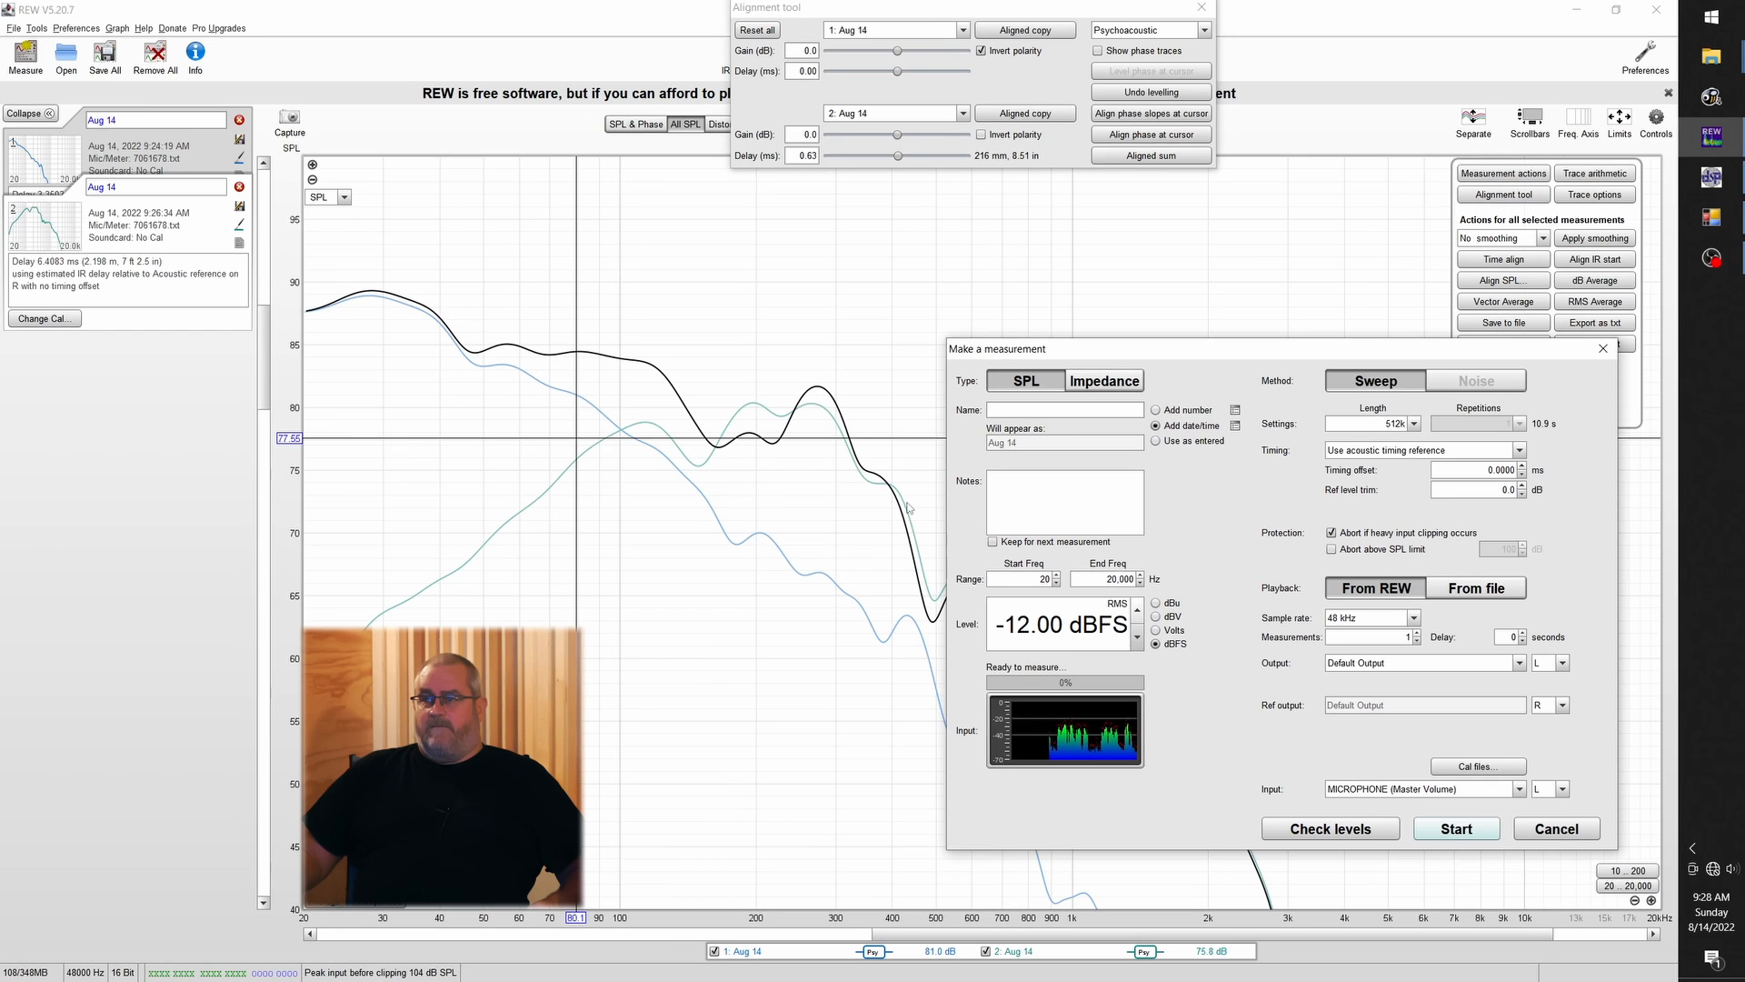
left_click(1455, 828)
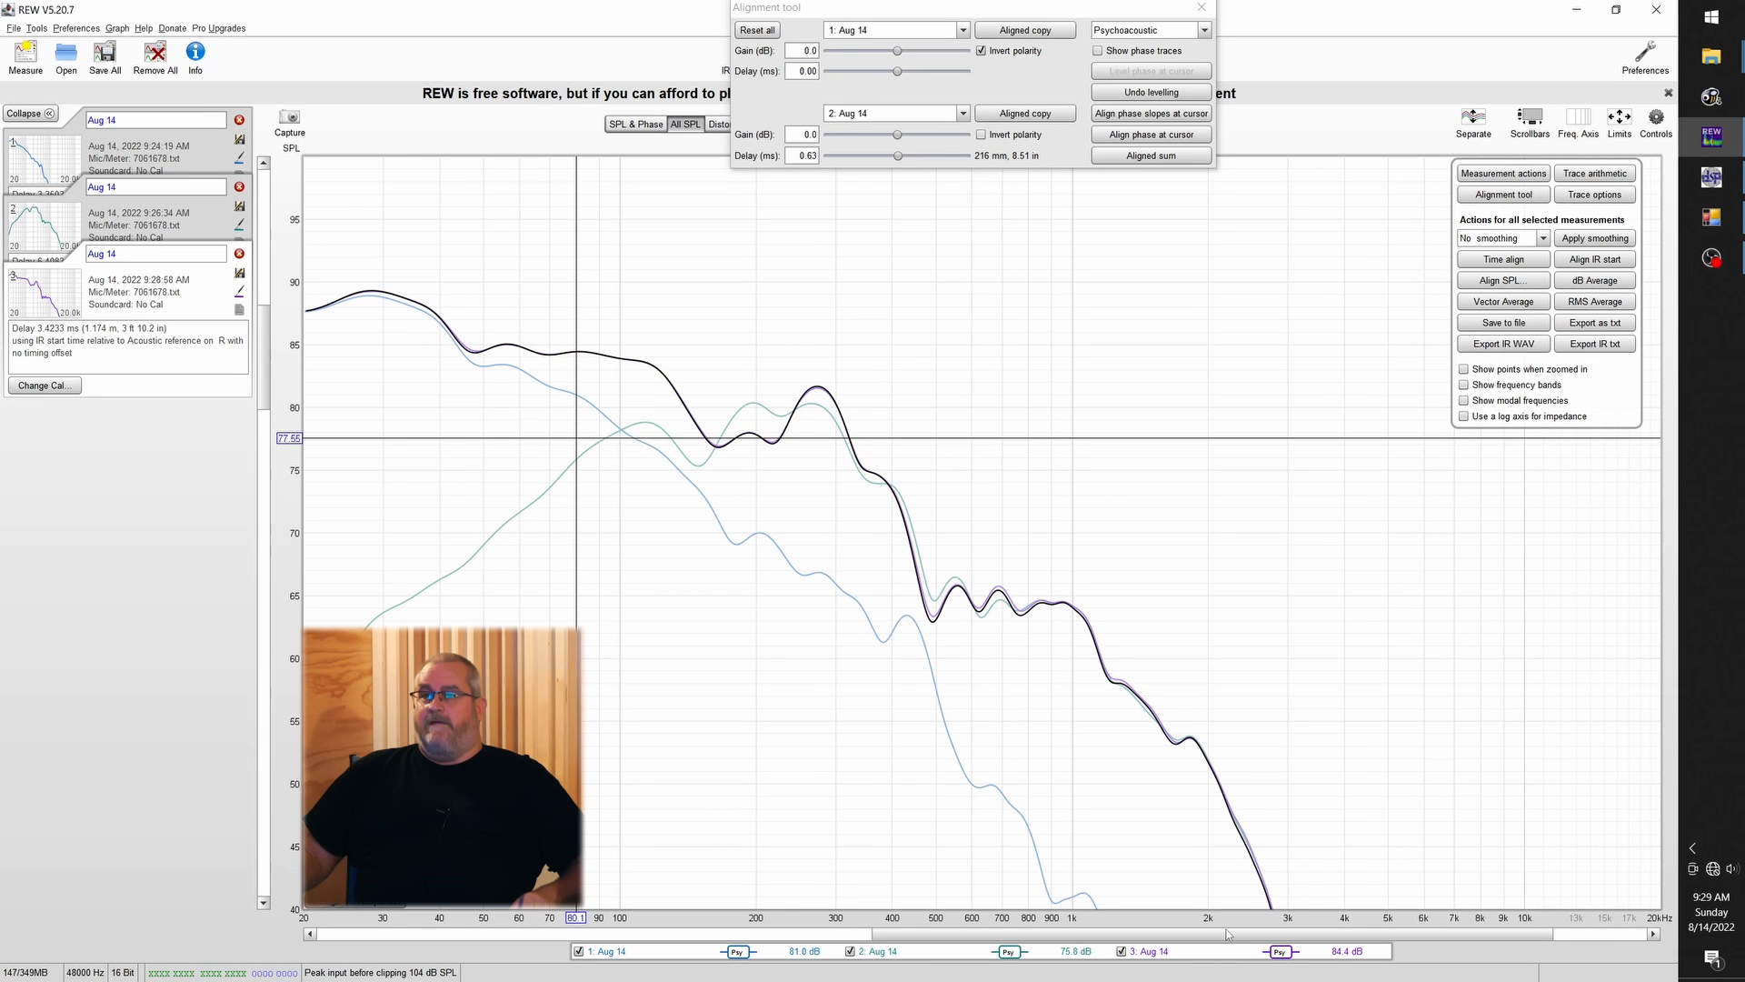
Compare the combined measurement's SPL and phase graph with the overlay of all measurements and the predicted sum
left_click(632, 126)
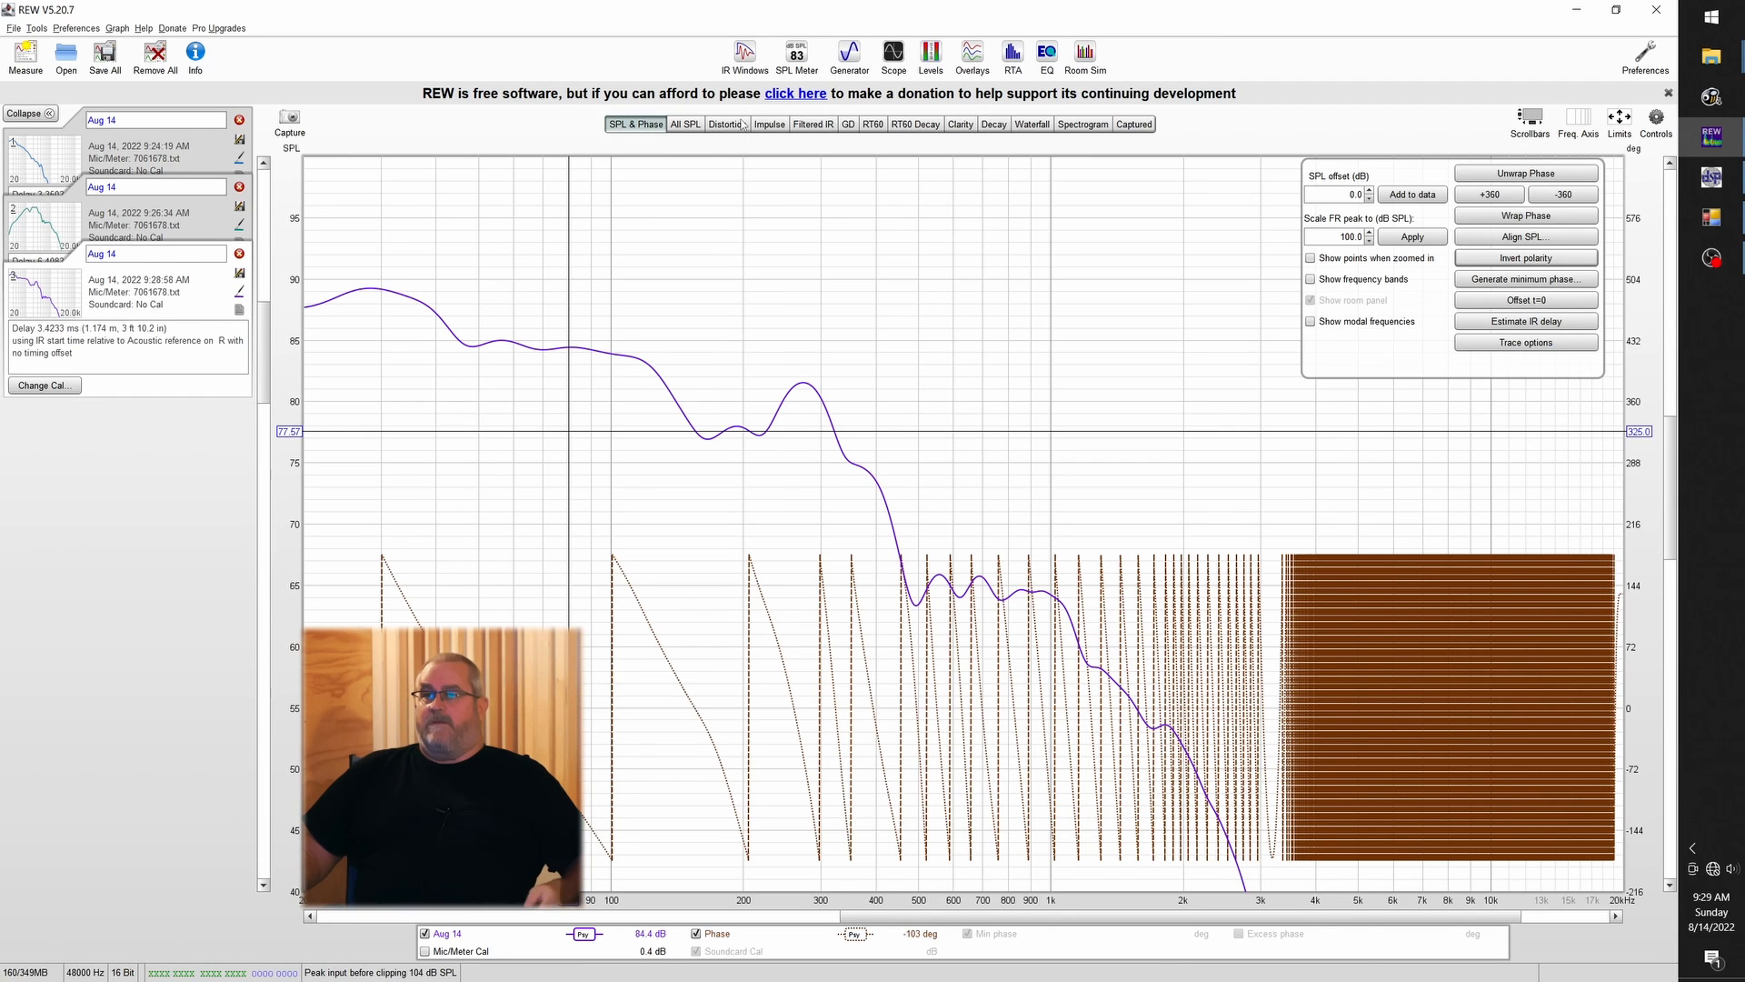
left_click(684, 125)
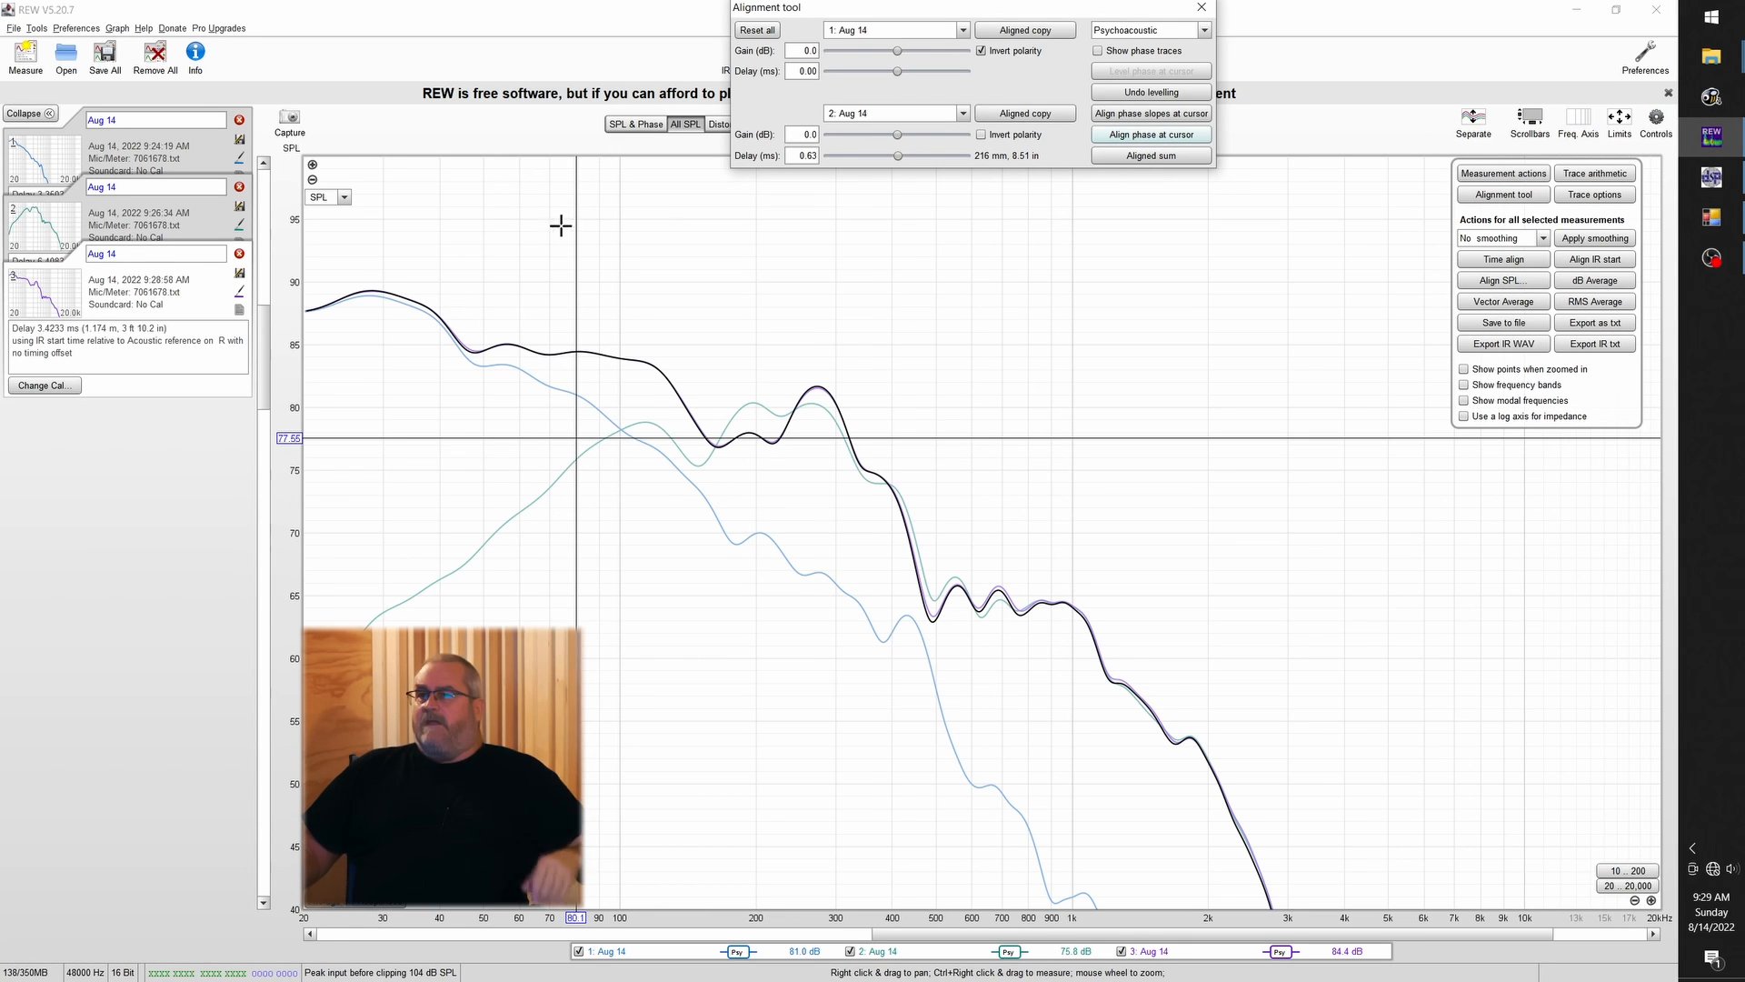
left_click(642, 124)
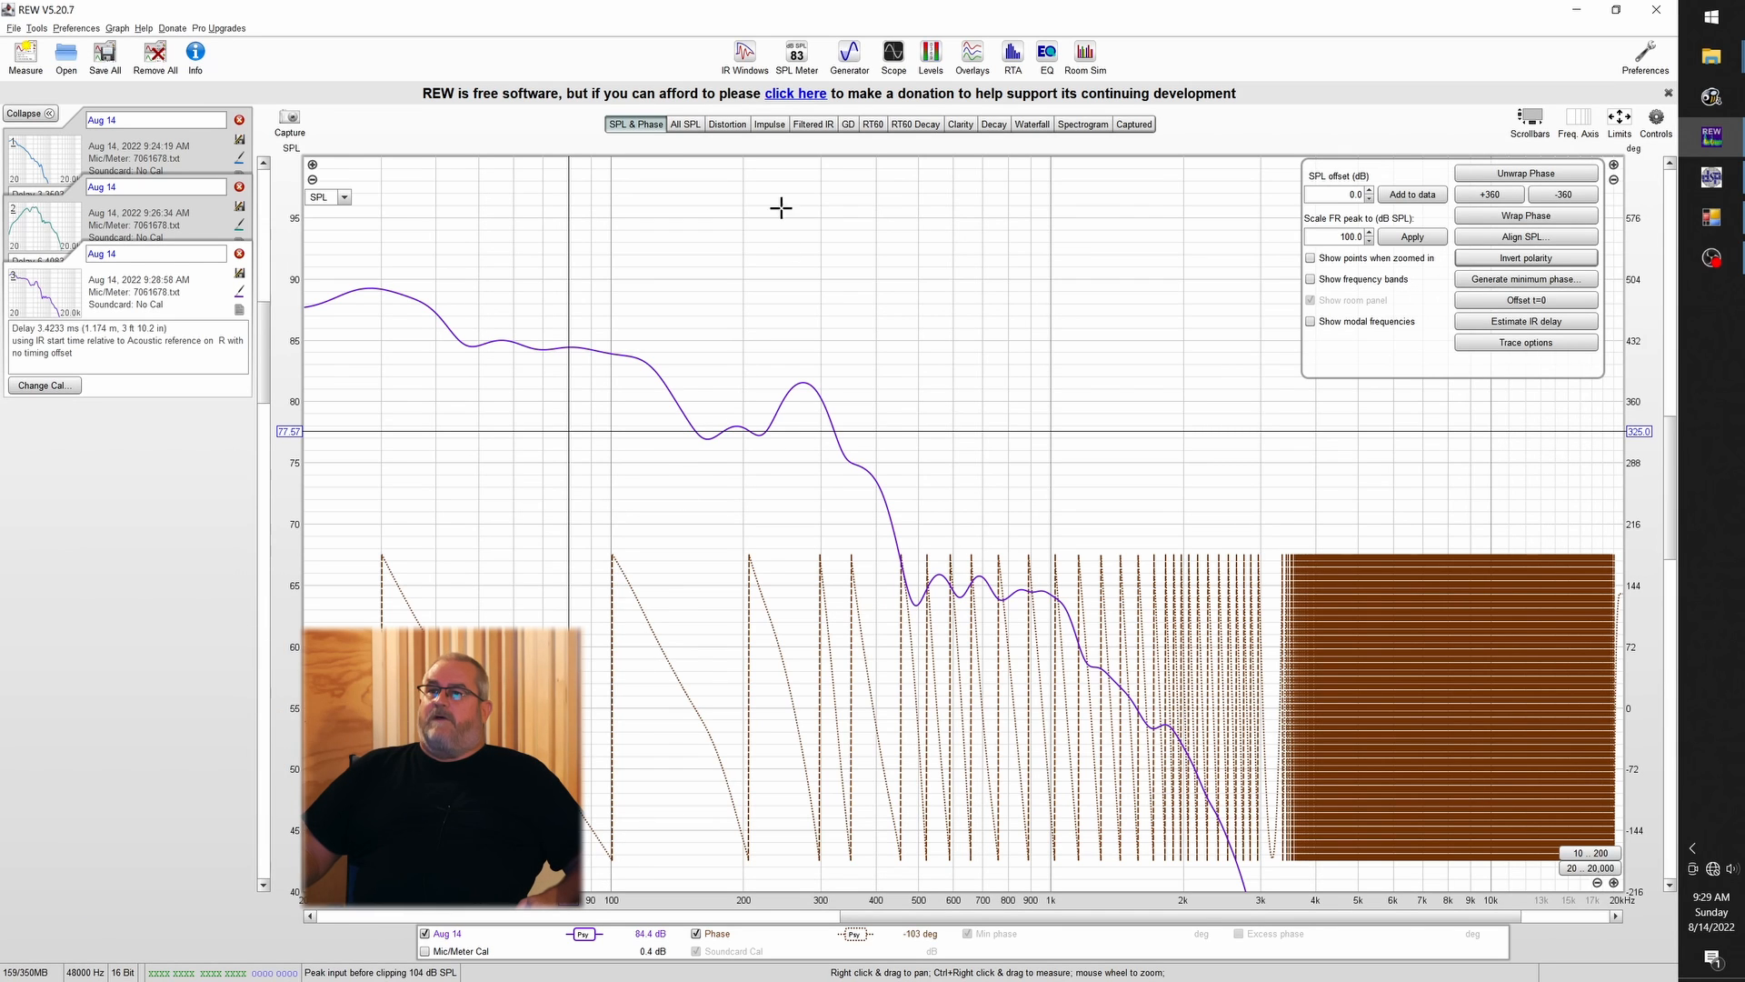
left_click(694, 126)
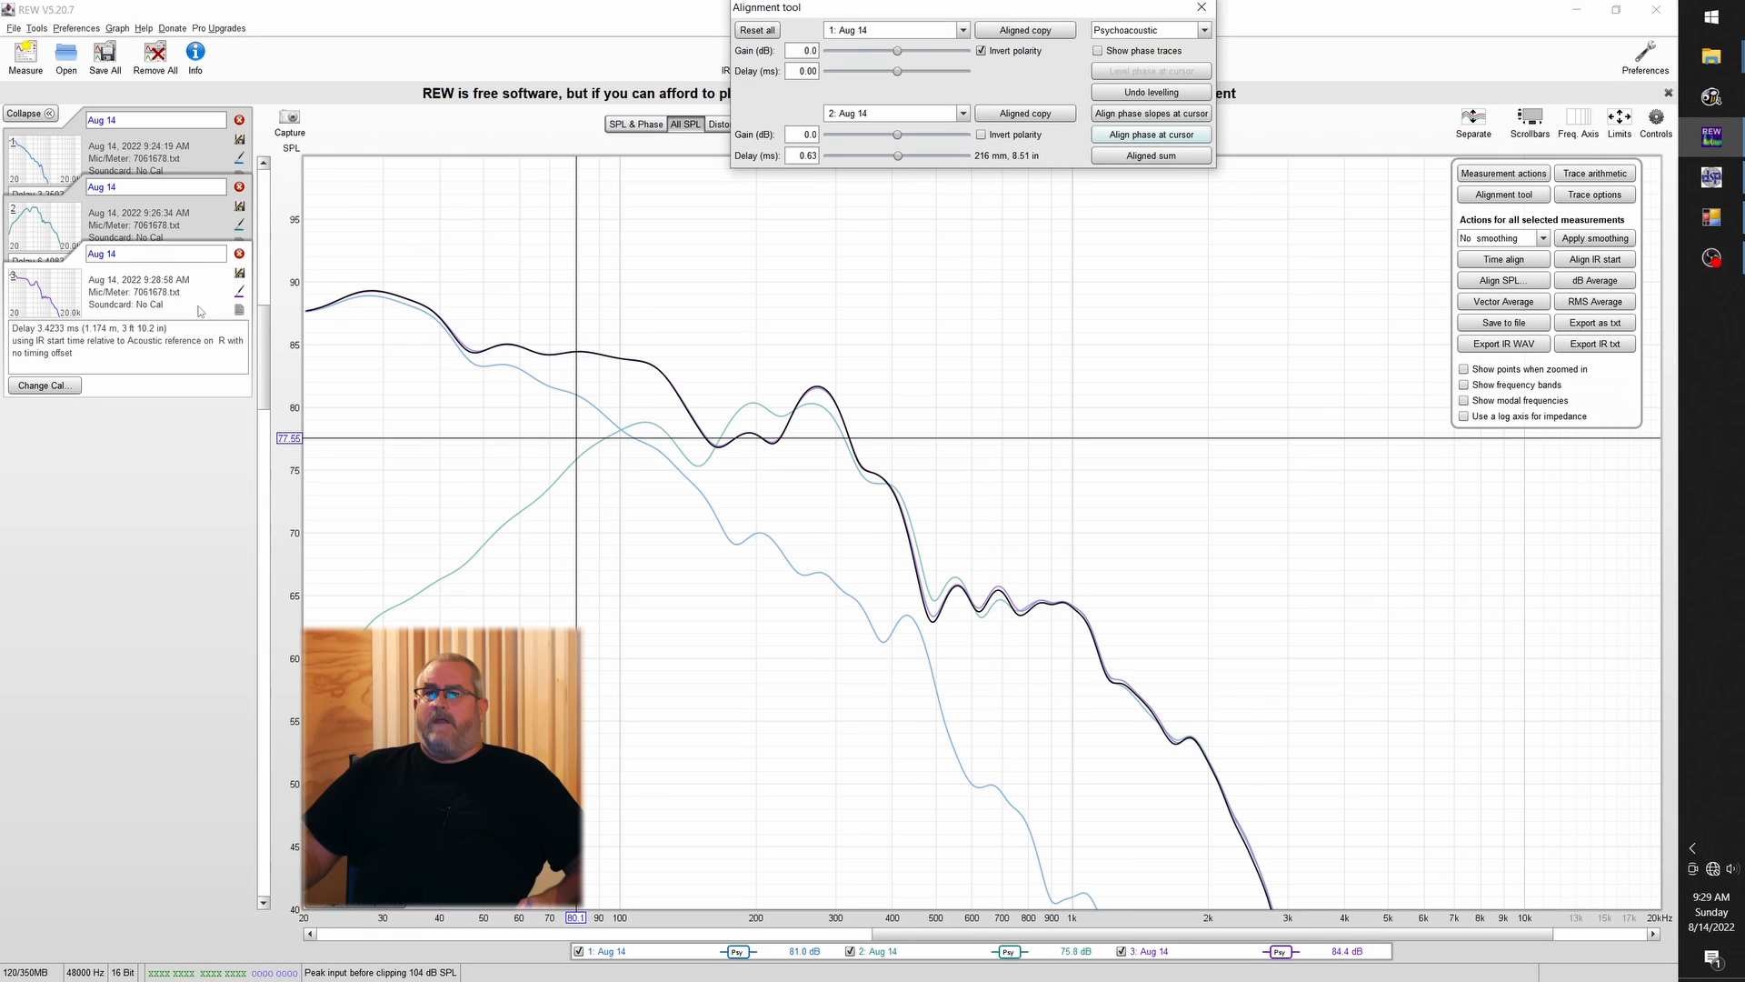
Switch to the miniDSP to leave only the first M Woof output playing, and sweep it in REW with the acoustic timing reference
mouse_move(1712, 177)
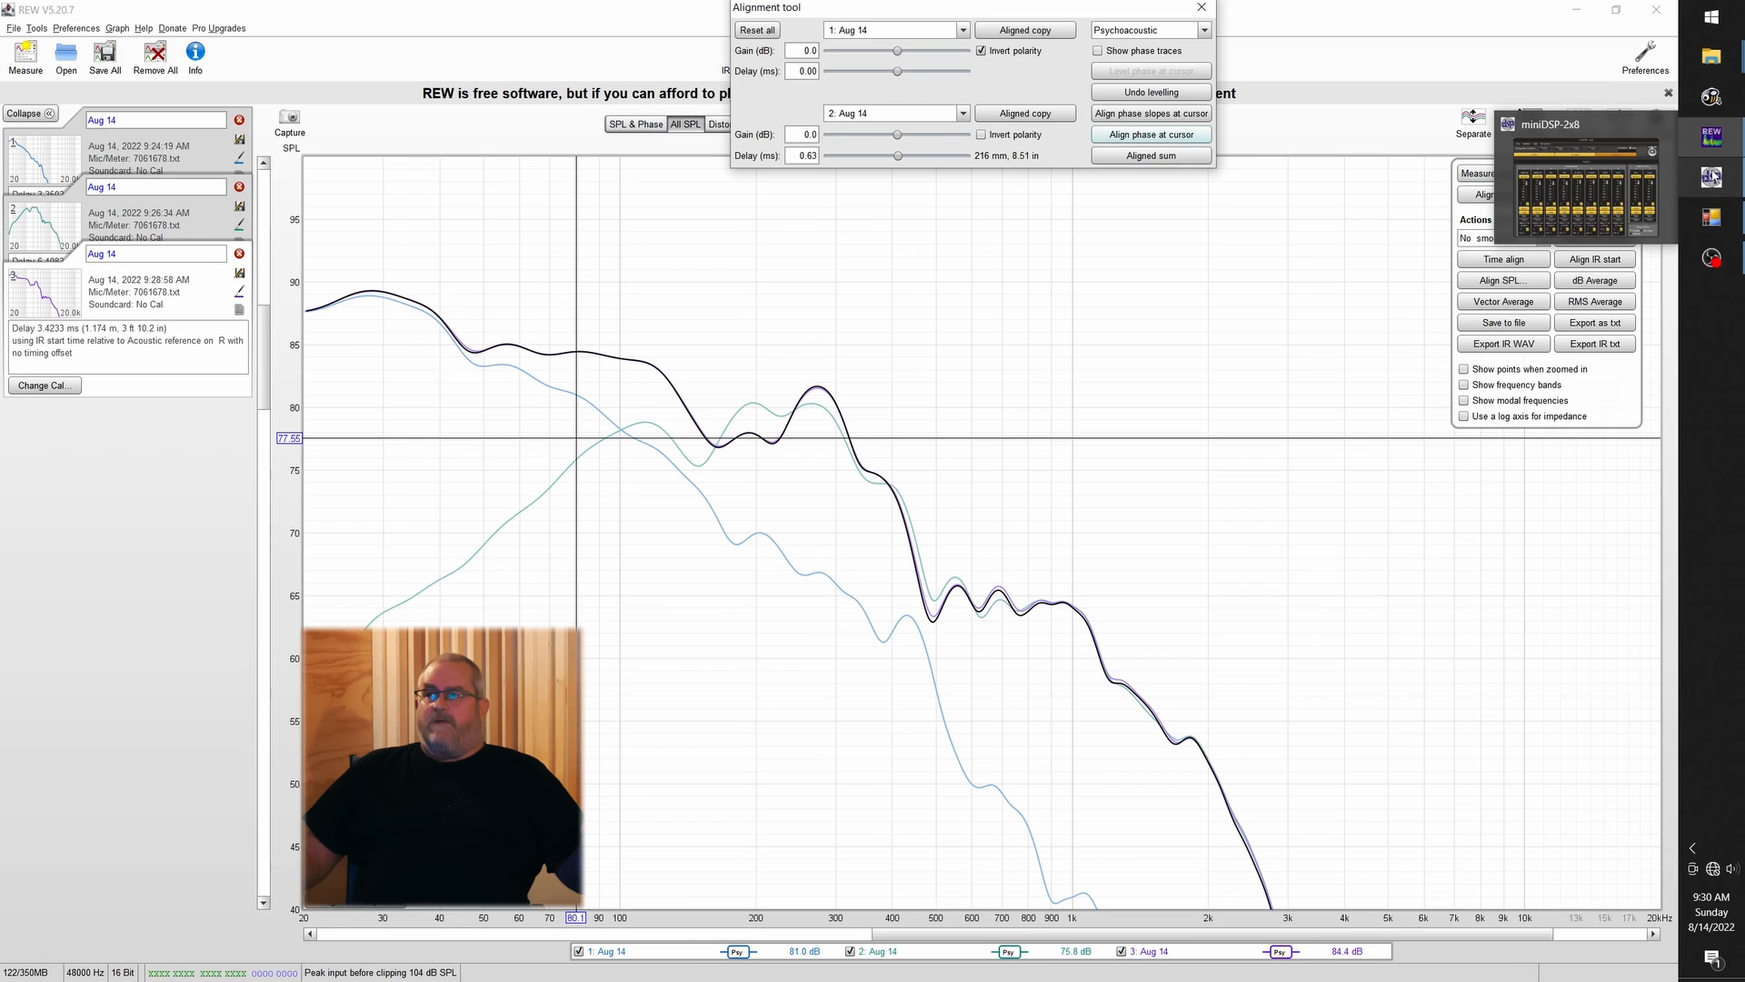
left_click(1712, 179)
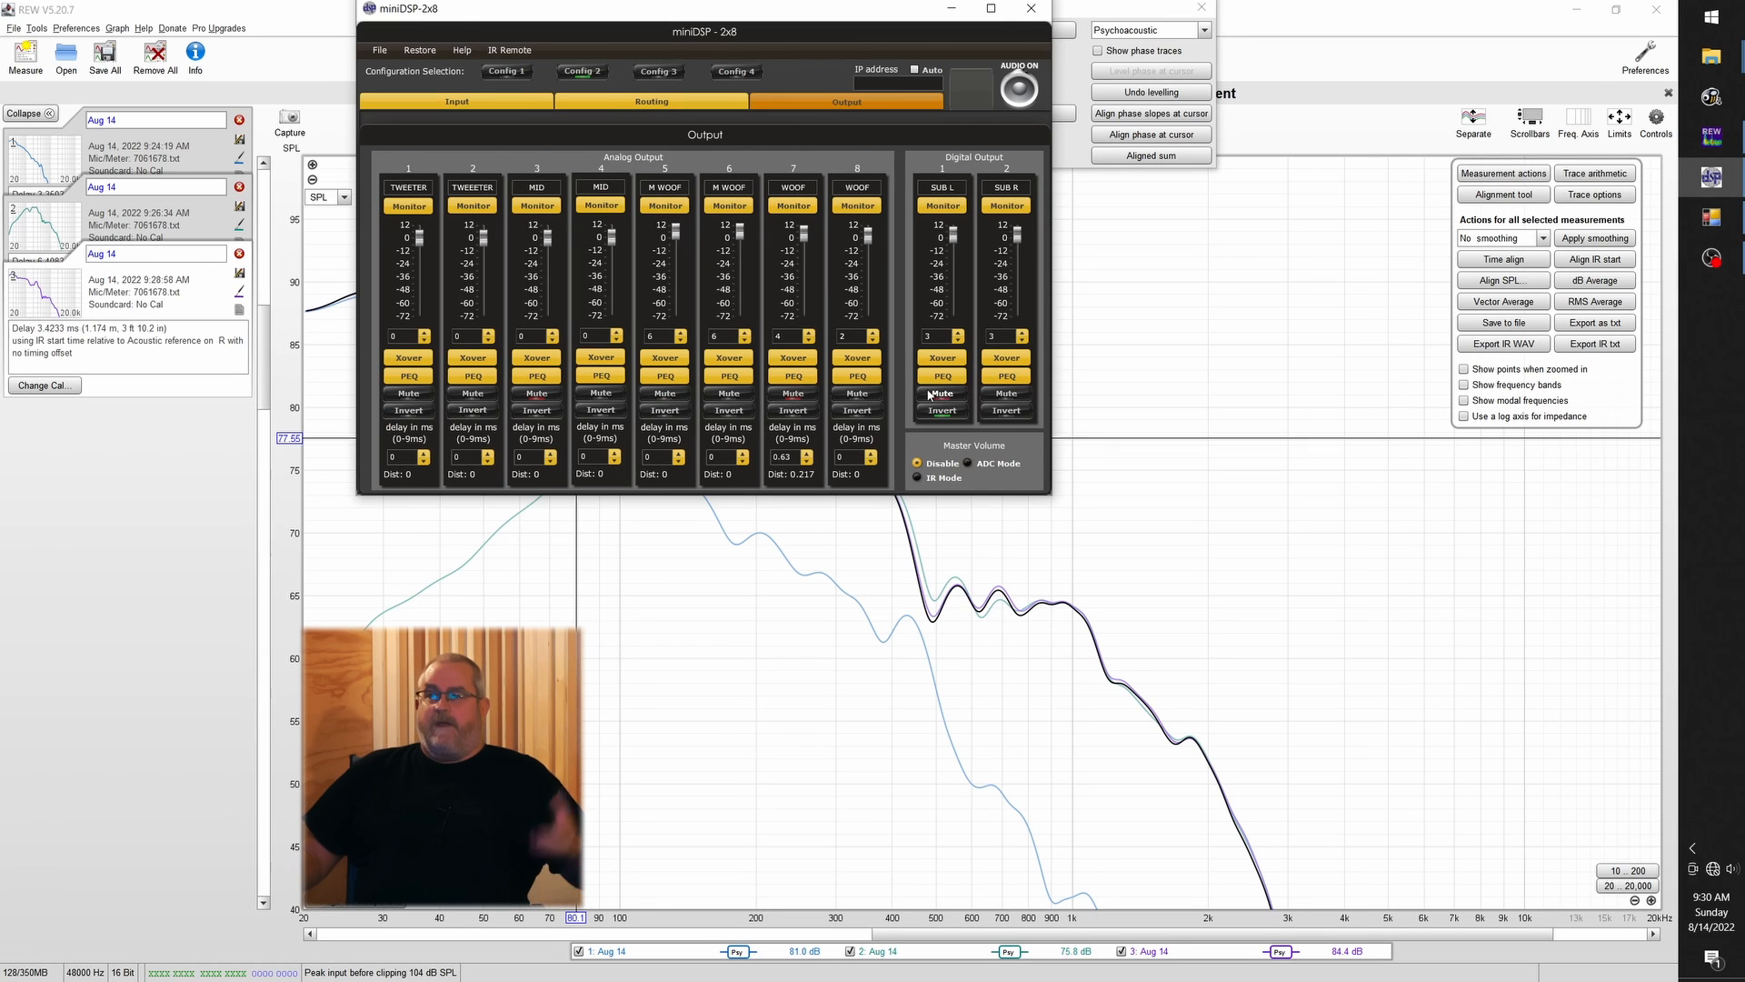
left_click(24, 56)
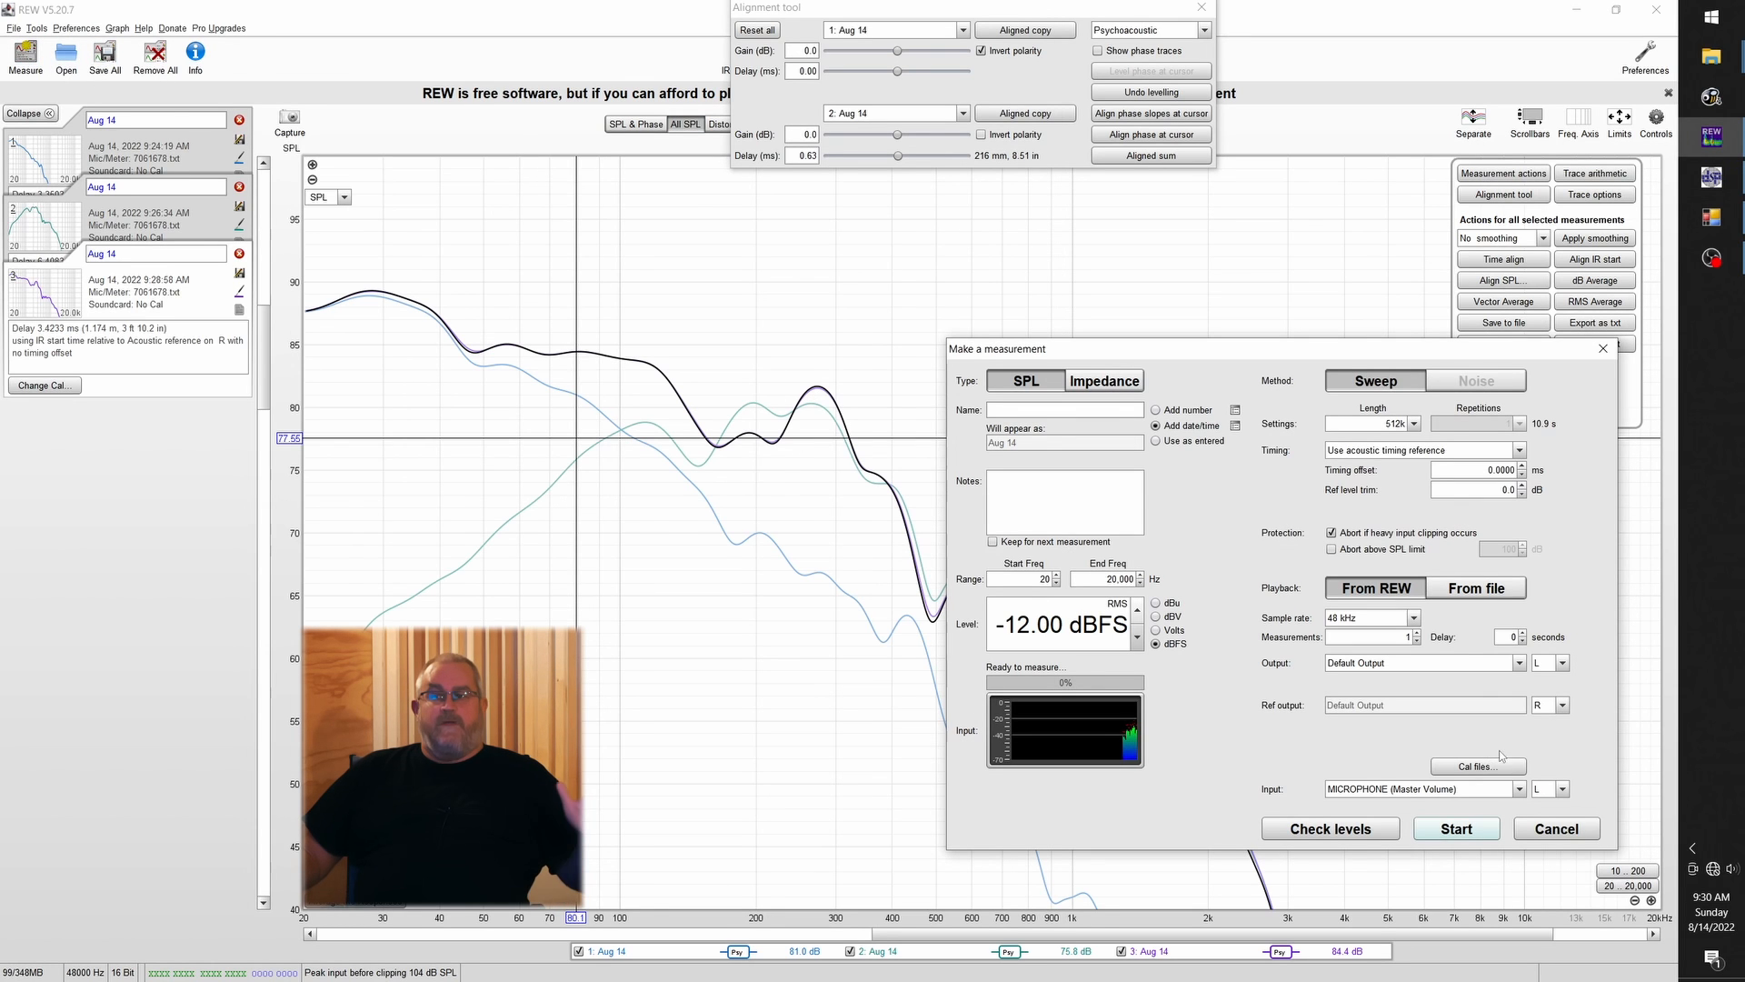
left_click(1456, 829)
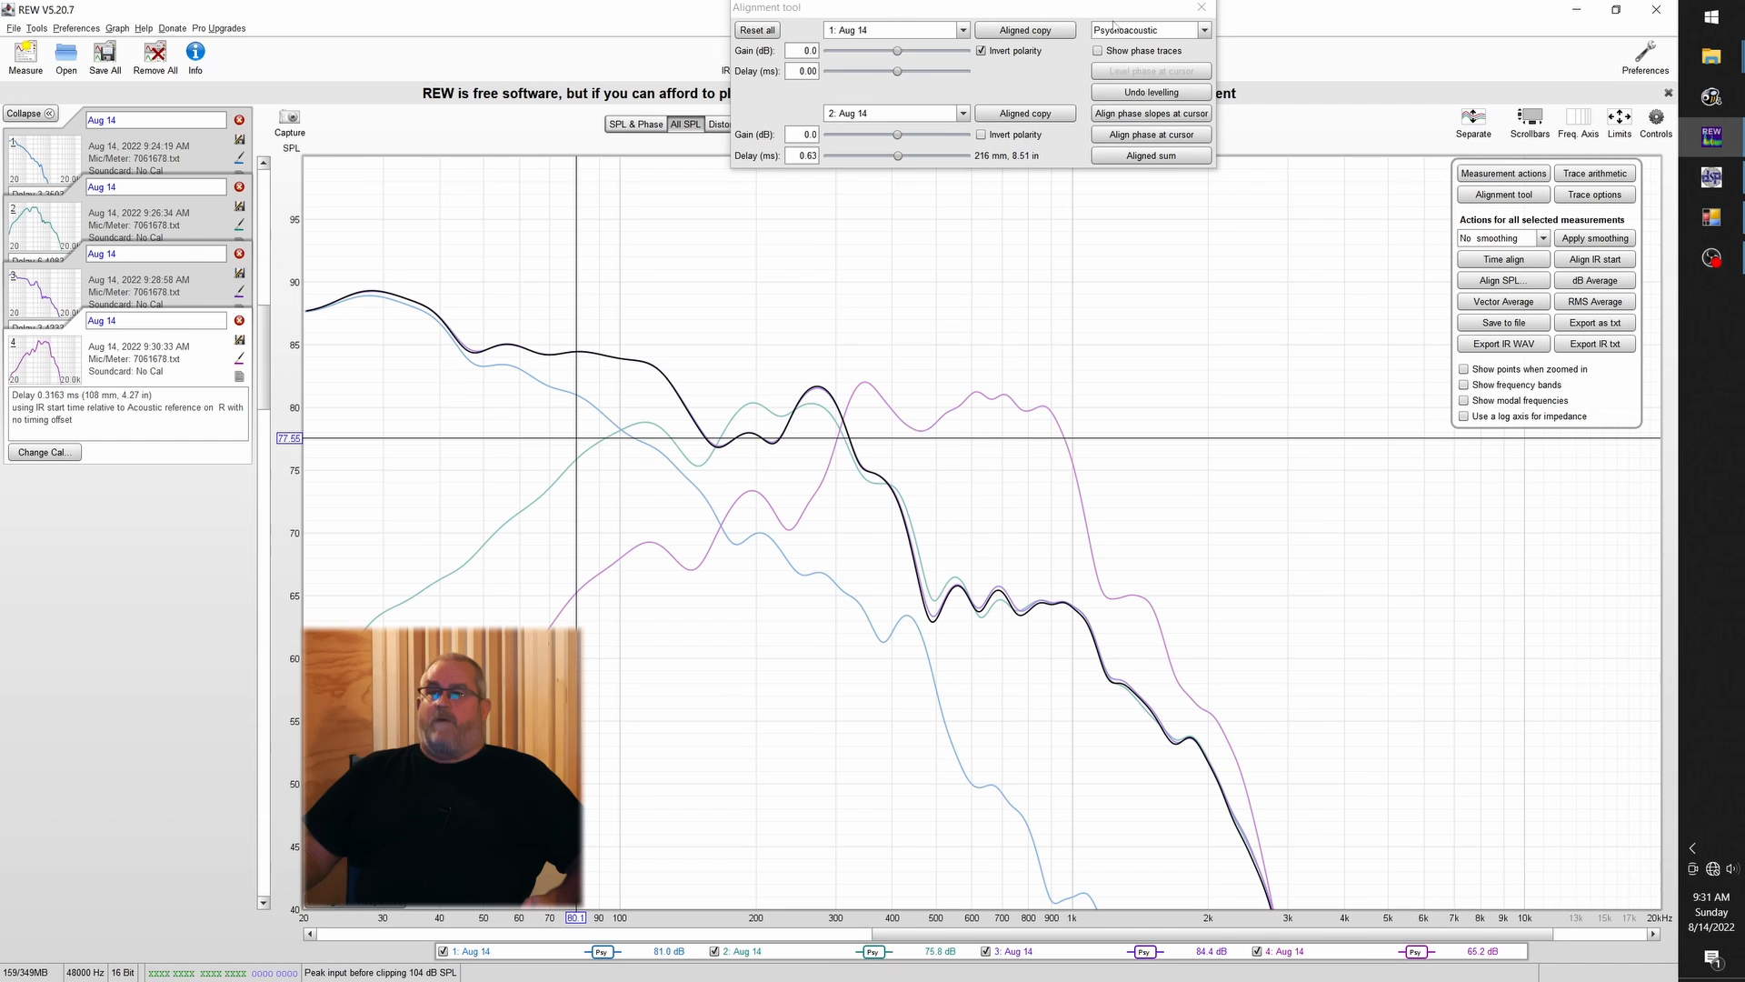
Compare measurements 3 and 4 in the Alignment tool and invert the polarity of measurement 4
left_click(946, 31)
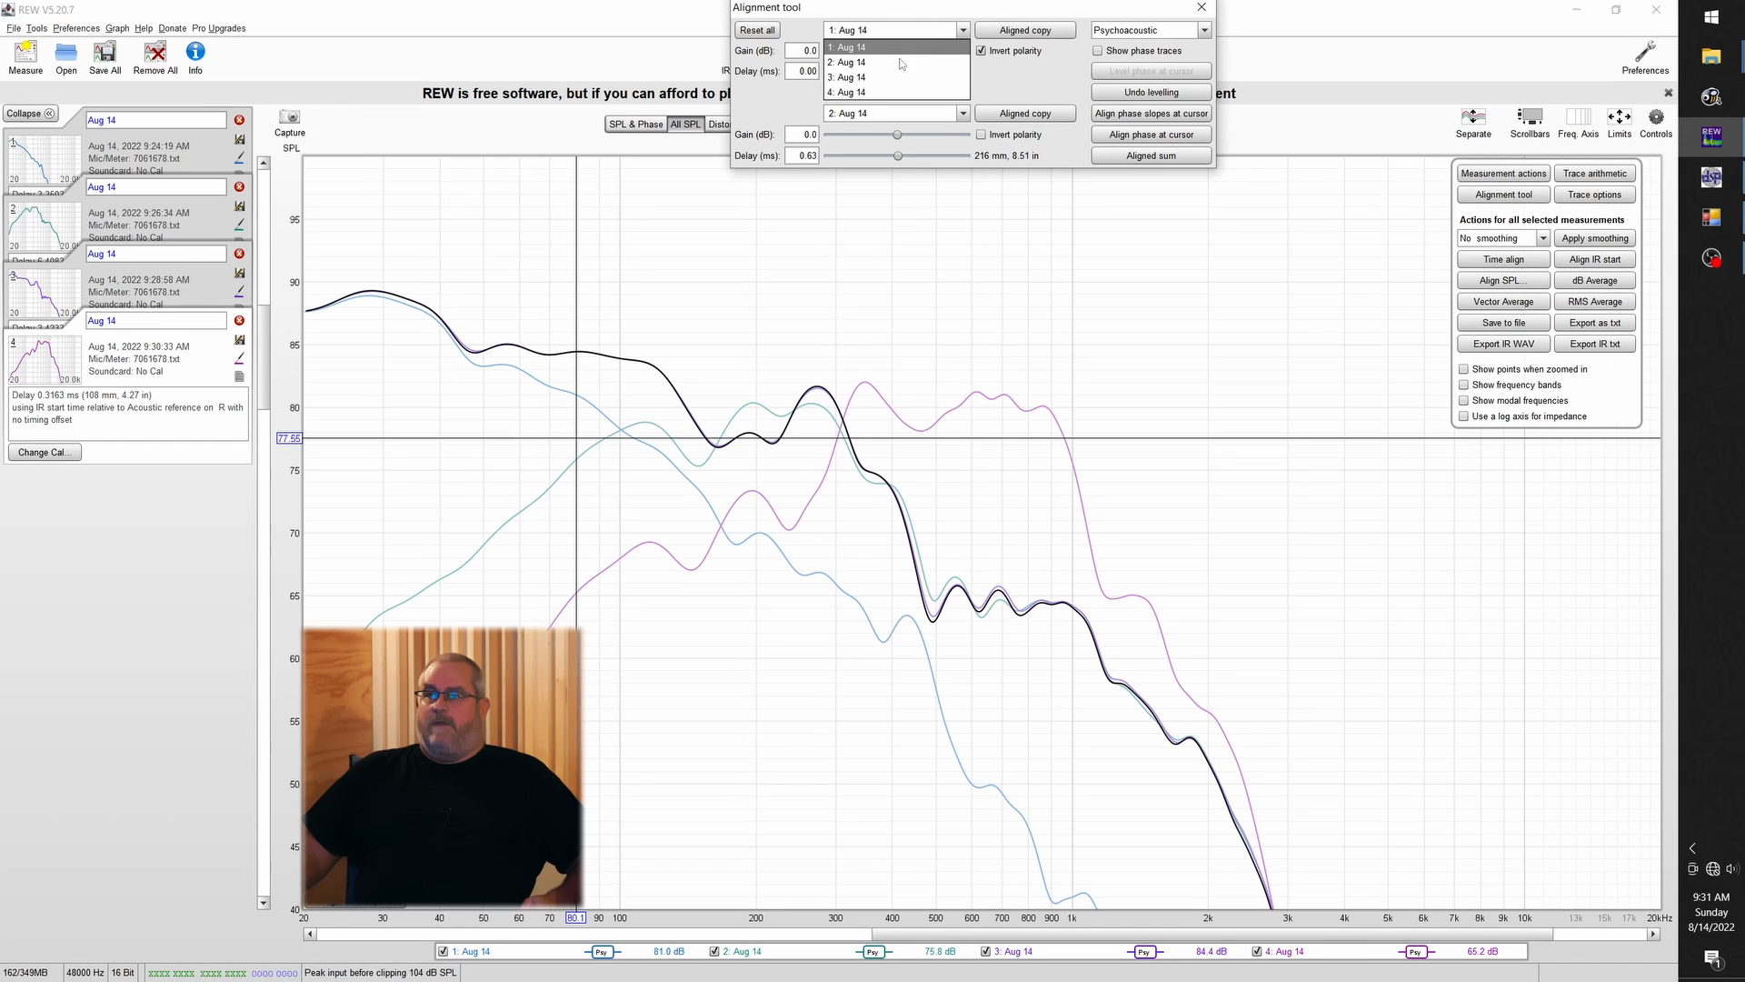
left_click(854, 77)
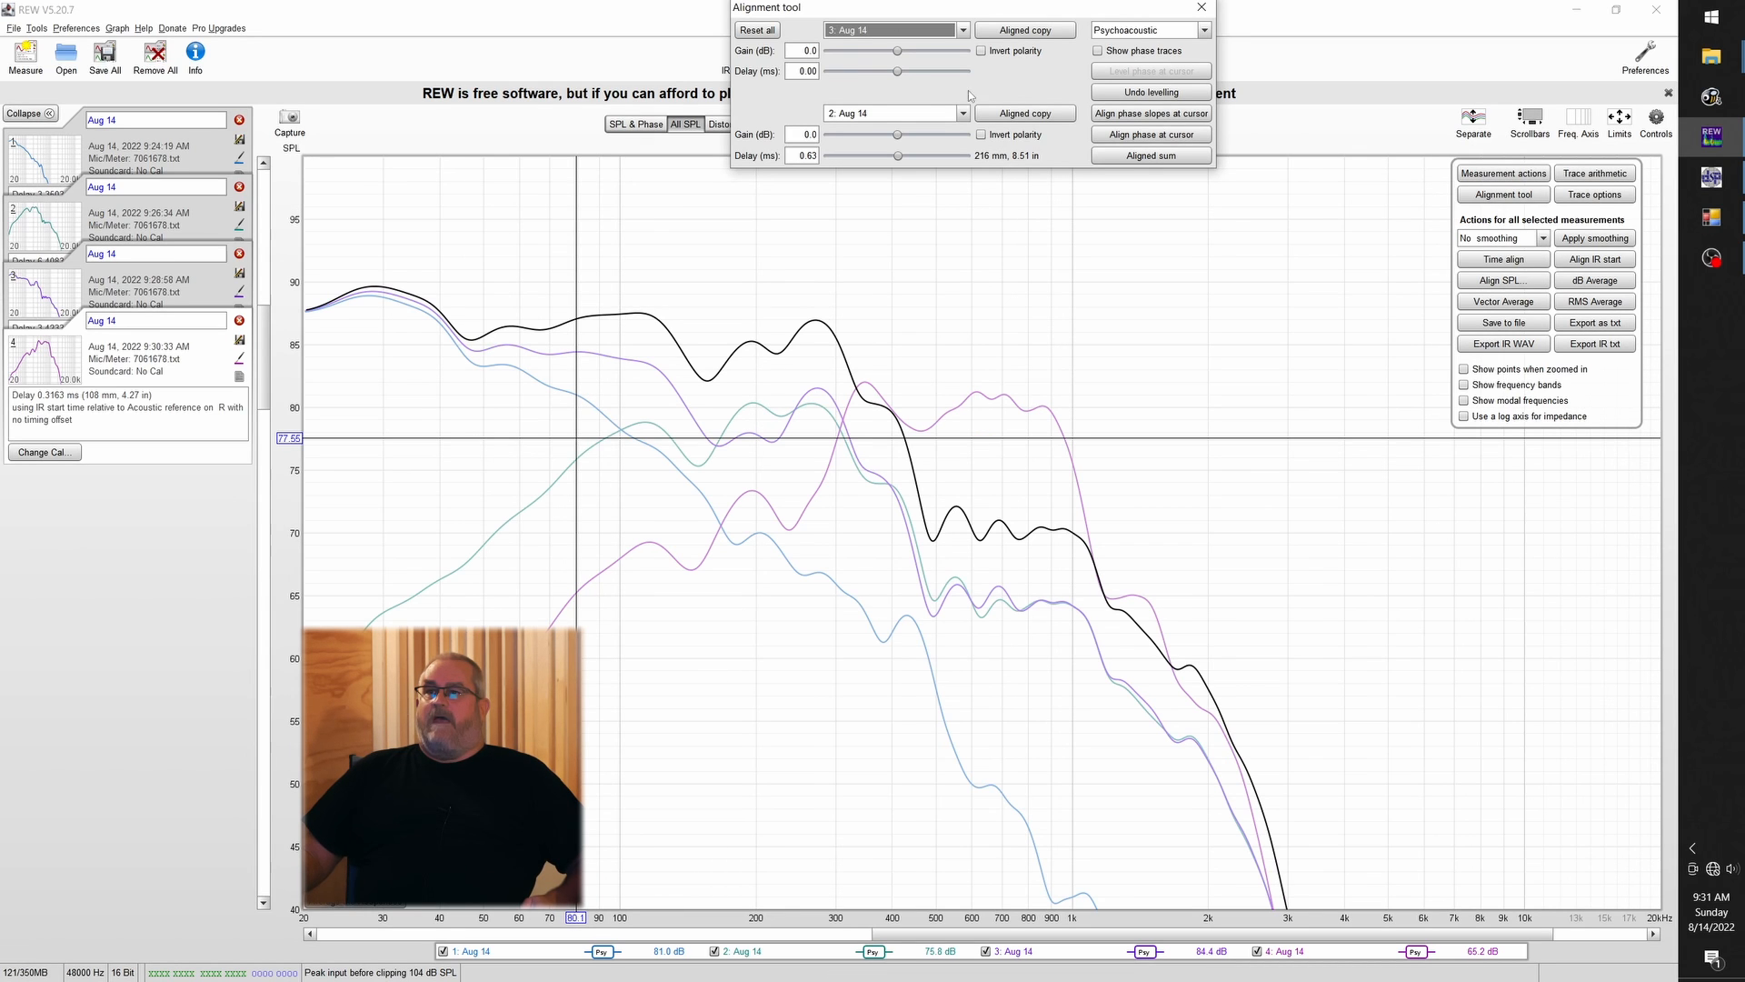
left_click(893, 115)
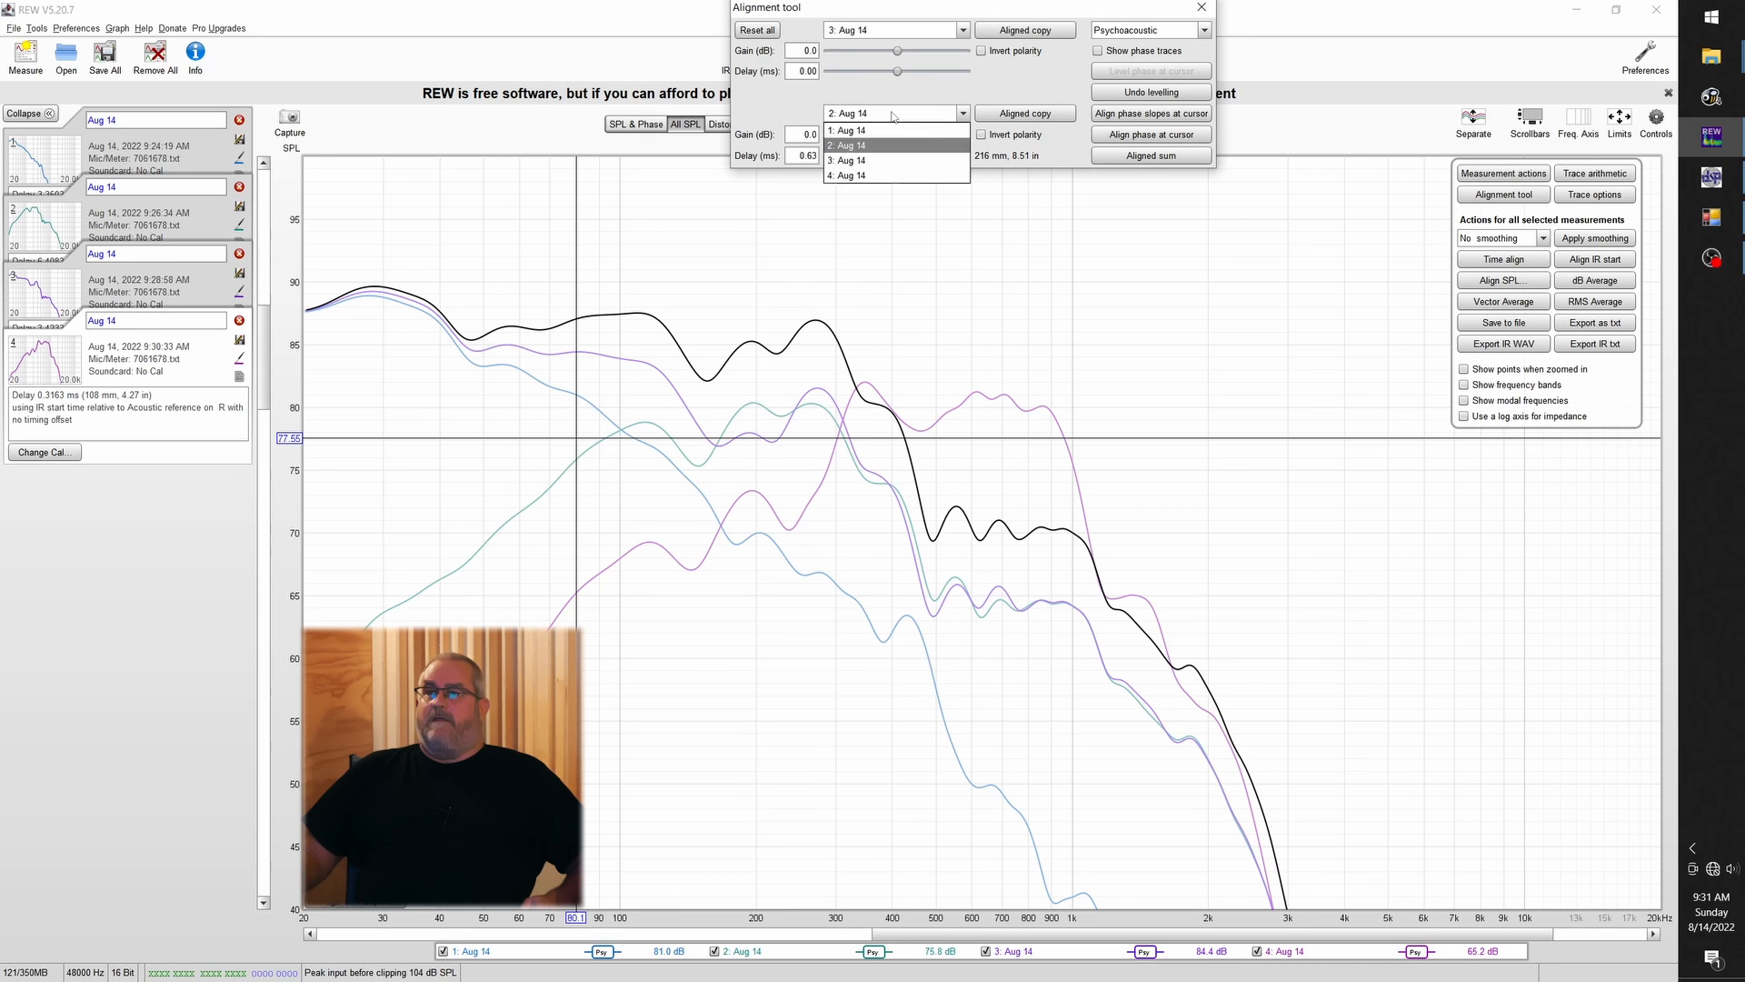
left_click(848, 176)
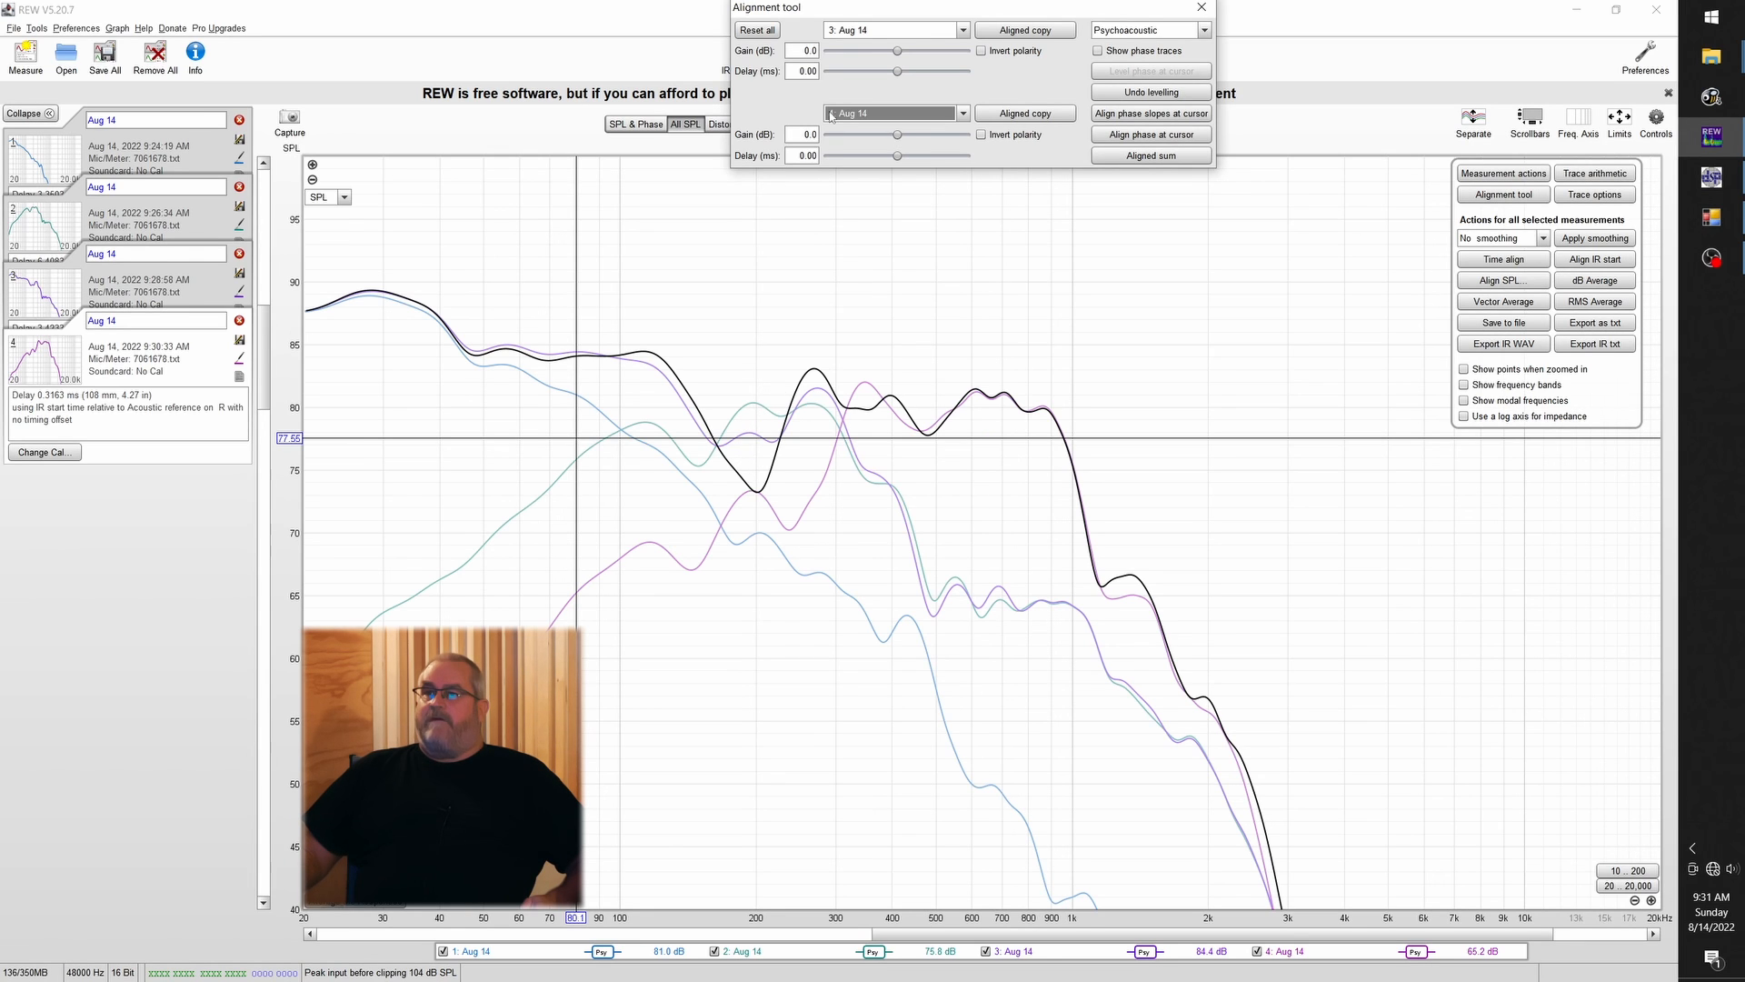
left_click(981, 135)
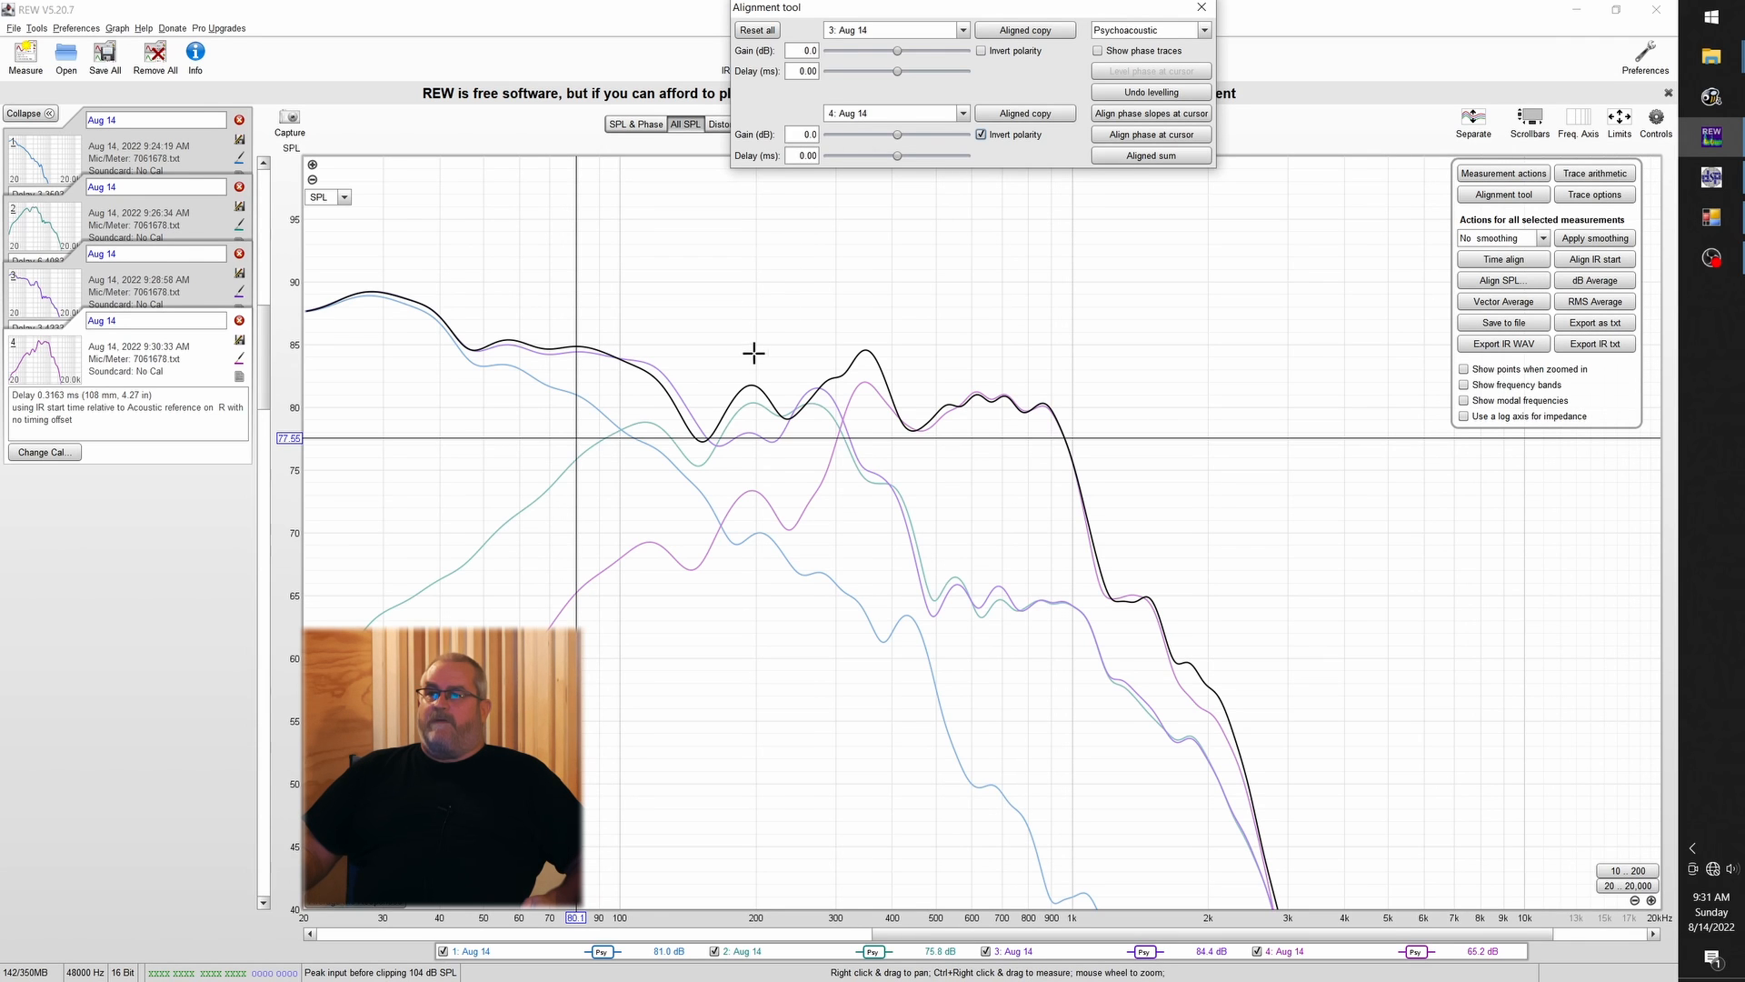
Switch to the miniDSP and check the crossover settings of output channels 5 and 7, then return to REW
left_click(1712, 177)
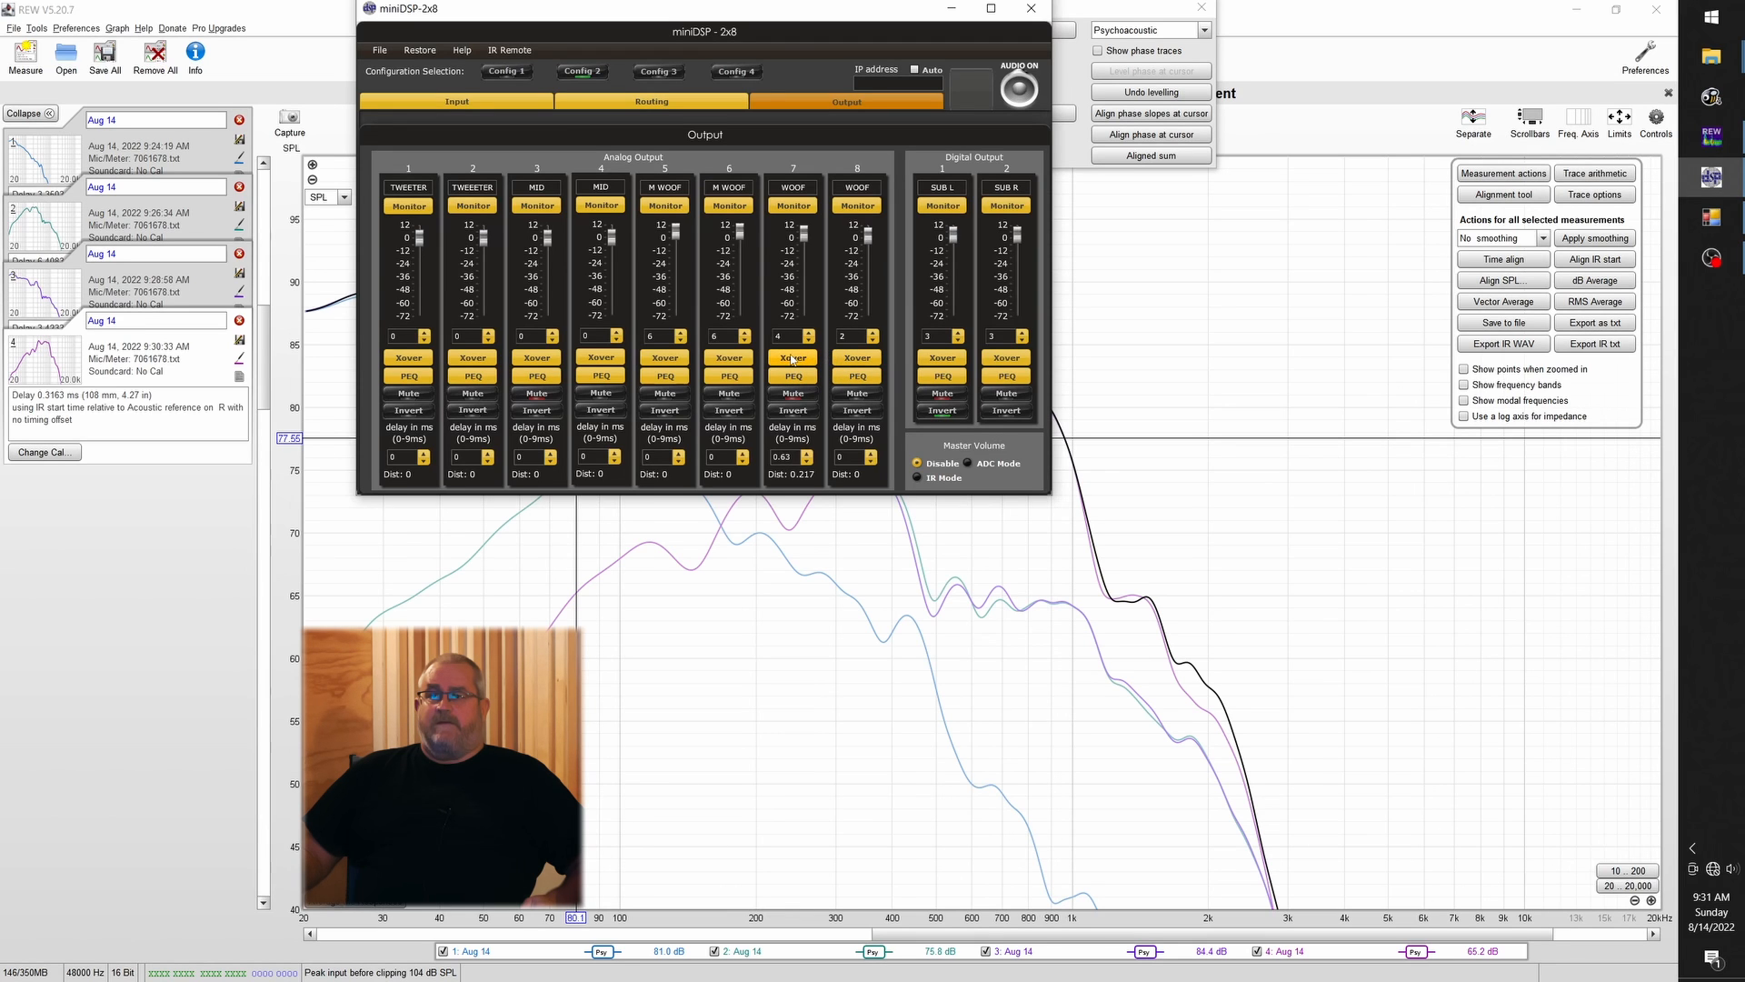
left_click(664, 358)
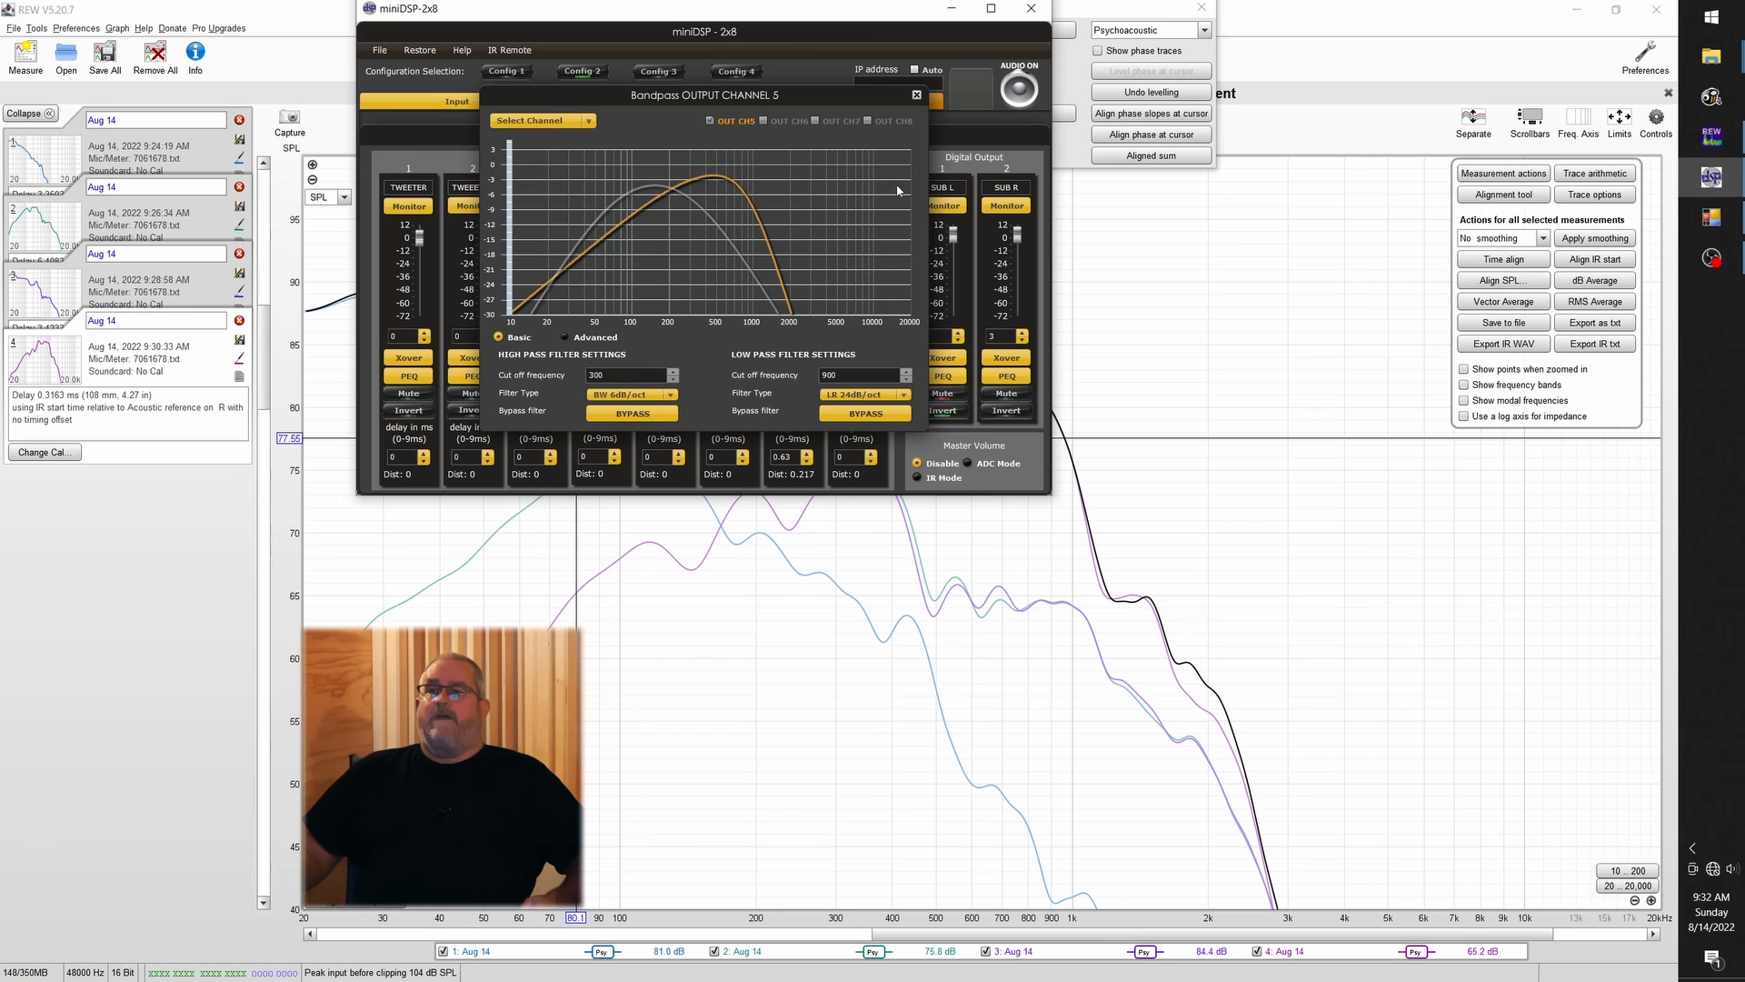
left_click(916, 96)
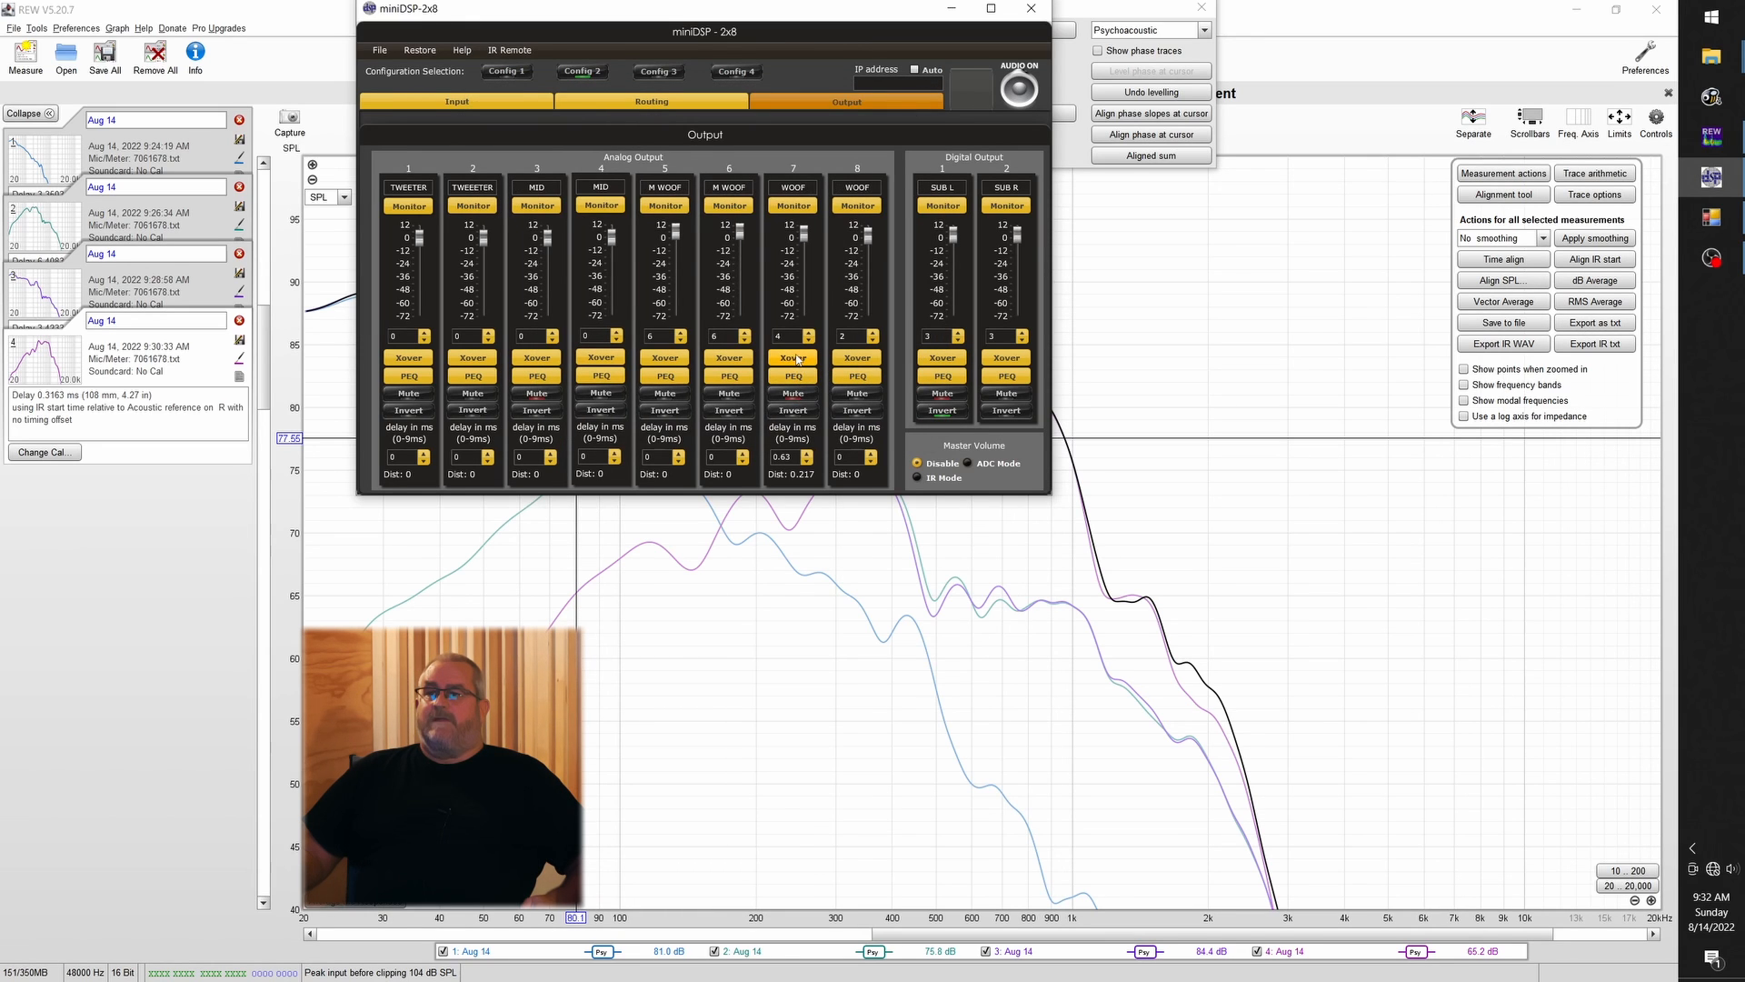
left_click(794, 358)
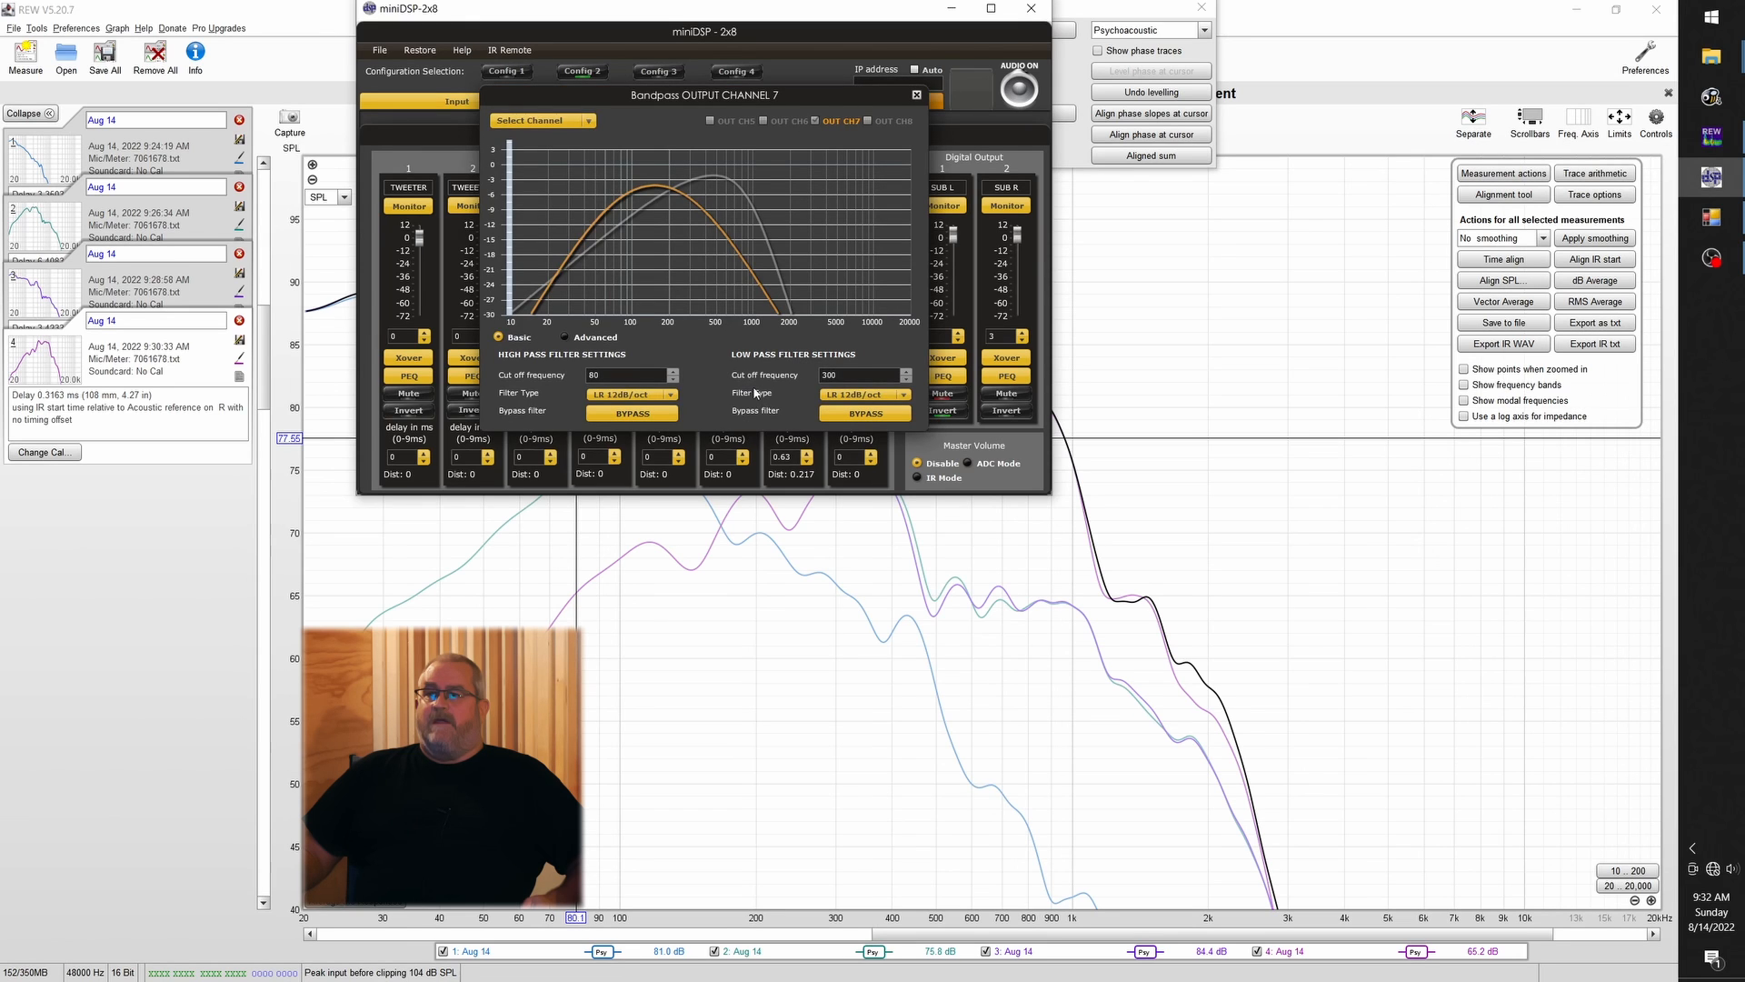
left_click(916, 95)
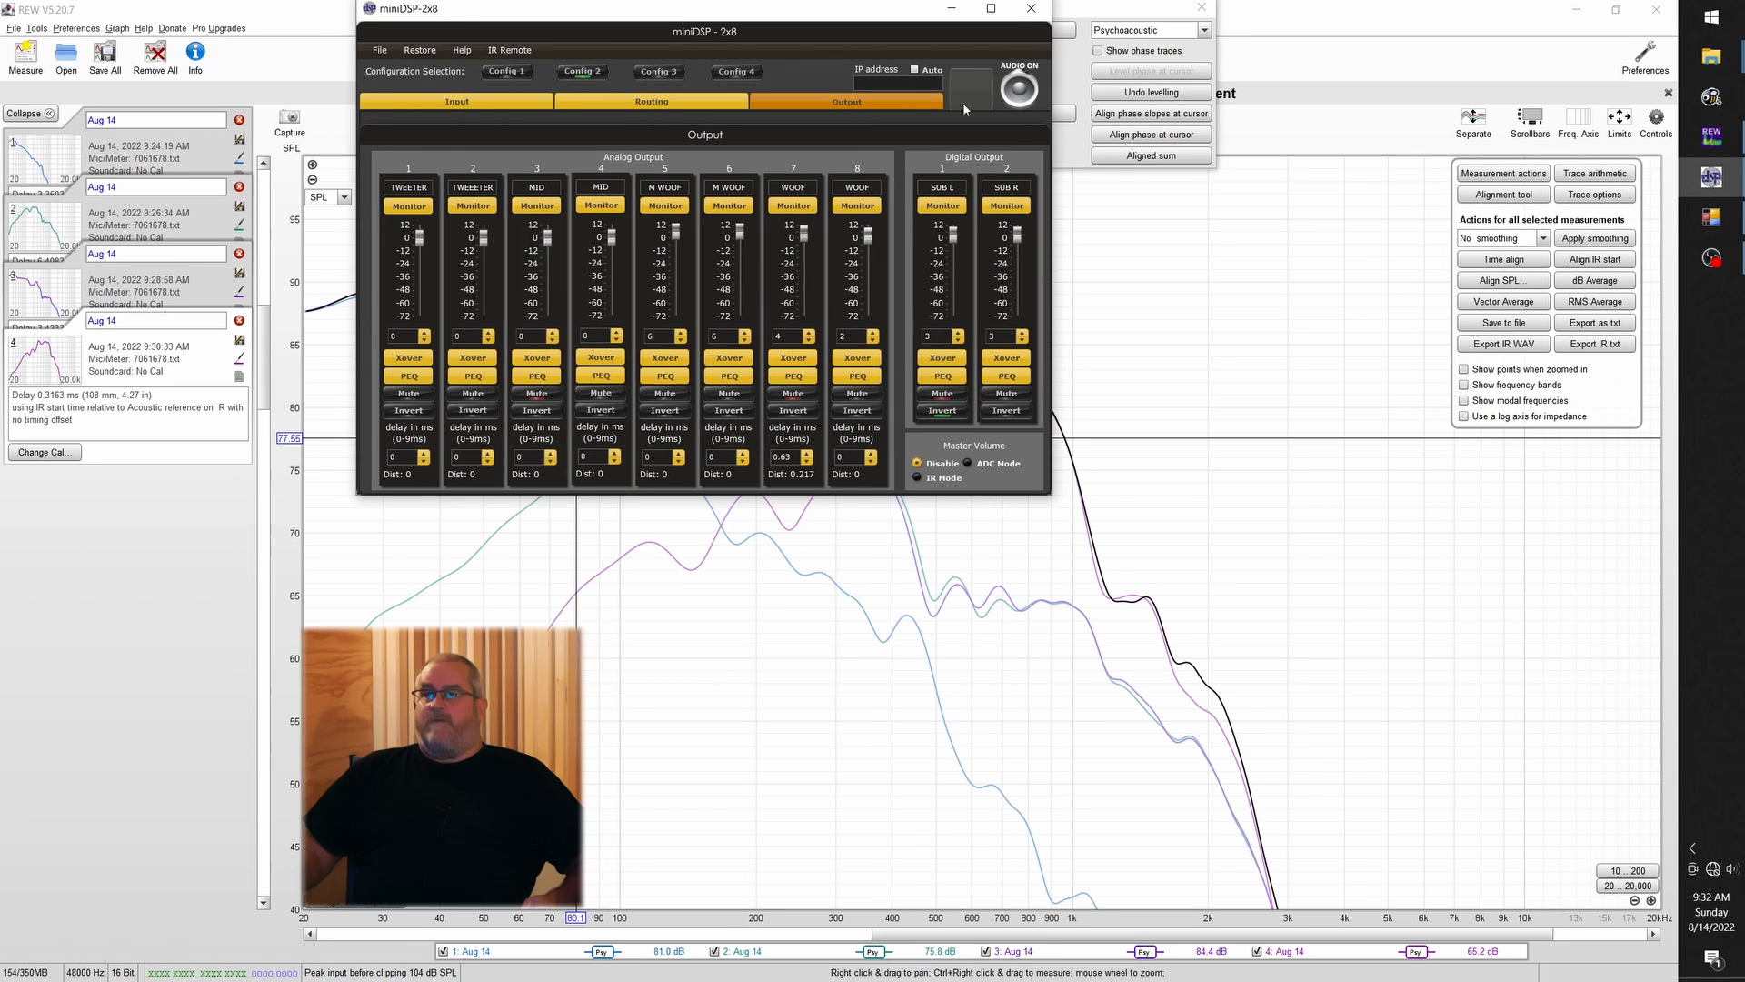
left_click(951, 11)
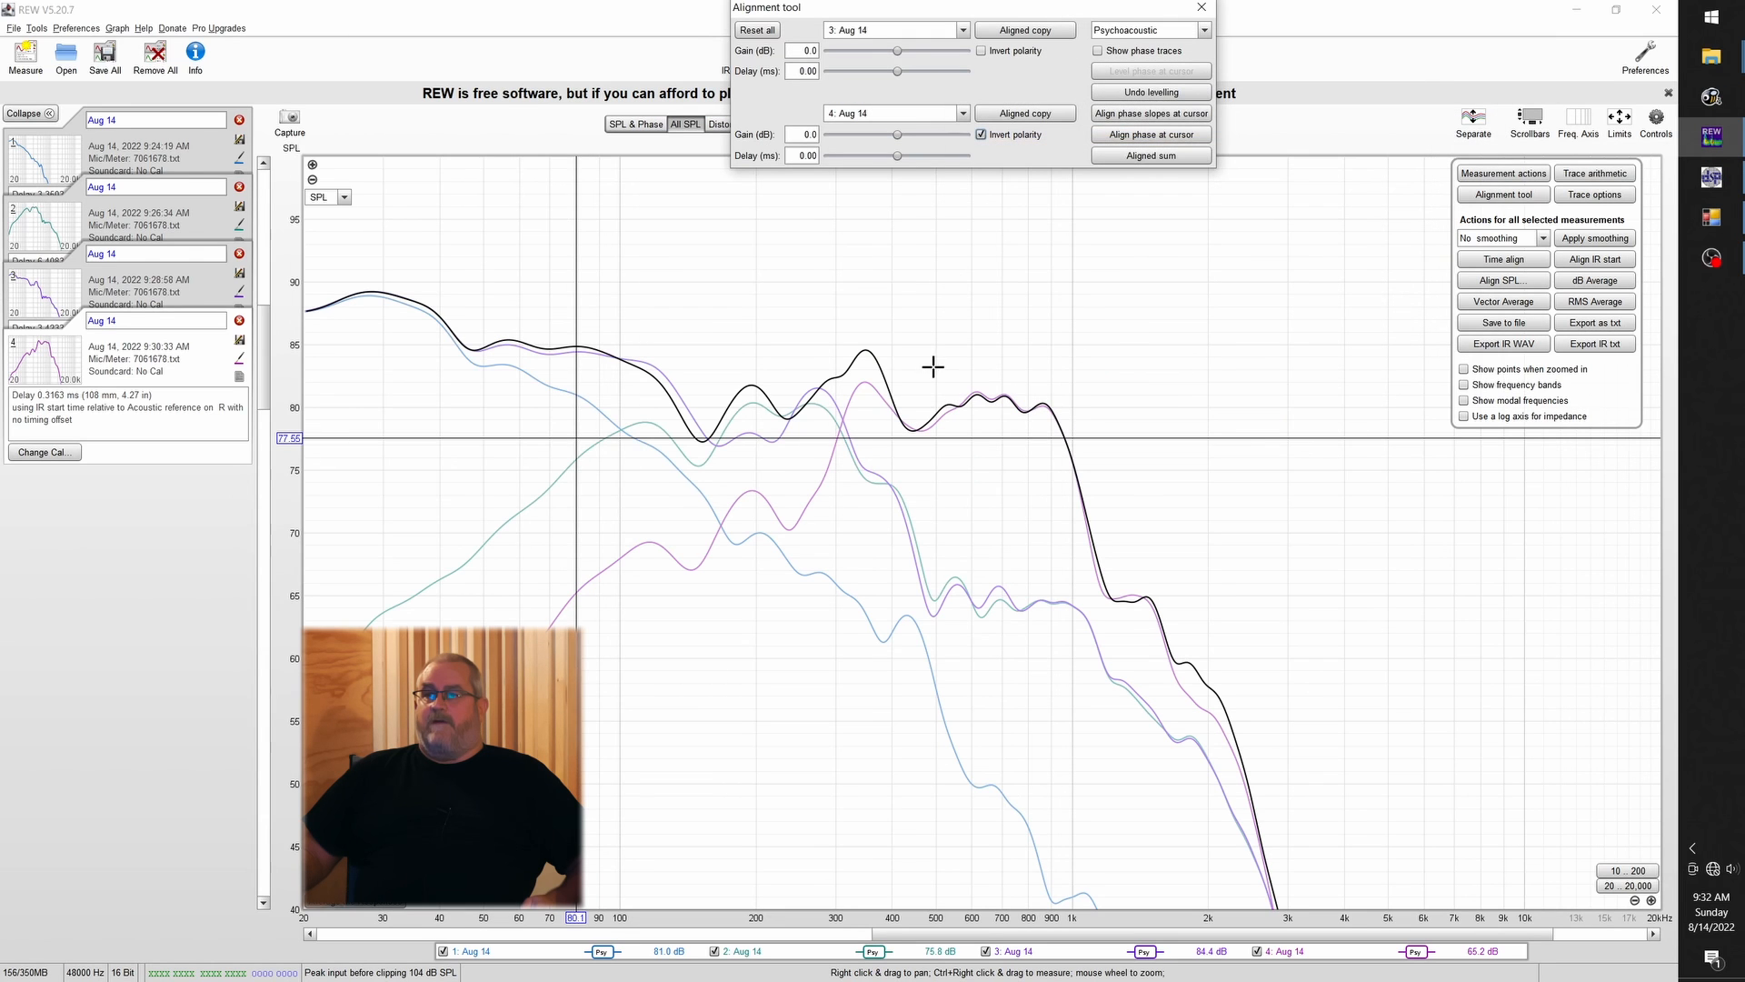
Place the graph cursor at about 300 Hz and align the phase of measurements 3 and 4 there
left_click(835, 357)
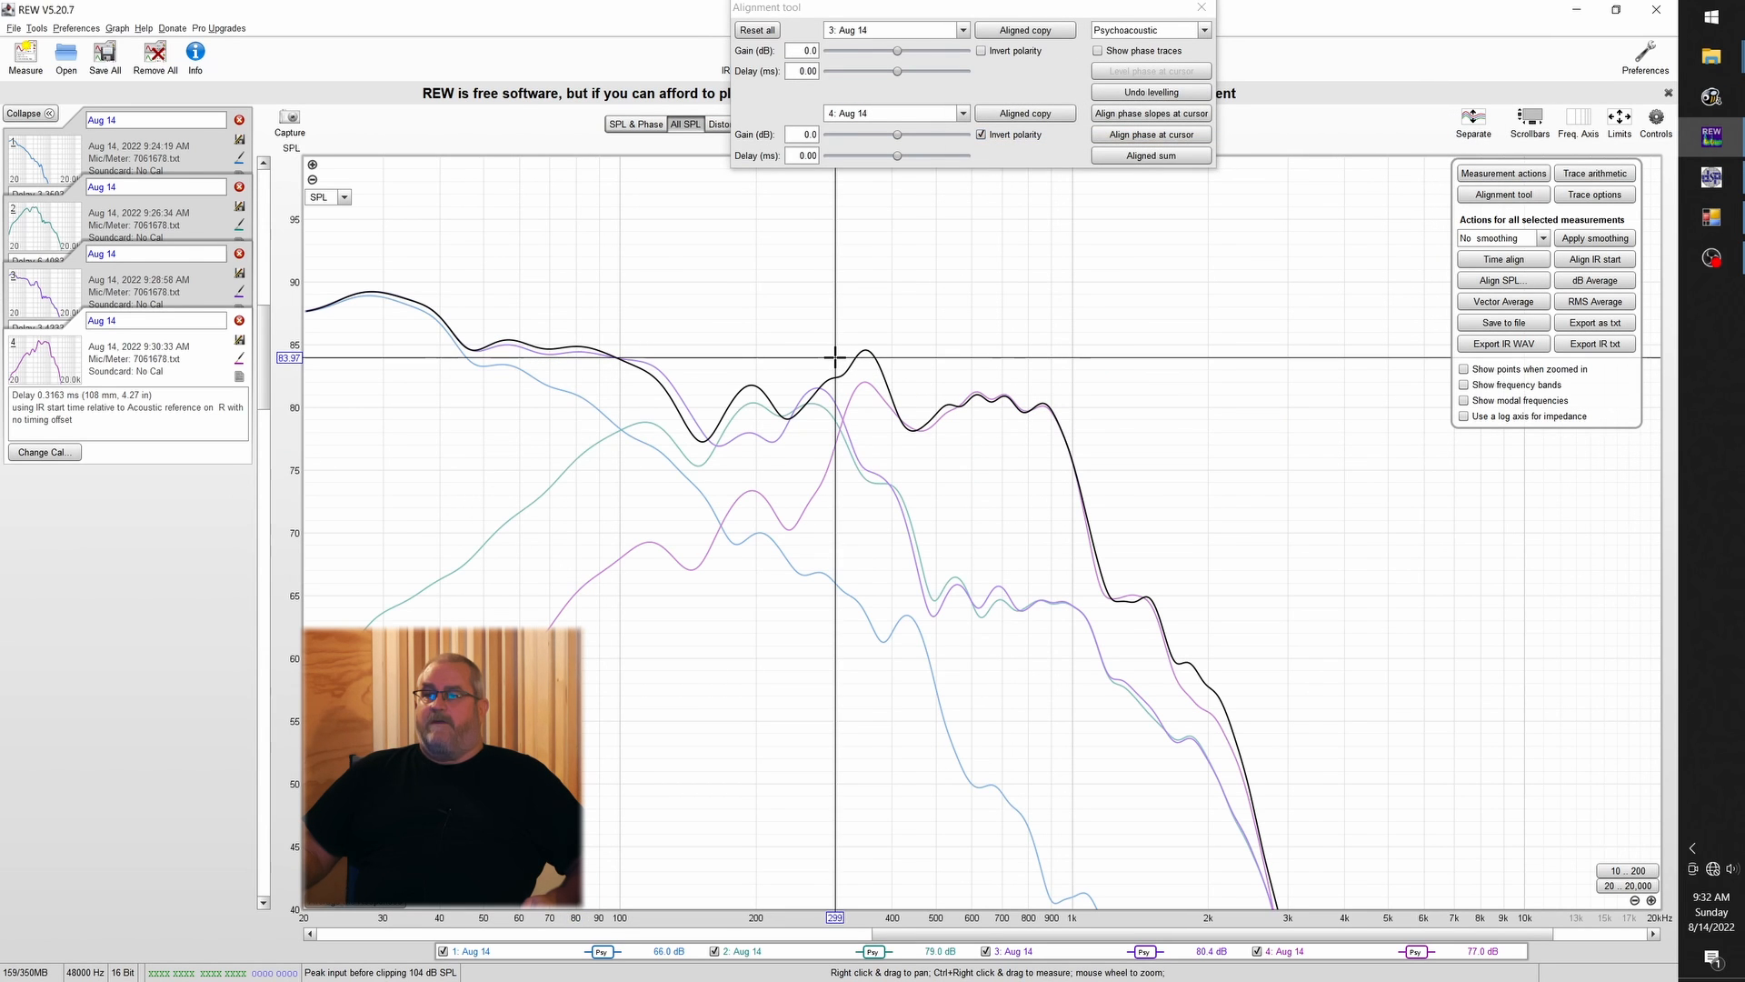
left_click(1157, 136)
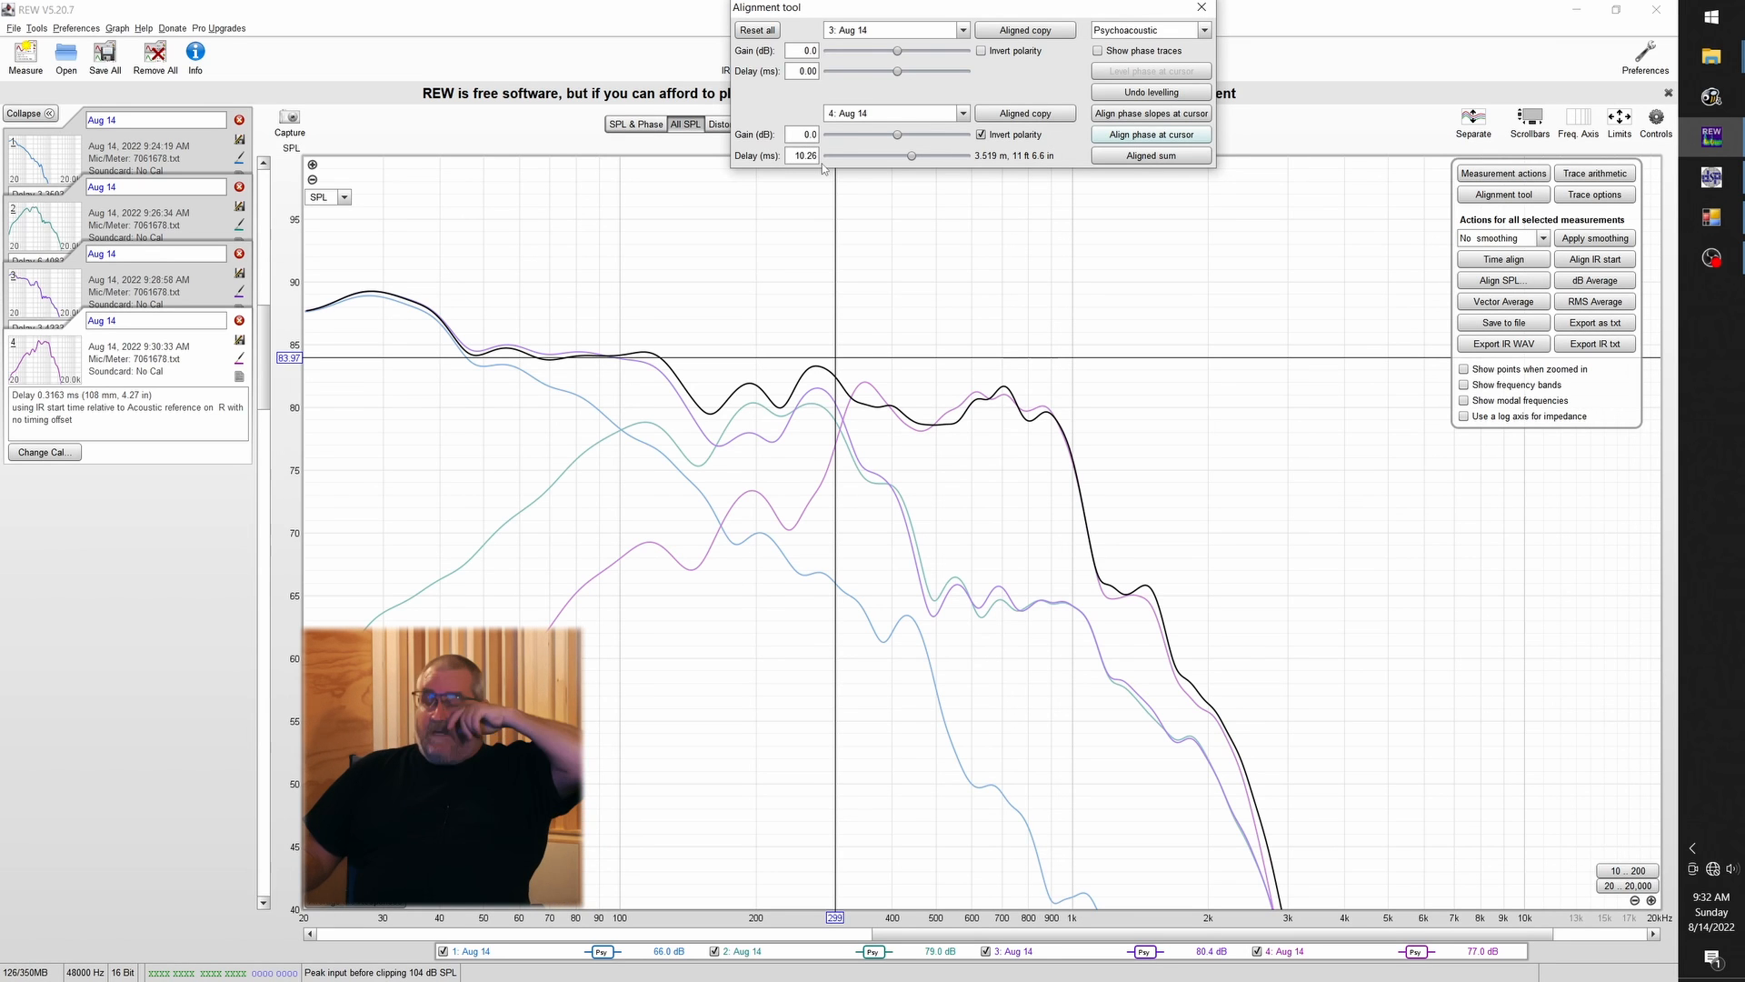
Try a 9 ms delay on the first M Woof output in the miniDSP, reset it to 0, and return to REW
left_click(1711, 177)
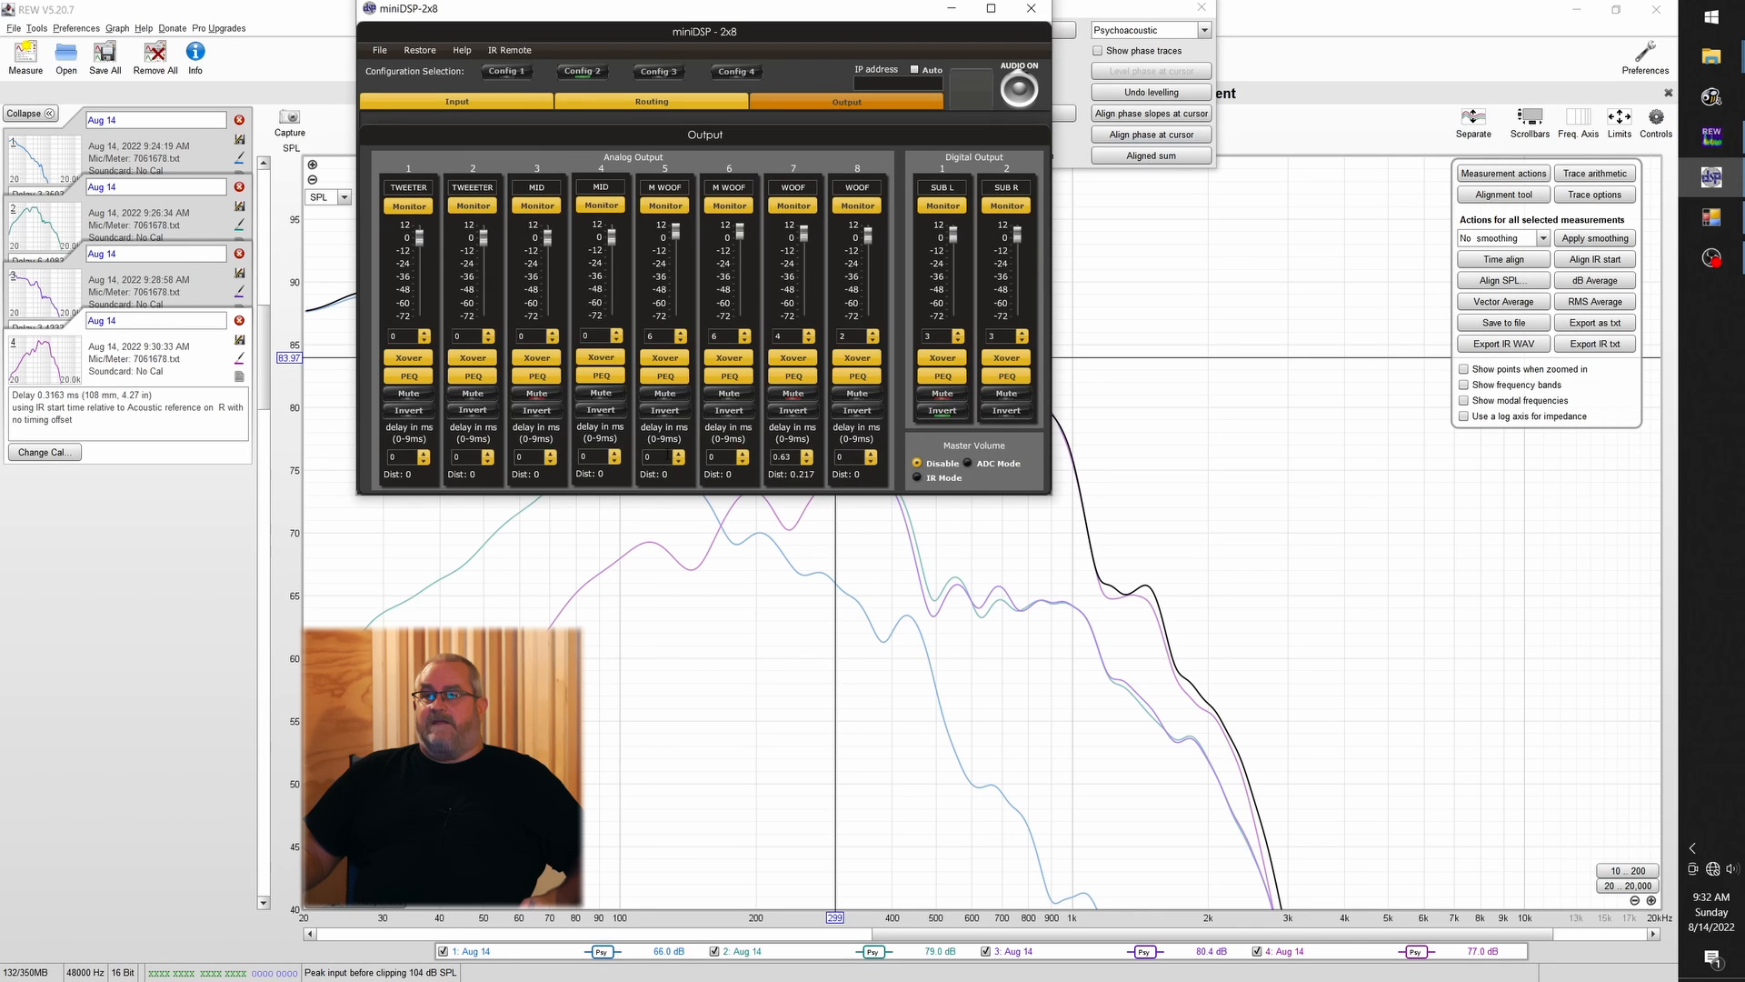
double_click(671, 456)
type("9")
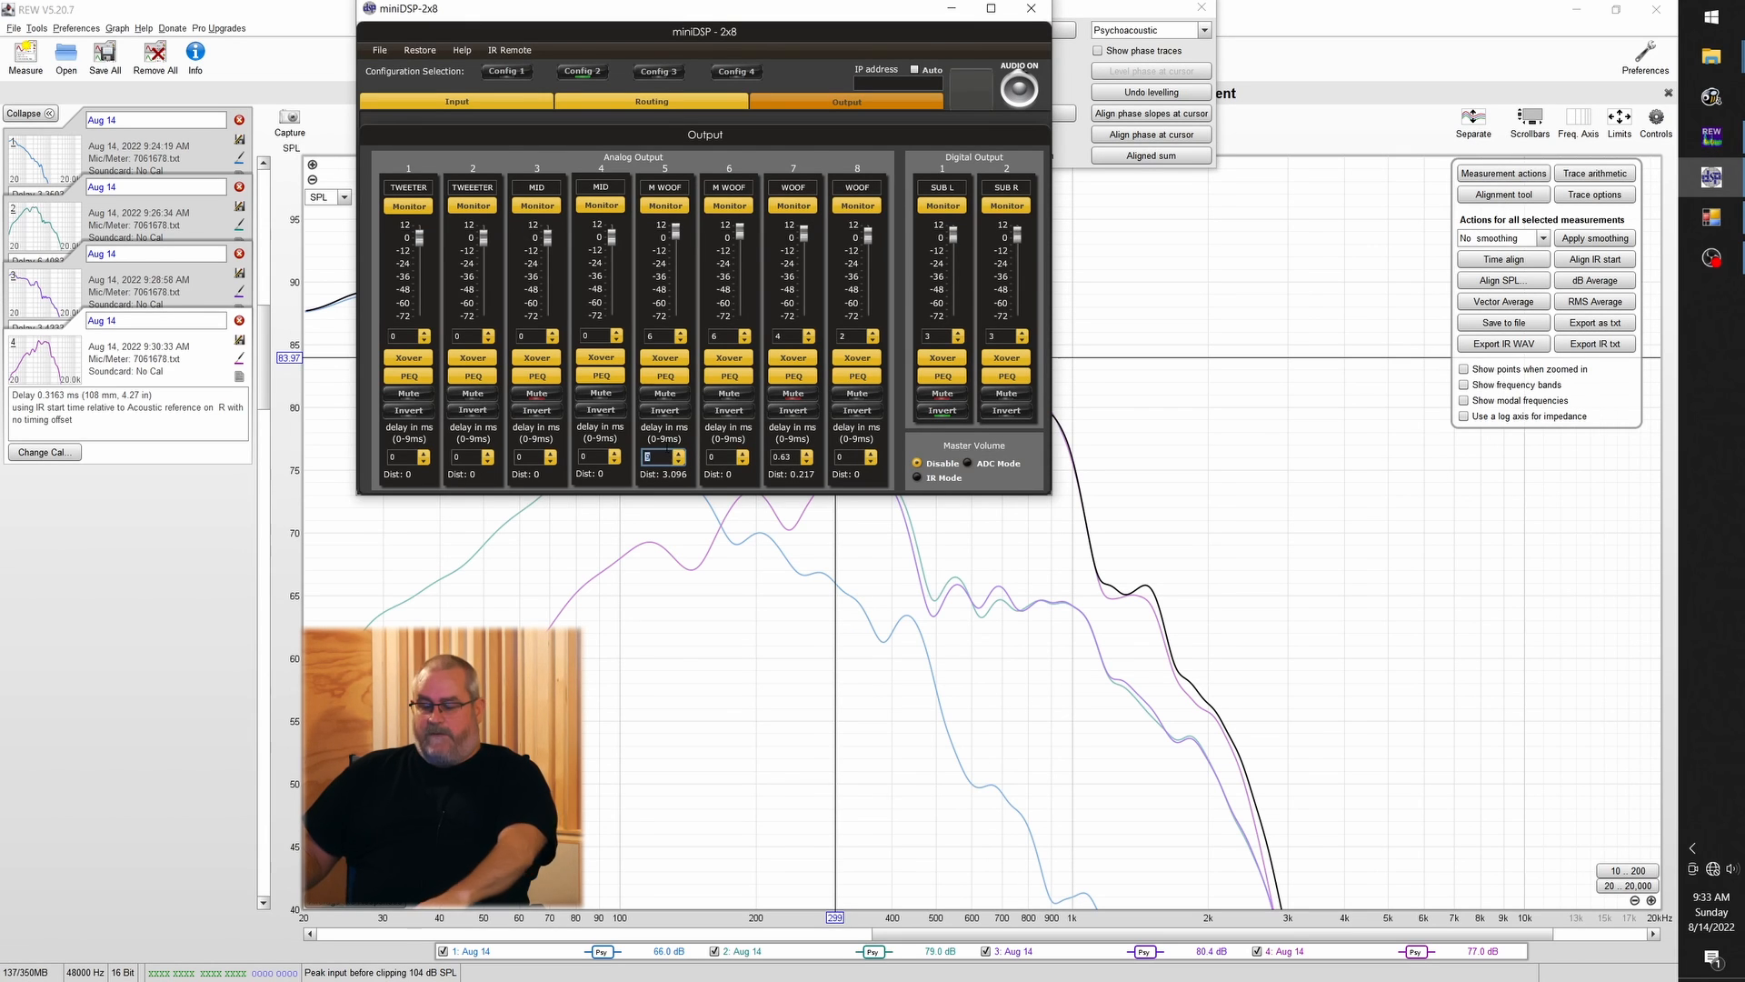
type("0")
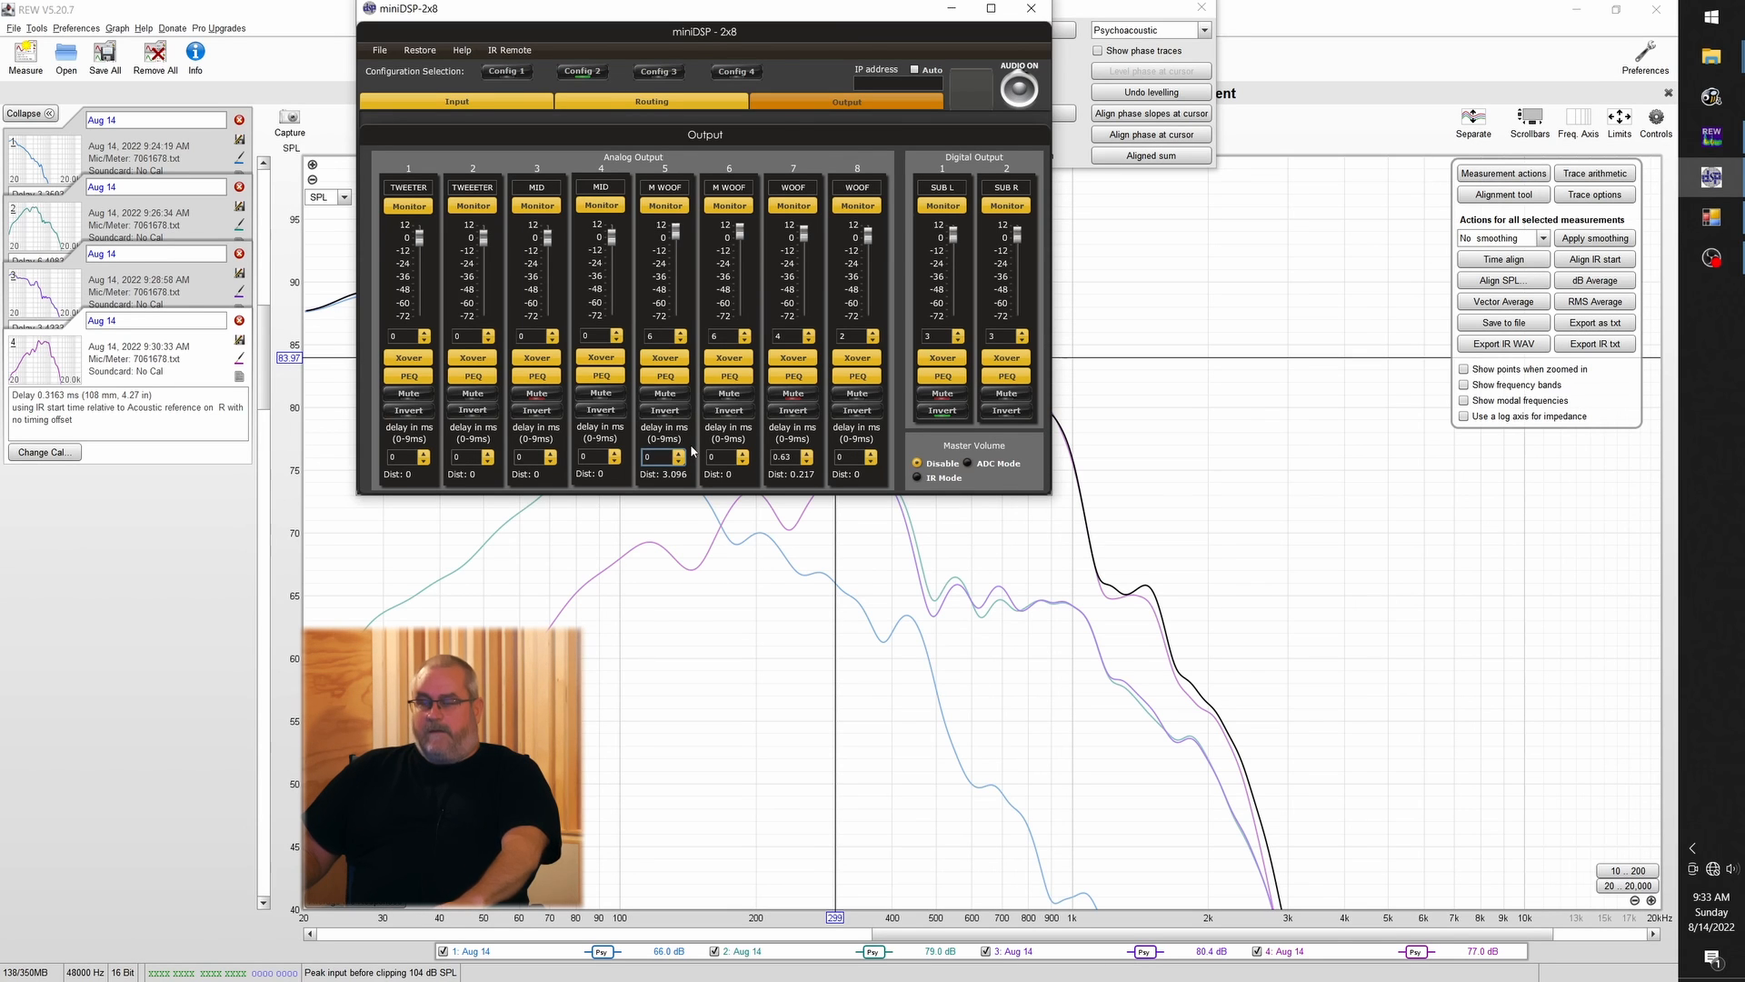
left_click(951, 13)
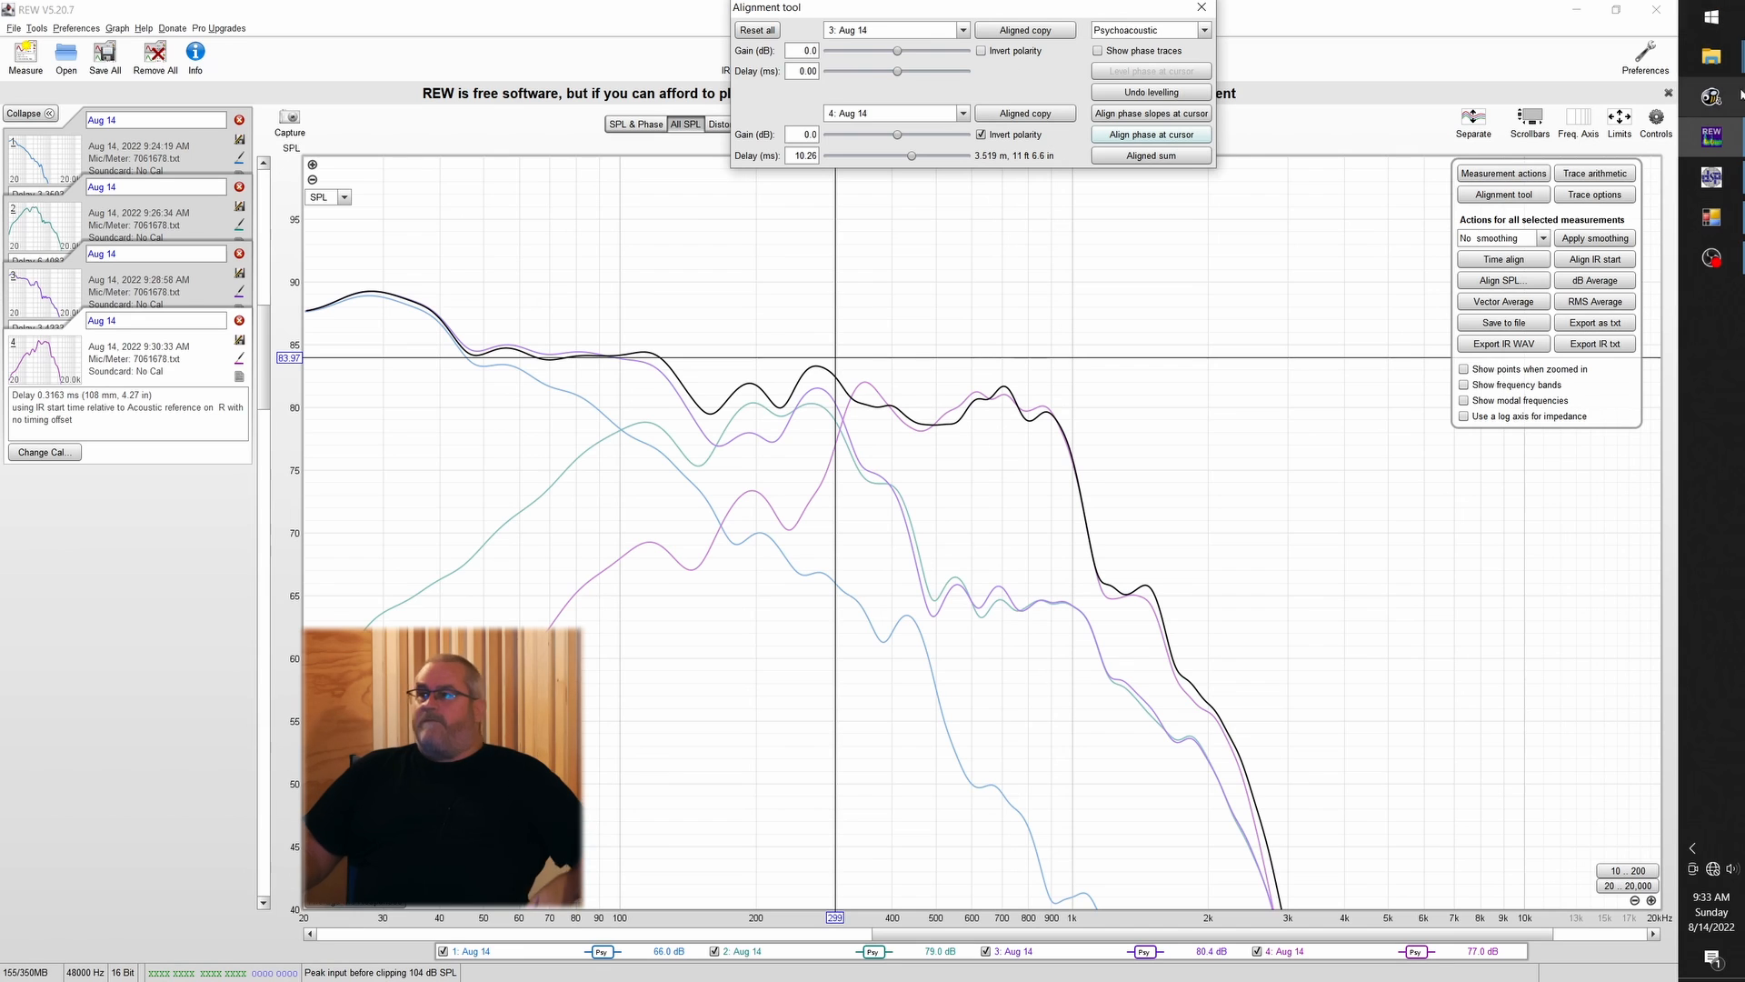
Check channel 7's crossover in the miniDSP and set output channel 5's high-pass filter type to BW 12dB/oct
left_click(1712, 177)
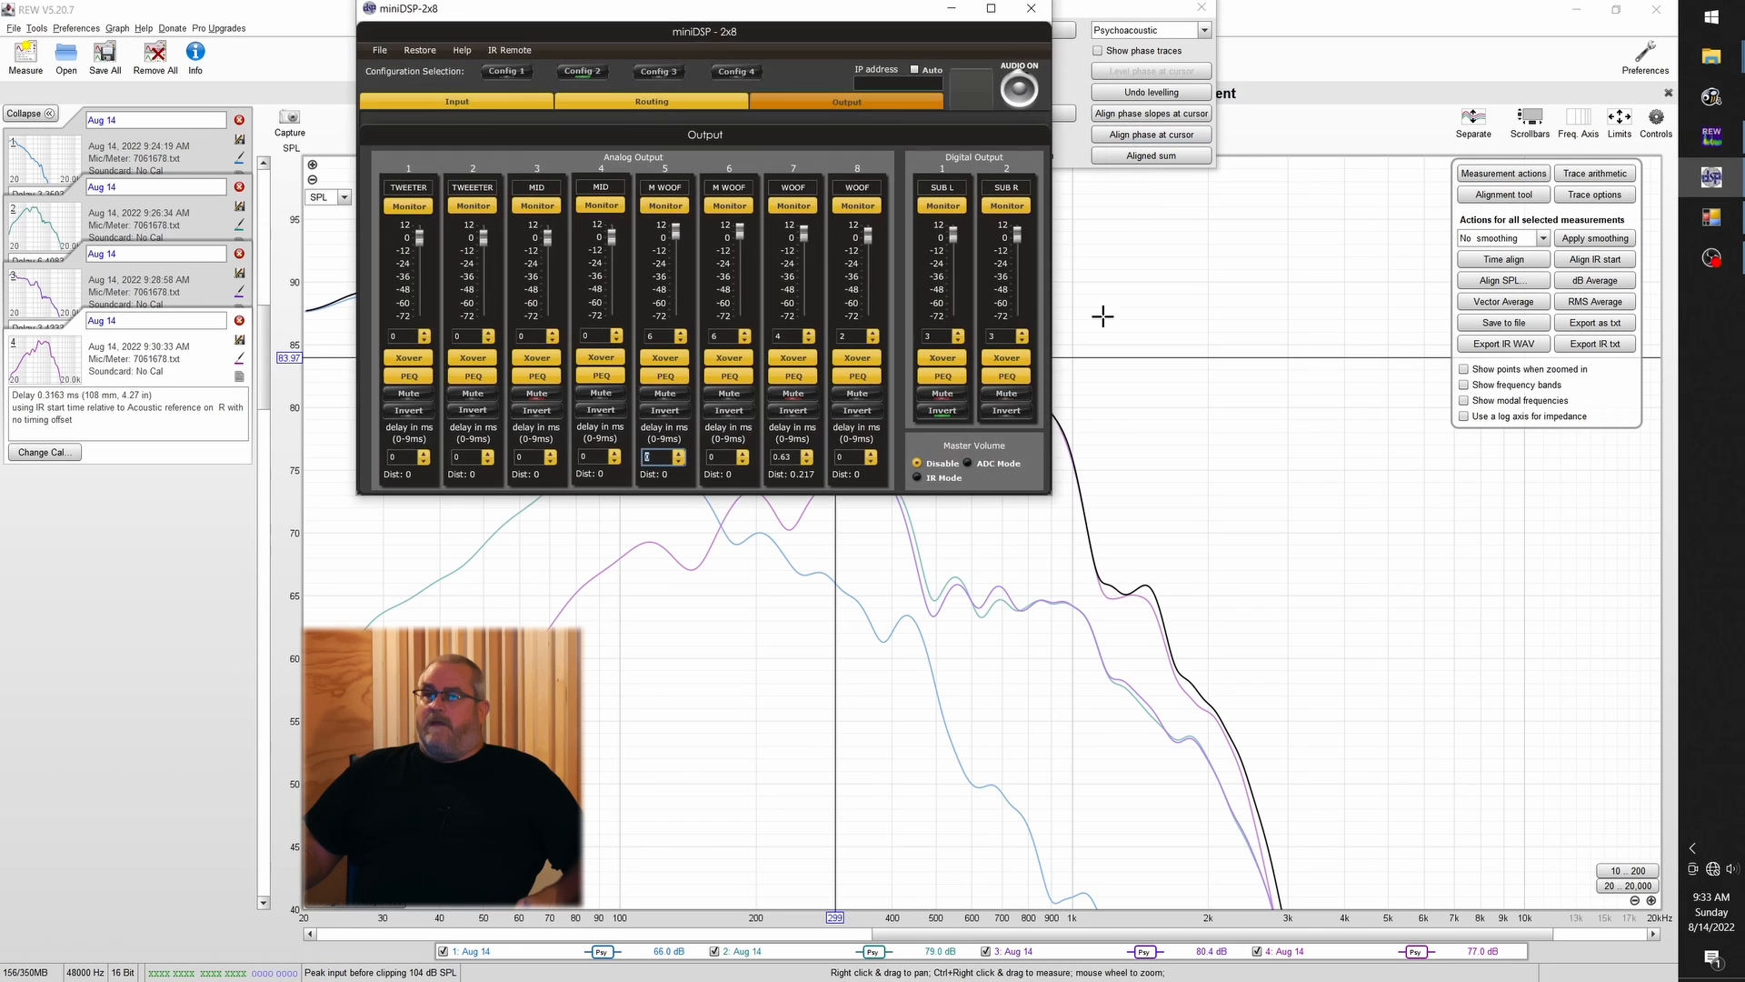
left_click(791, 359)
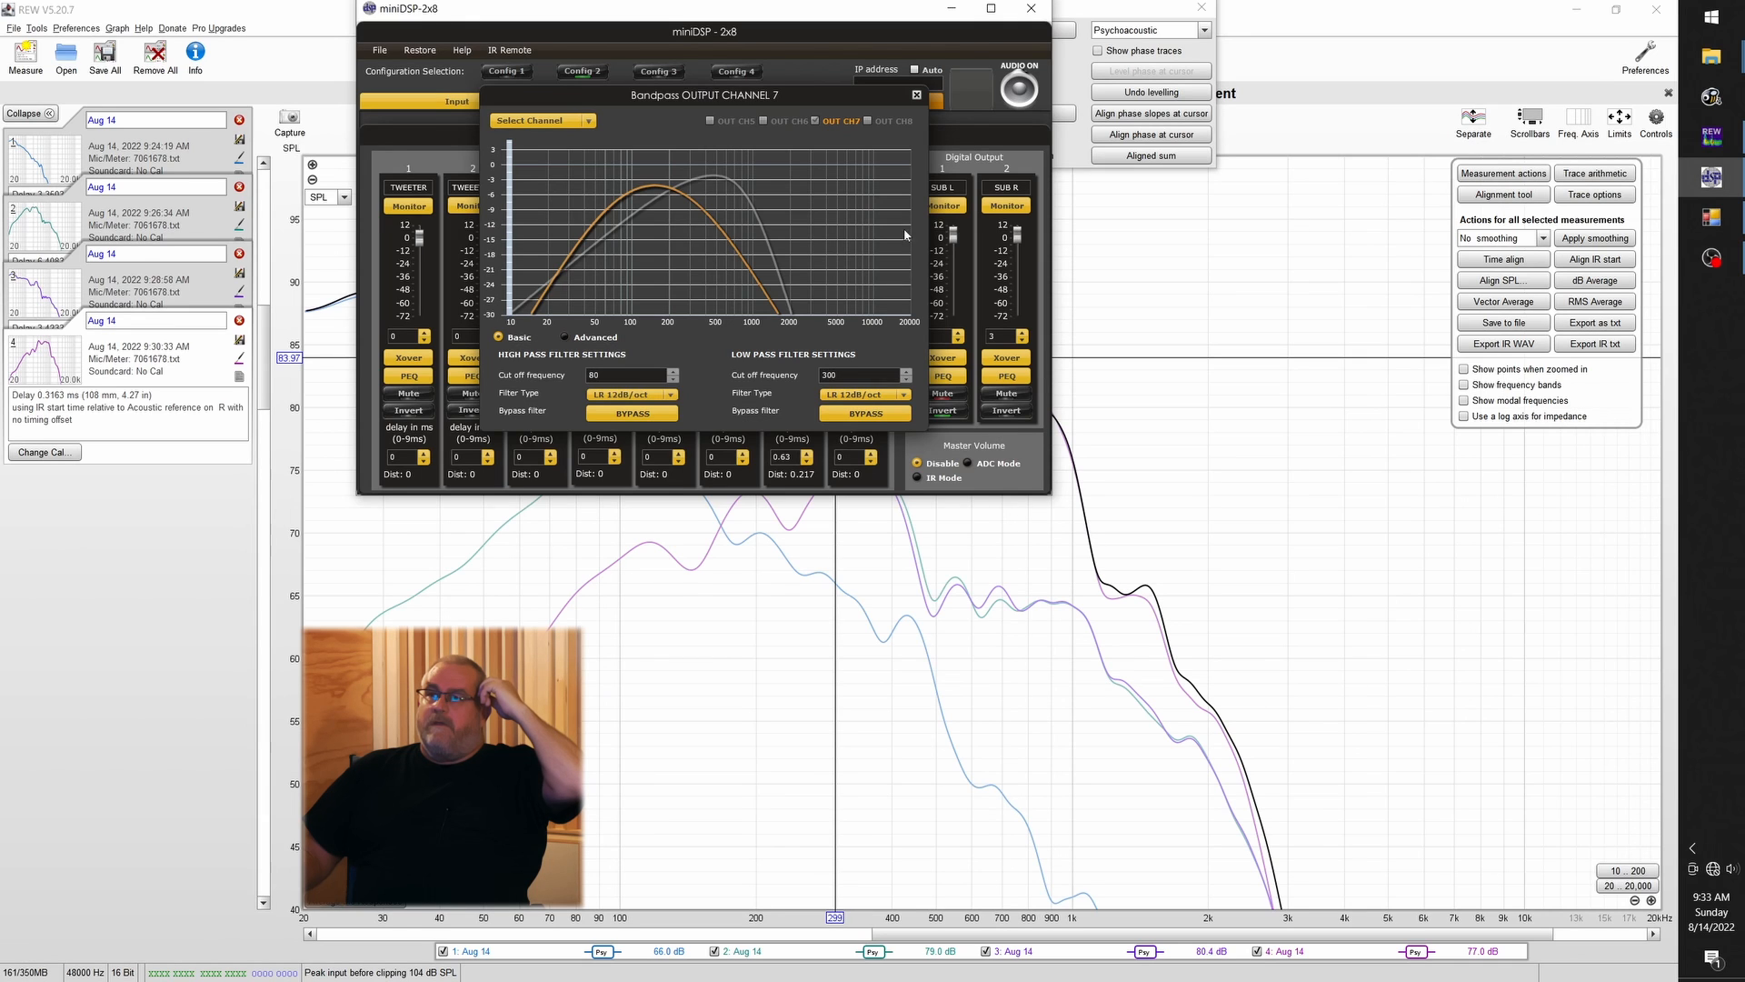
left_click(914, 97)
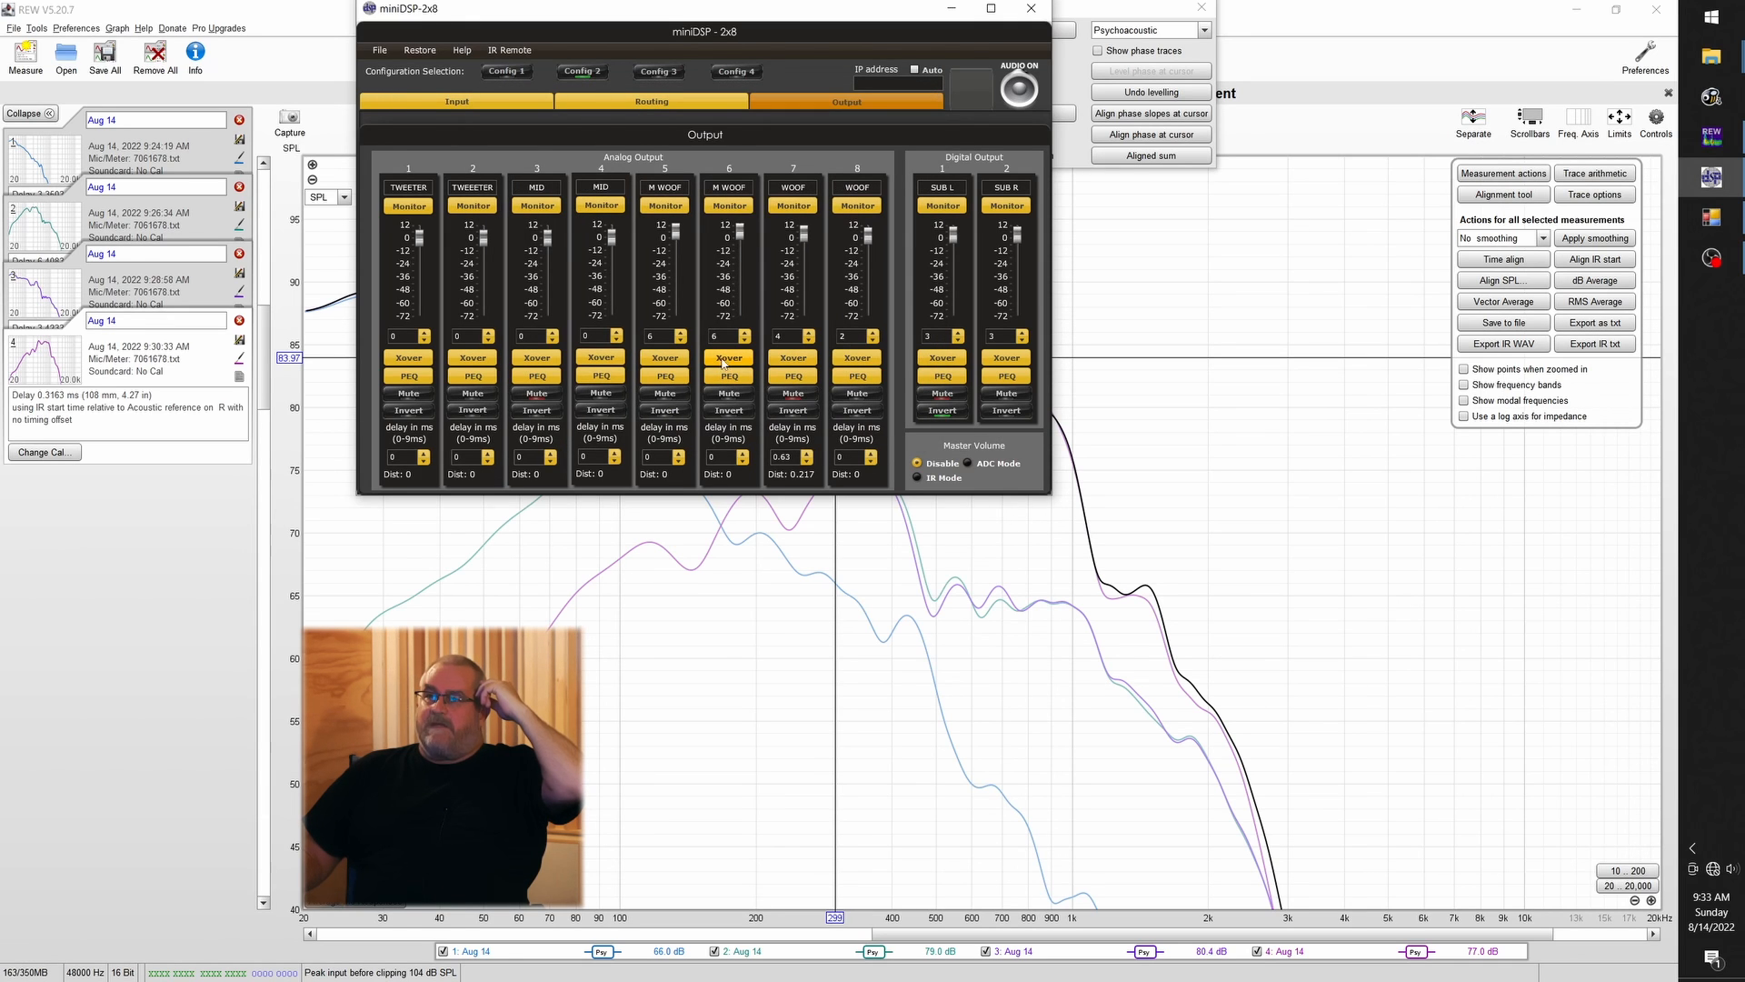
left_click(664, 359)
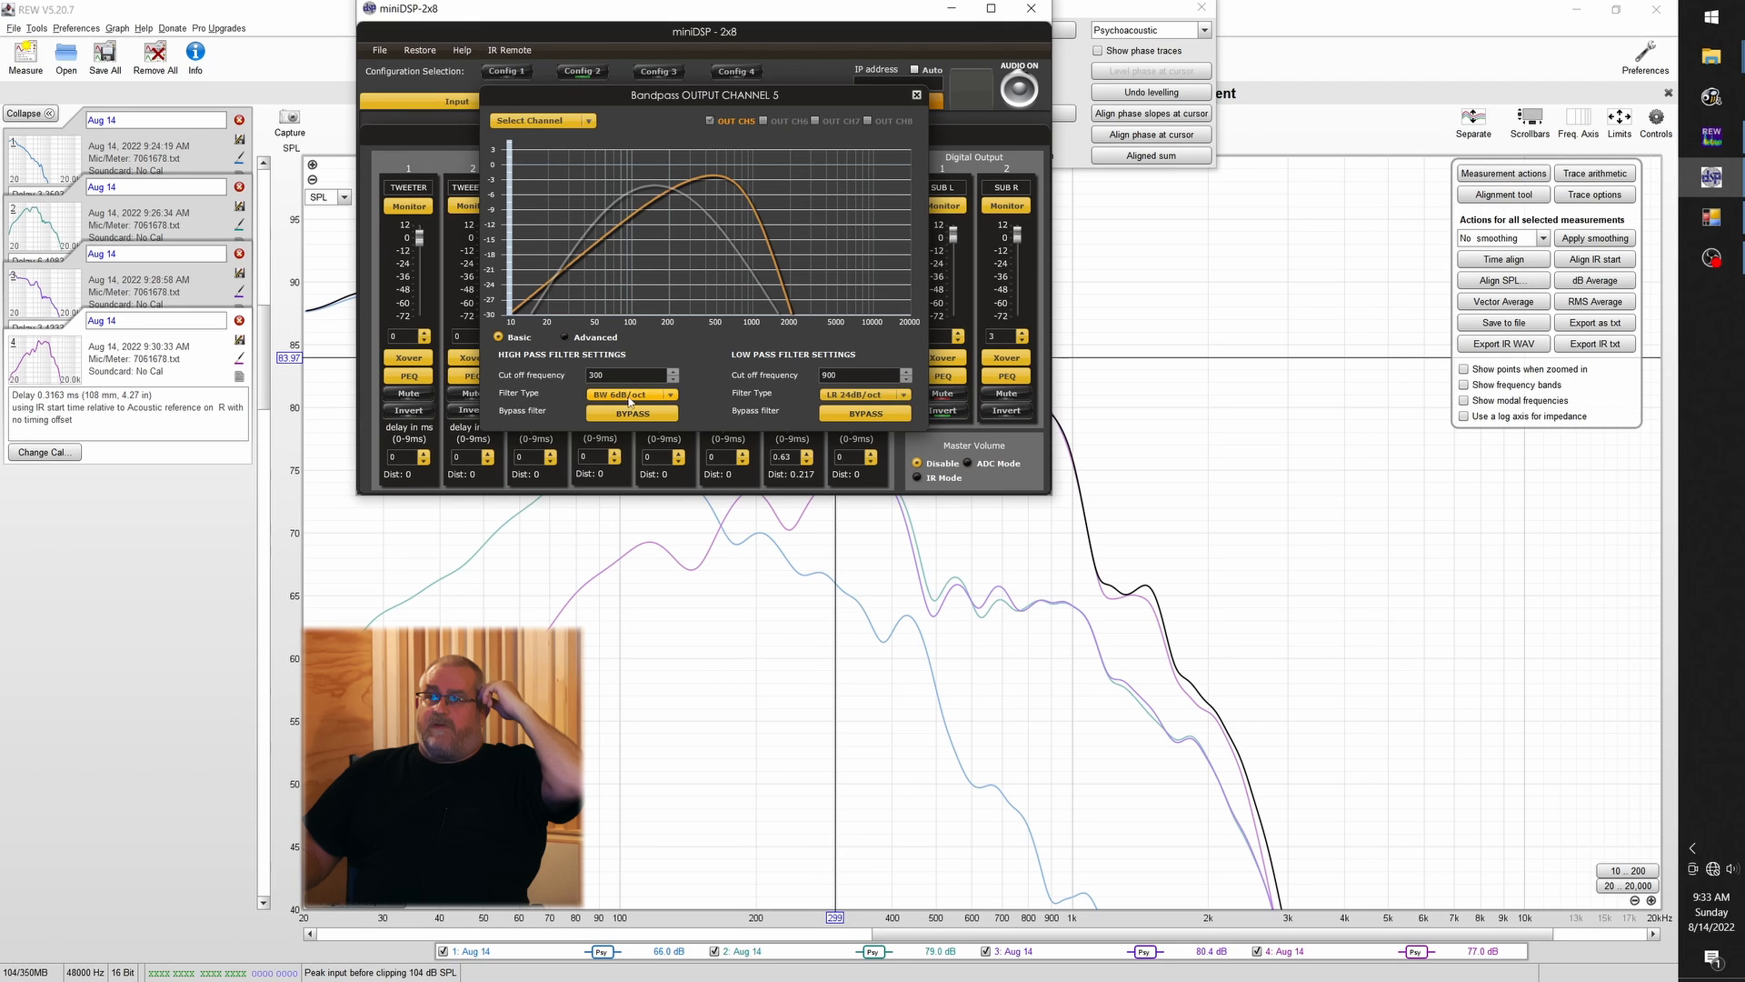
left_click(672, 397)
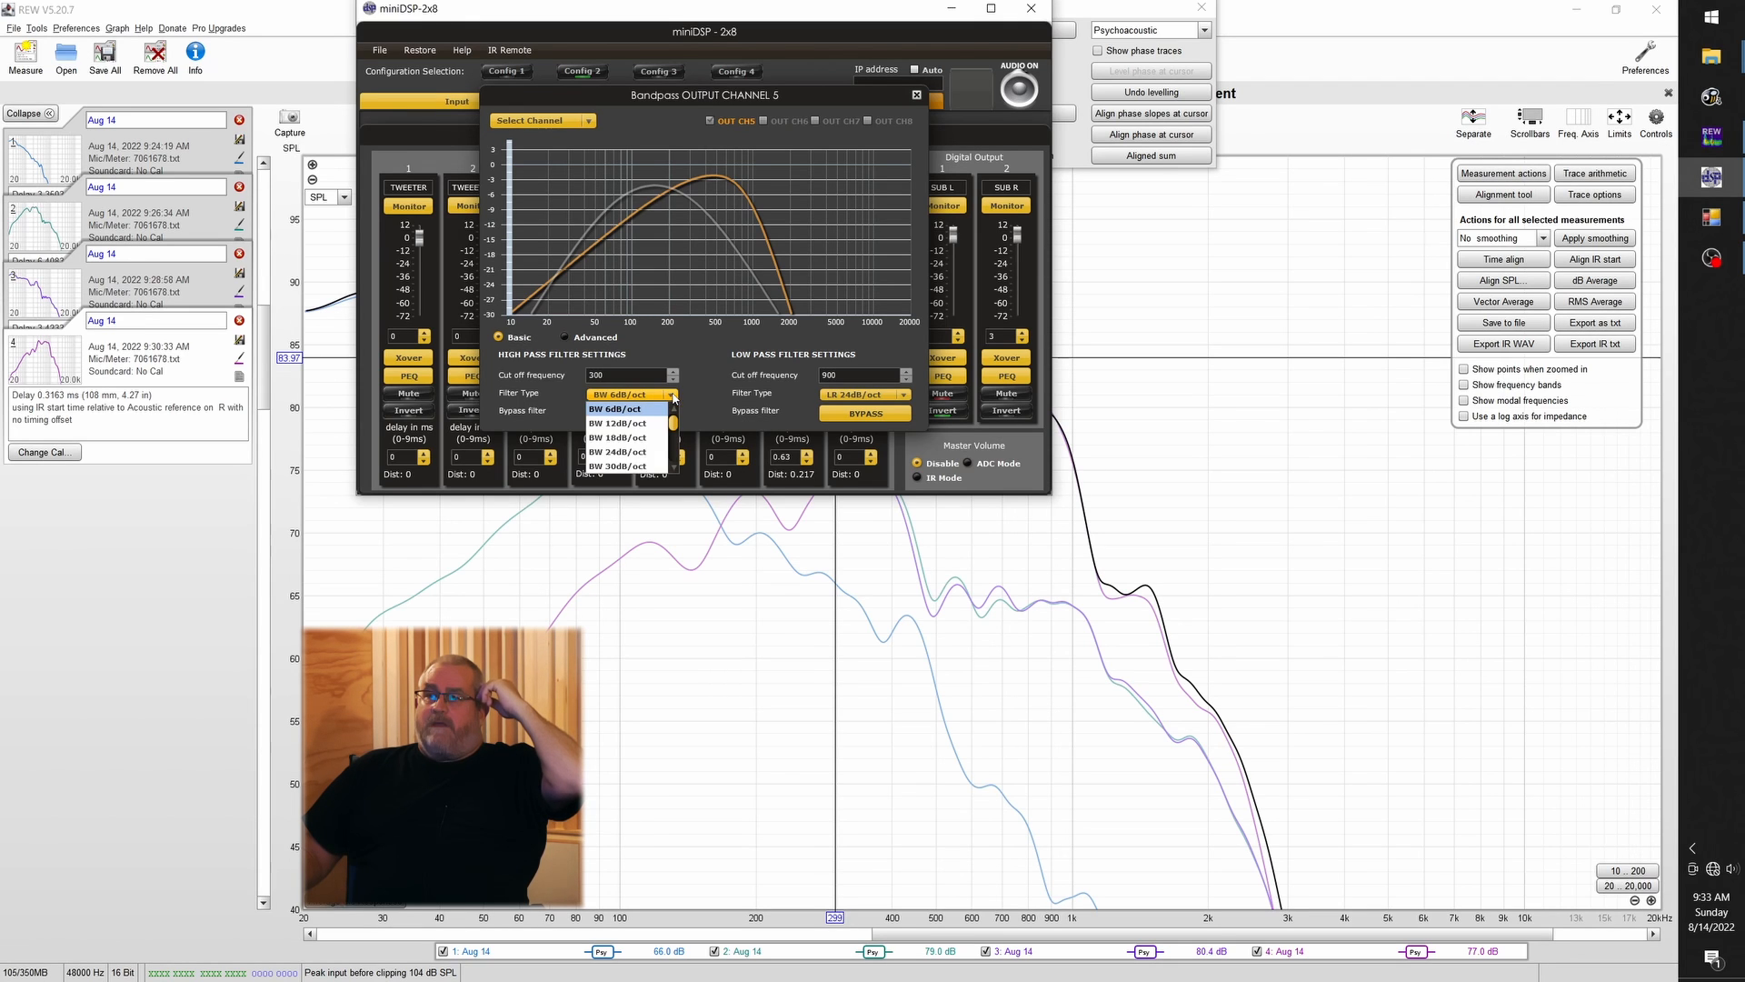
left_click(626, 423)
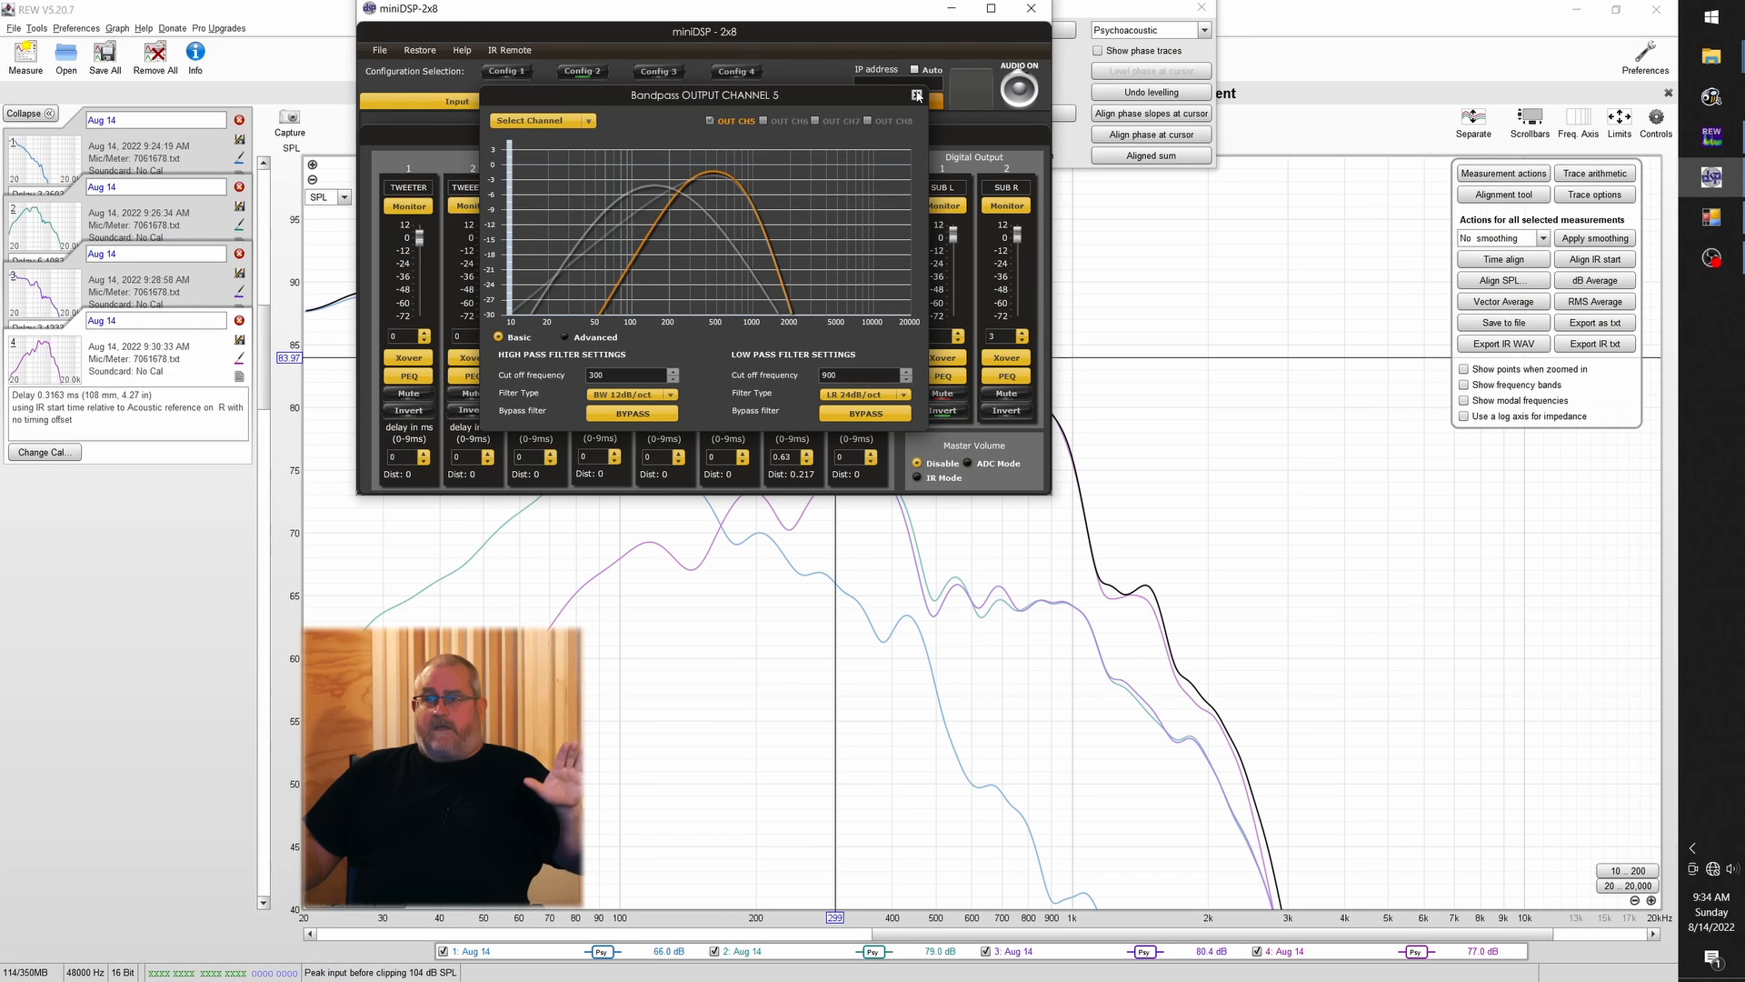
left_click(917, 95)
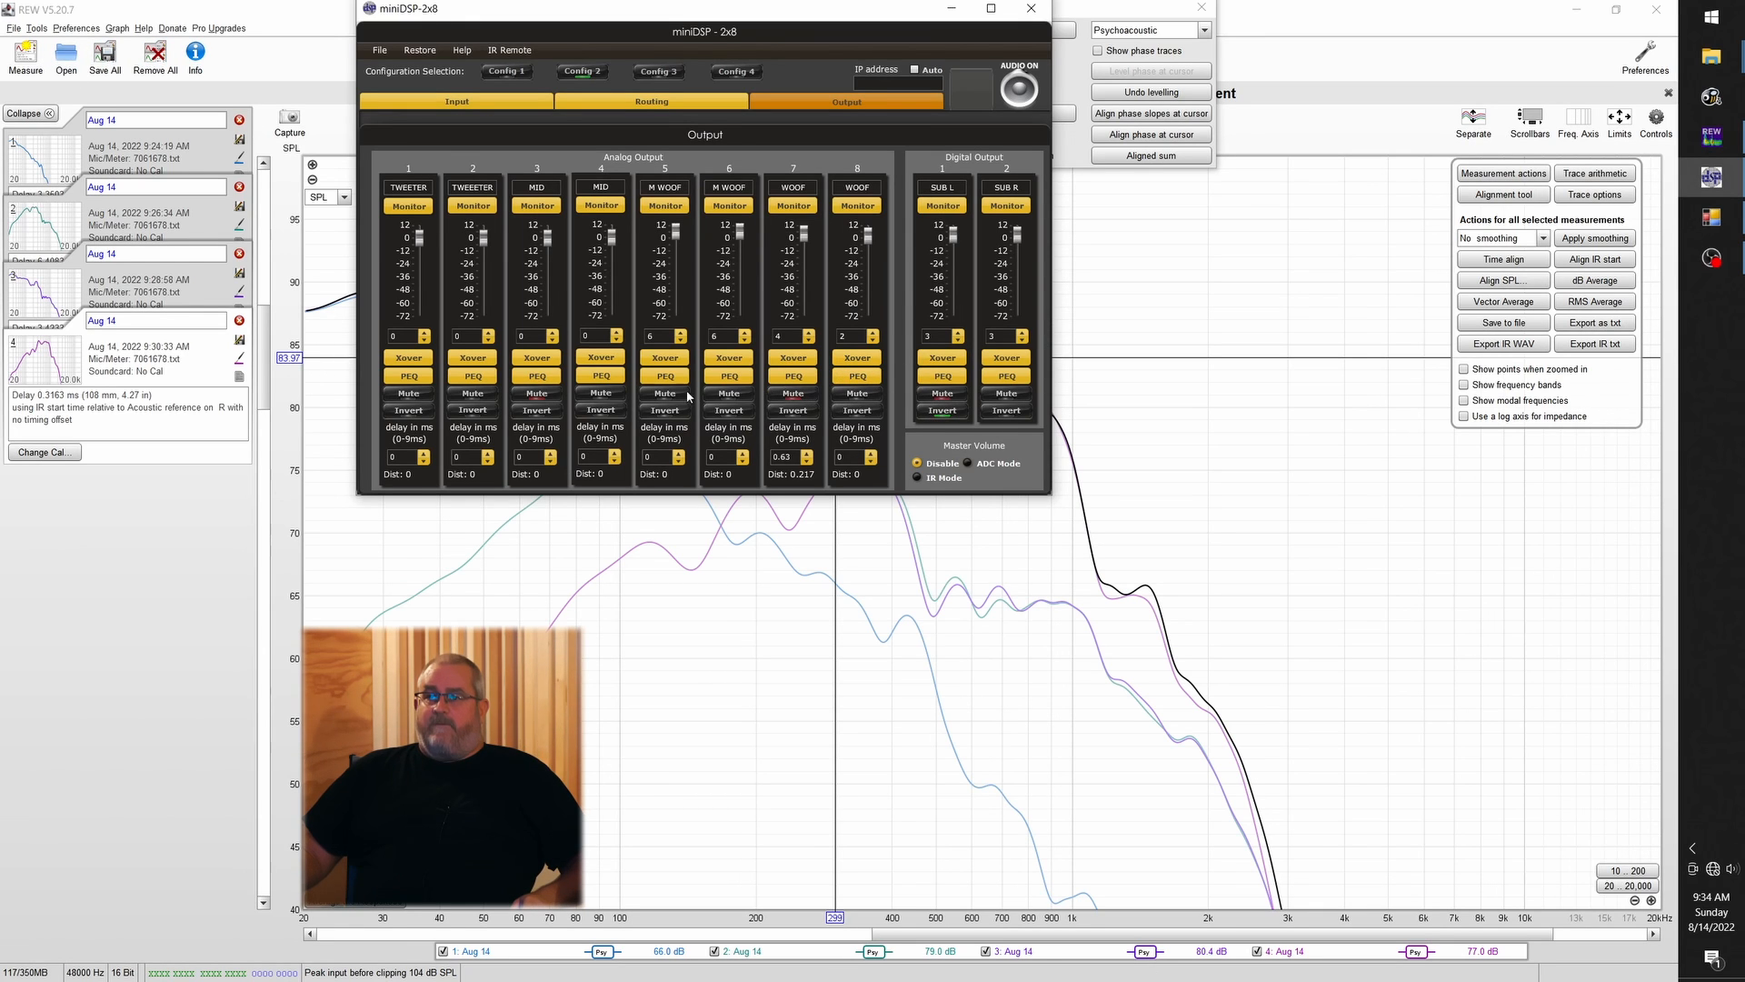
Sweep the mid-woofer again in REW and delete its previous measurement 4
left_click(26, 56)
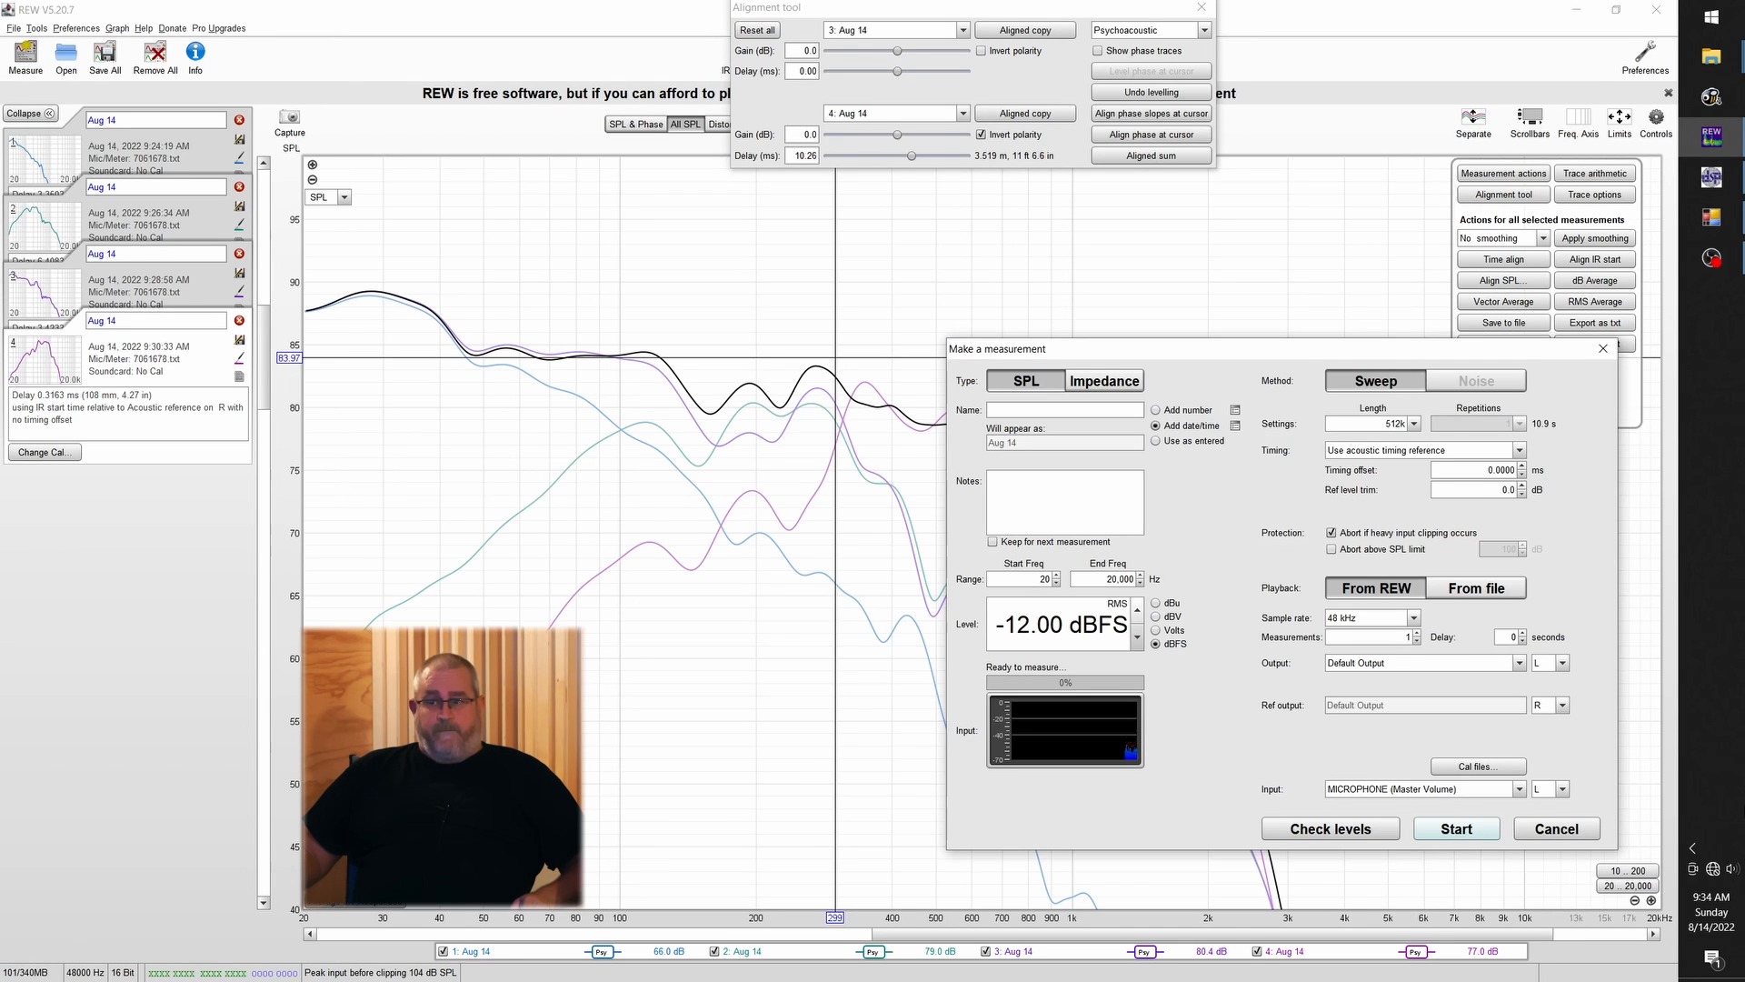
left_click(1455, 831)
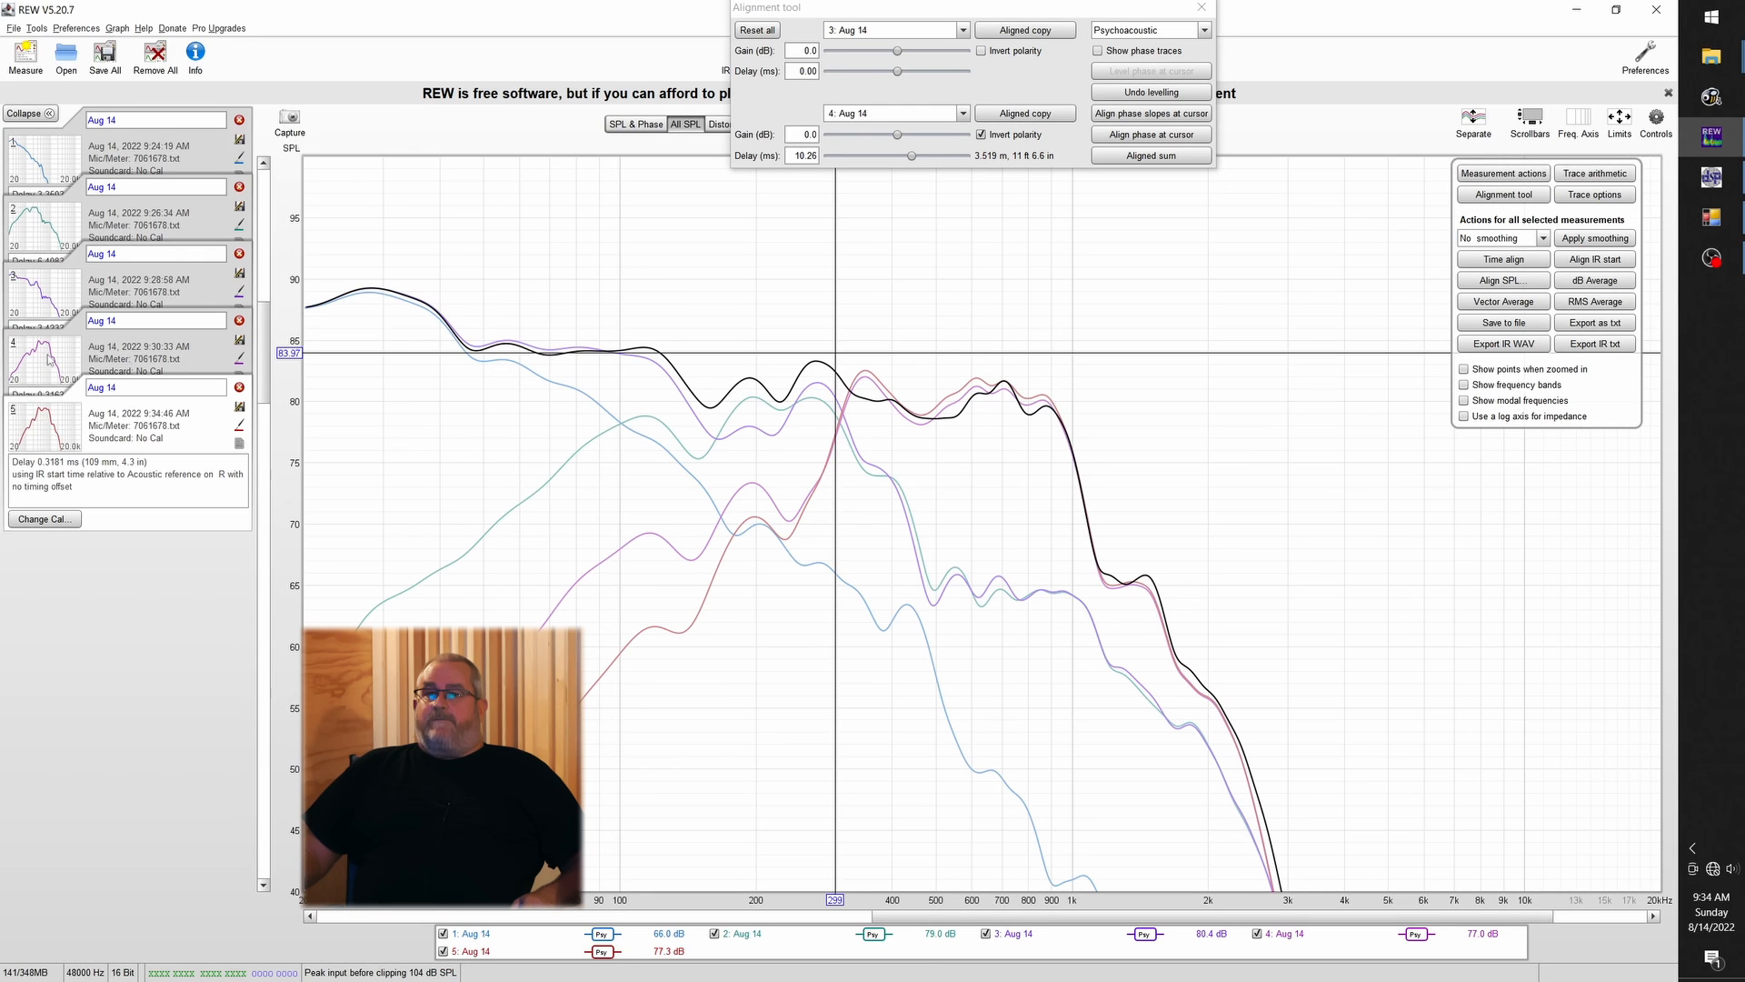
left_click(239, 320)
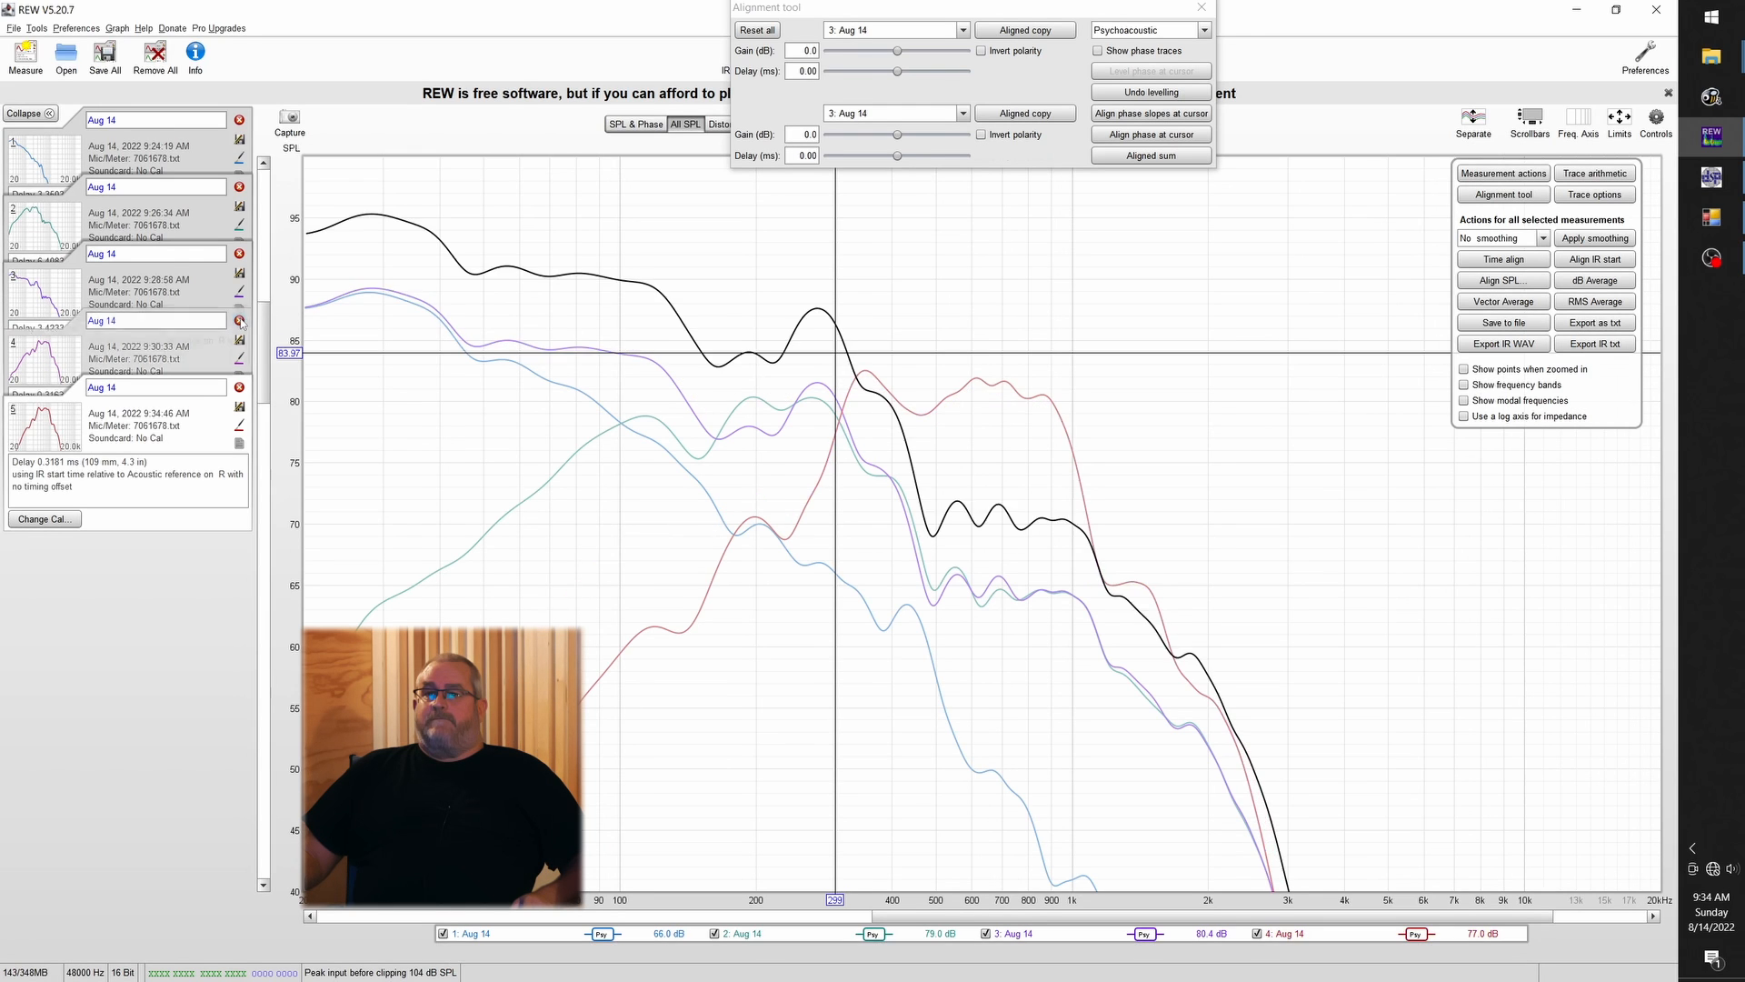
Choose the new measurement 4 as the Alignment tool's second trace, invert its polarity, and align the phase at the cursor
left_click(962, 114)
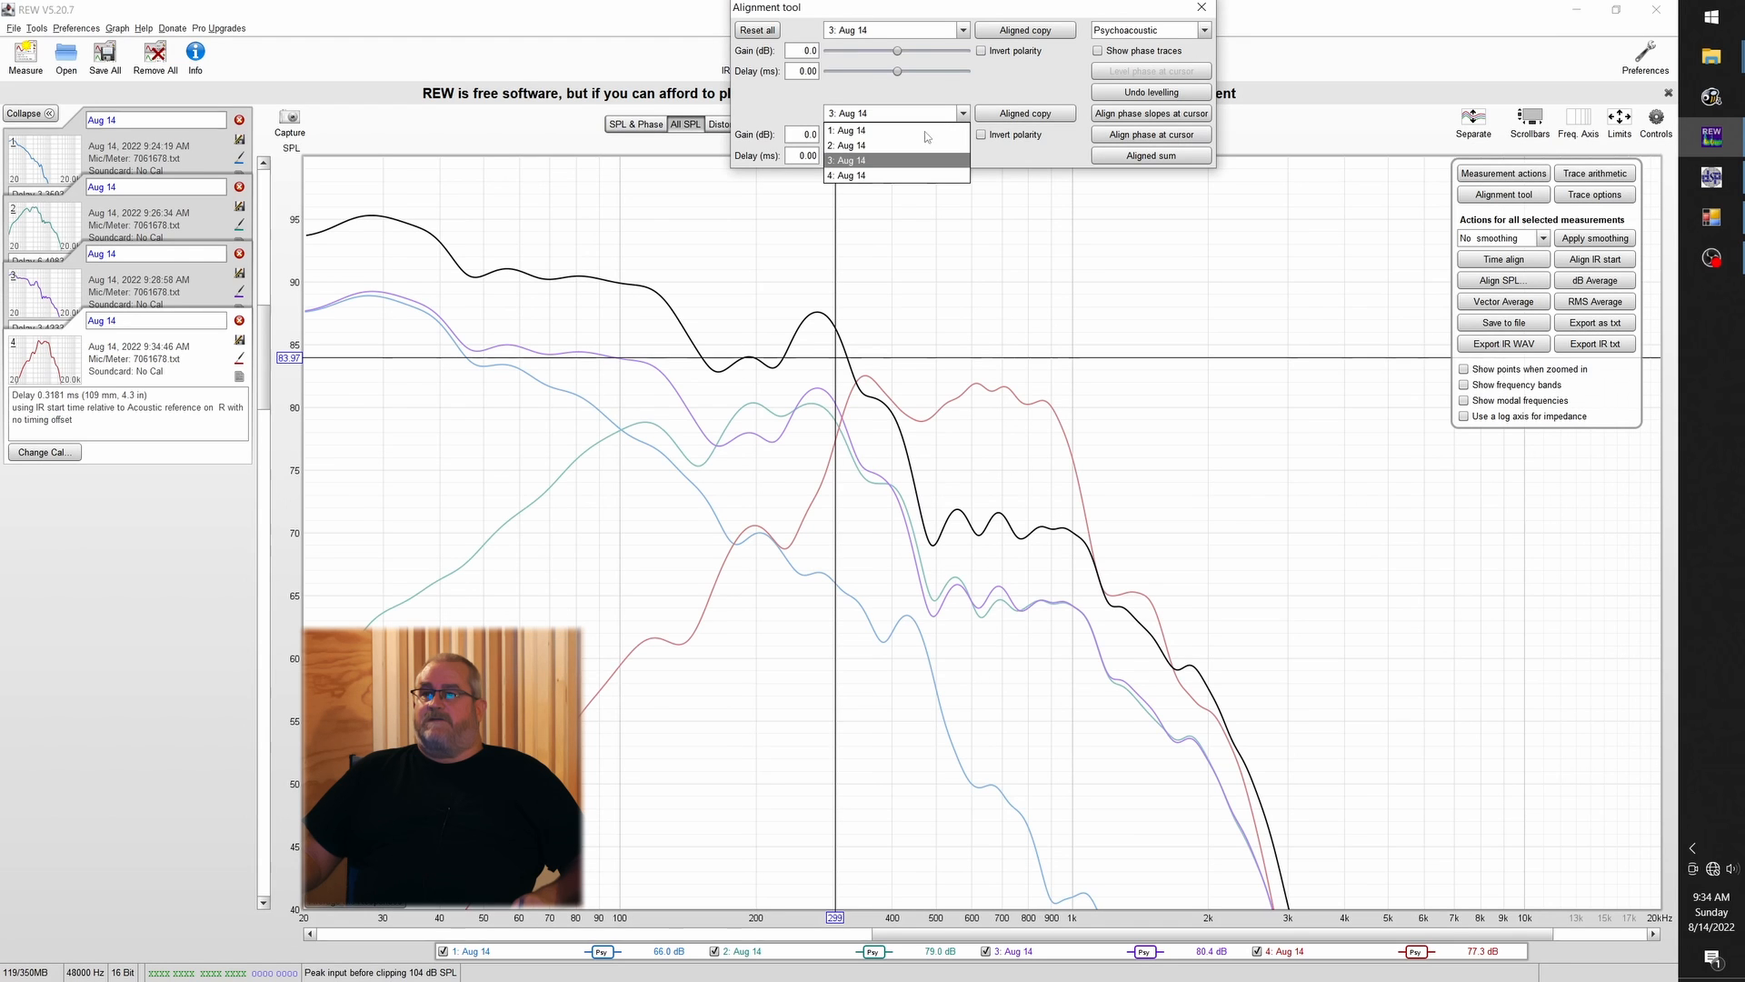
left_click(848, 177)
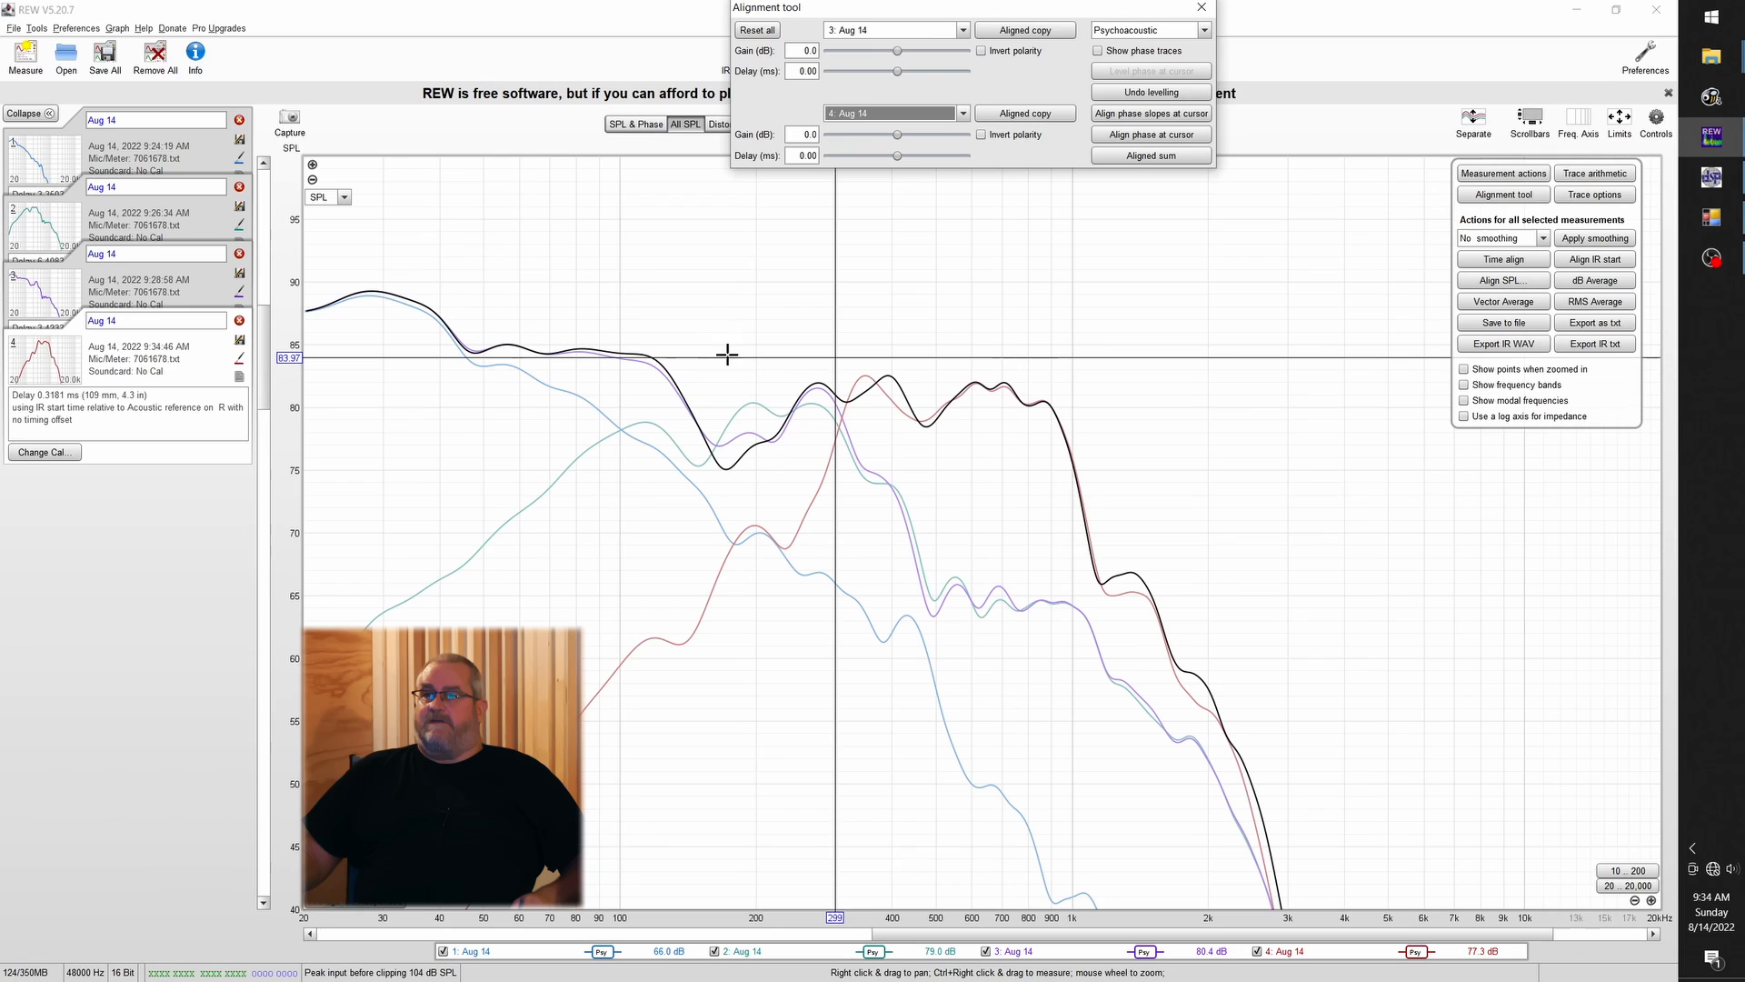
left_click(982, 135)
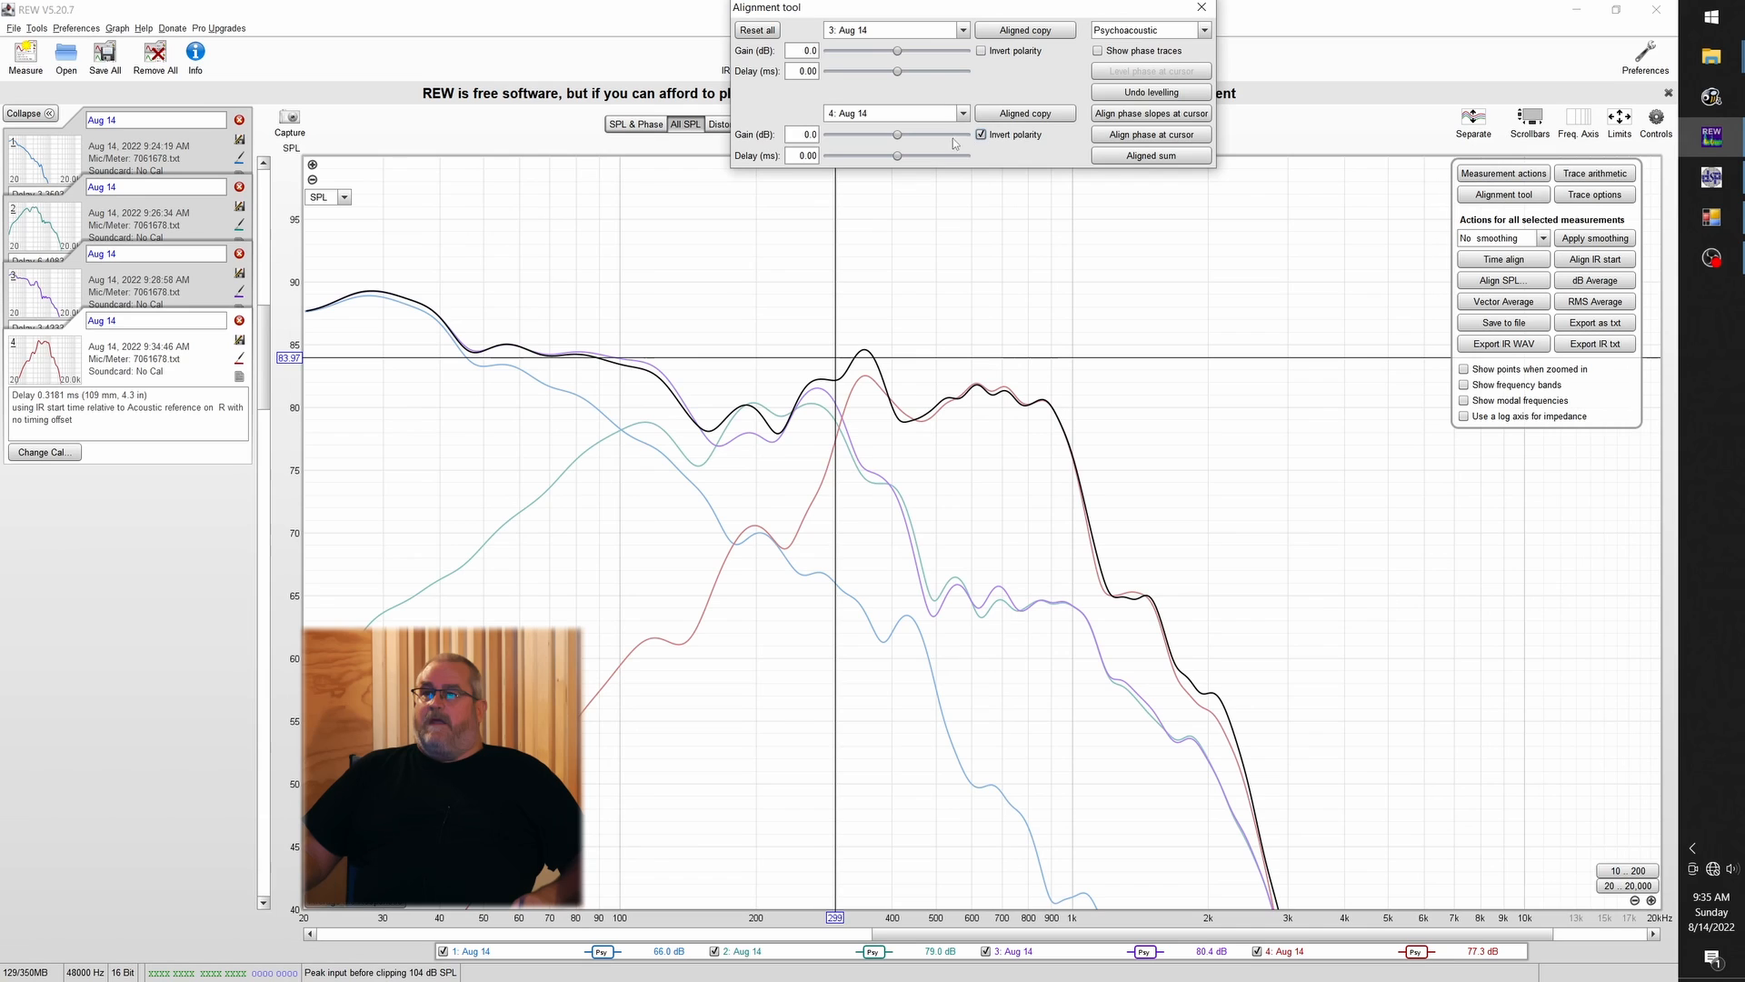
left_click(1144, 135)
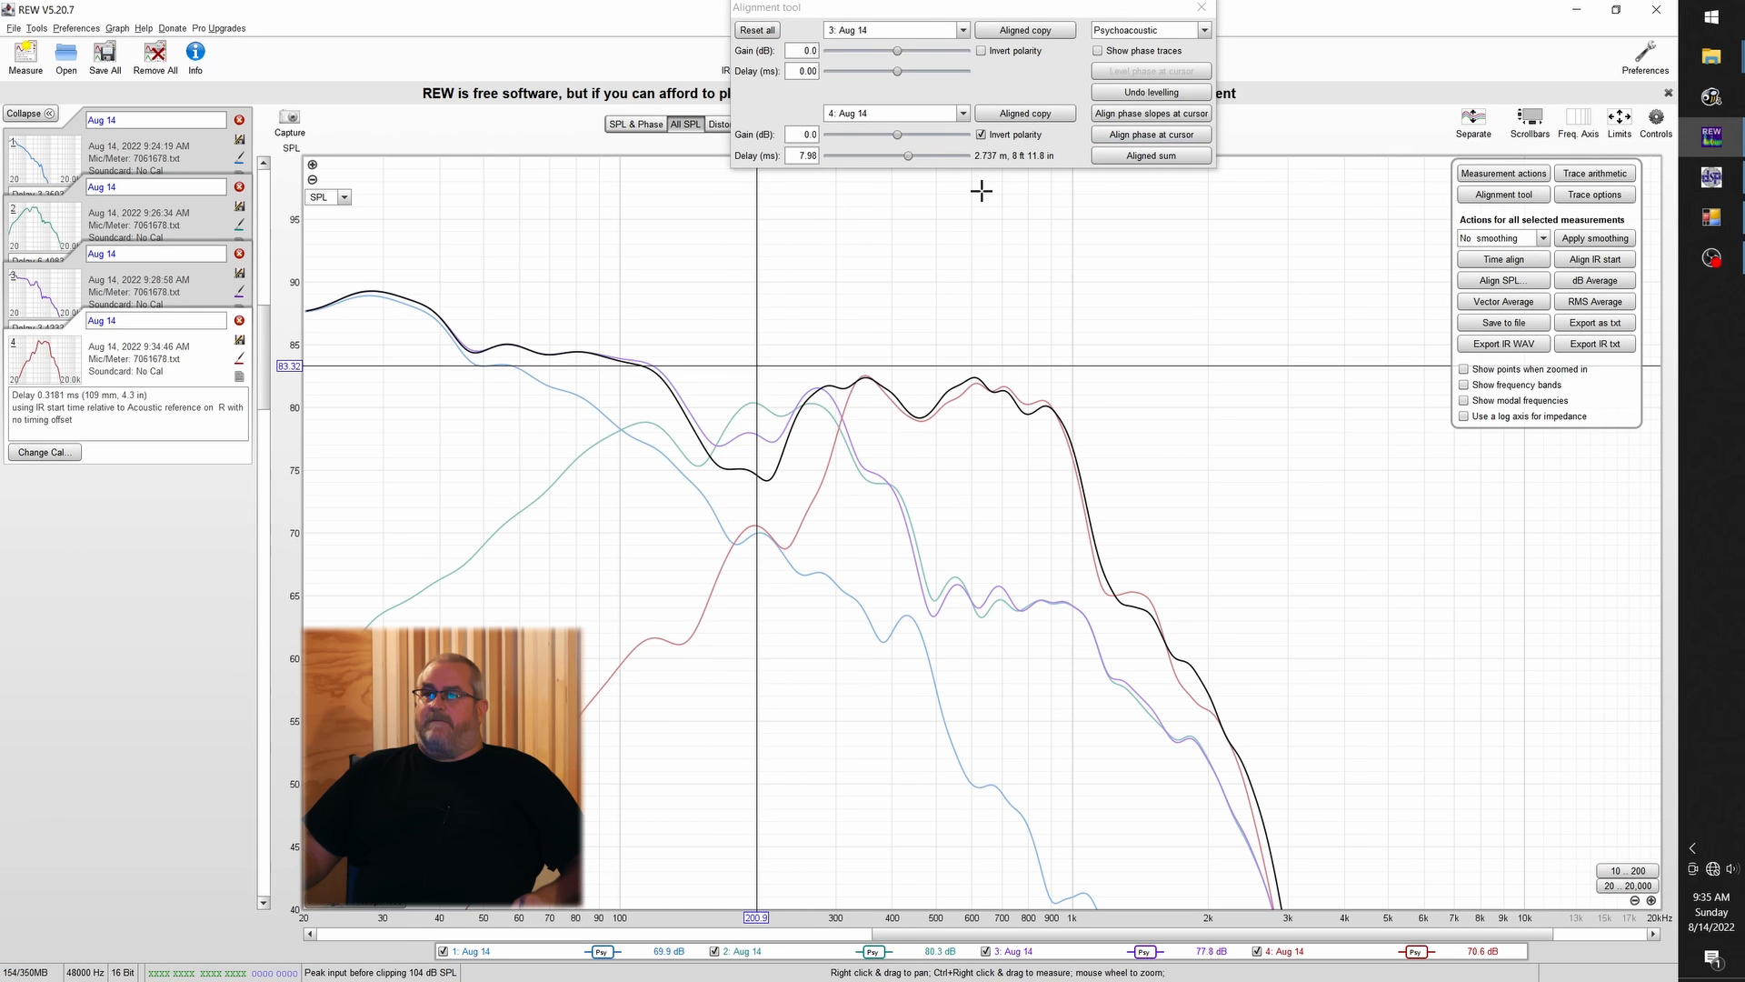
Remove the inversion from measurement 4, reset the Alignment tool, and align the phase at the cursor with normal polarity
left_click(981, 134)
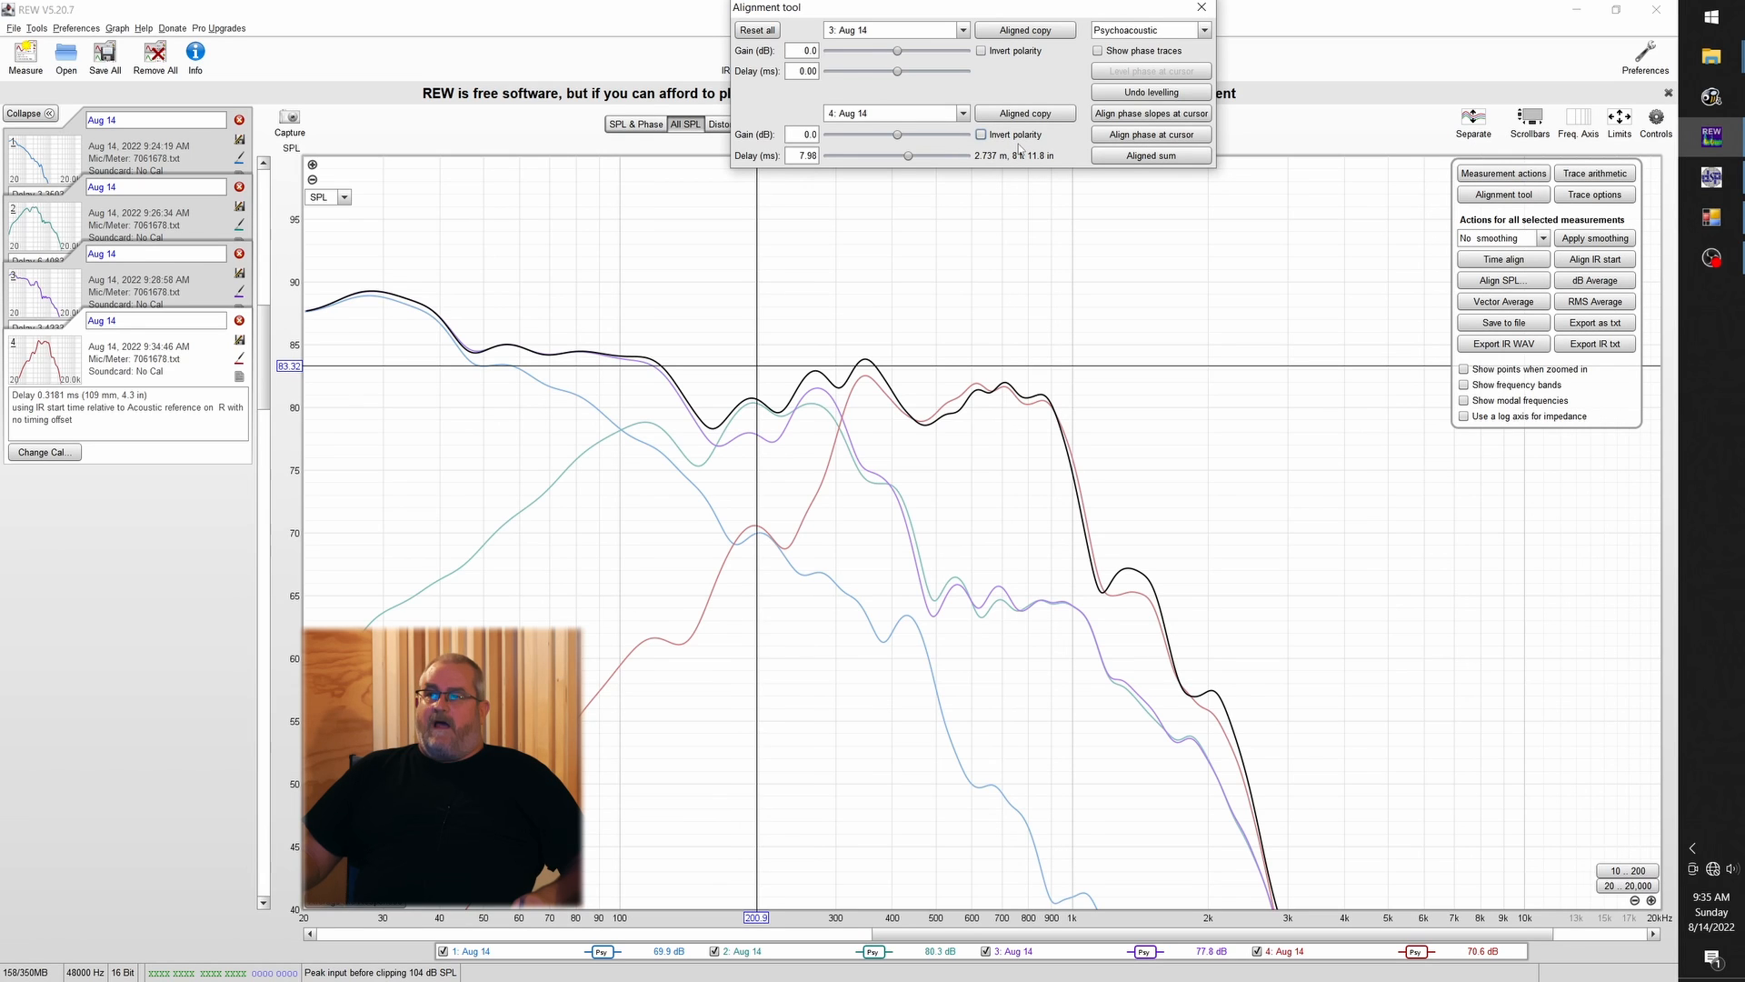
left_click(758, 31)
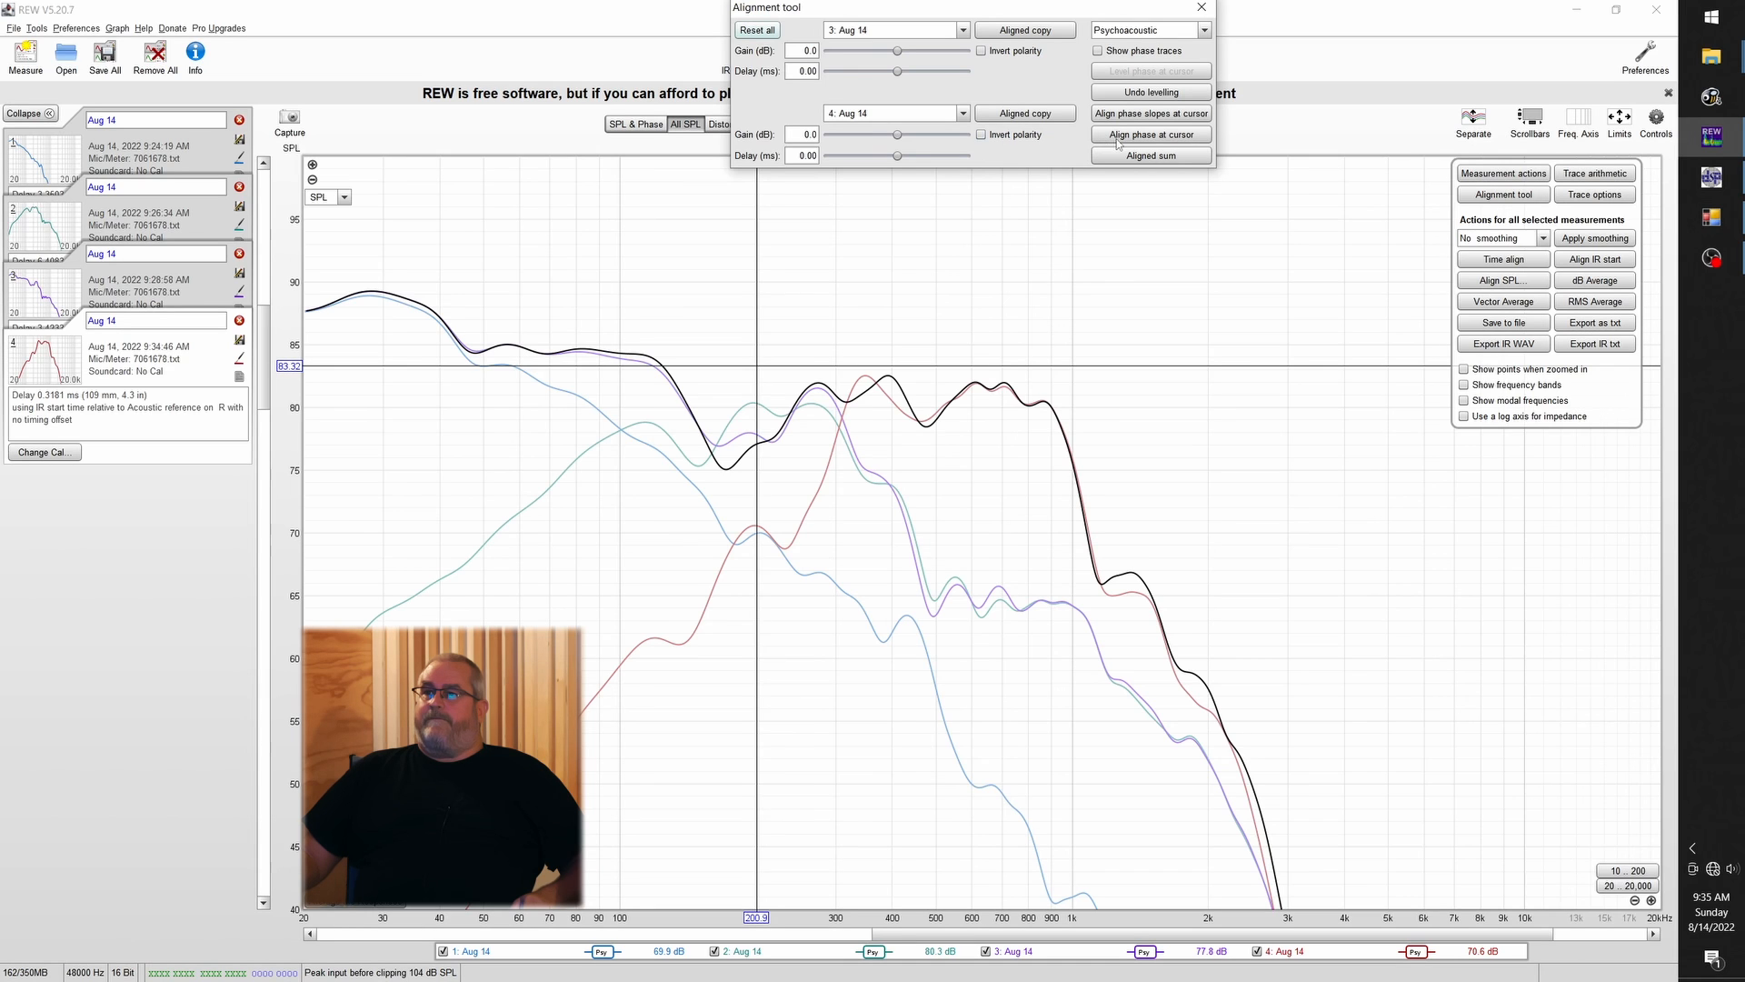
left_click(1146, 137)
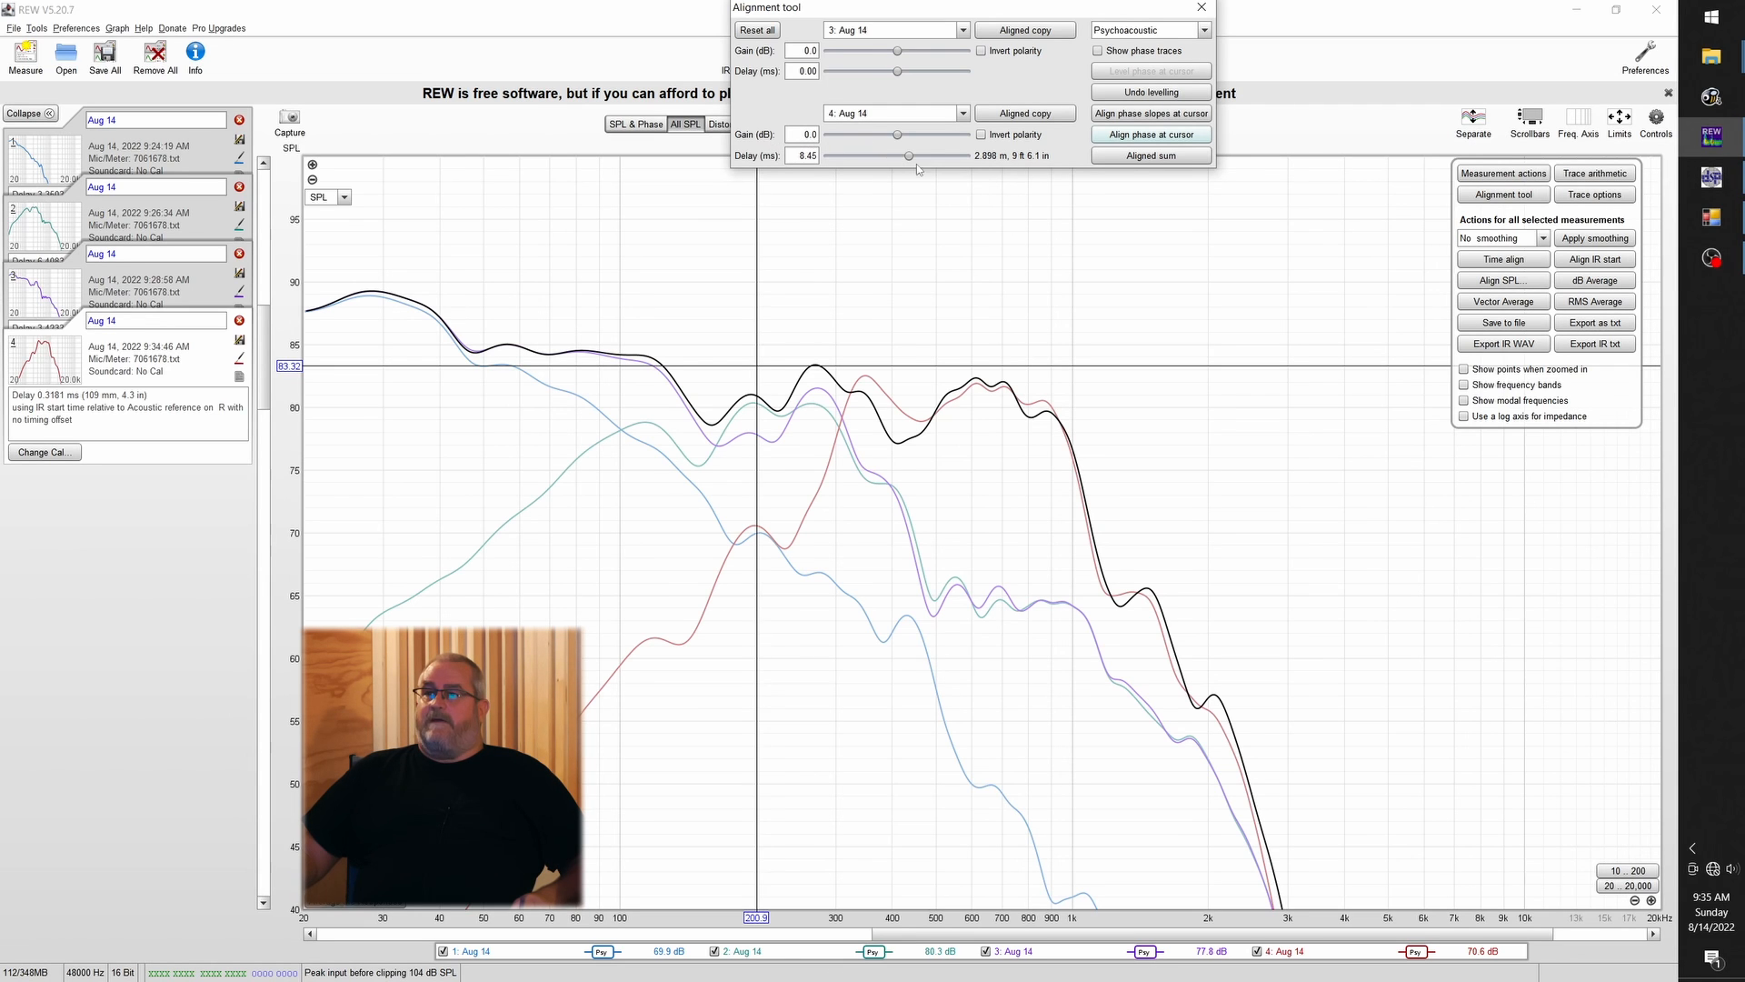
Set the delay of M Woof output 5 to 8.45 ms in the miniDSP
left_click(1712, 177)
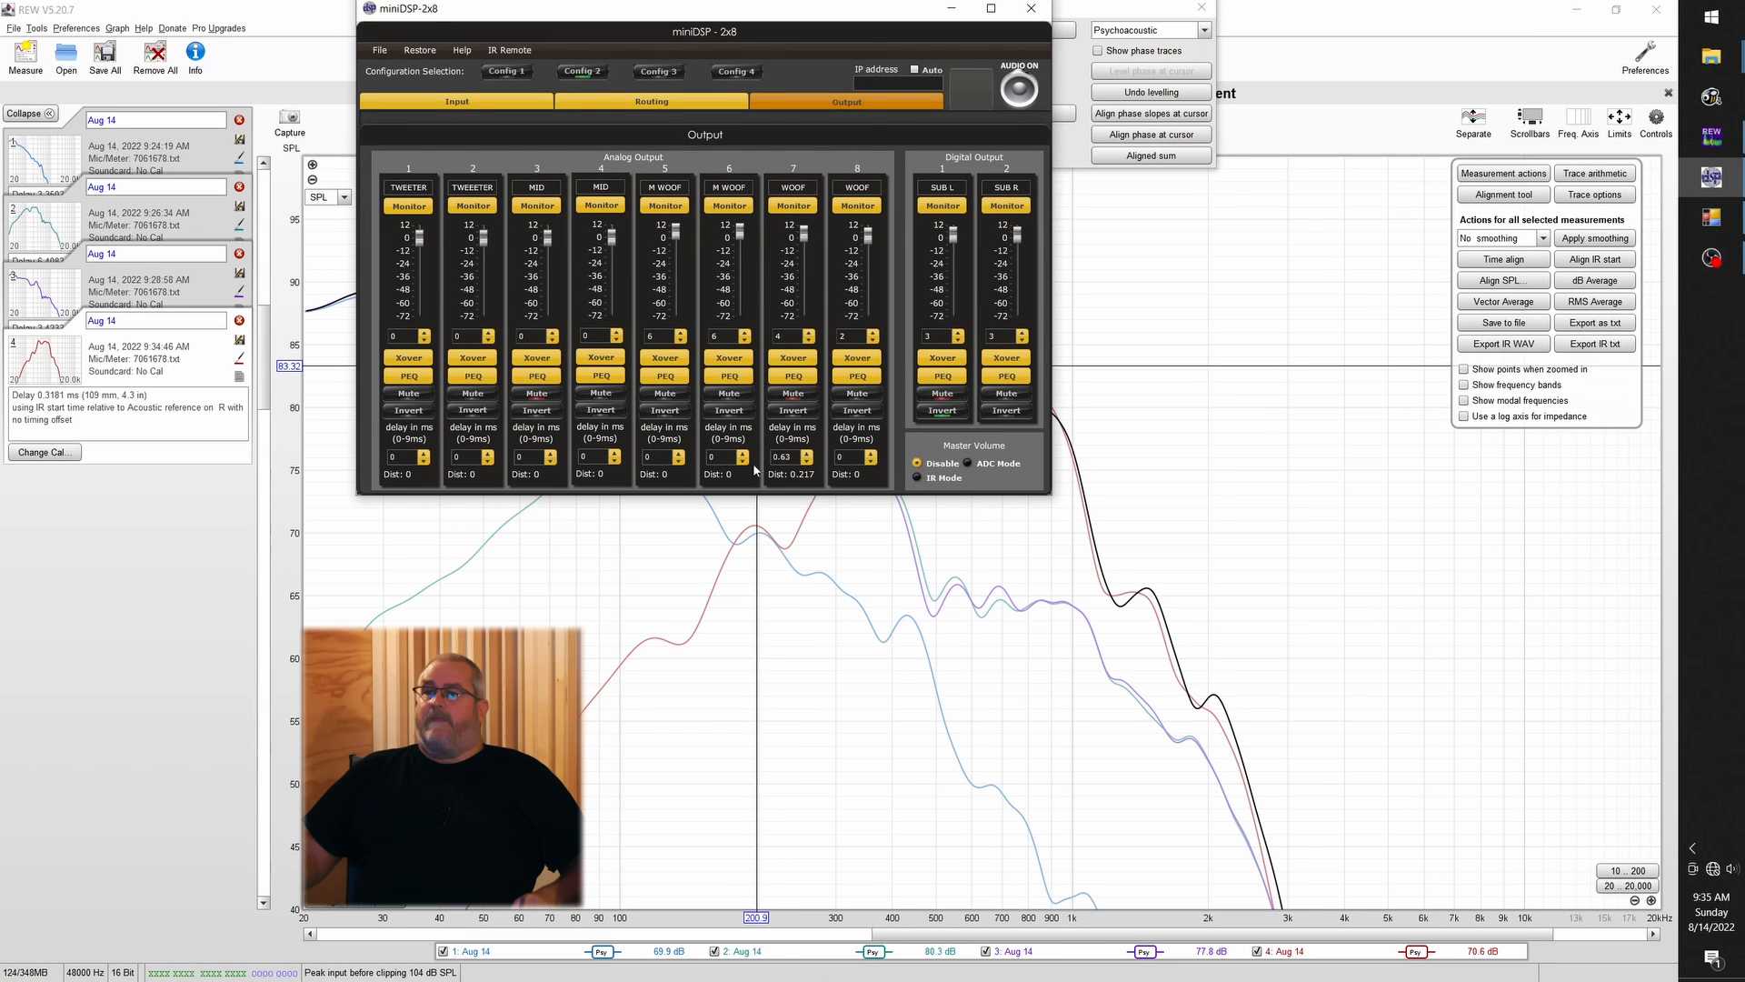
double_click(649, 456)
type("8.")
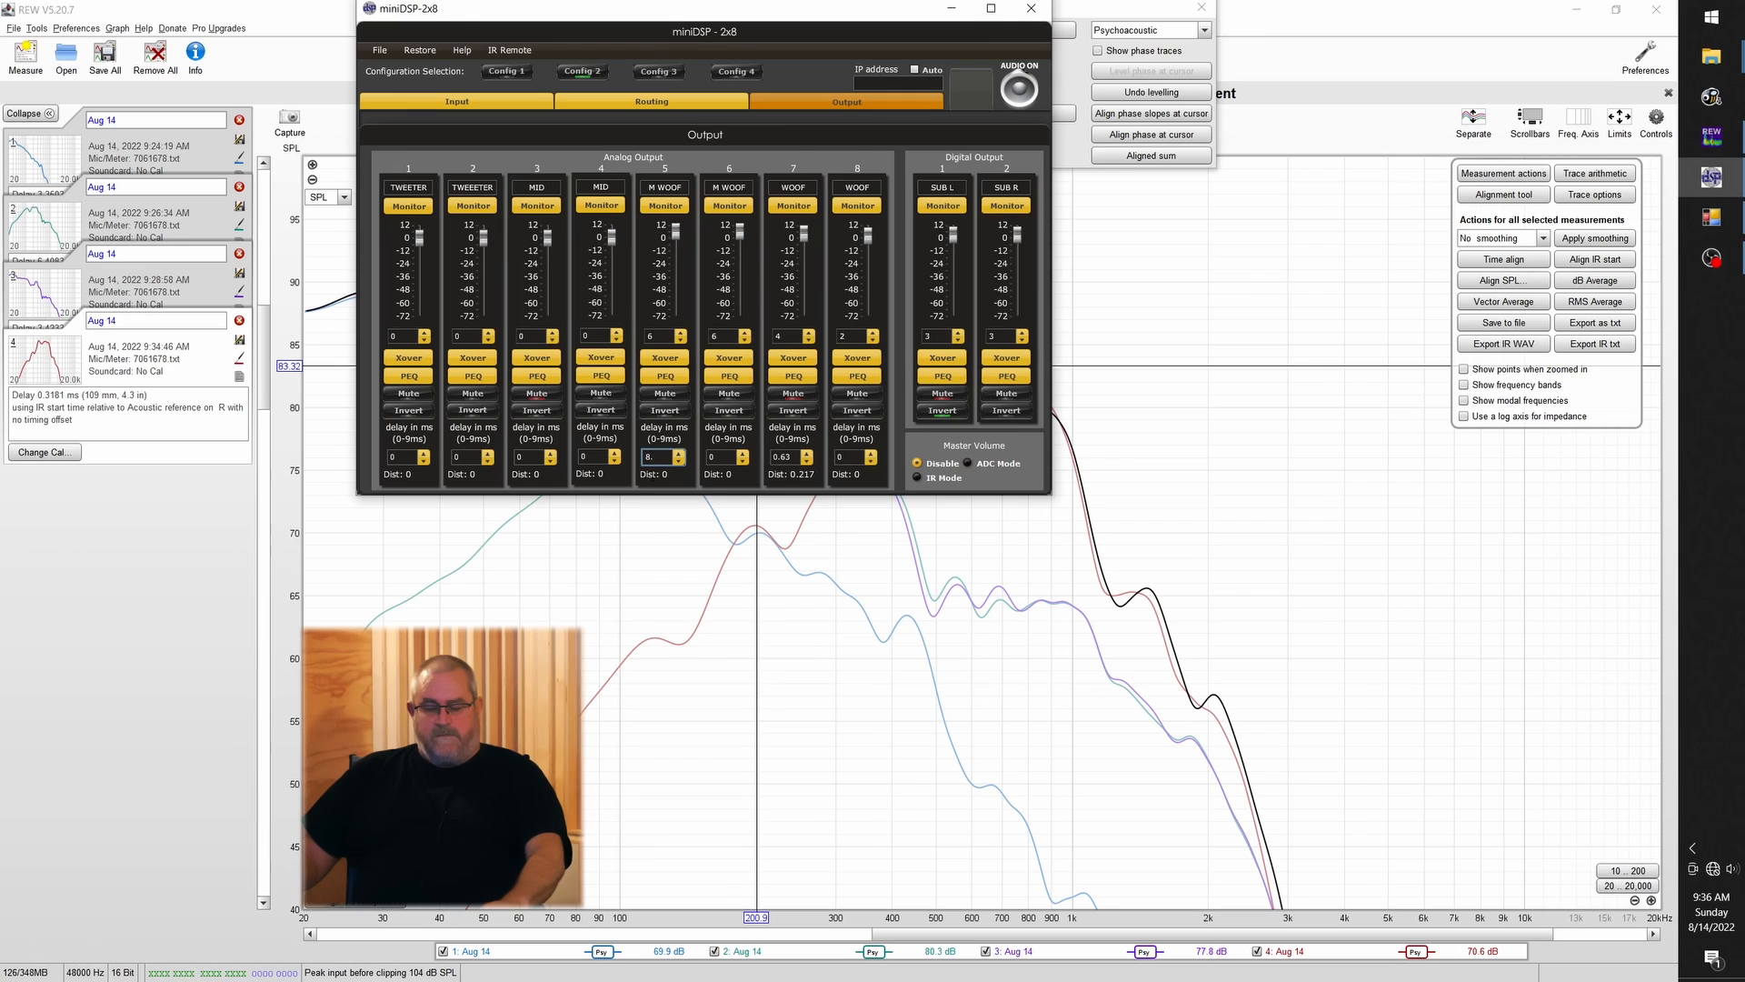
type("45")
key("Return")
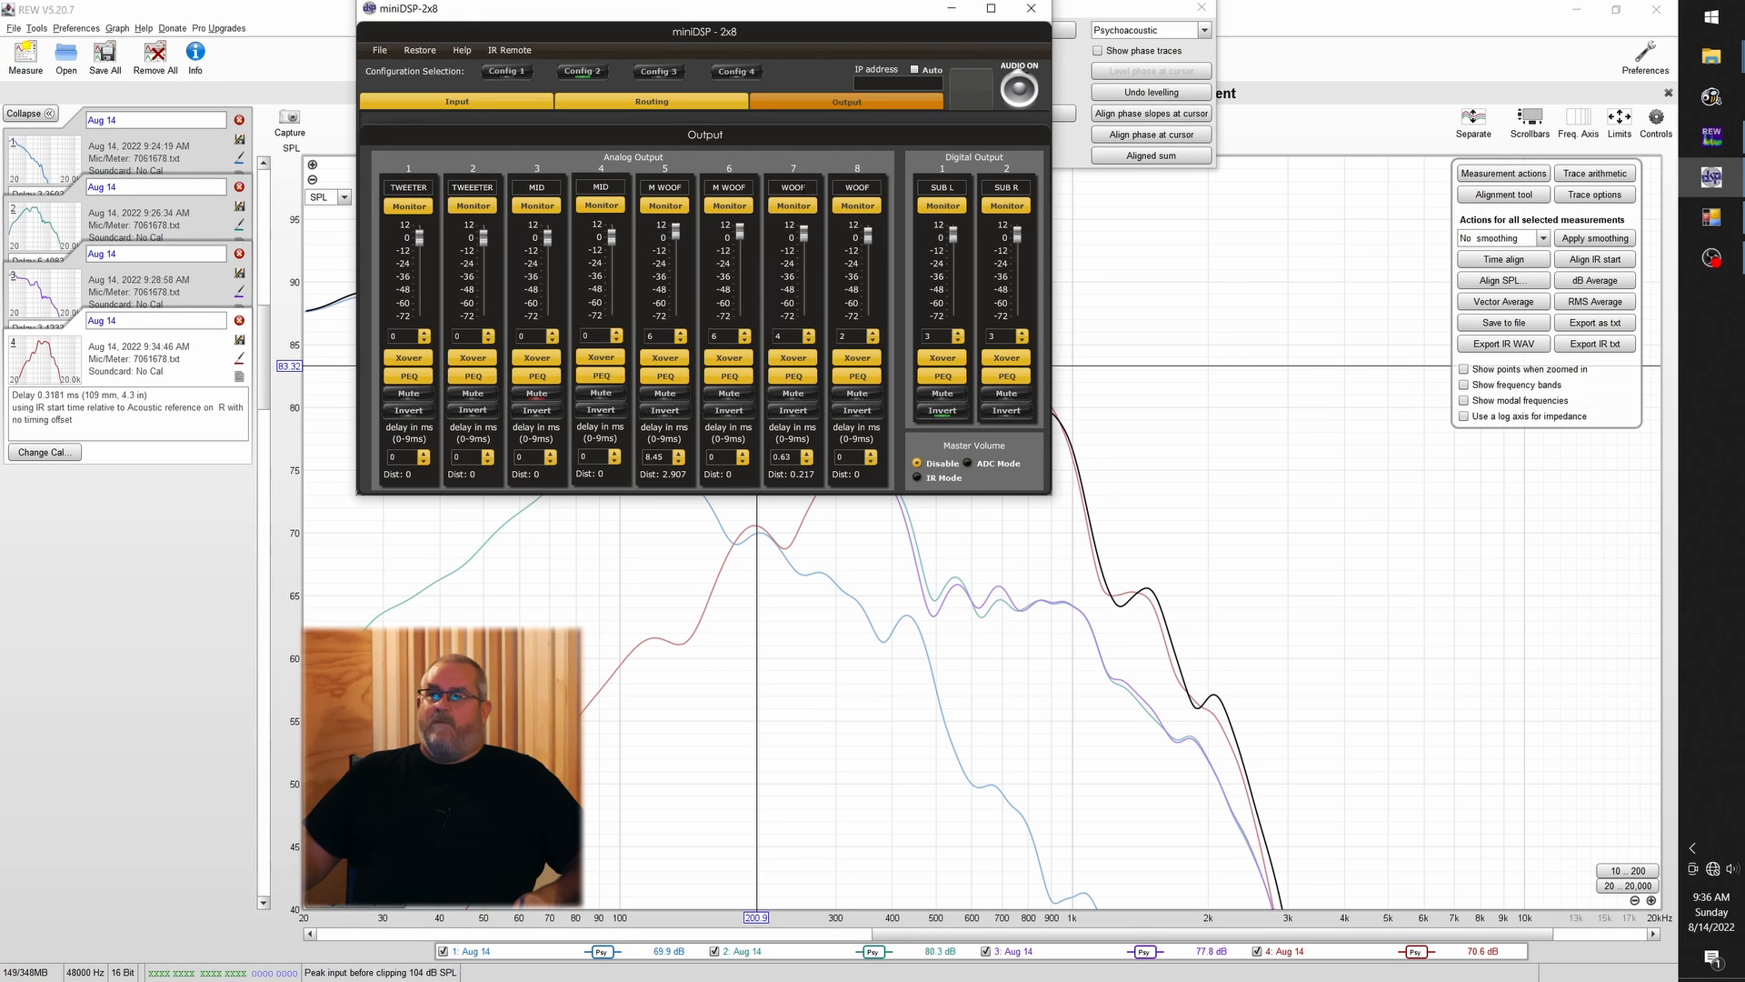
Sweep the combined subwoofer, woofer and mid-woofer in REW and review the result in the SPL & Phase and All SPL graphs
left_click(23, 49)
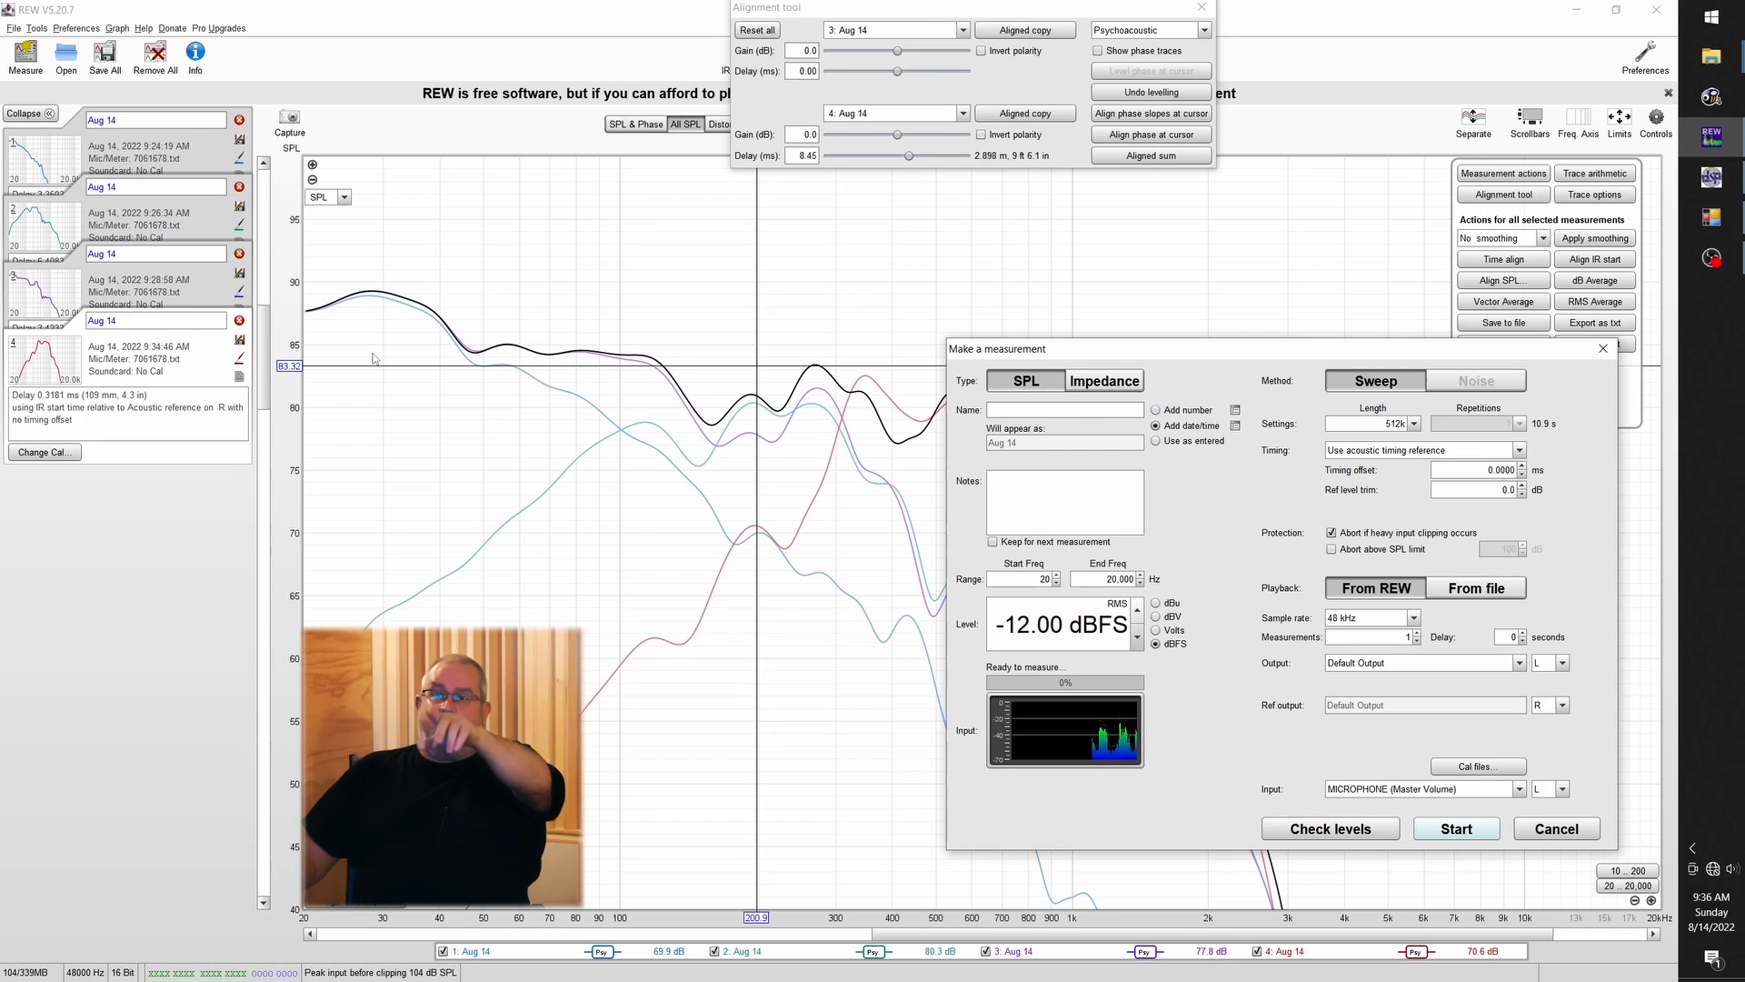
left_click(1456, 828)
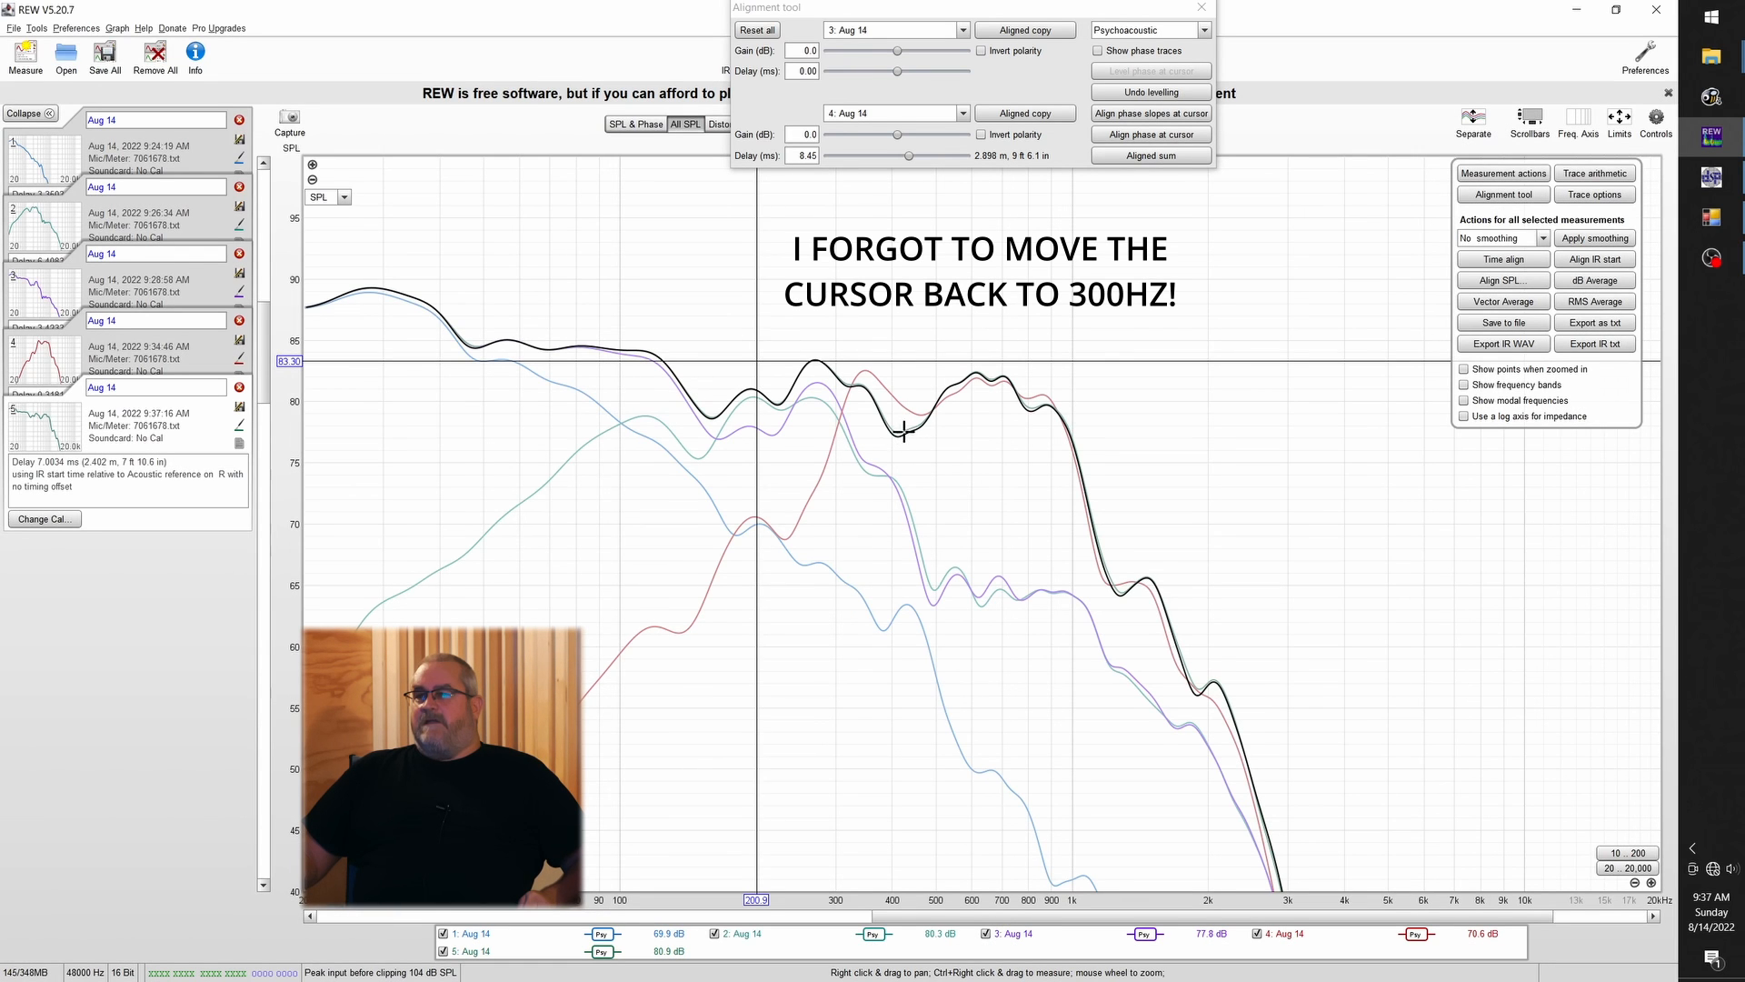
left_click(633, 125)
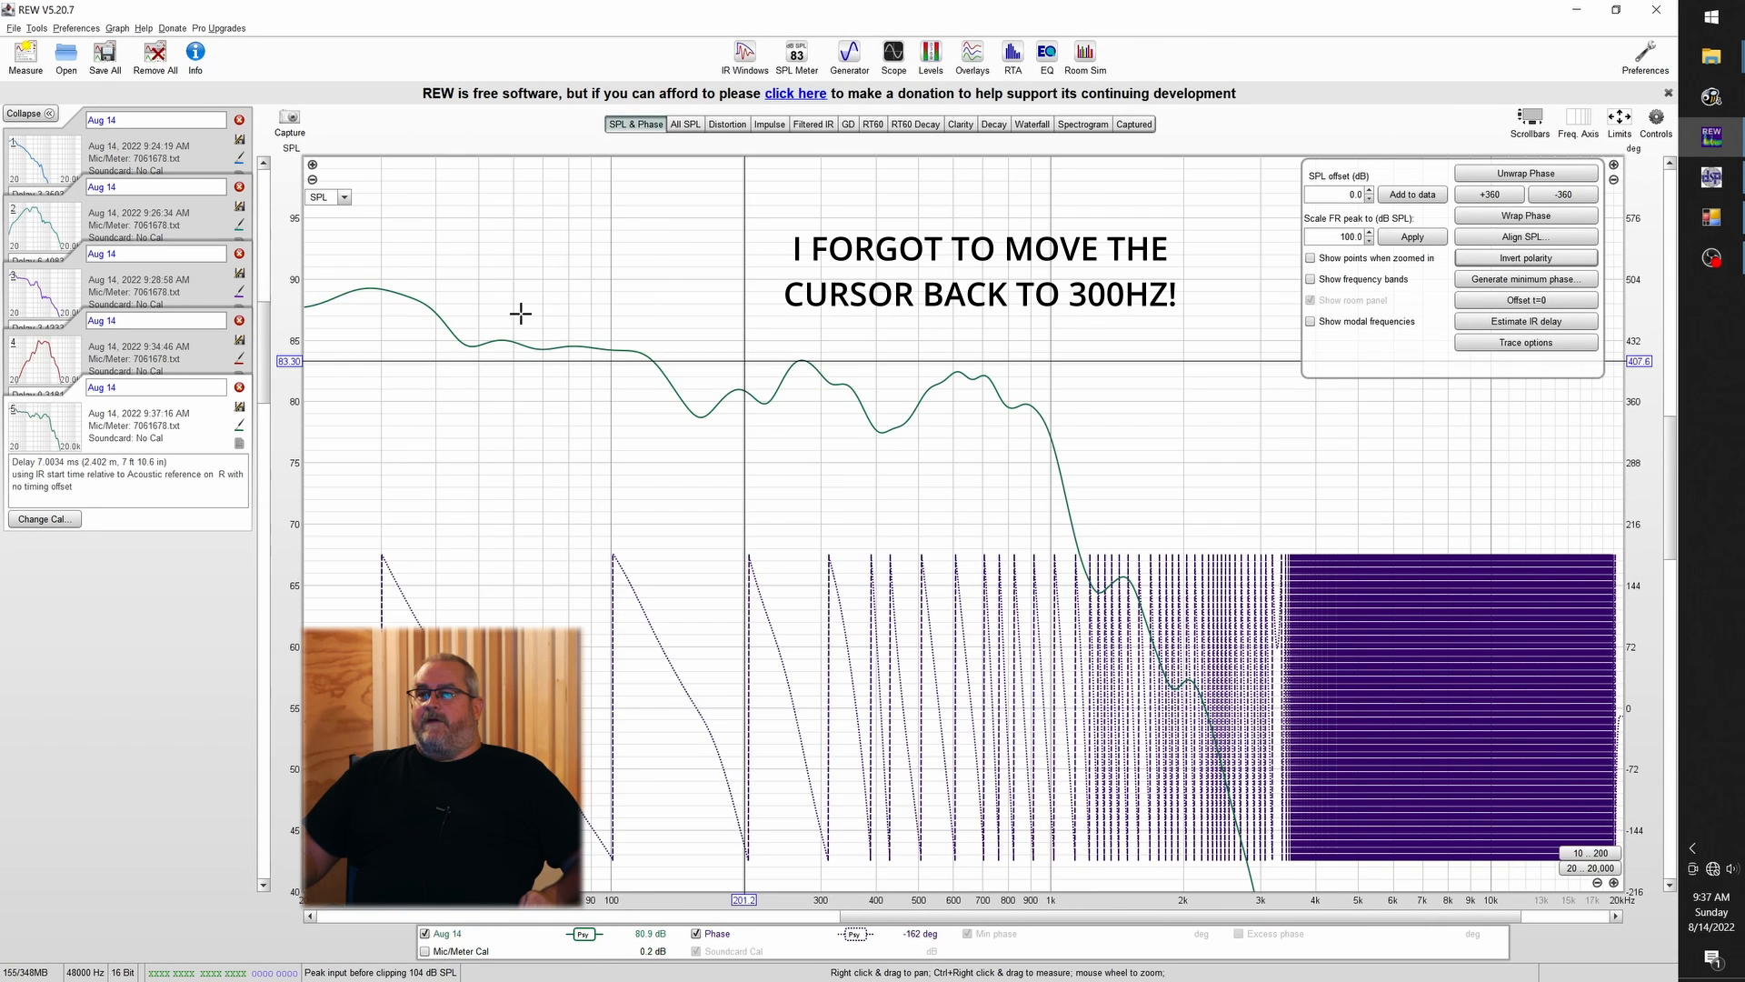
left_click(690, 125)
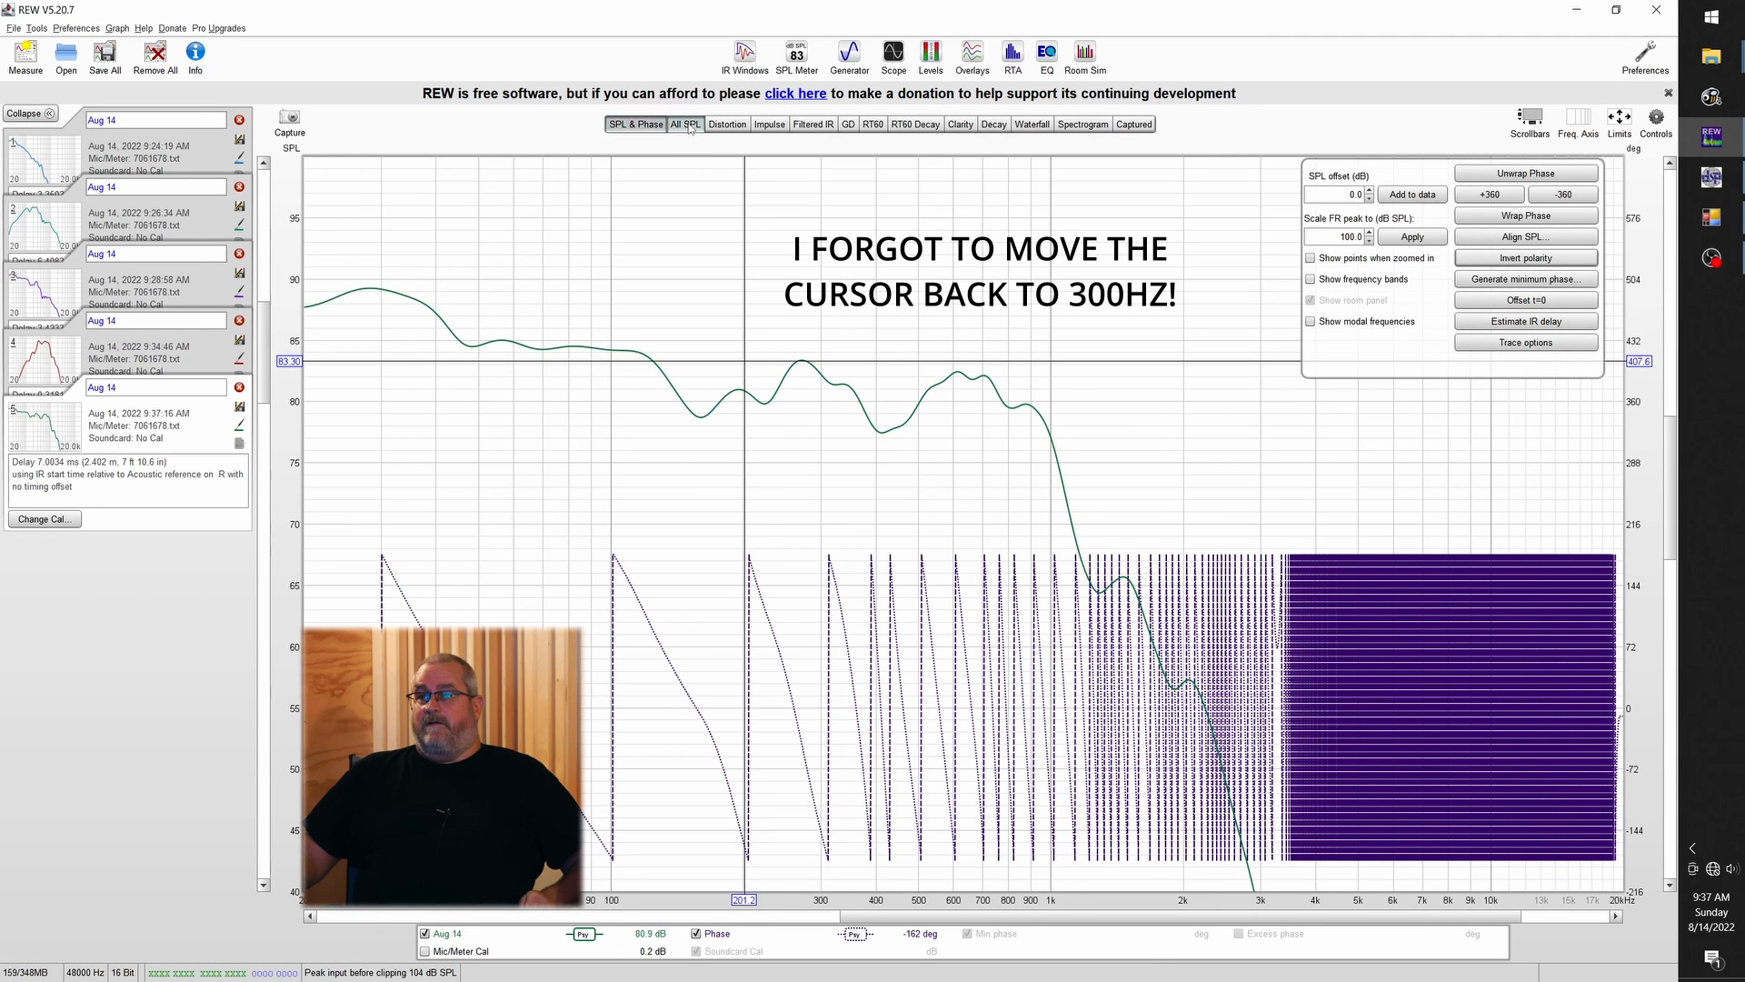
left_click(636, 125)
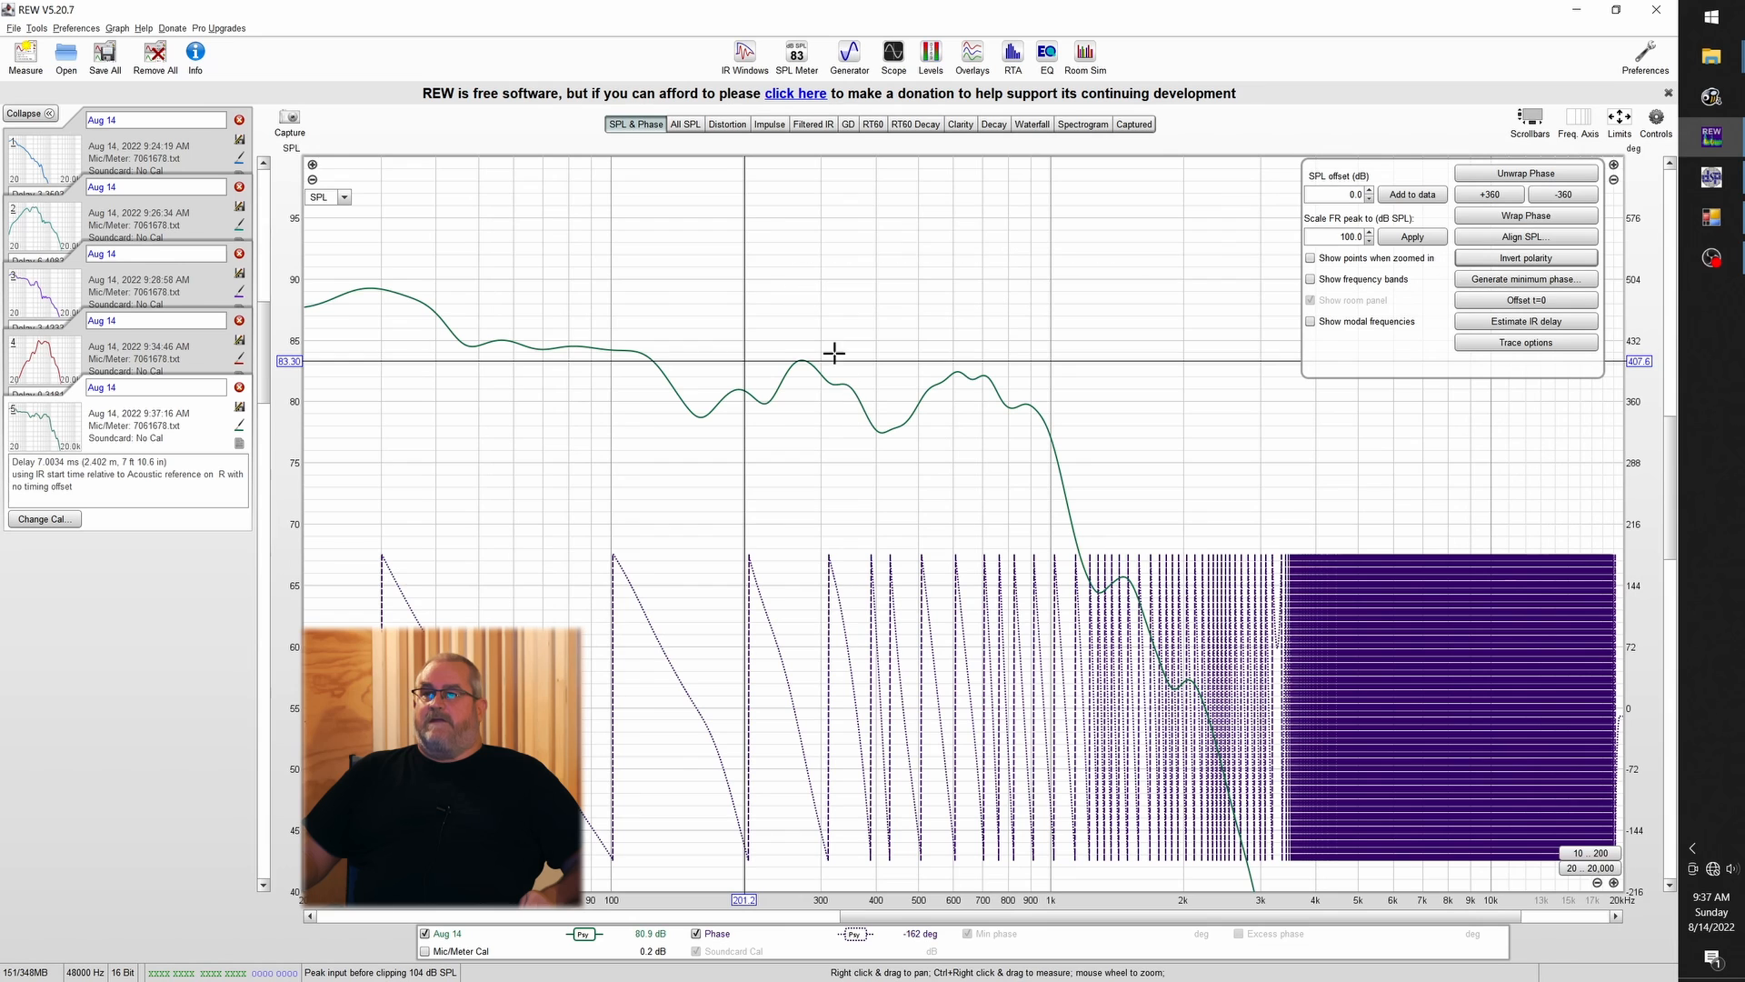
left_click(685, 125)
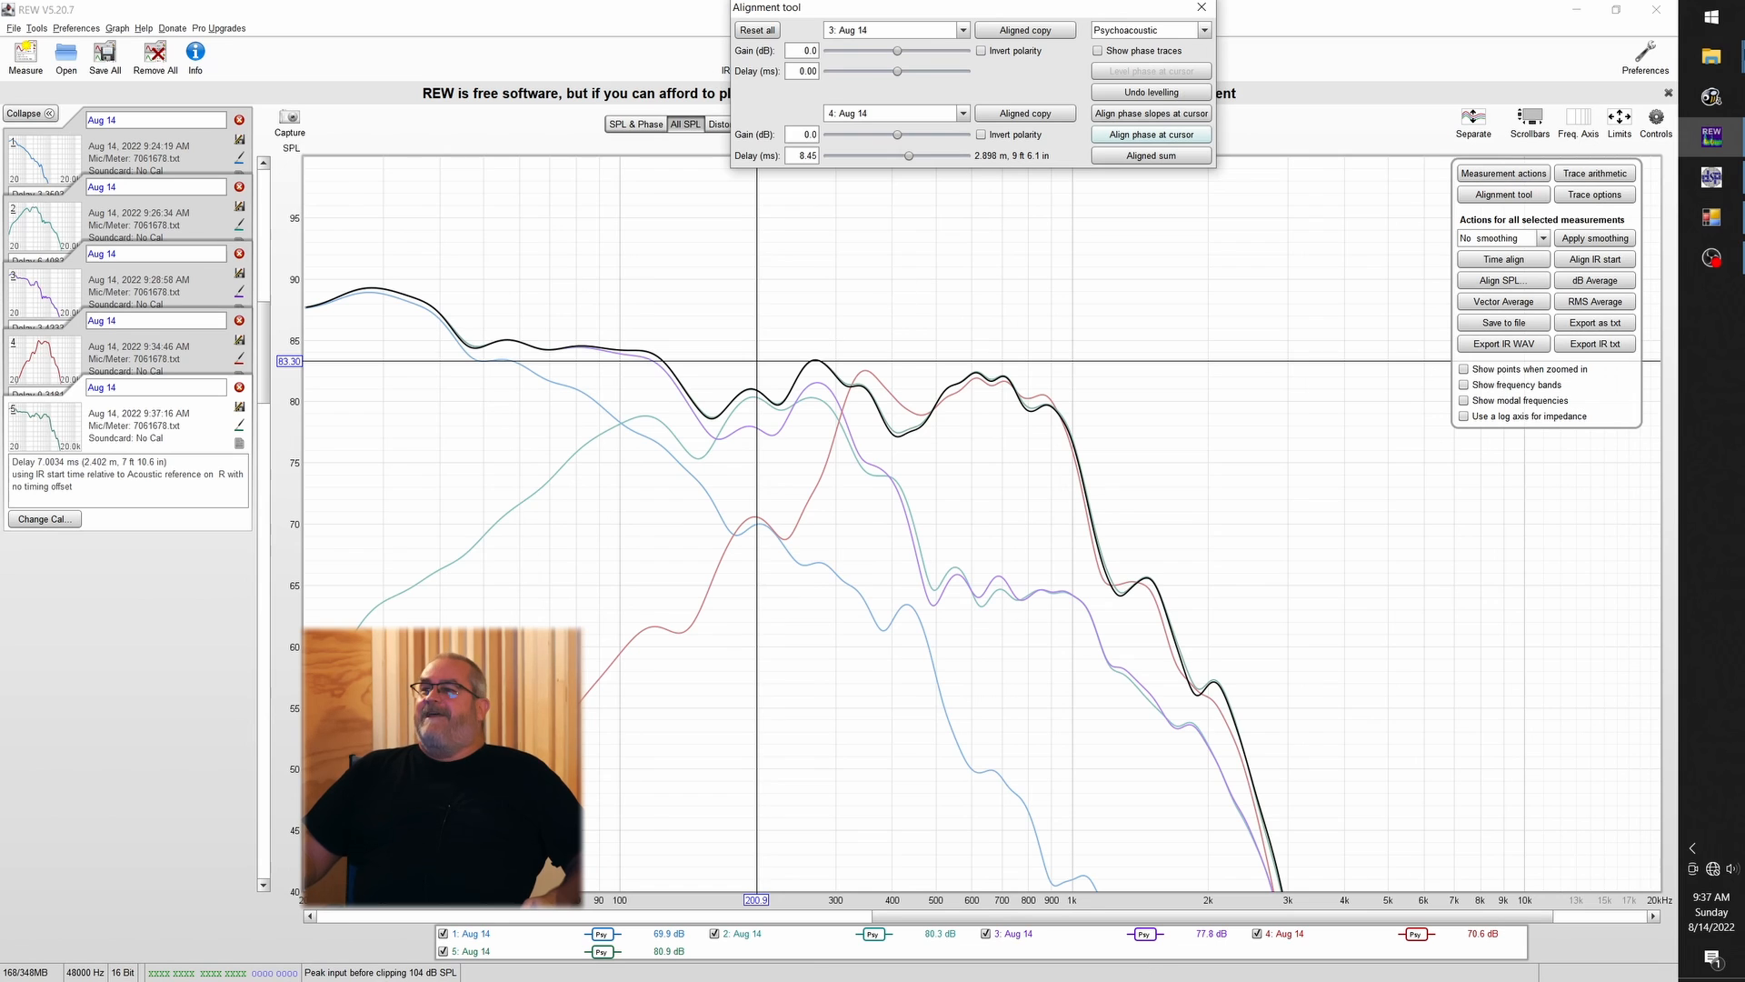
Mute the Sub L, Woof 7 and M Woof 5 outputs in the miniDSP, leave Mid output 3 active, and show its crossover
left_click(1712, 176)
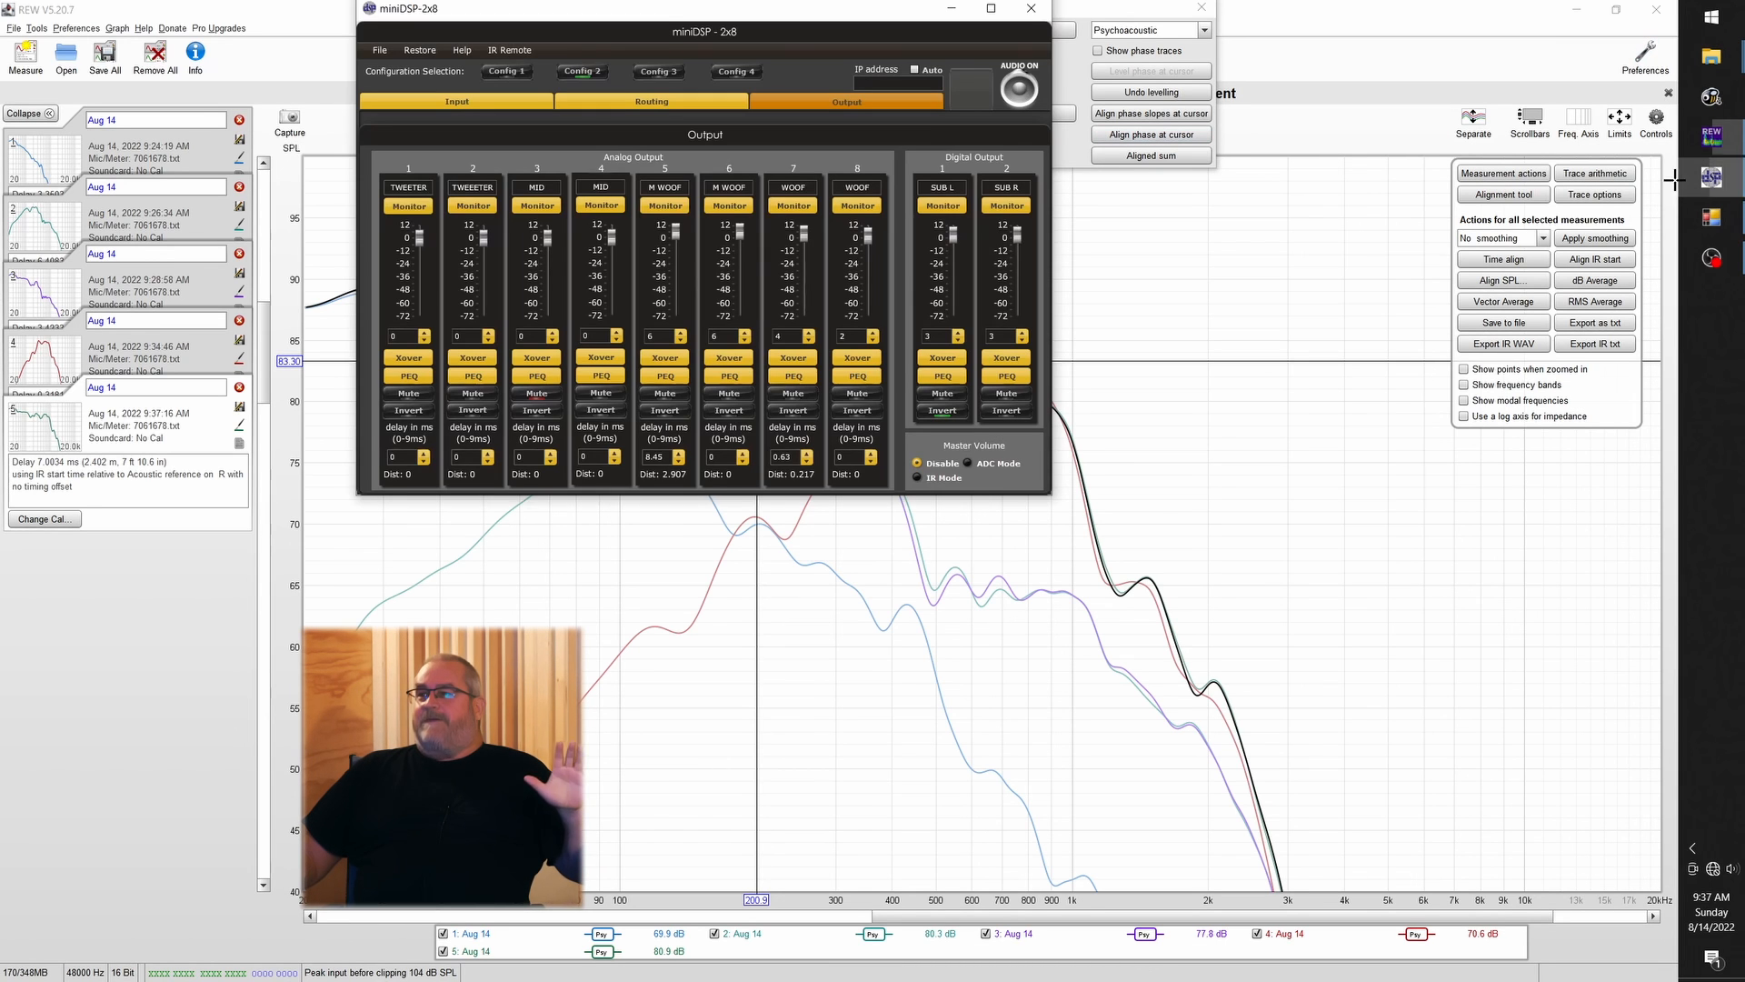
left_click(942, 394)
left_click(794, 393)
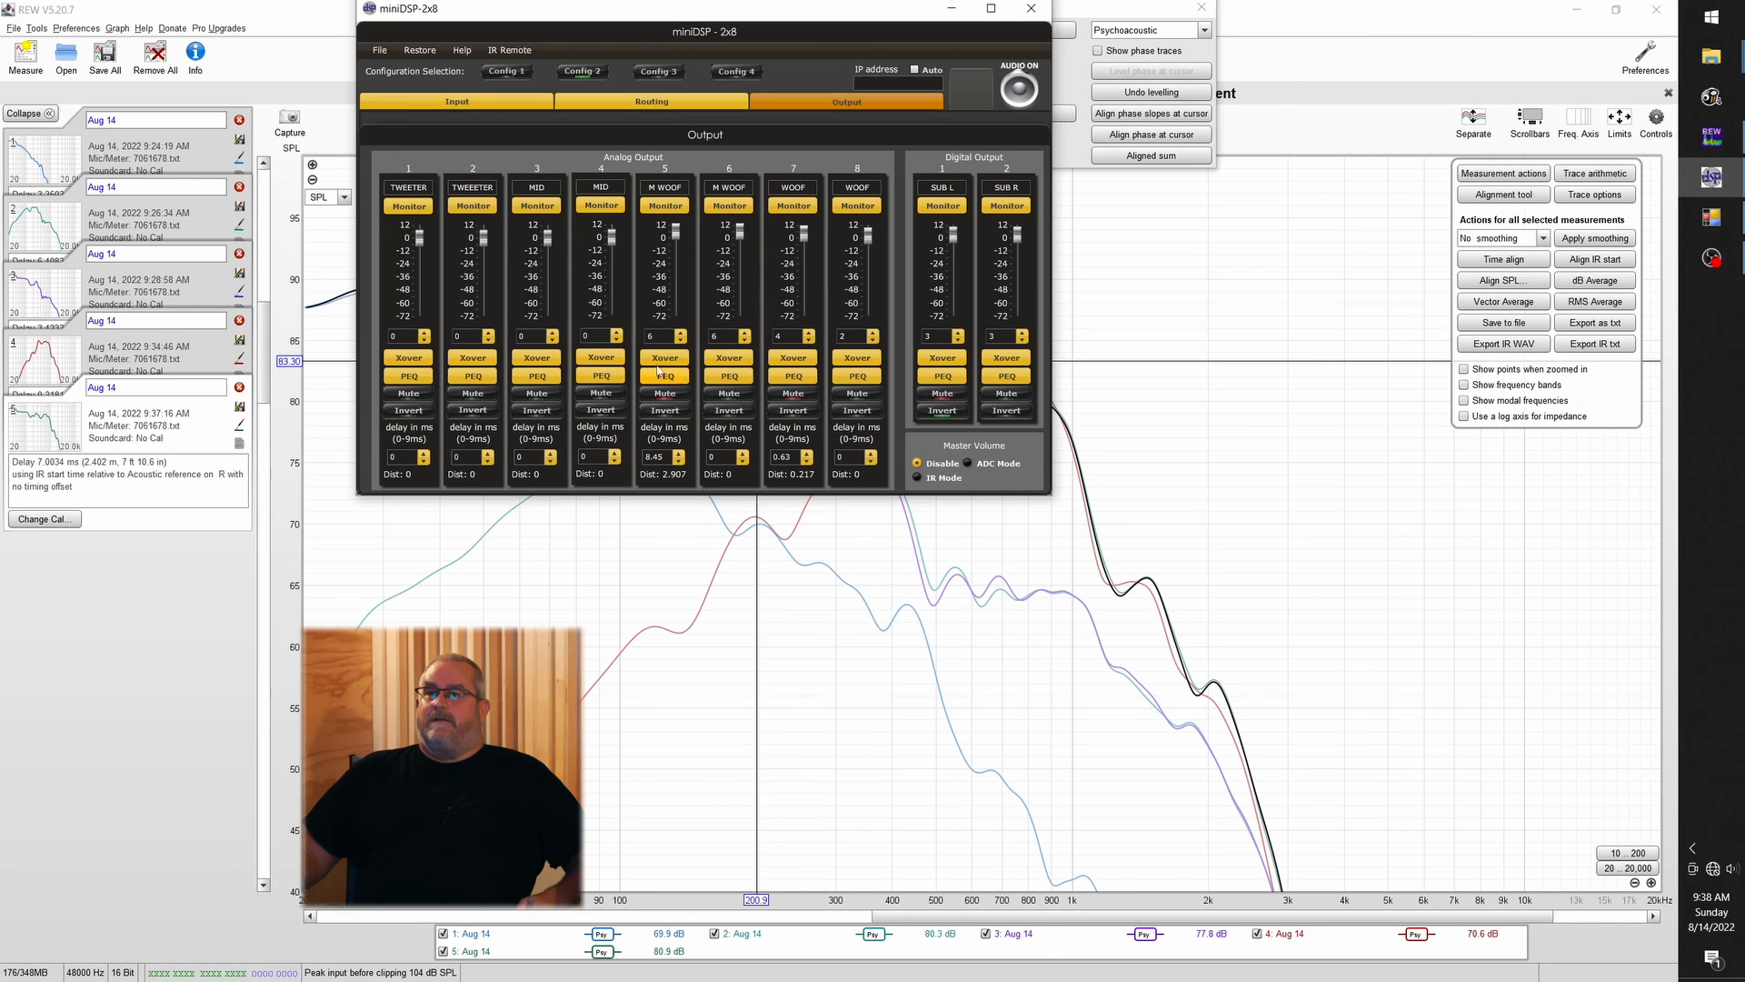
left_click(539, 360)
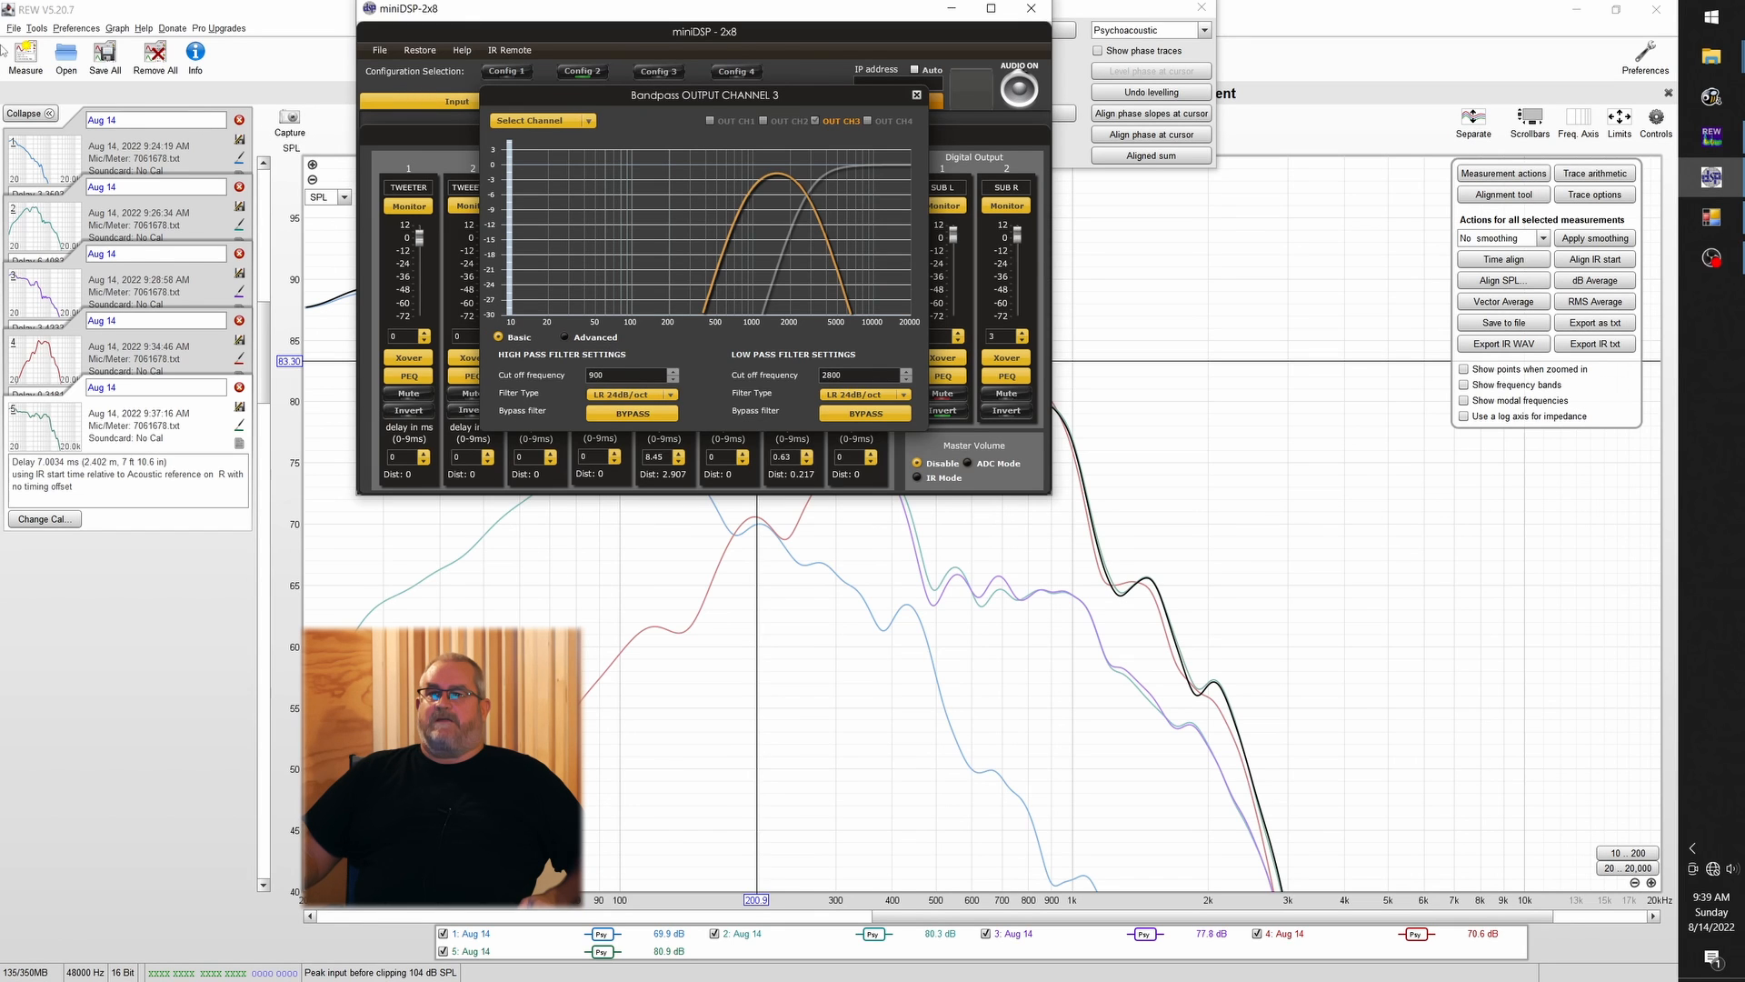
Sweep the mid driver in REW and choose measurements 5 and 6 as the Alignment tool's two traces
left_click(26, 56)
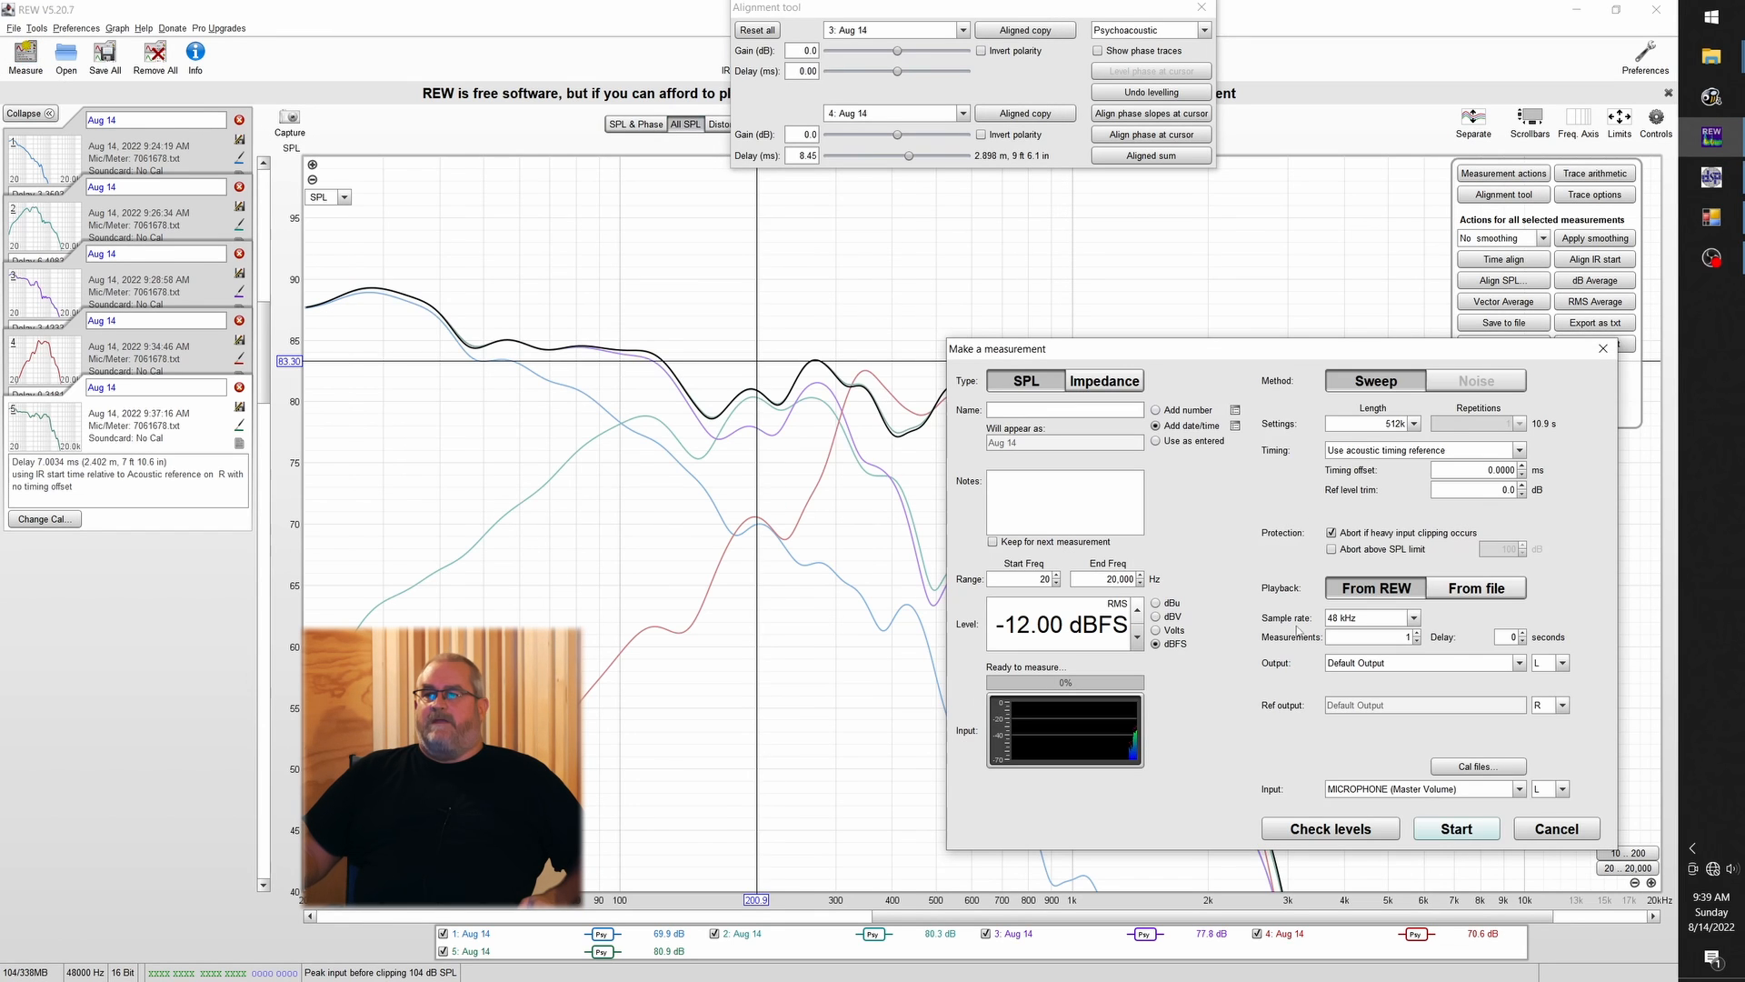
left_click(1448, 830)
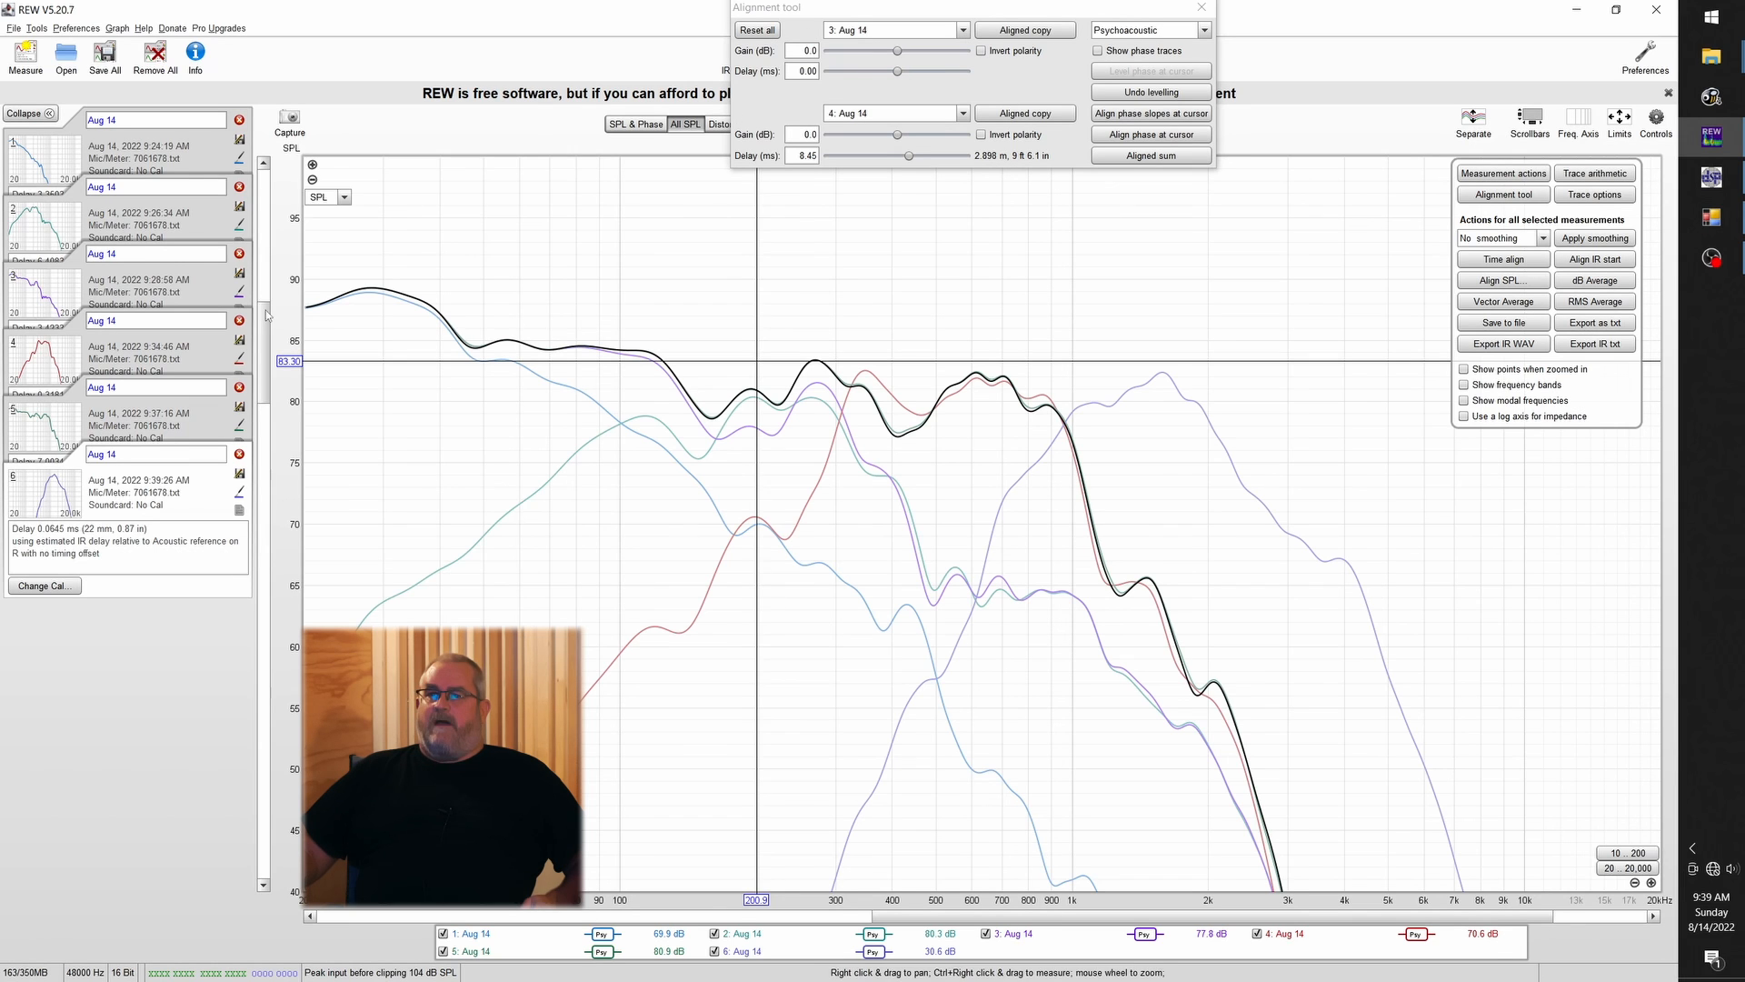
left_click(900, 35)
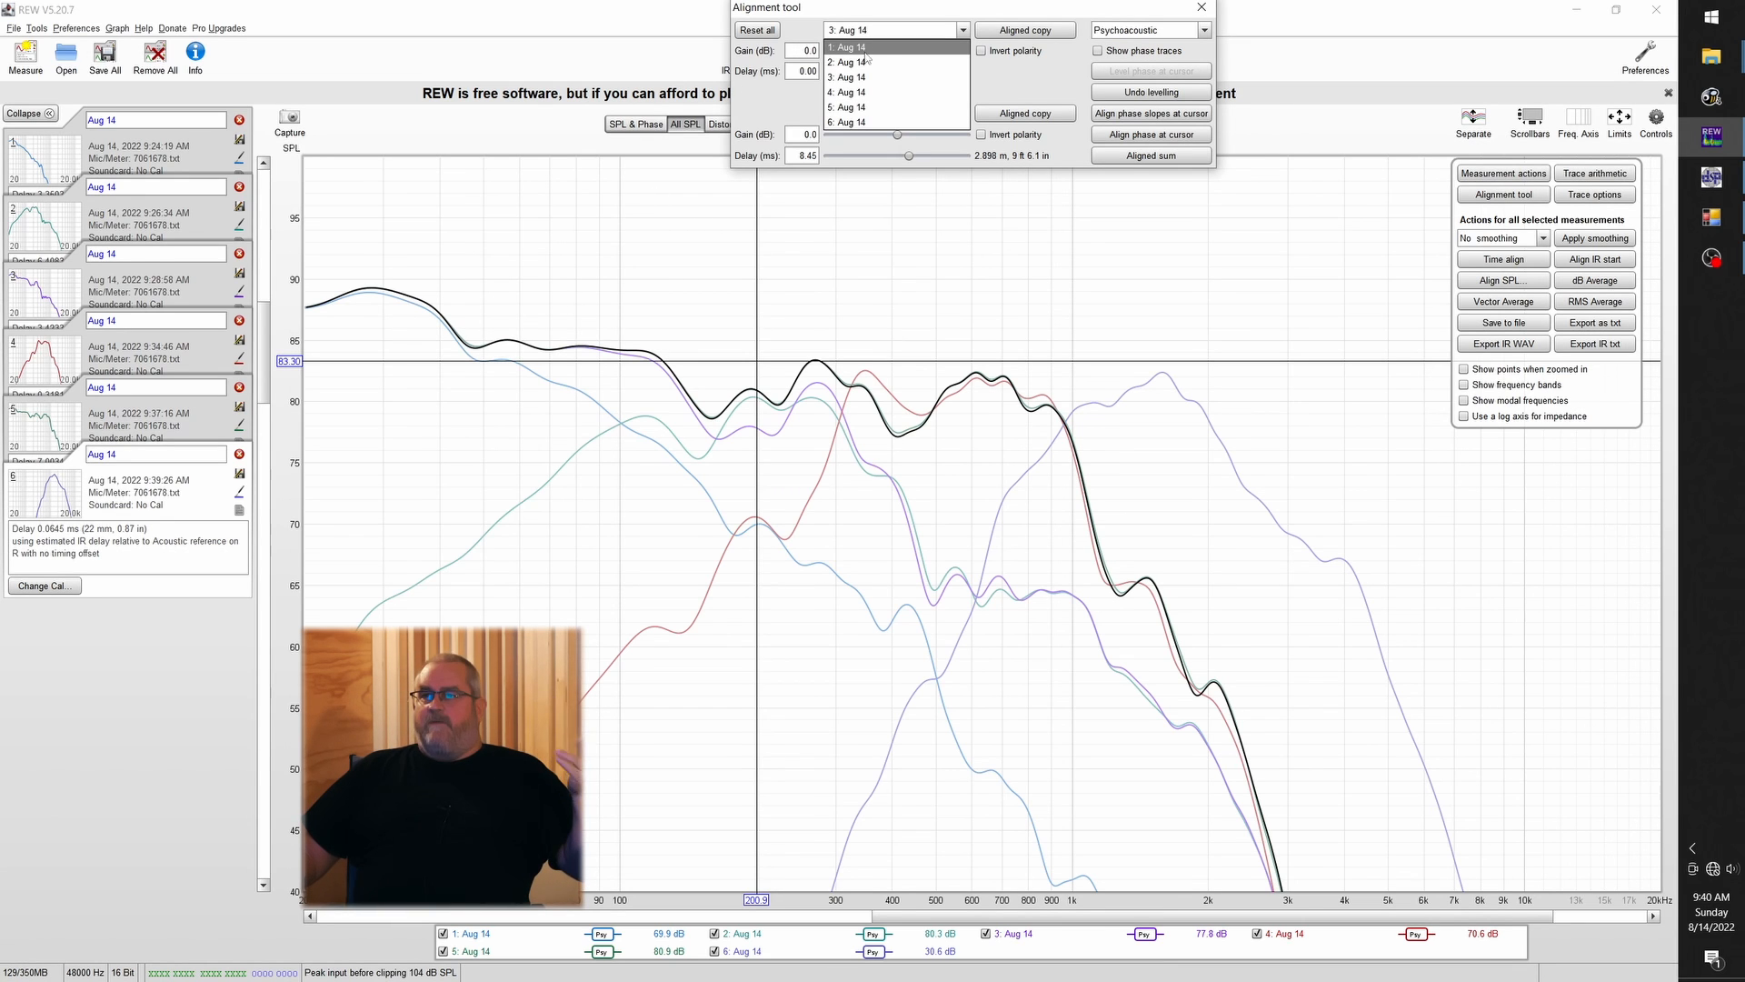
left_click(847, 107)
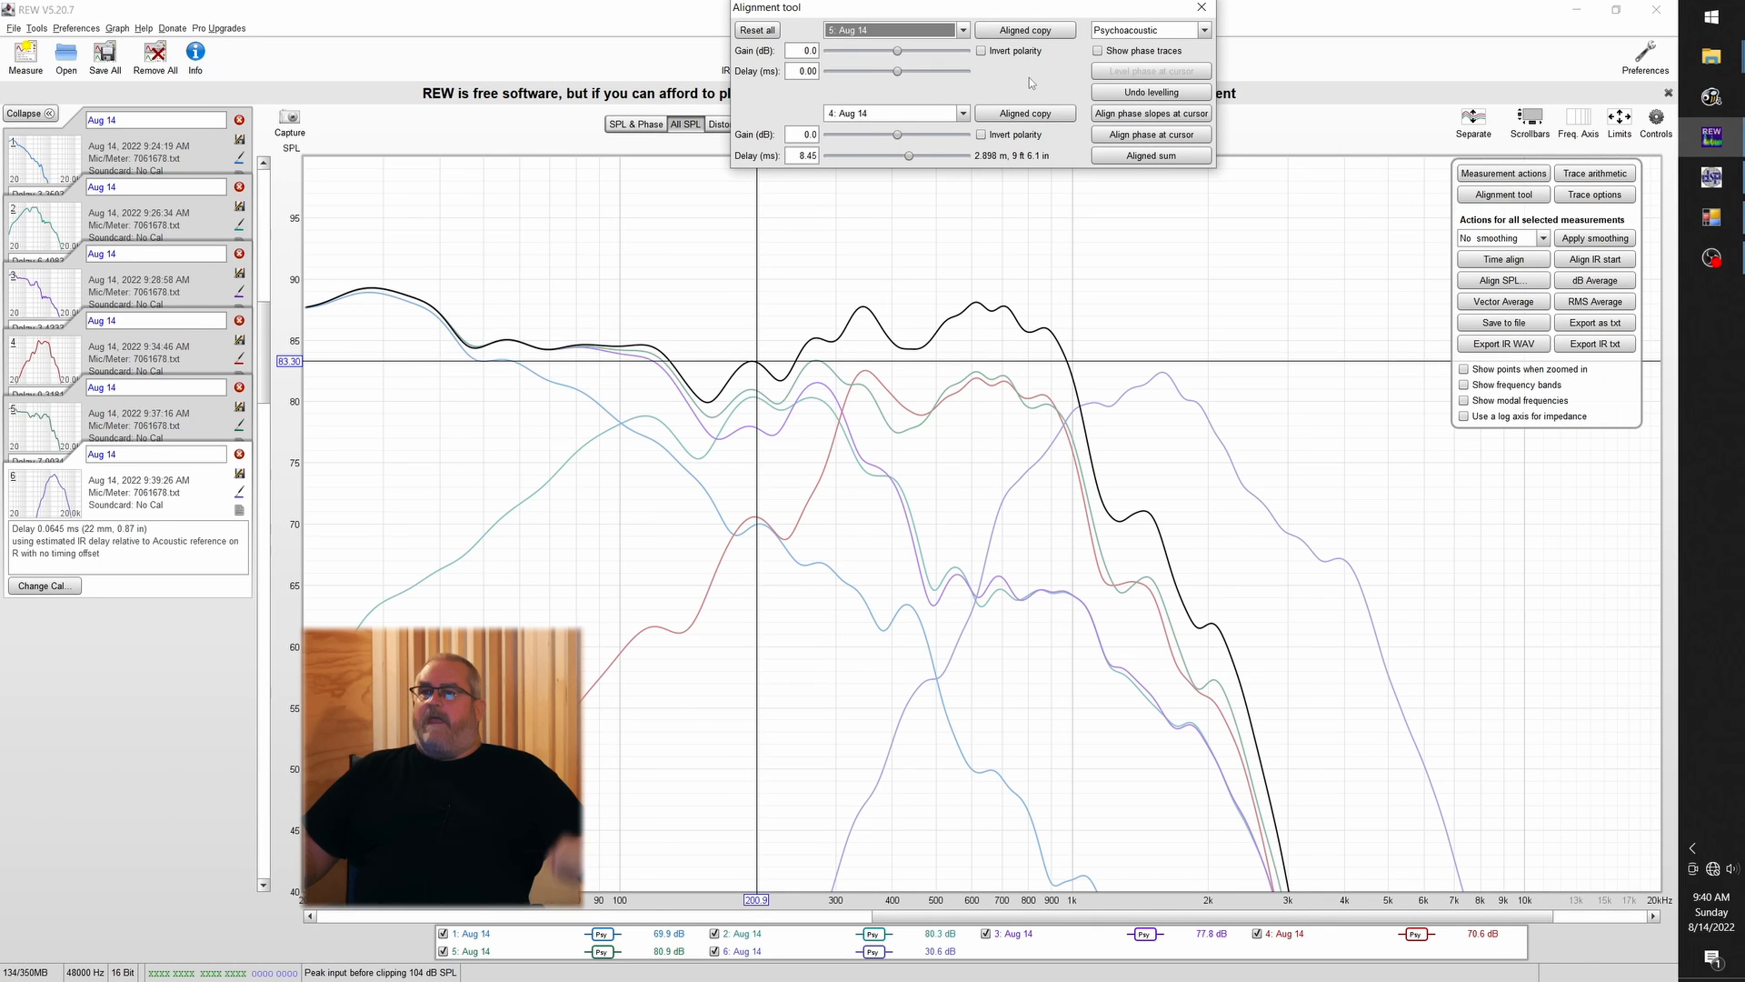
left_click(865, 115)
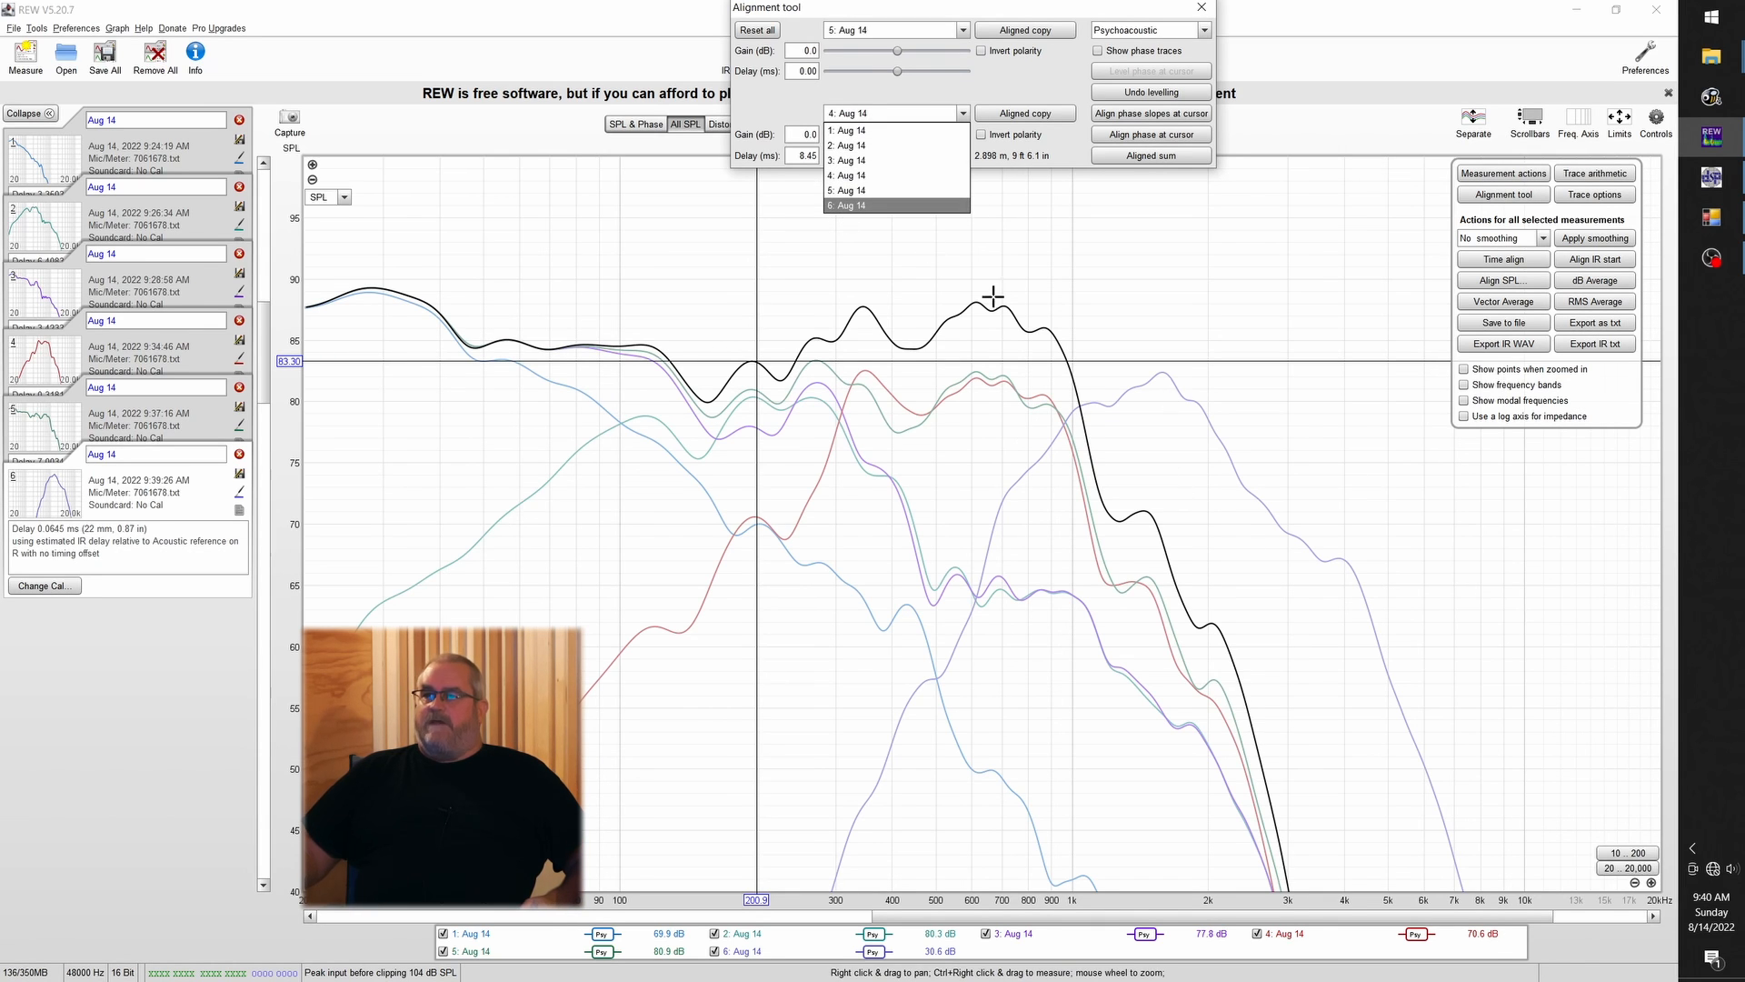
left_click(861, 205)
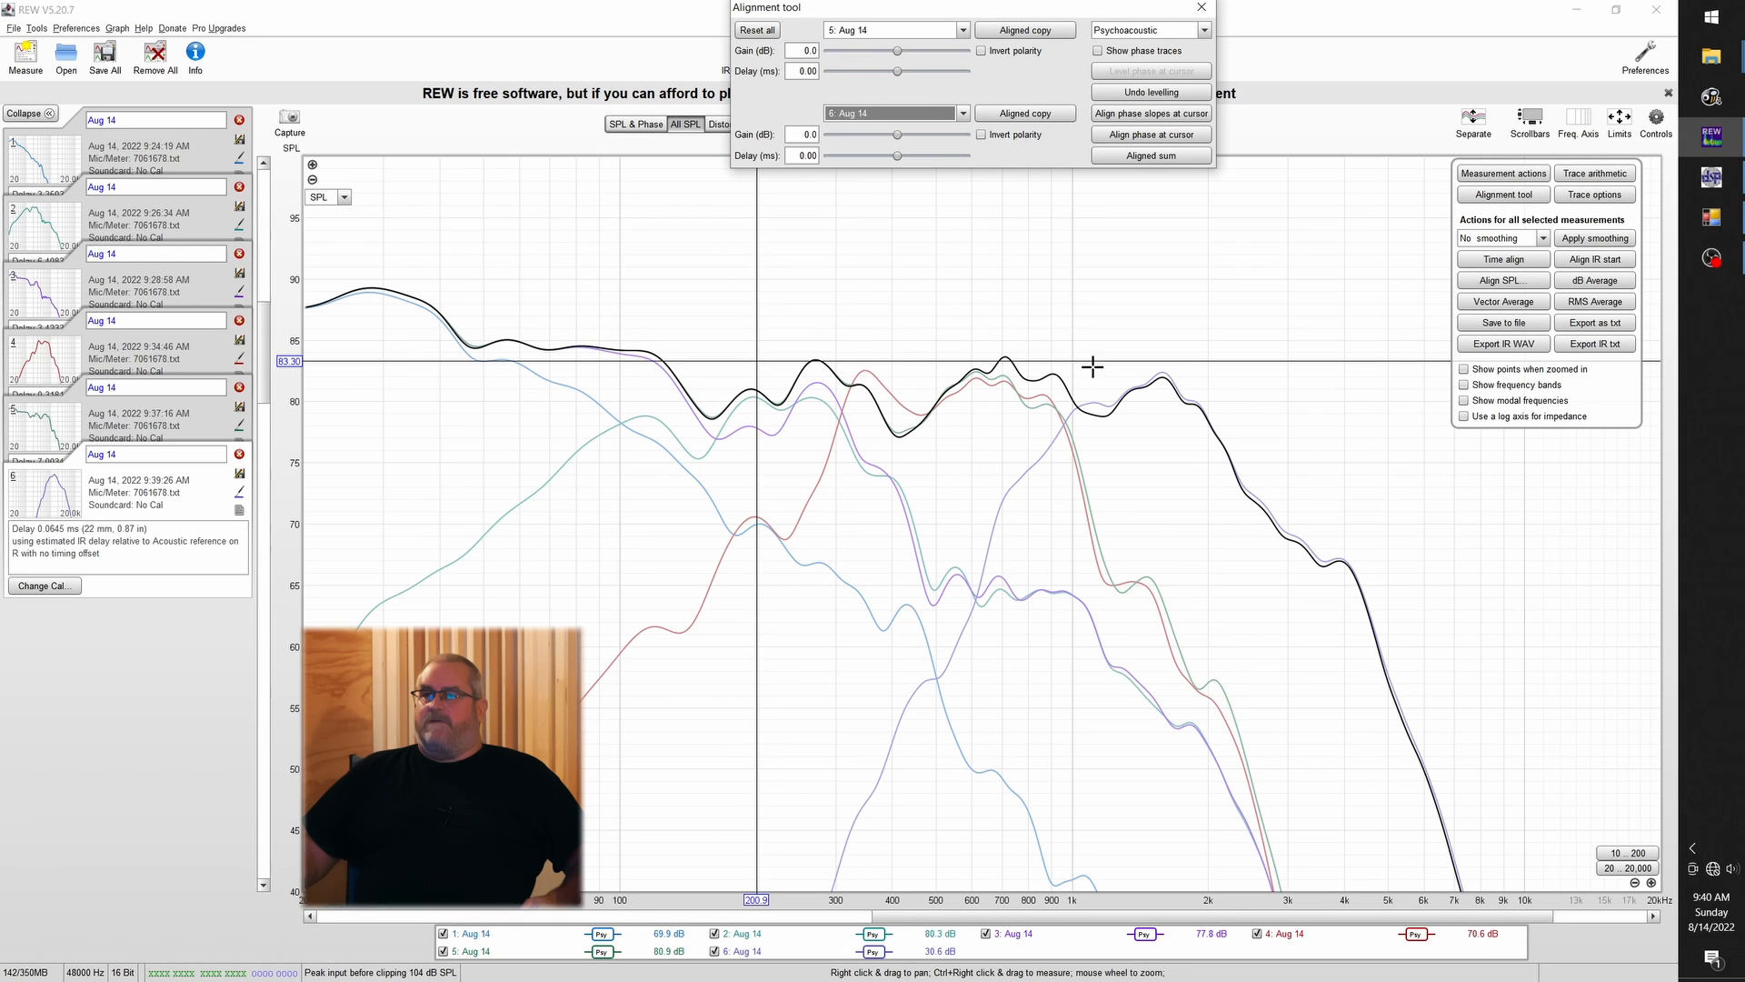
Compare the summed response with measurement 6 in inverted and normal polarity
left_click(981, 135)
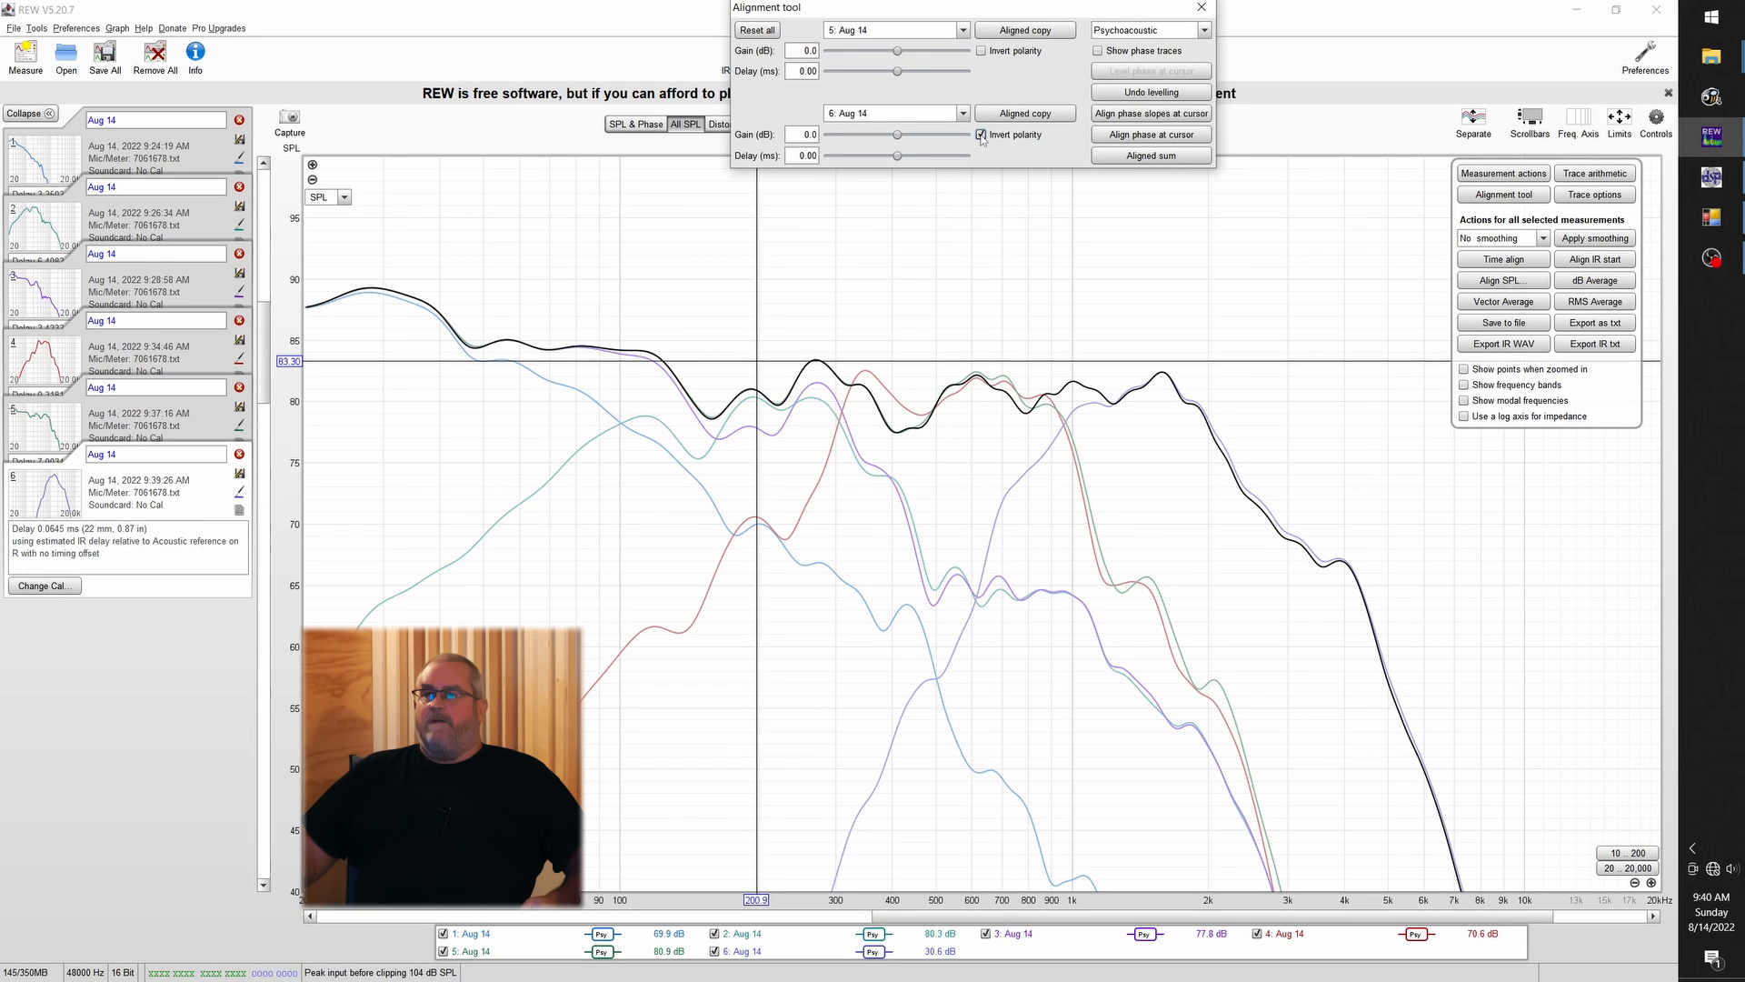
left_click(981, 135)
left_click(981, 135)
left_click(981, 136)
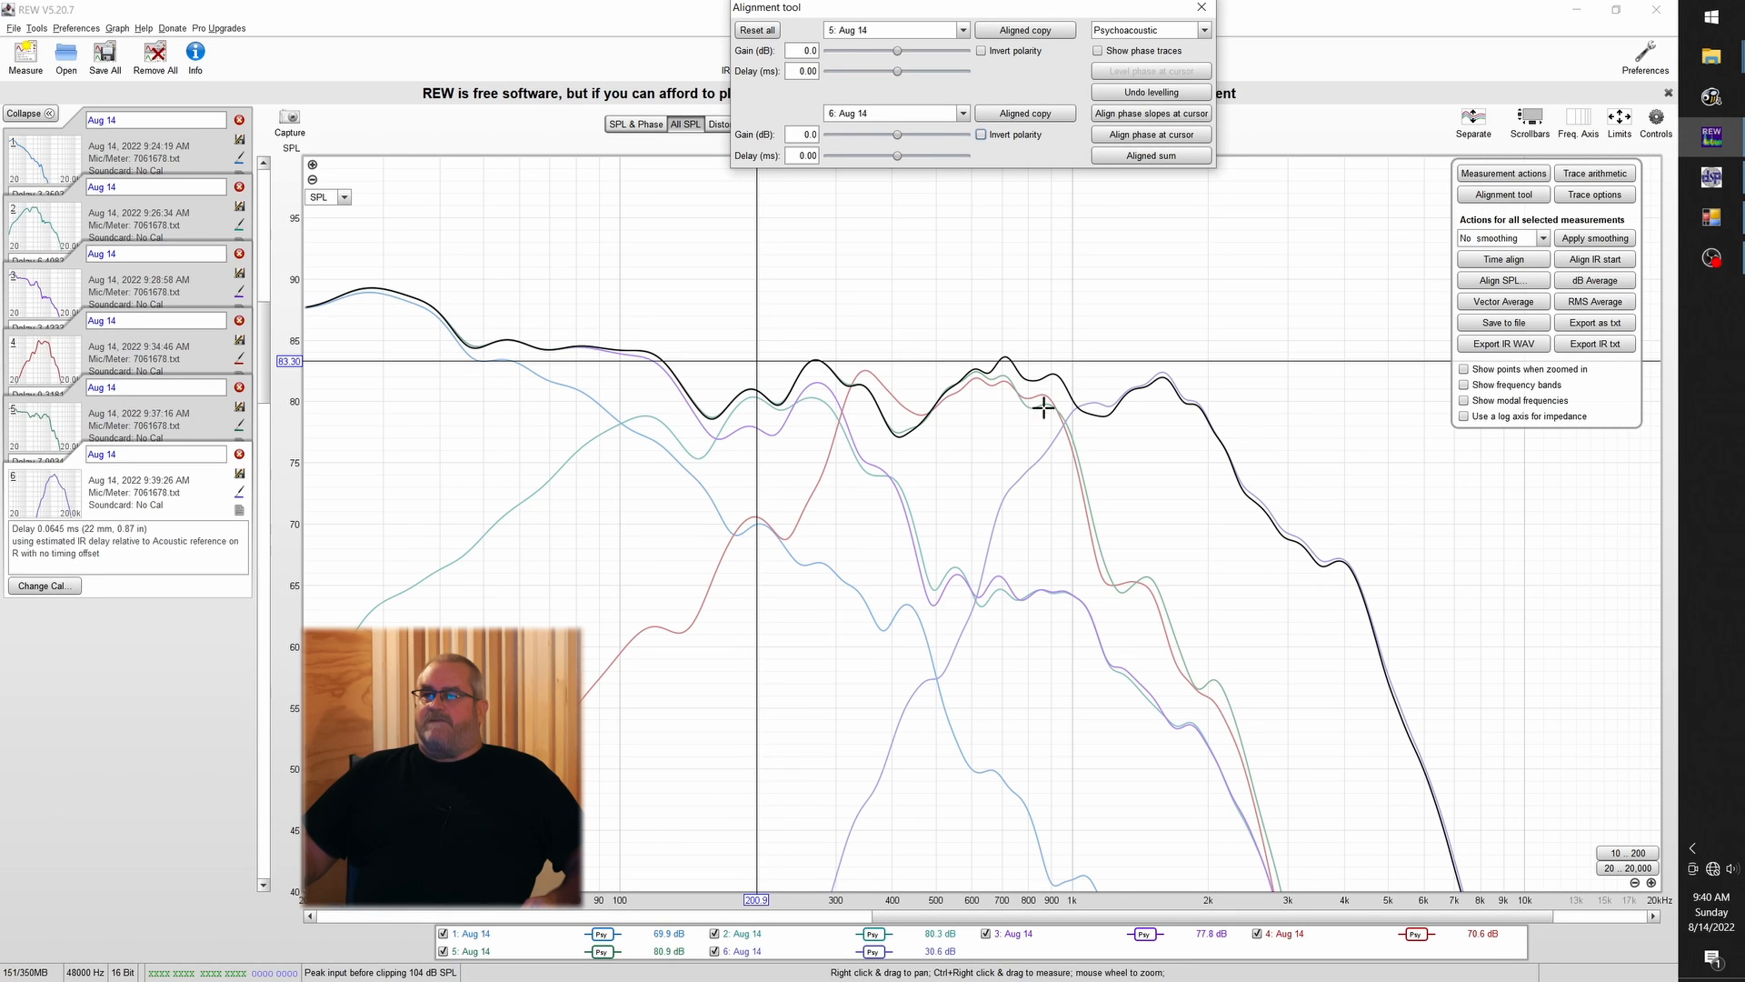
Check output channel 3's crossover in the miniDSP, close it, and place the REW graph cursor at 899 Hz
left_click(1713, 178)
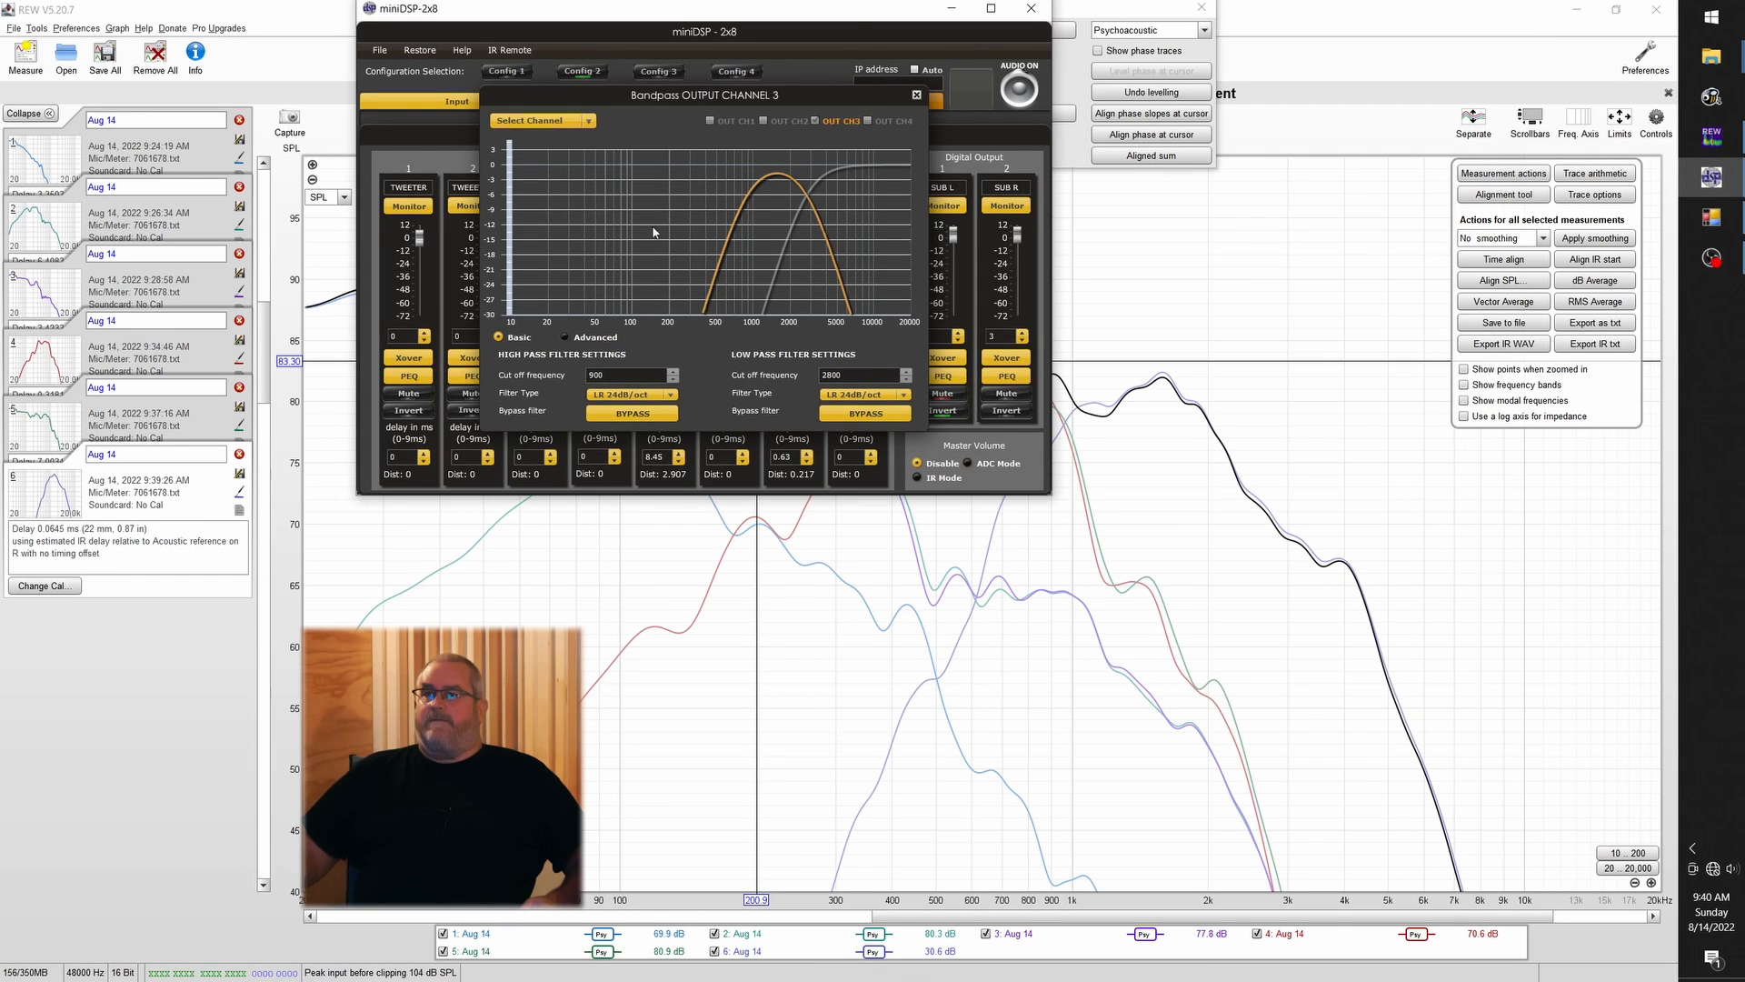
left_click(916, 96)
left_click(951, 8)
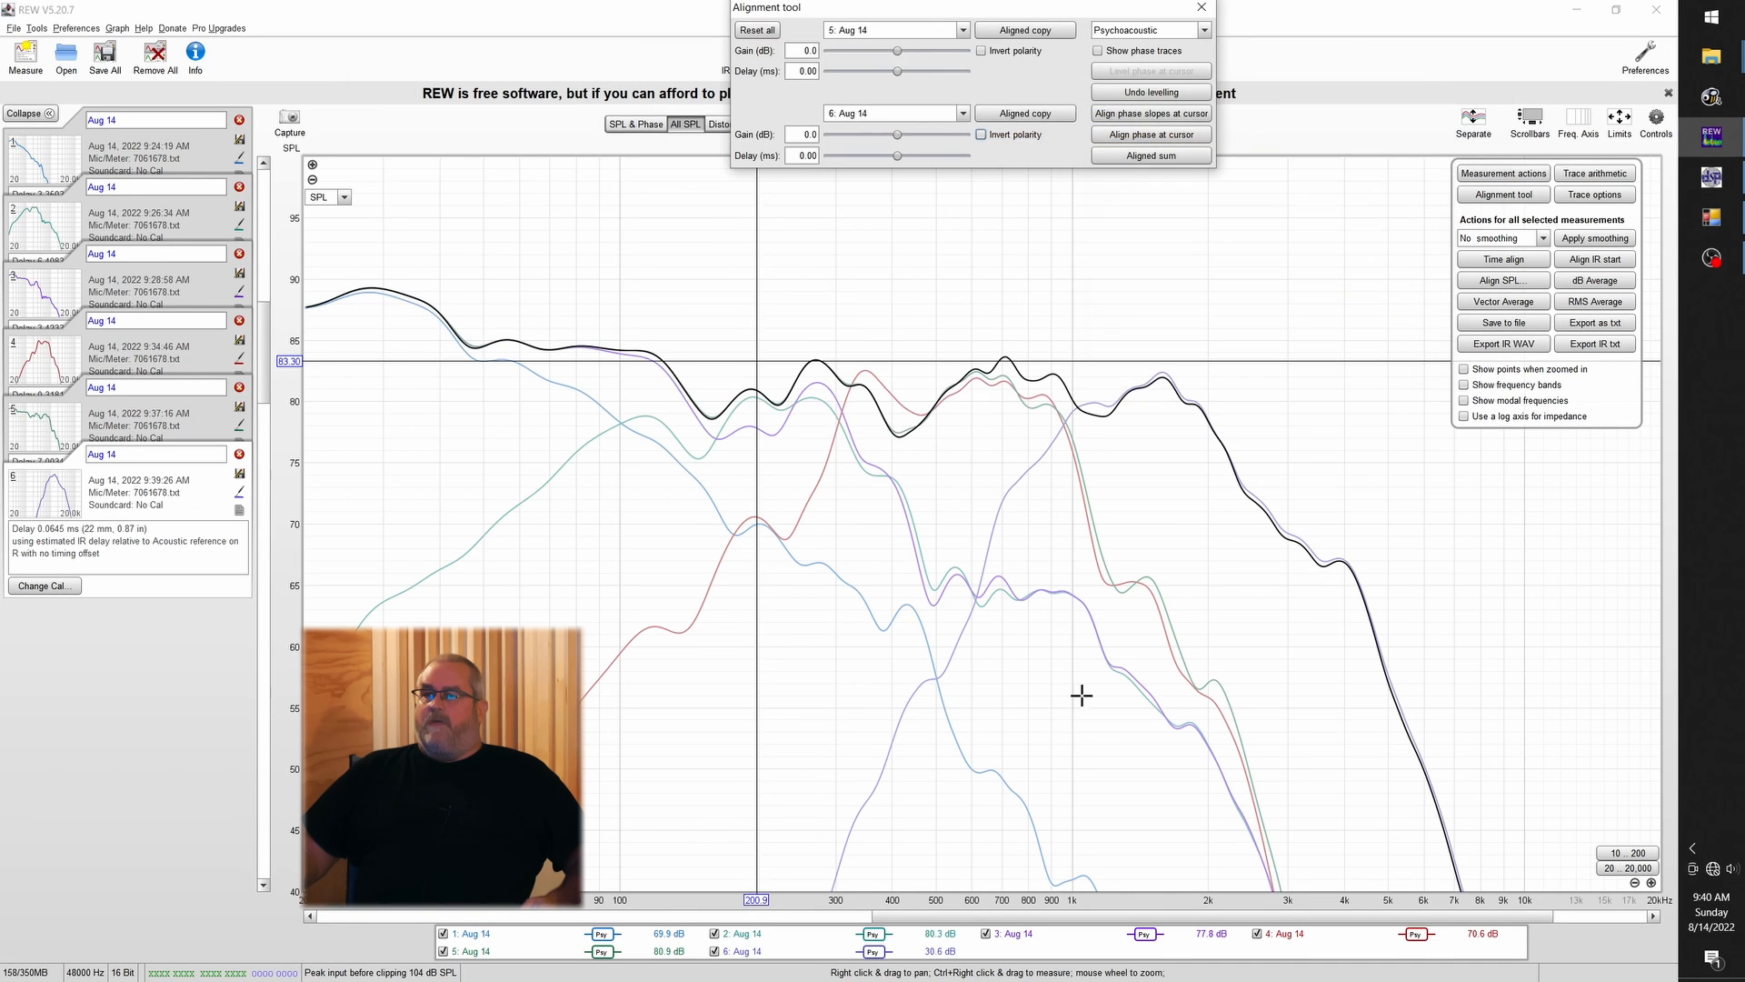
left_click(1051, 756)
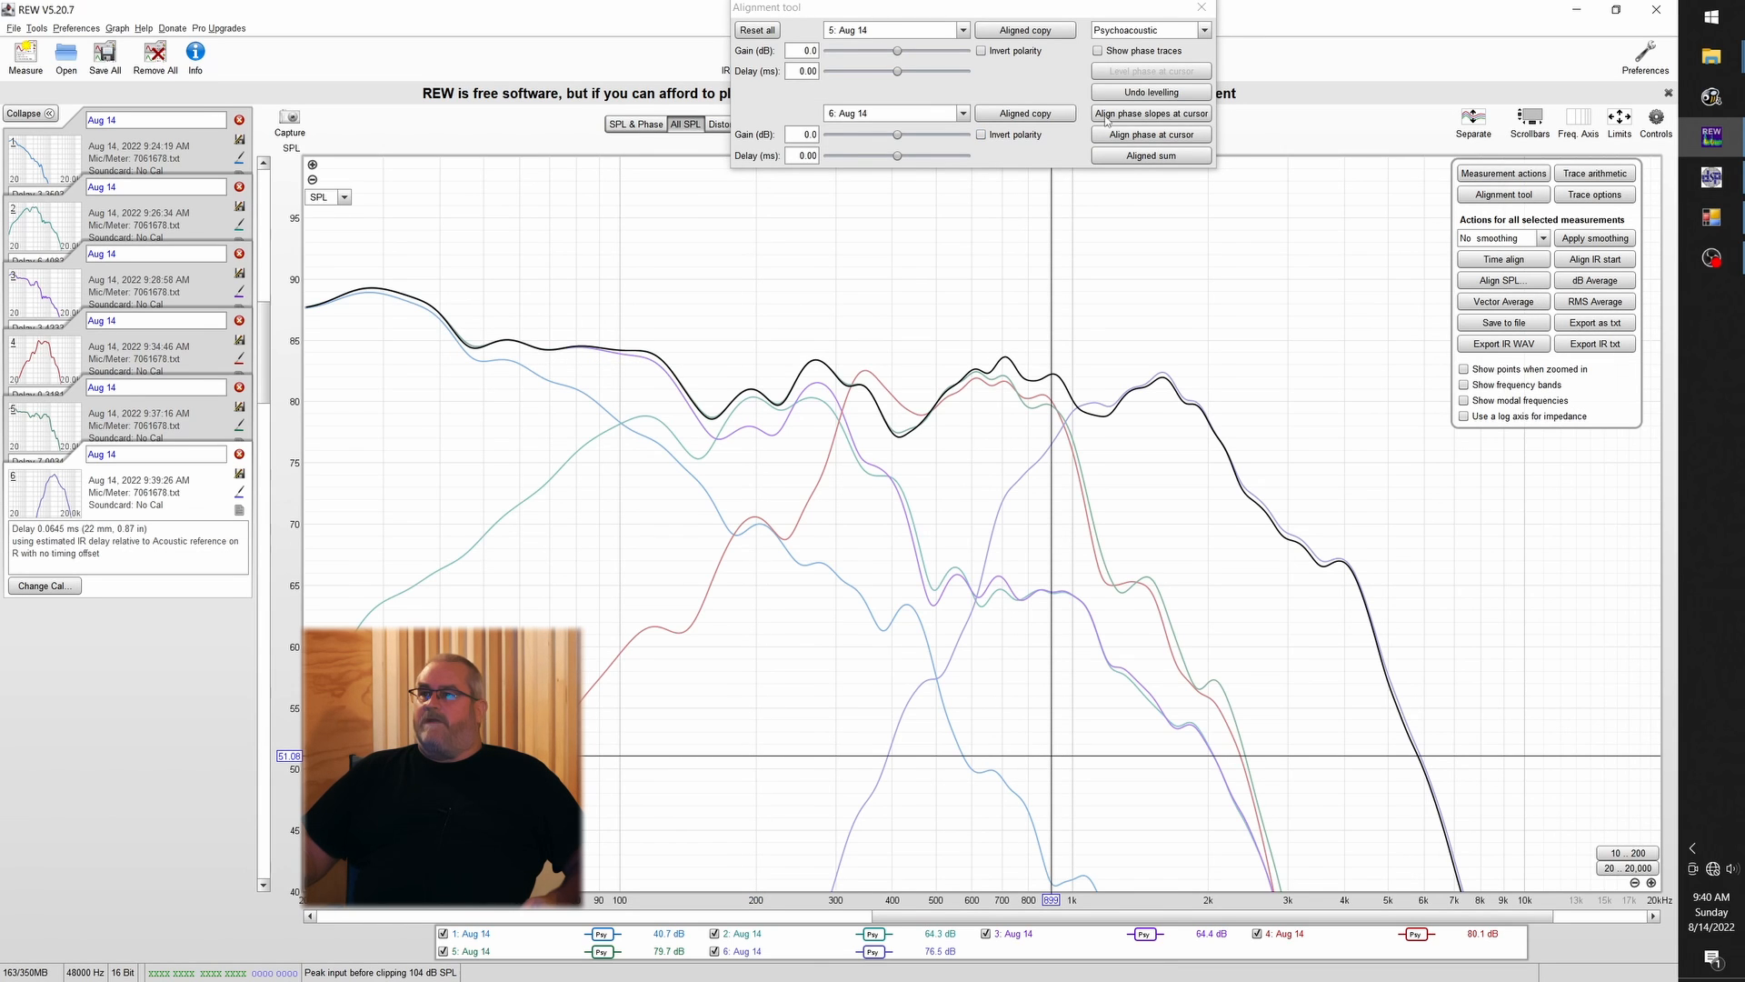
Try aligning measurement 6's phase at the cursor with normal polarity, then reset and align it with inverted polarity
left_click(1152, 134)
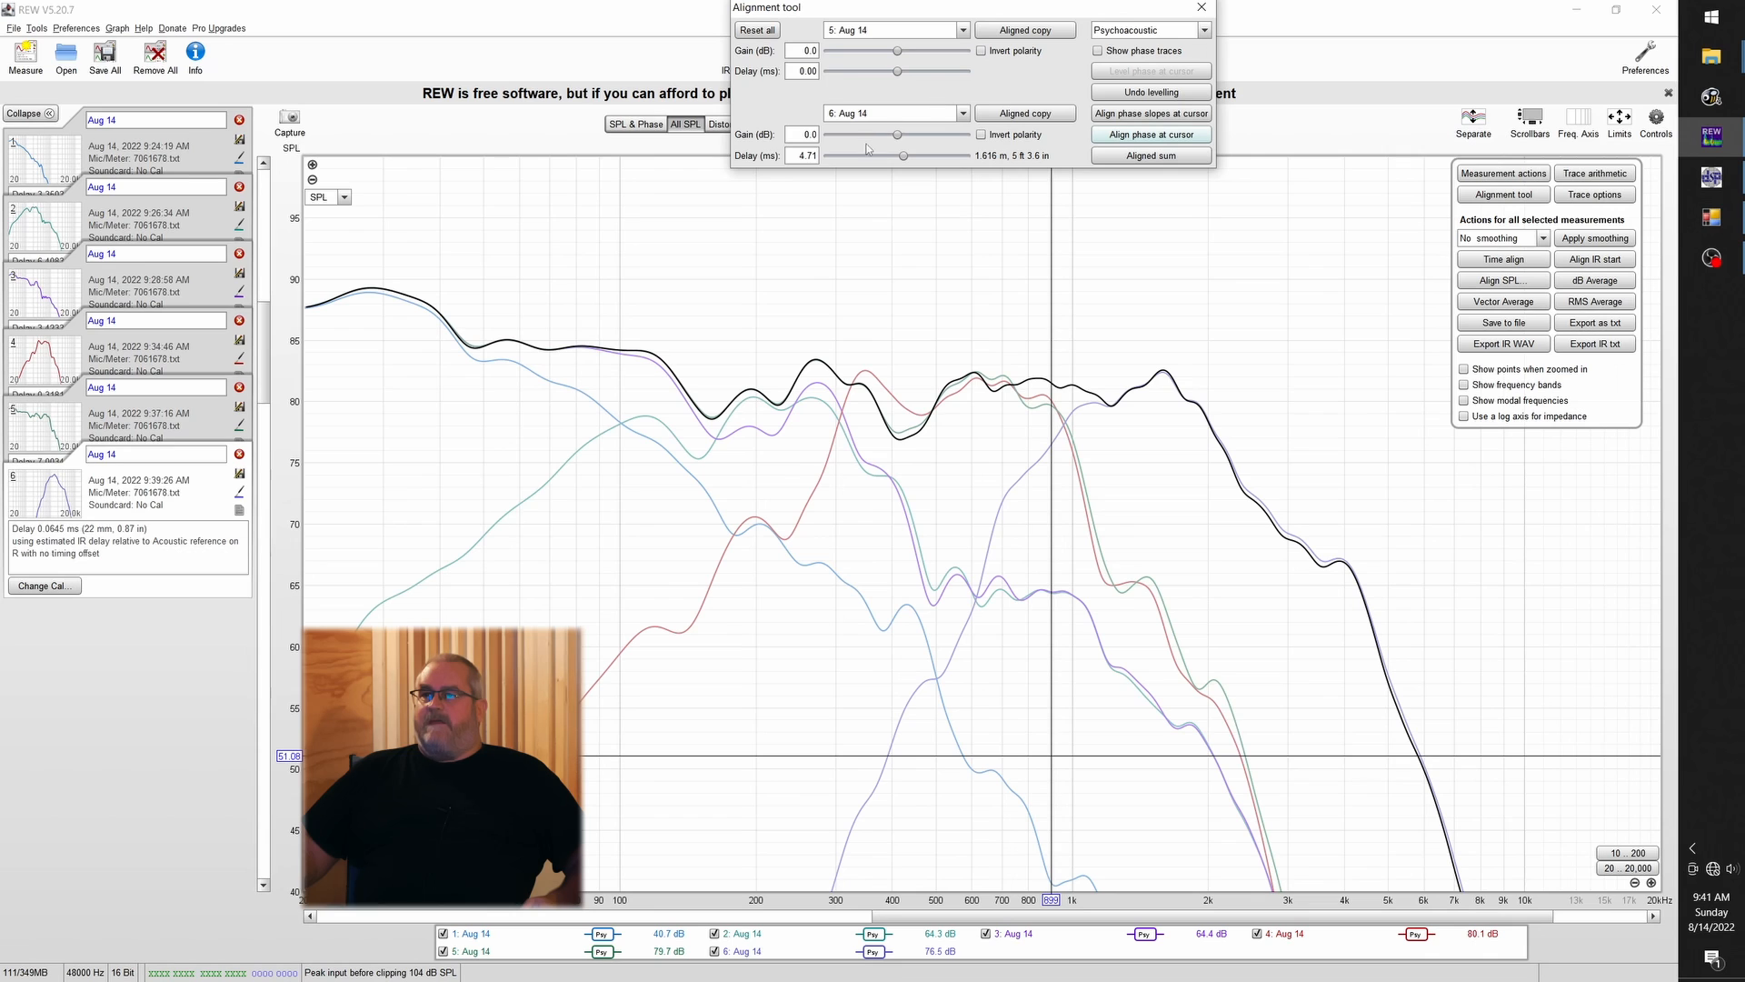
left_click(757, 30)
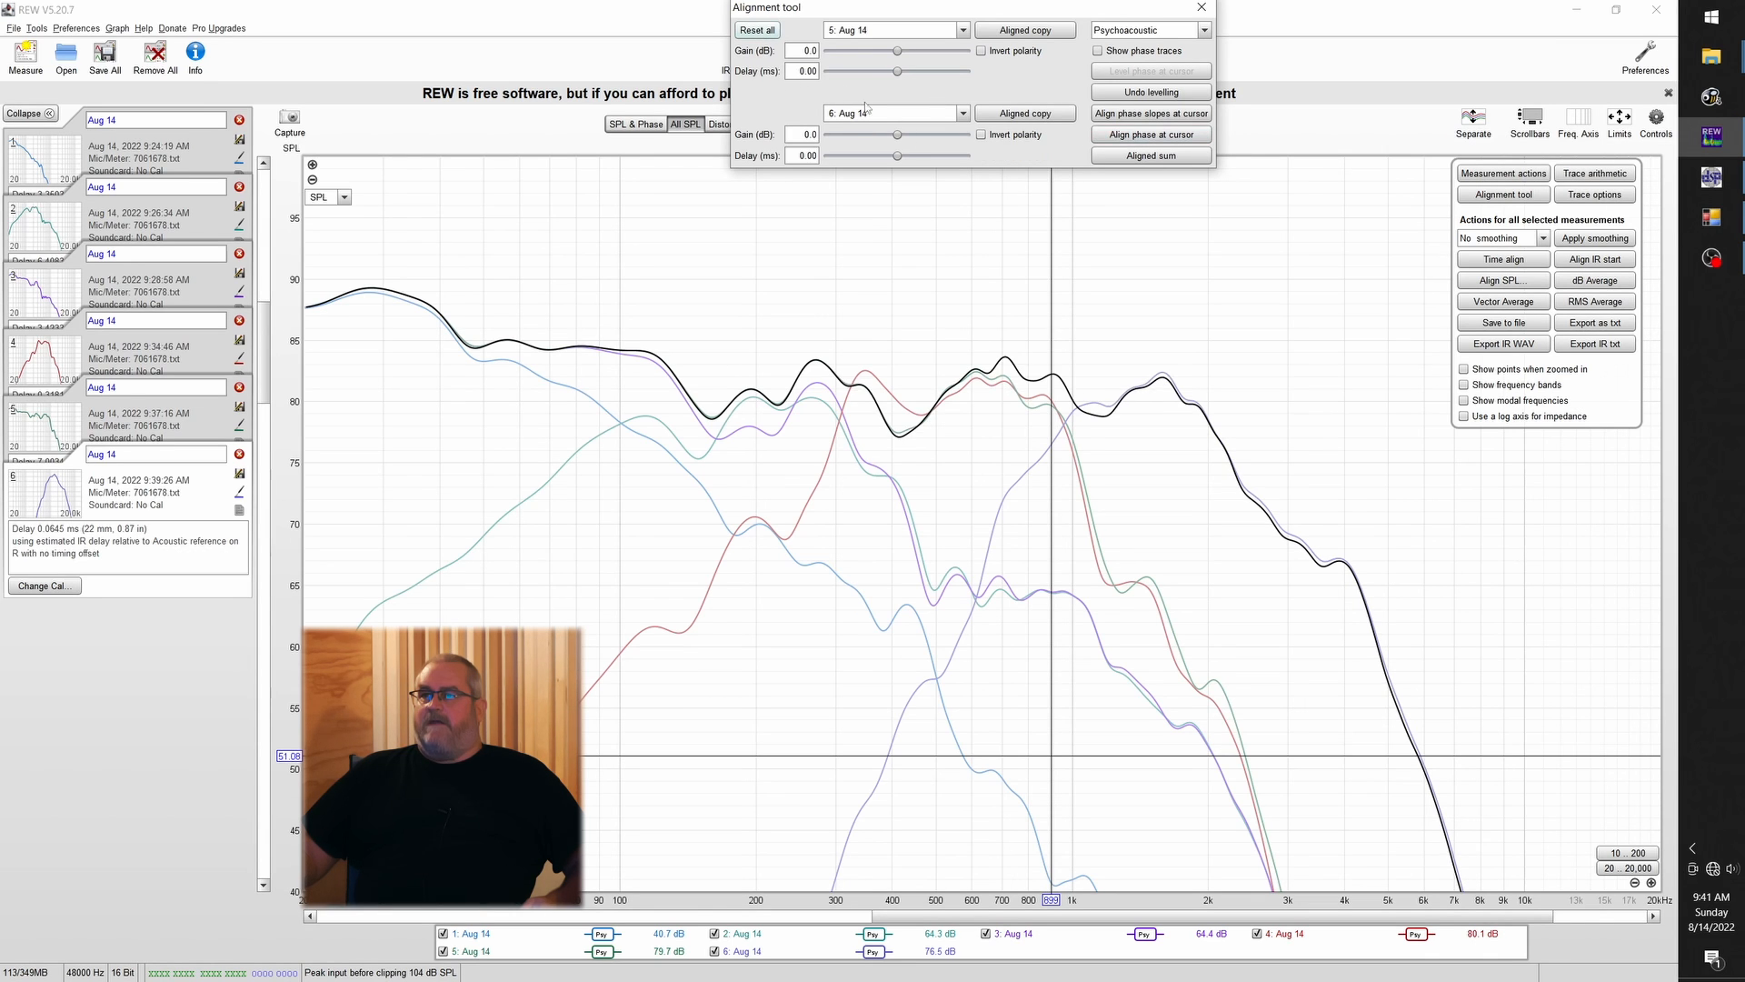
left_click(981, 134)
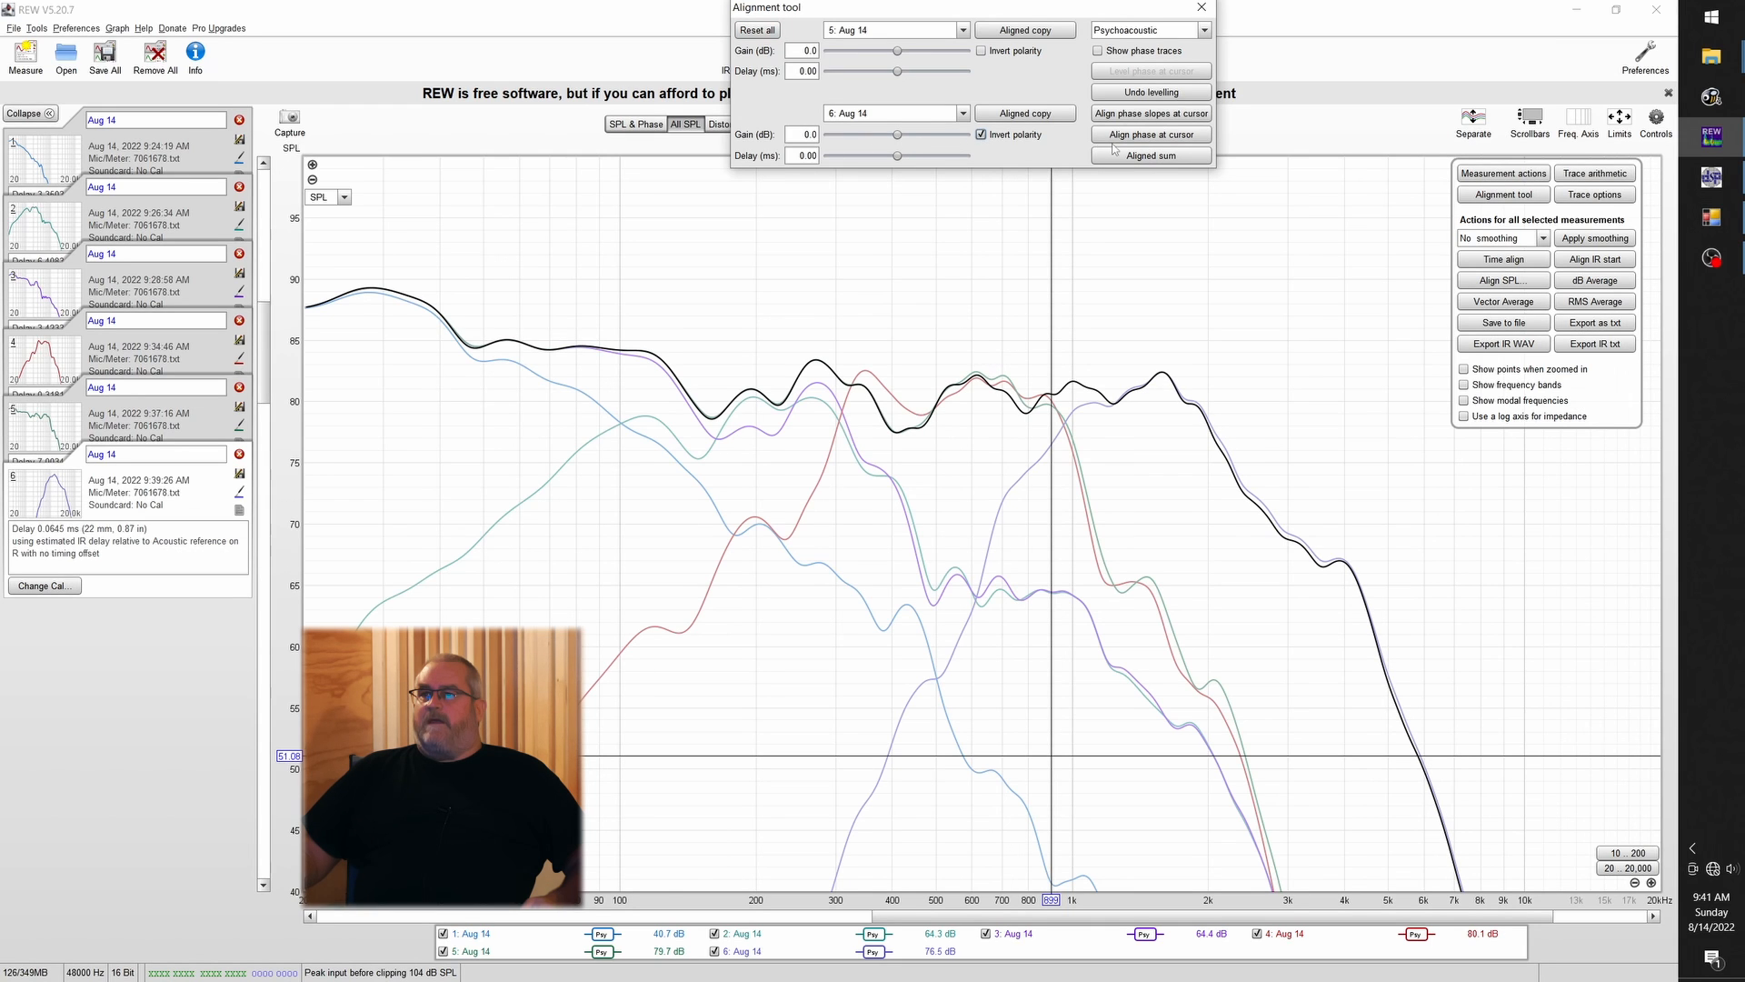
left_click(1150, 136)
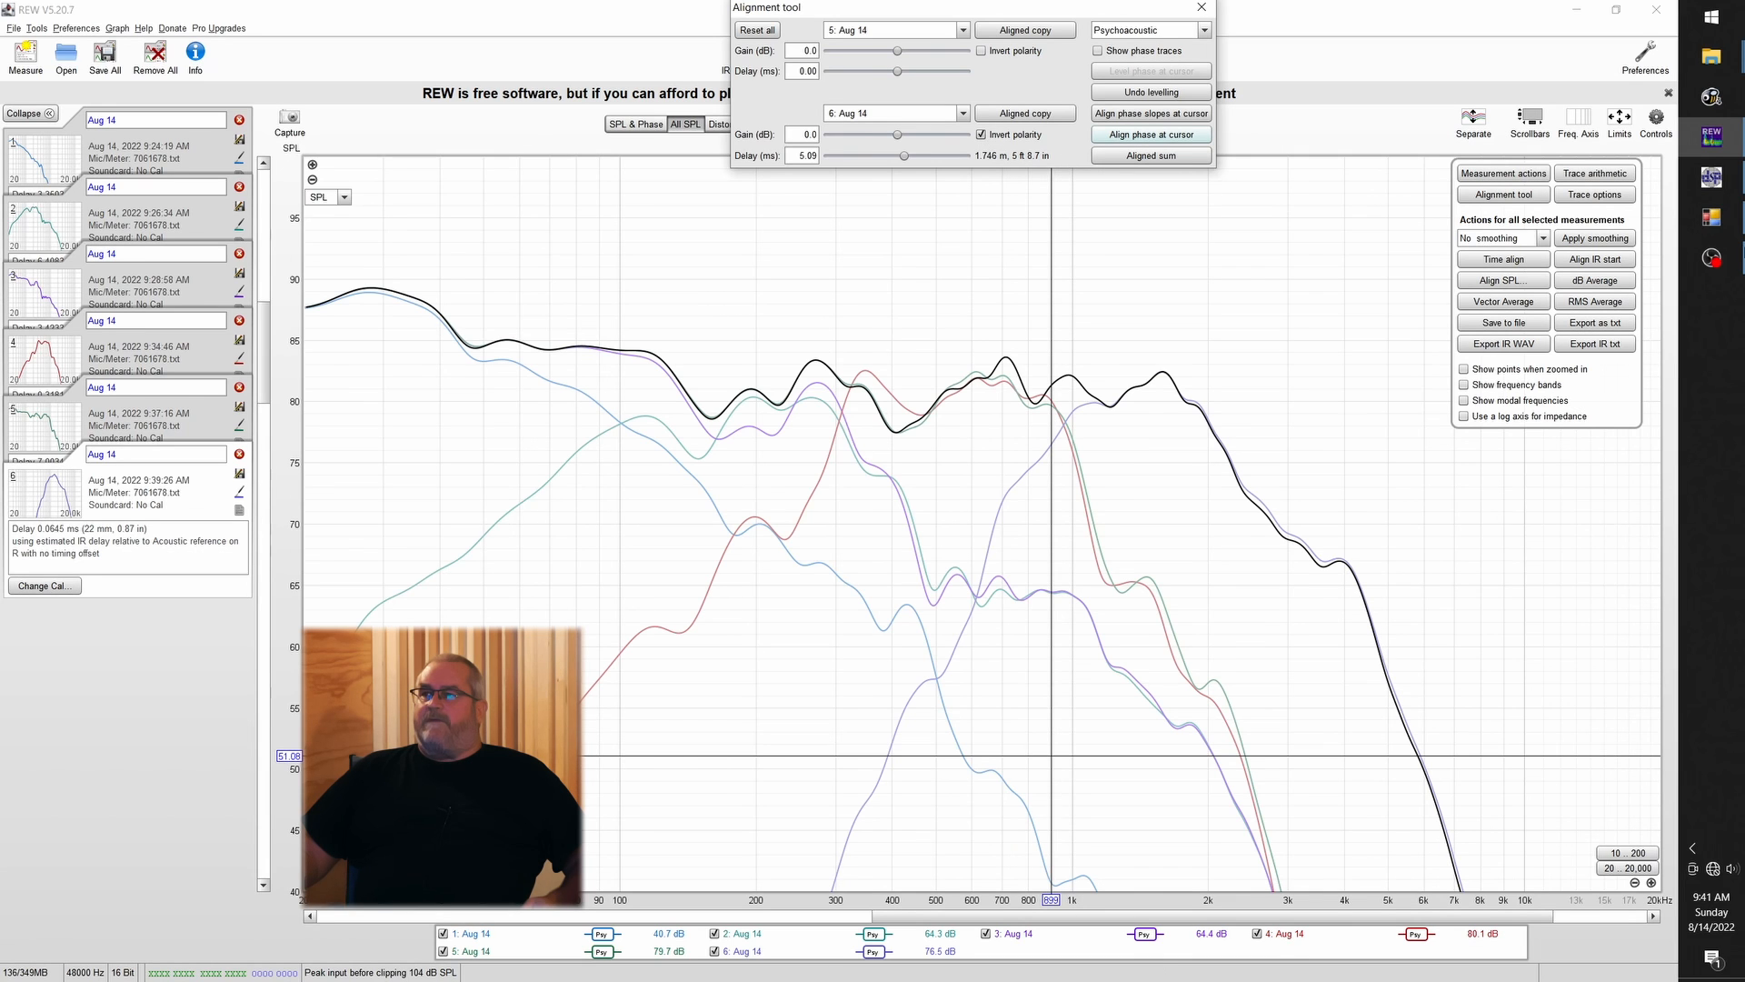
Set the delay of Mid output 3 to 5.09 ms and invert its polarity in the miniDSP
left_click(1712, 177)
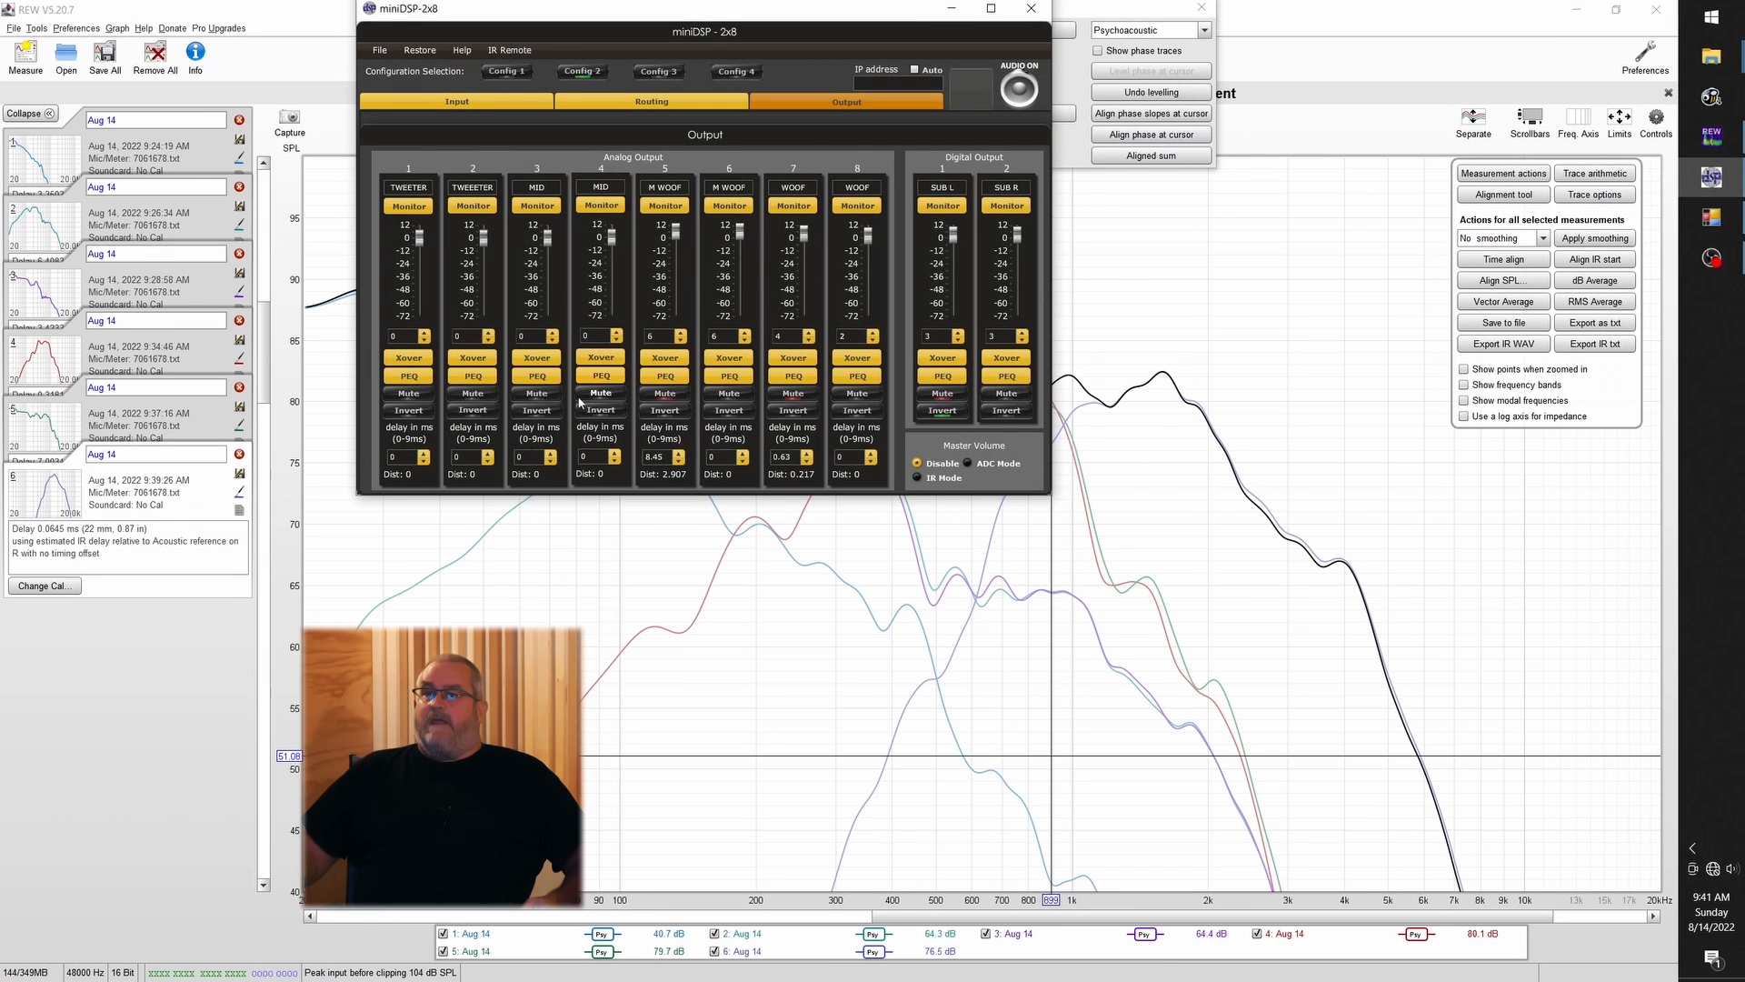
double_click(532, 457)
type("5.09")
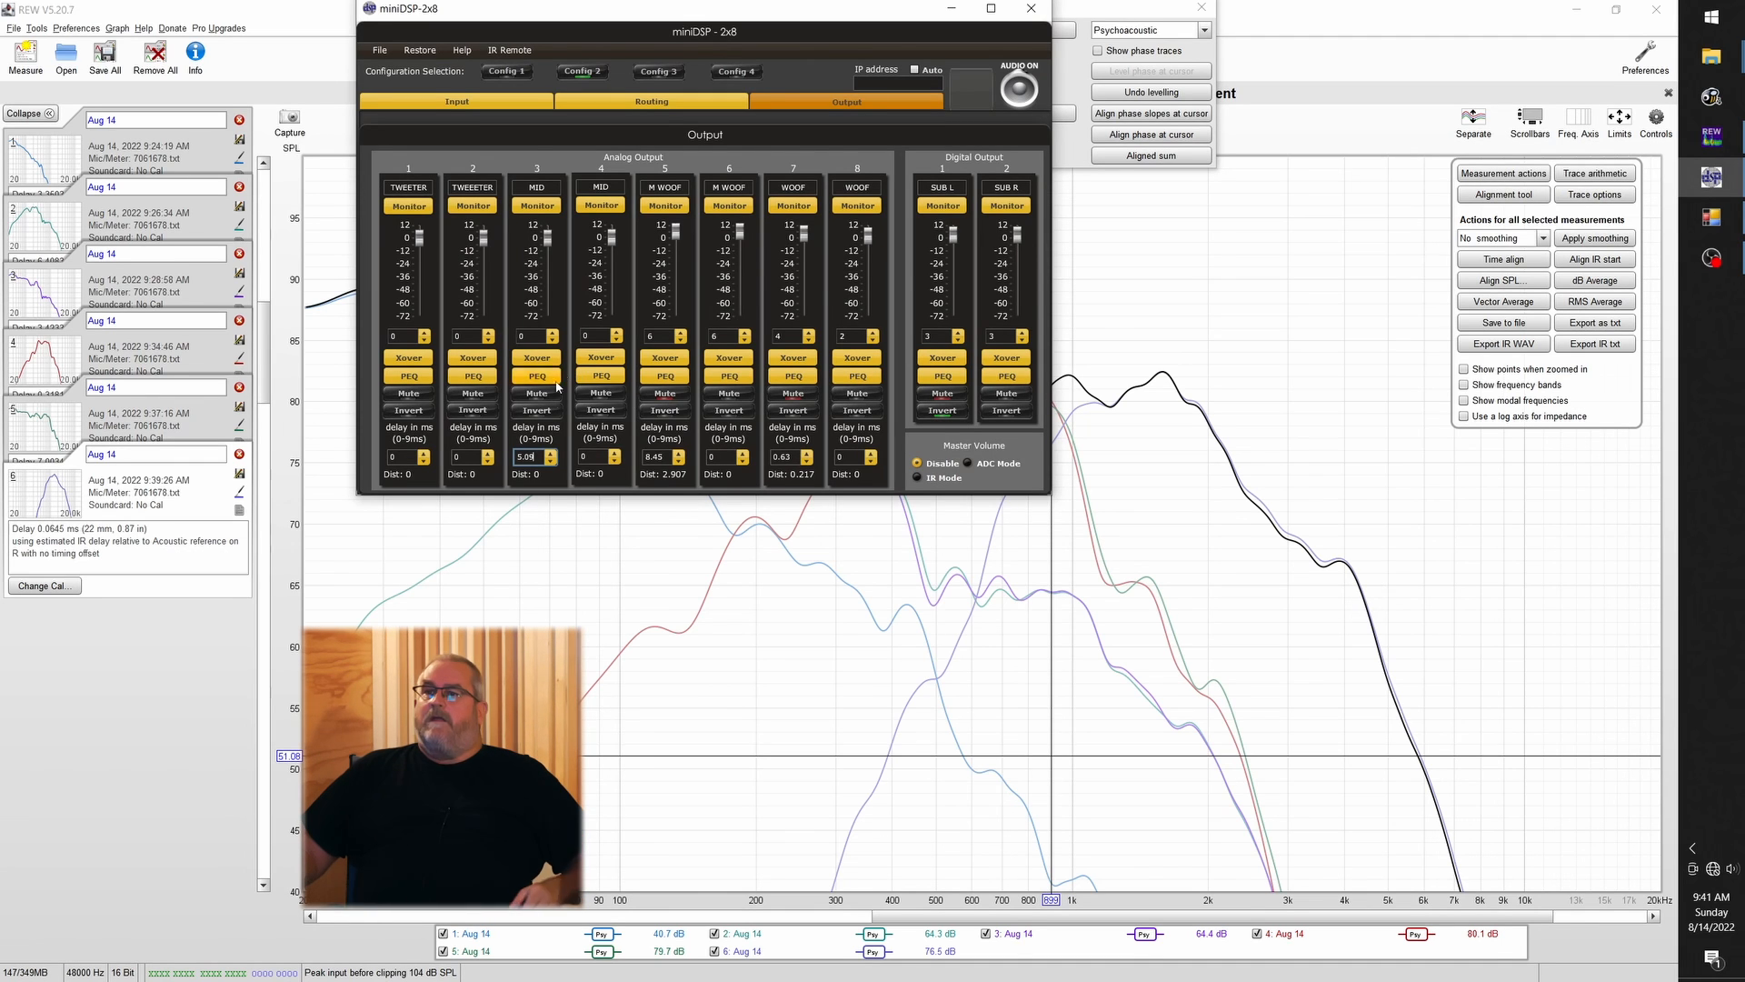
left_click(542, 414)
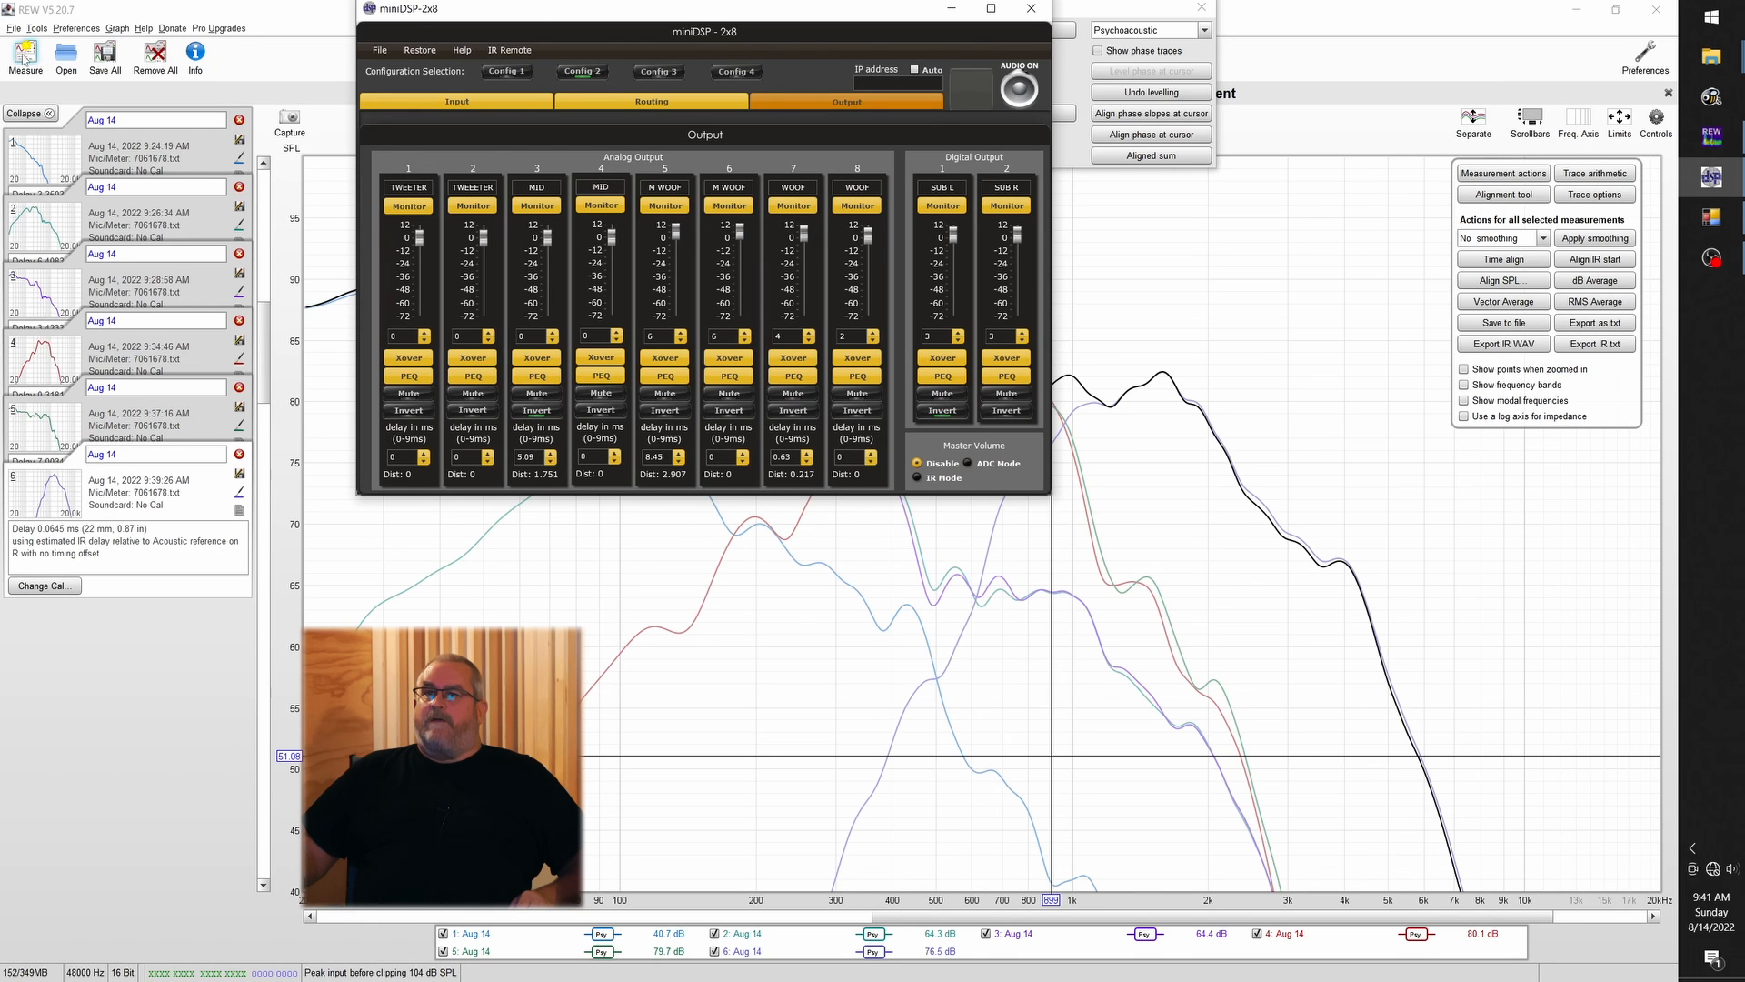
Sweep the mid together with the lower drivers in REW using the acoustic timing reference
left_click(25, 52)
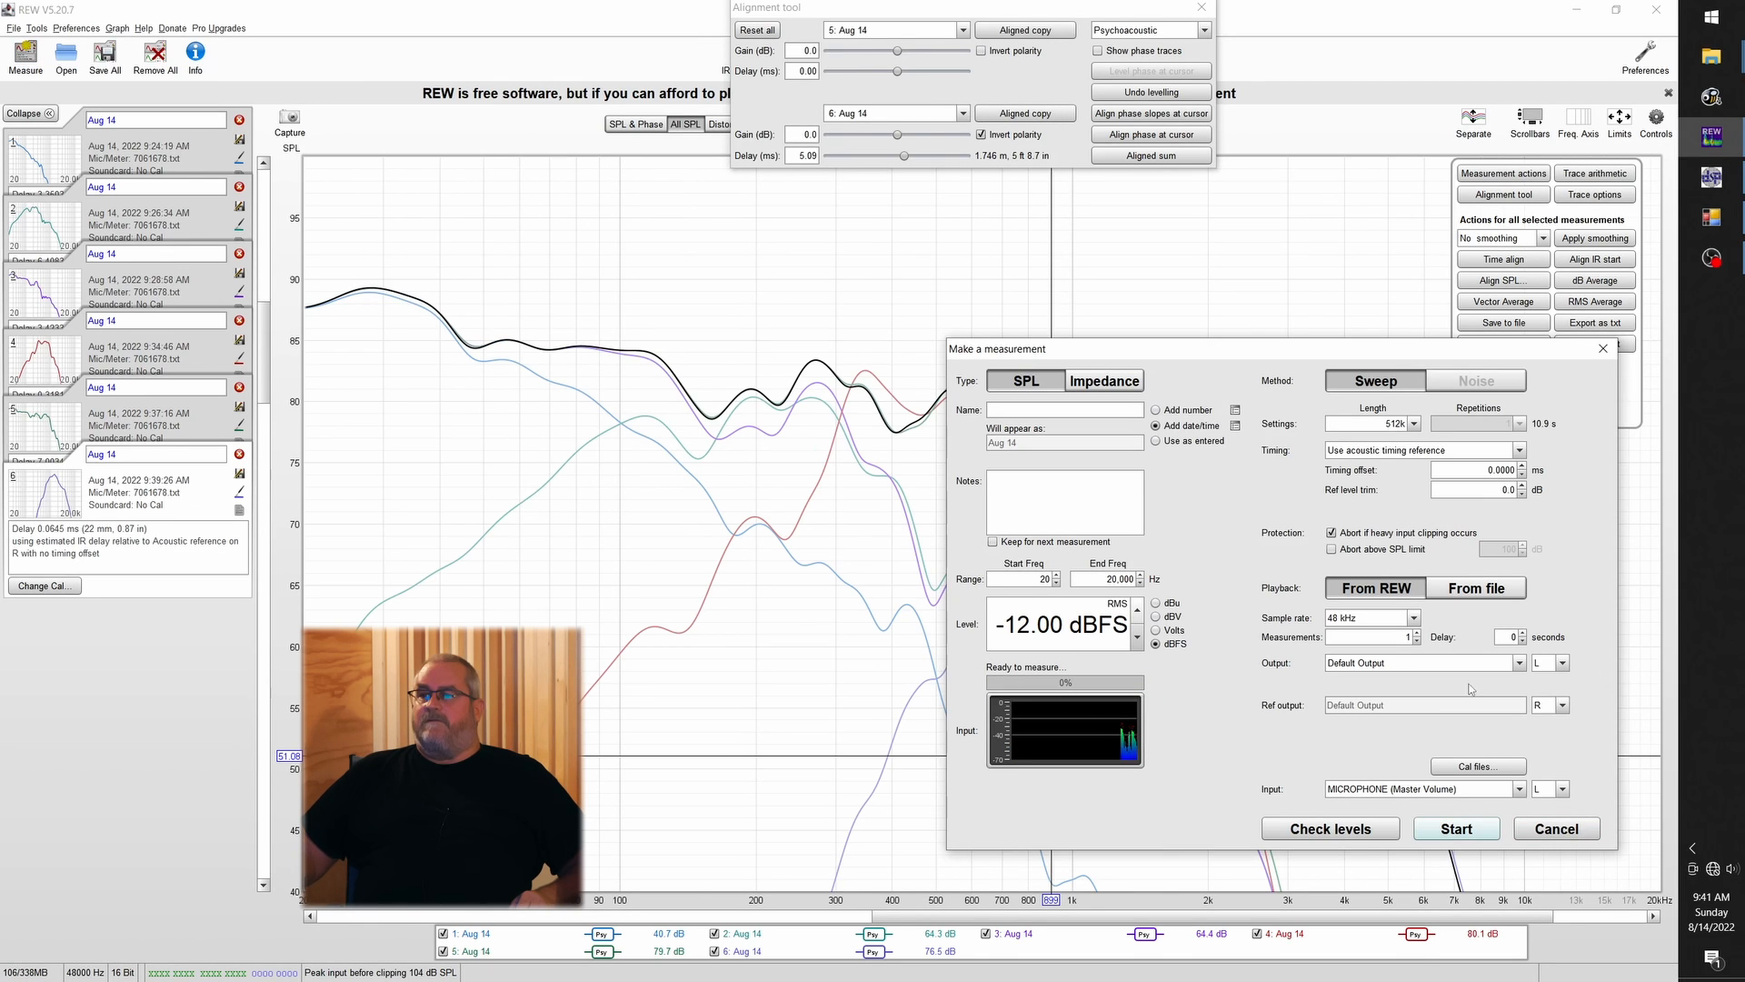
left_click(1461, 833)
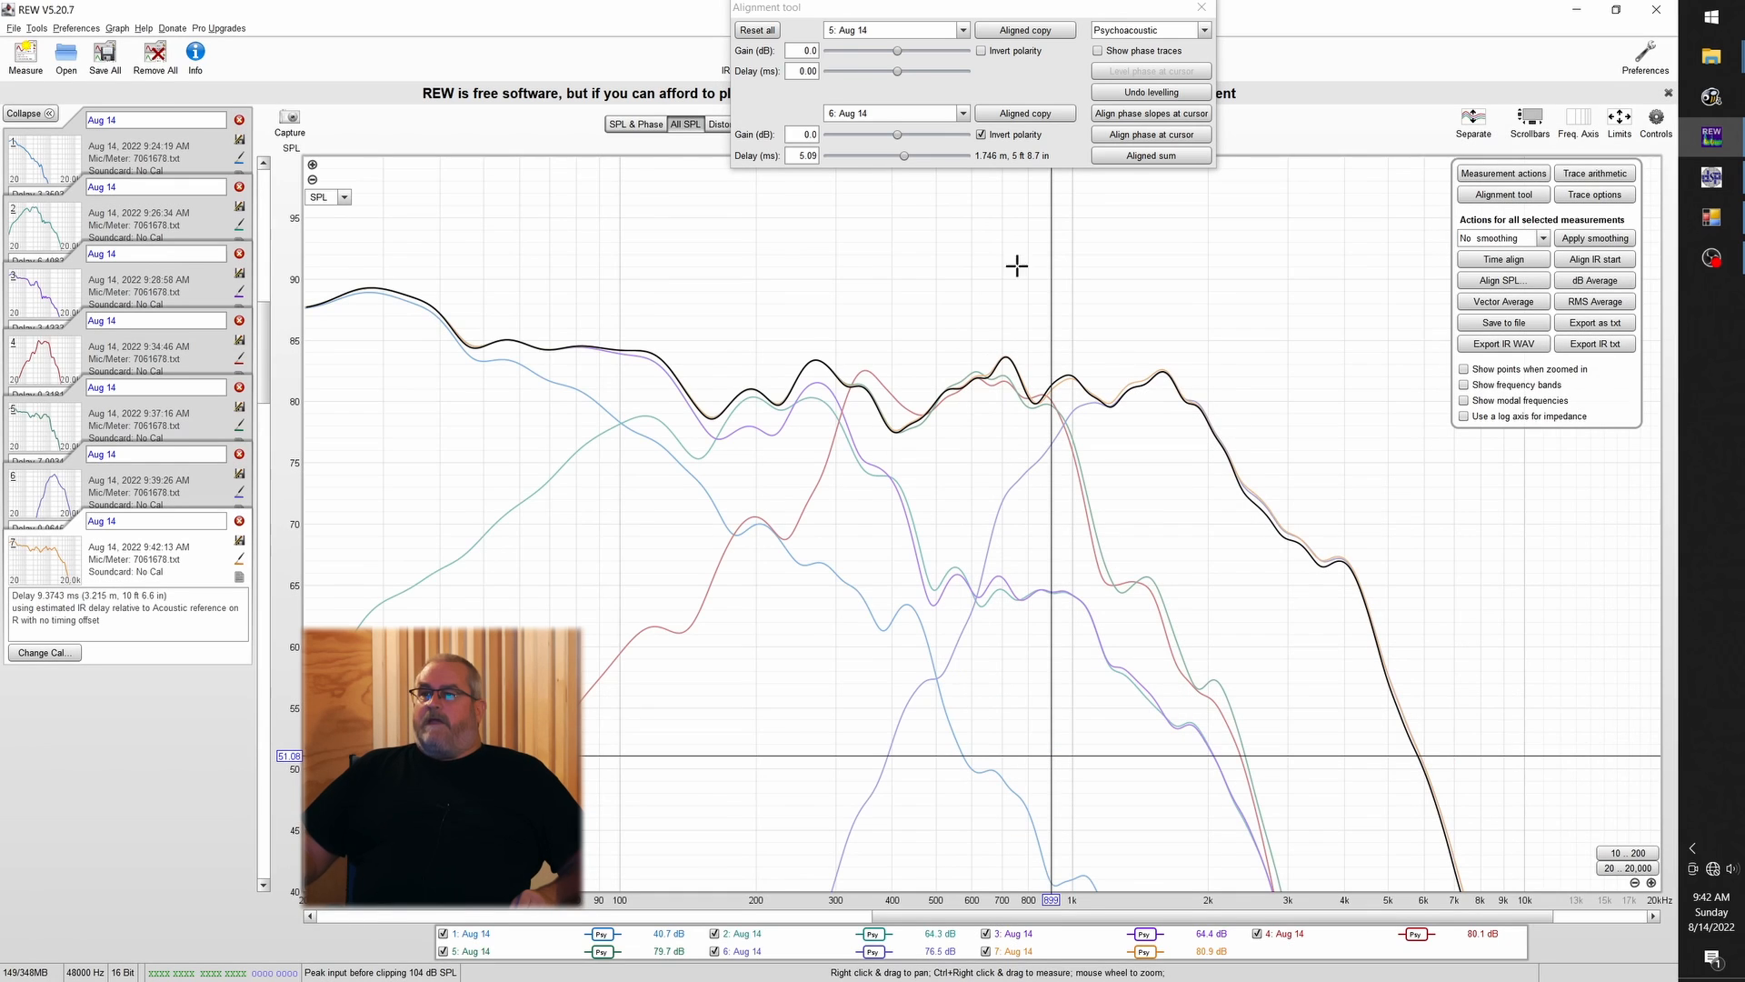
Compare measurement 7's individual SPL and phase graph with the overlay of all measured SPL traces and the predicted sum
left_click(627, 127)
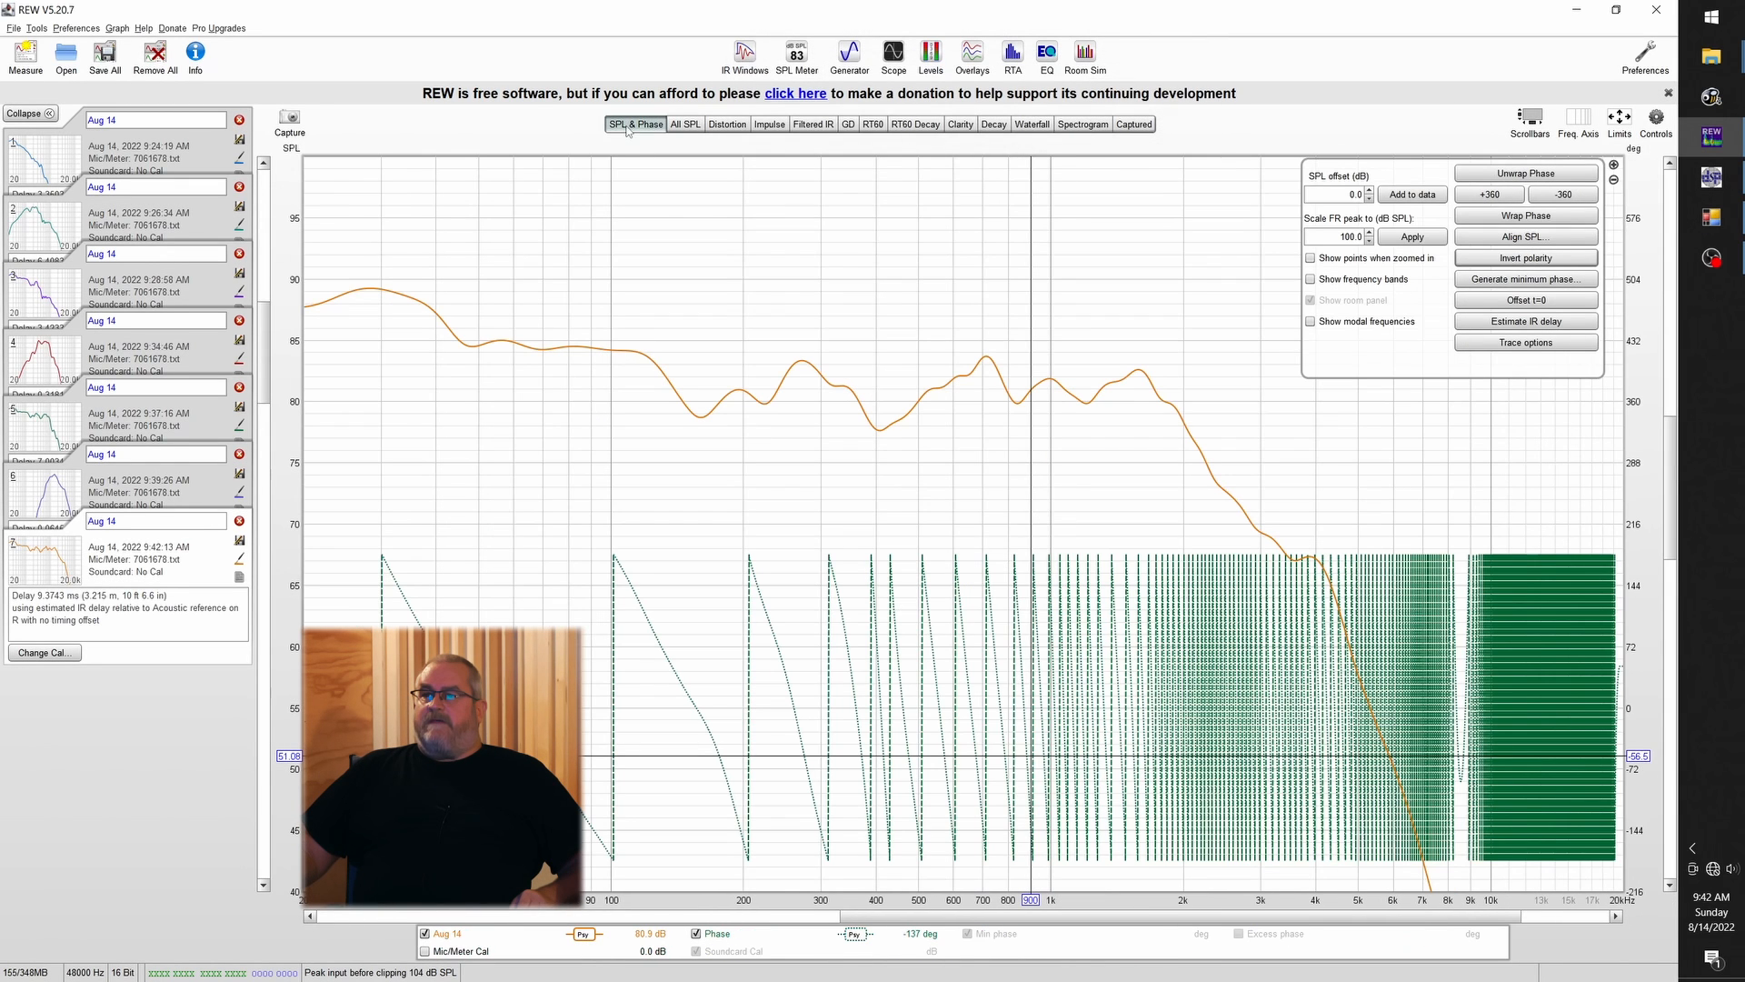
left_click(685, 125)
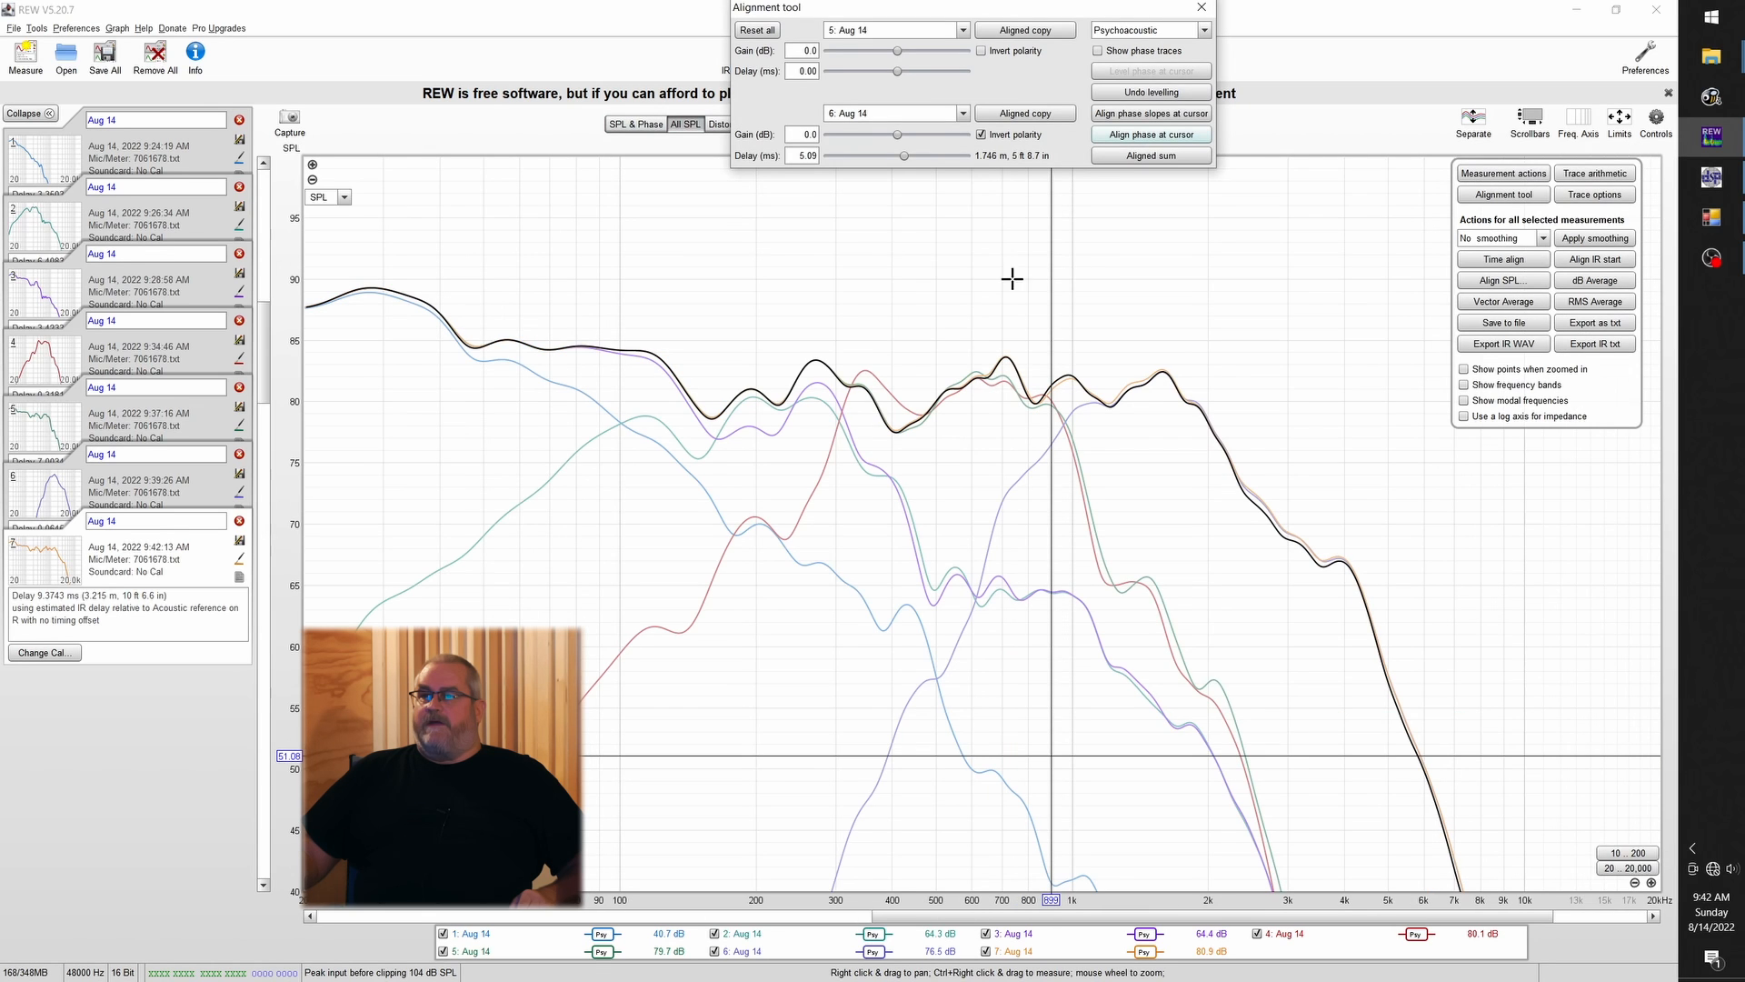
left_click(634, 125)
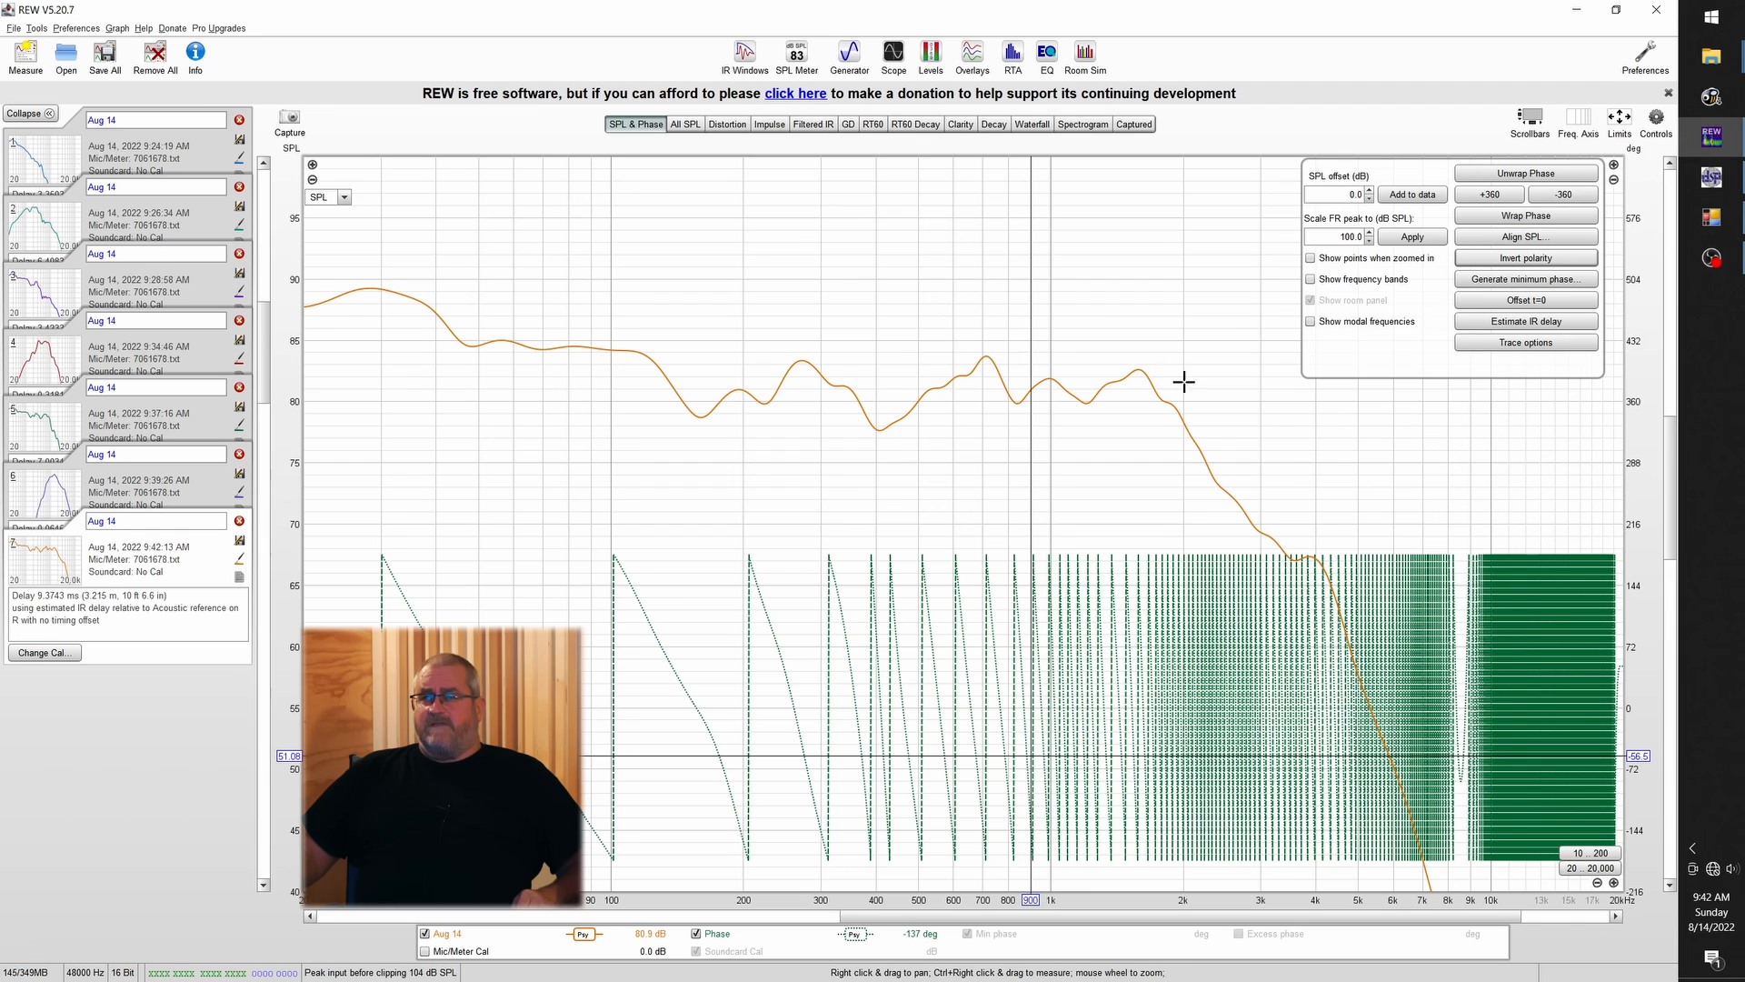
left_click(685, 125)
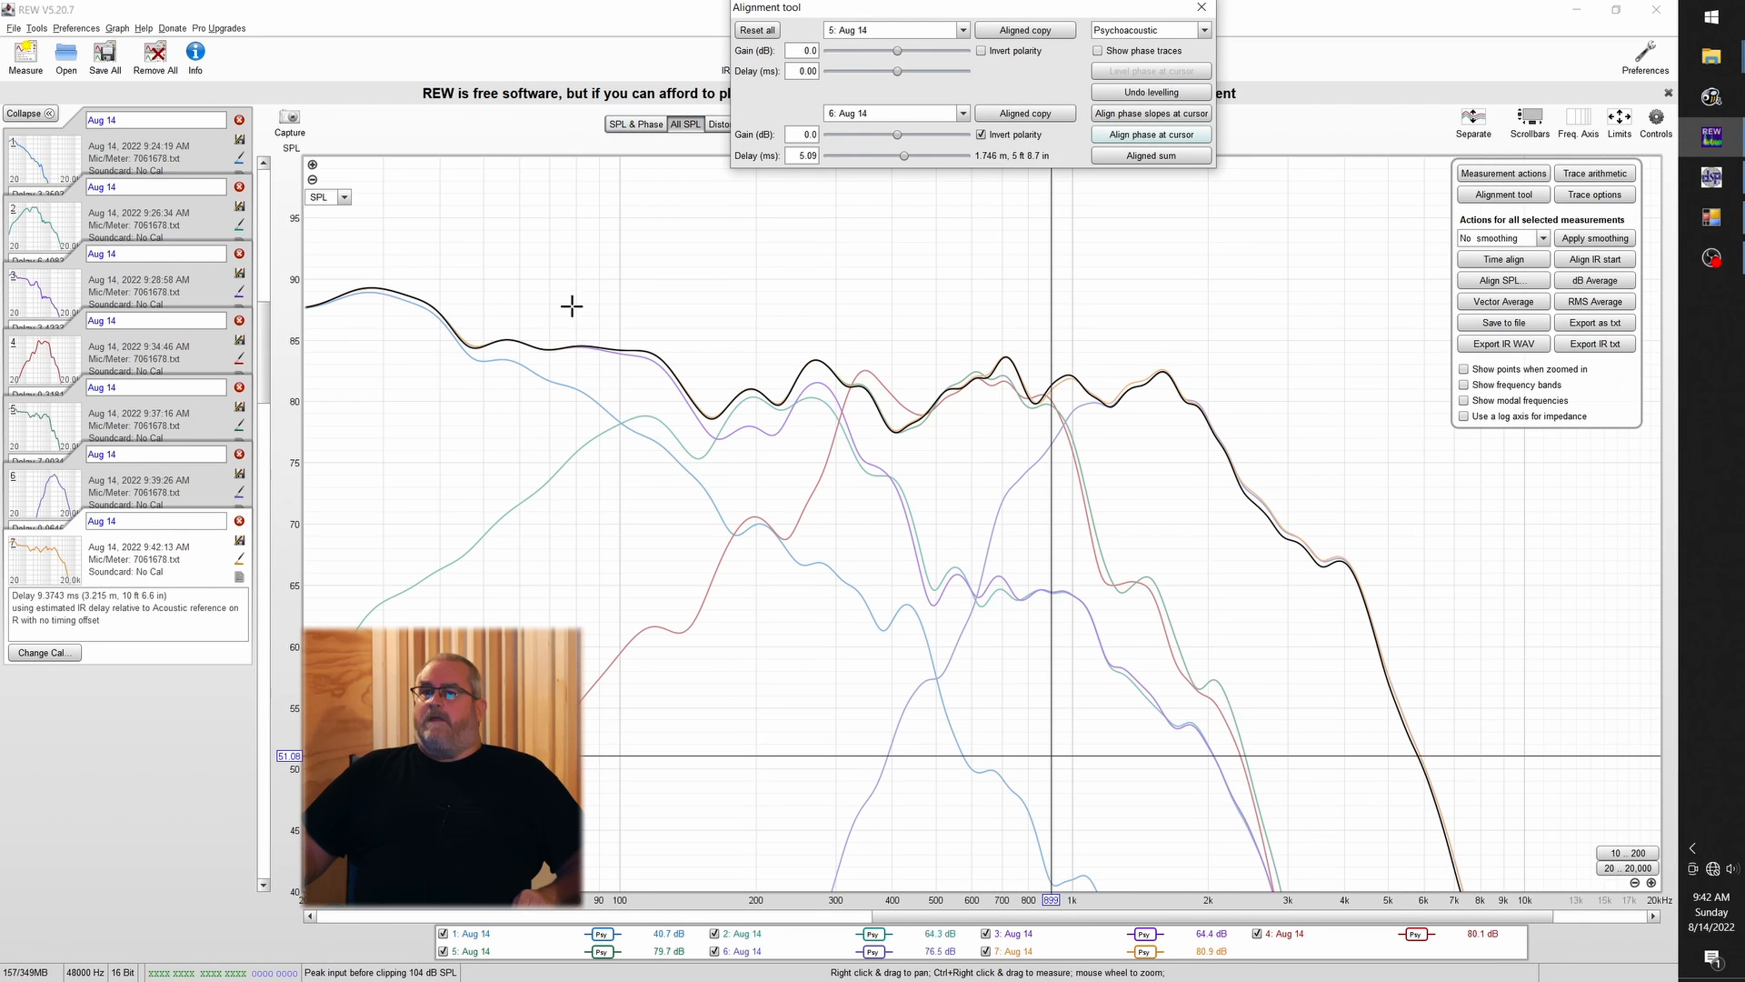
Route digital Input 3 to the tweeter in the miniDSP and sweep the tweeter alone in REW using the acoustic timing reference
left_click(1710, 179)
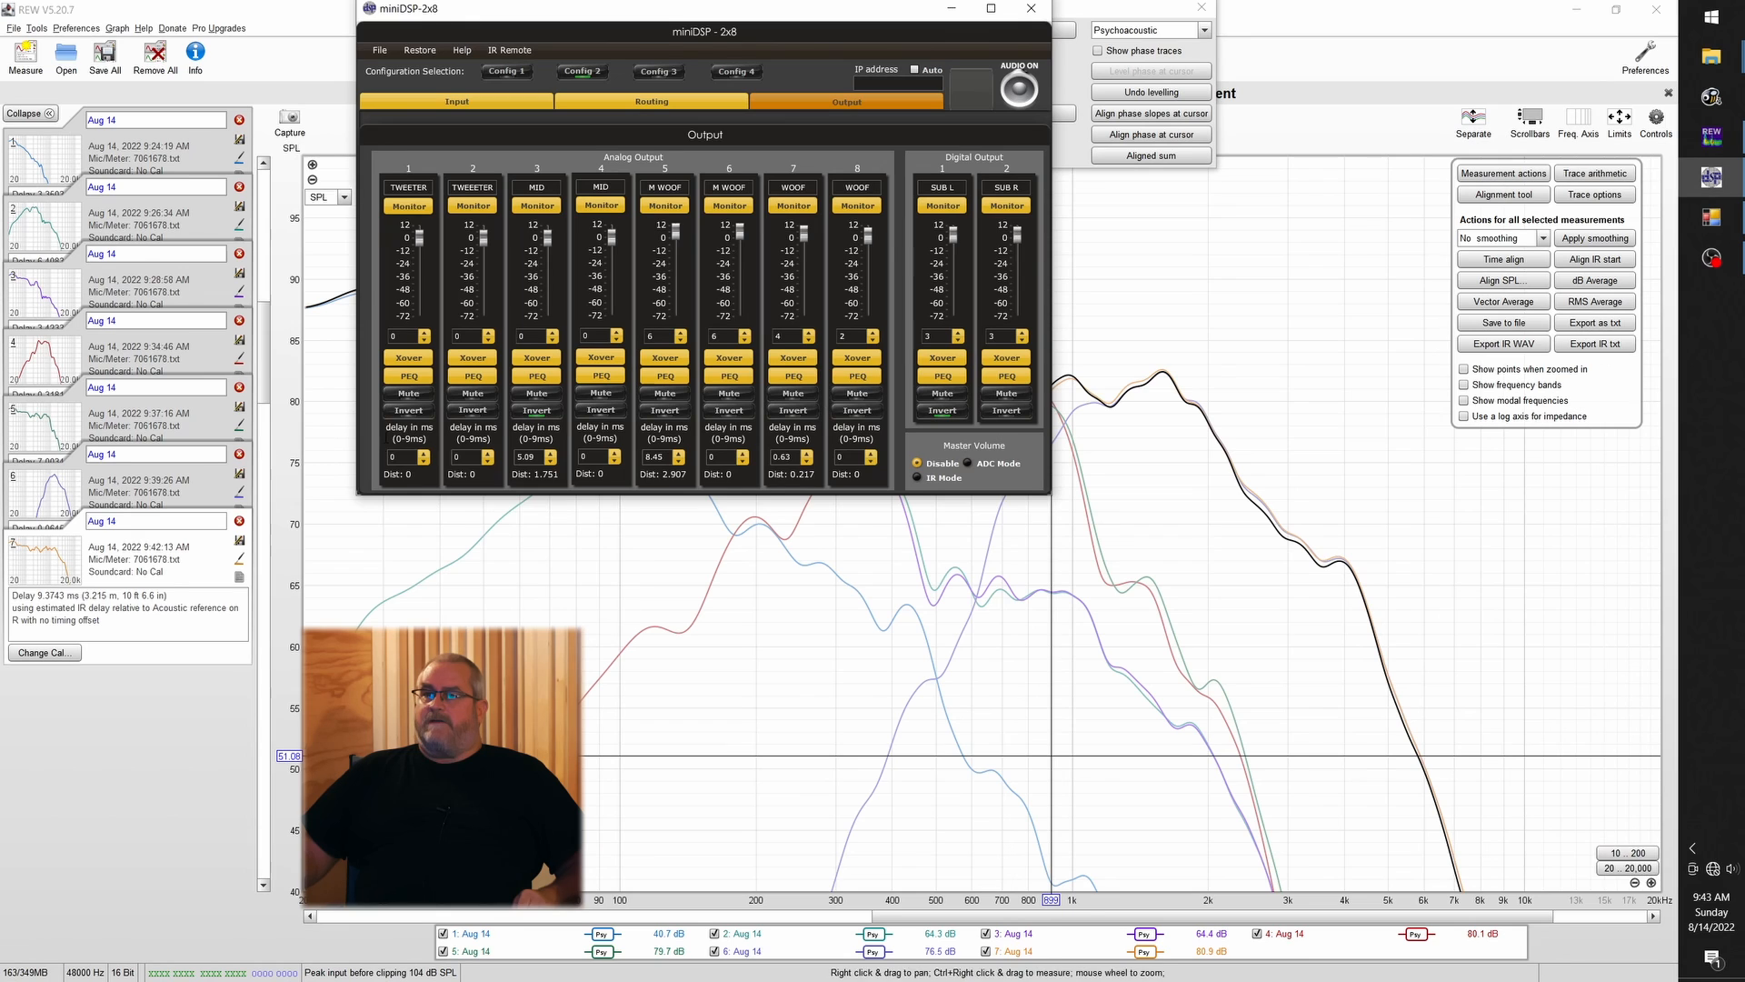
left_click(652, 103)
left_click(504, 335)
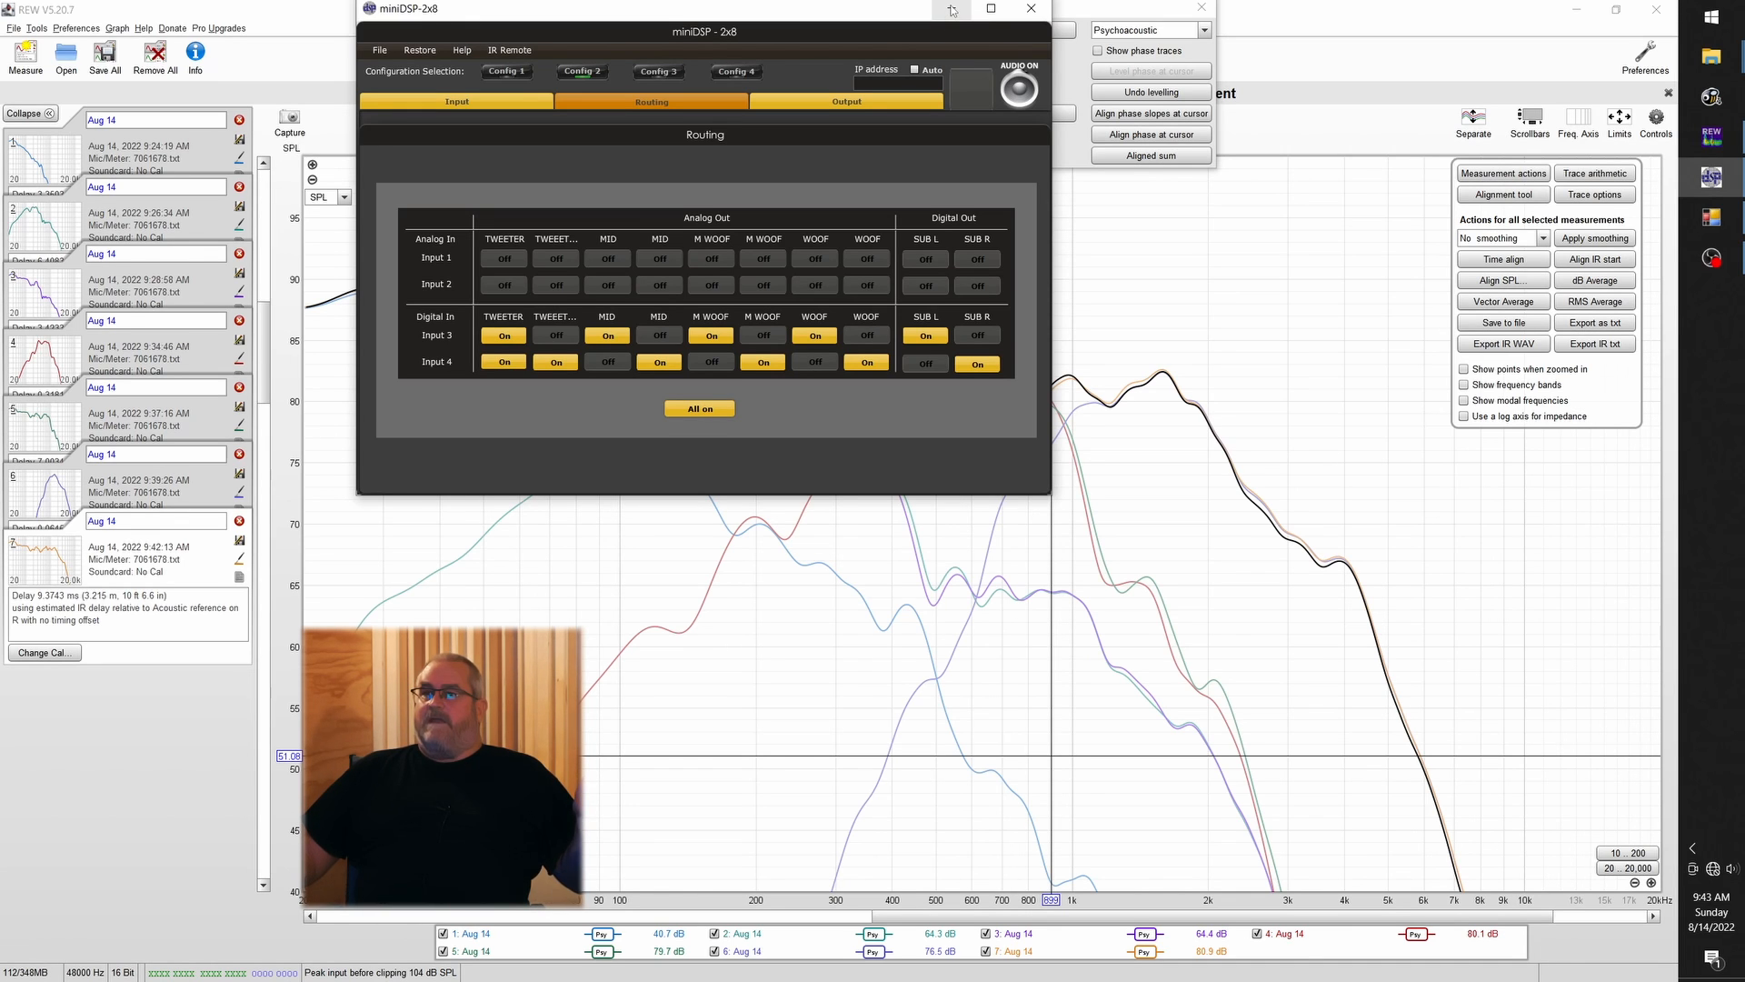
left_click(848, 106)
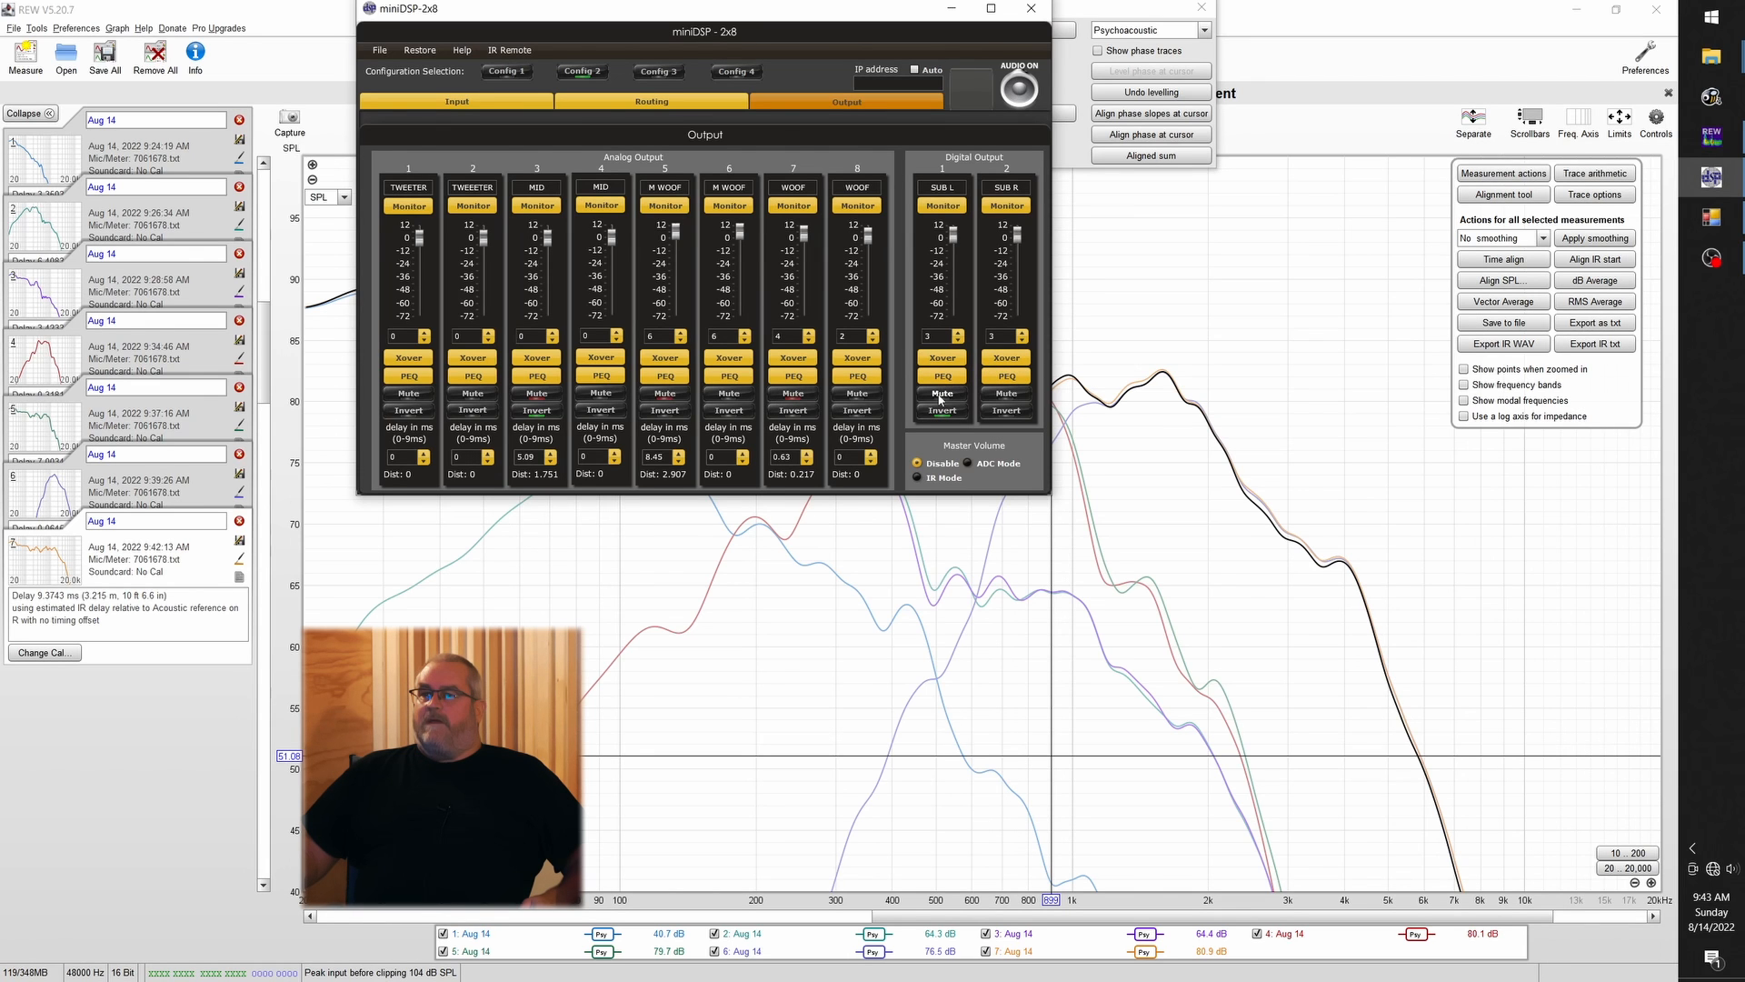
left_click(26, 54)
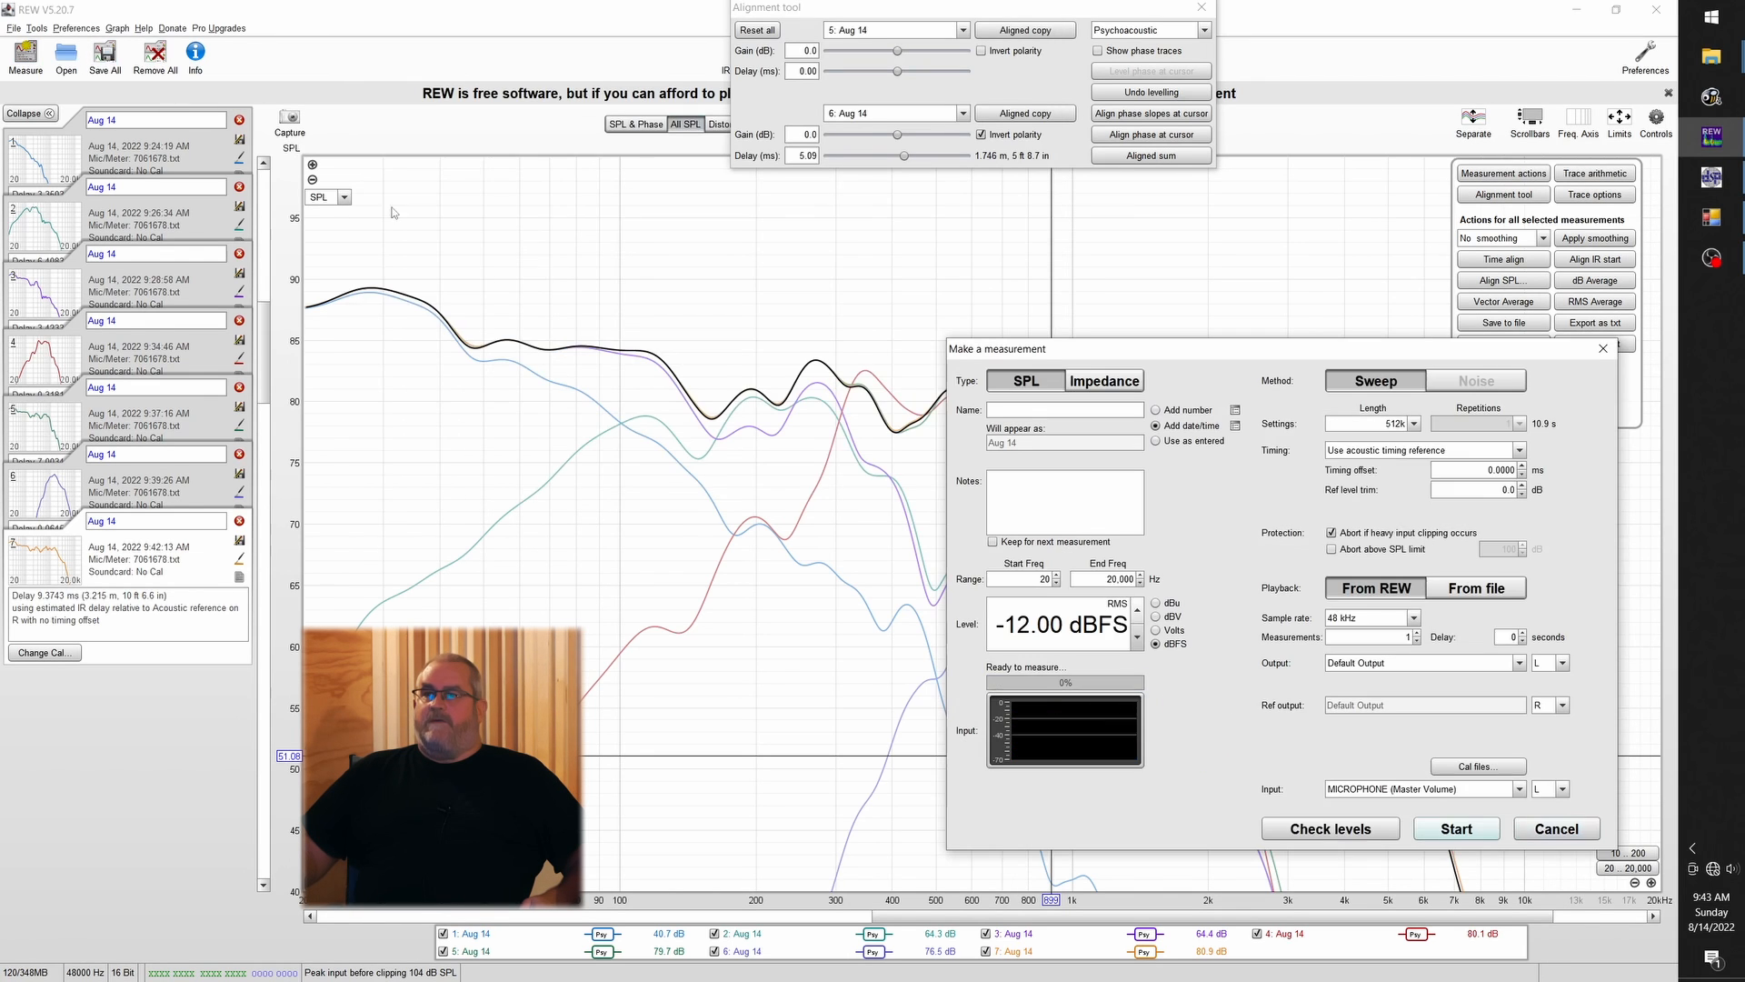
left_click(1461, 831)
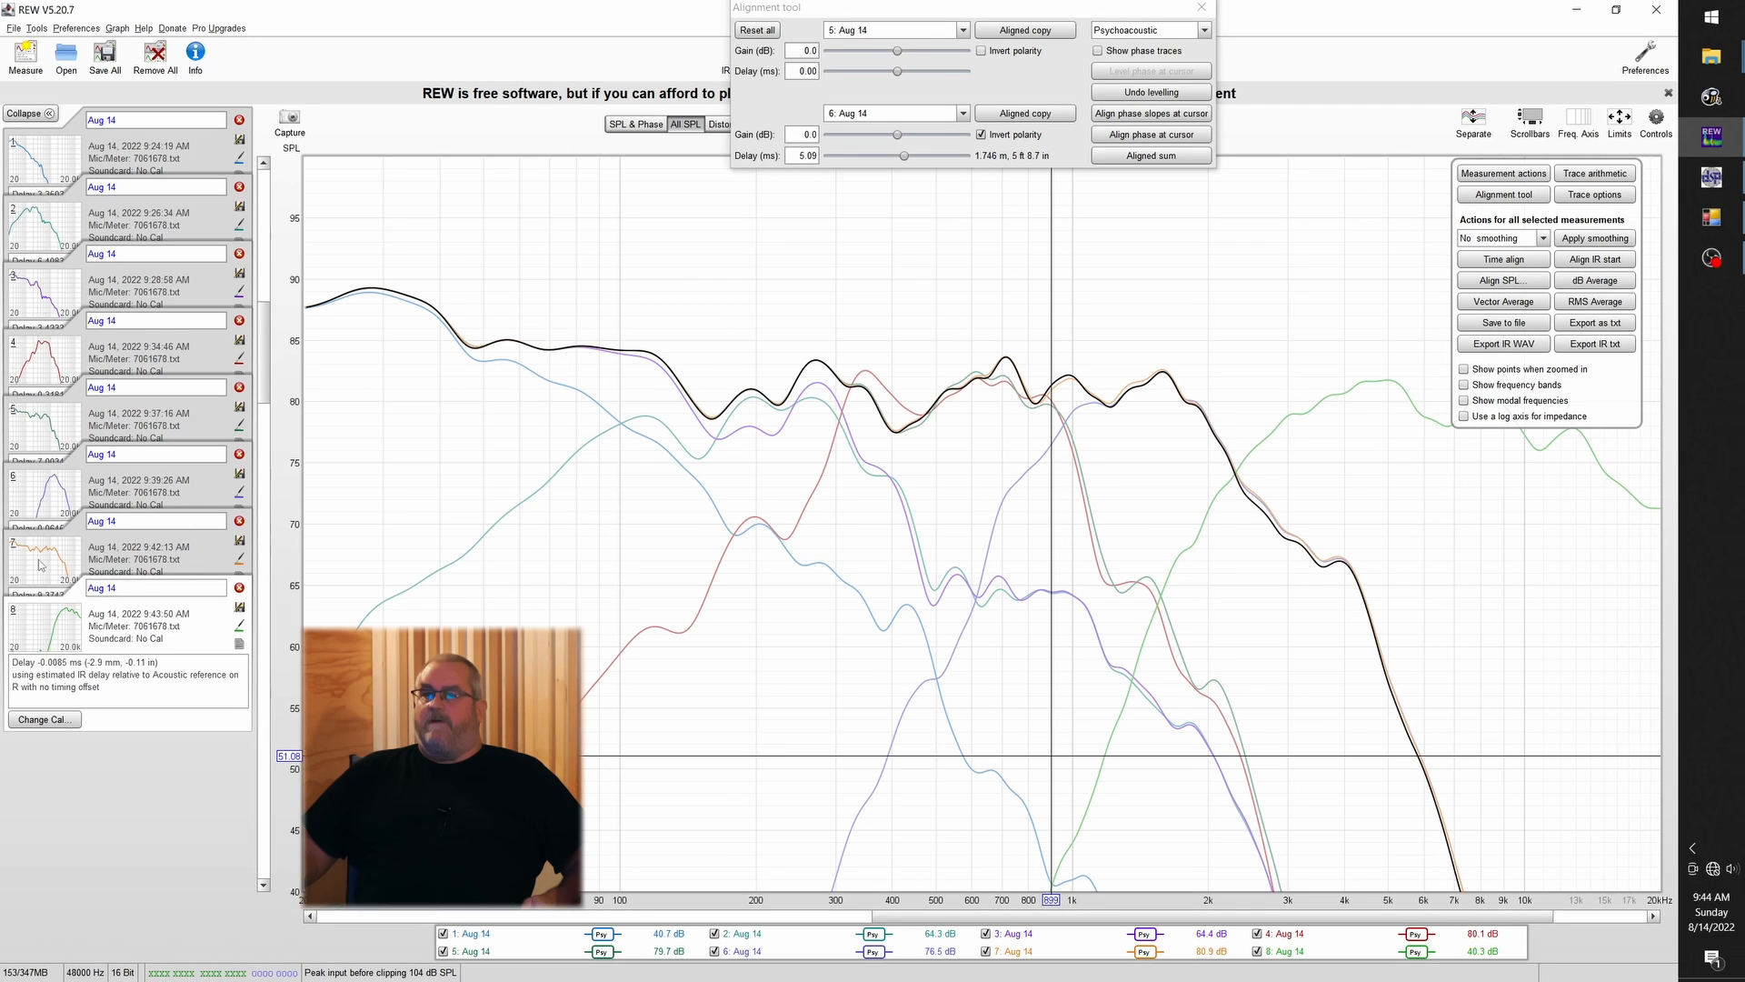
Load measurements 7 and 8 into the alignment tool and compare the sum with measurement 8's polarity inverted and normal
left_click(963, 32)
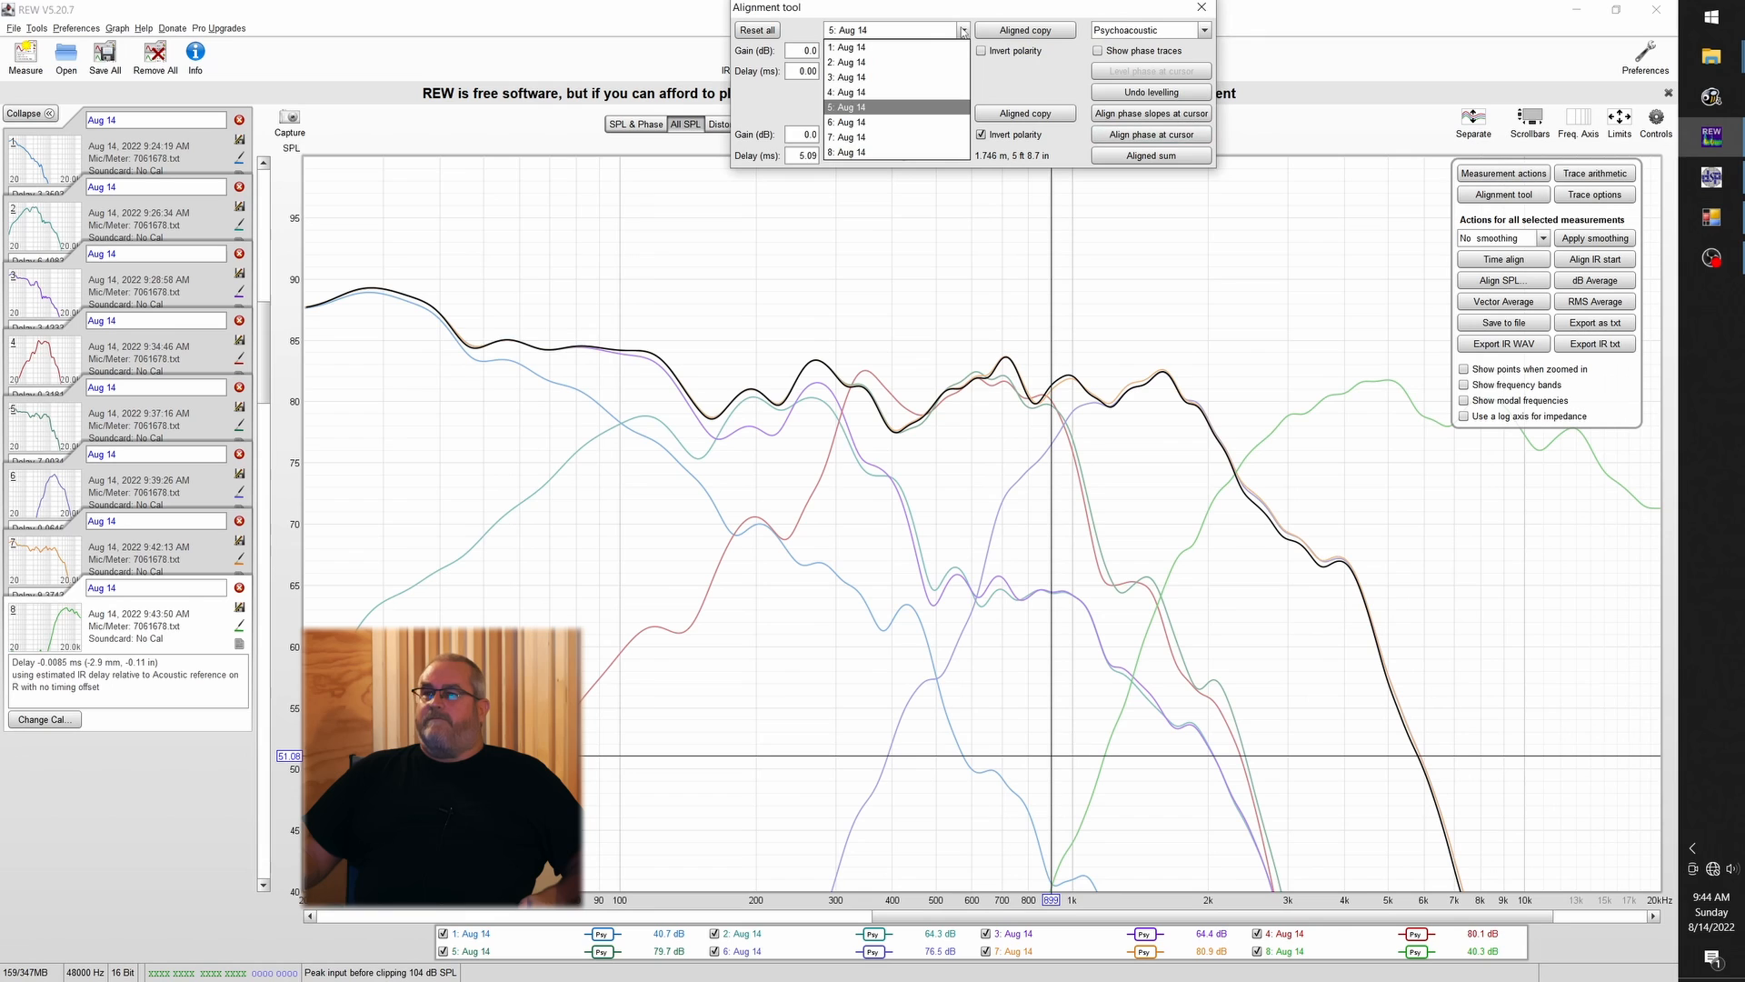
left_click(876, 139)
left_click(904, 111)
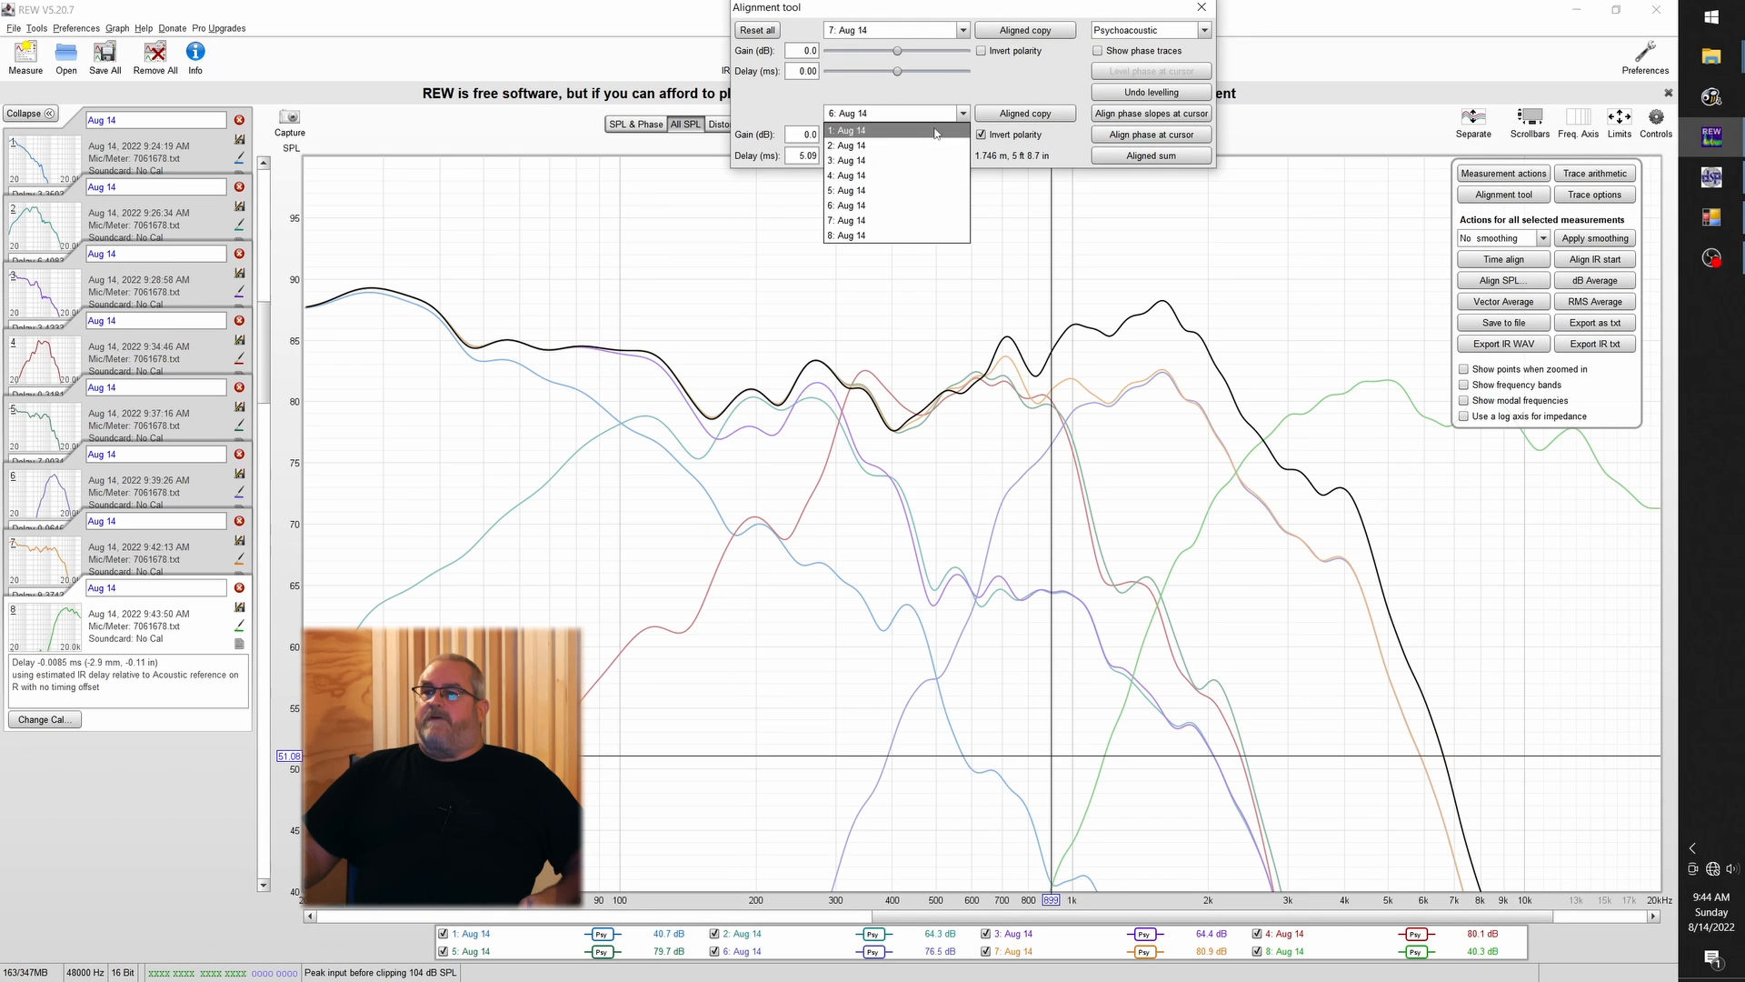
left_click(867, 237)
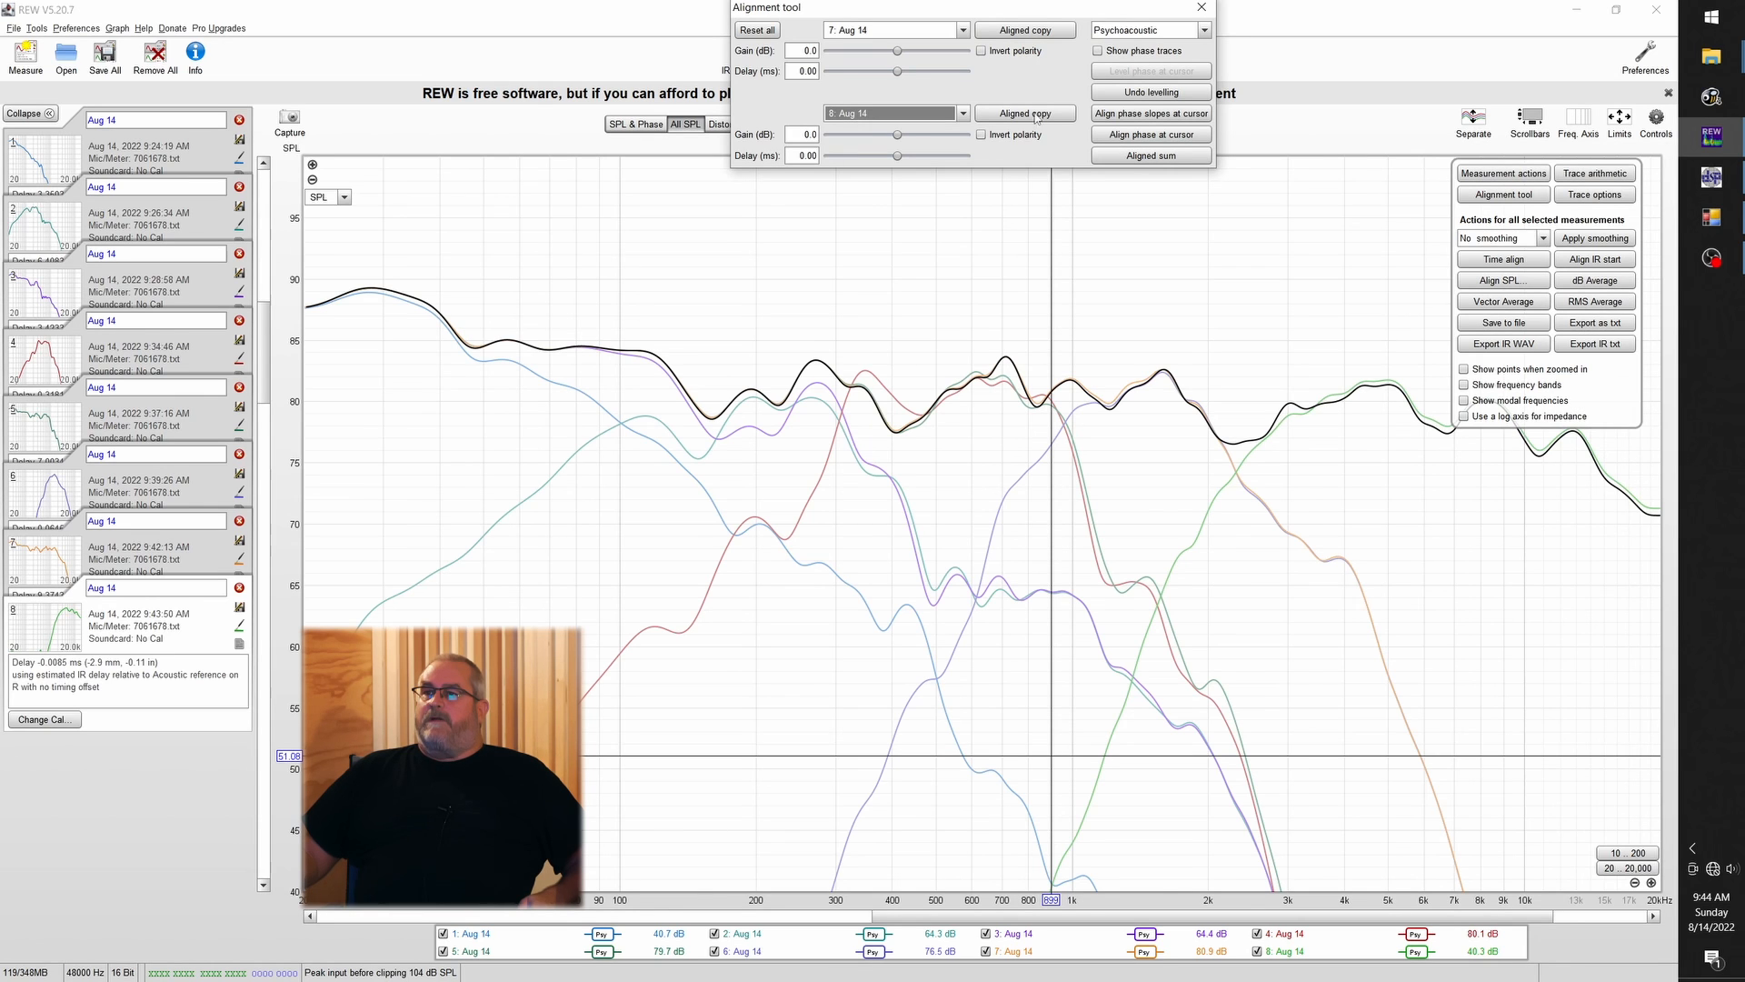
left_click(982, 136)
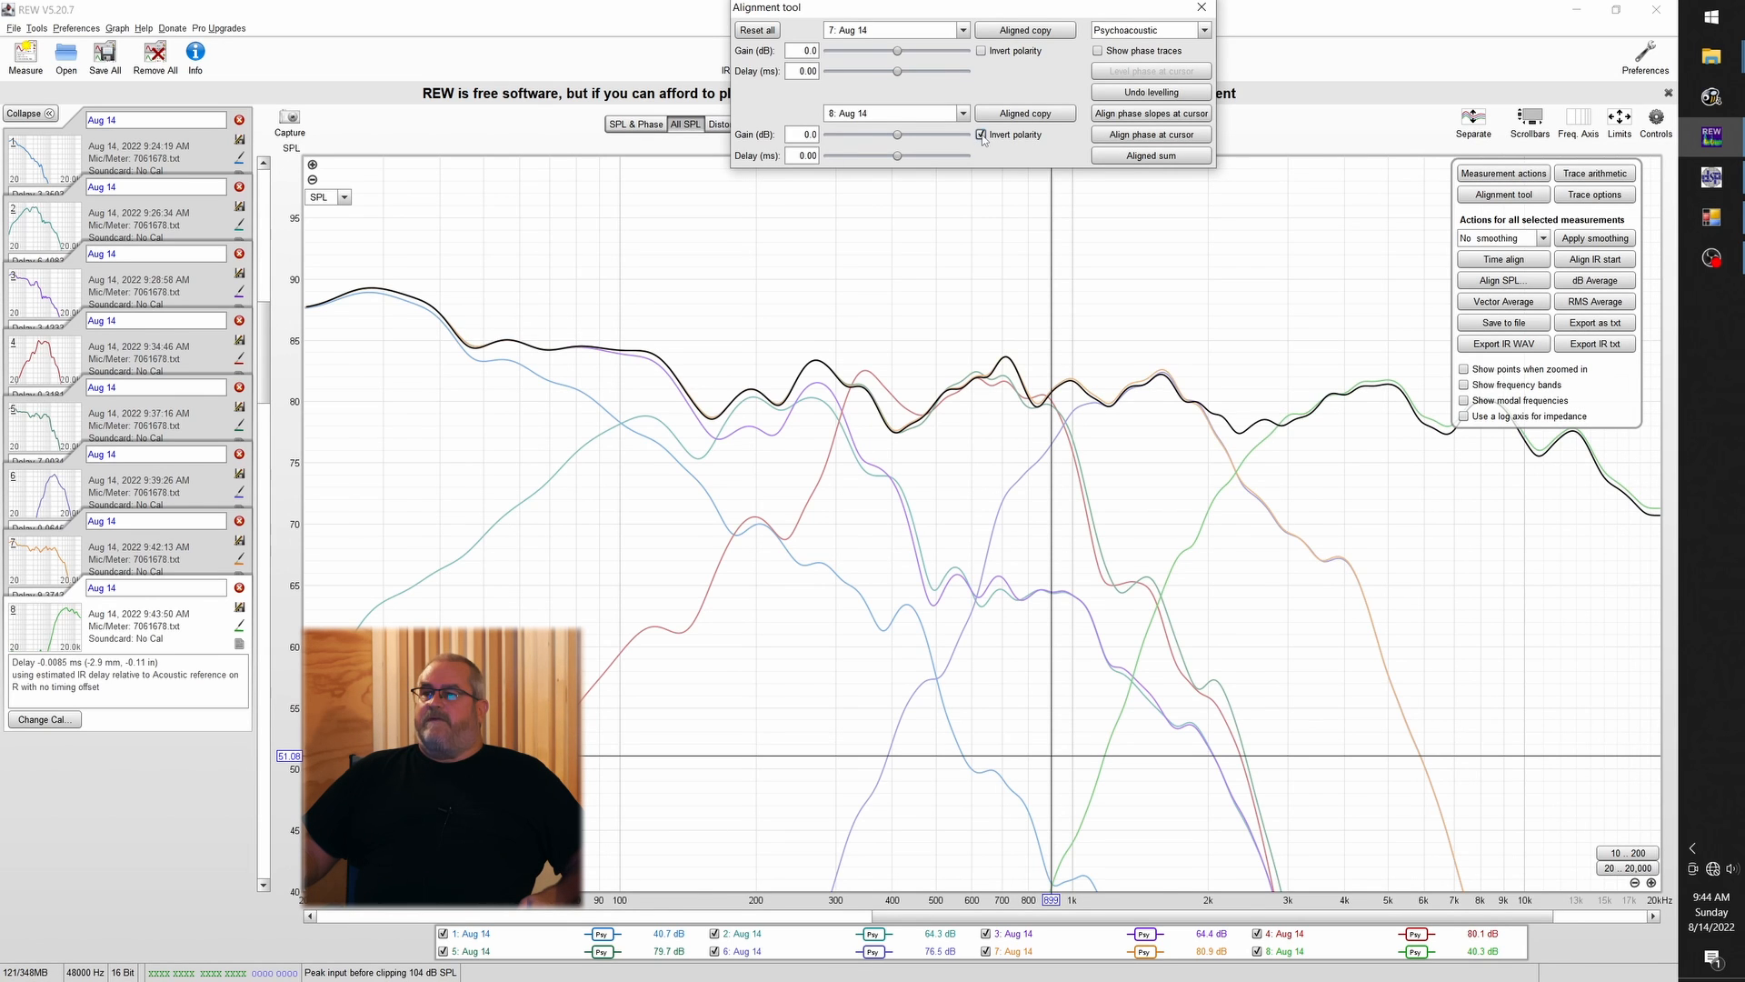
left_click(982, 134)
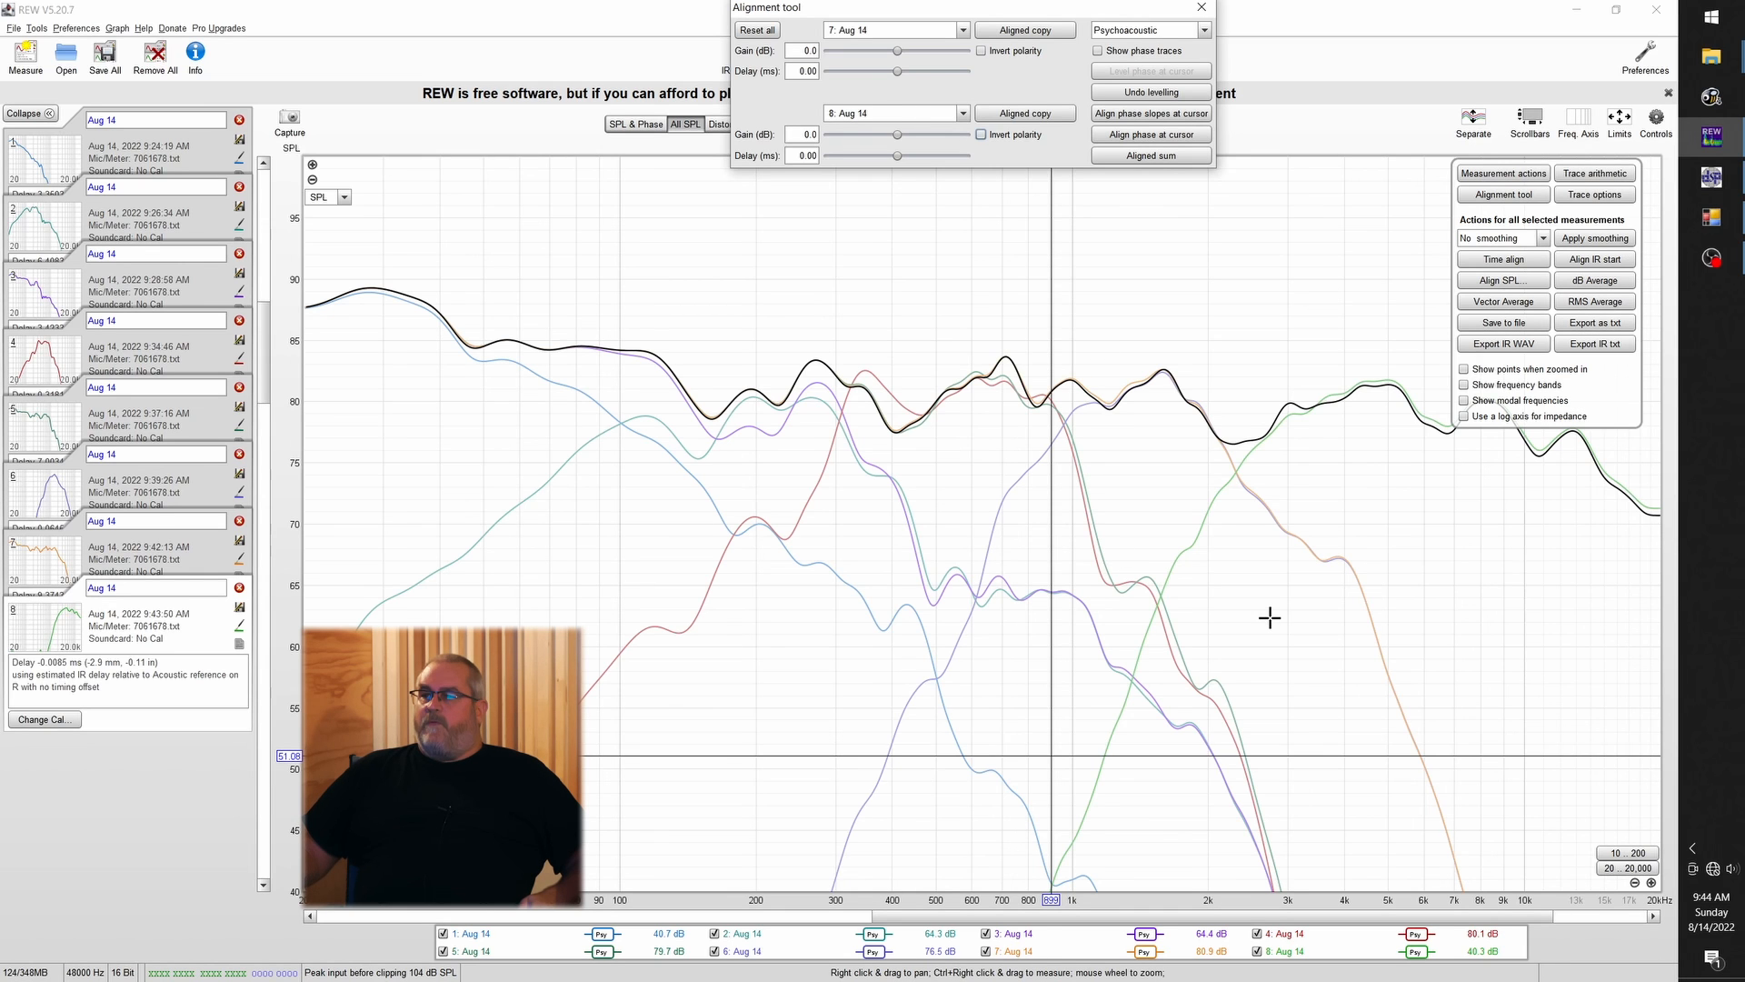
Check output channel 1's crossover in the miniDSP, close it, and place the REW graph cursor at 2.80 kHz
left_click(1710, 178)
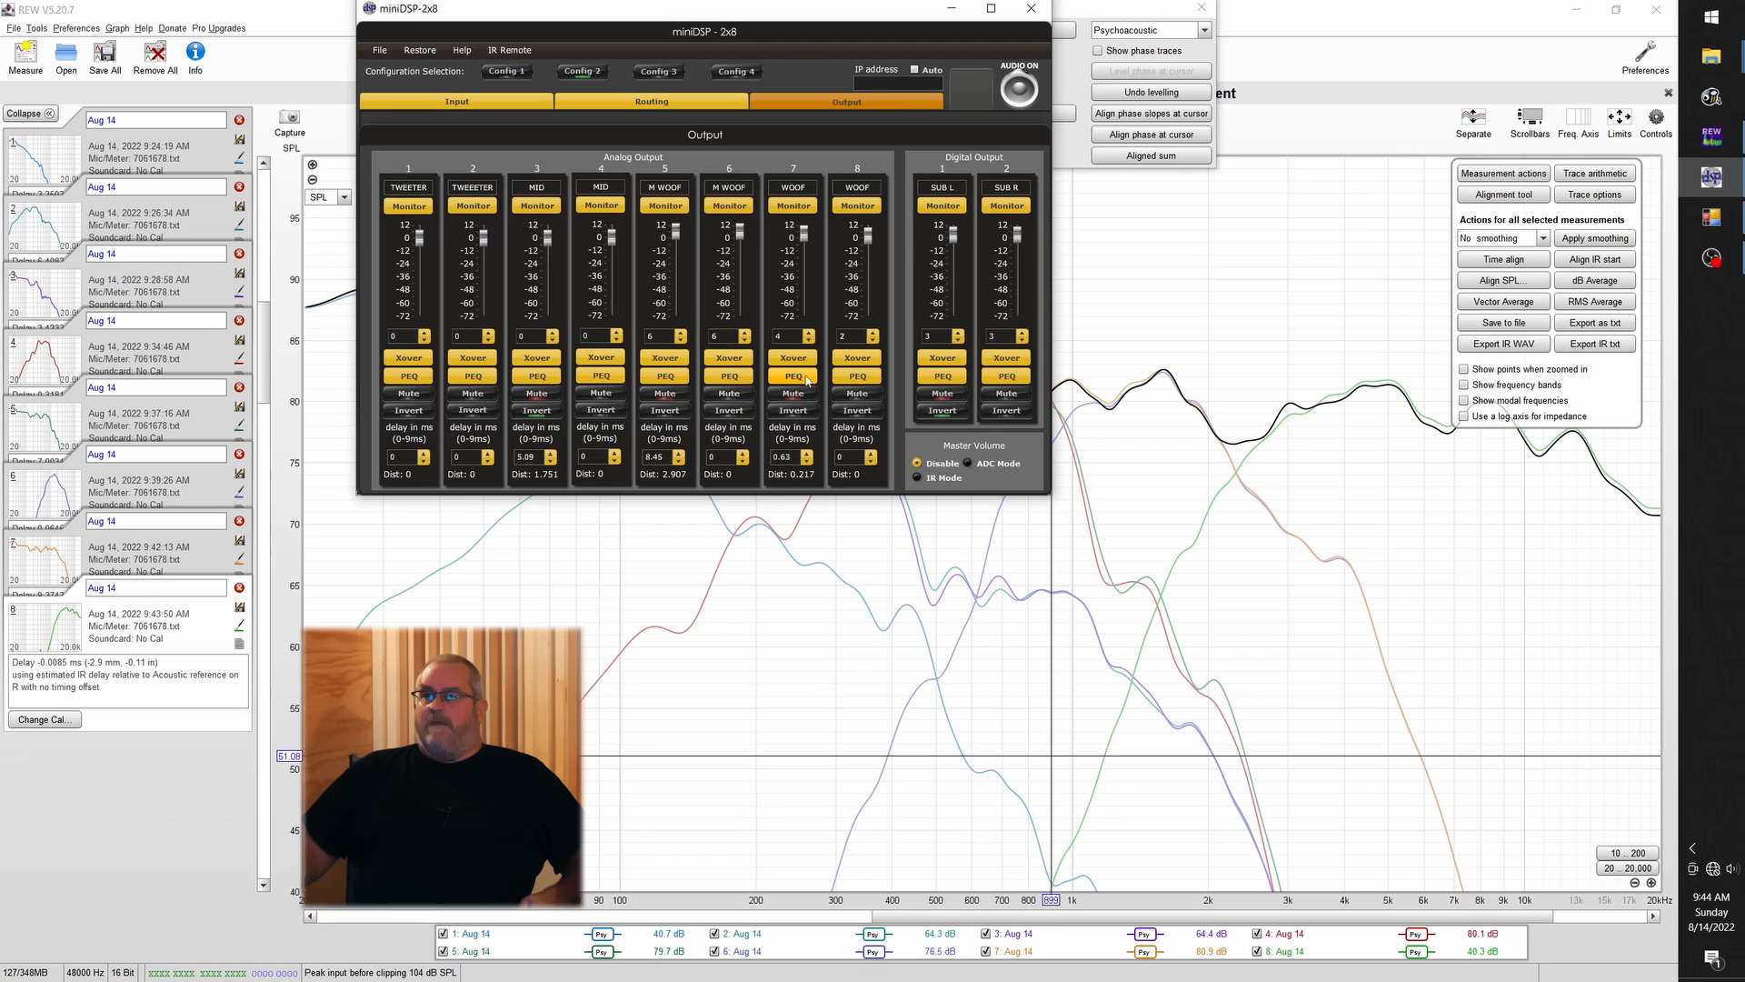
left_click(408, 358)
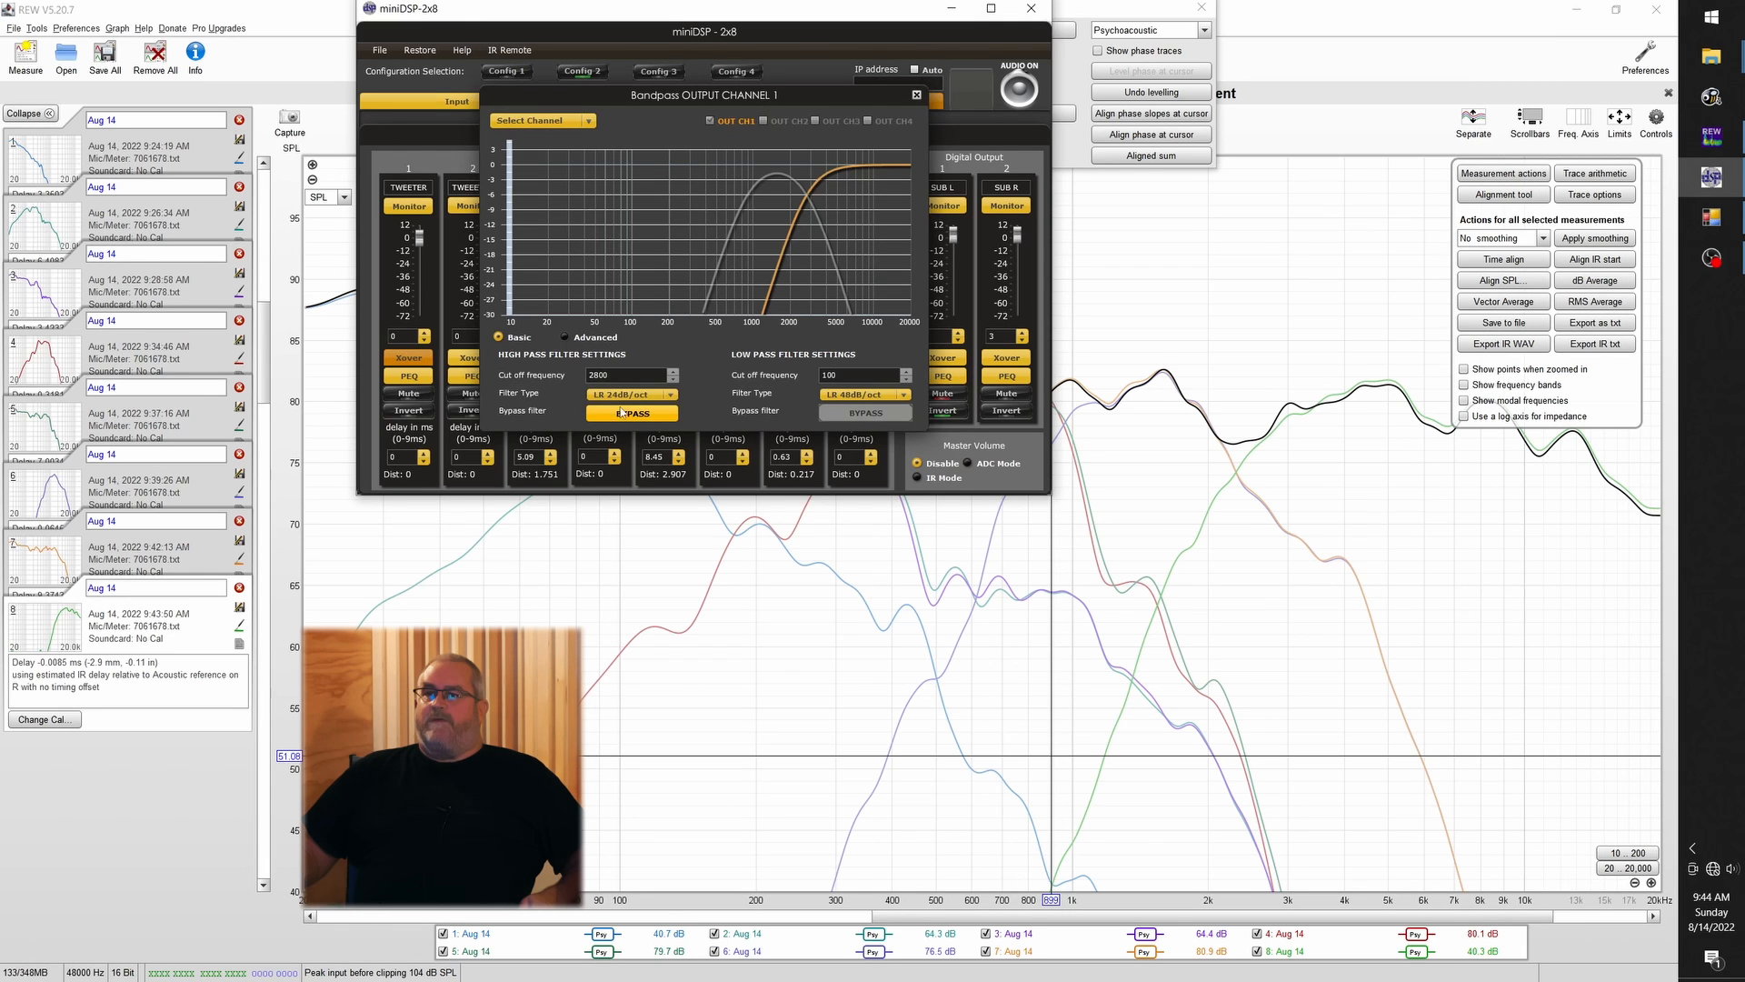
left_click(916, 96)
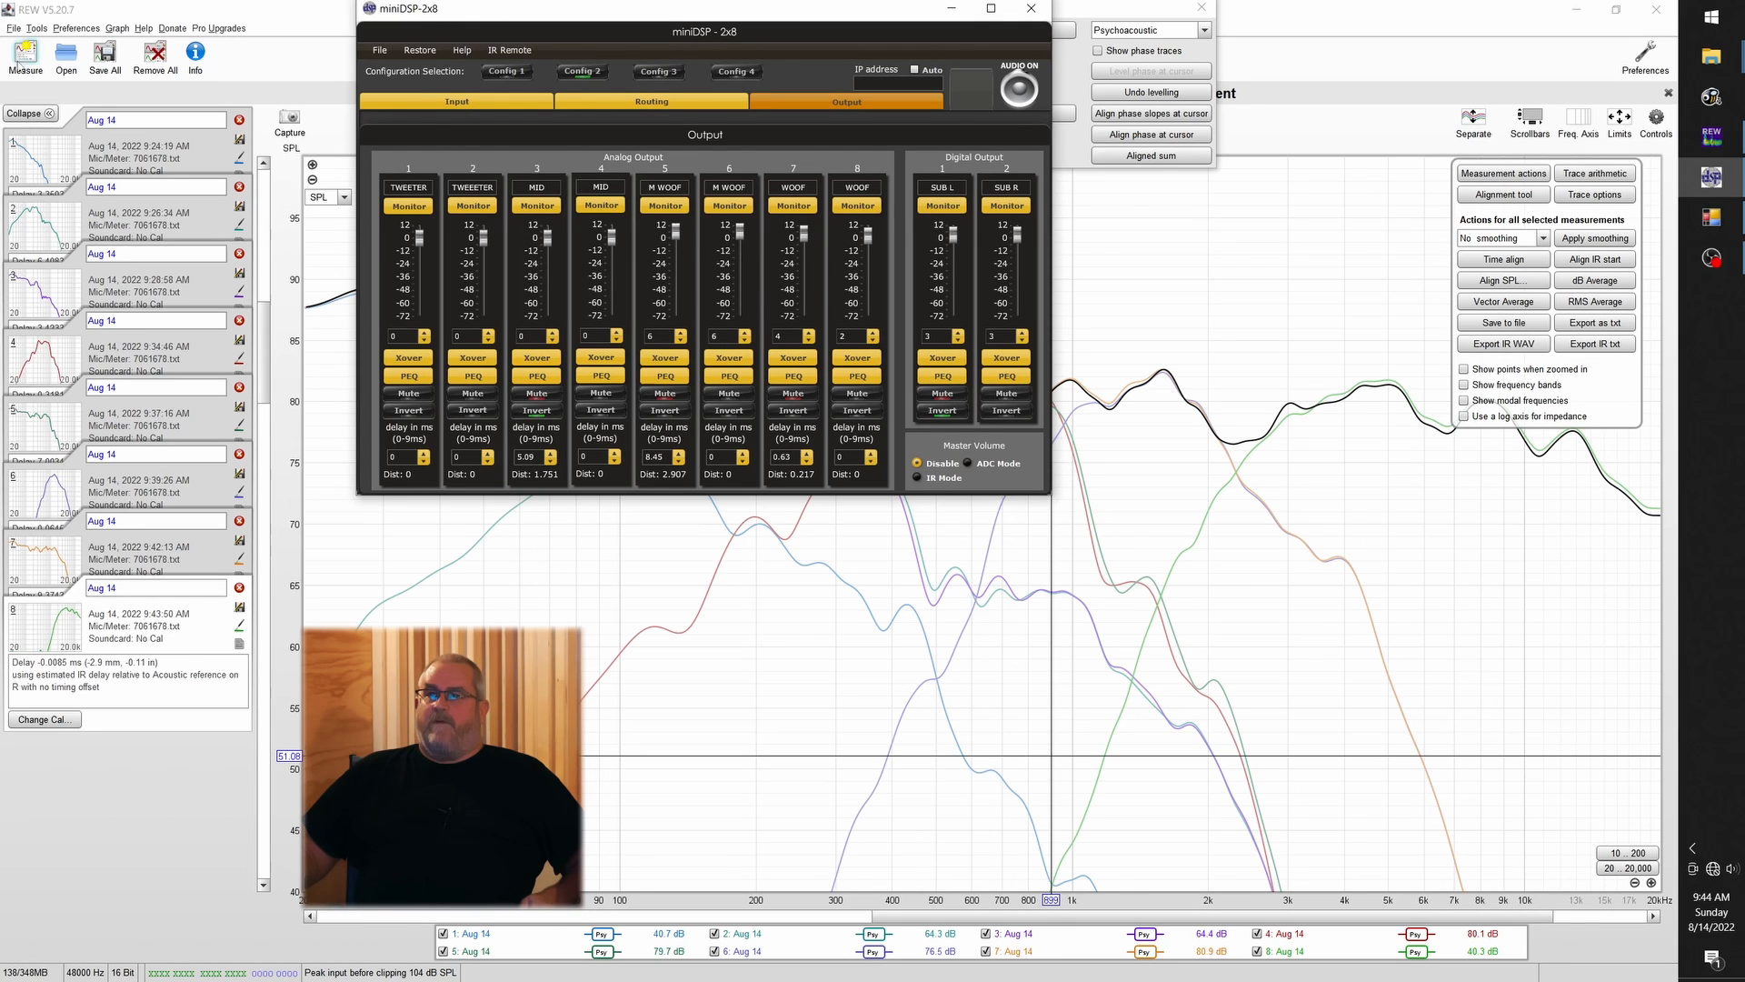
left_click(951, 9)
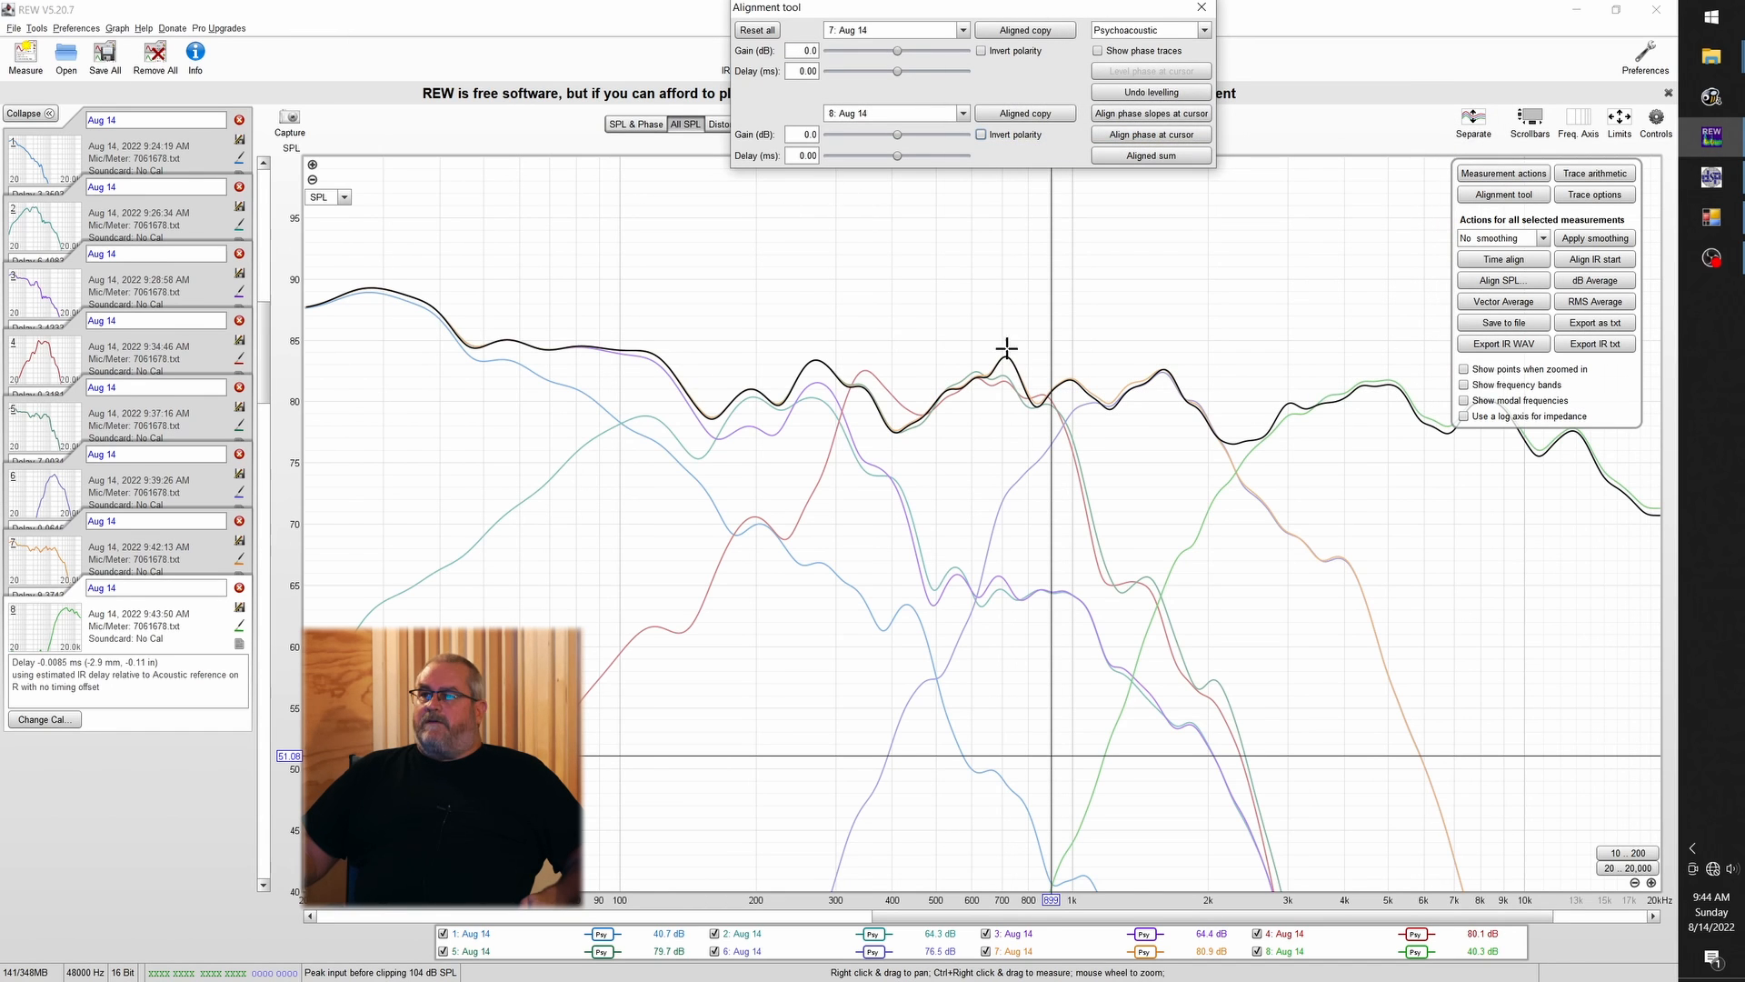
left_click(1271, 584)
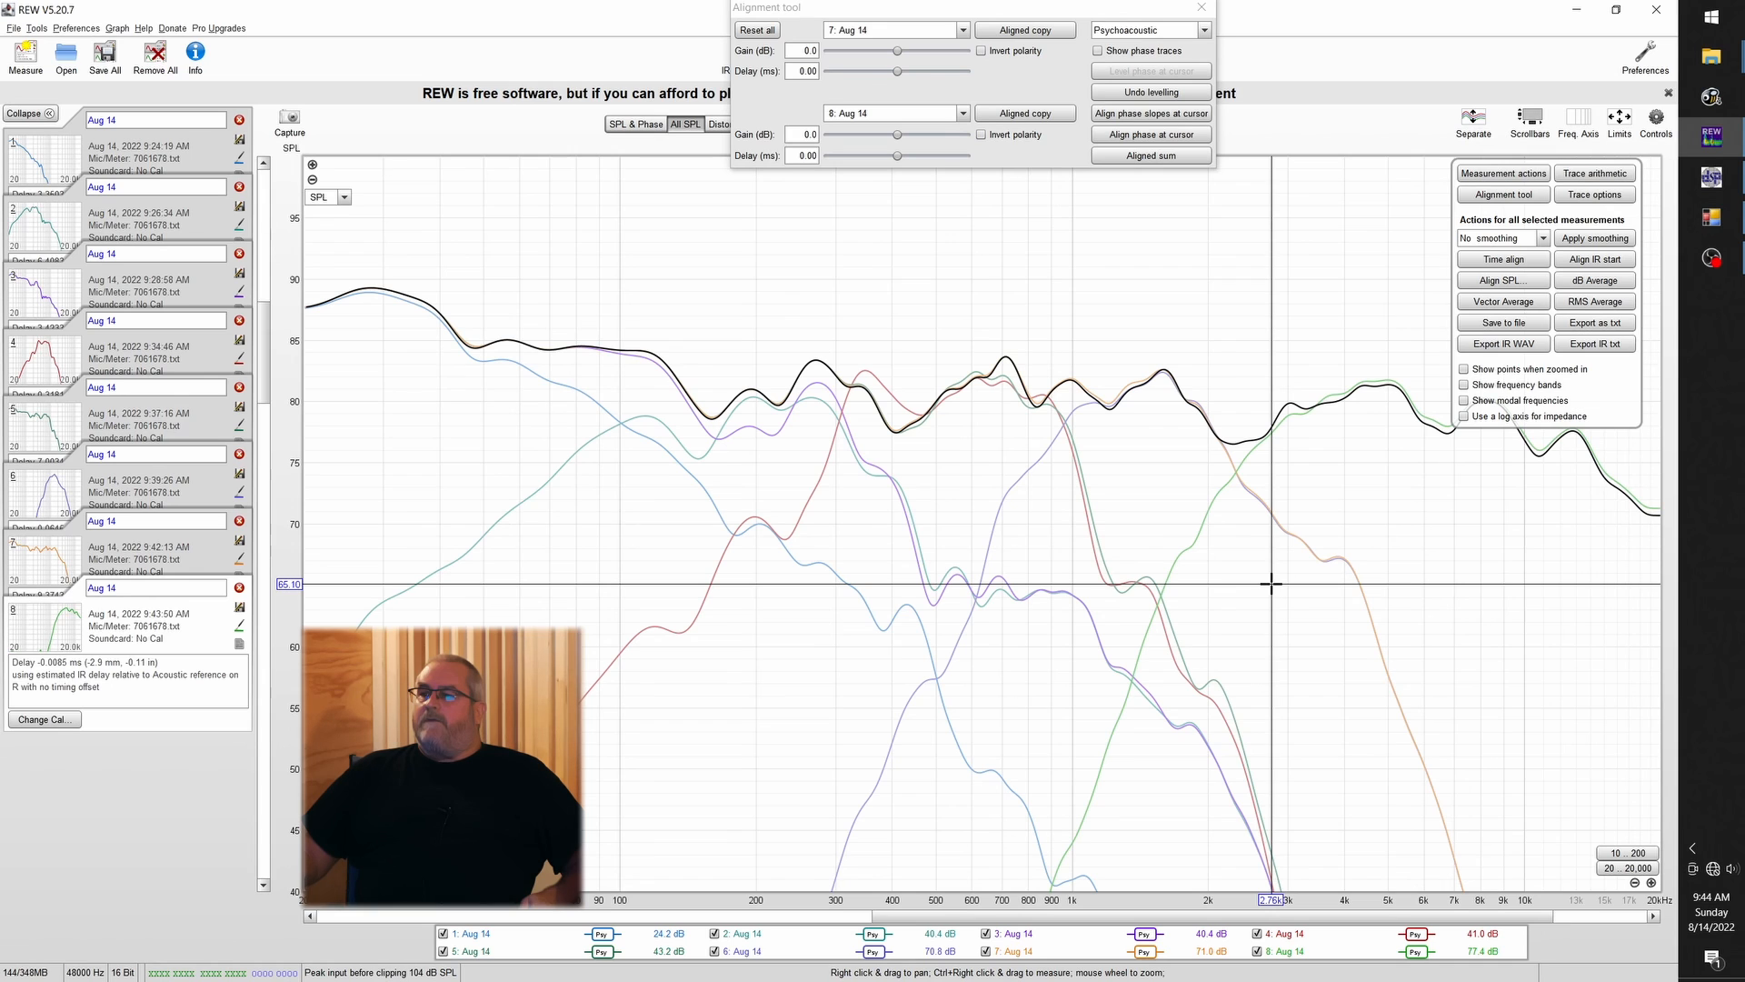
left_click_drag(1272, 585, 1274, 582)
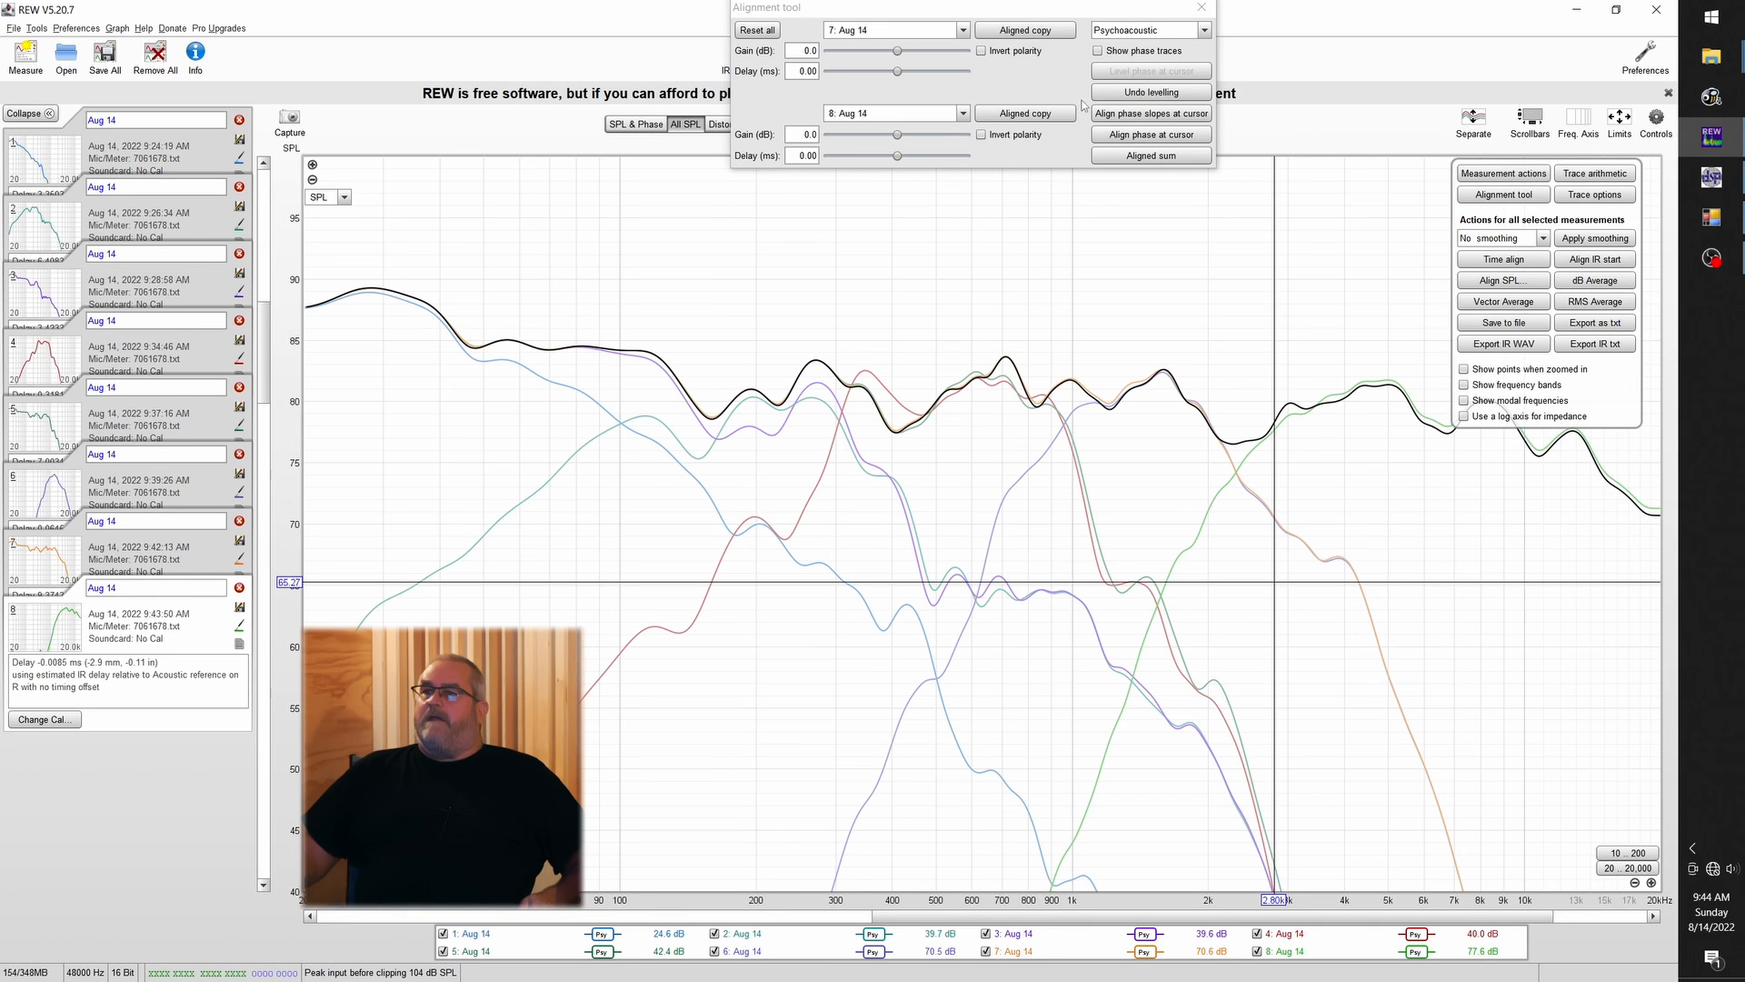
Try aligning measurement 8's phase at the cursor with normal and with inverted polarity, resetting the alignment after each attempt
left_click(1148, 136)
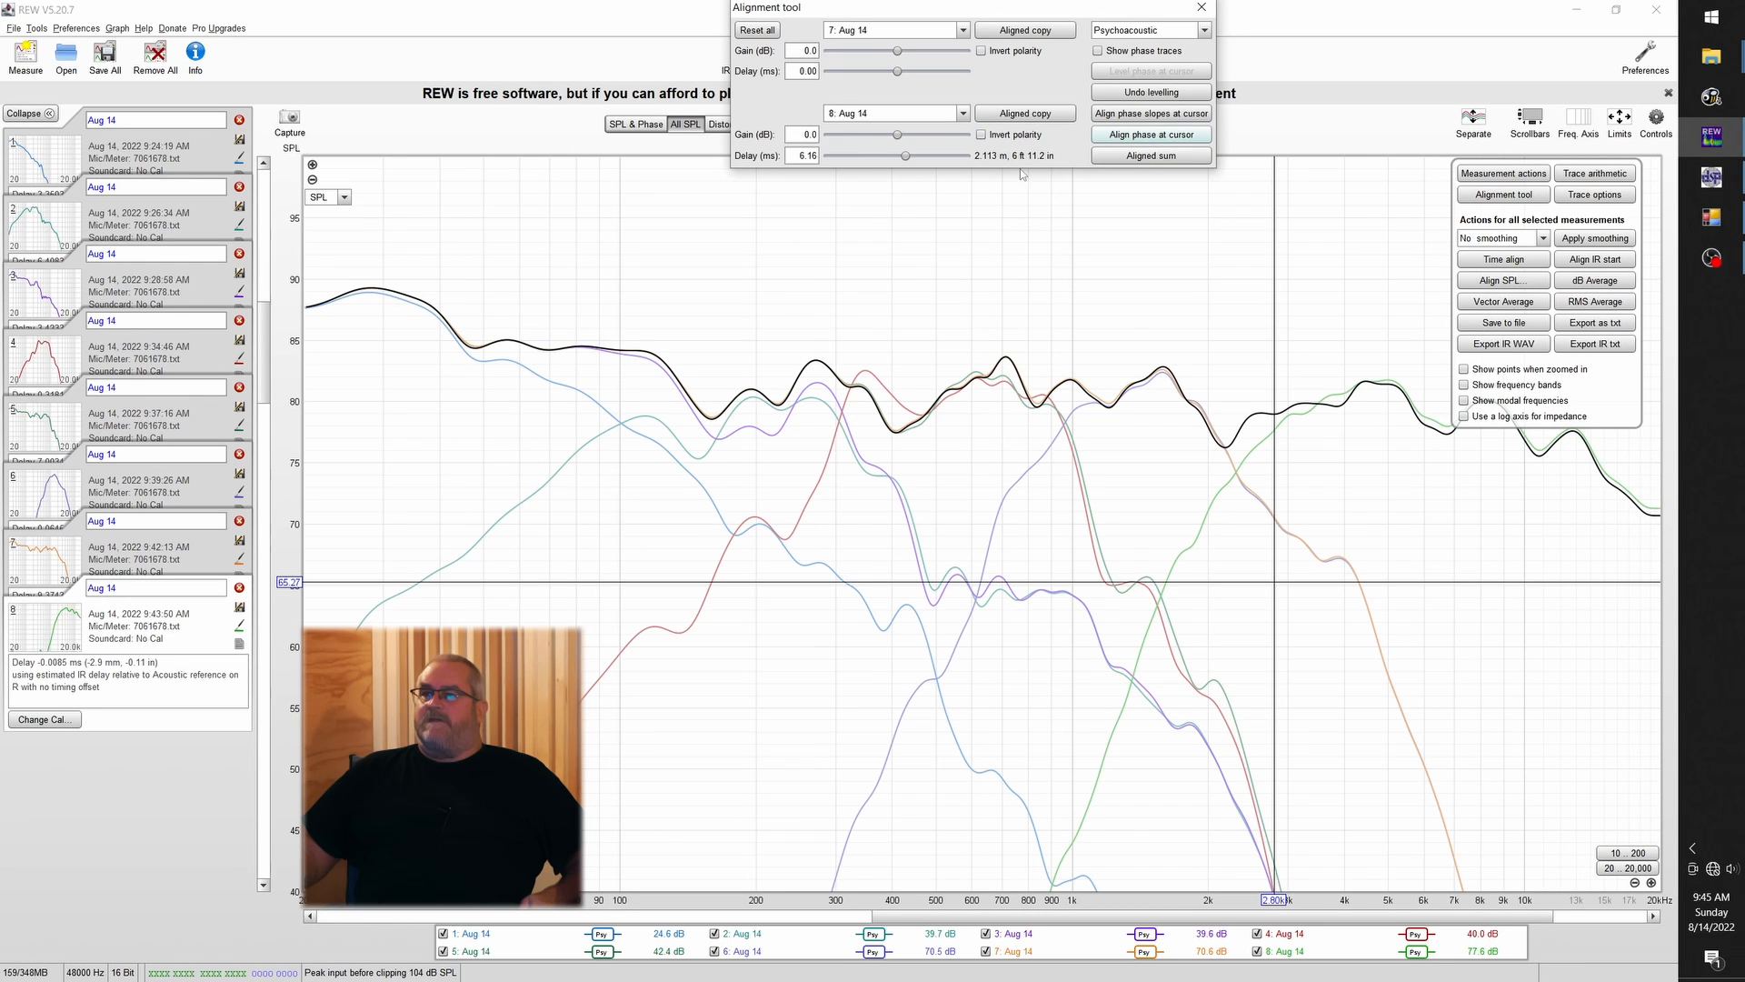
left_click(982, 136)
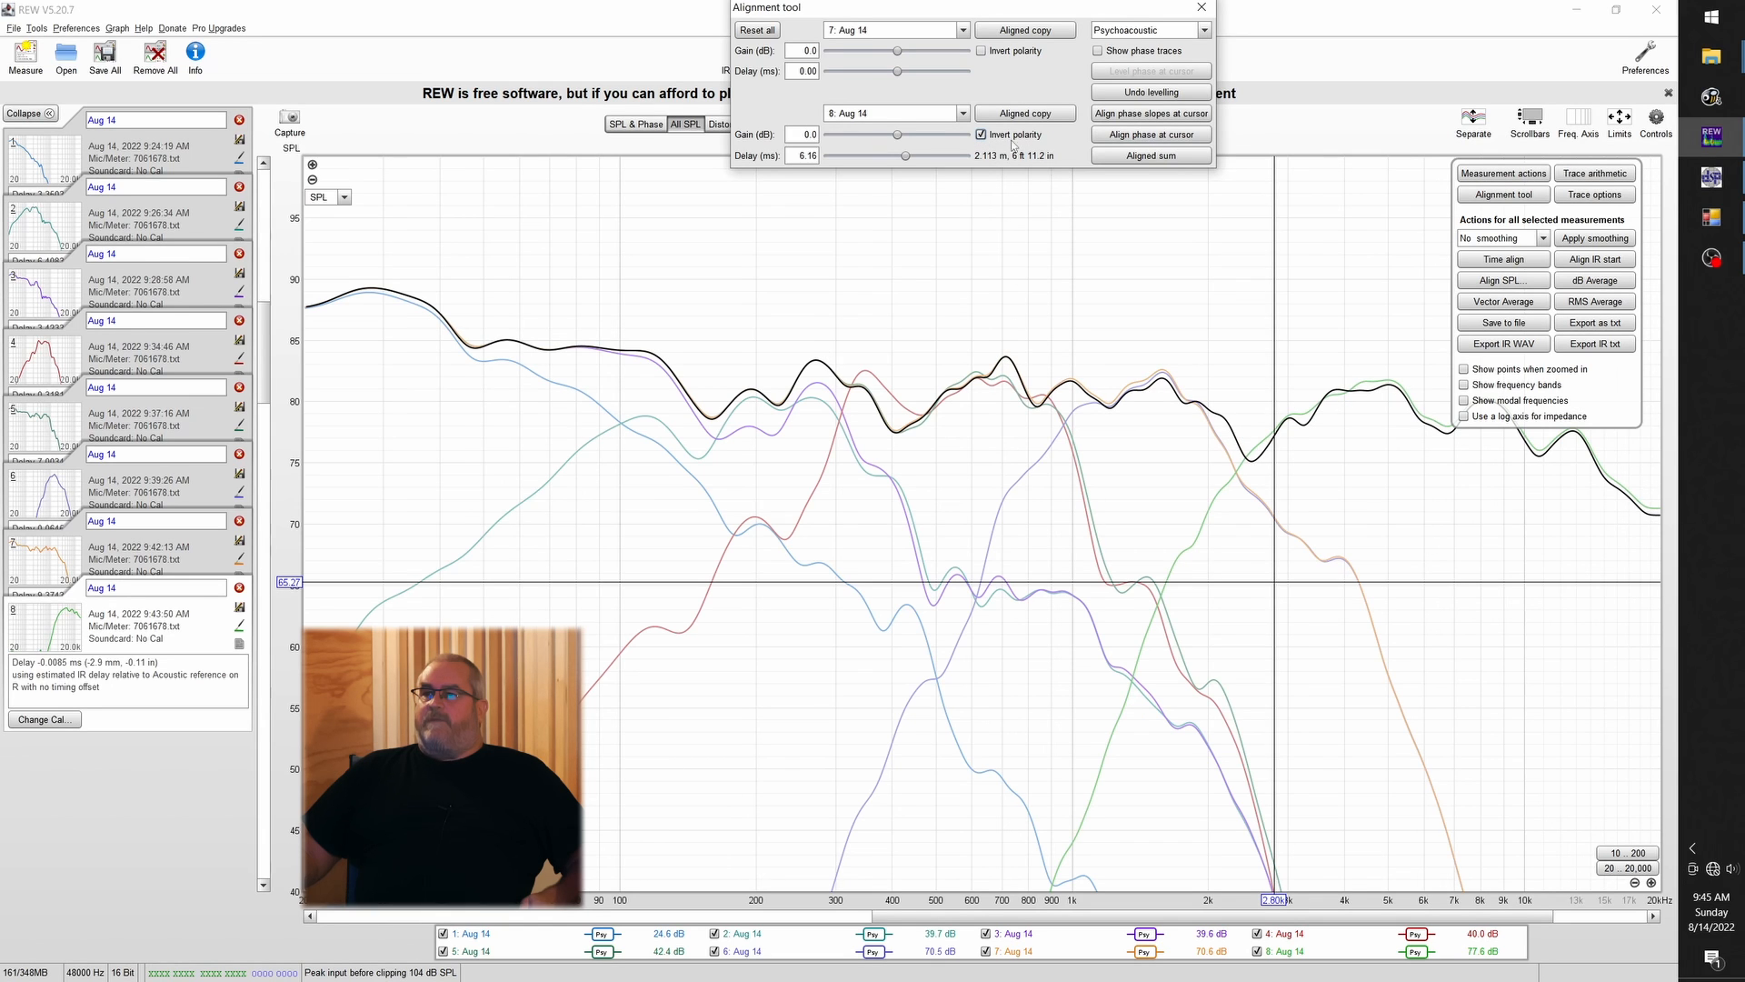
left_click(760, 34)
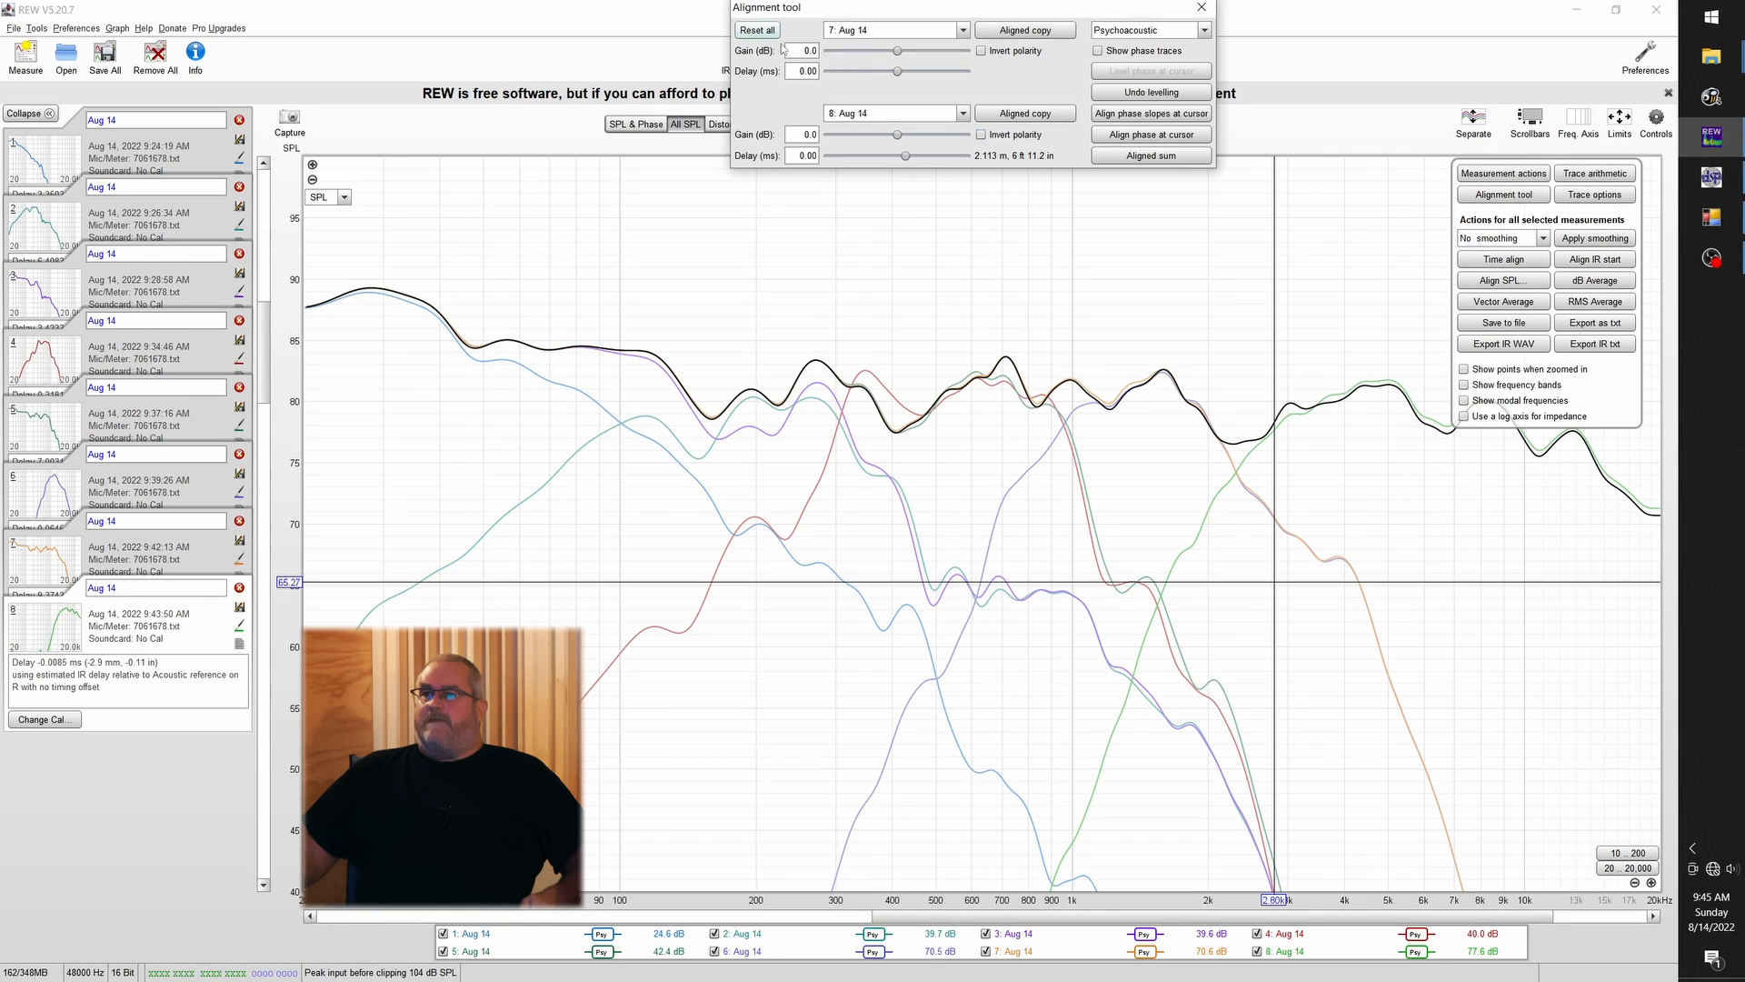
left_click(982, 136)
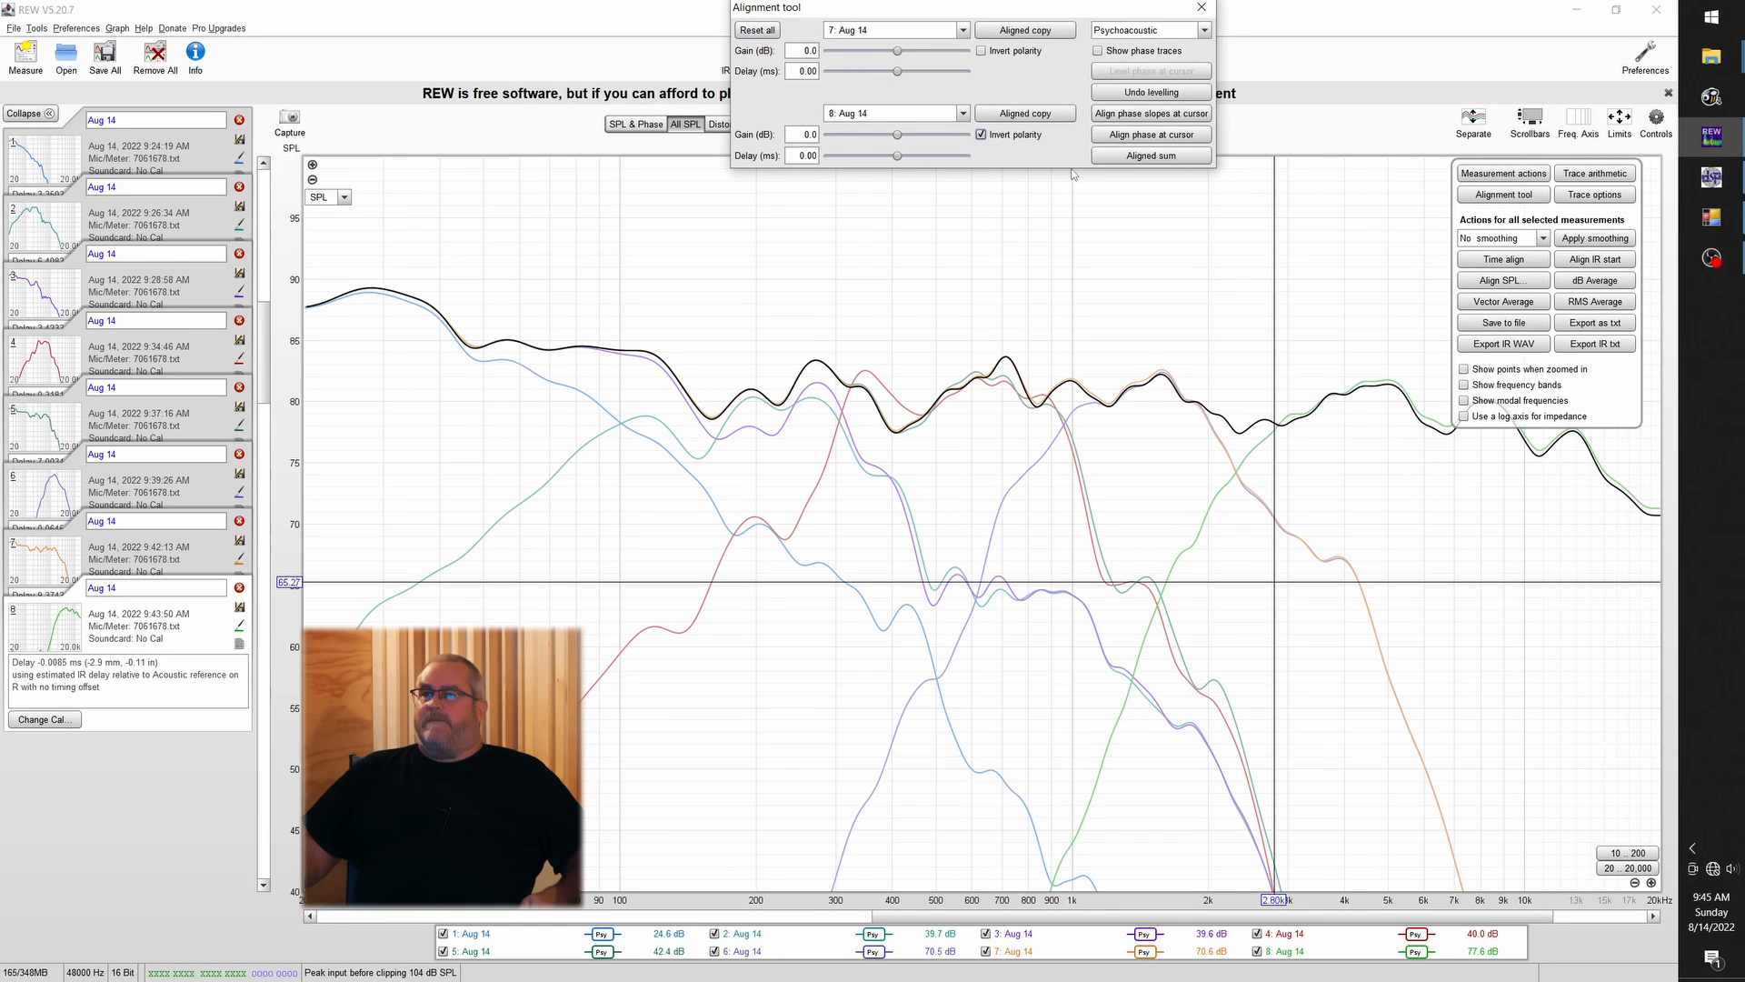
left_click(1163, 137)
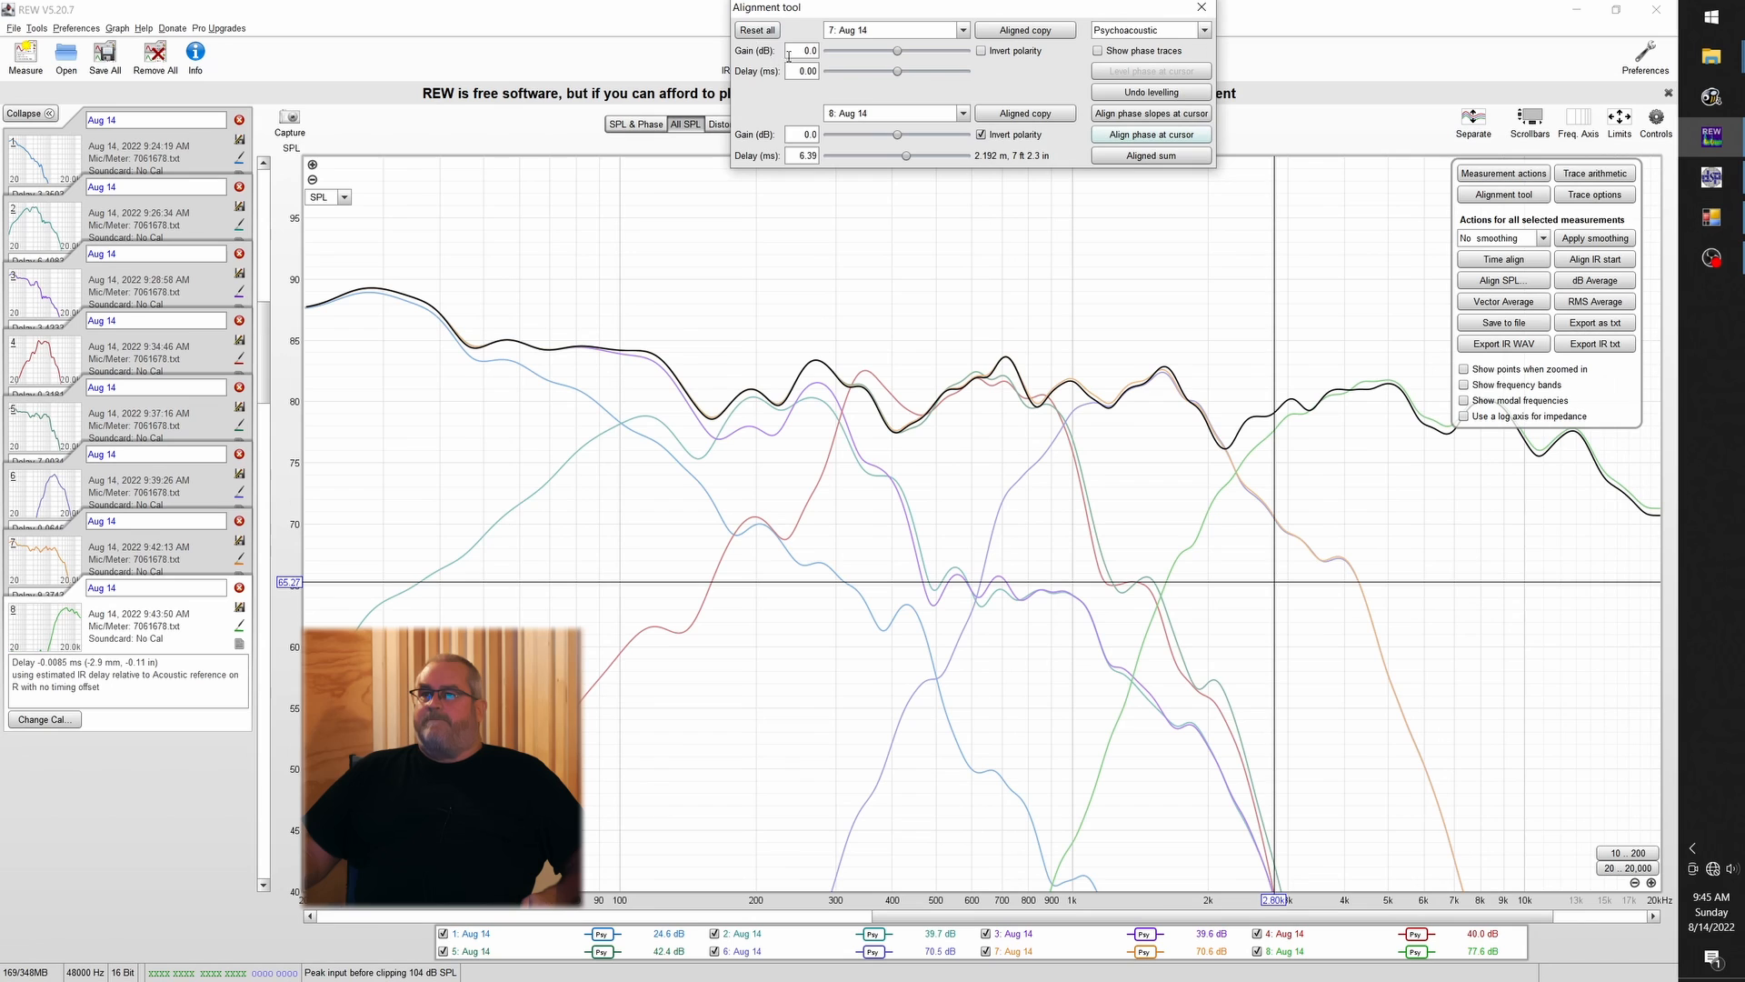
left_click(772, 34)
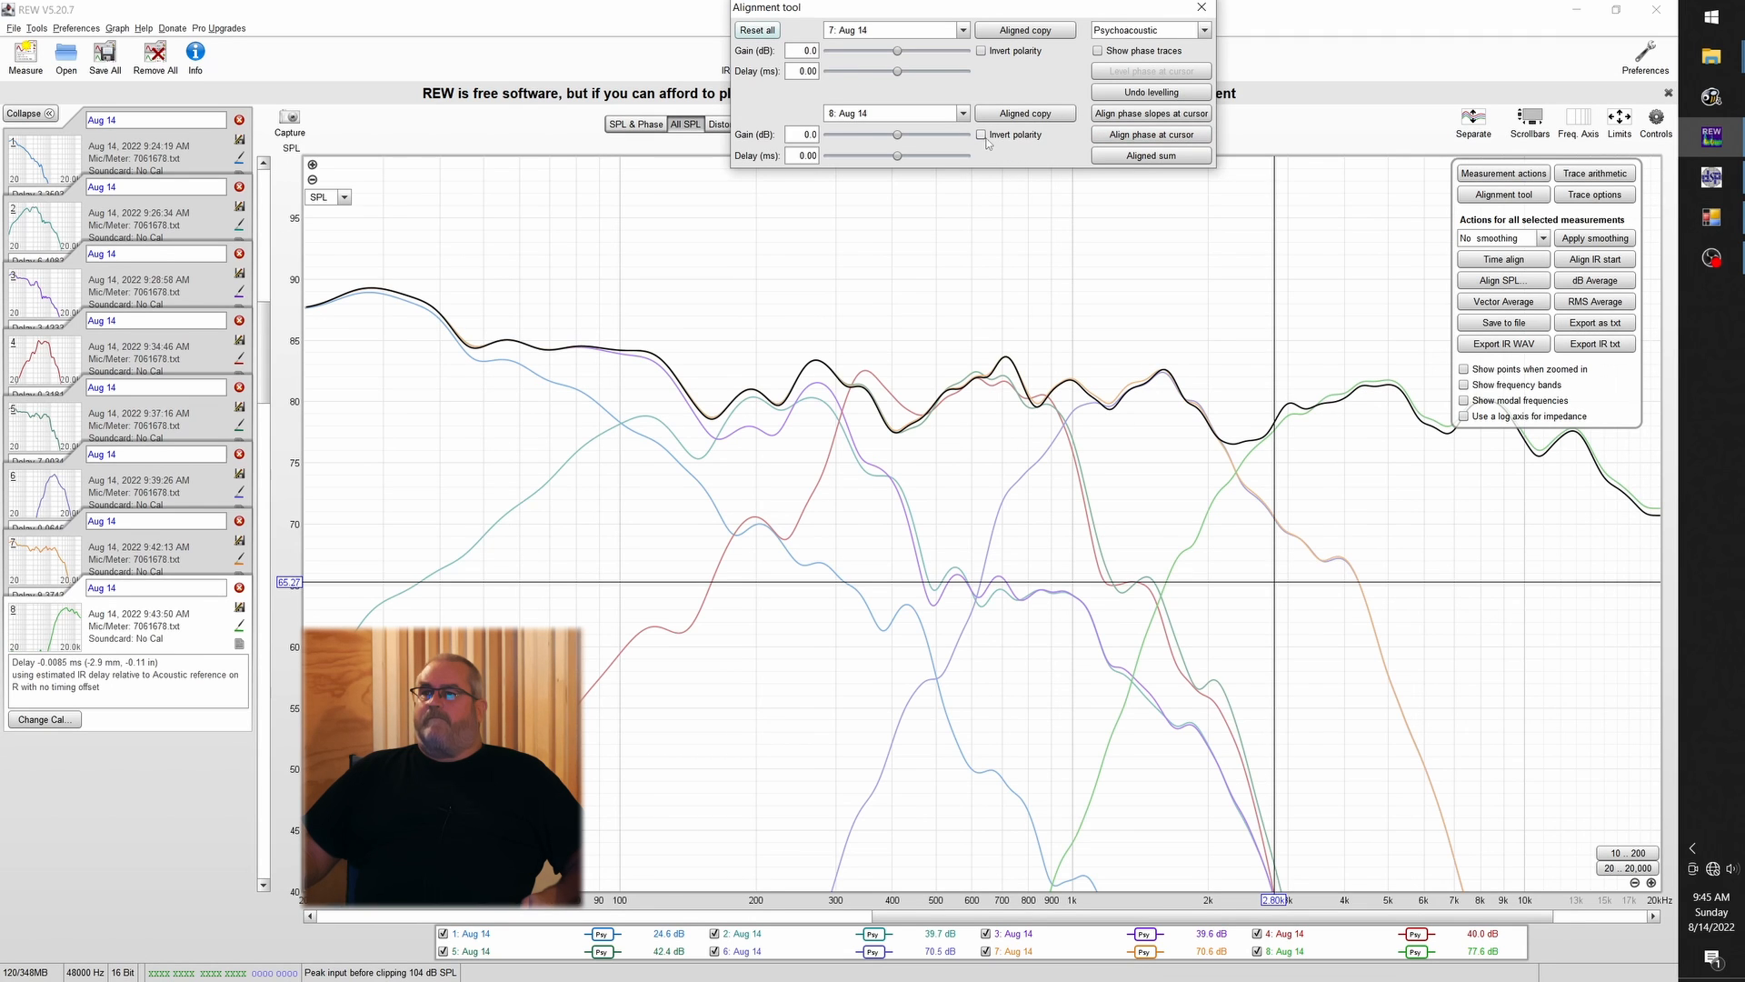
Align measurement 8's phase at the cursor with normal polarity and set Tweeter output 1's delay to 6.16 ms in the miniDSP
left_click(1131, 137)
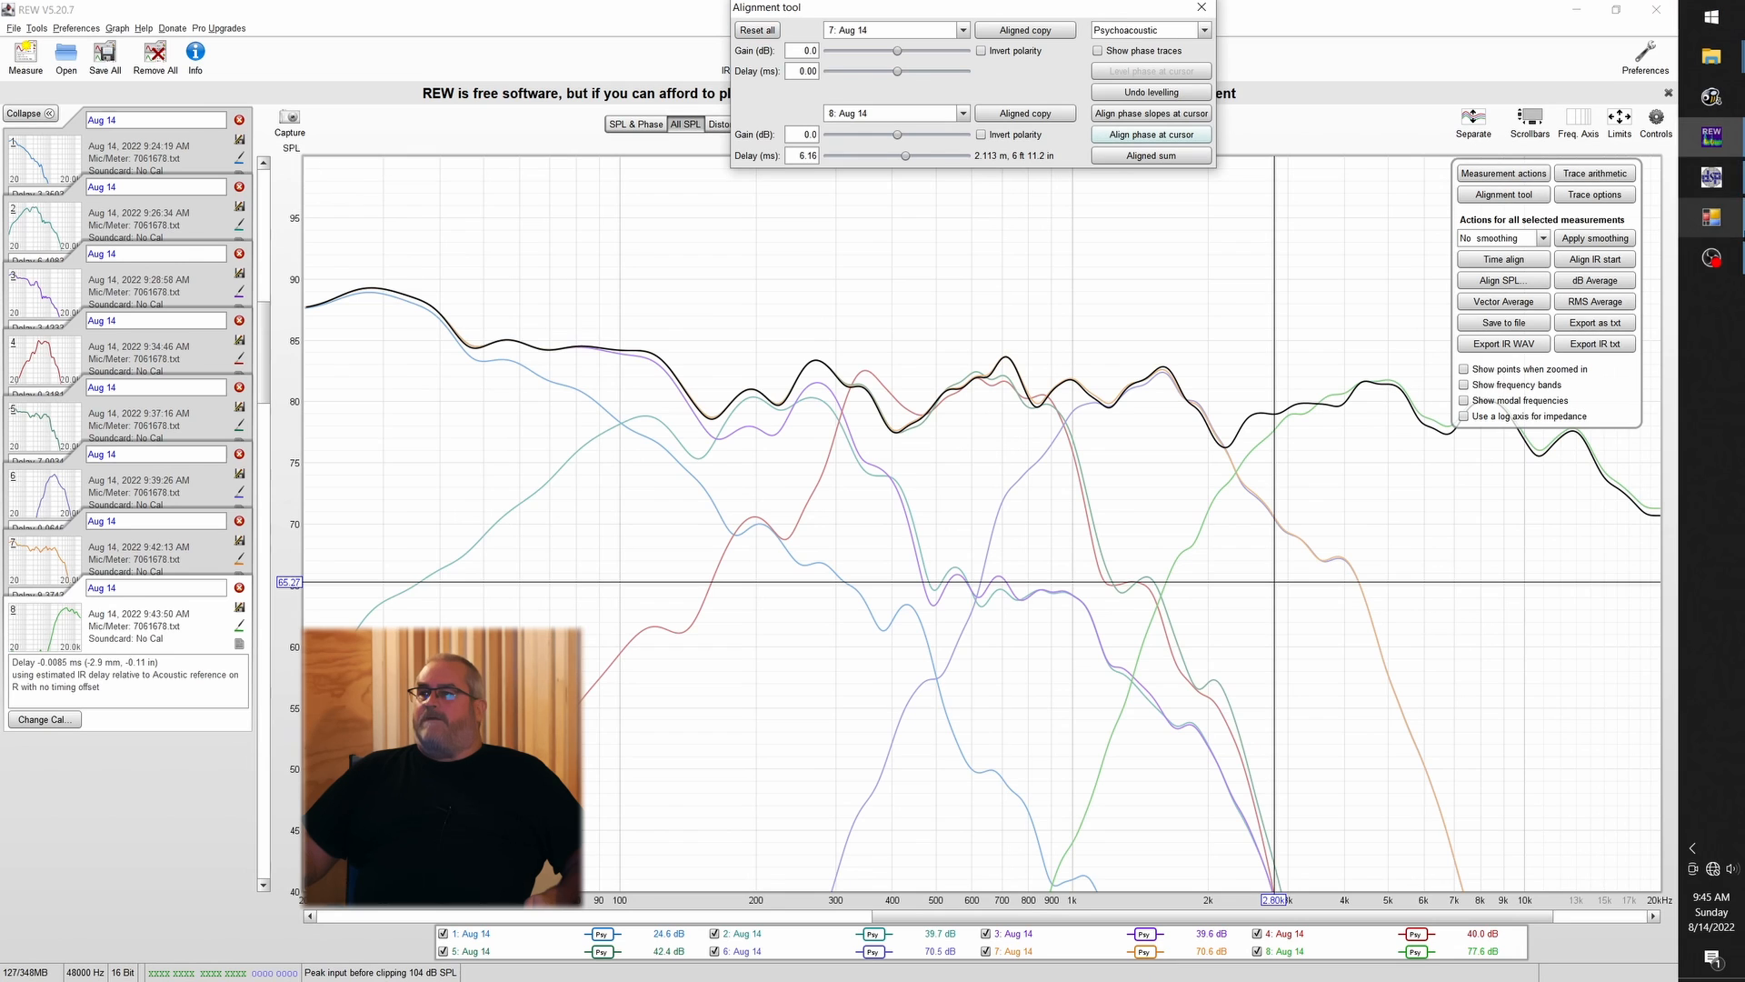
mouse_move(1713, 181)
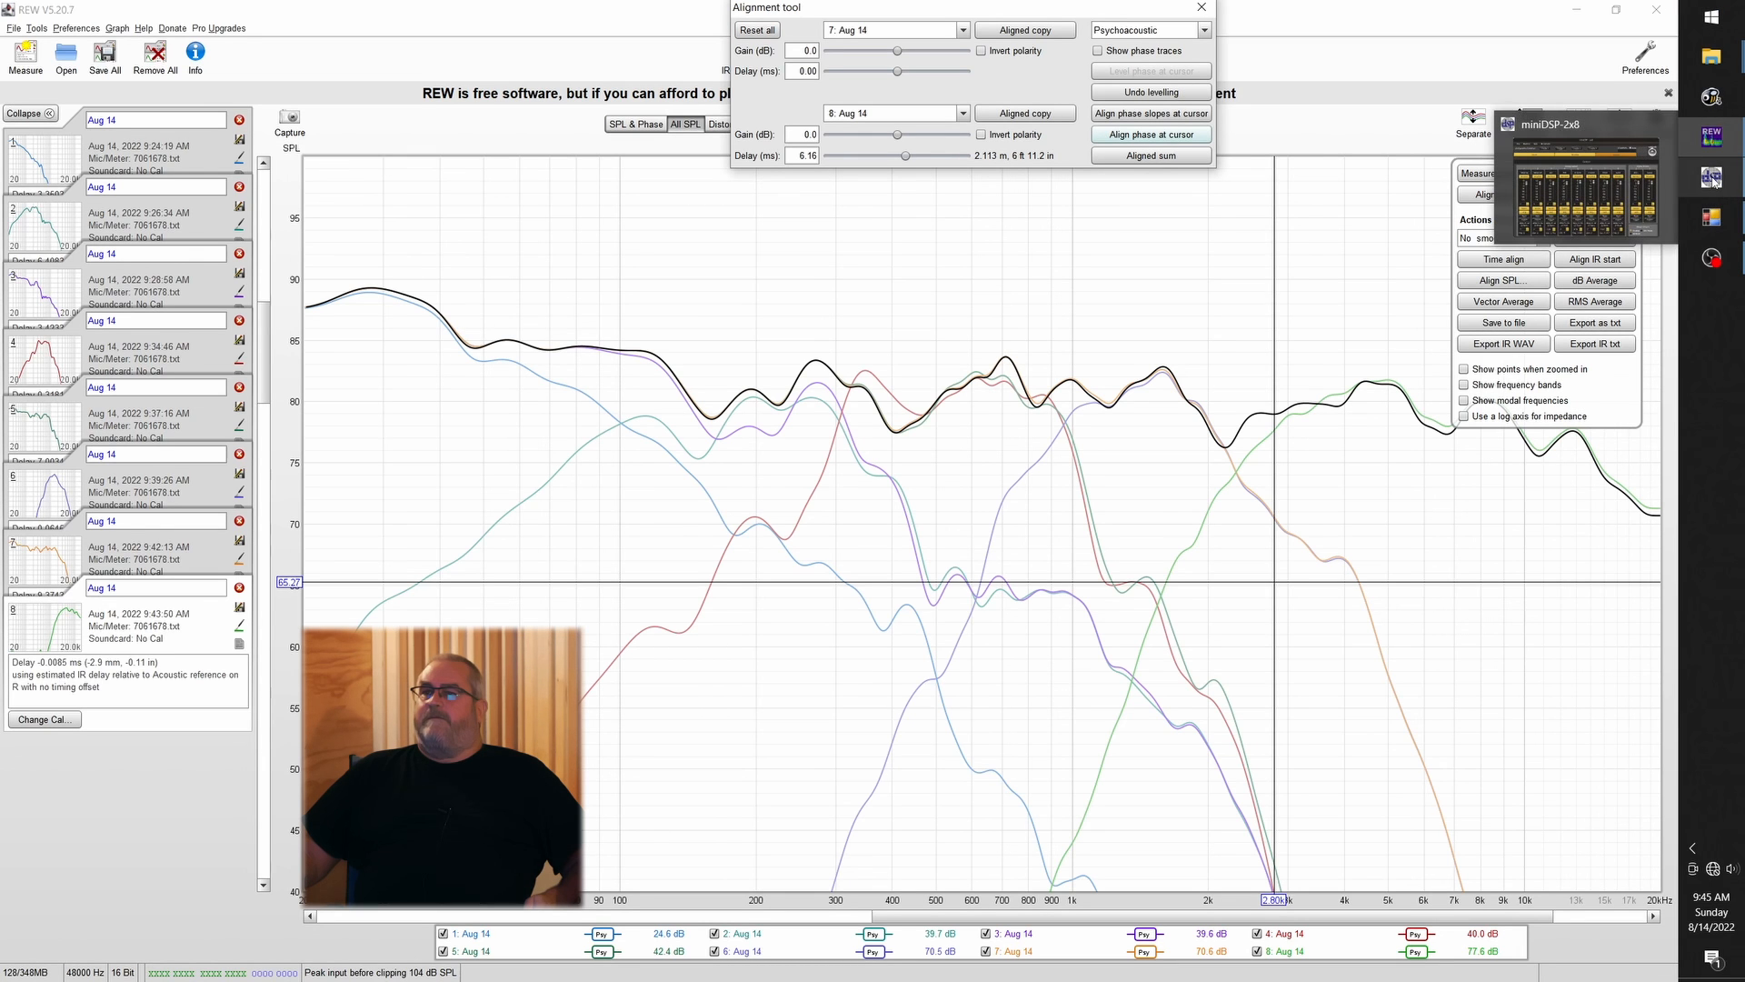
left_click(1714, 181)
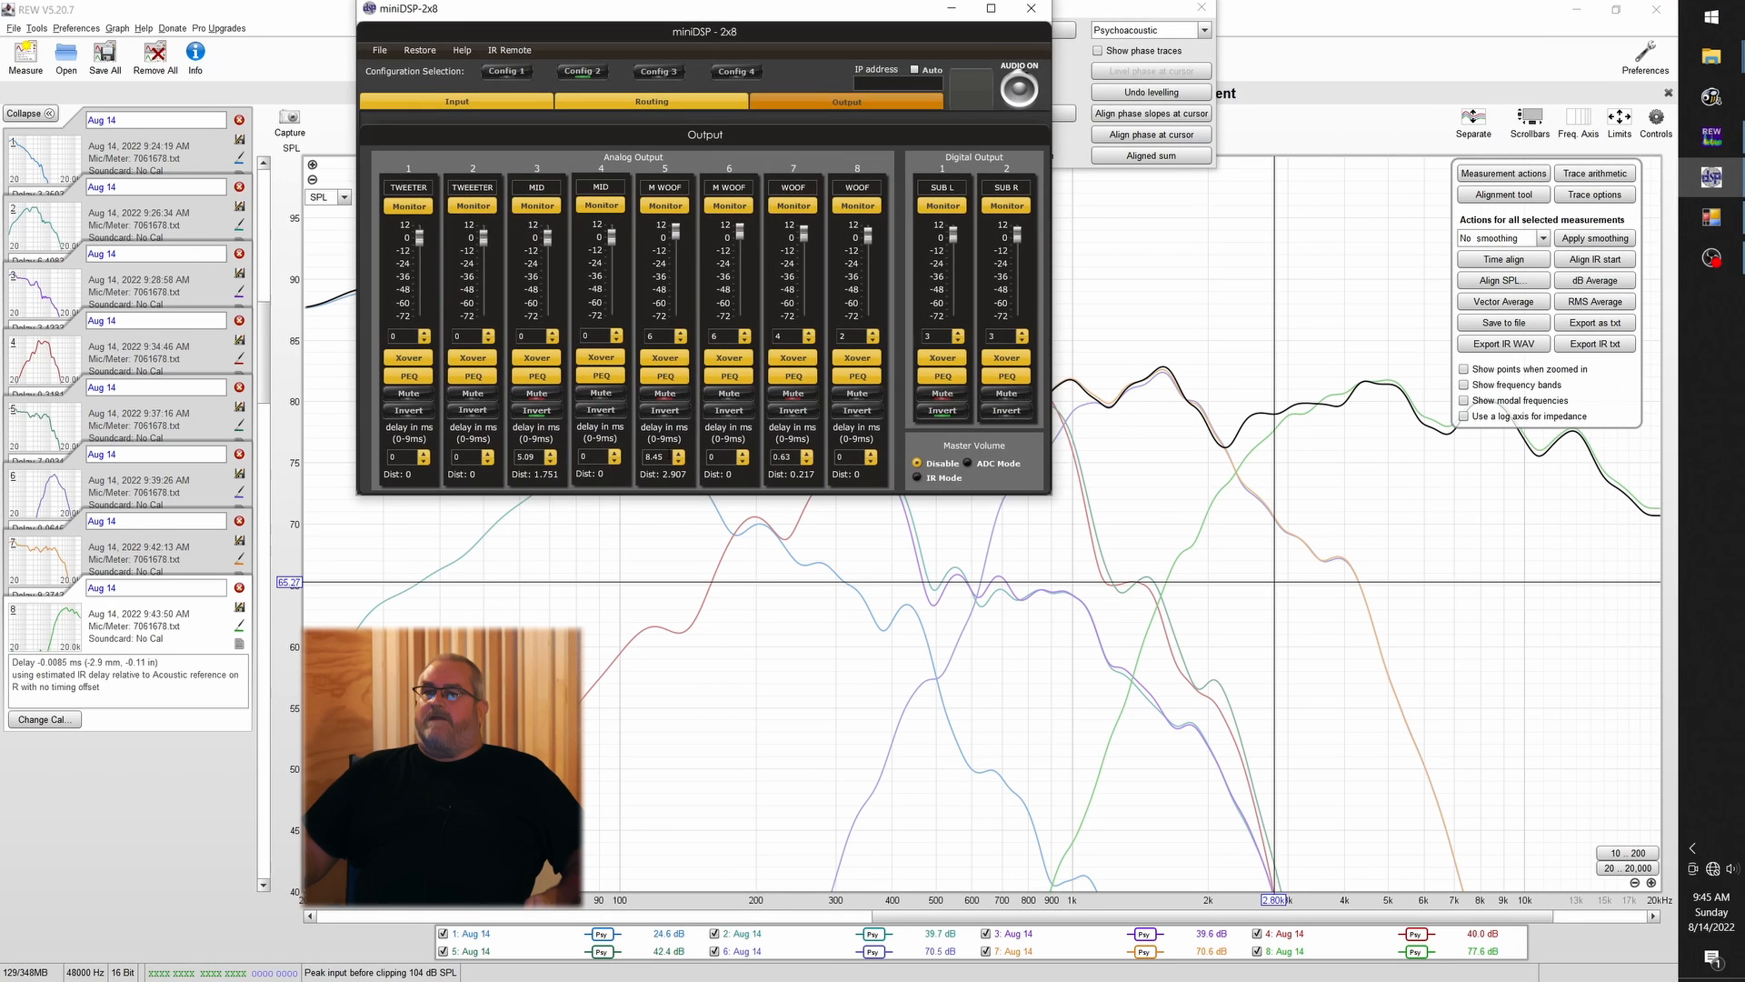
double_click(408, 455)
type("6.16")
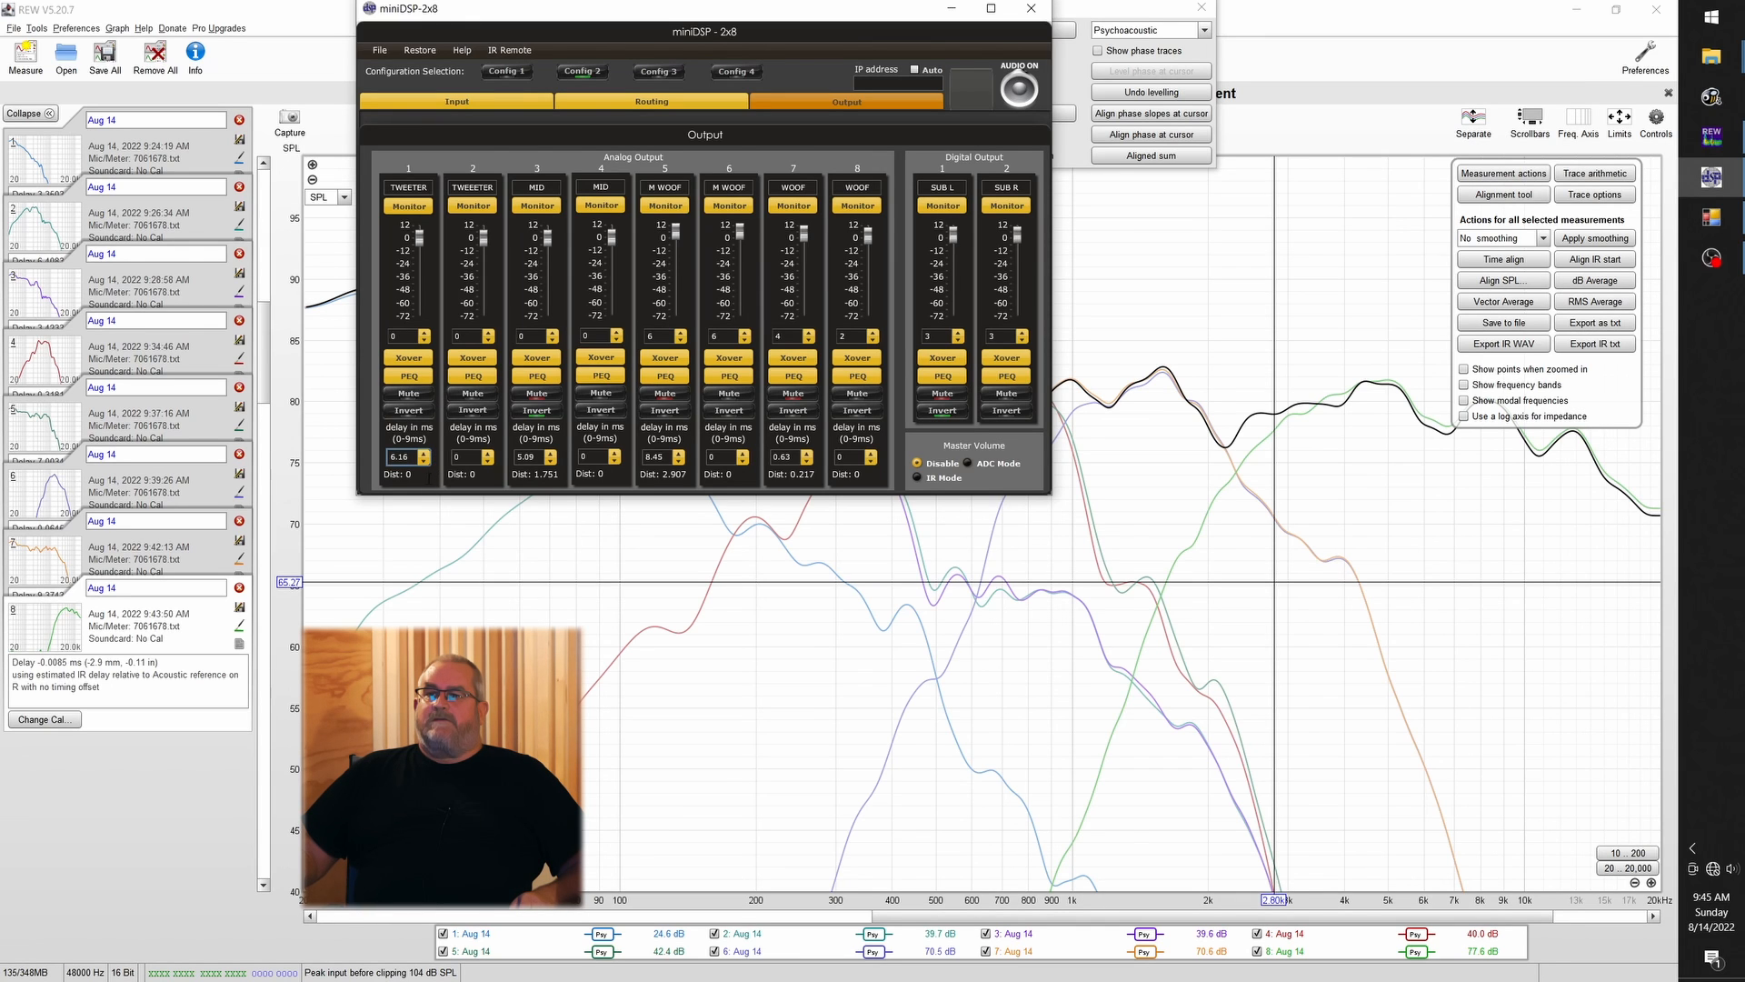
key("Return")
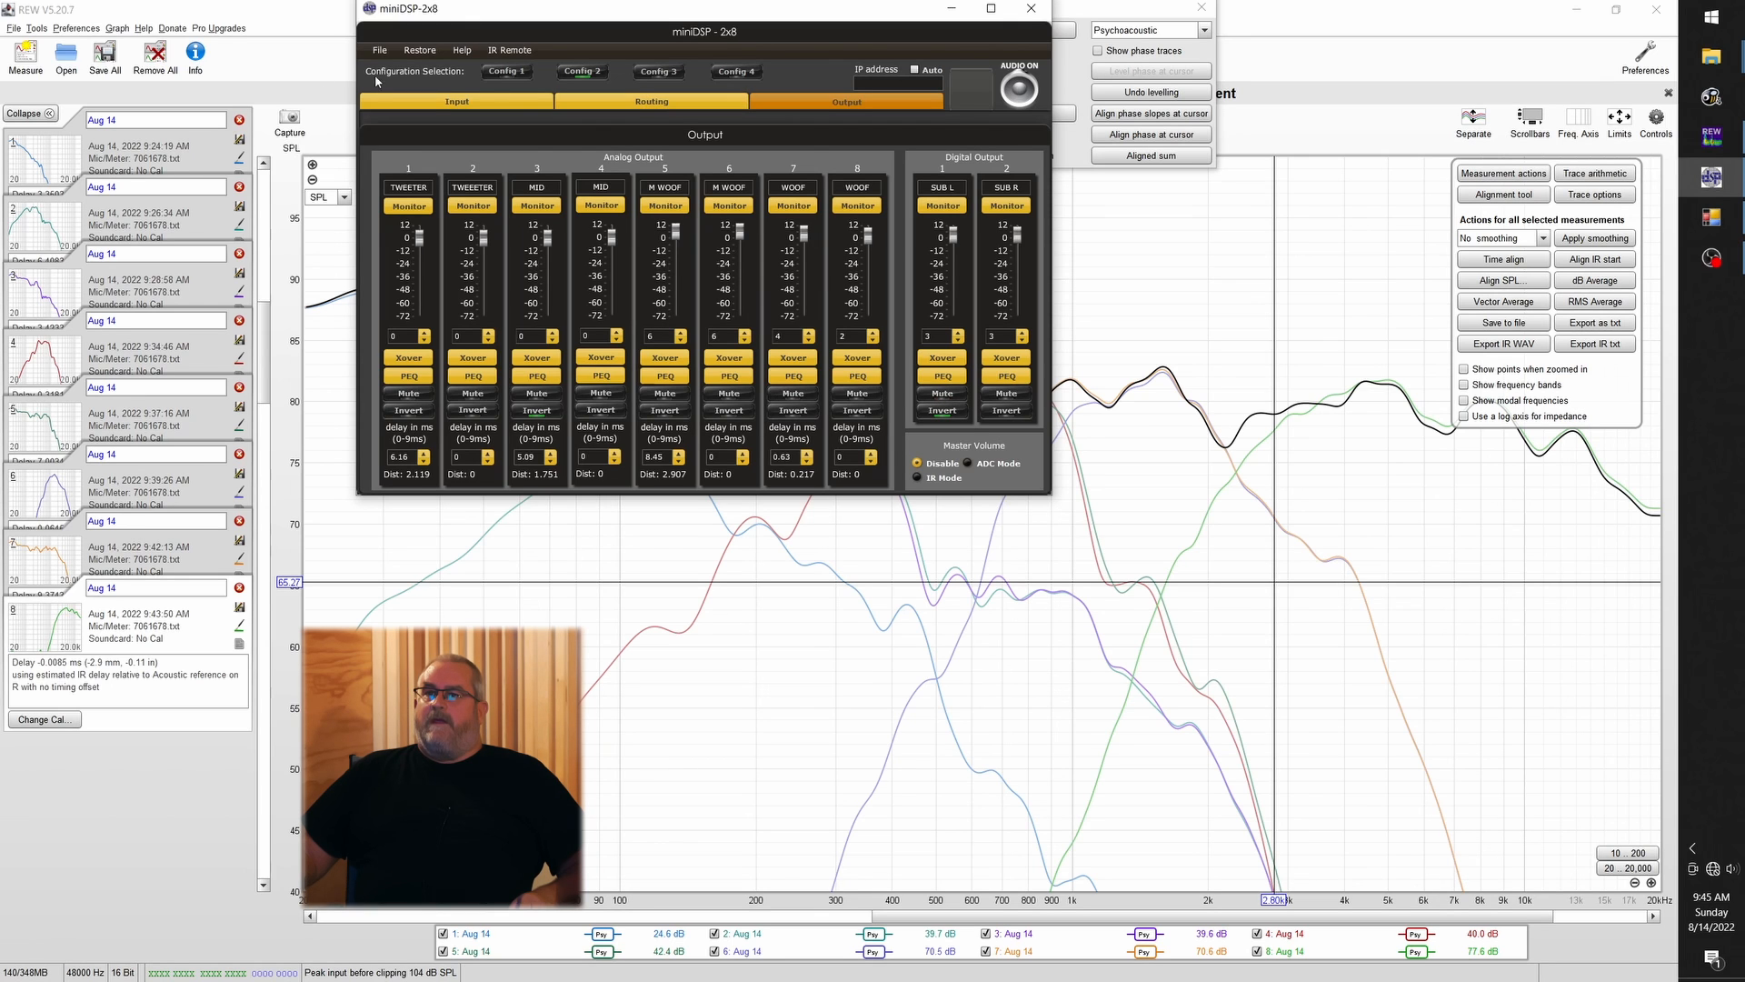
Sweep all the drivers together in REW using the acoustic timing reference, and review the new measurement's SPL and phase against the overlay
left_click(28, 54)
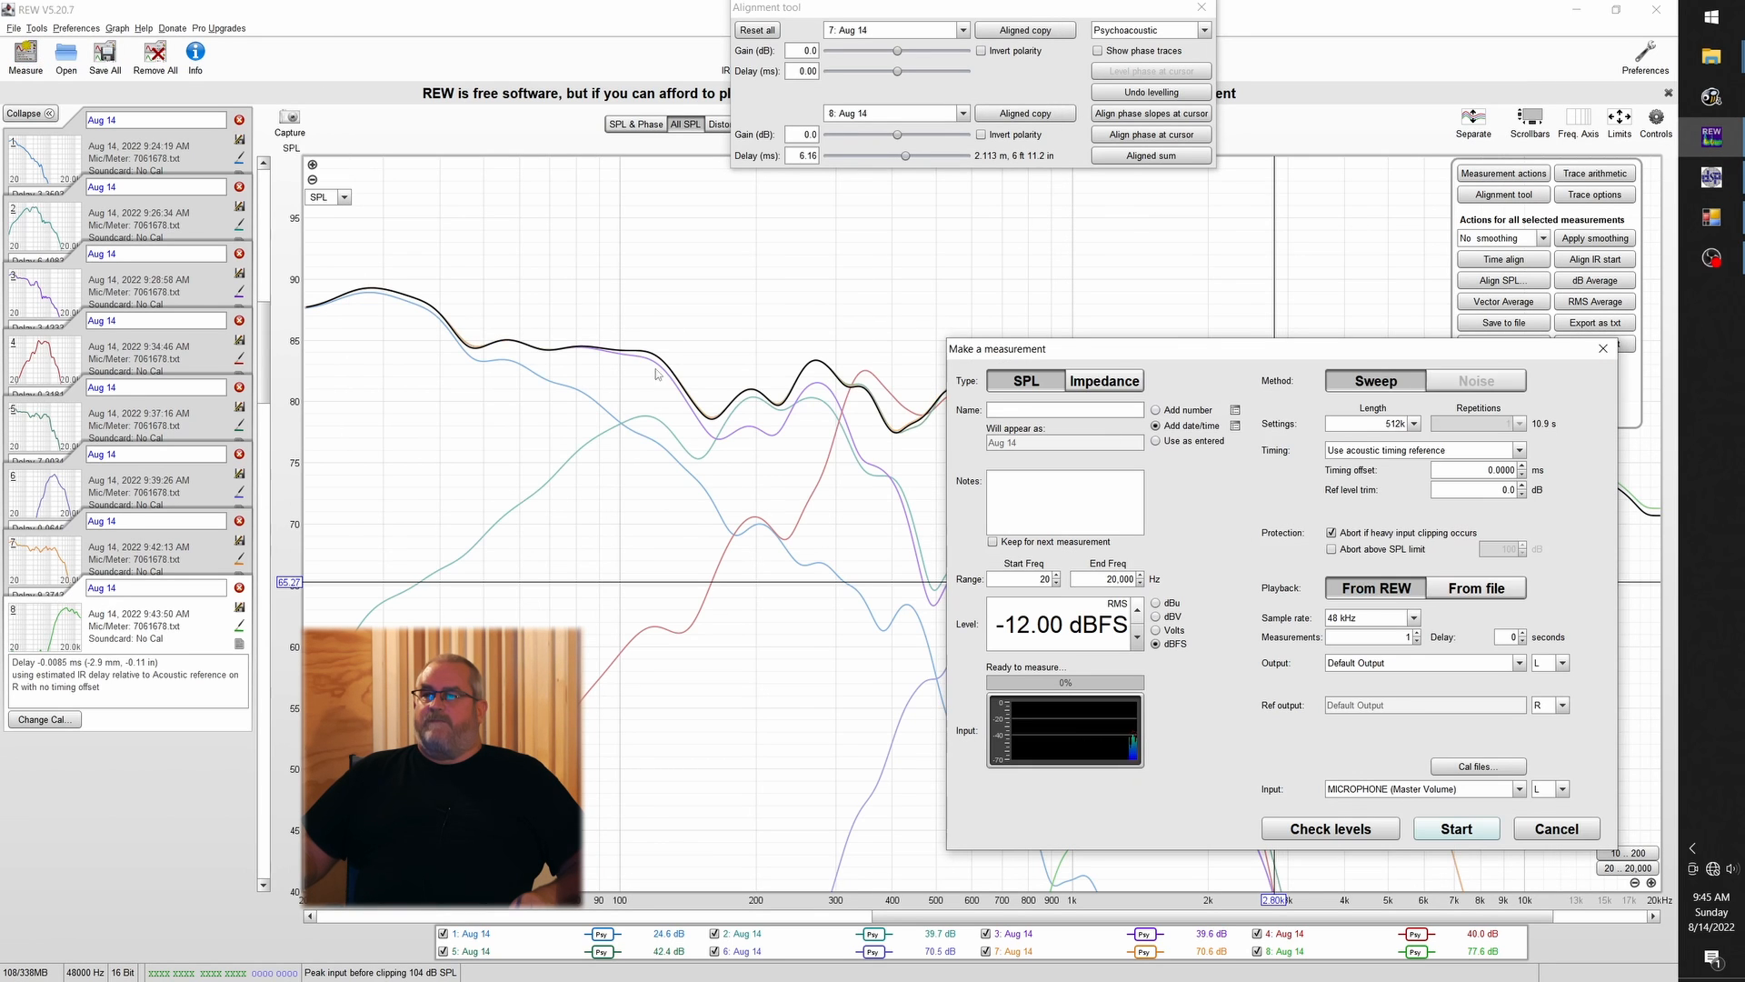
left_click(1457, 829)
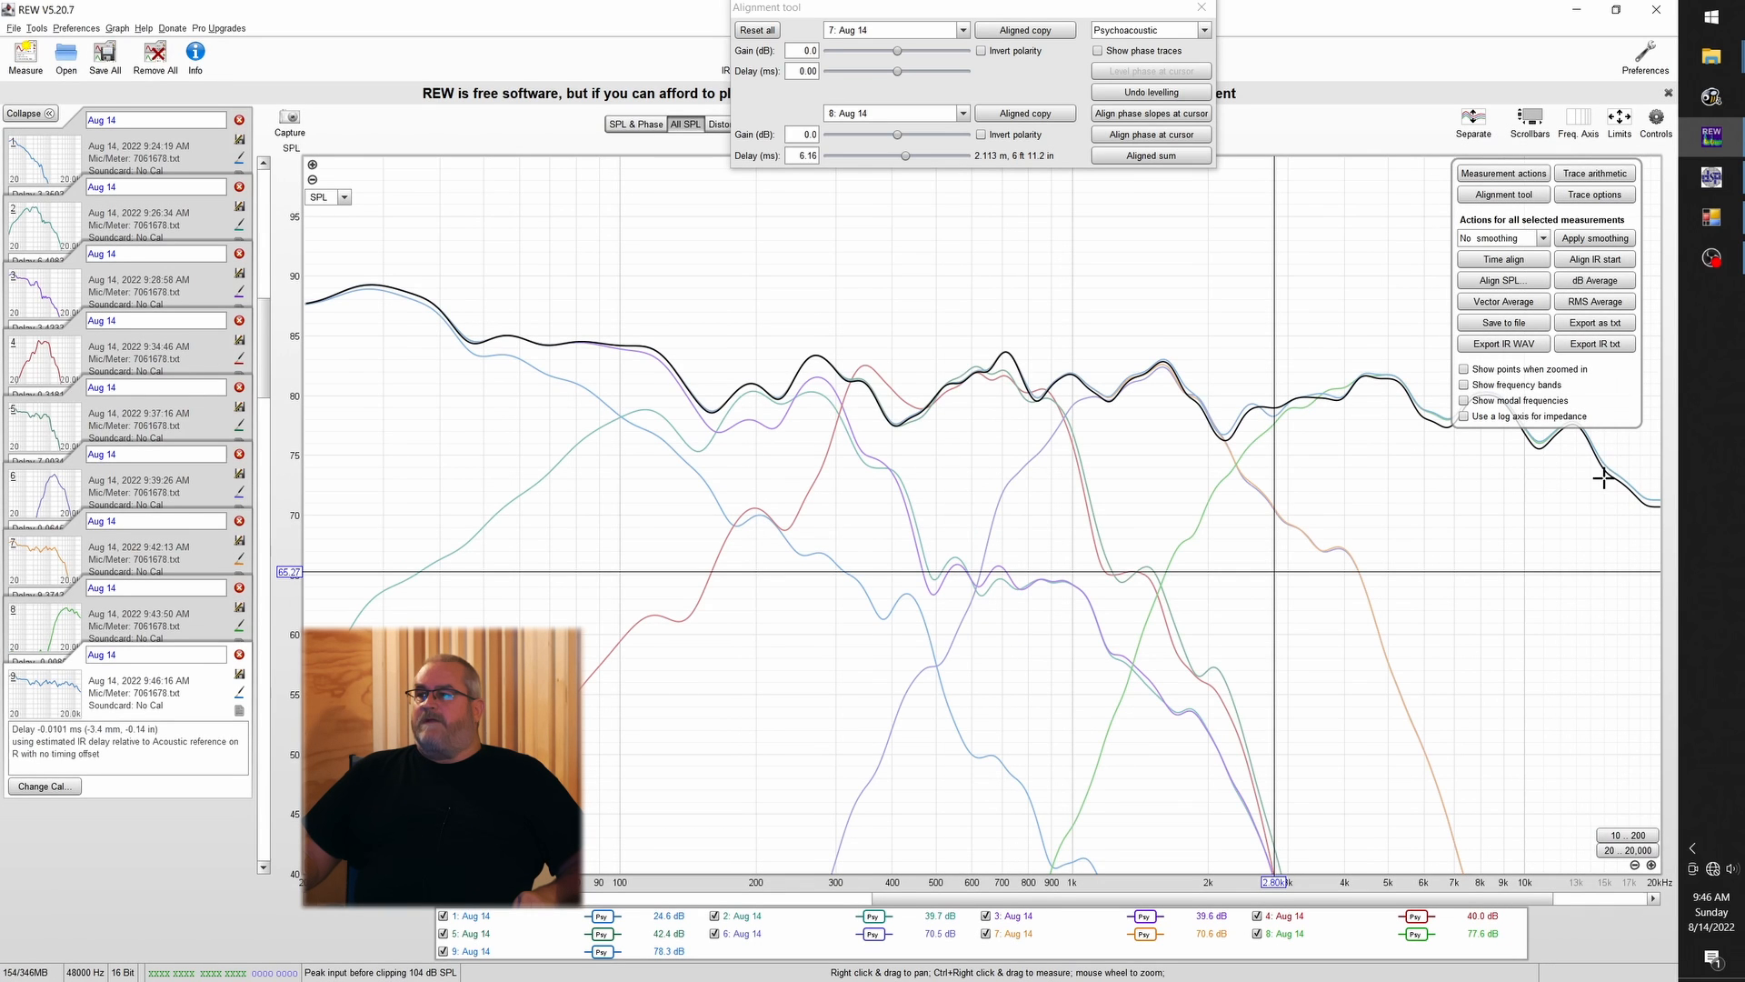
left_click(615, 127)
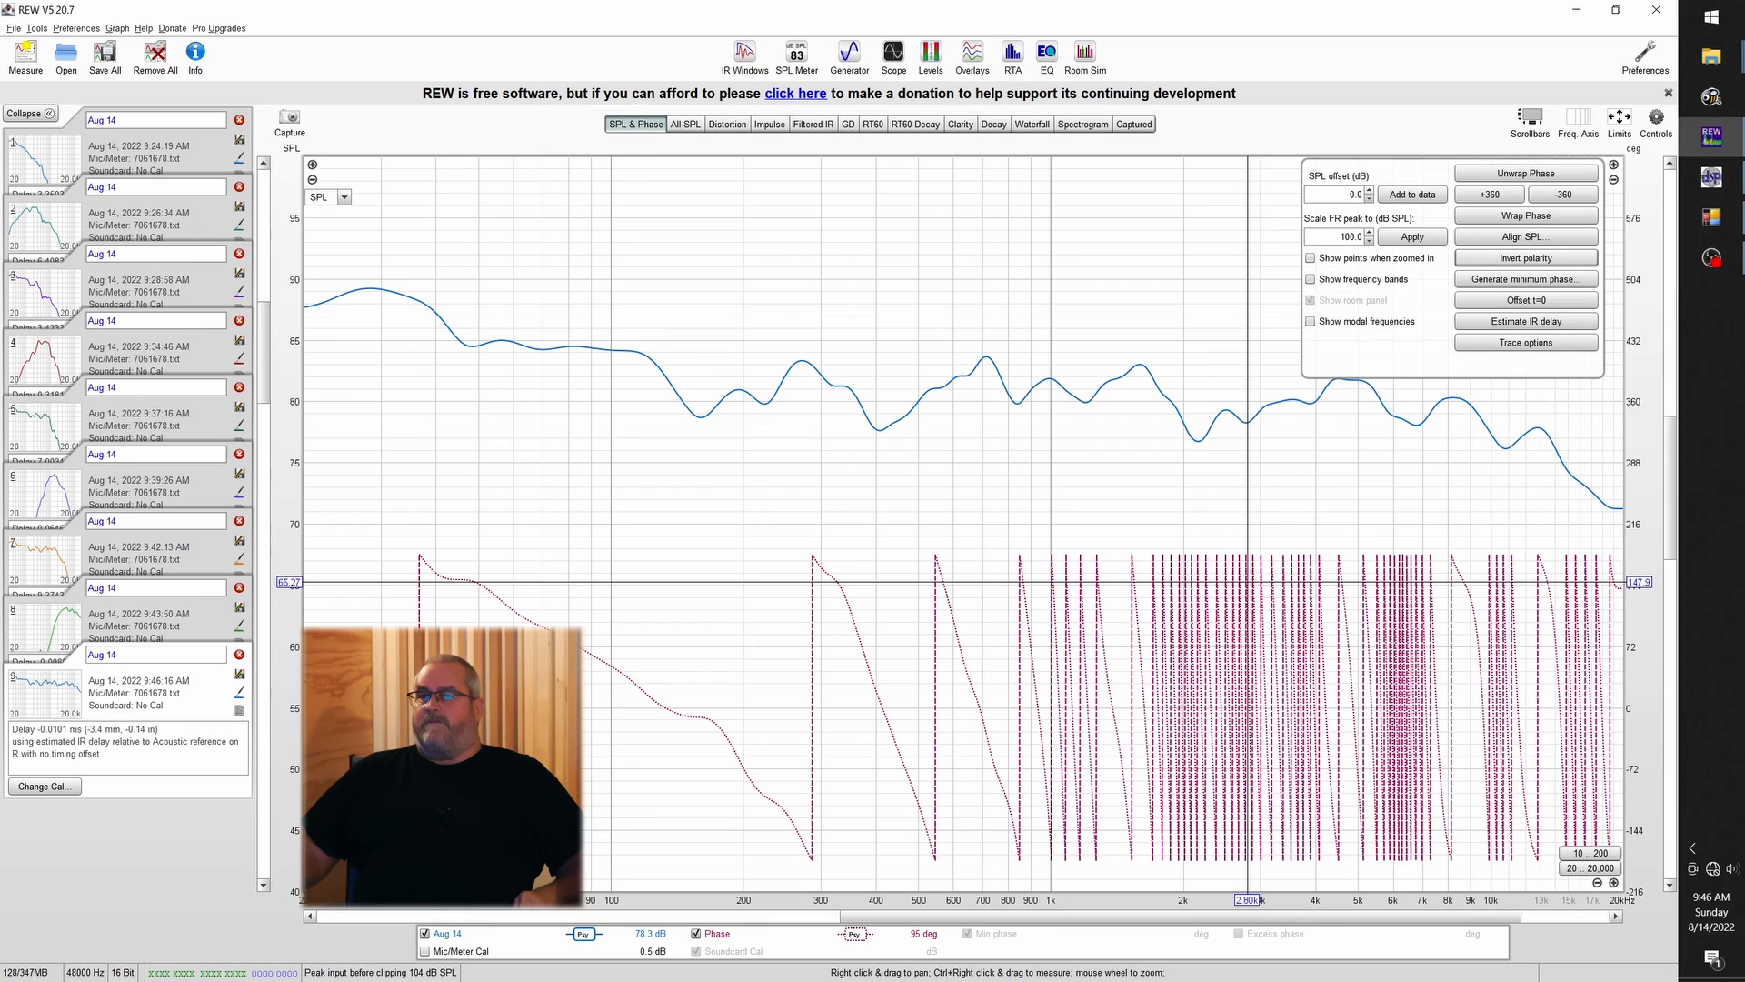
left_click(687, 124)
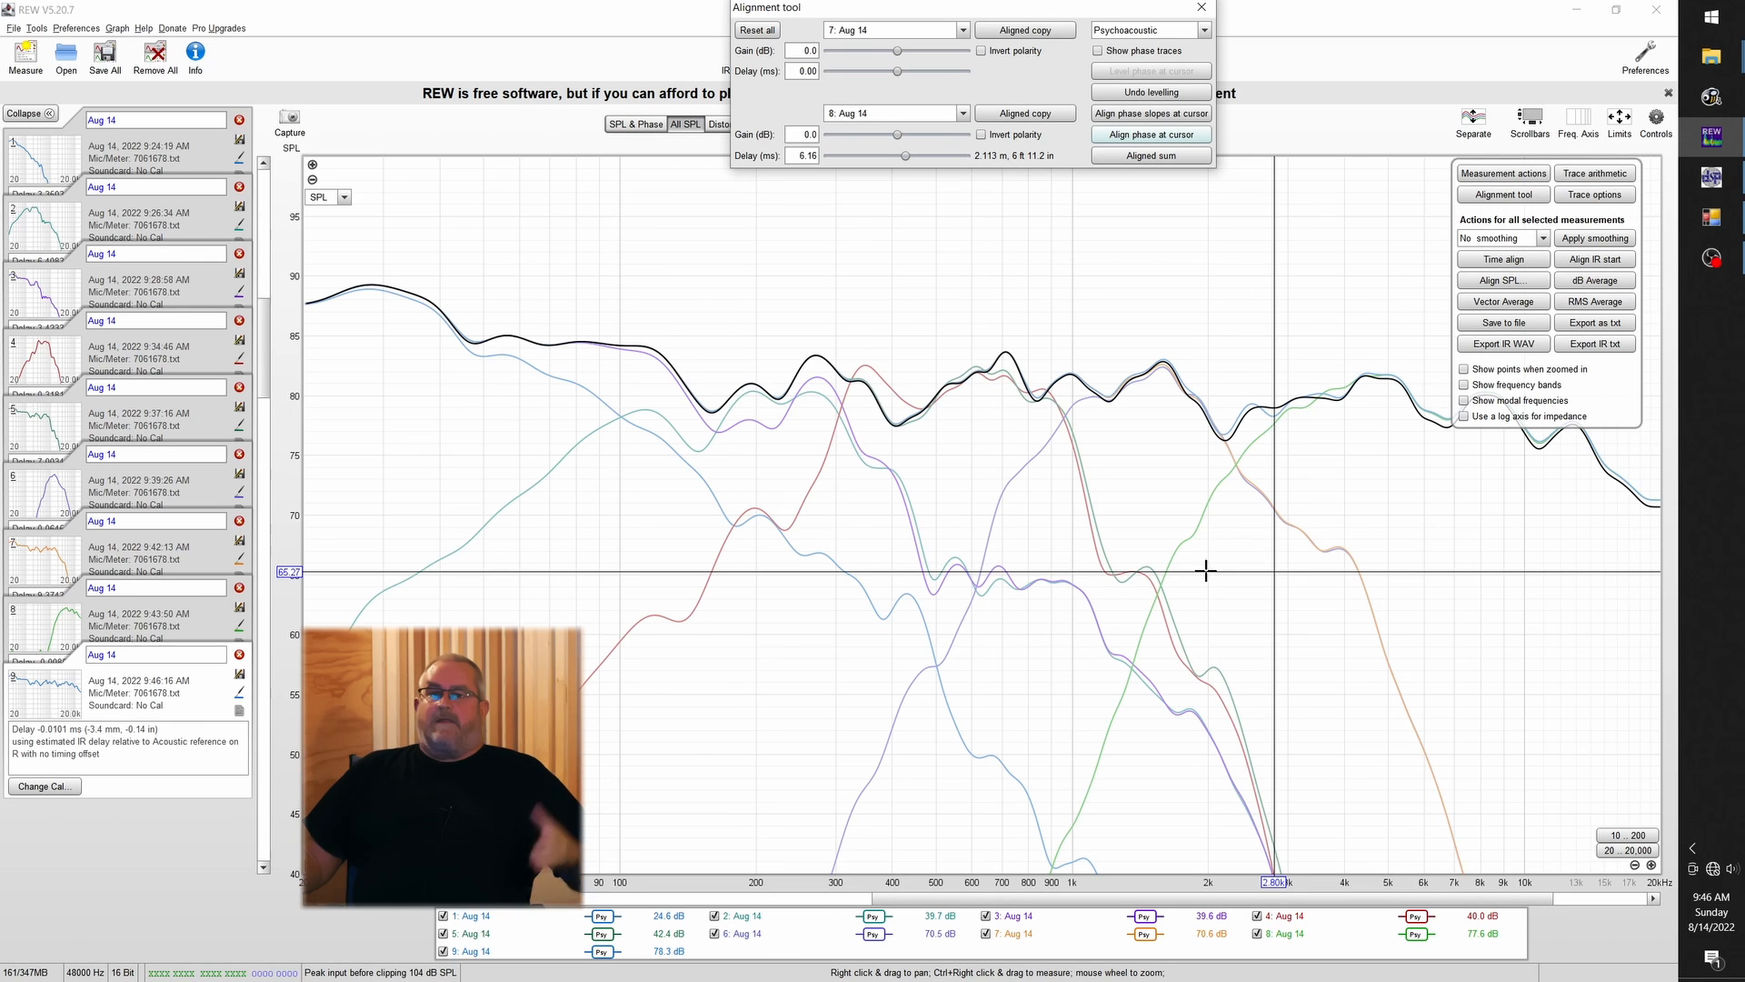
Switch to the miniDSP, turn off the routing from digital Input 4 to Tweeter output 1, and return to the output settings
left_click(1712, 176)
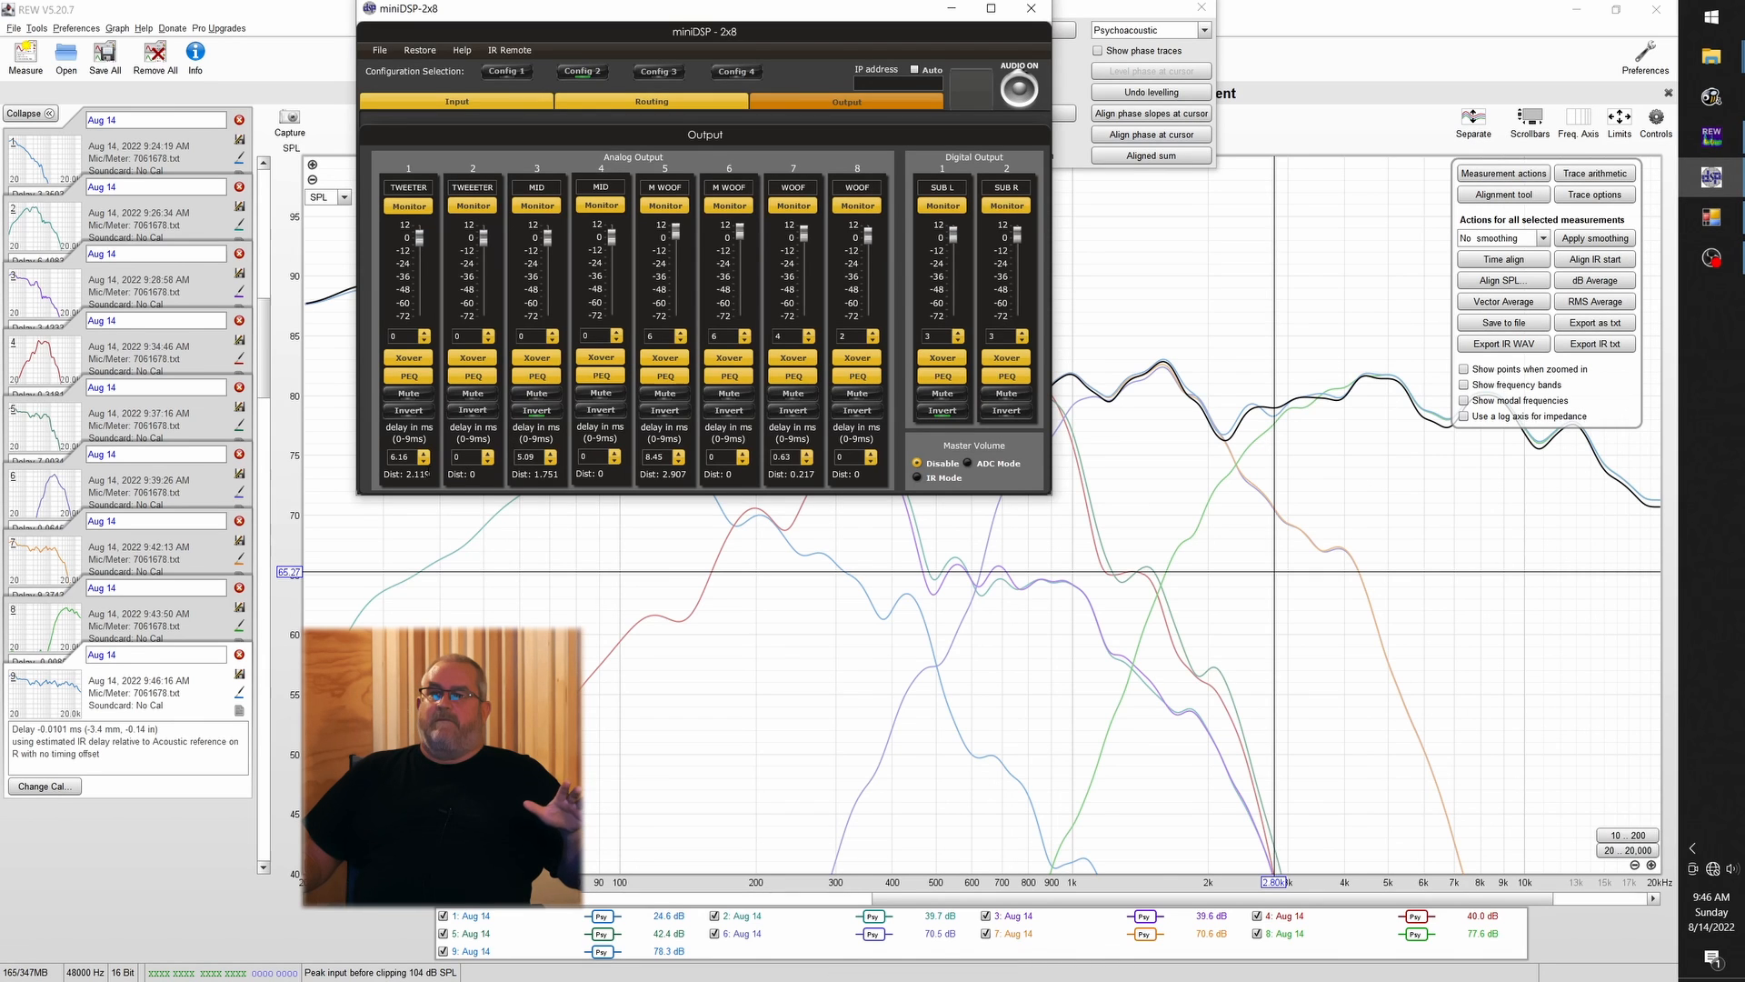
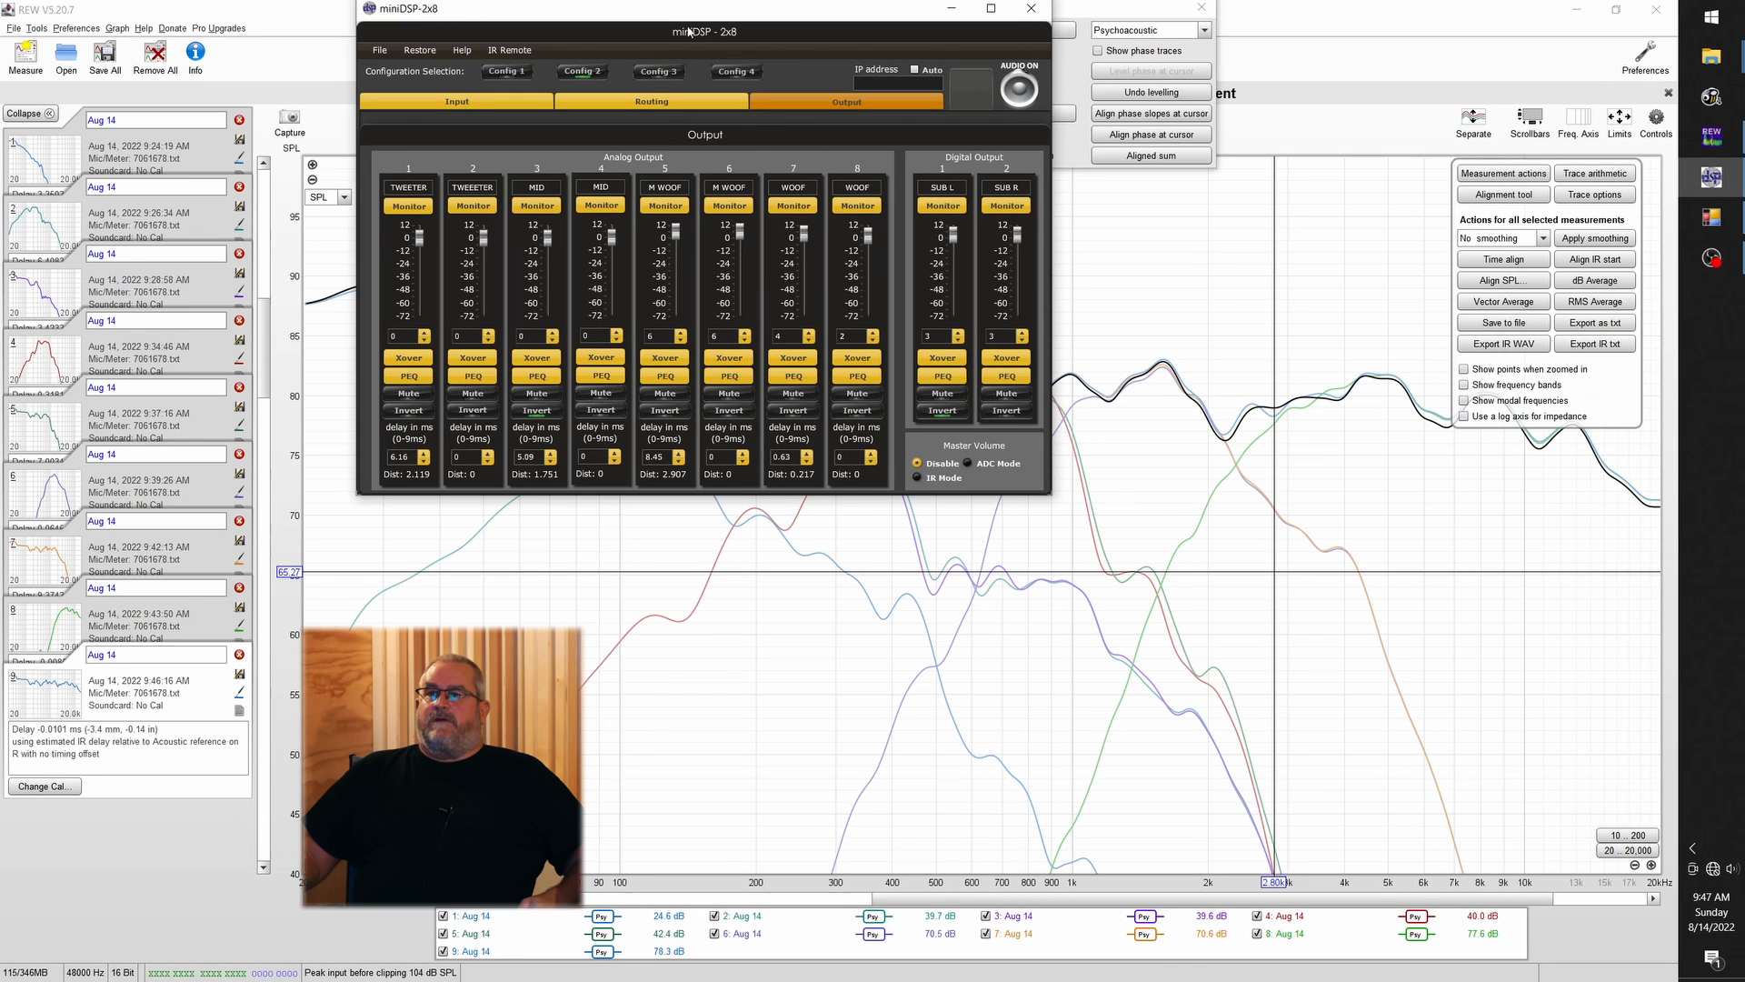
left_click(652, 101)
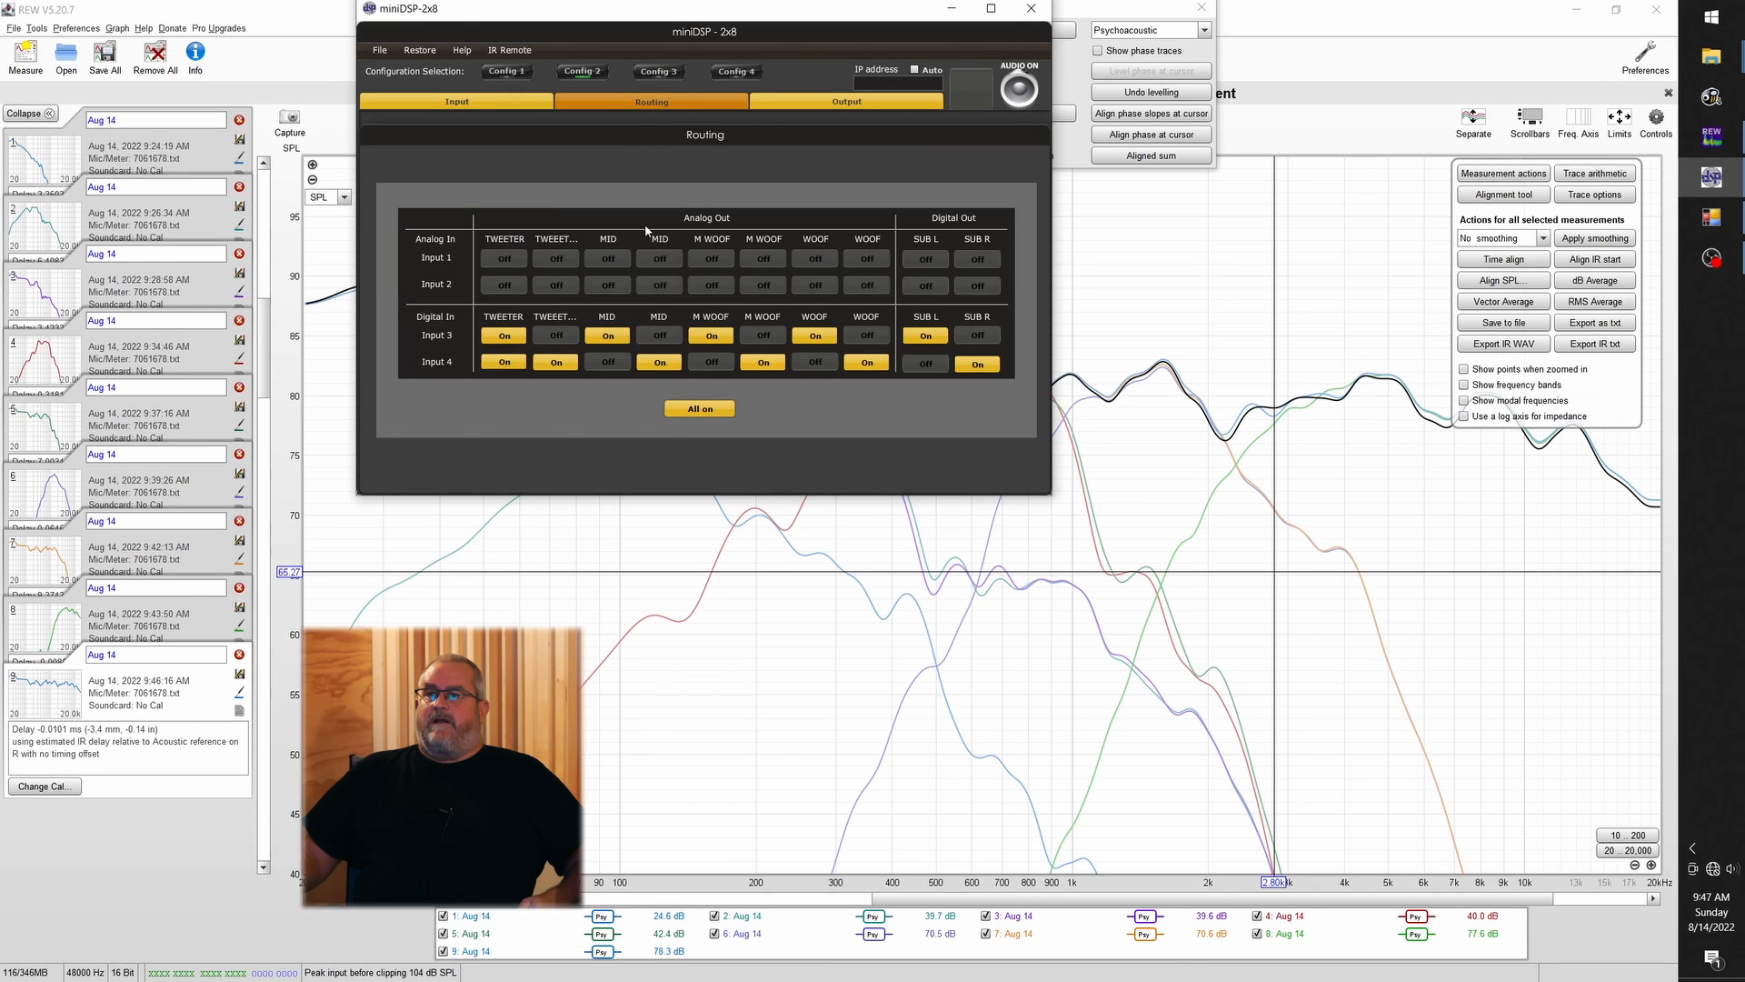
left_click(506, 363)
left_click(846, 101)
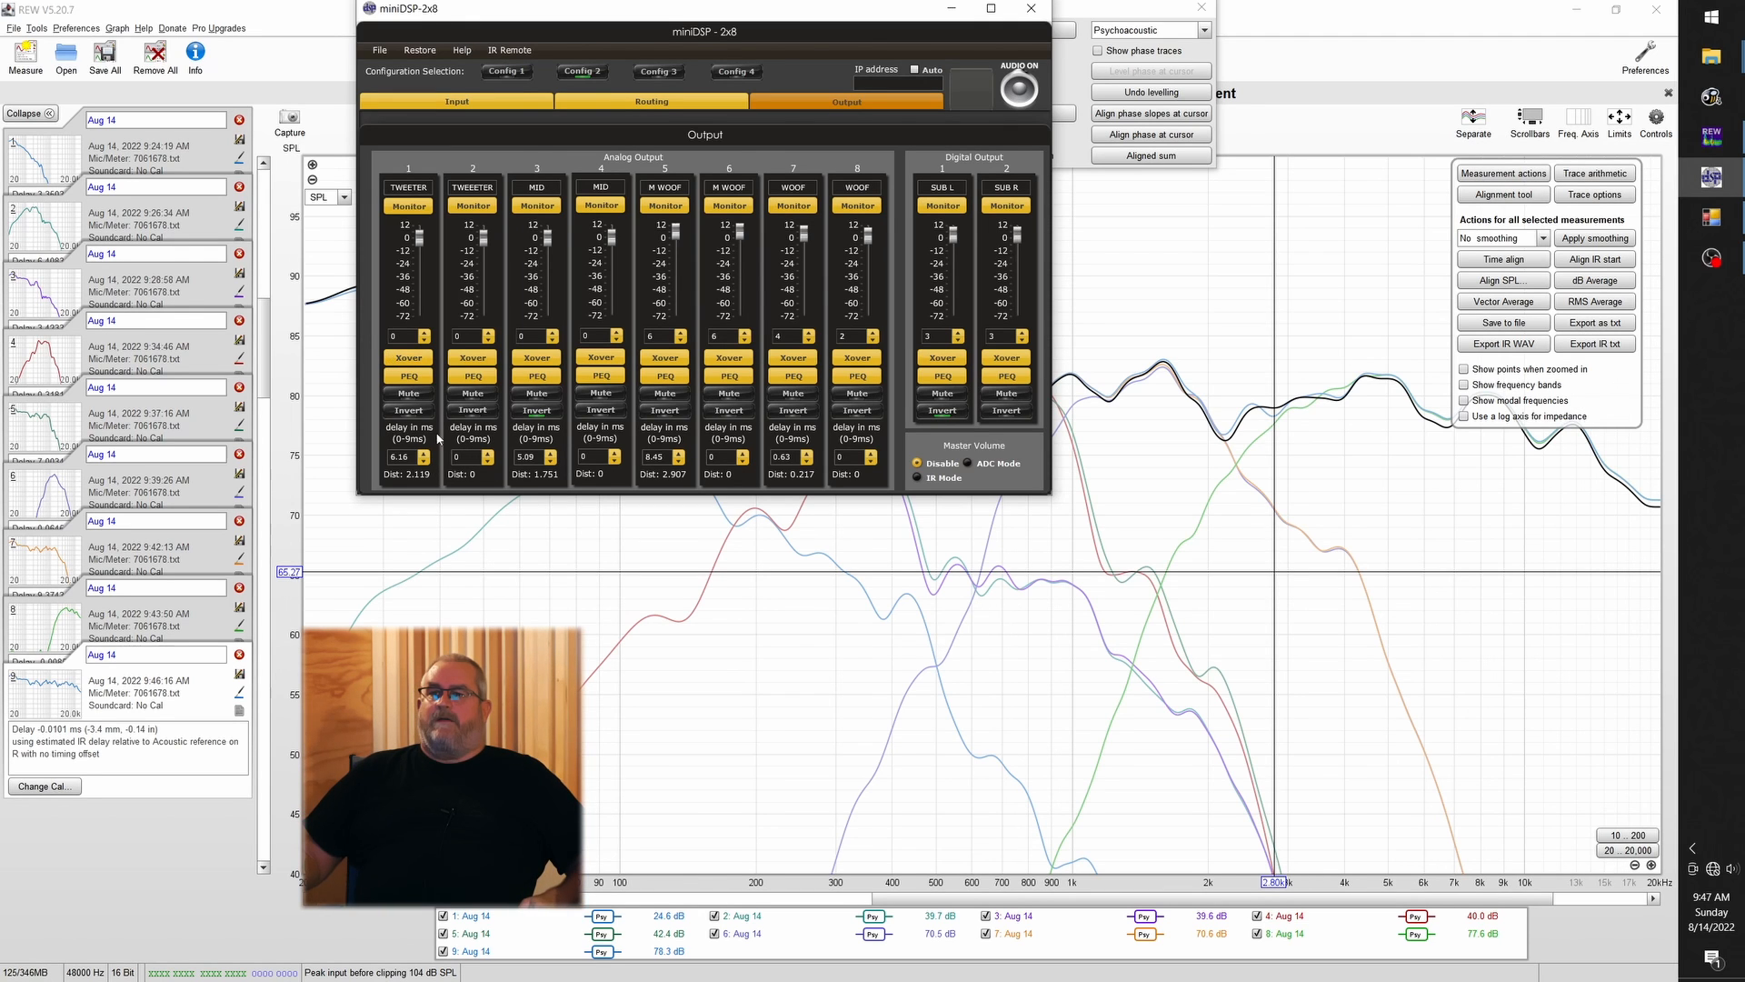
Set Tweeter output 2's delay to 6.16 ms and Mid output 4's delay to 5.09 ms
left_click(463, 456)
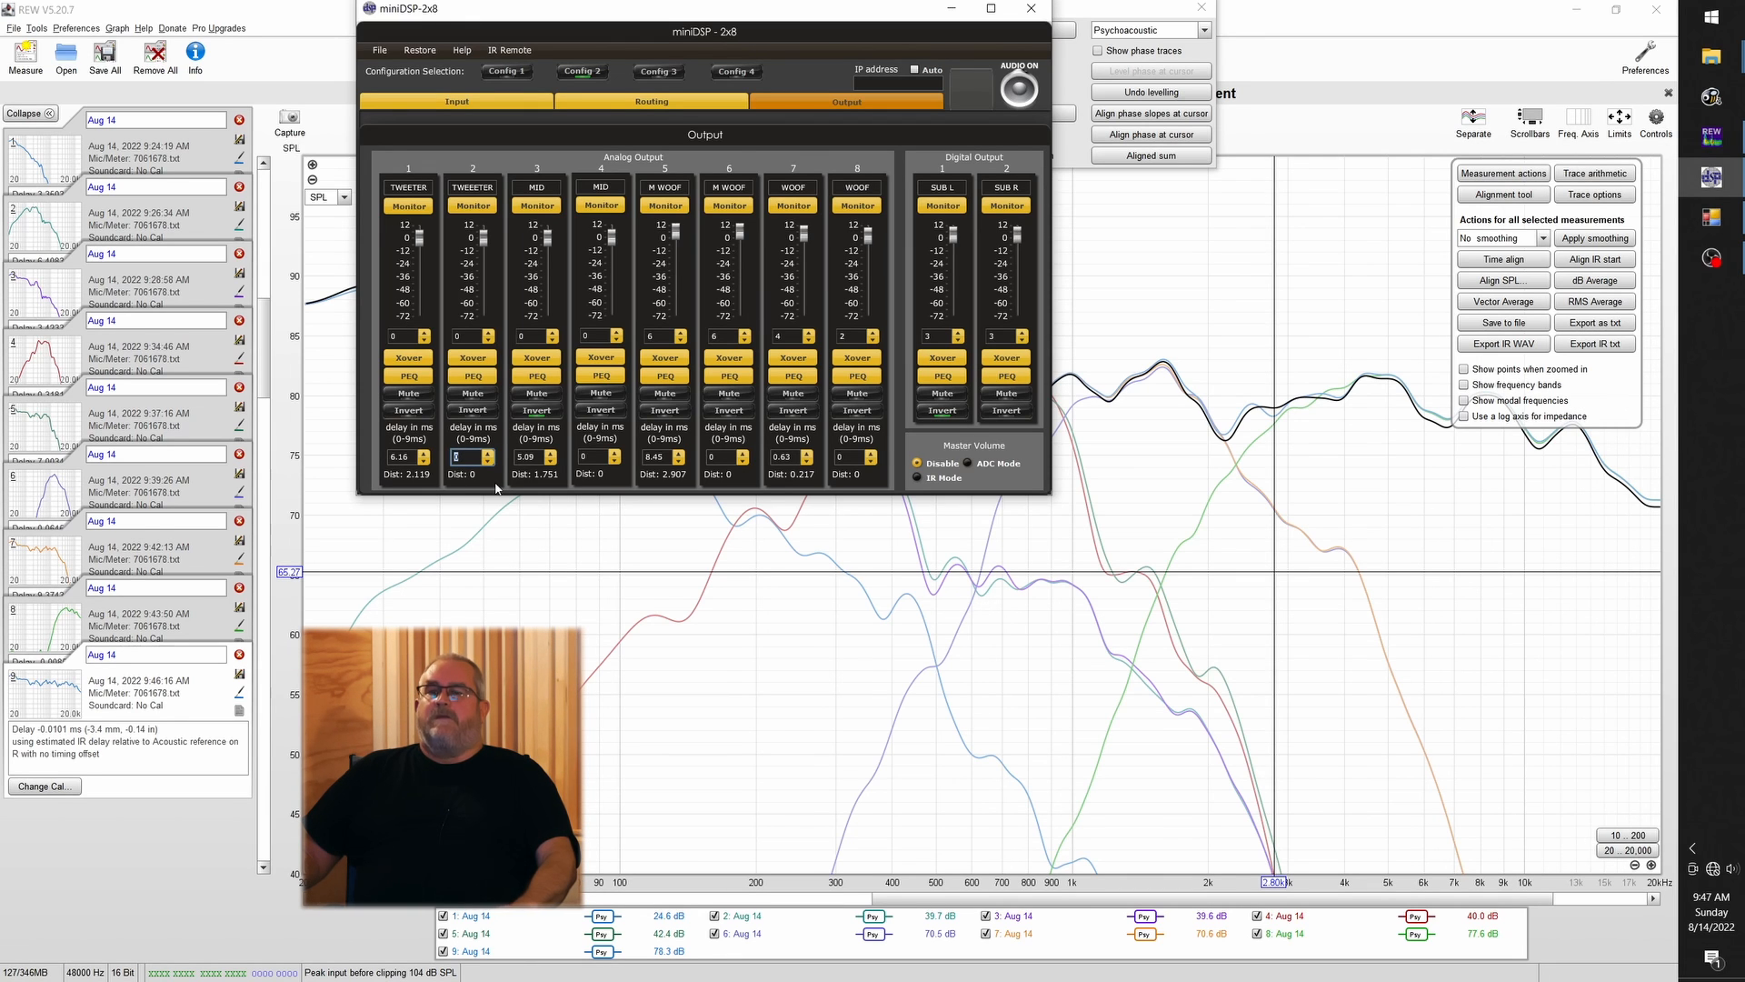
type("6.16")
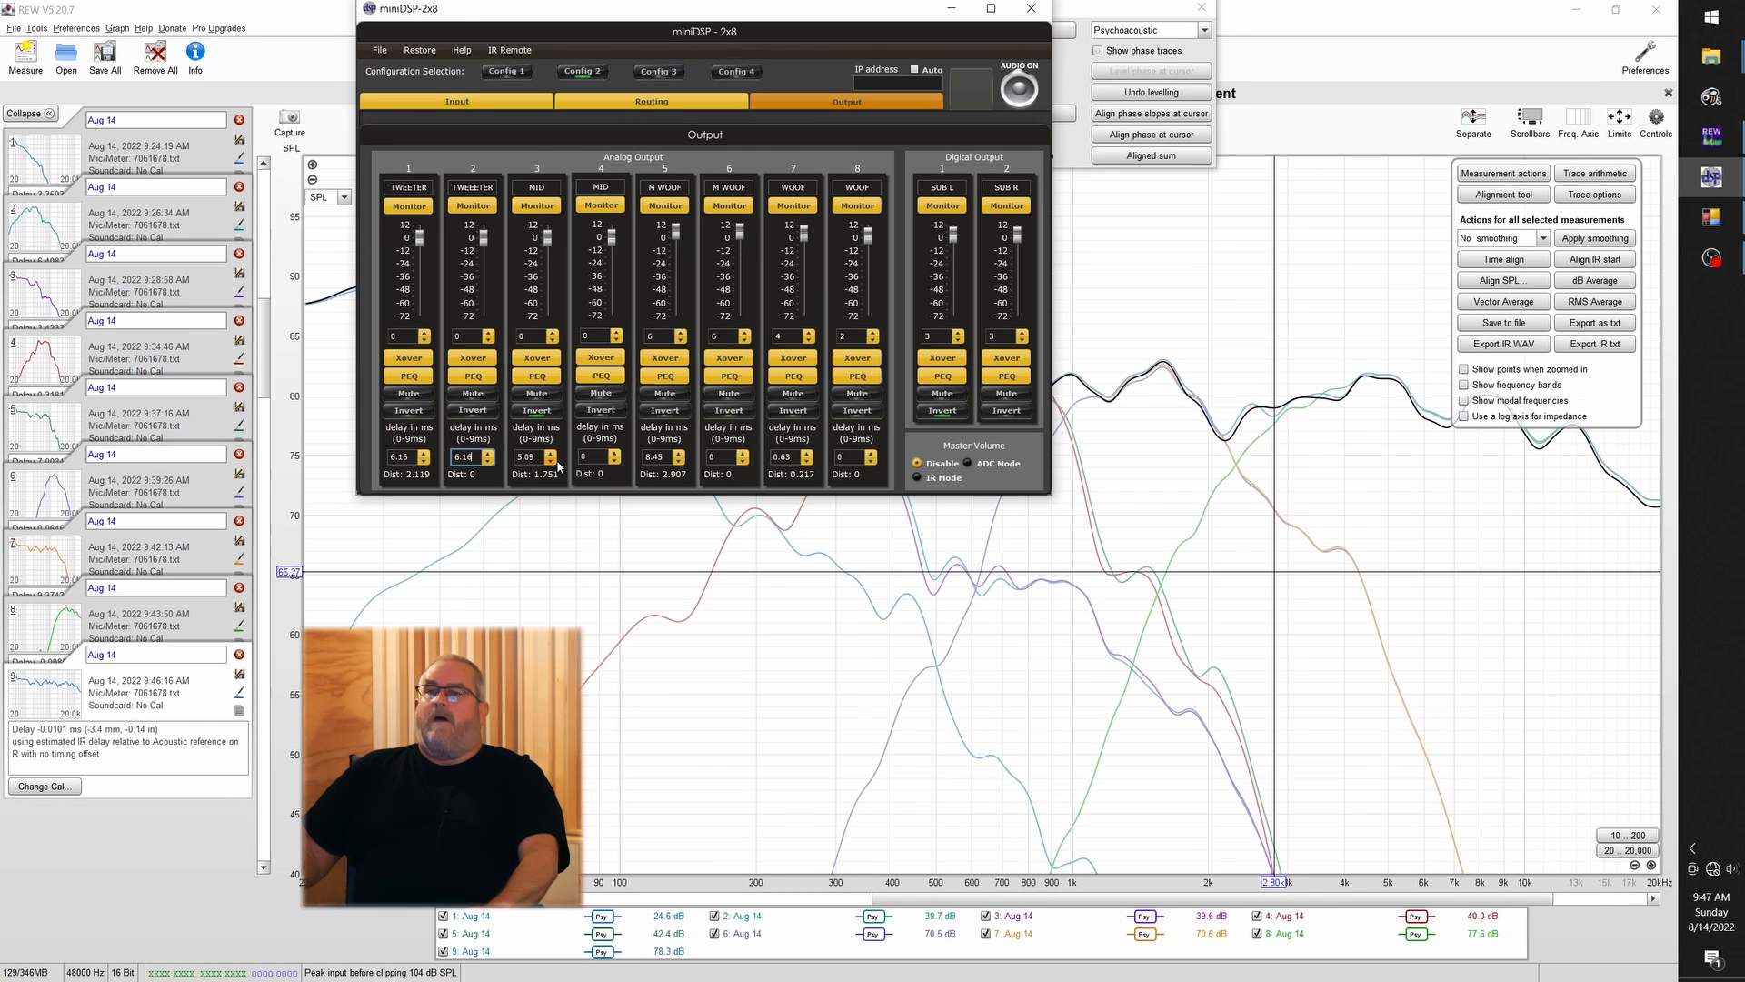
left_click(597, 457)
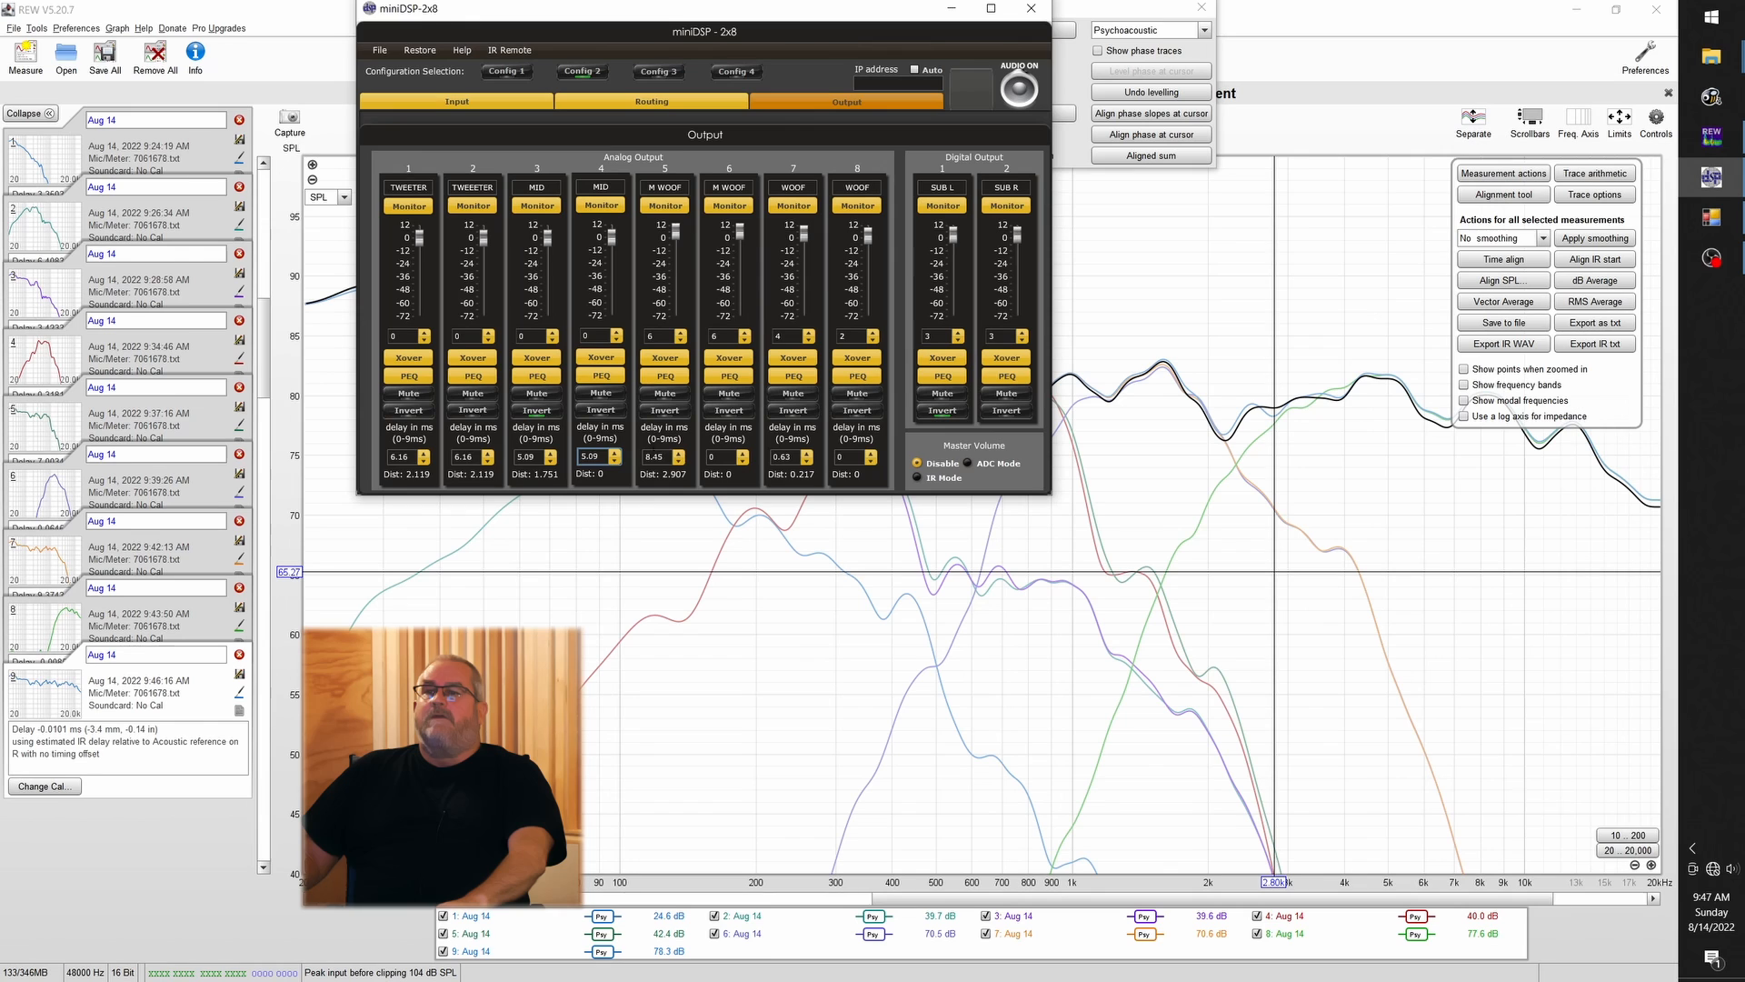
Set M Woof output 6's delay to 8.45 ms and Woof output 8's delay to 0.63 ms
left_click(728, 456)
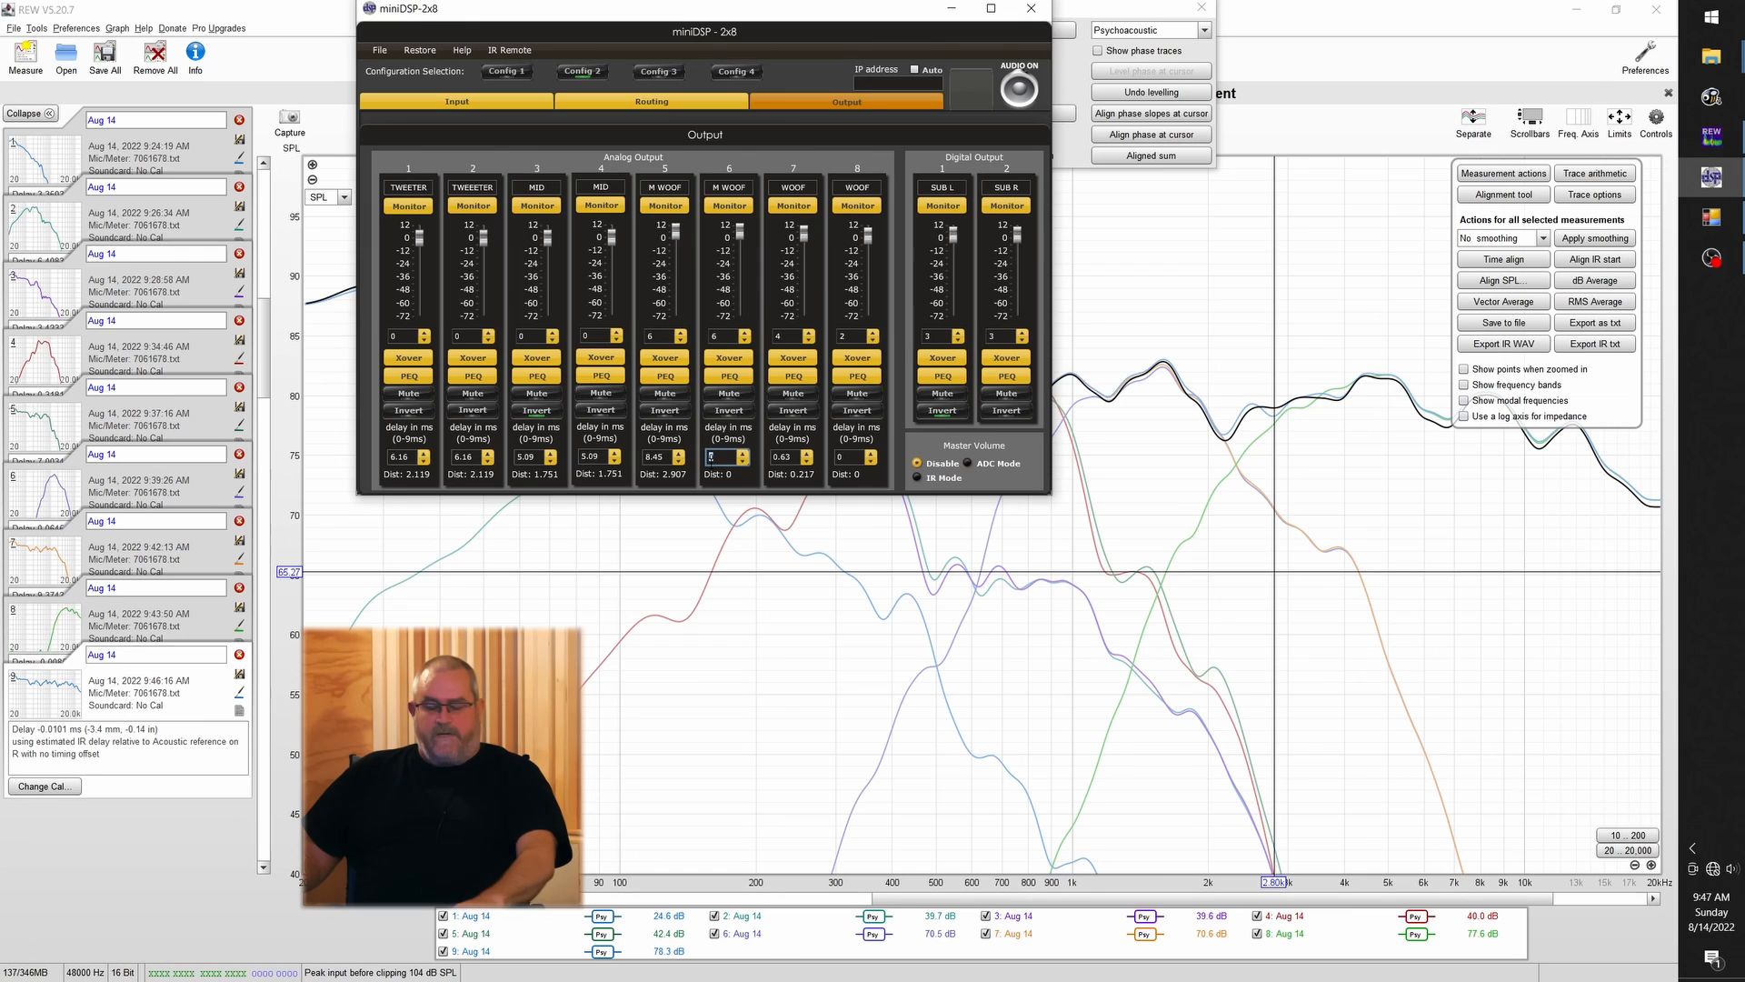
key("shift+Tab")
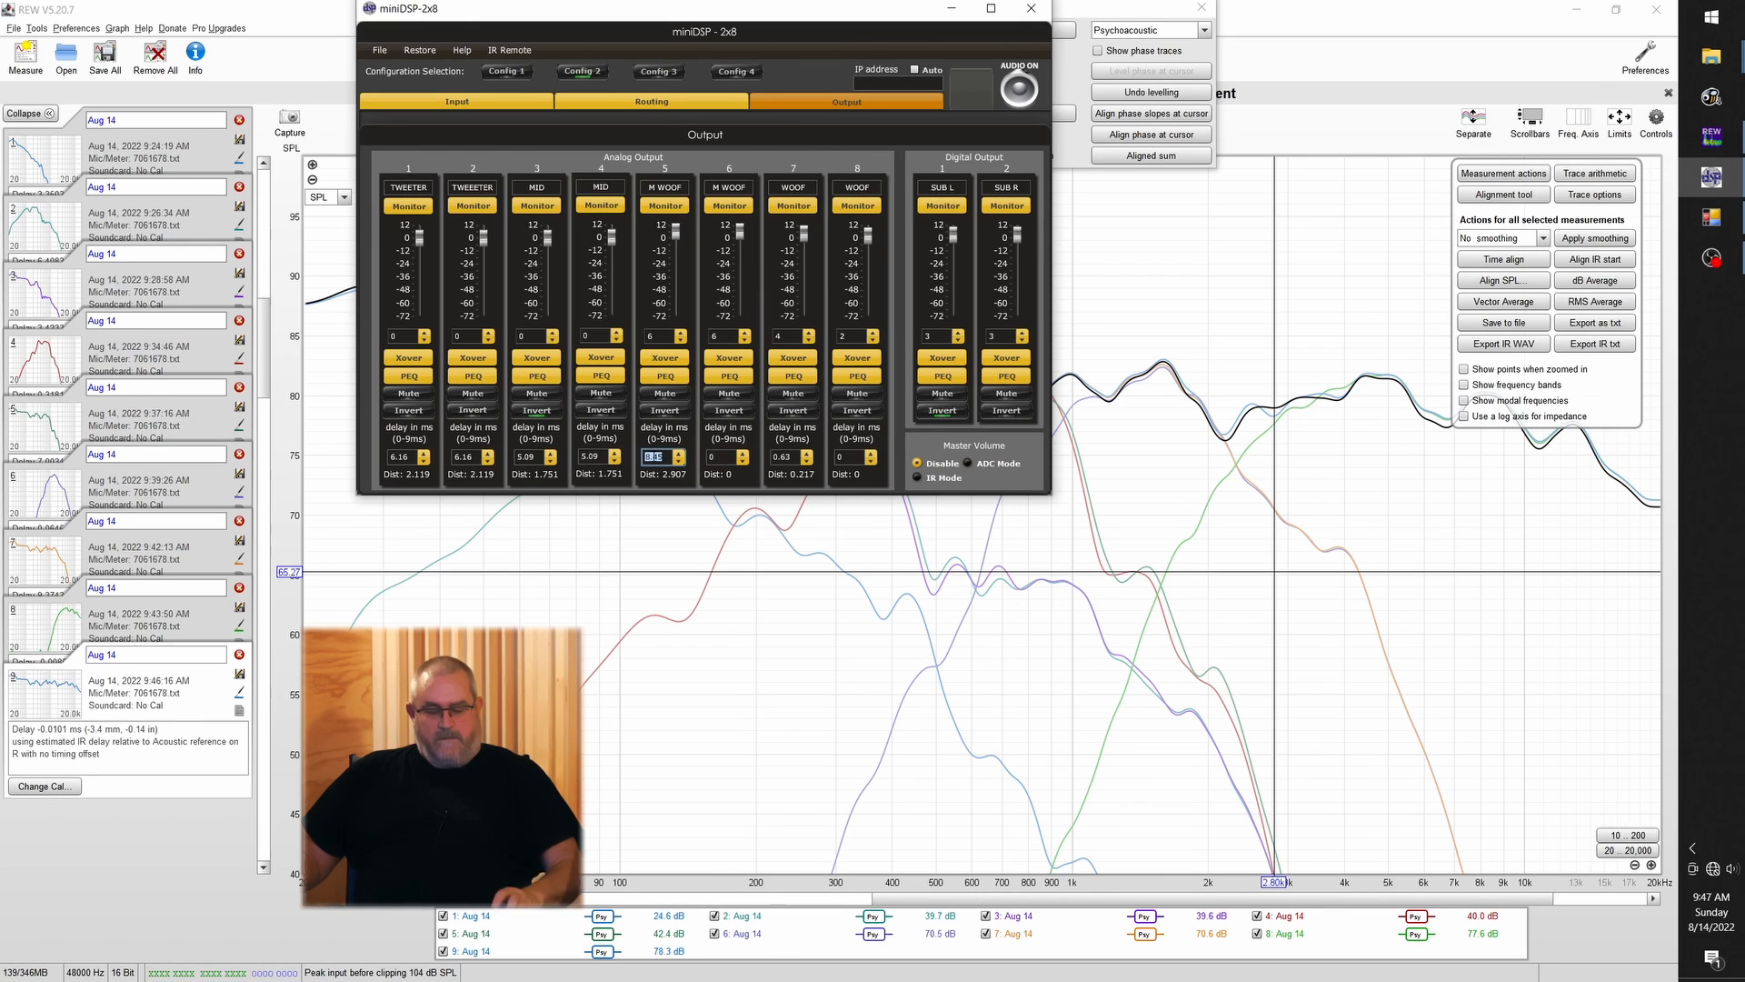
left_click(731, 458)
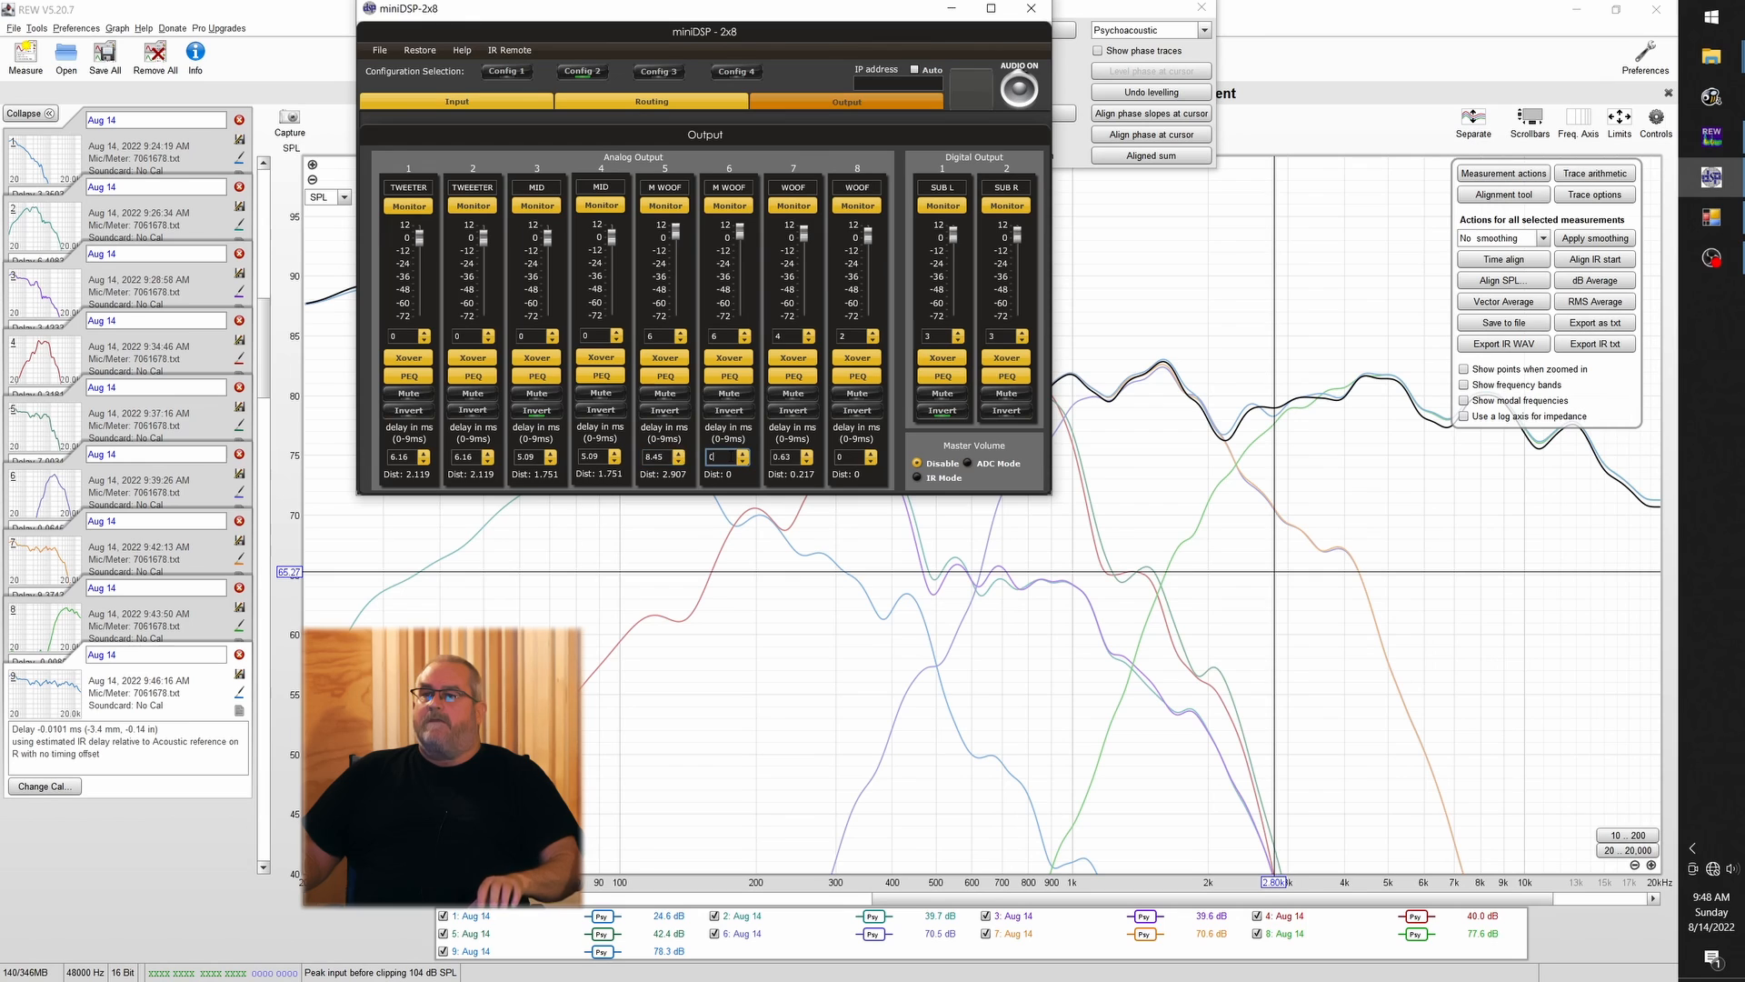
type("58.45")
left_click_drag(734, 458, 718, 470)
key("BackSpace")
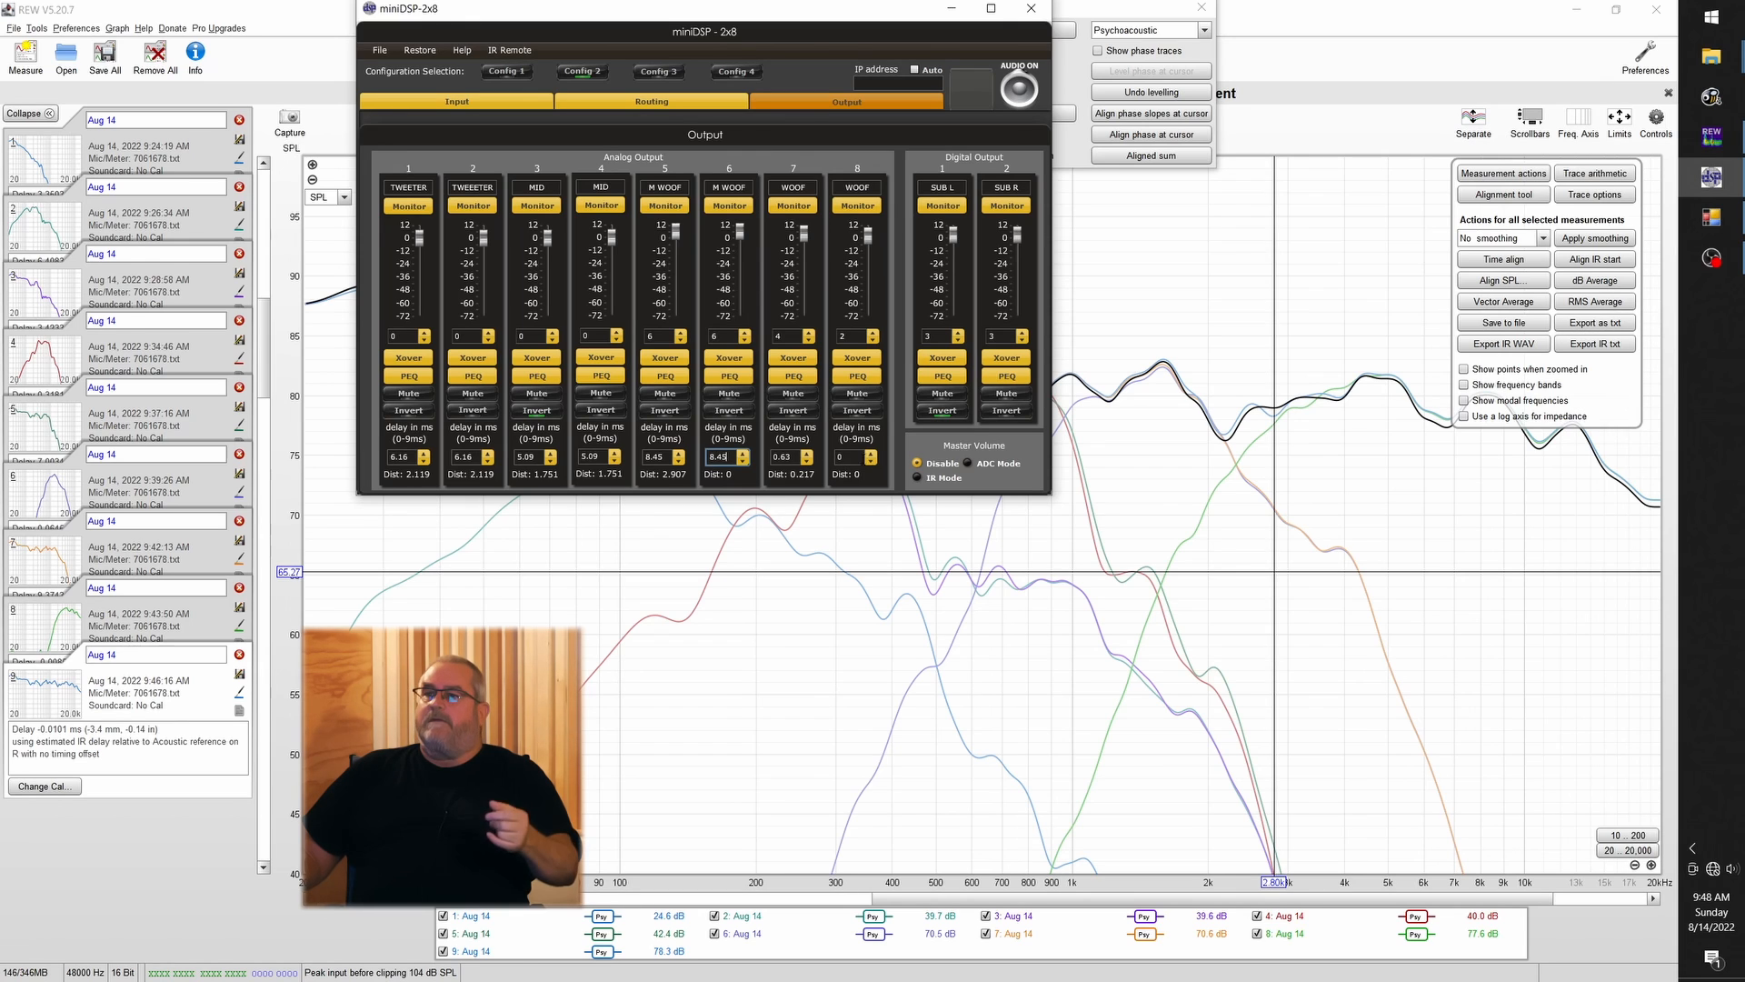
left_click(855, 457)
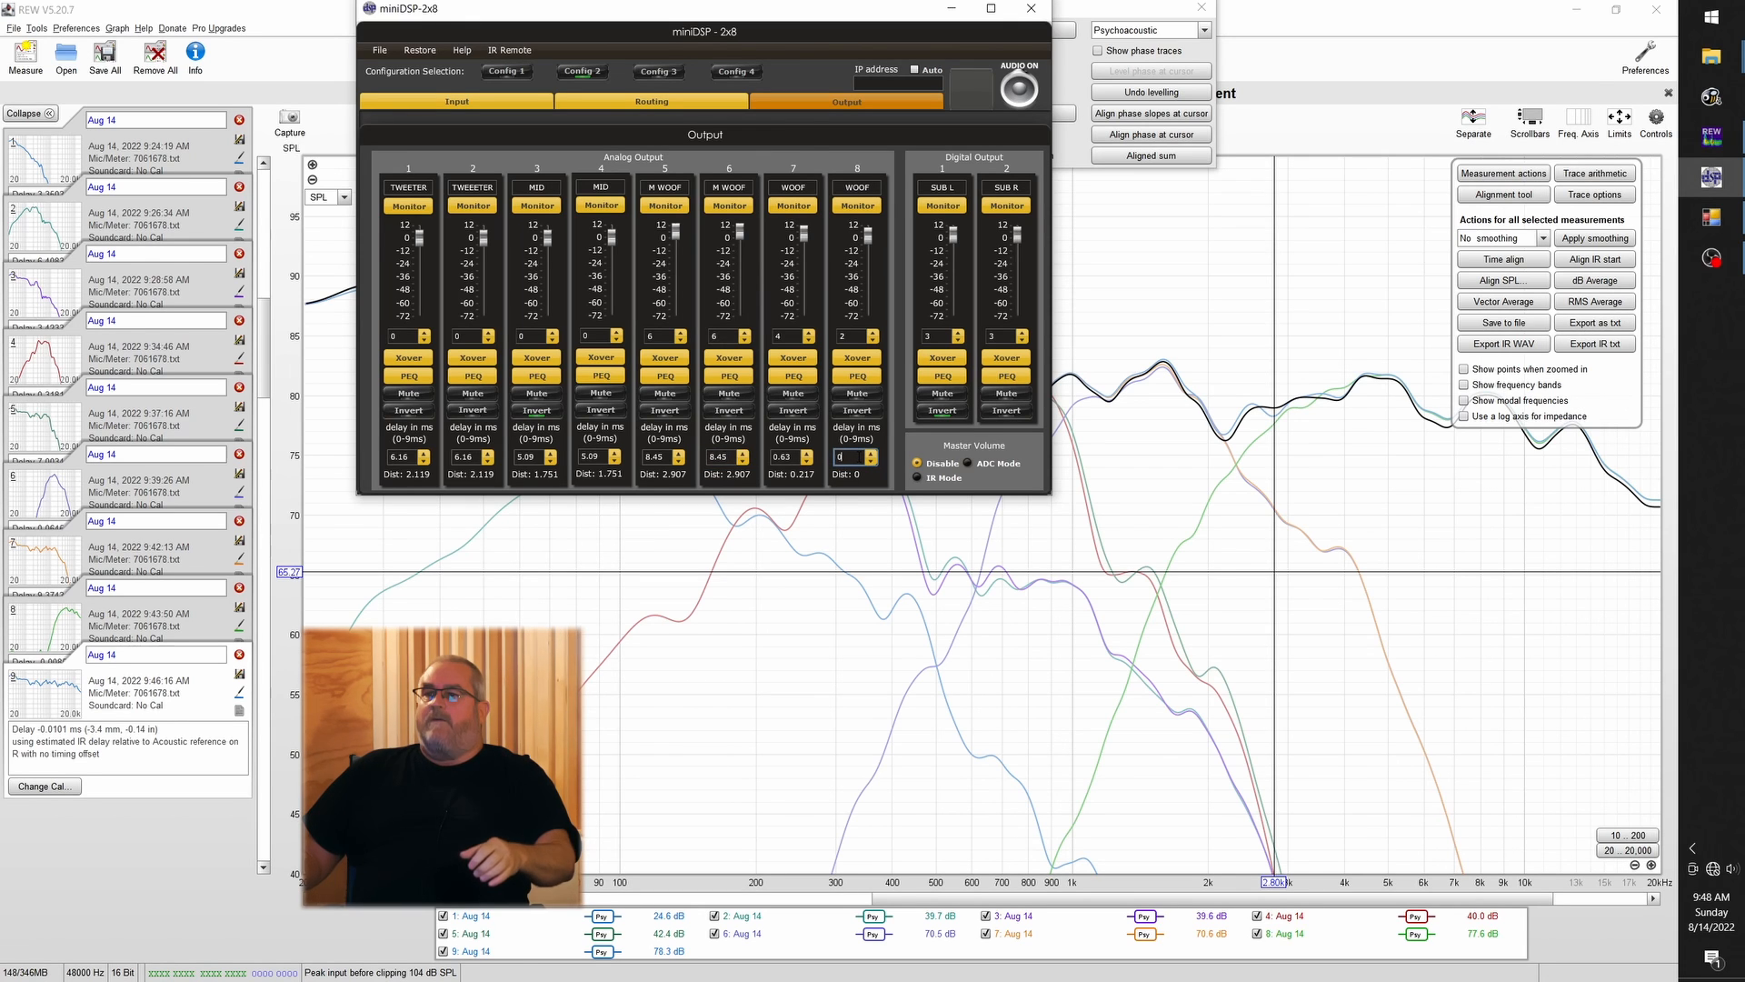
type(".63")
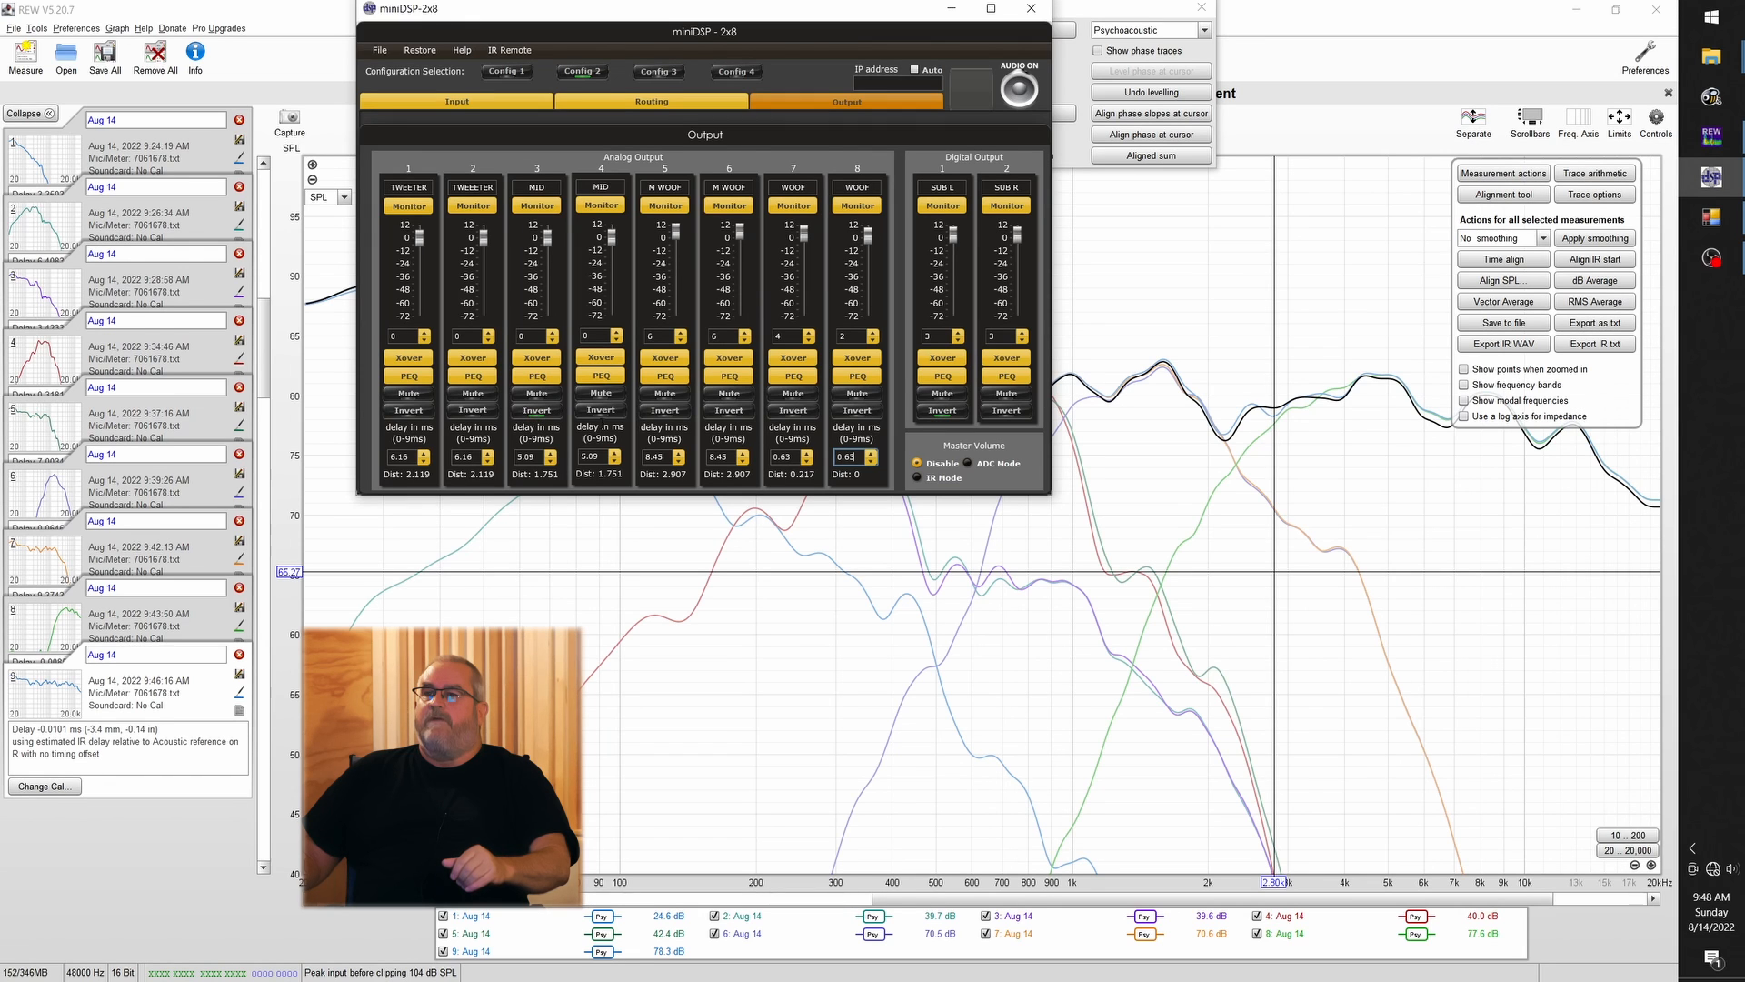
Invert the polarity of Mid output 4 and set Woof output 8's gain to 4
left_click(601, 413)
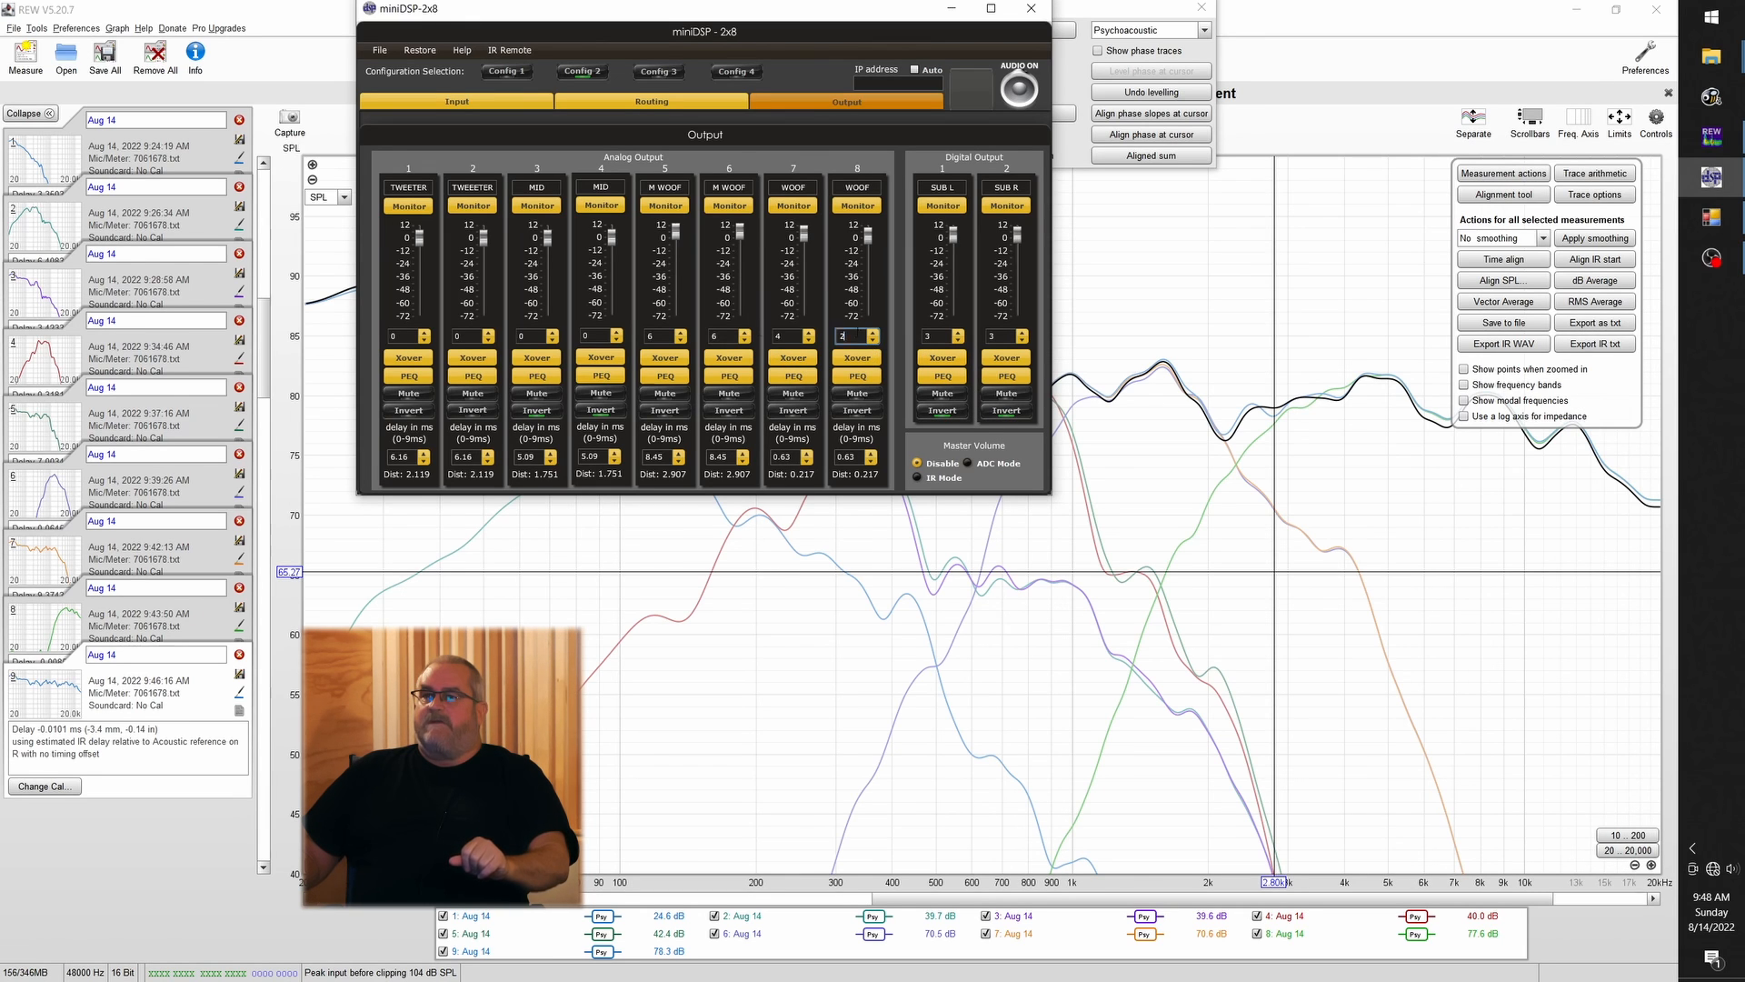
left_click_drag(866, 336, 835, 337)
type("4")
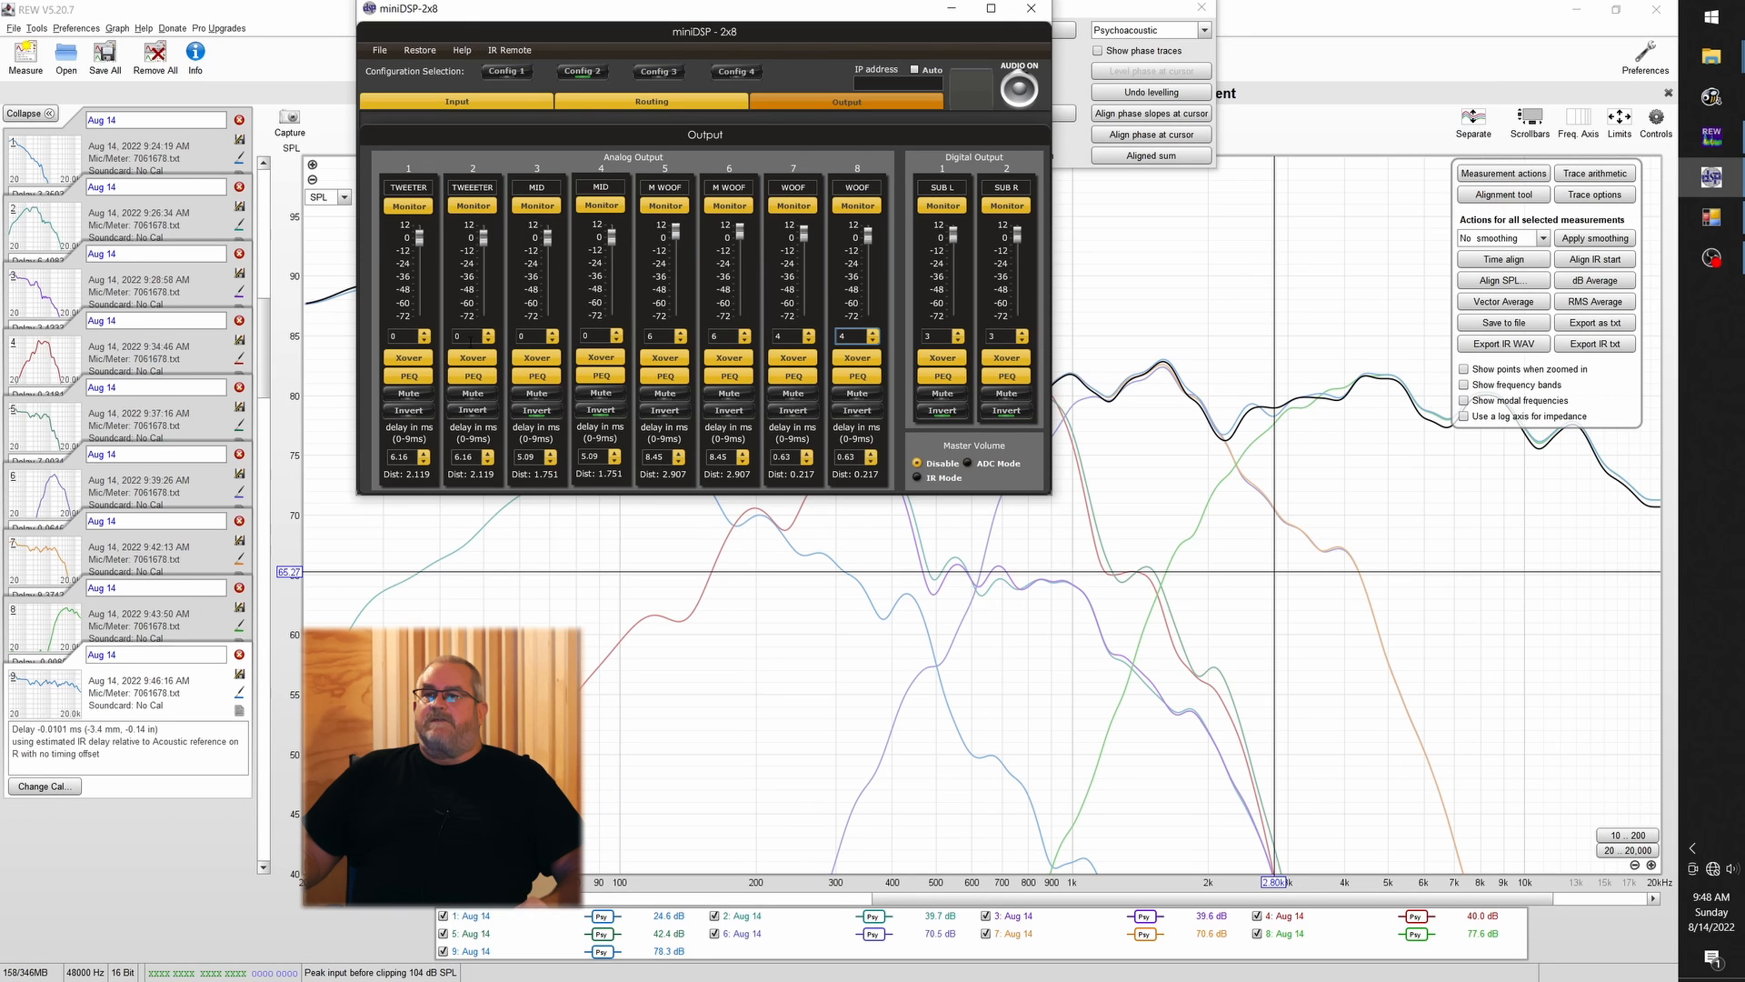
Check output channel 8's crossover and set output channel 6's high-pass filter type to LR 12dB/oct
left_click(857, 358)
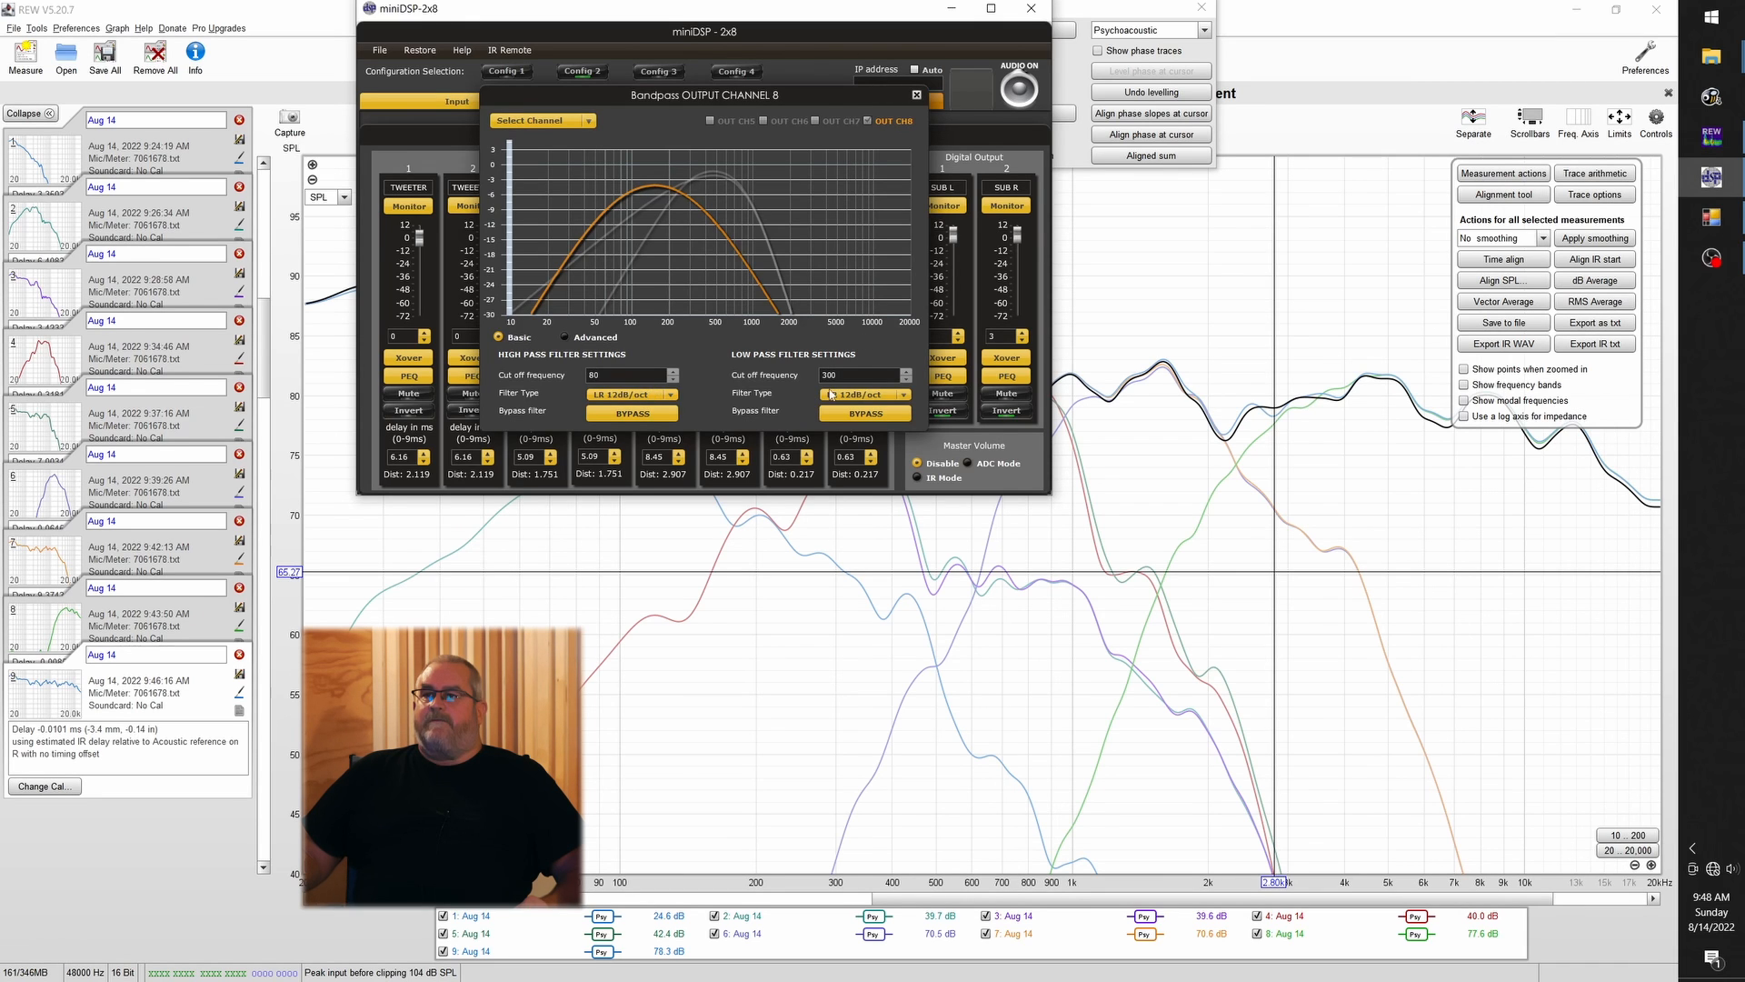
left_click(916, 94)
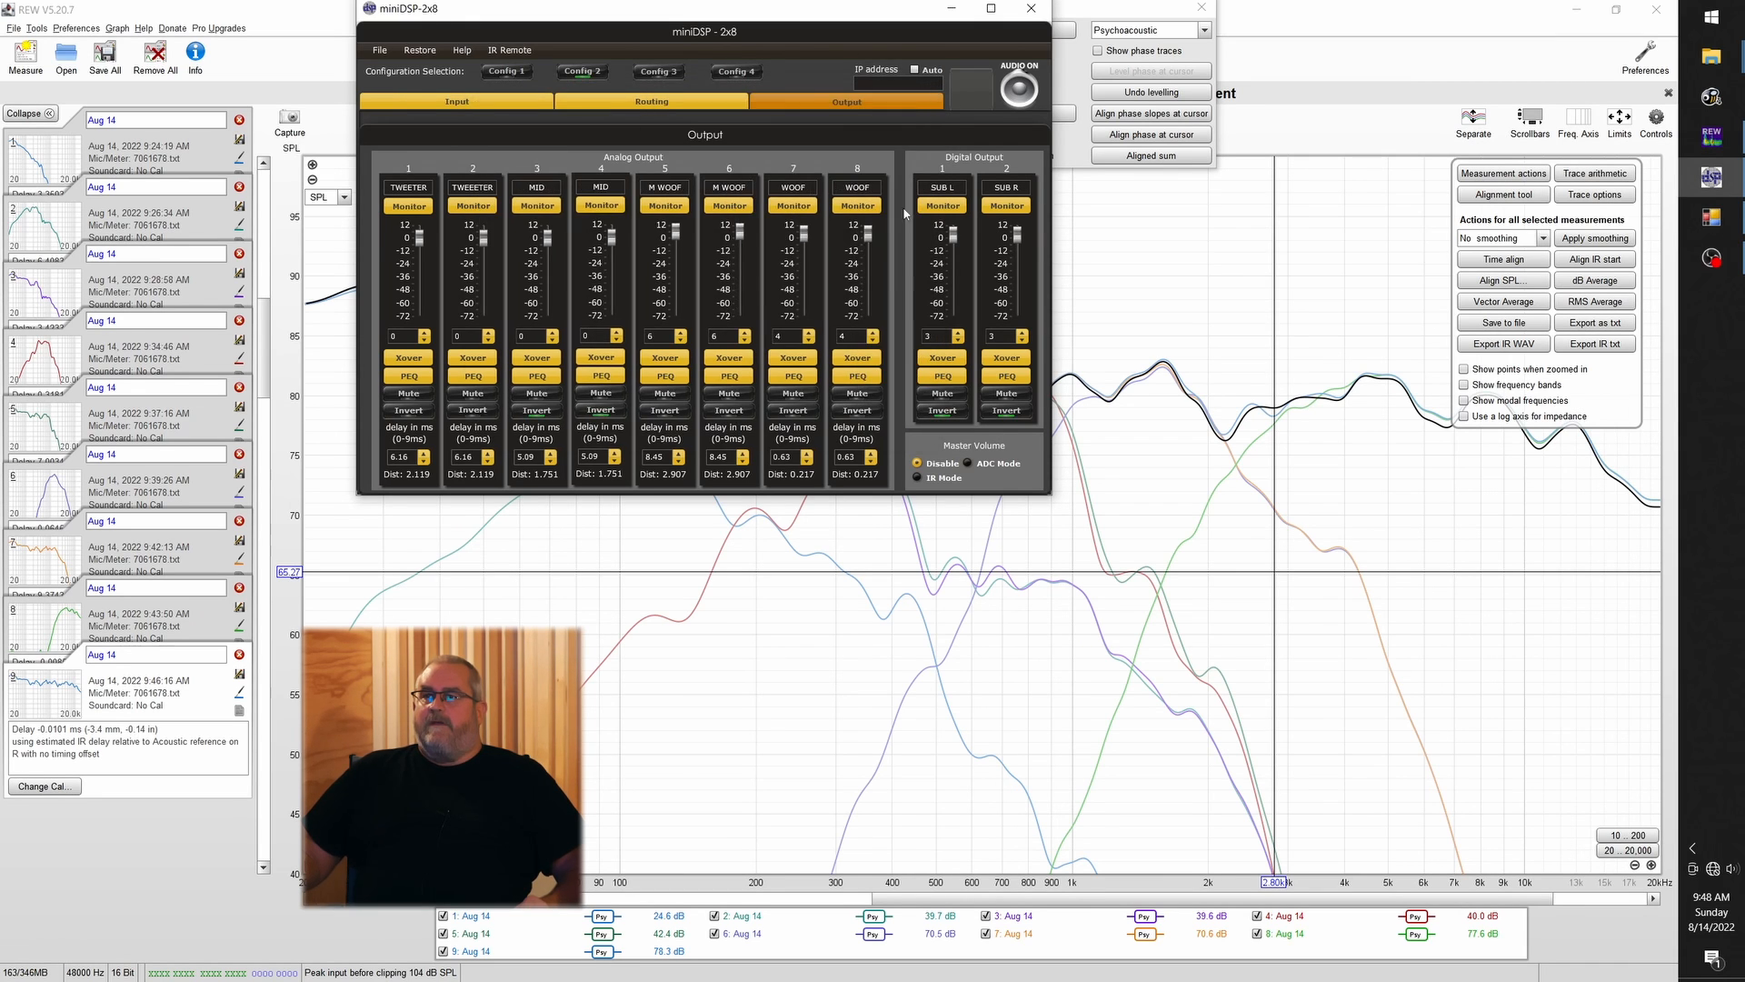
left_click(728, 357)
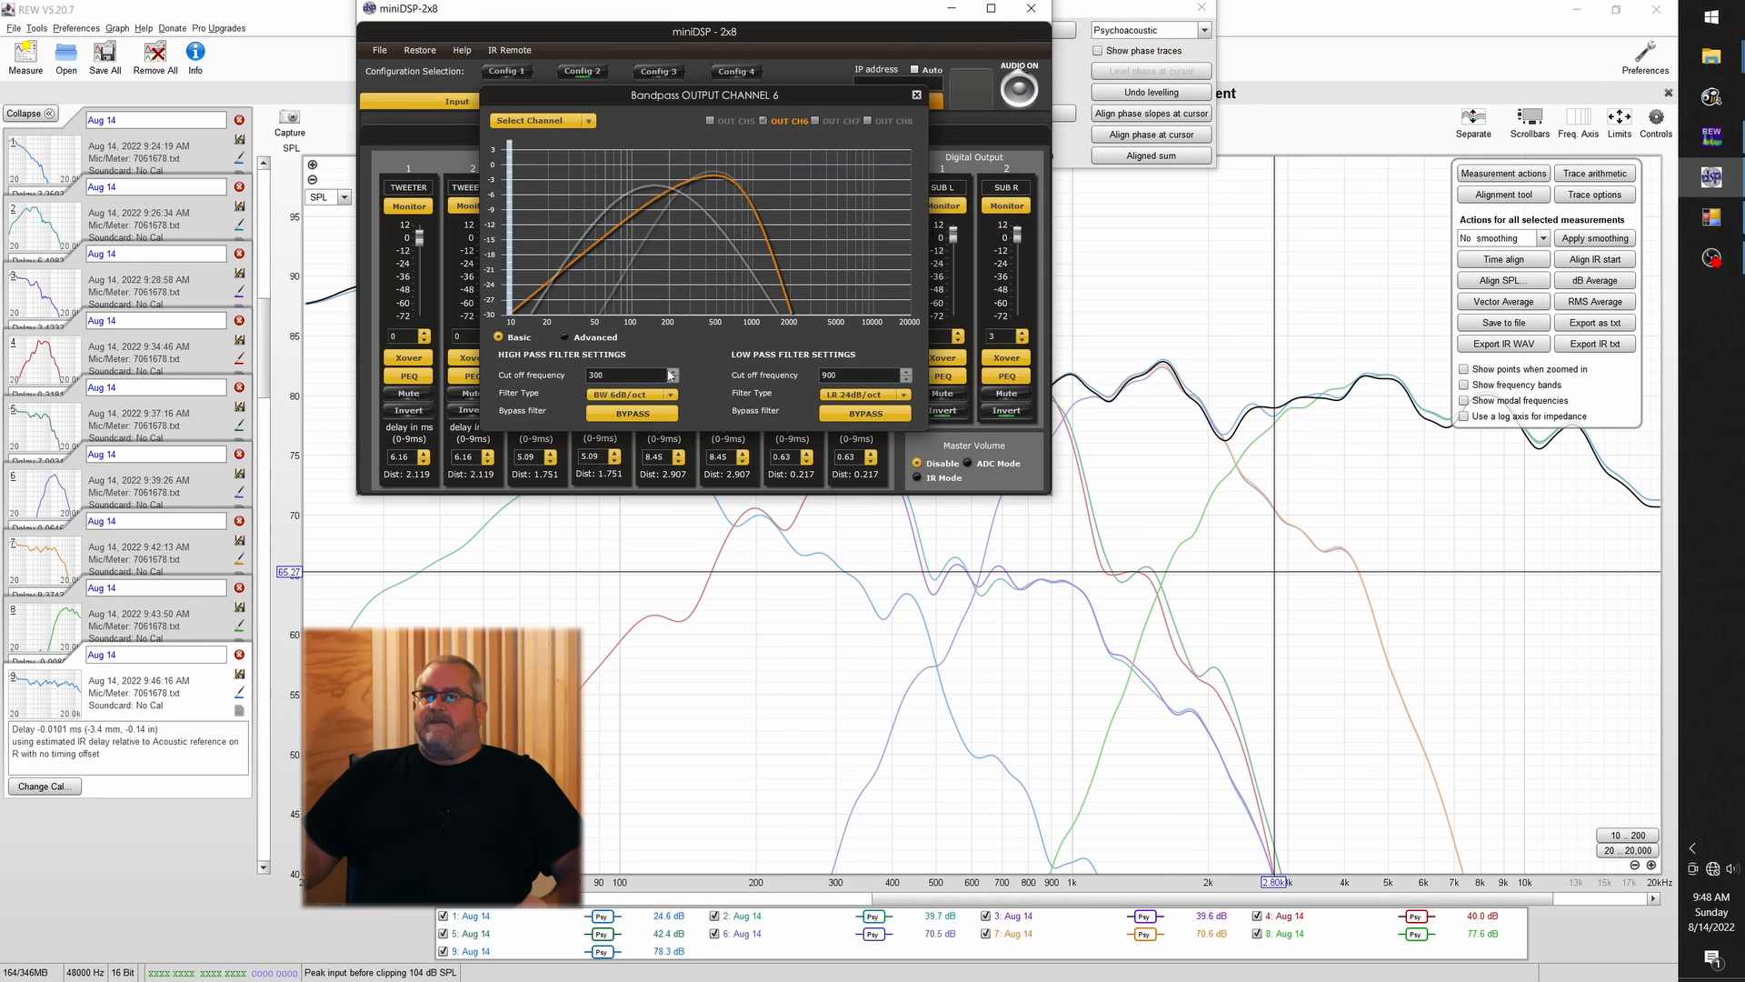
left_click(621, 398)
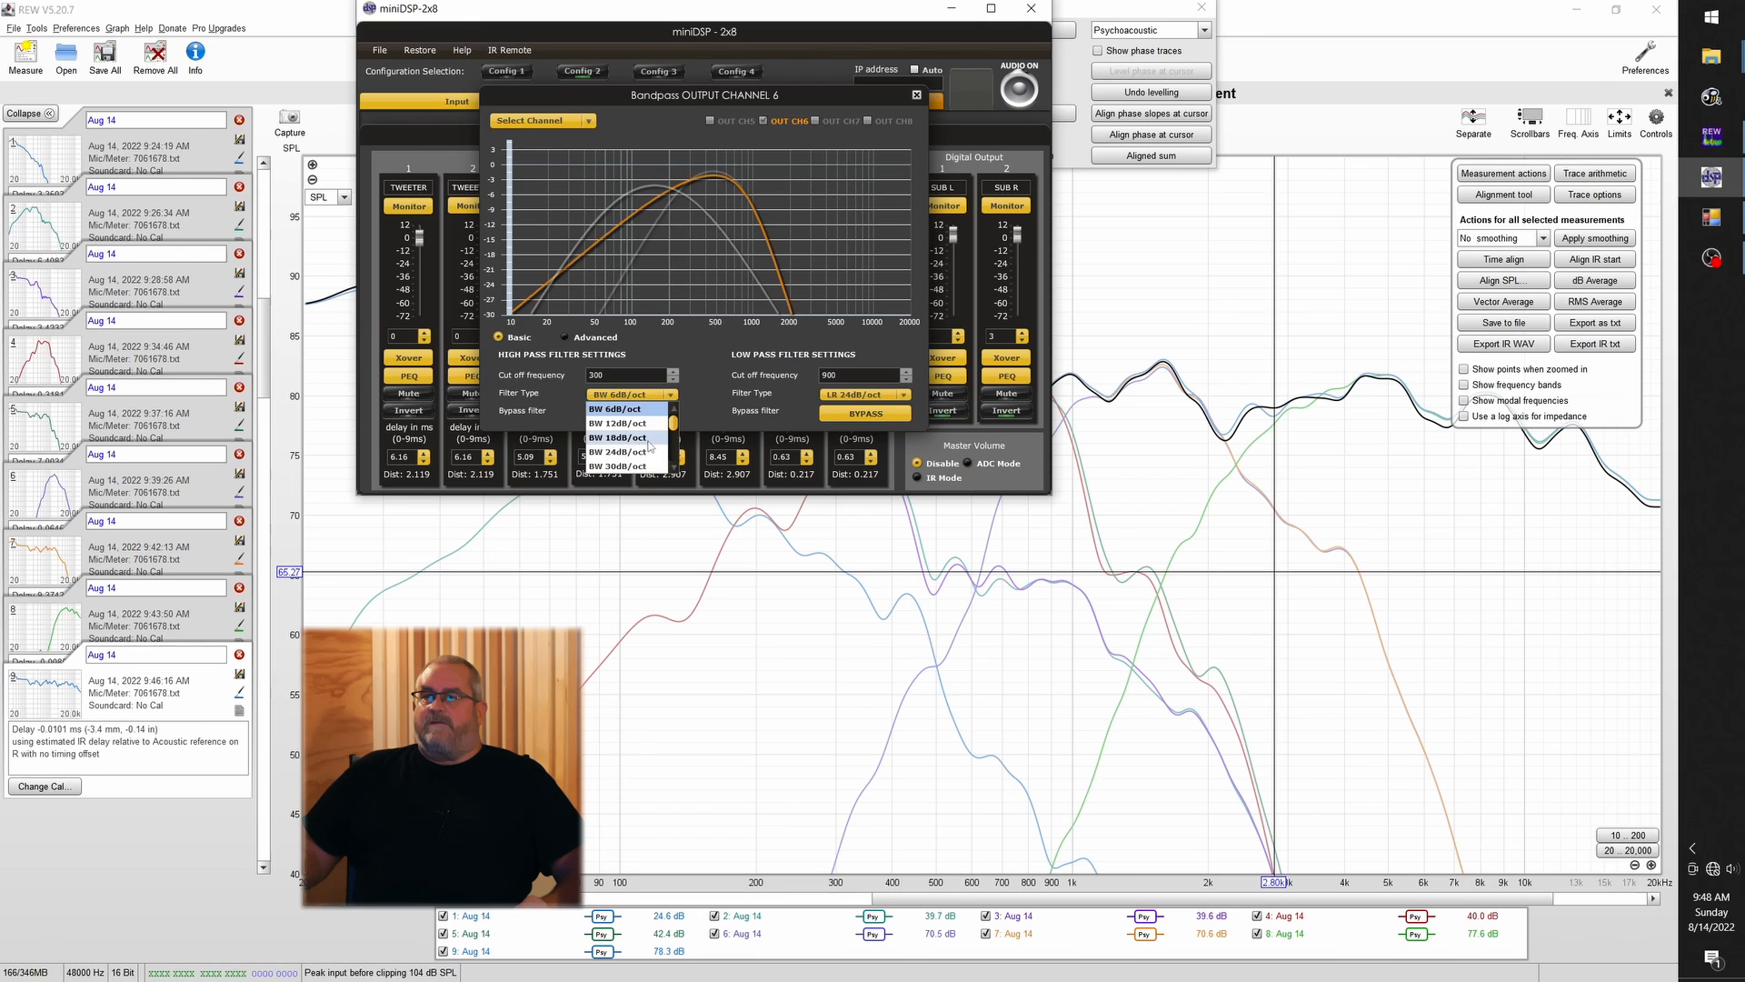
scroll(641, 450, "down", 3)
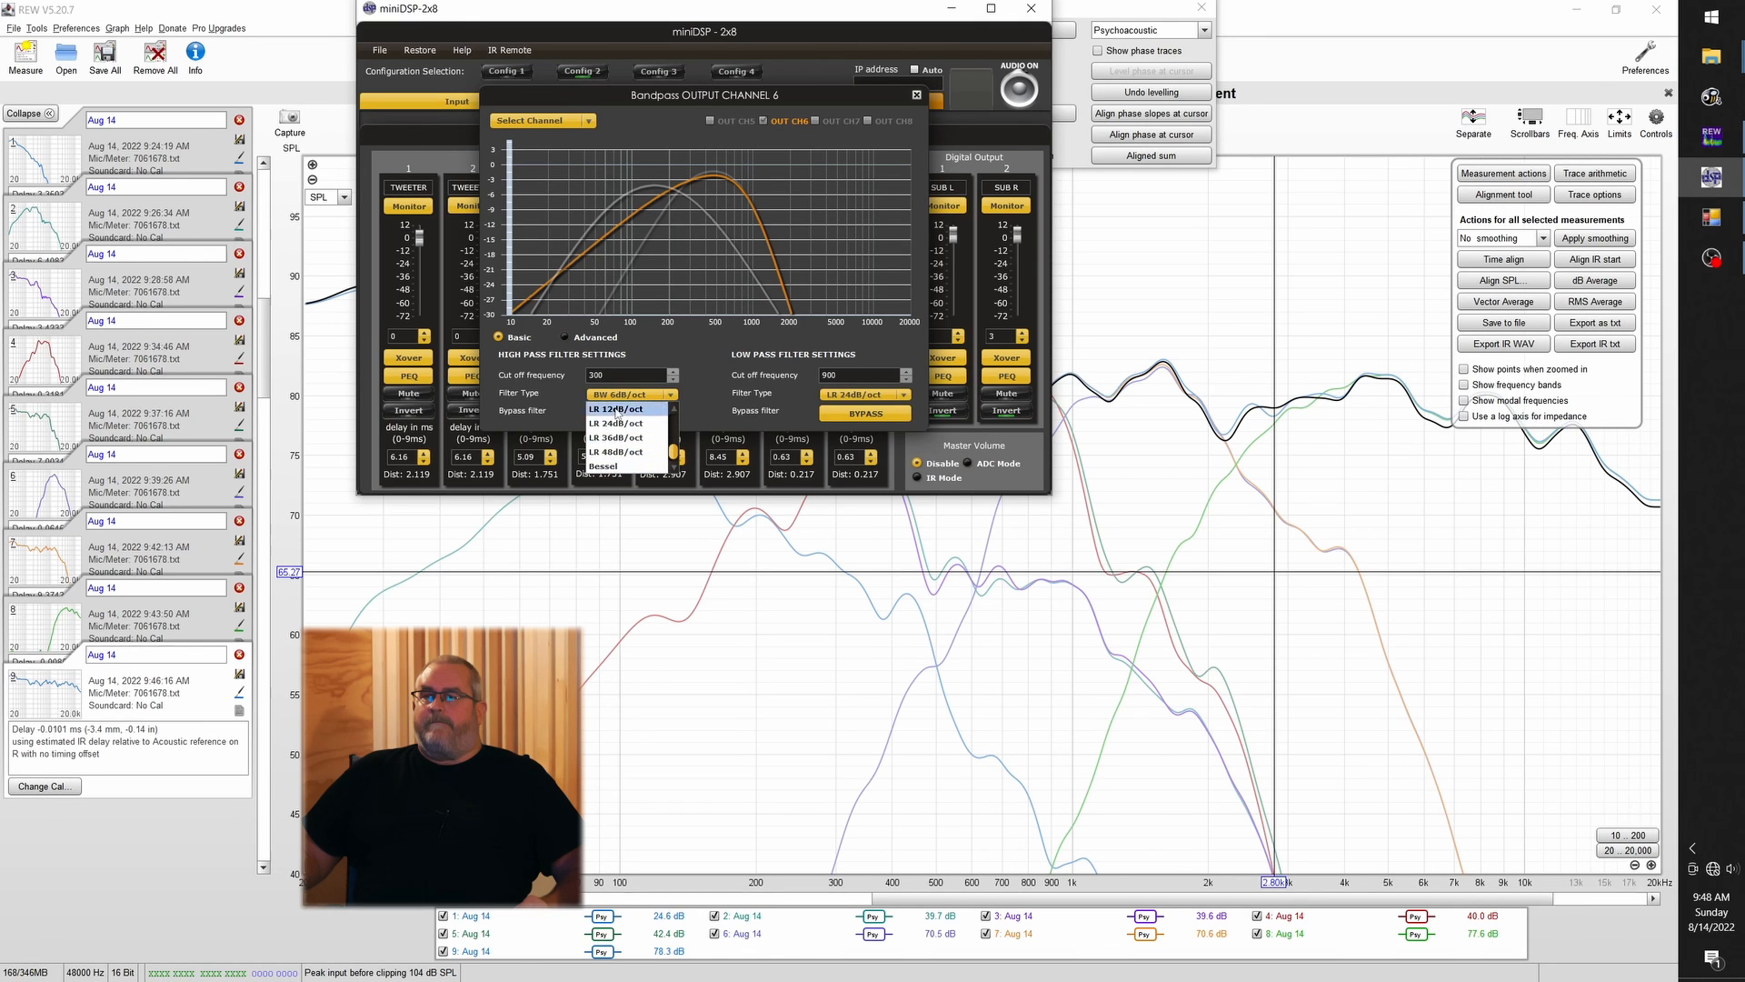
left_click(617, 410)
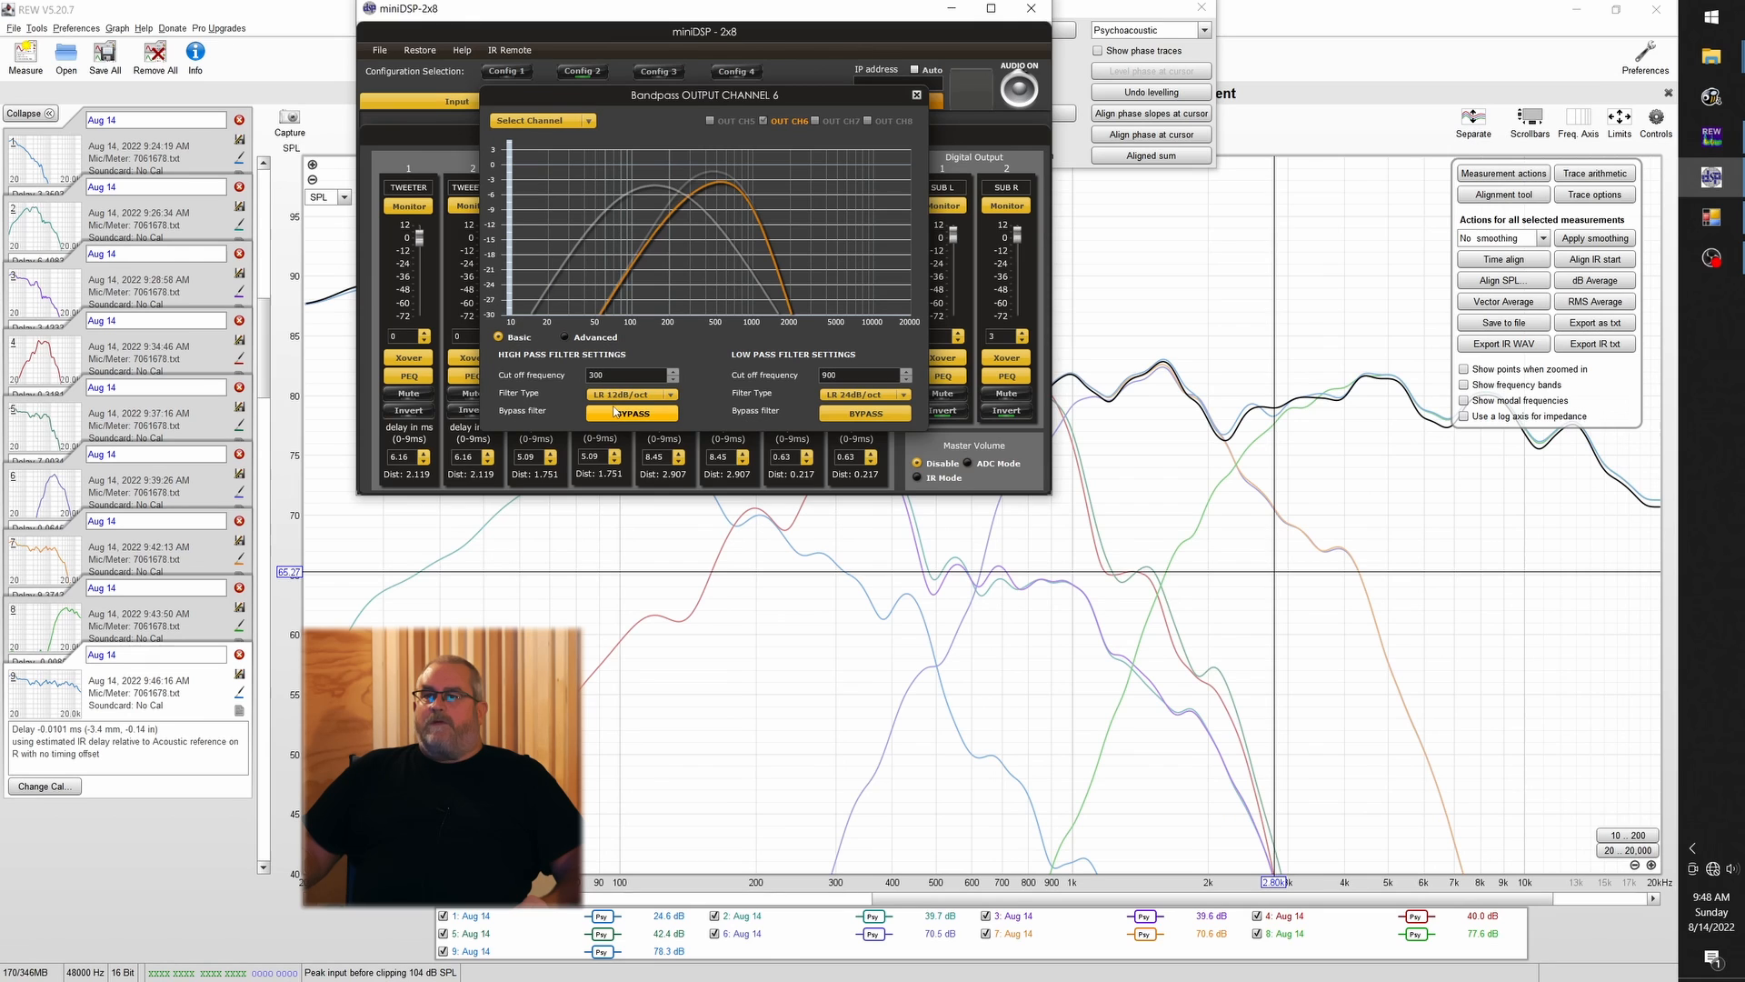
left_click(916, 96)
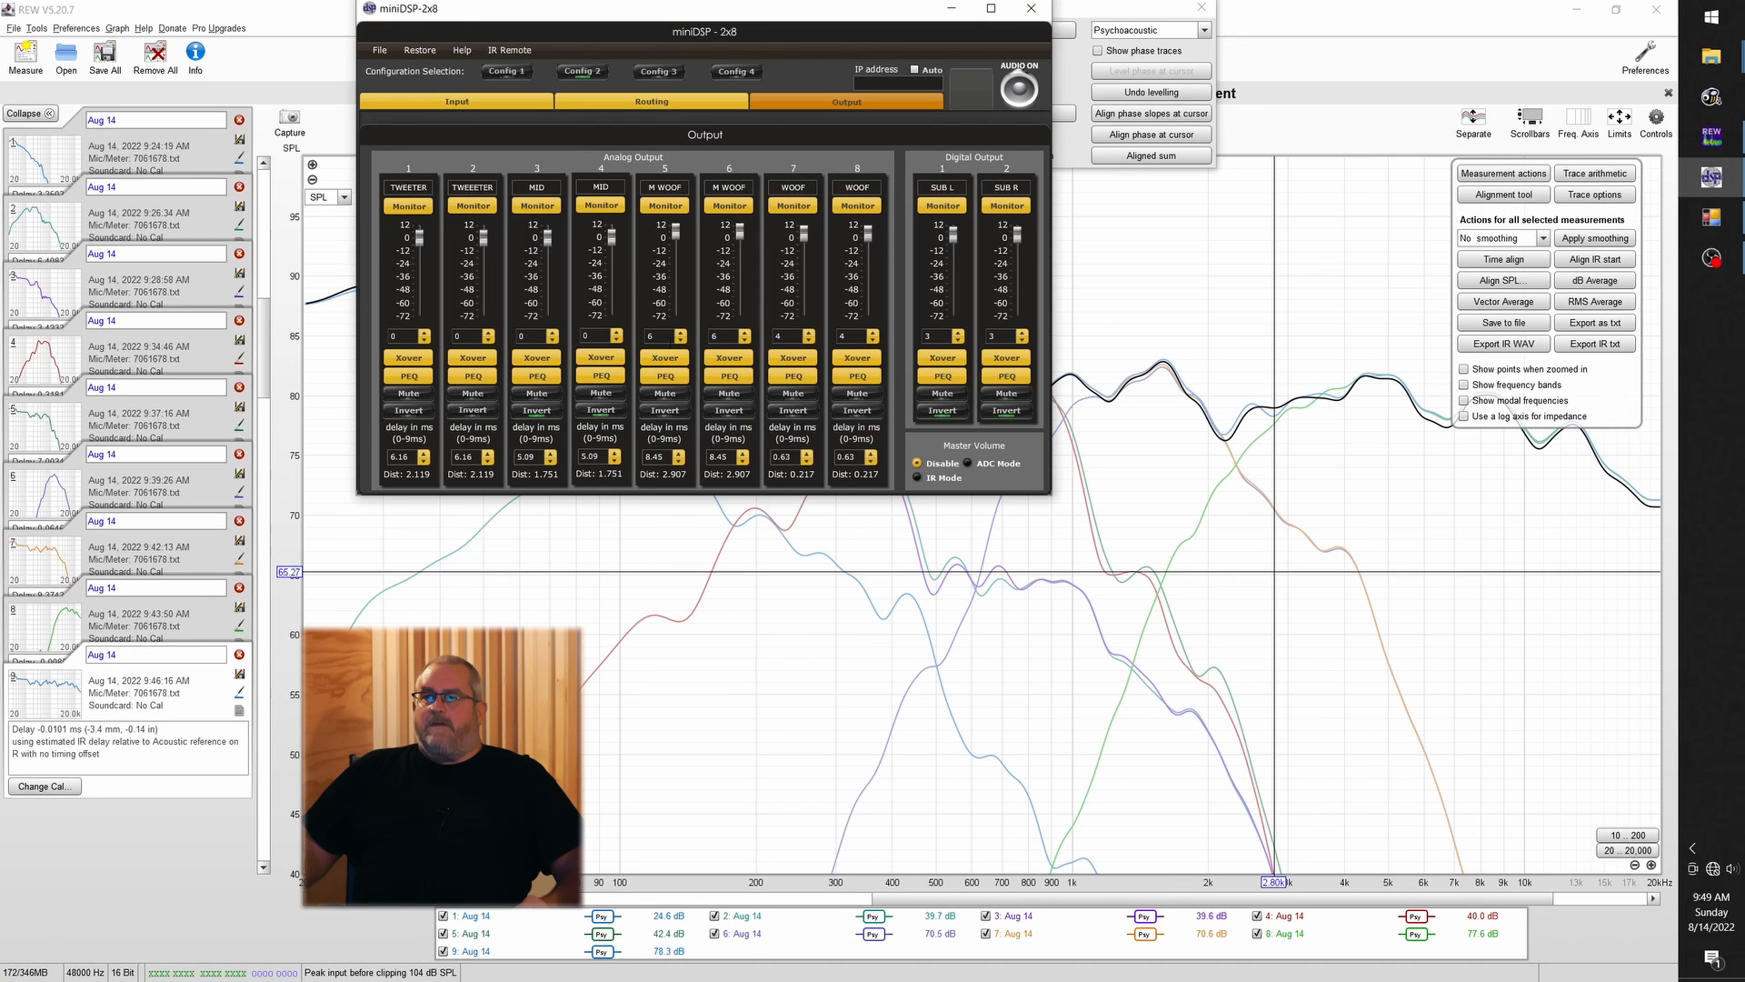
Check output channel 5's crossover and set output channel 6's high-pass filter type to BW 12dB/oct to match it
left_click(665, 359)
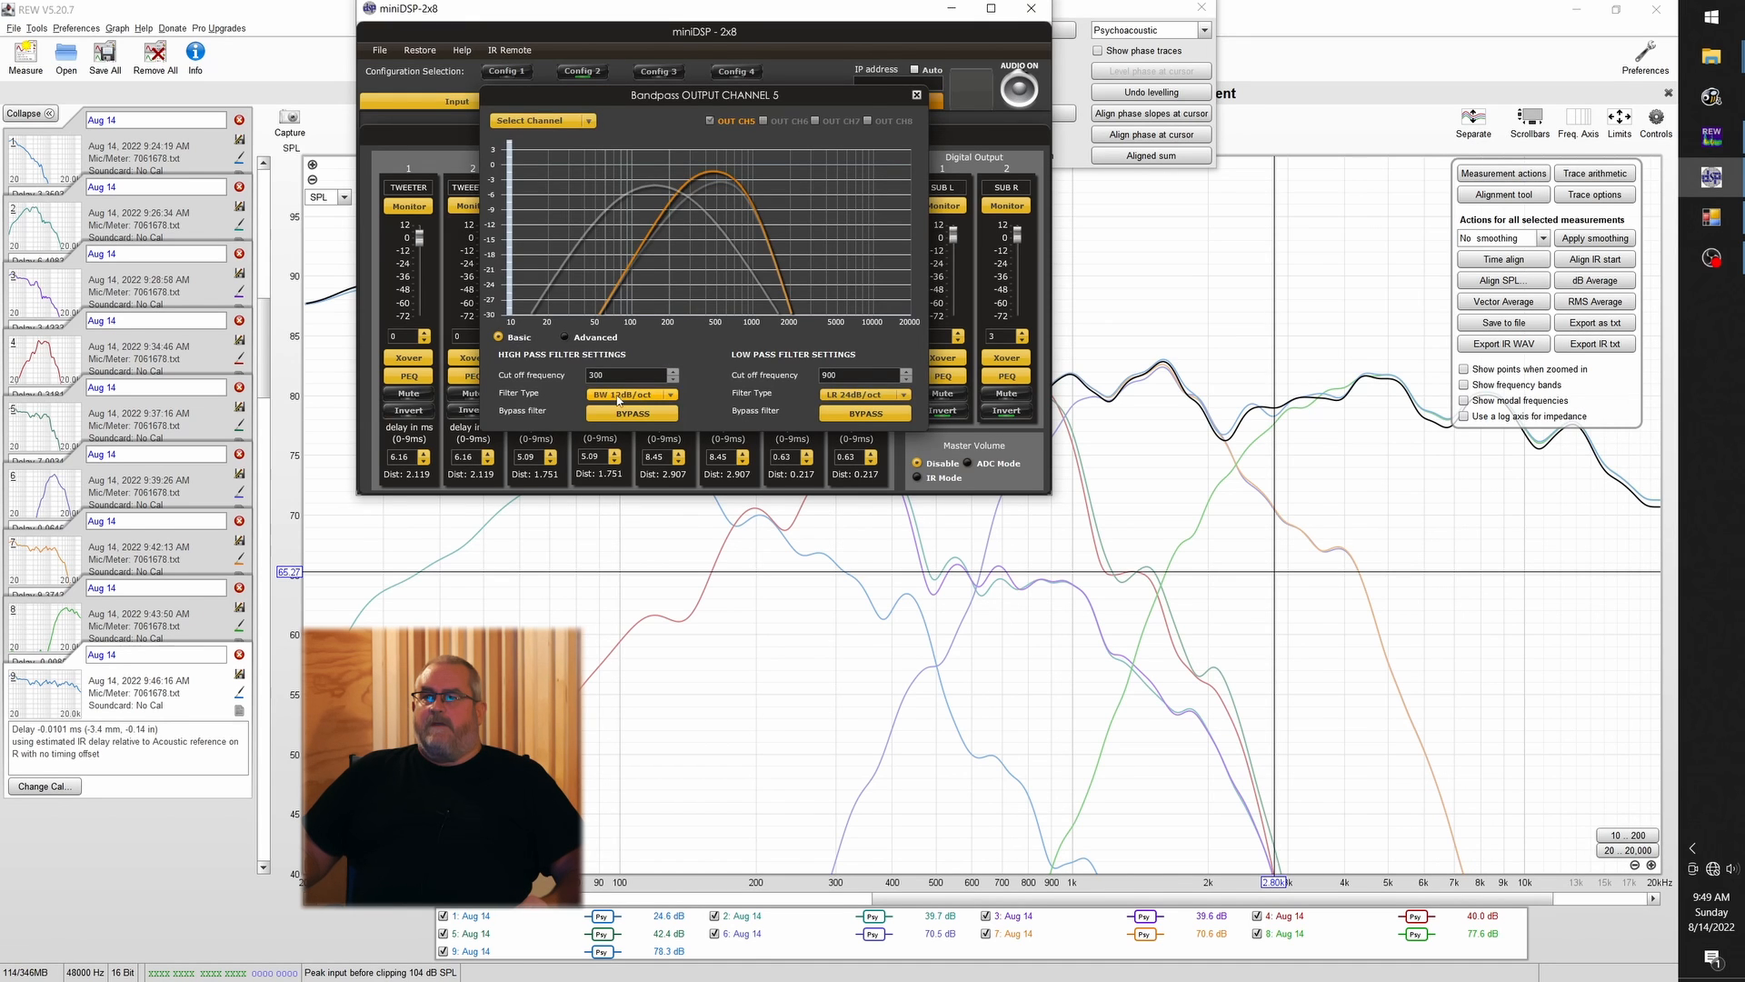
left_click(916, 95)
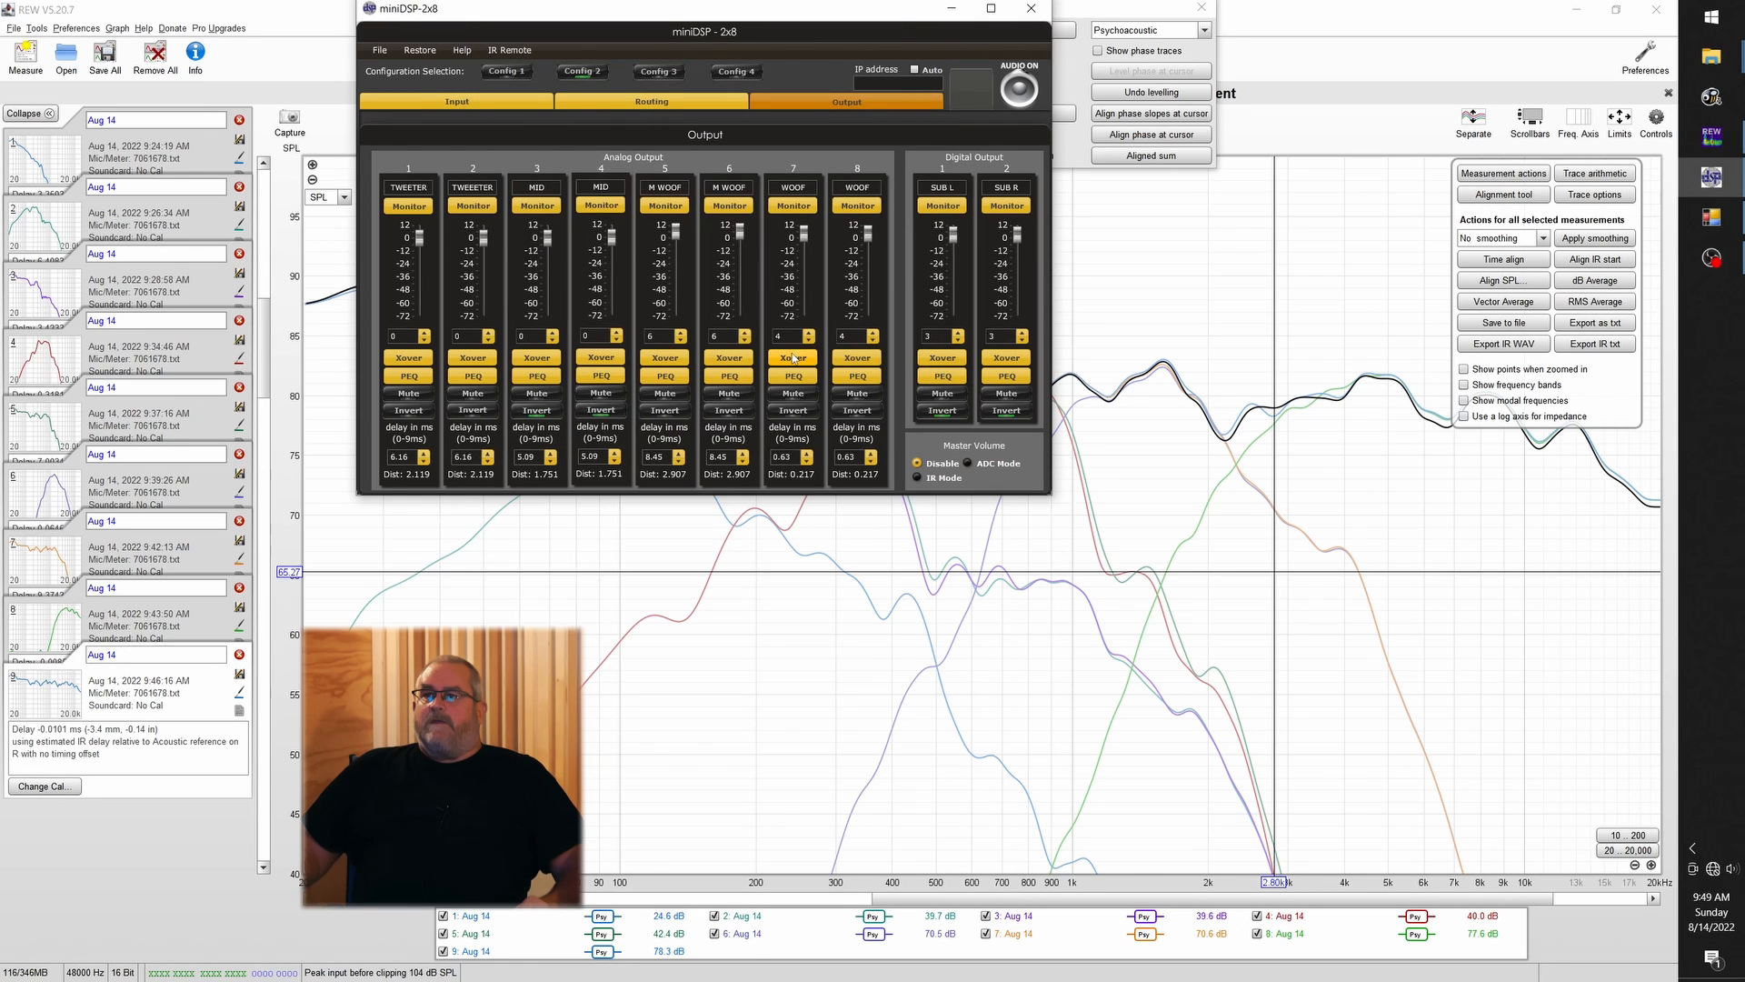
left_click(730, 358)
left_click(635, 400)
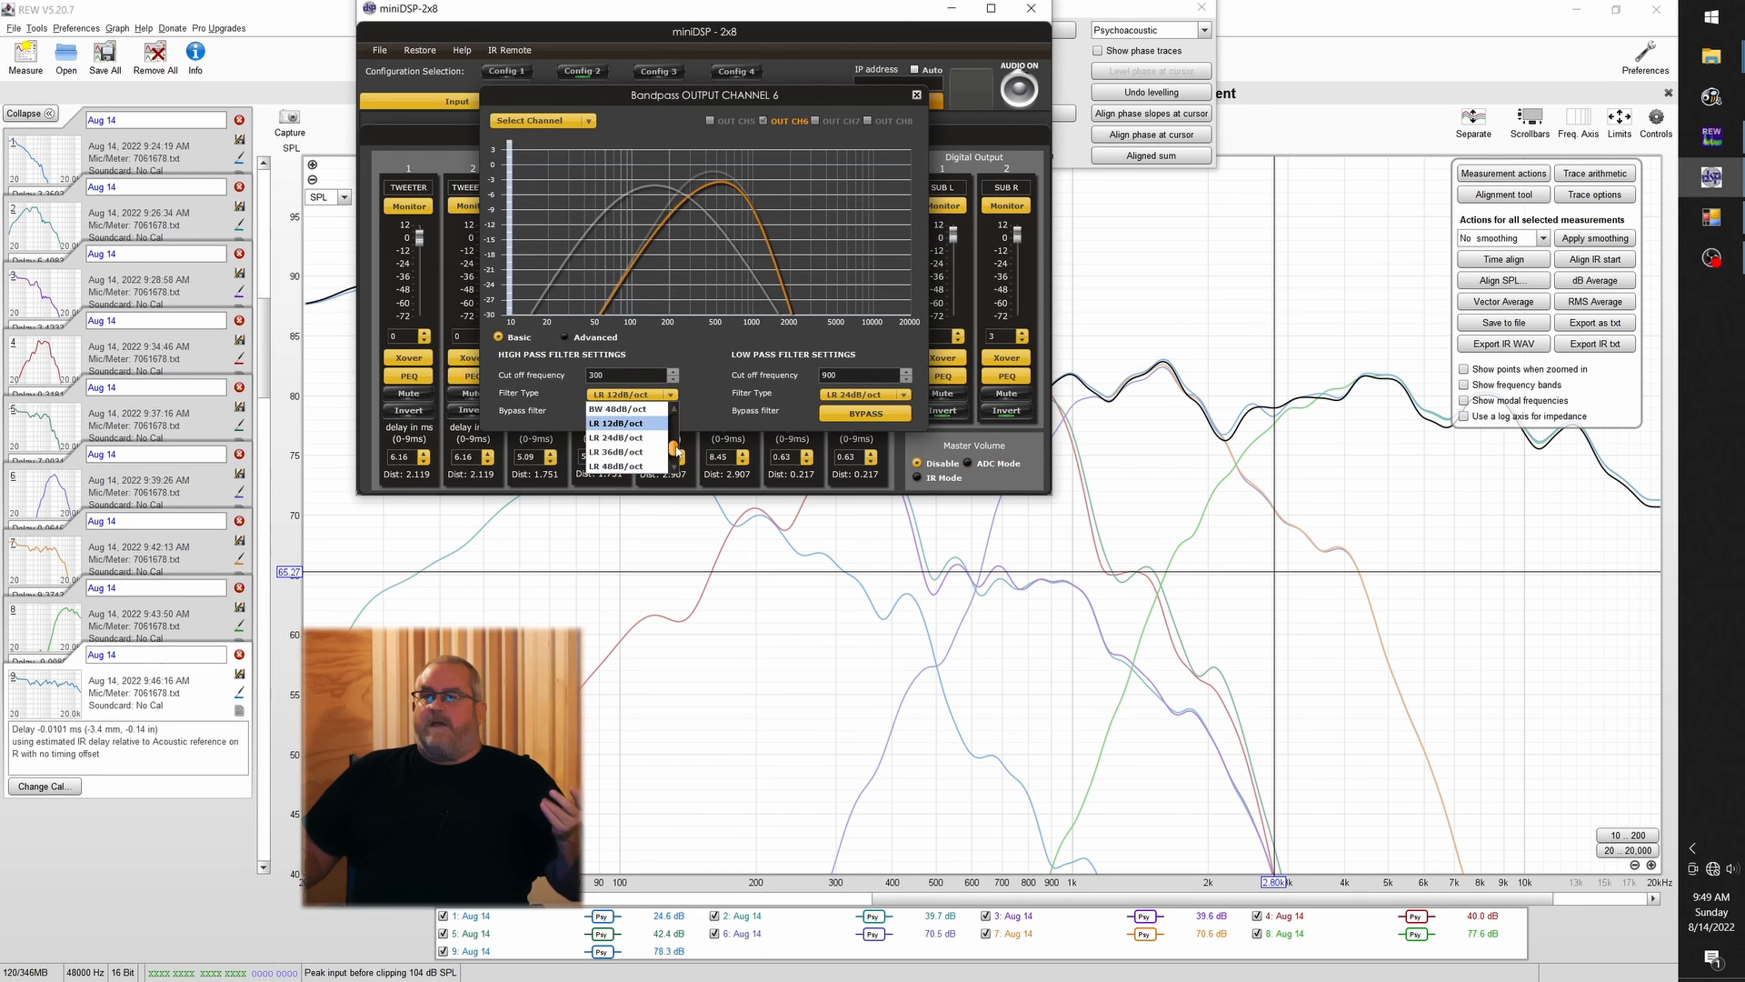
scroll(673, 447, "up", 4)
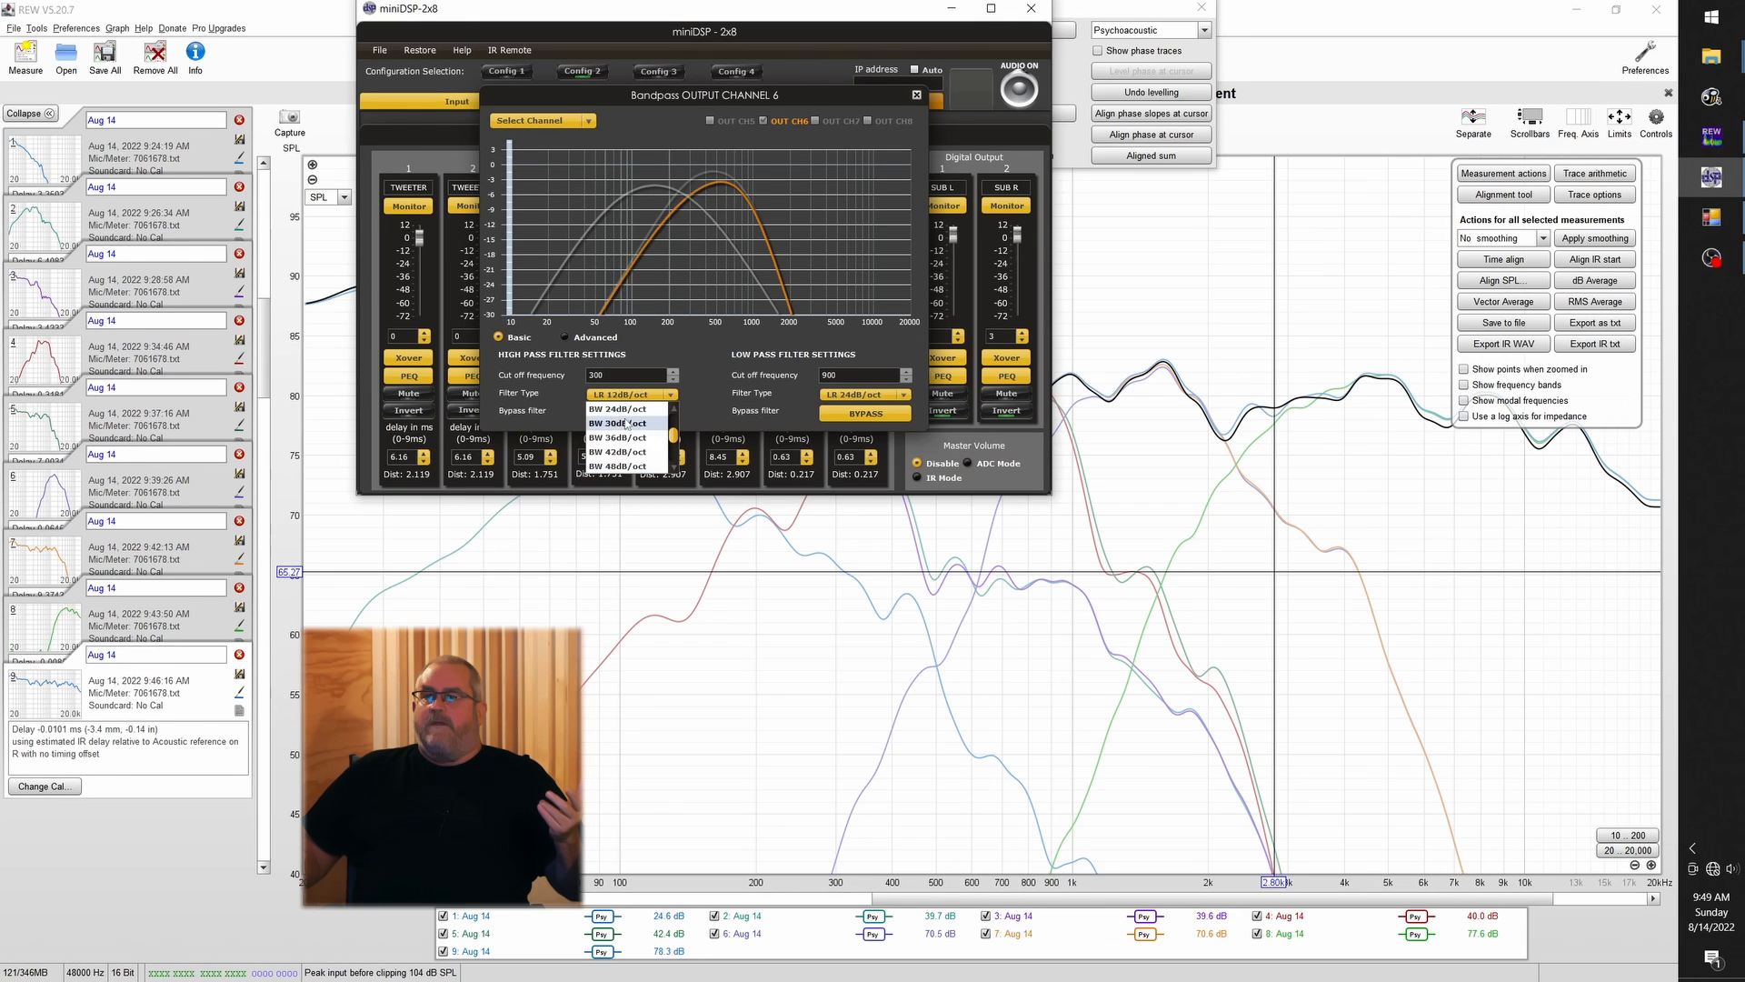
scroll(607, 417, "up", 3)
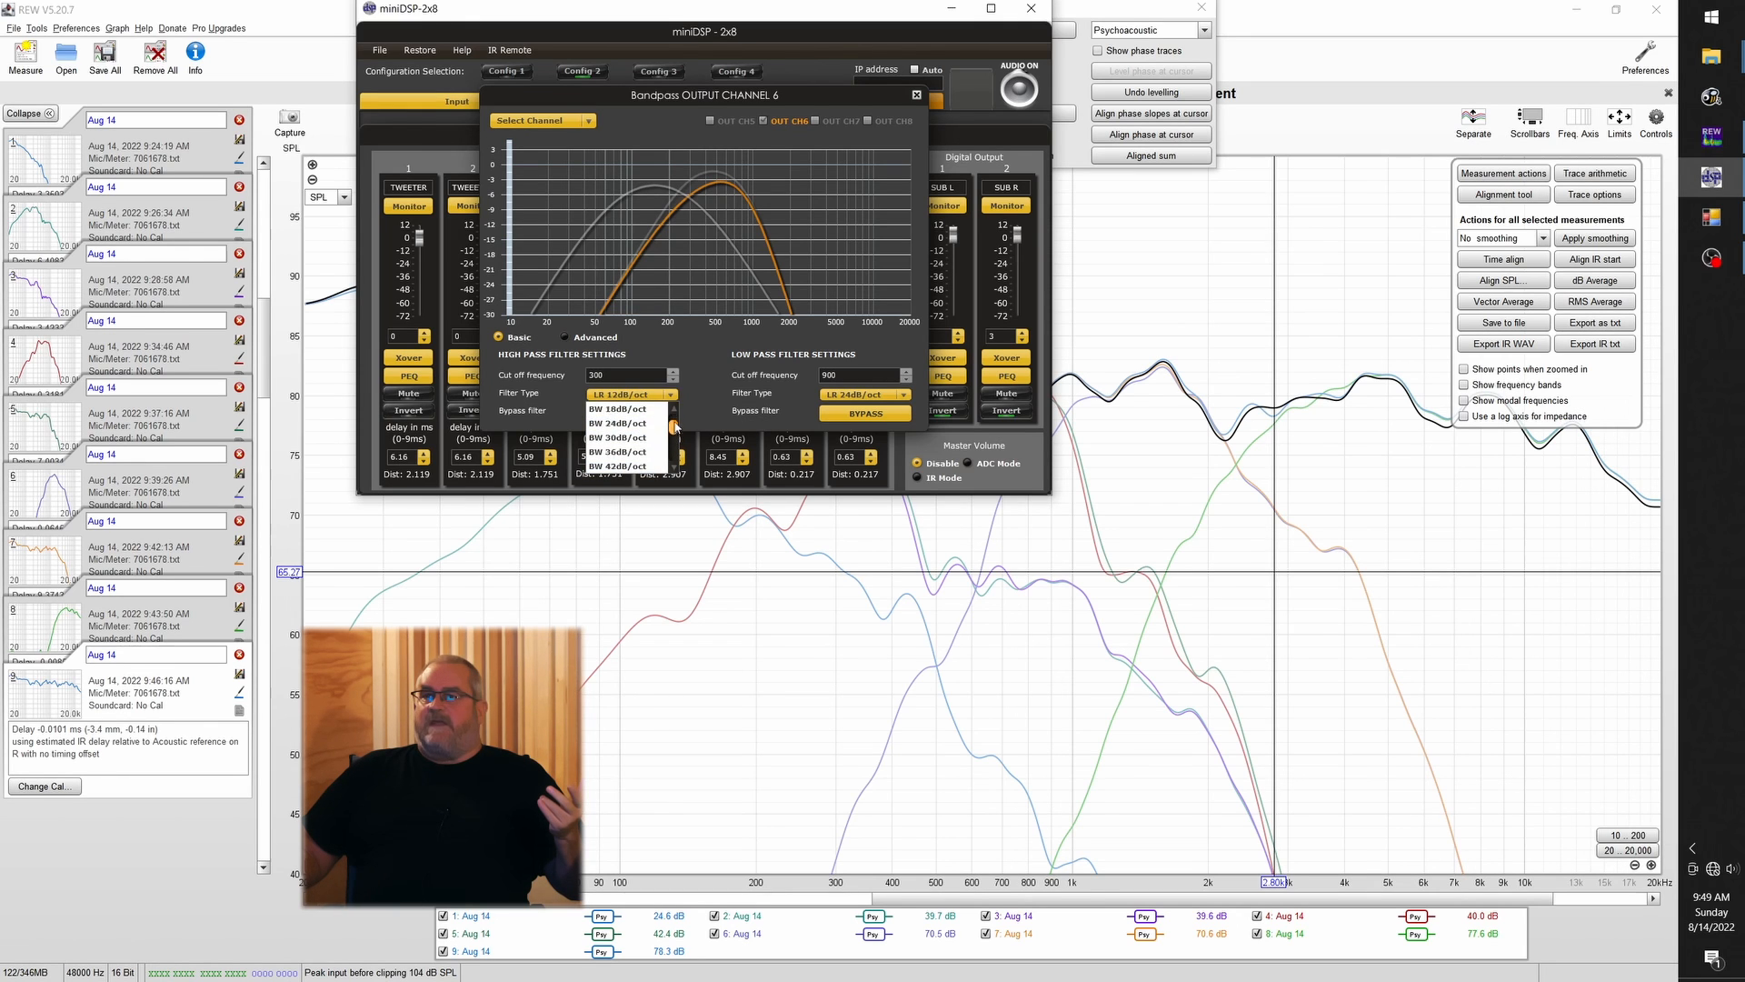
left_click(618, 424)
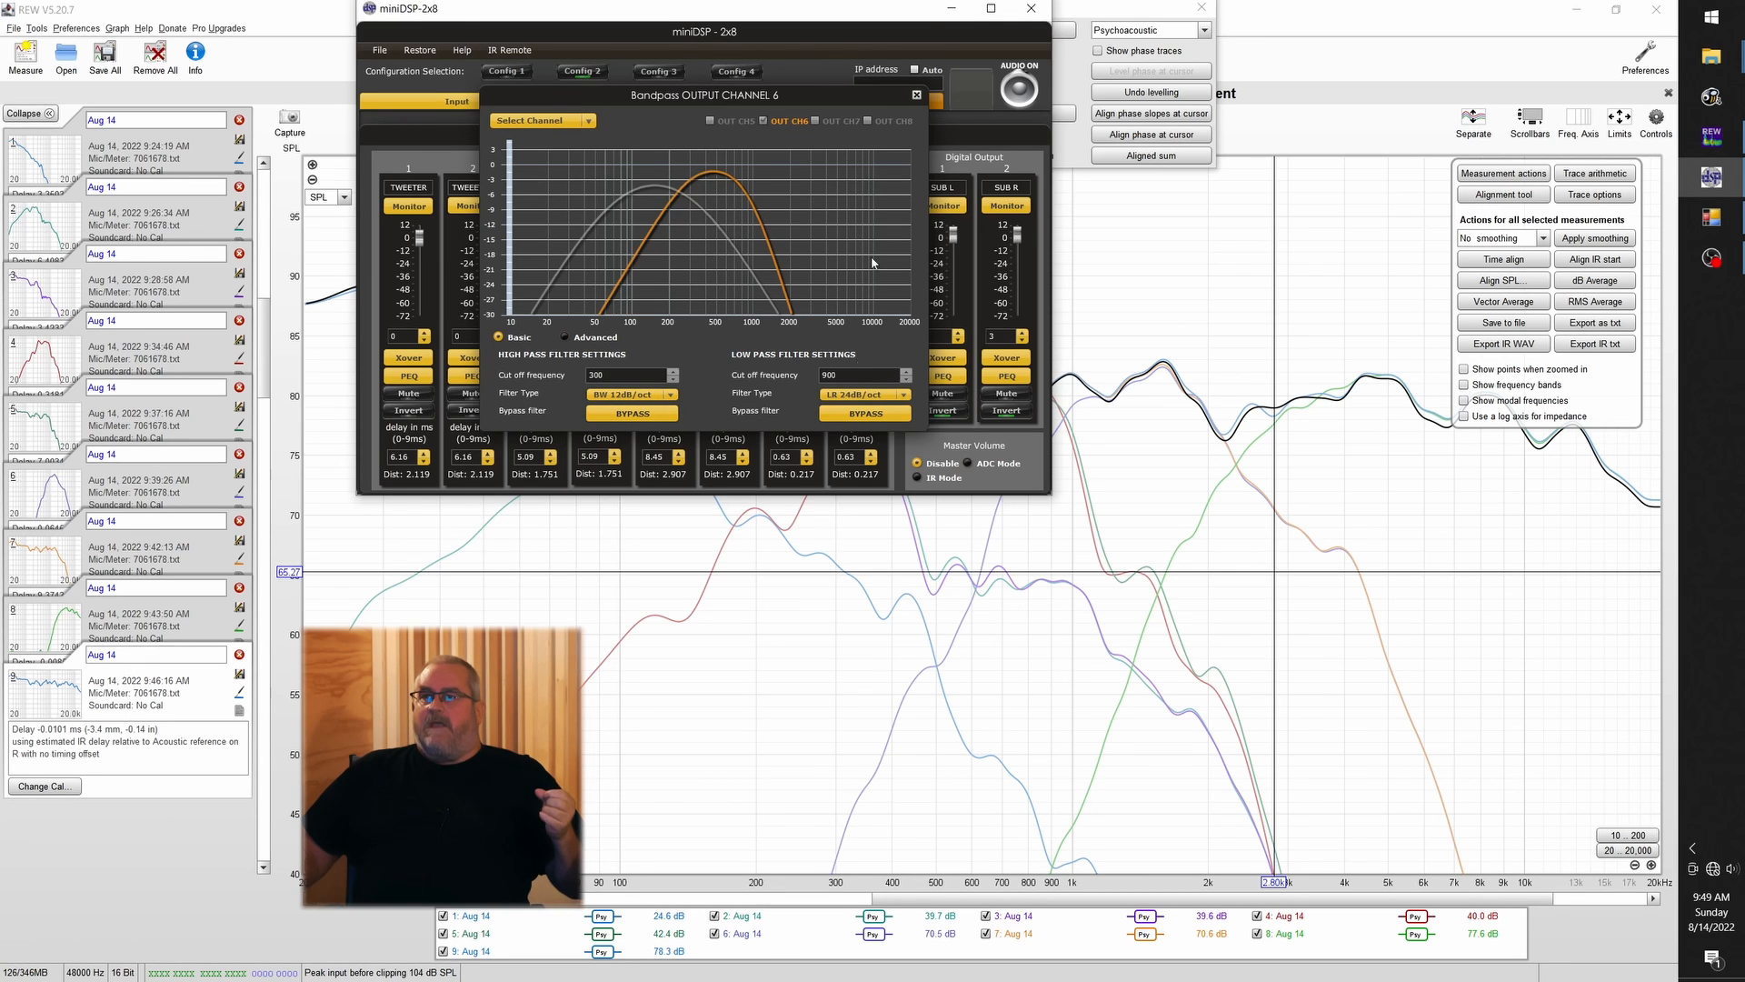
left_click(916, 94)
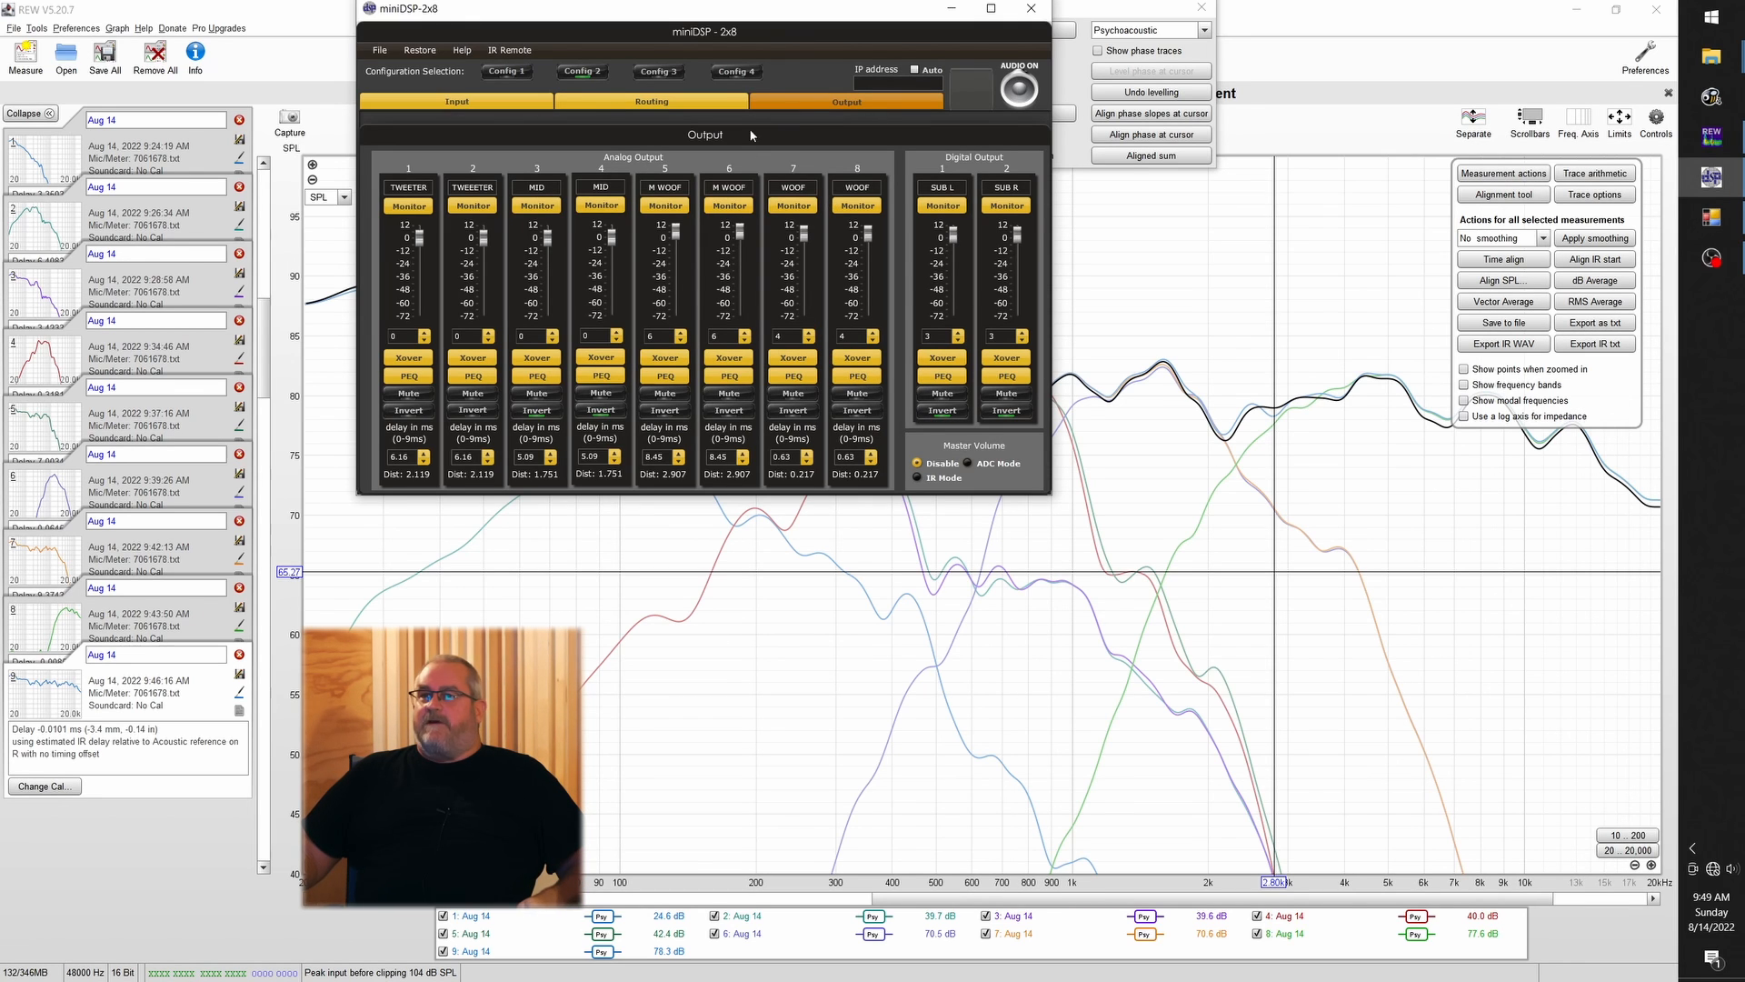
Check the miniDSP routing matrix, and in REW run a sweep measurement of output R with no timing reference
left_click(651, 101)
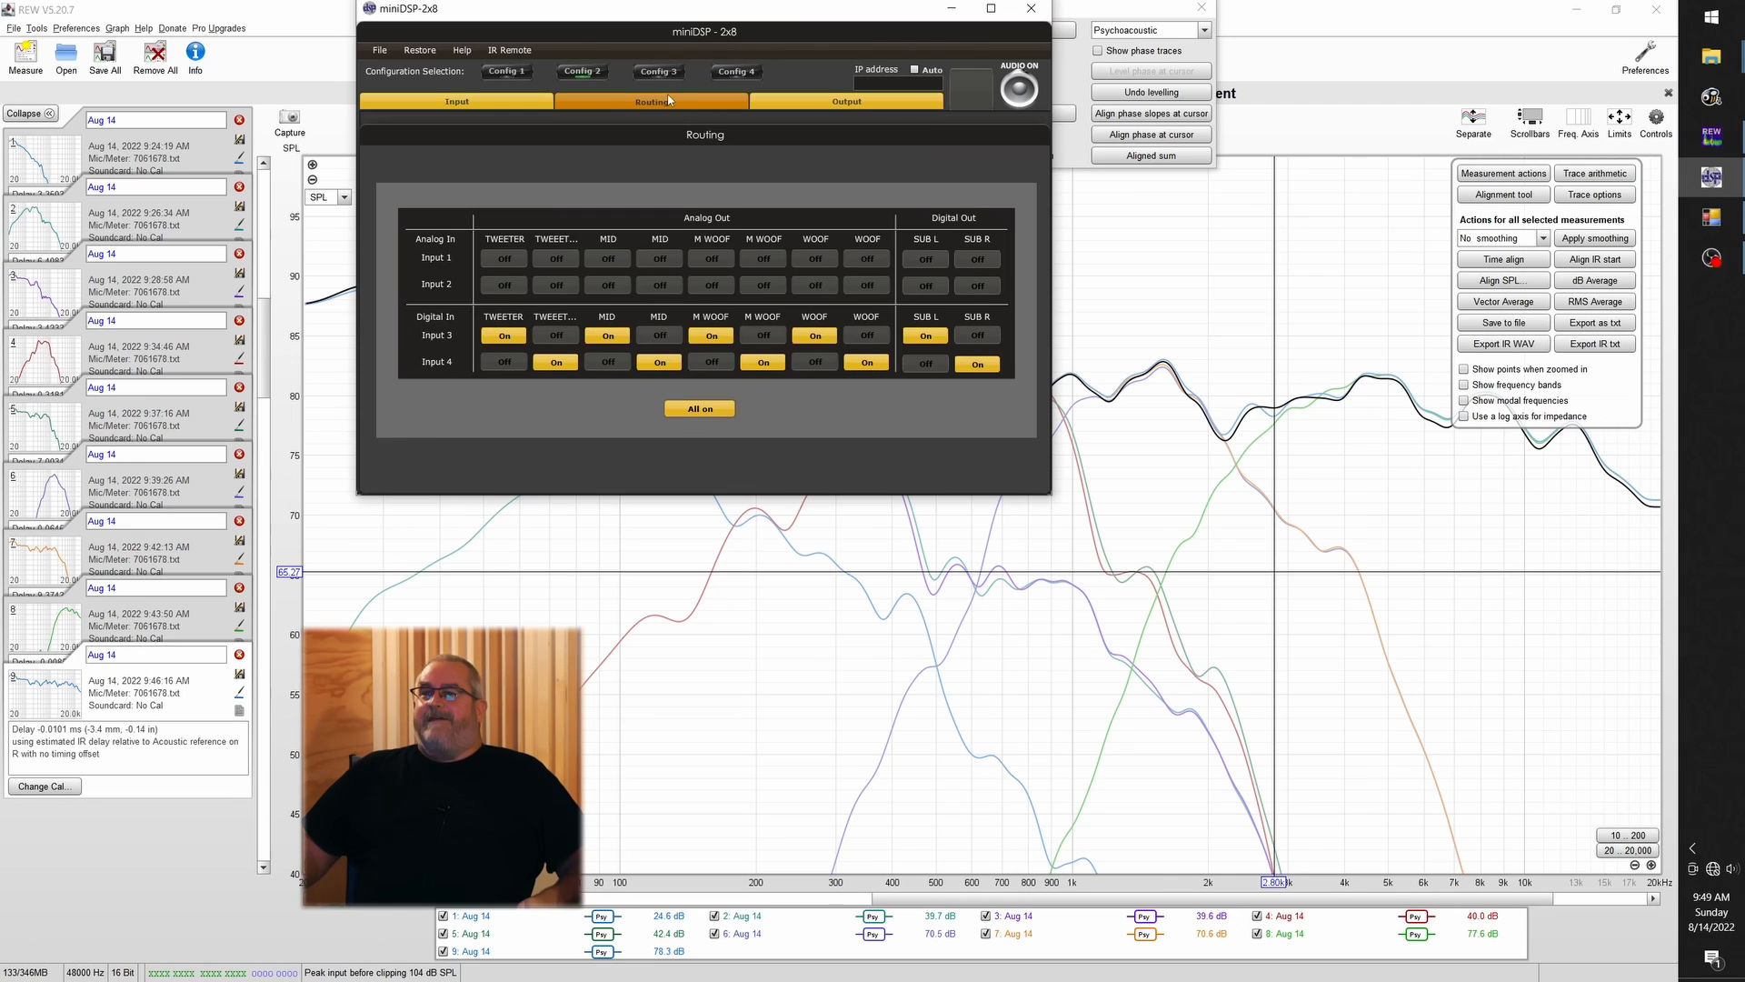
left_click(839, 97)
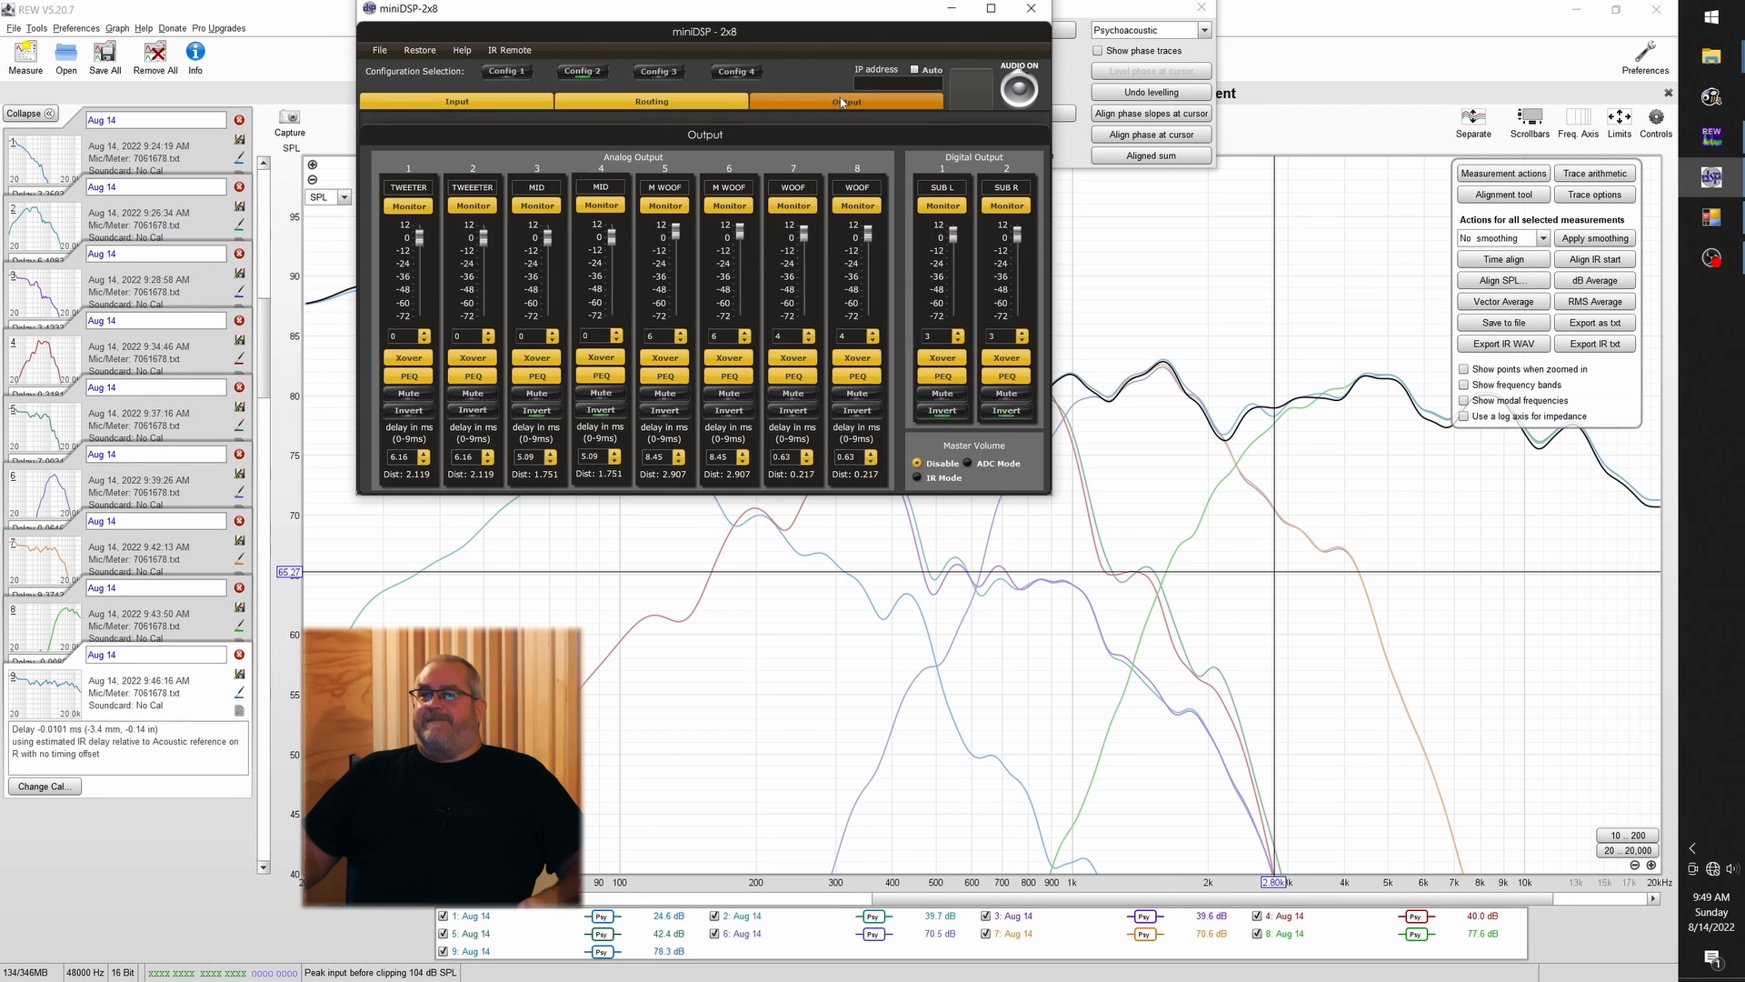
left_click(25, 60)
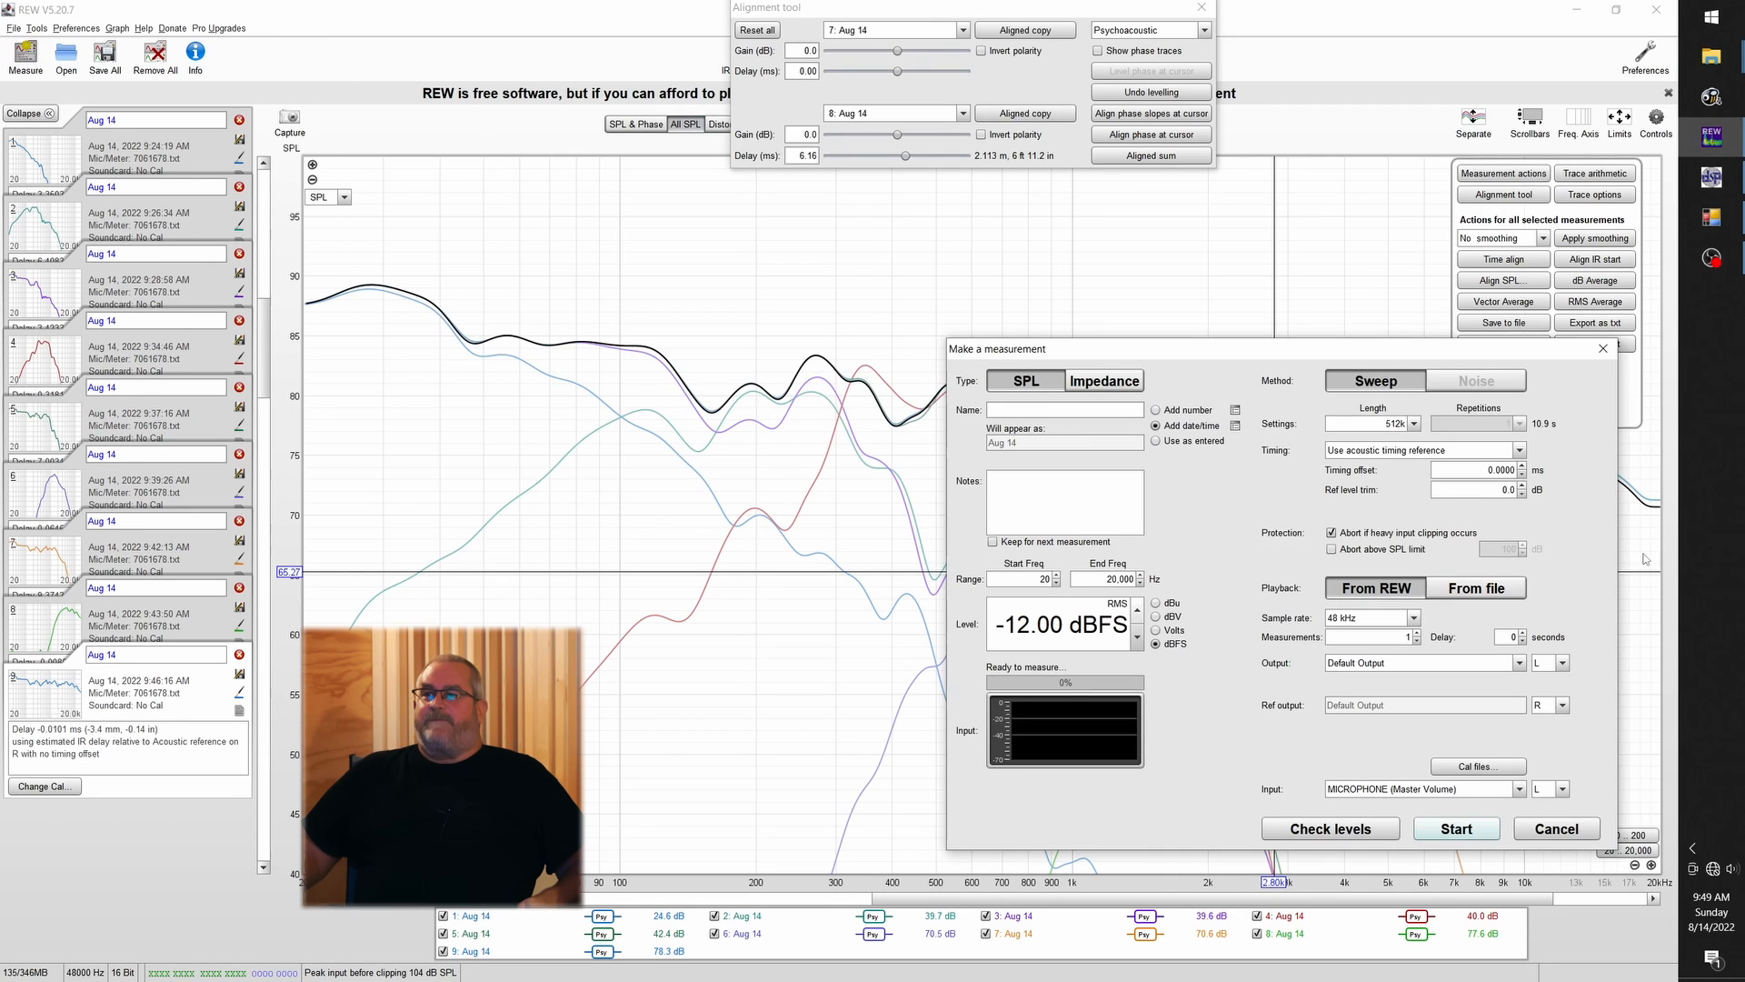
left_click(1426, 452)
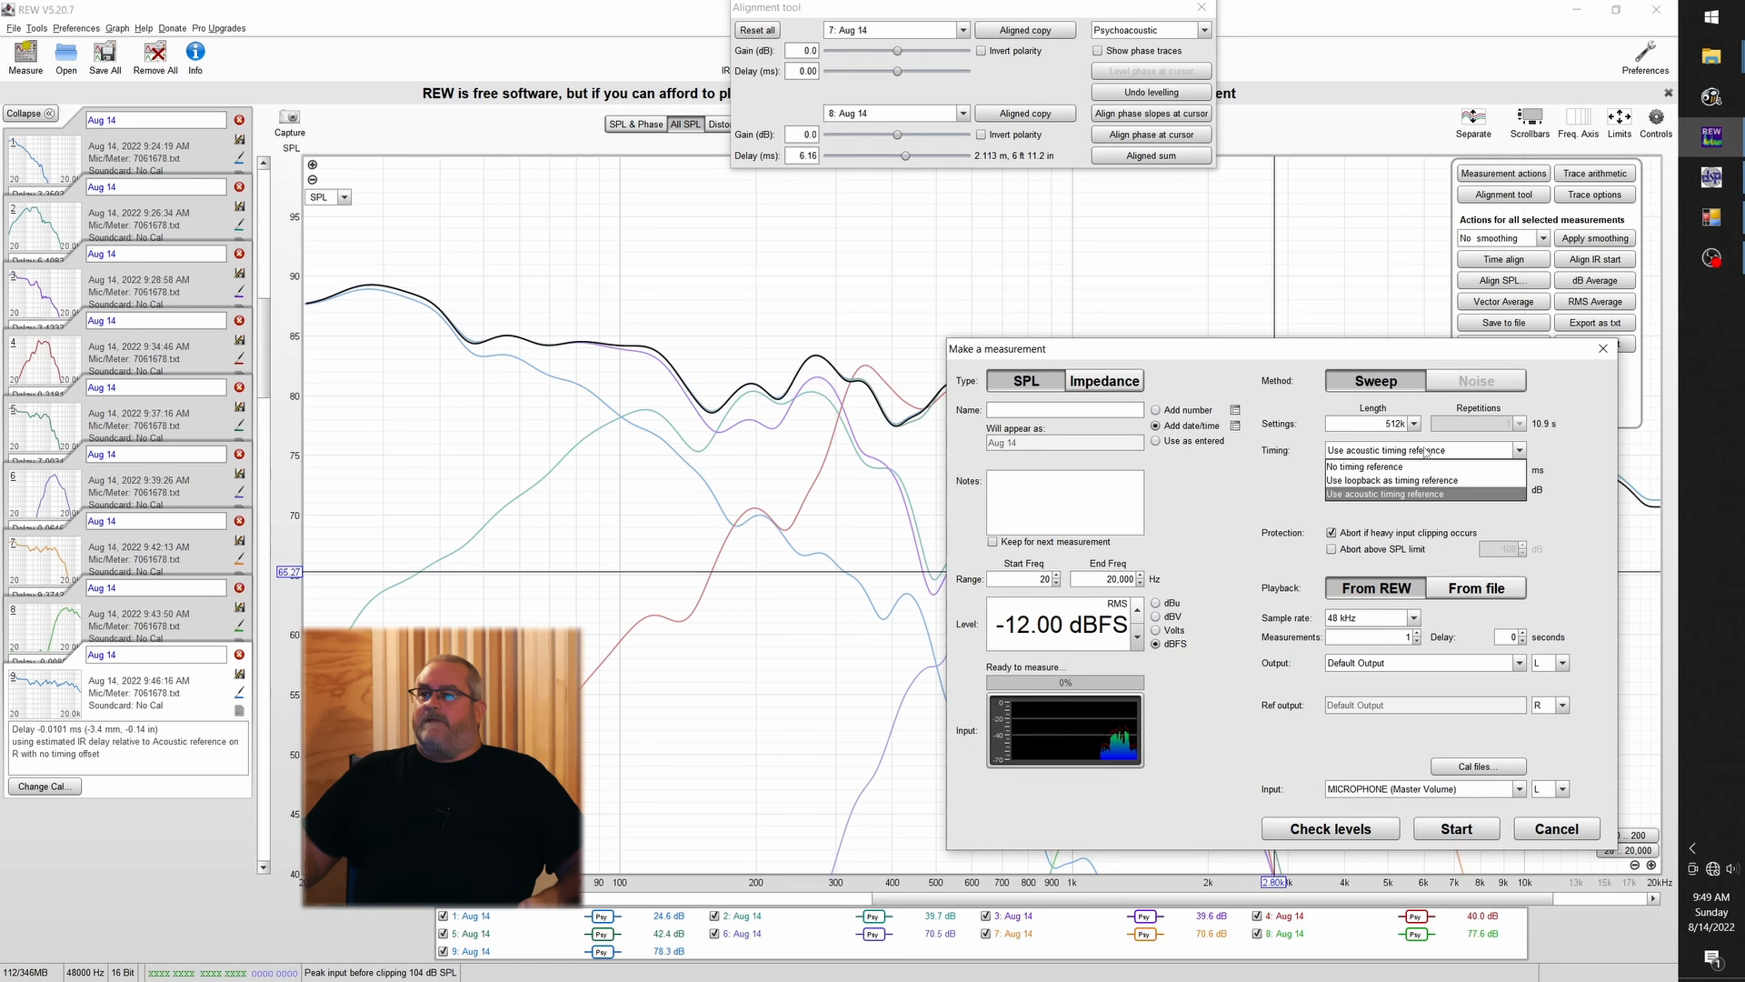
left_click(1374, 467)
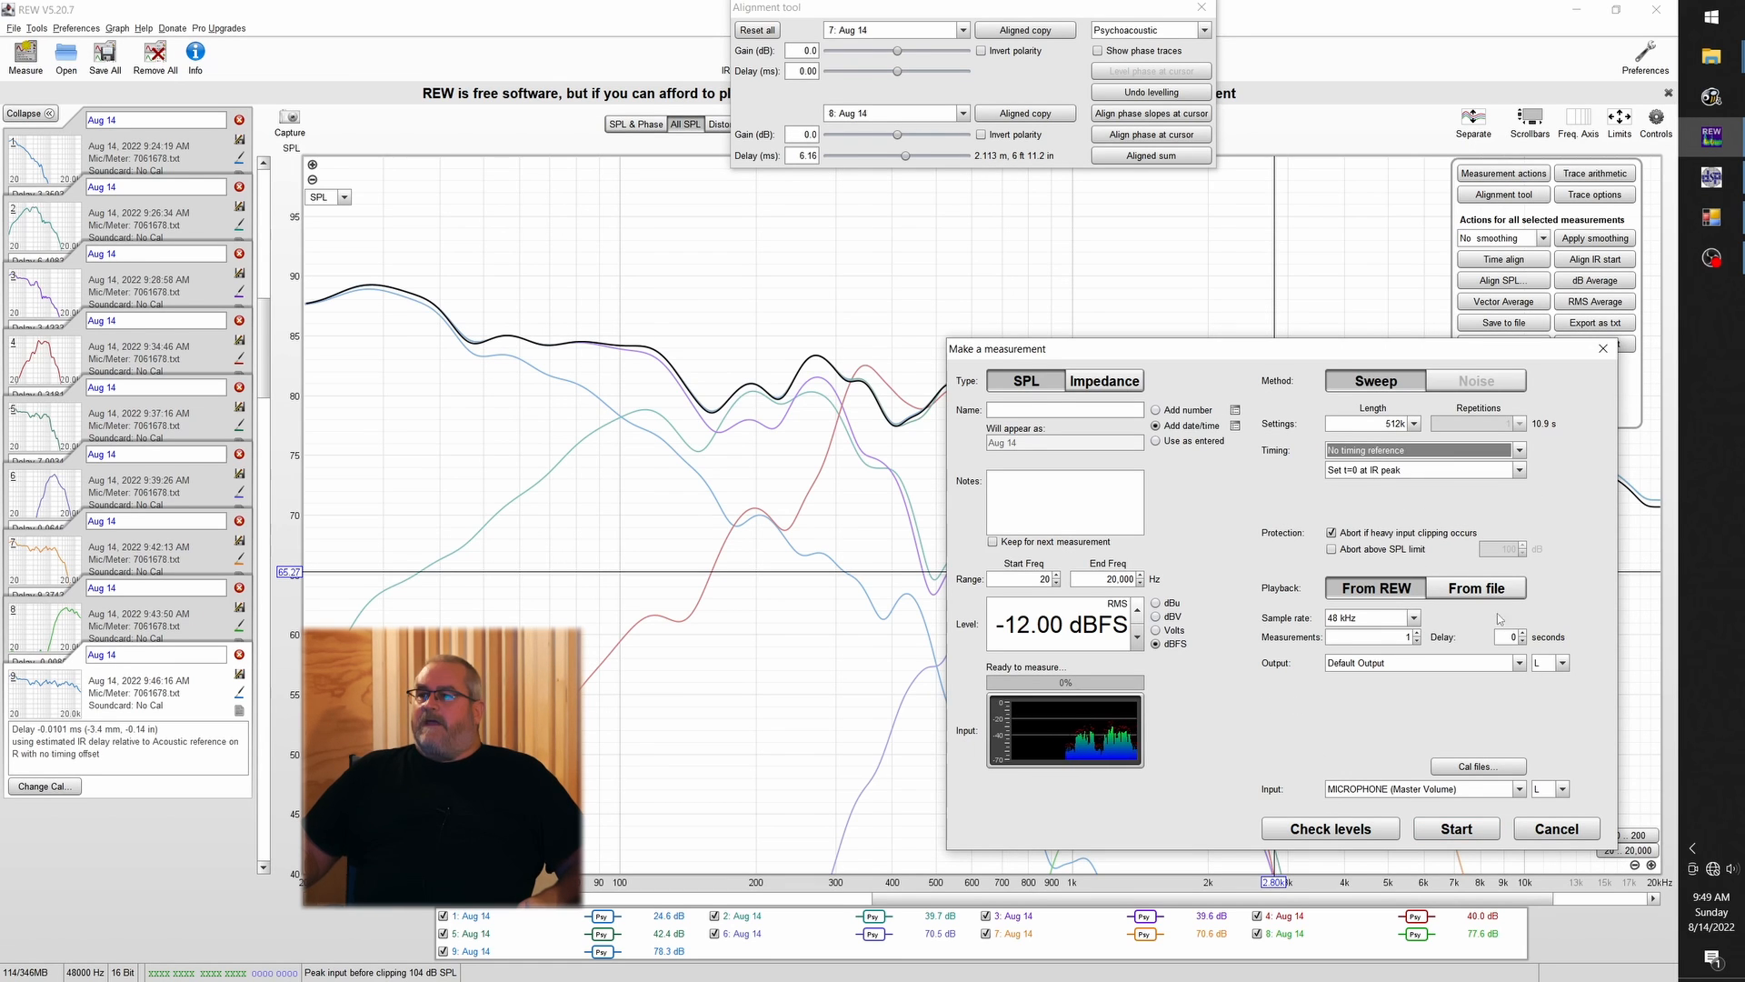
left_click(1564, 667)
left_click(1547, 693)
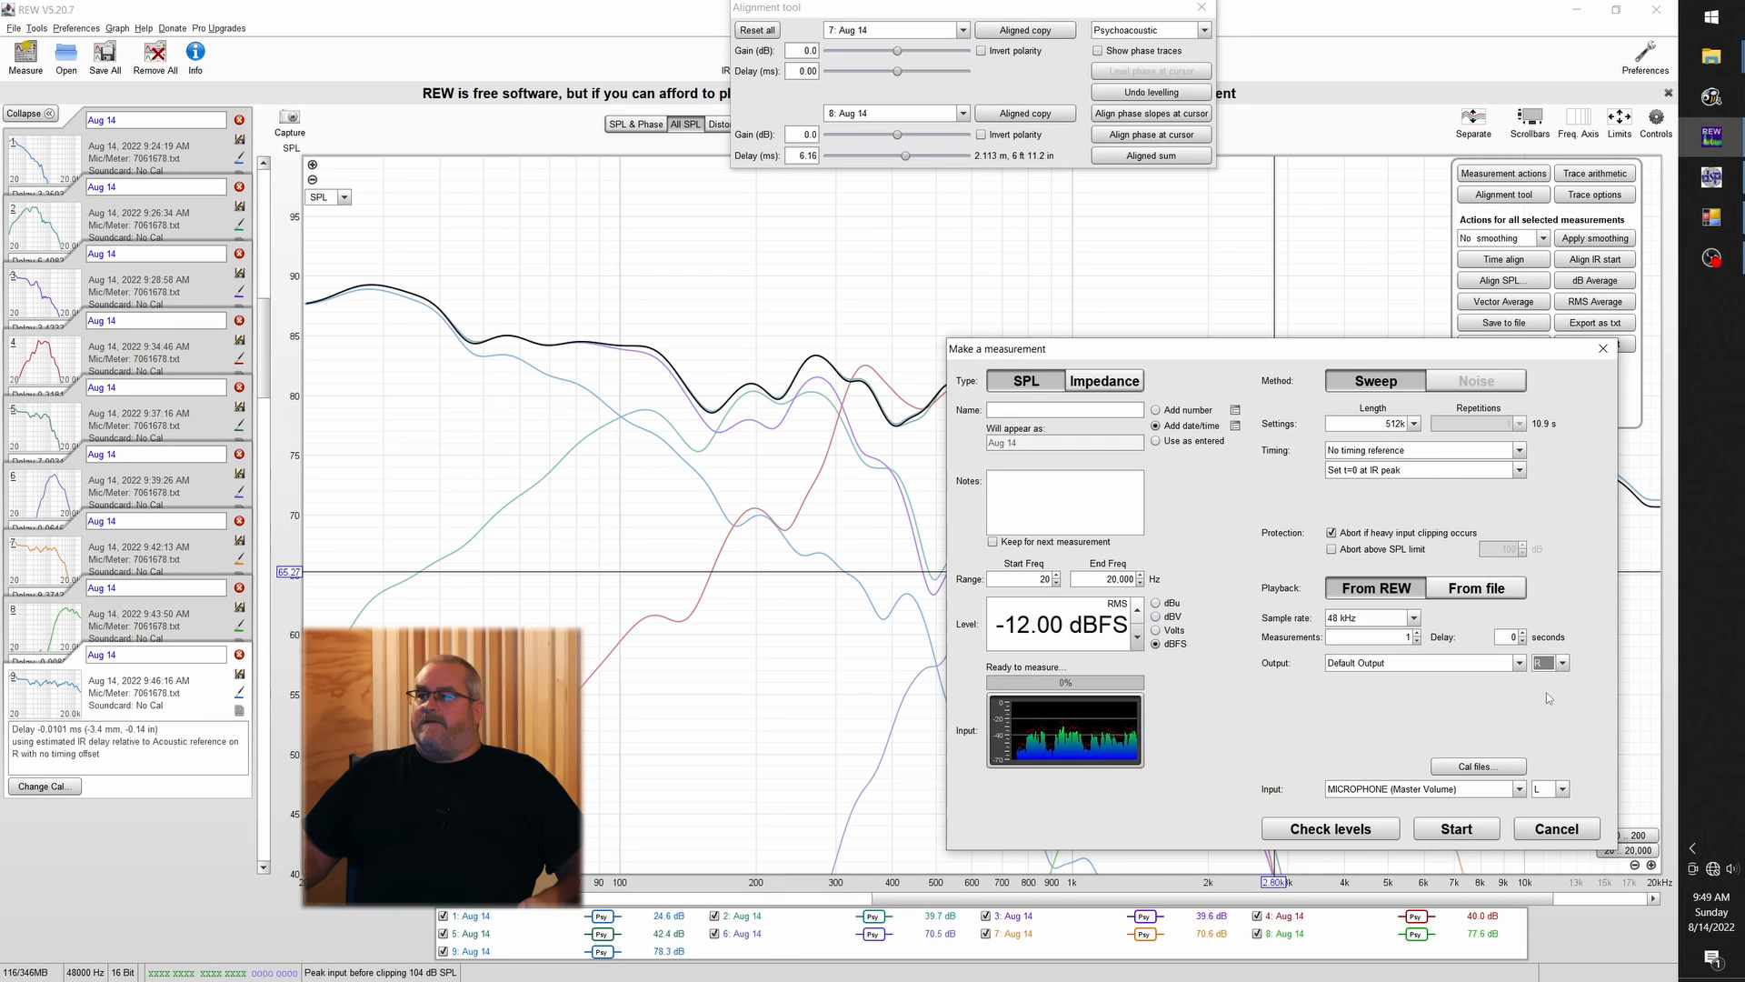
left_click(1456, 828)
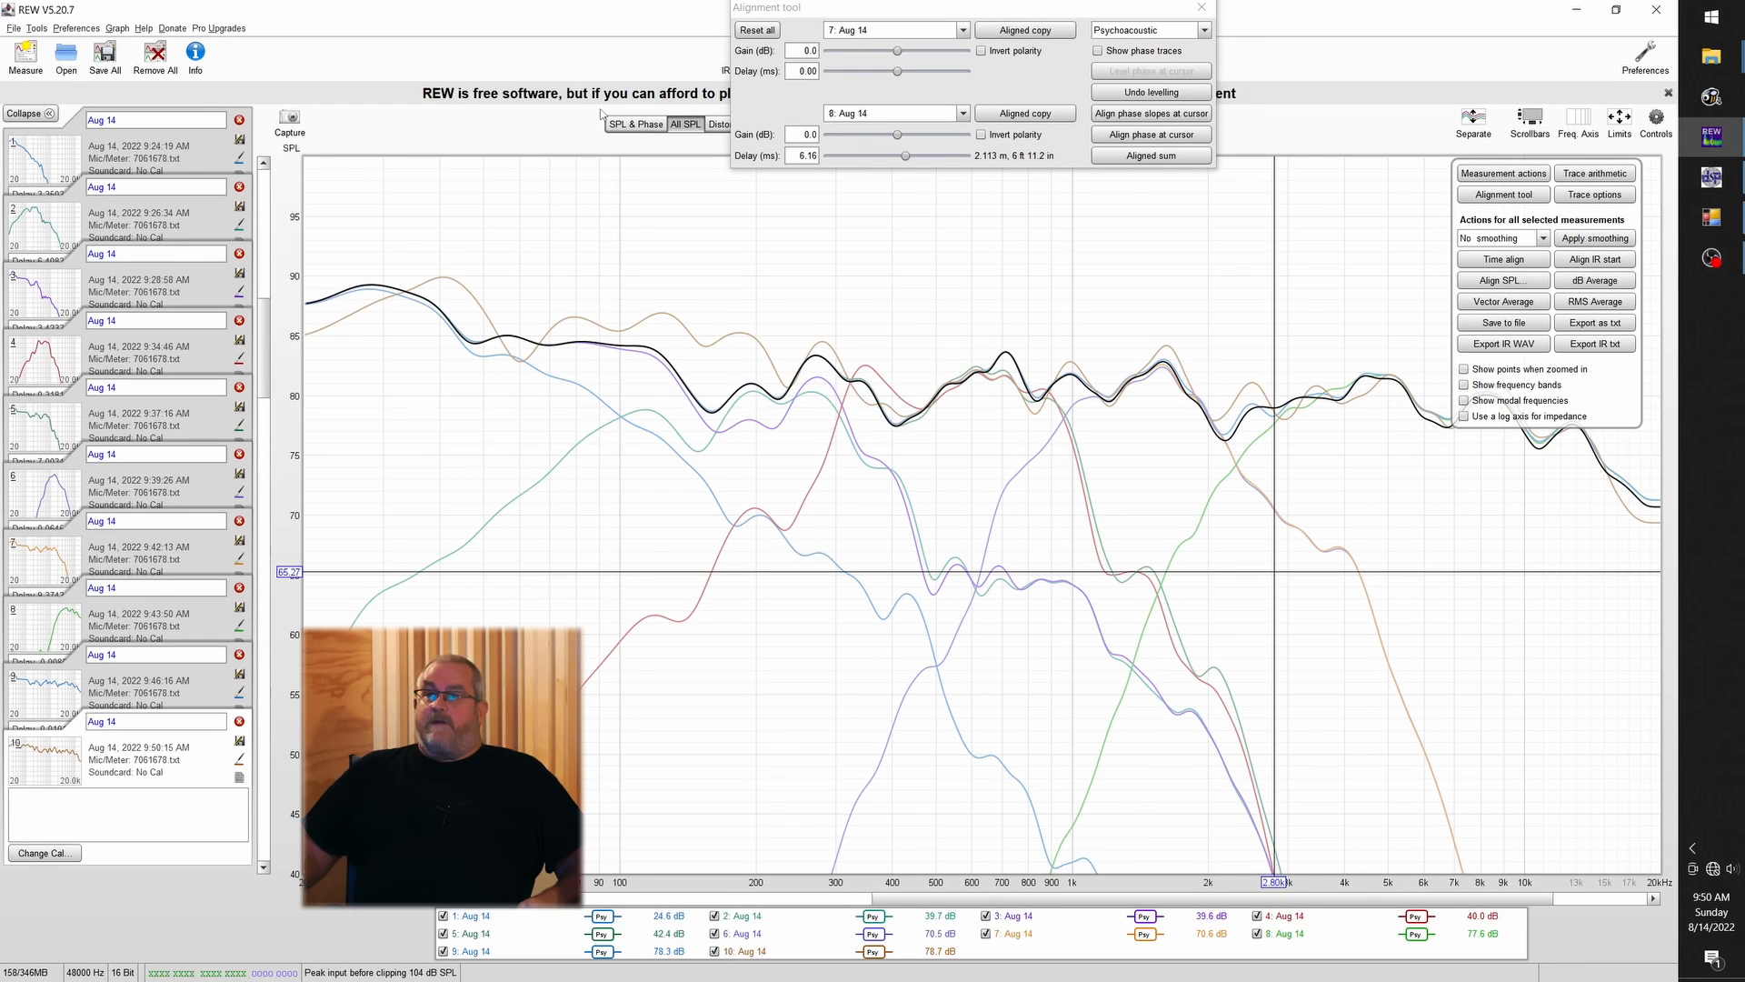
Compare the SPL and phase traces of the 9:46 and 9:50 measurements
left_click(622, 126)
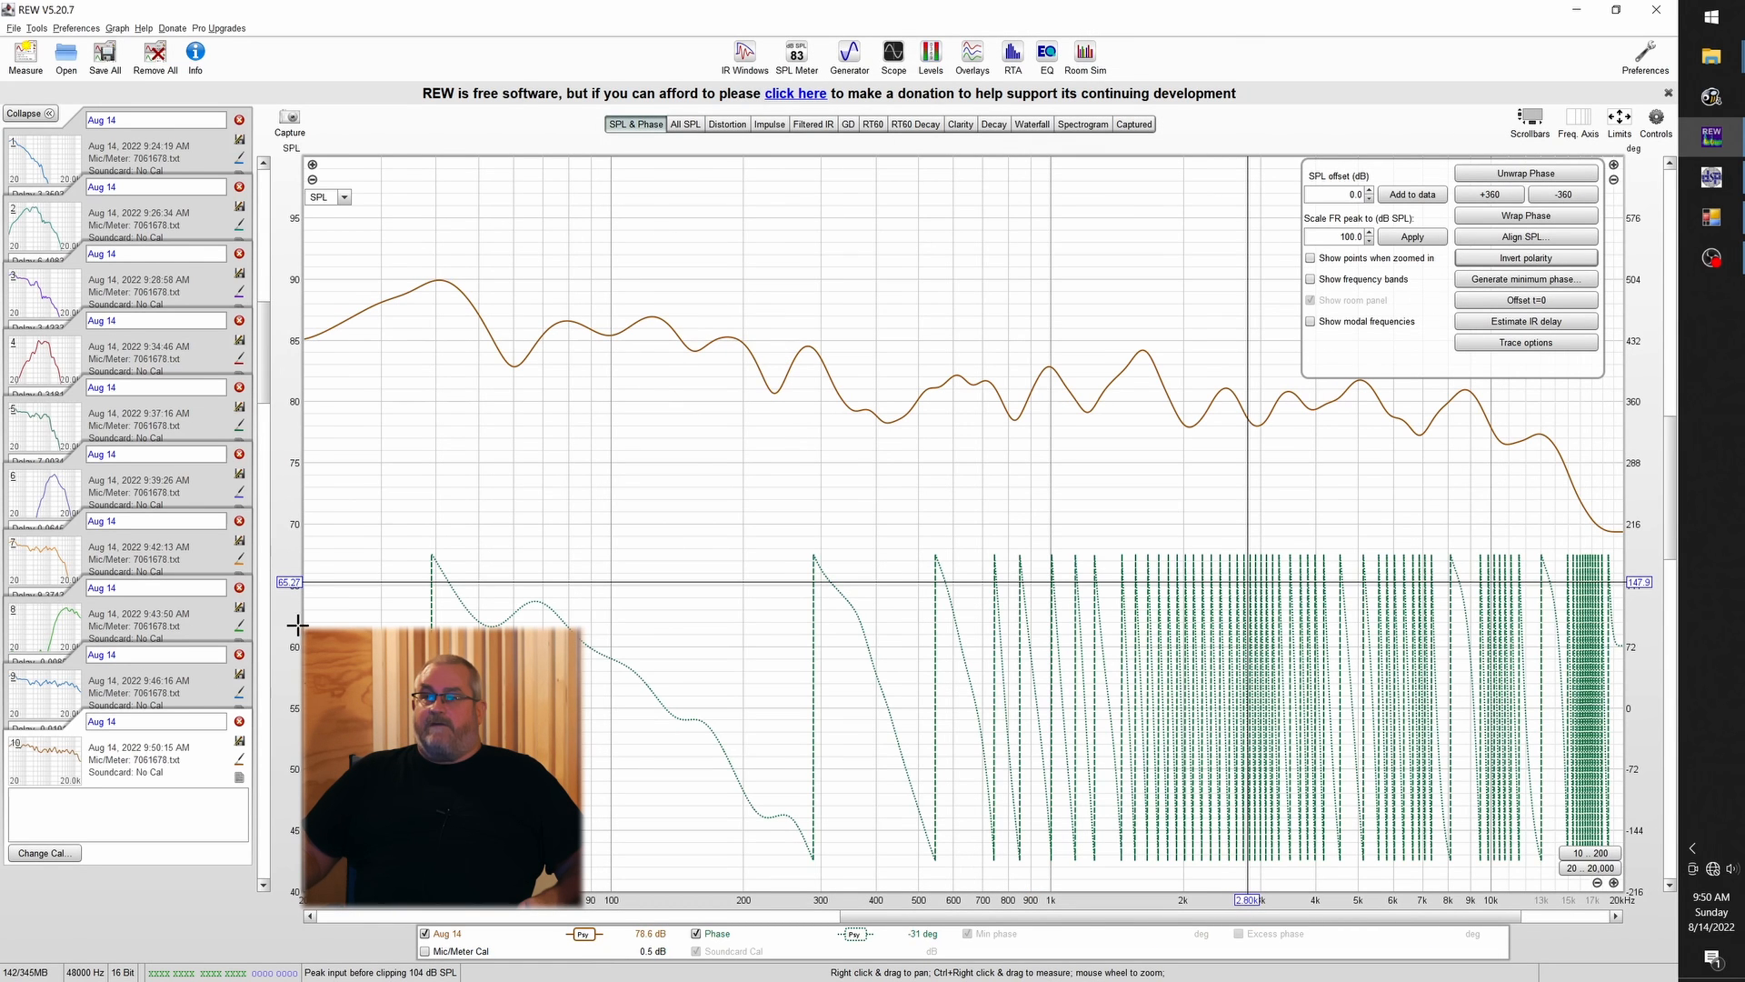
left_click(43, 698)
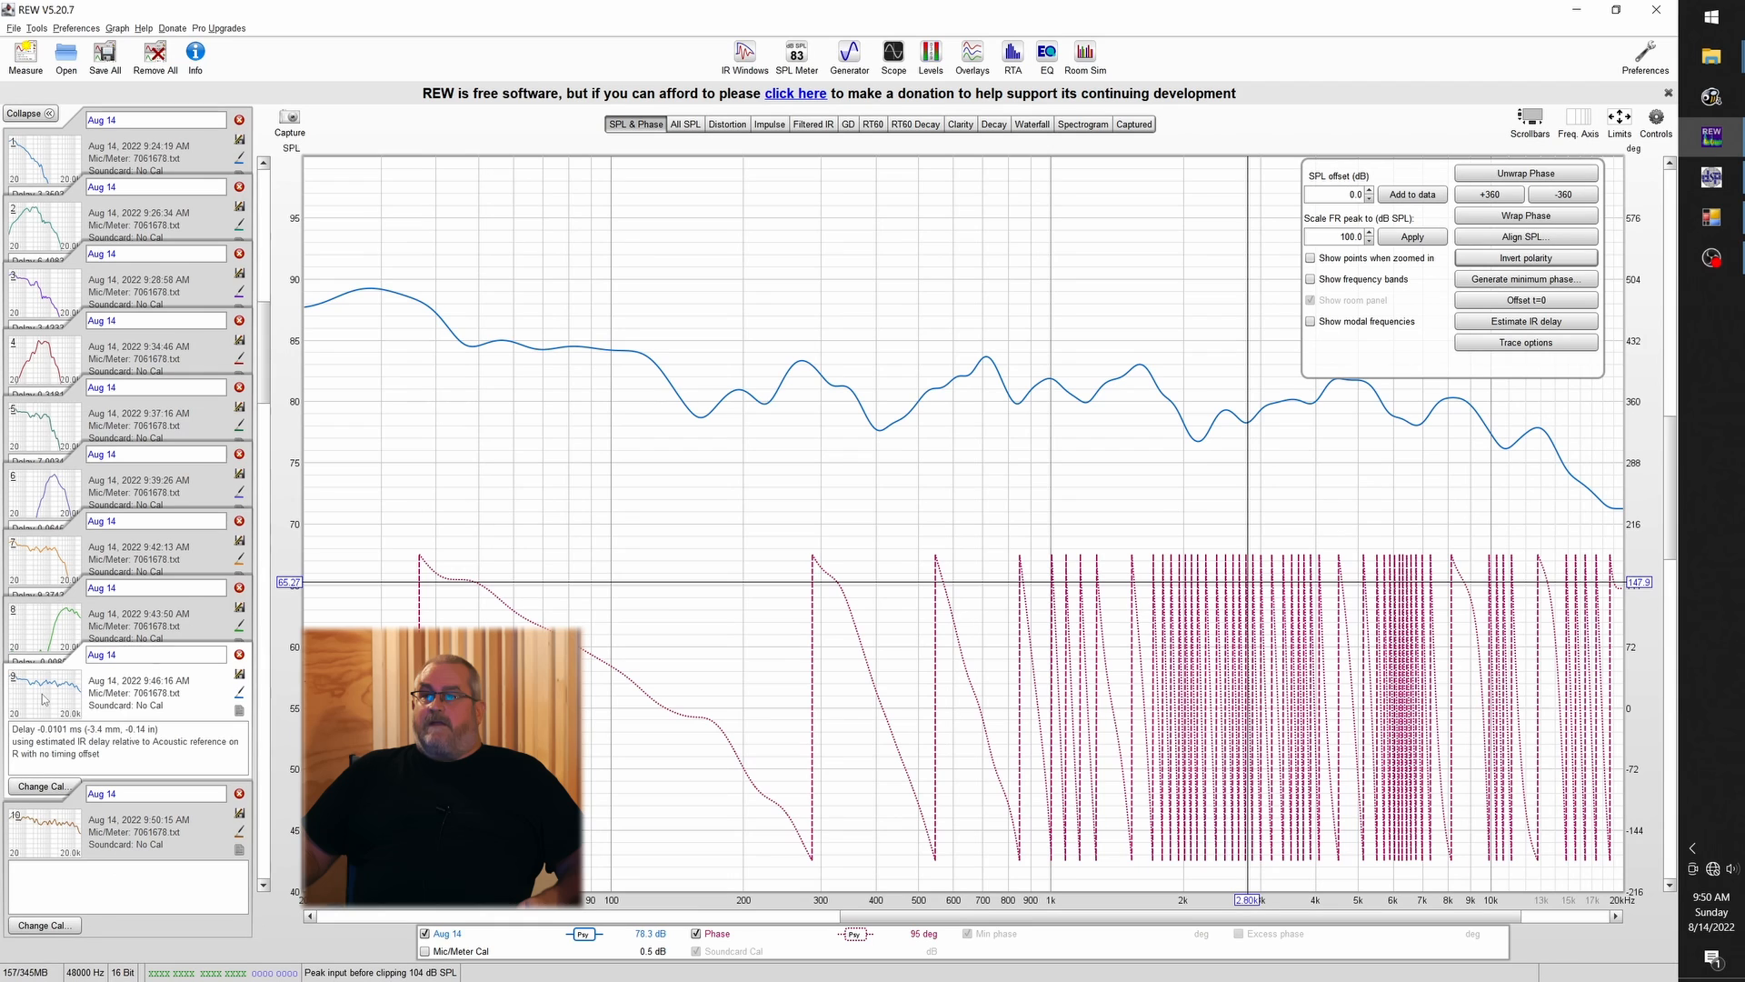
left_click(40, 848)
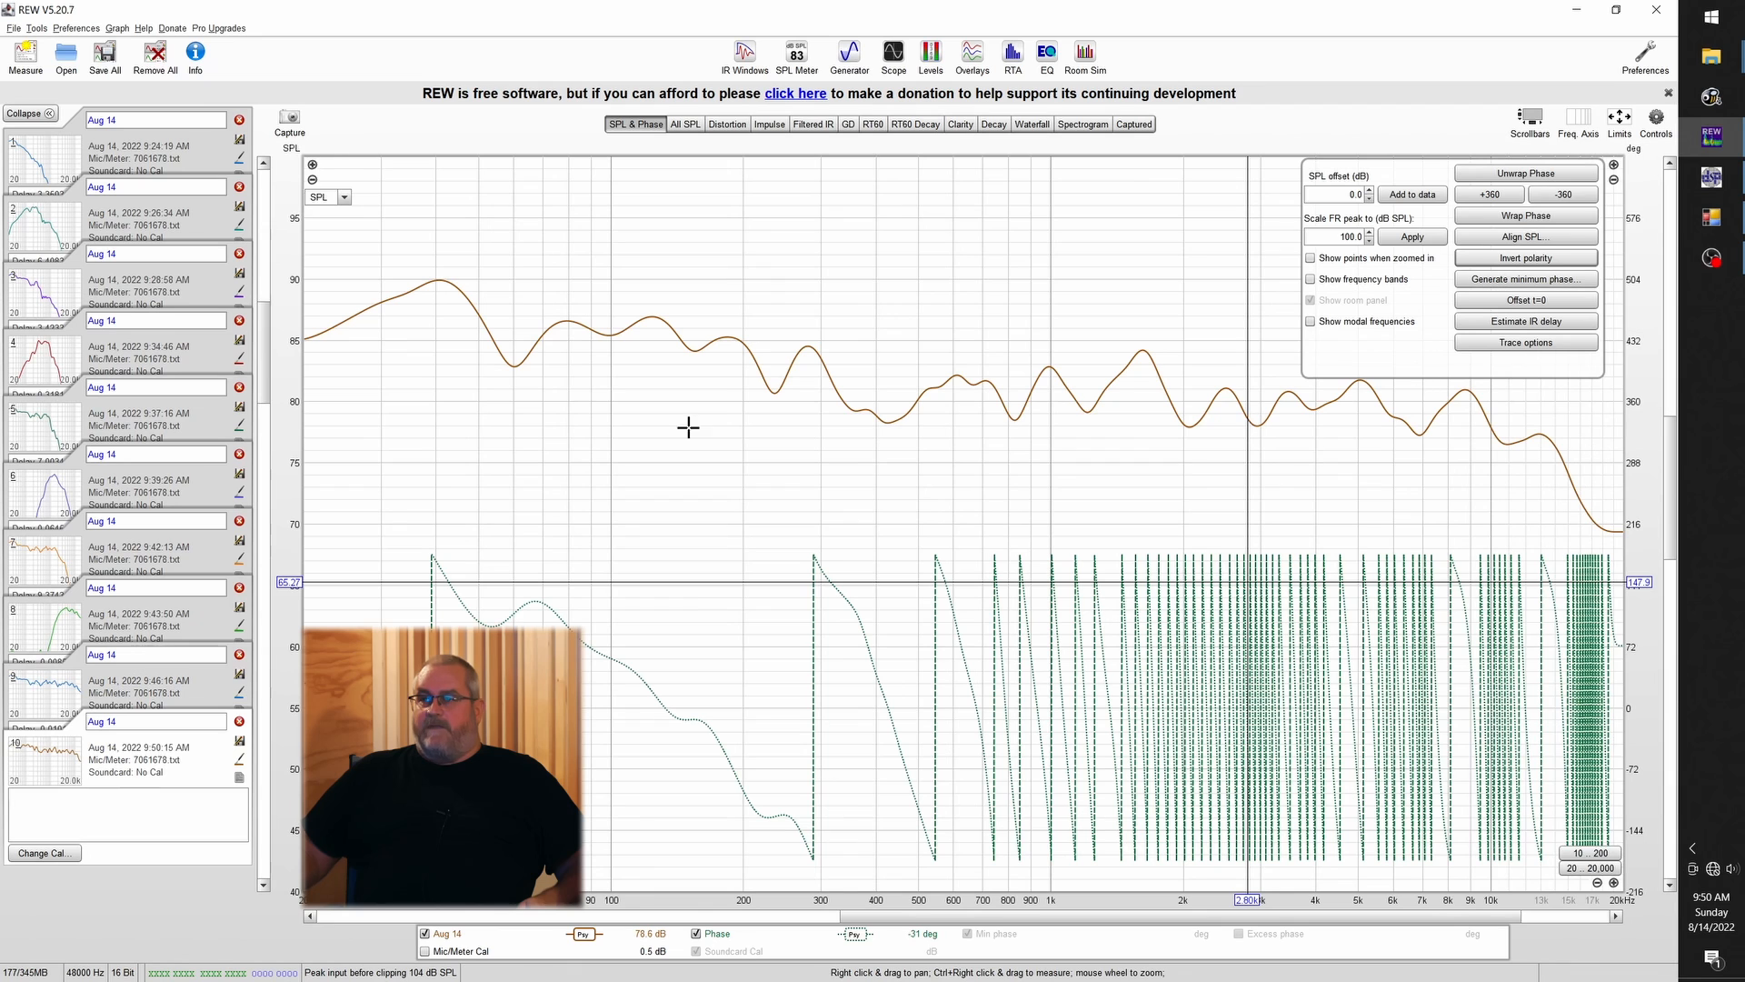
left_click(40, 702)
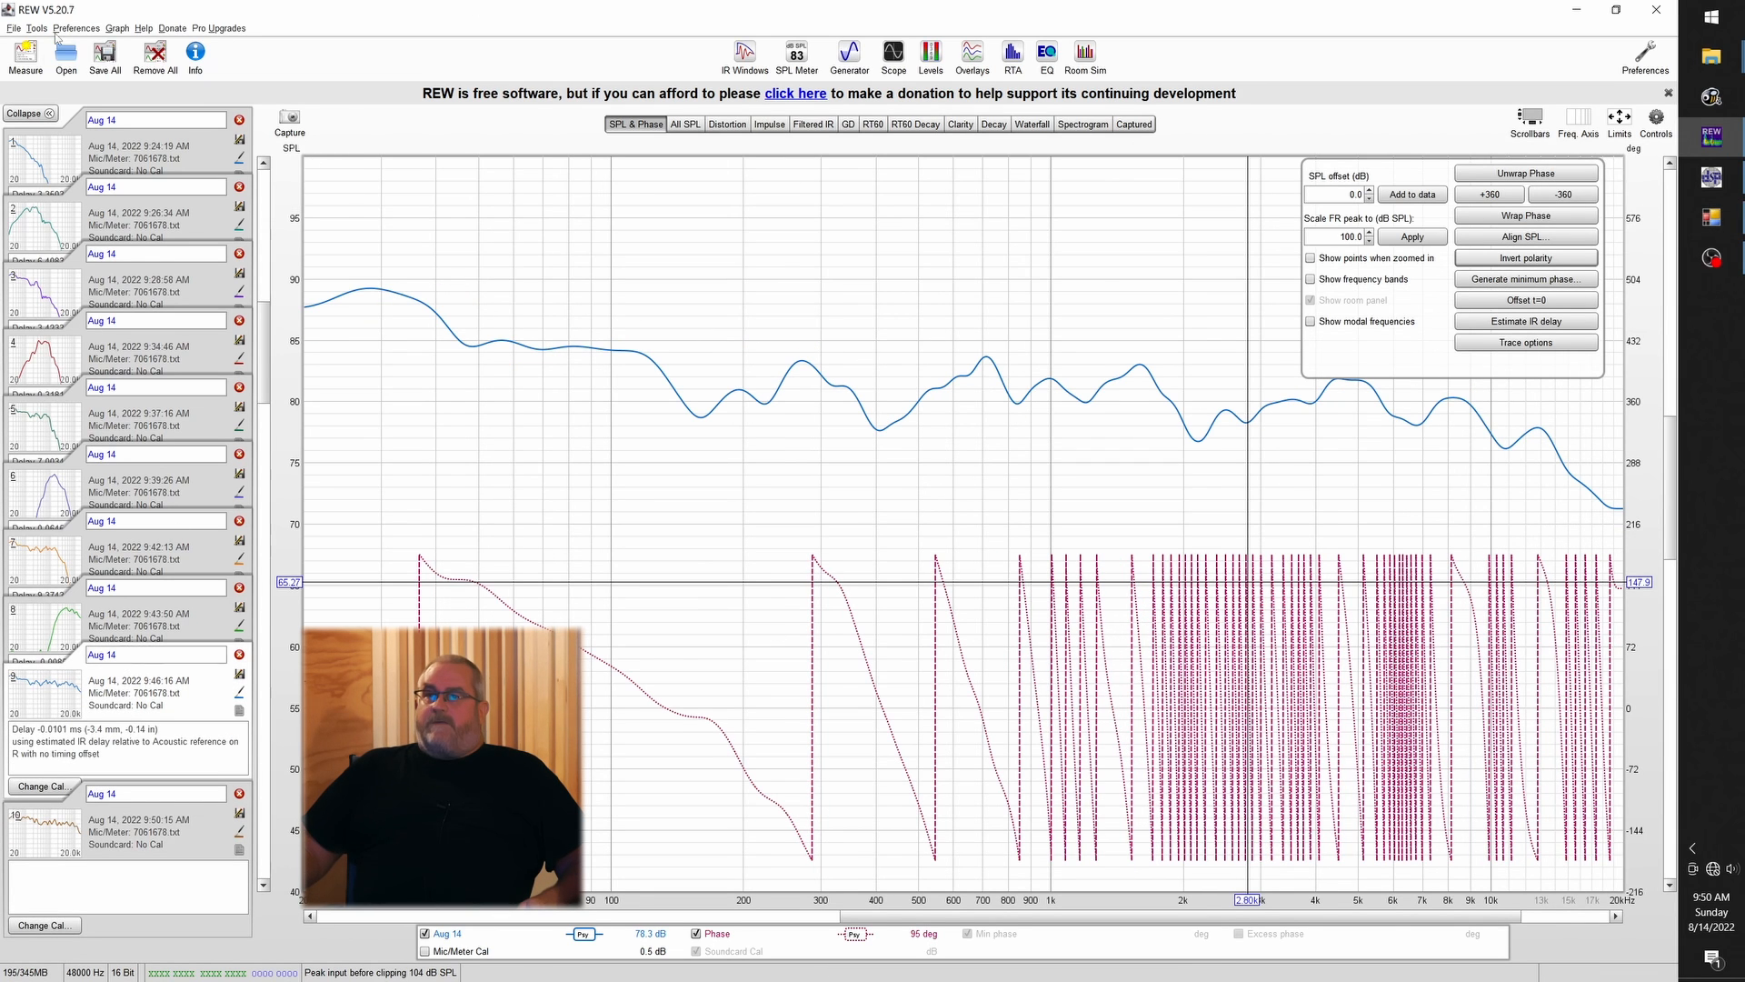
Run a sweep measurement with the output set to both left and right channels together
left_click(26, 55)
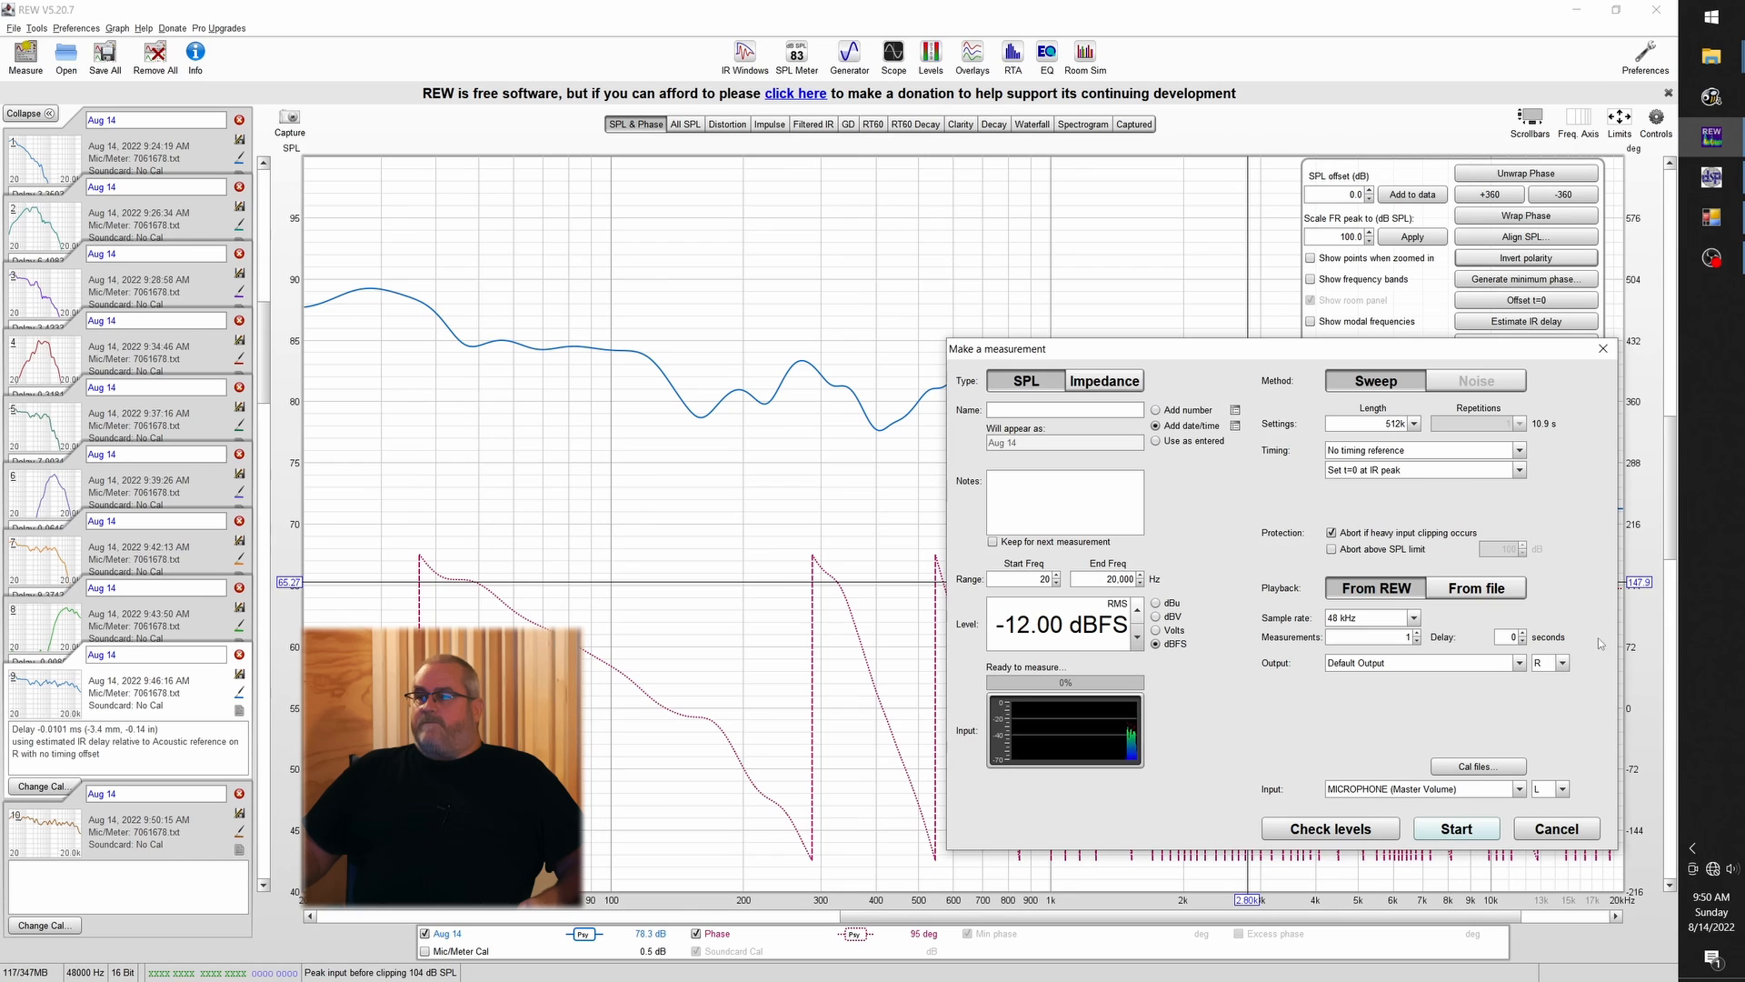
left_click(1563, 664)
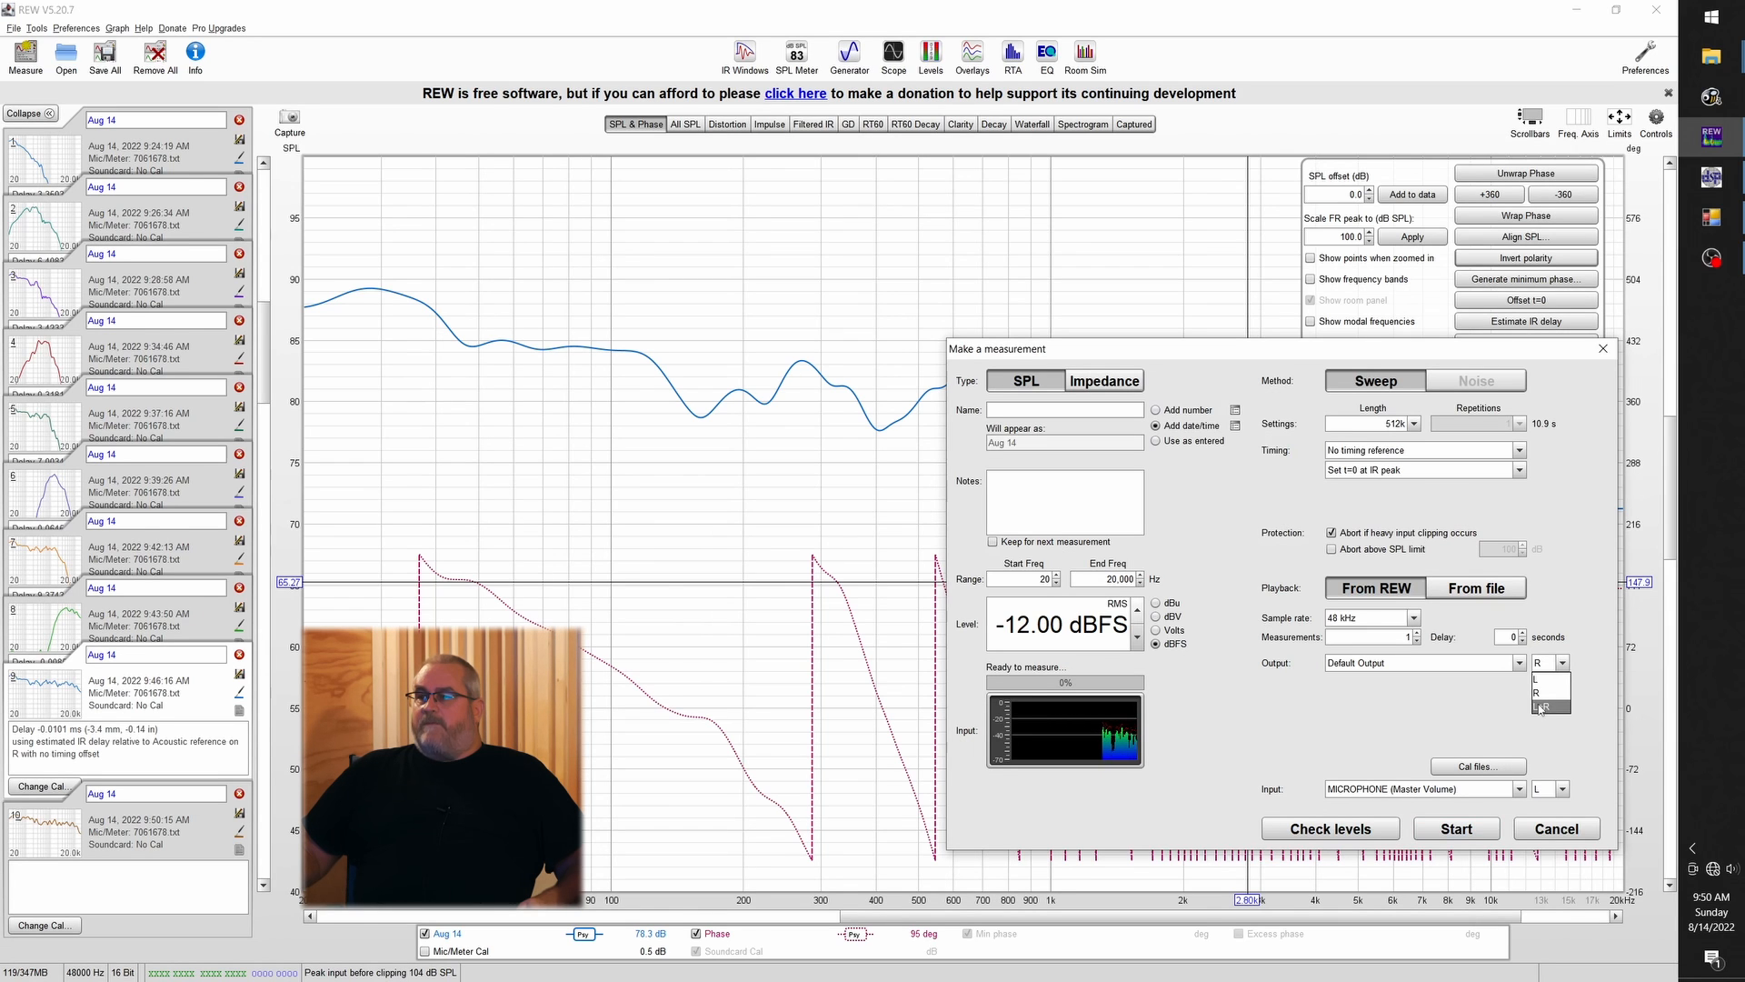
left_click(1540, 707)
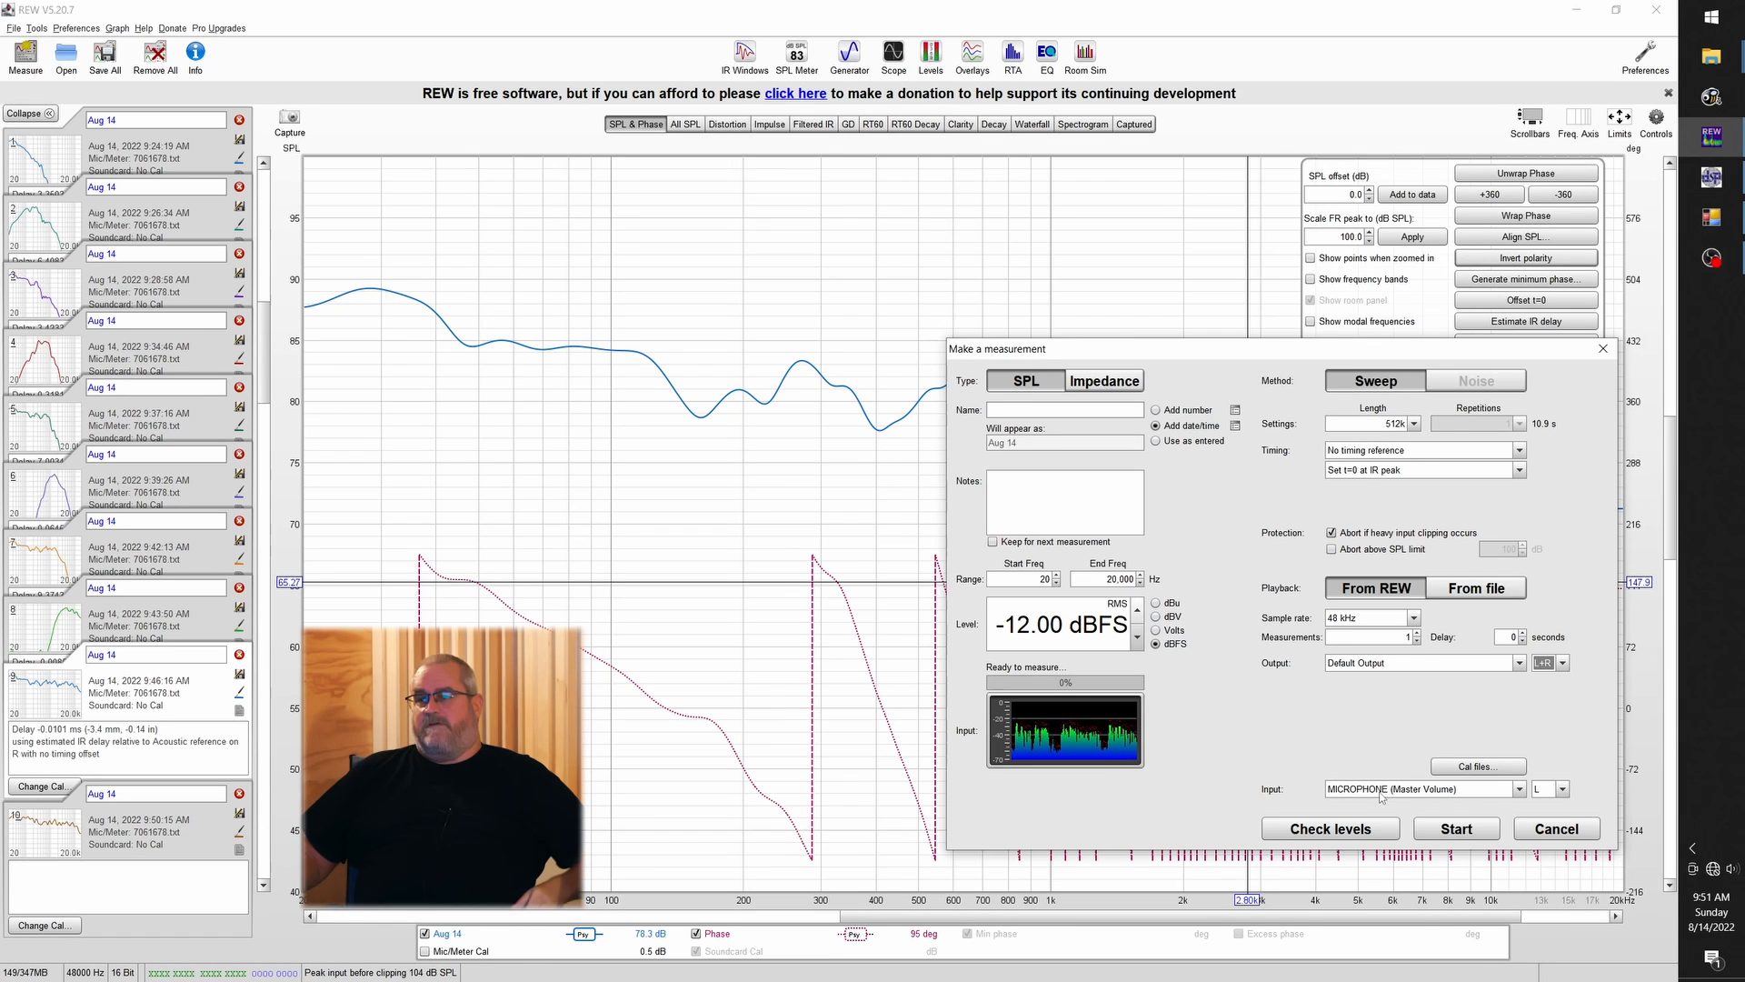
left_click(1452, 829)
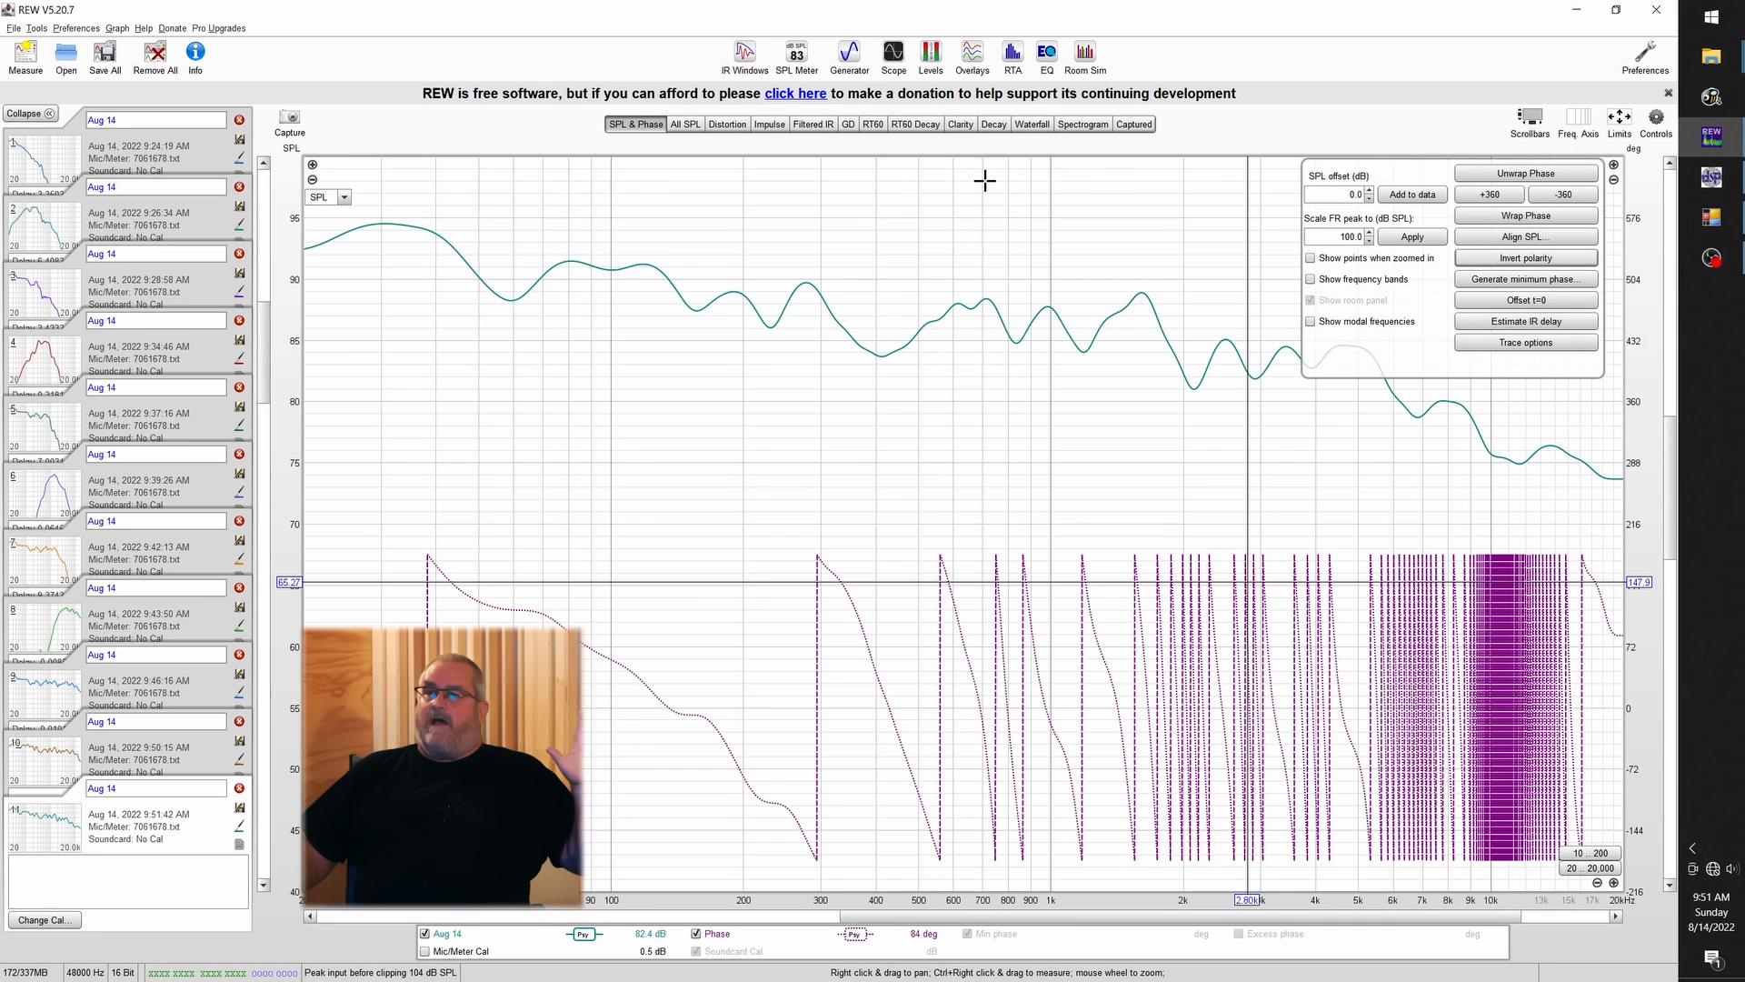
Generate the RT60 decay plot for the combined measurement, calculate its RT60 model, and set the octave band to 1/6
left_click(912, 125)
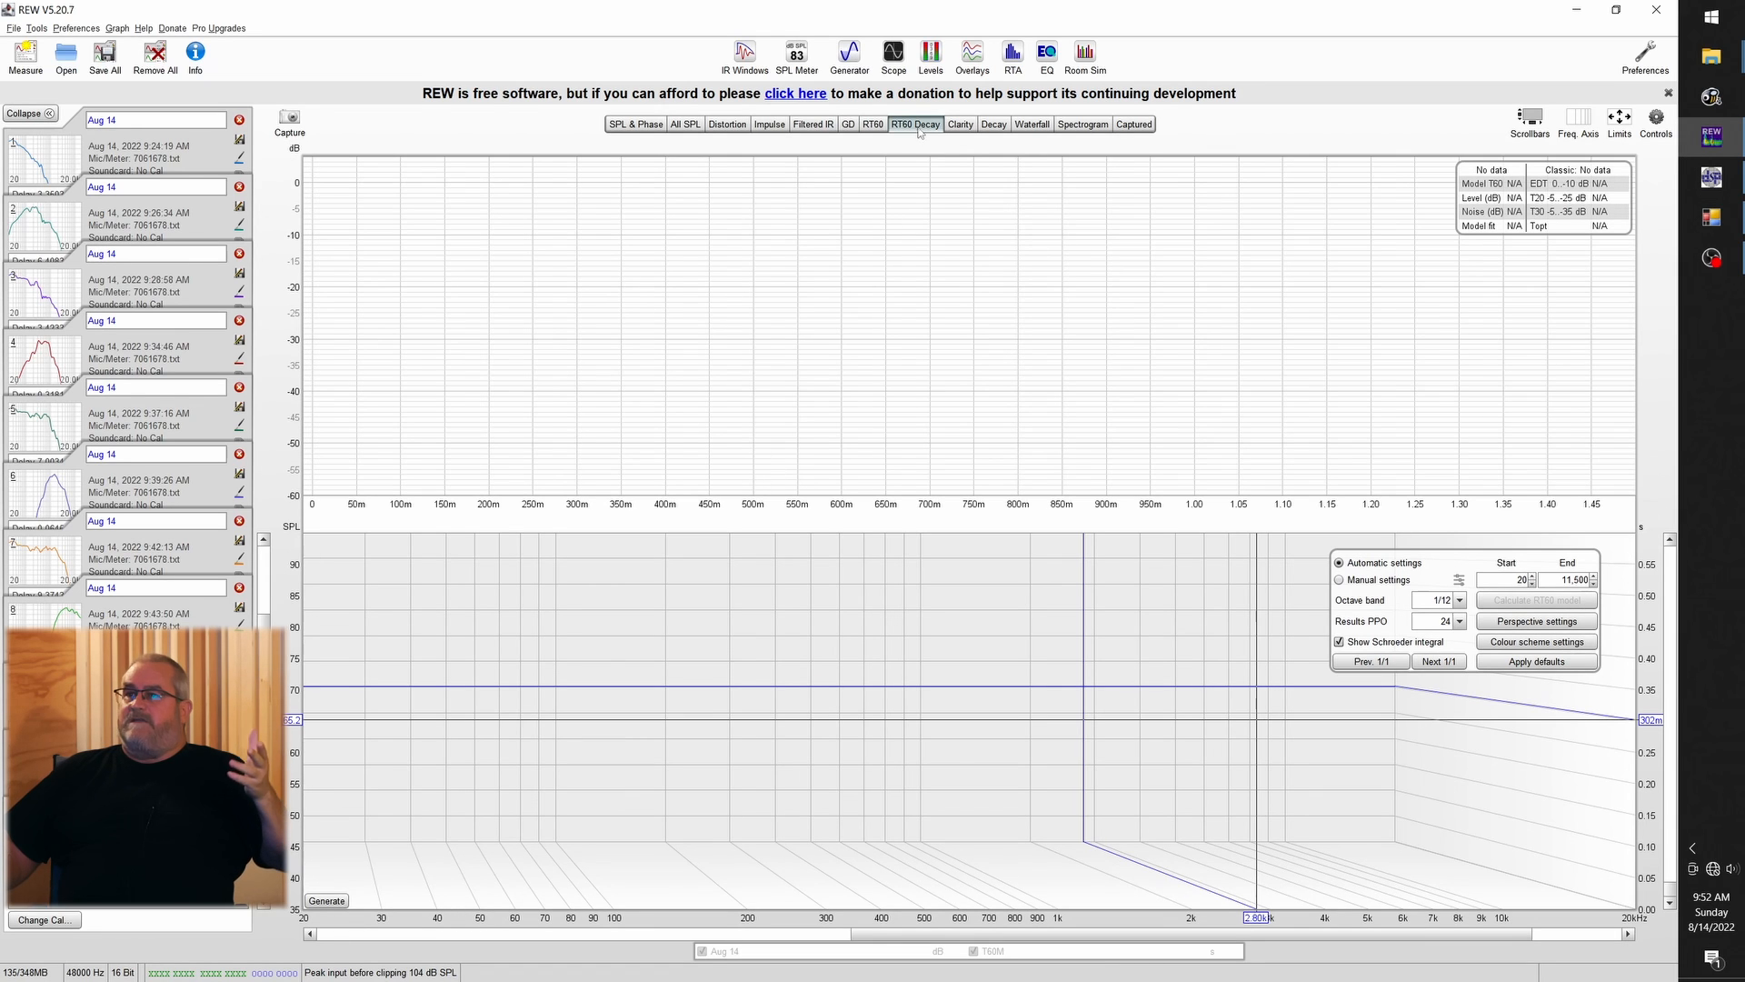
left_click(325, 902)
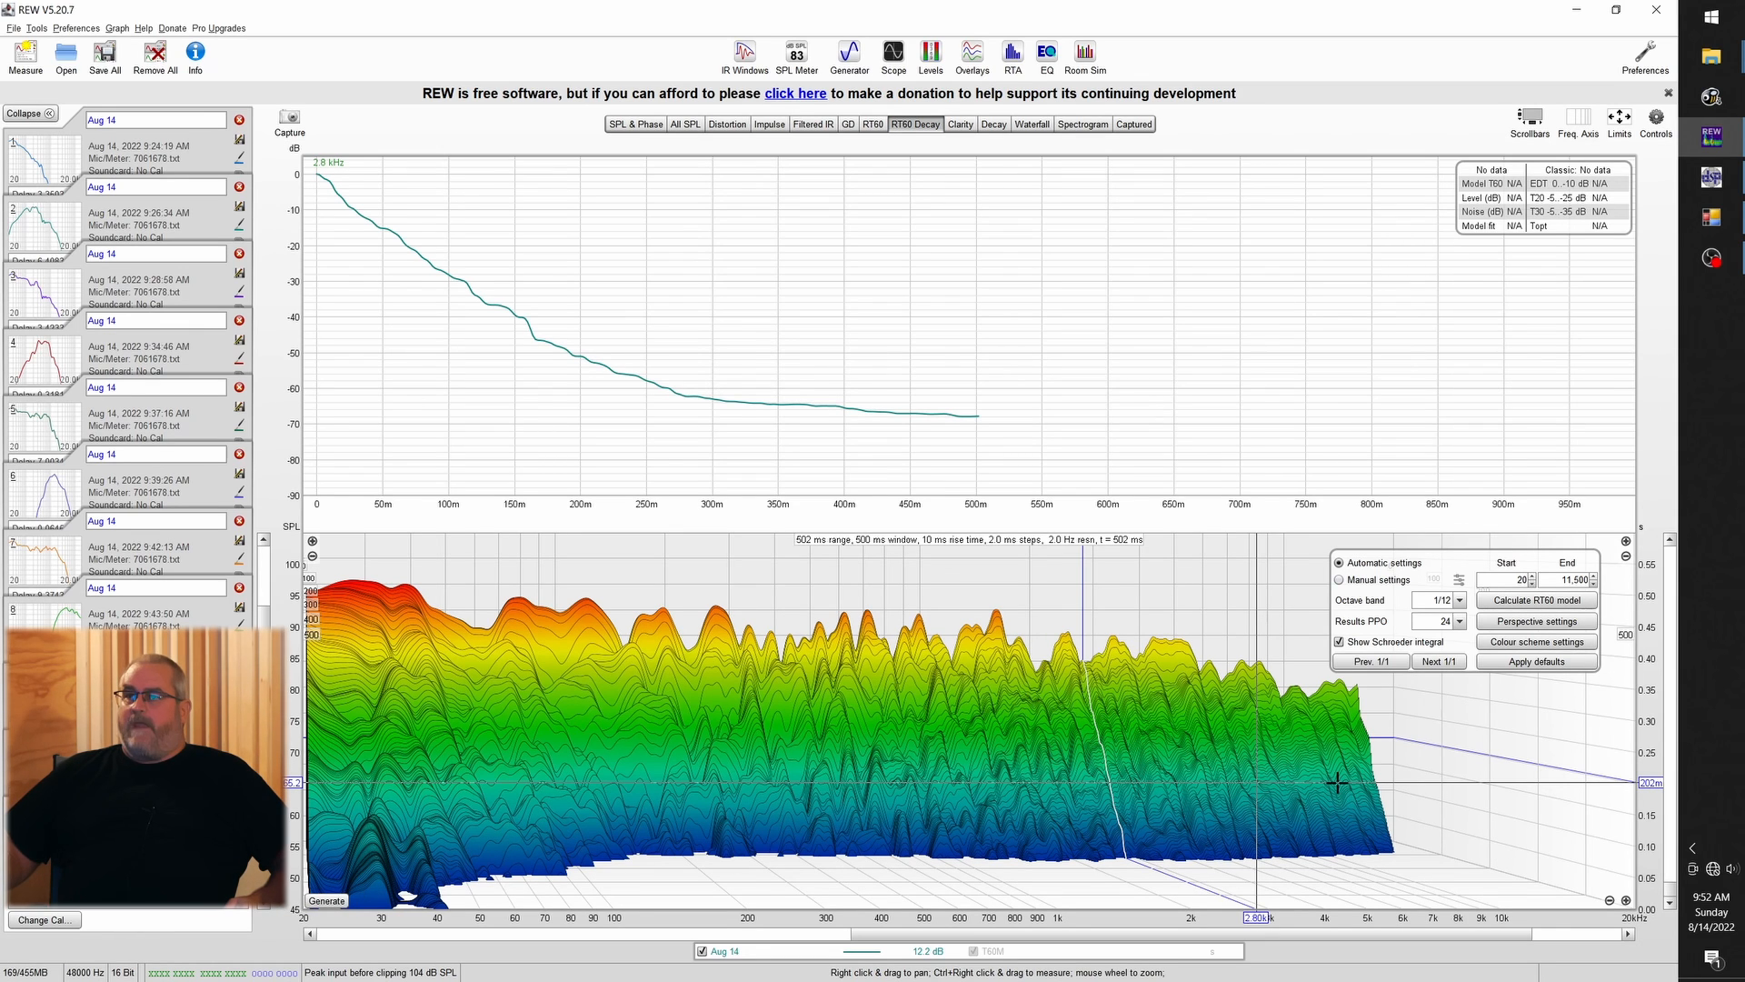
left_click(1541, 602)
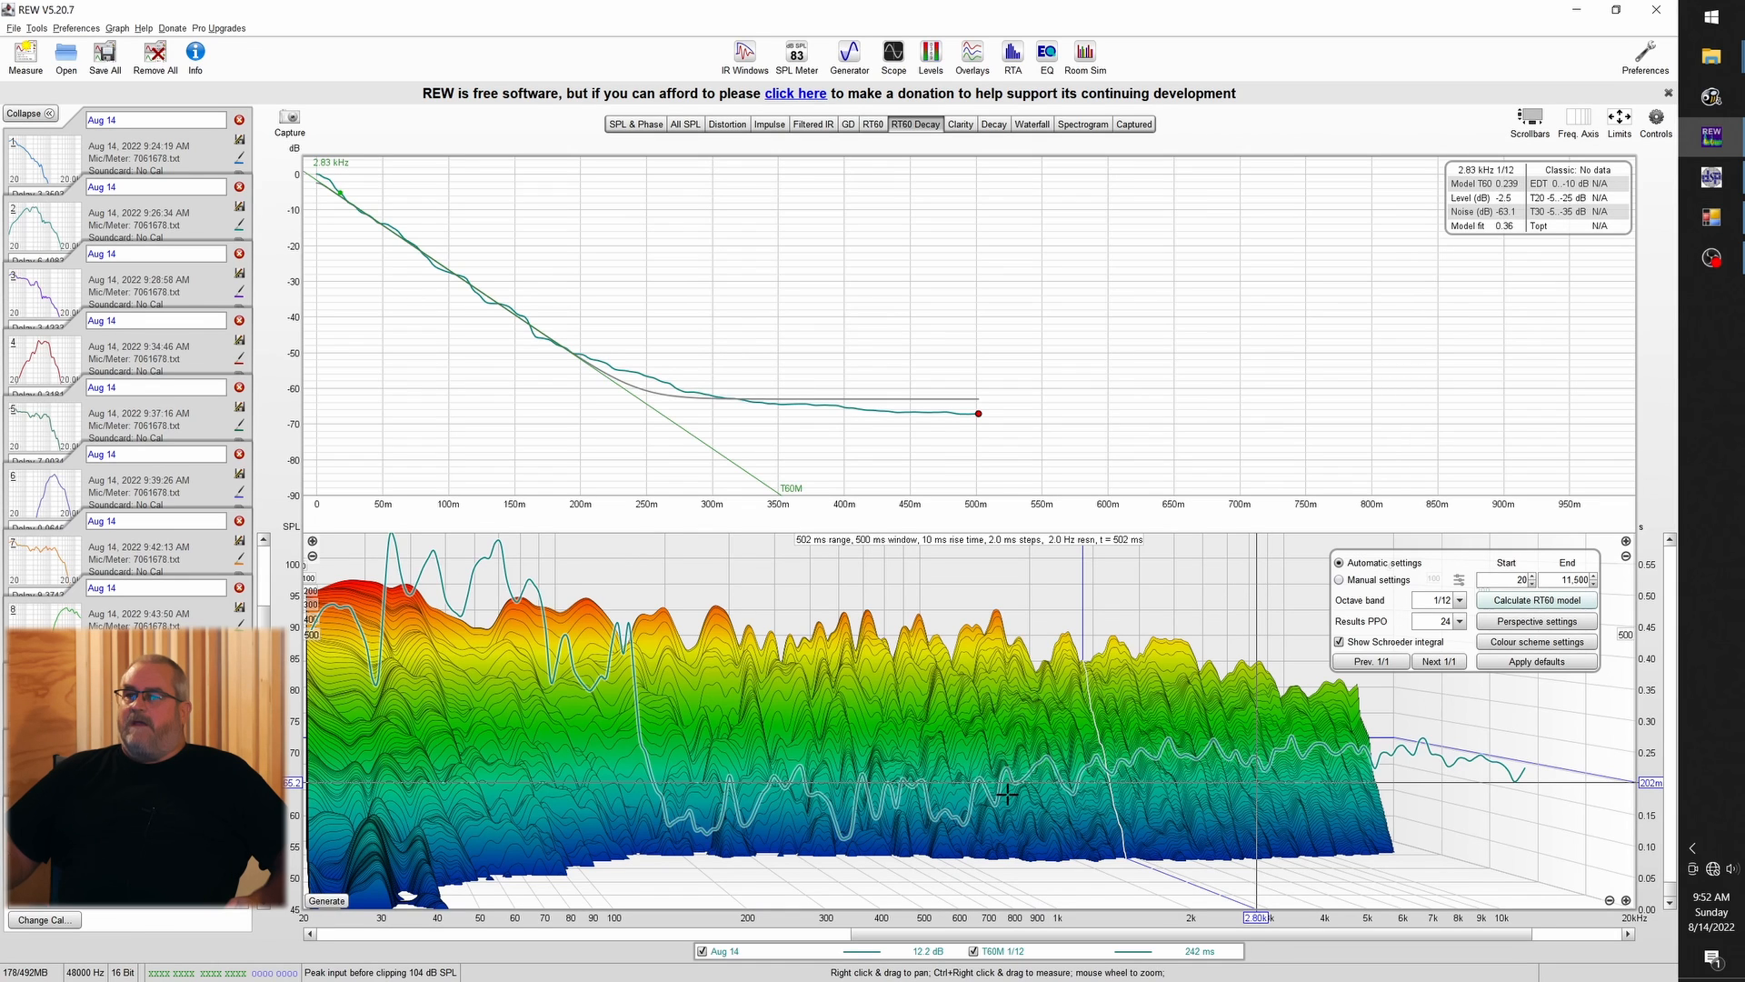
left_click(1460, 601)
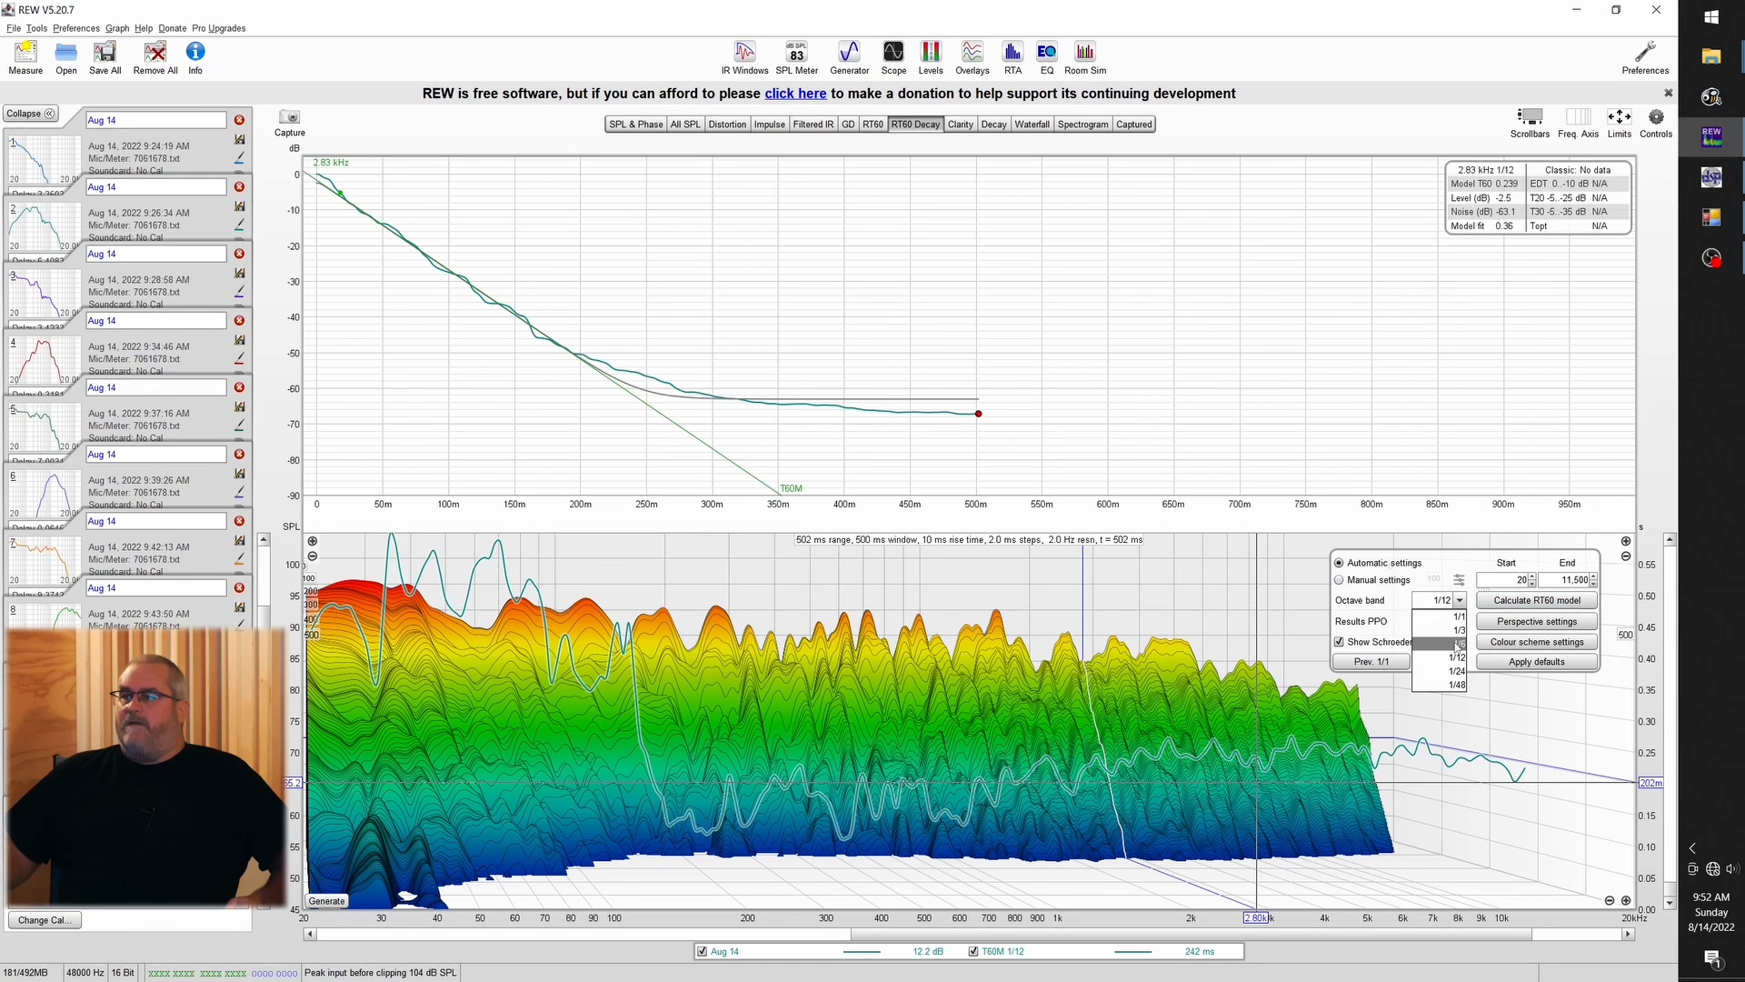
left_click(1457, 643)
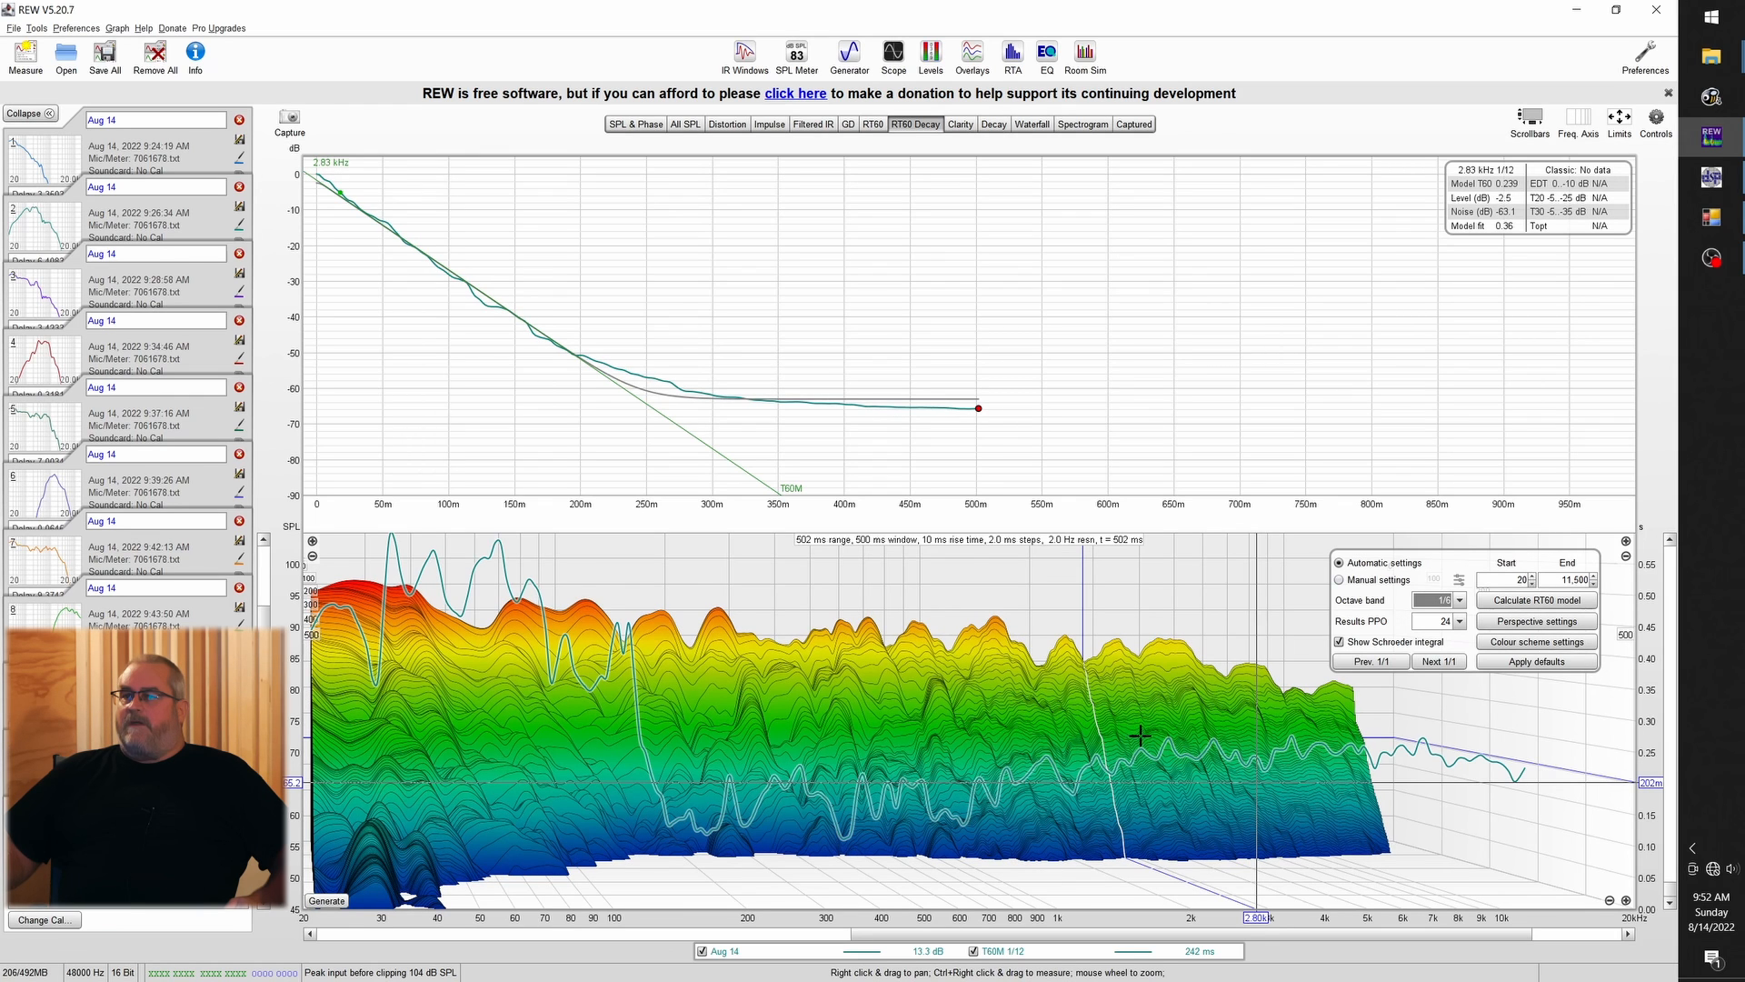
Examine the RT60 curve from about 113 Hz to 1.03 kHz and return to the measurement's SPL and phase graph
left_click(871, 124)
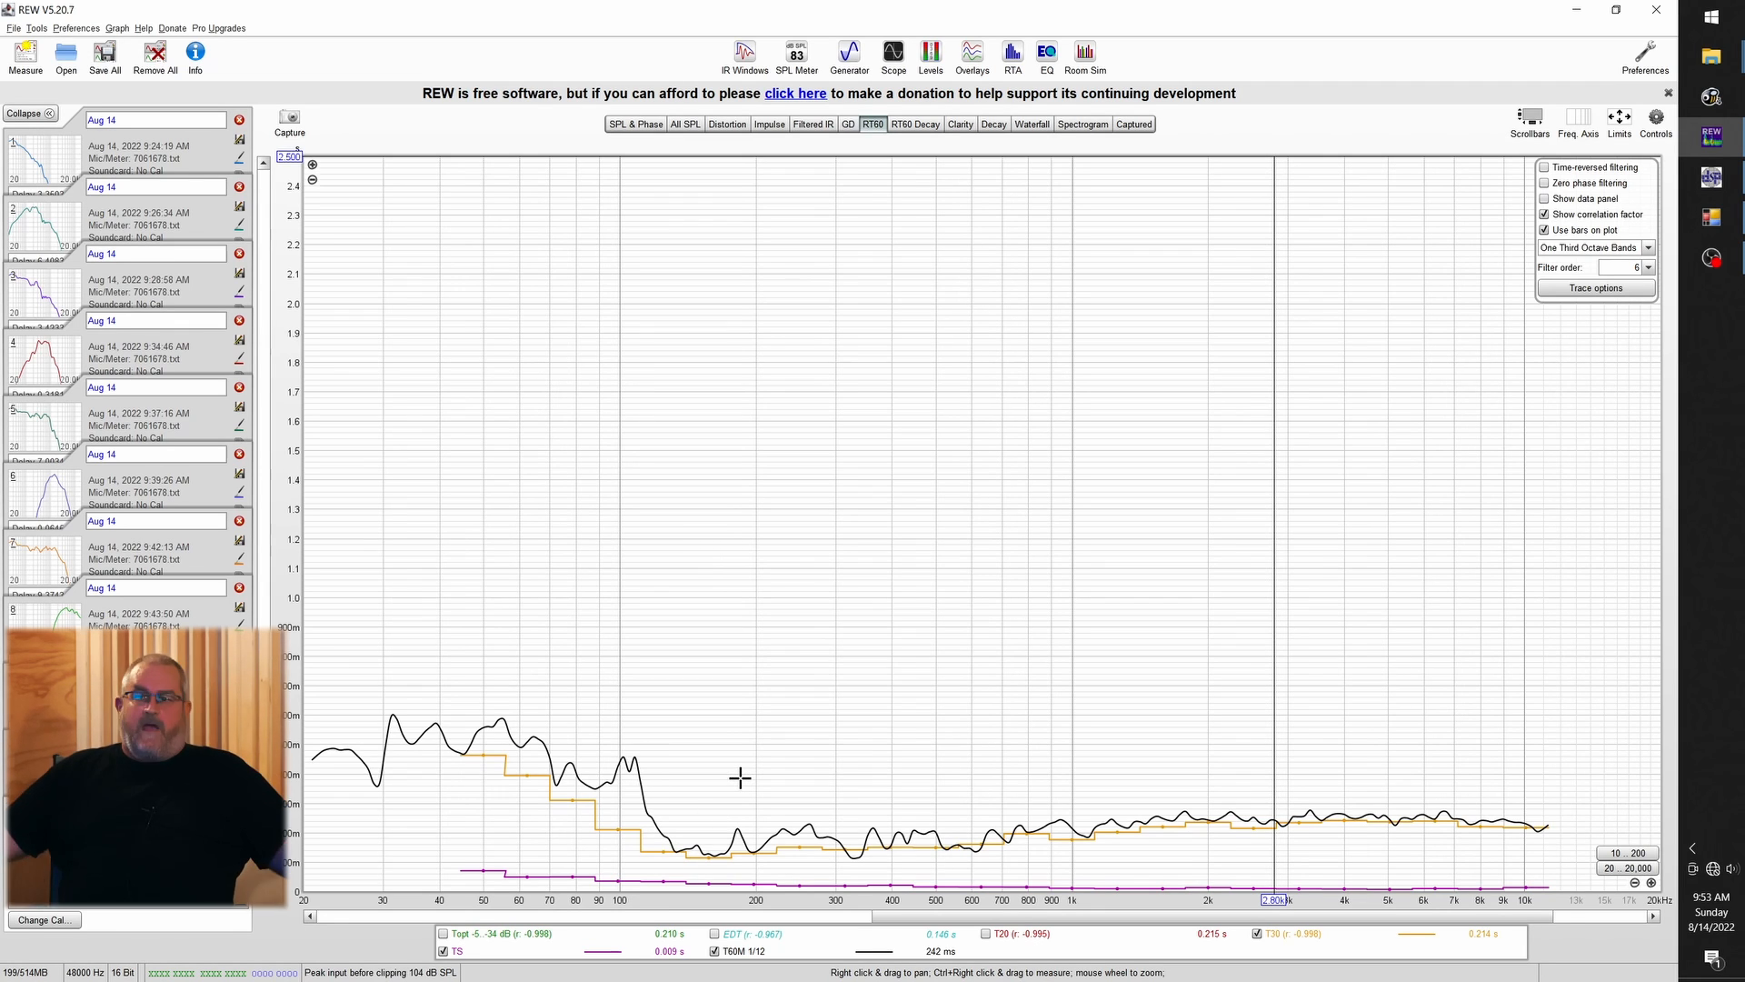
left_click(645, 775)
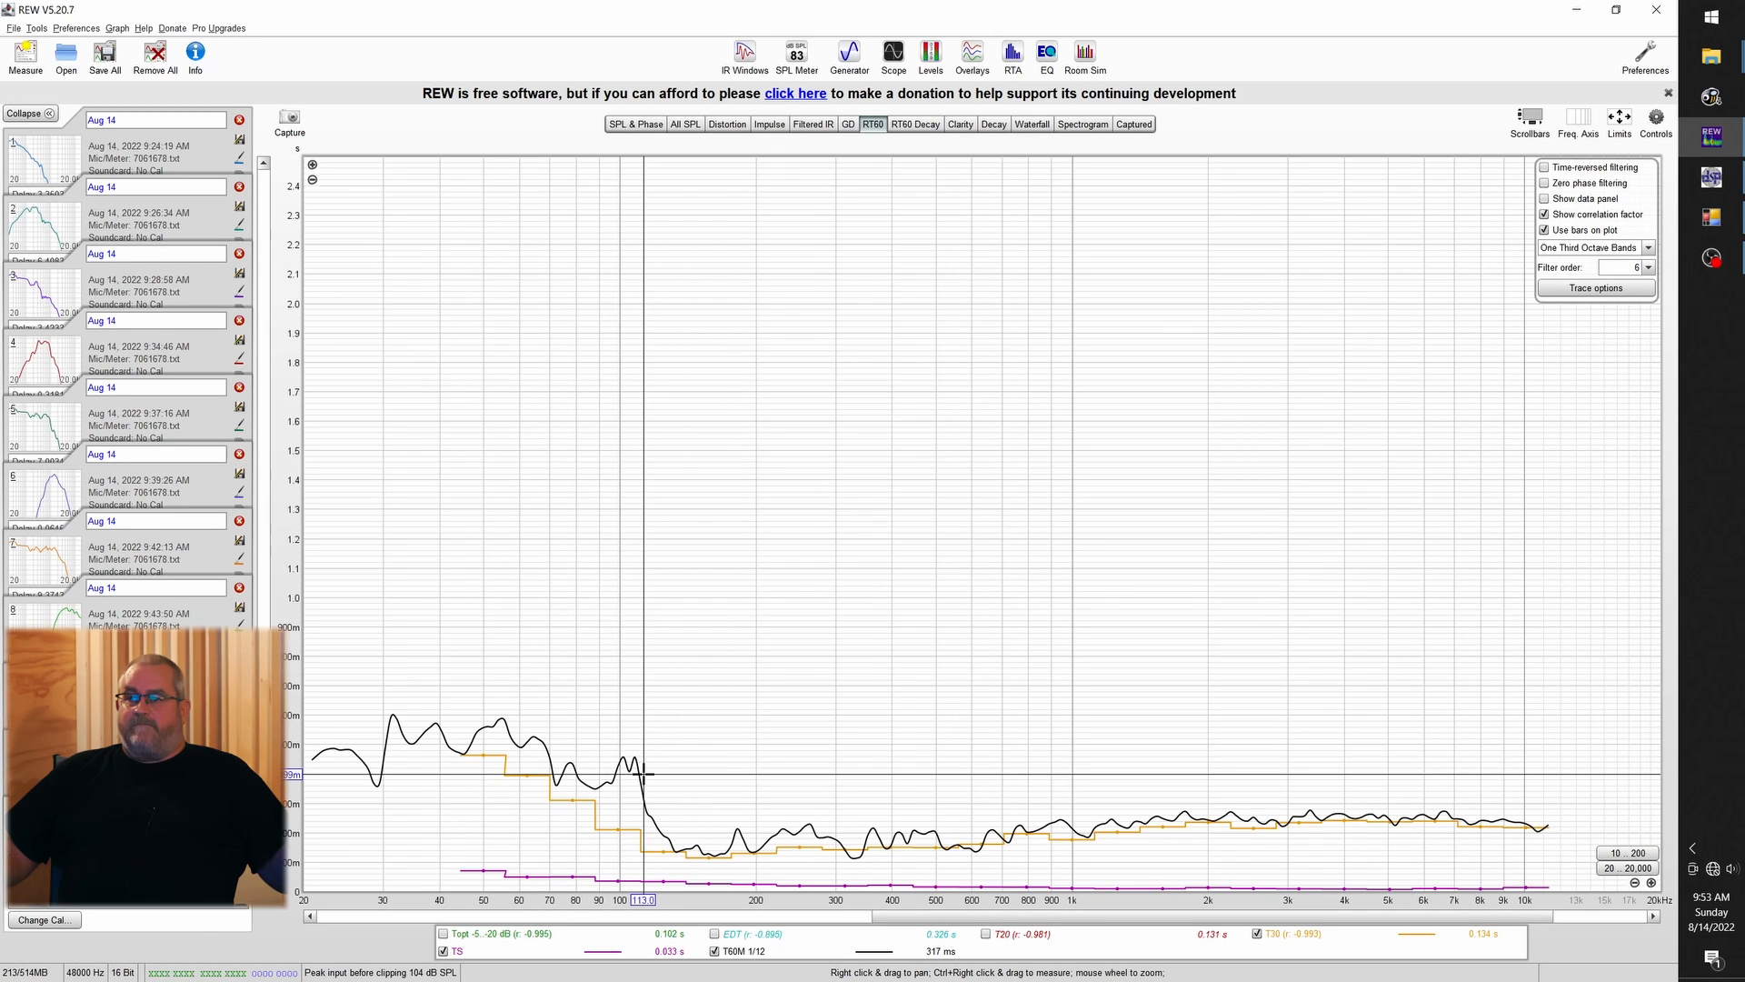
left_click_drag(645, 774, 1077, 771)
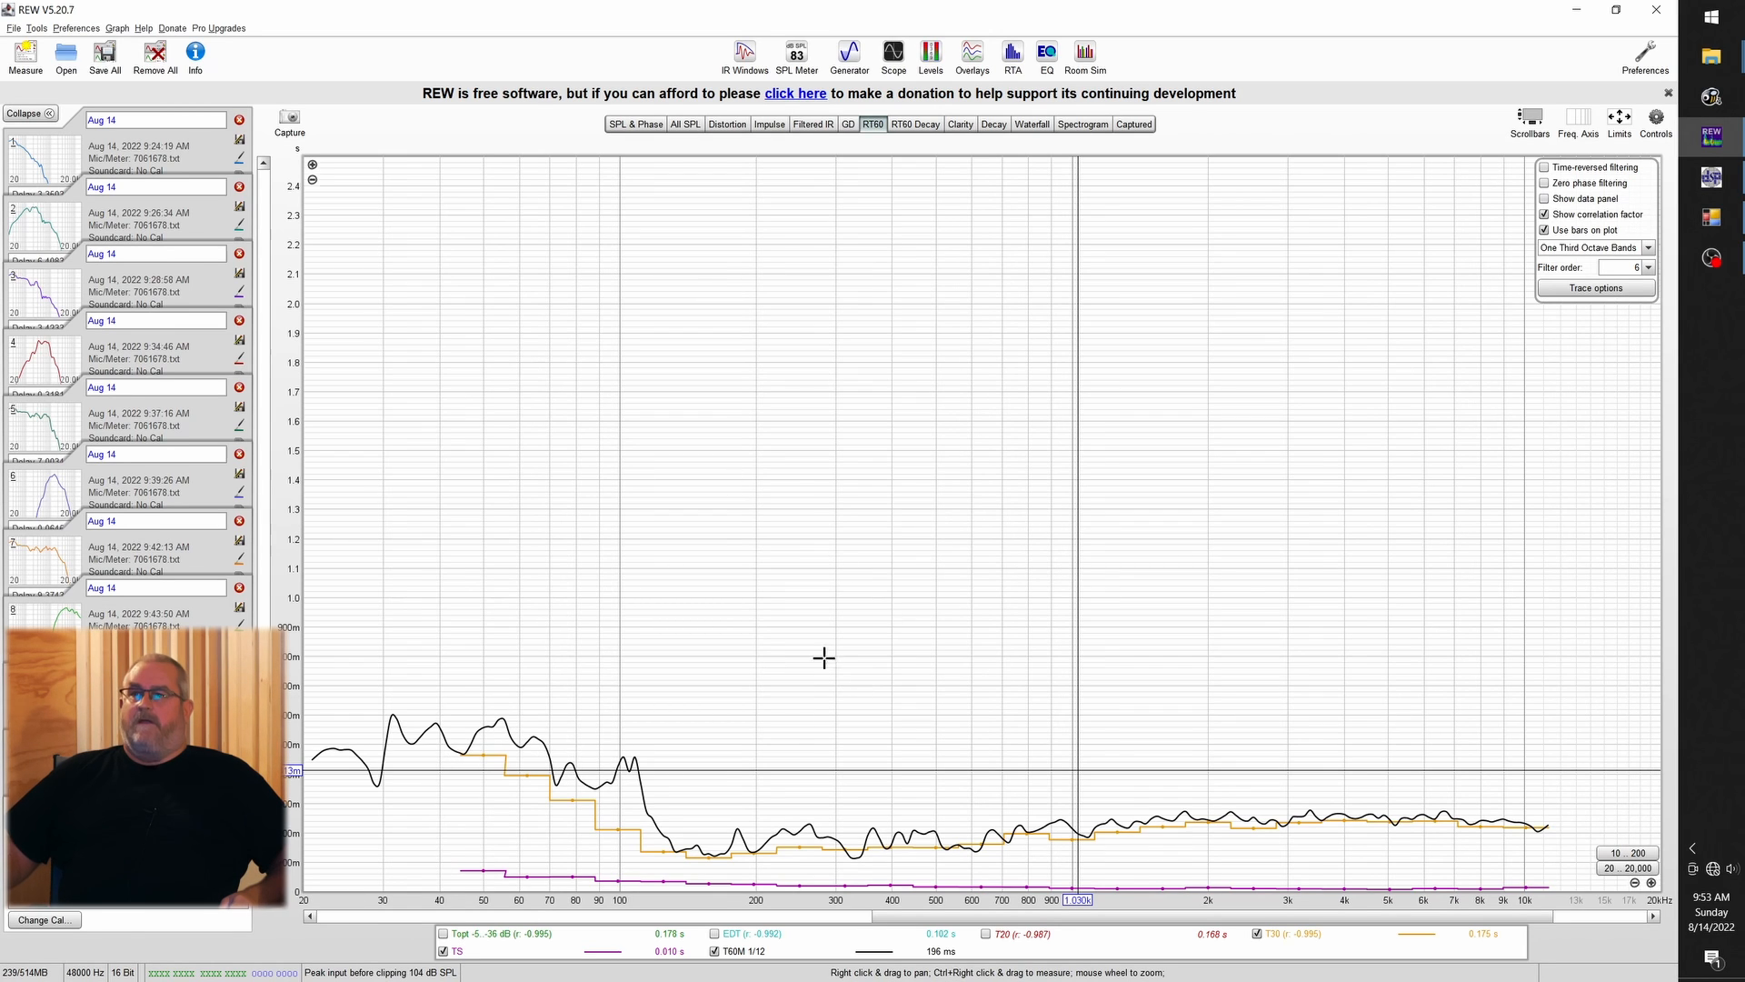
left_click(635, 127)
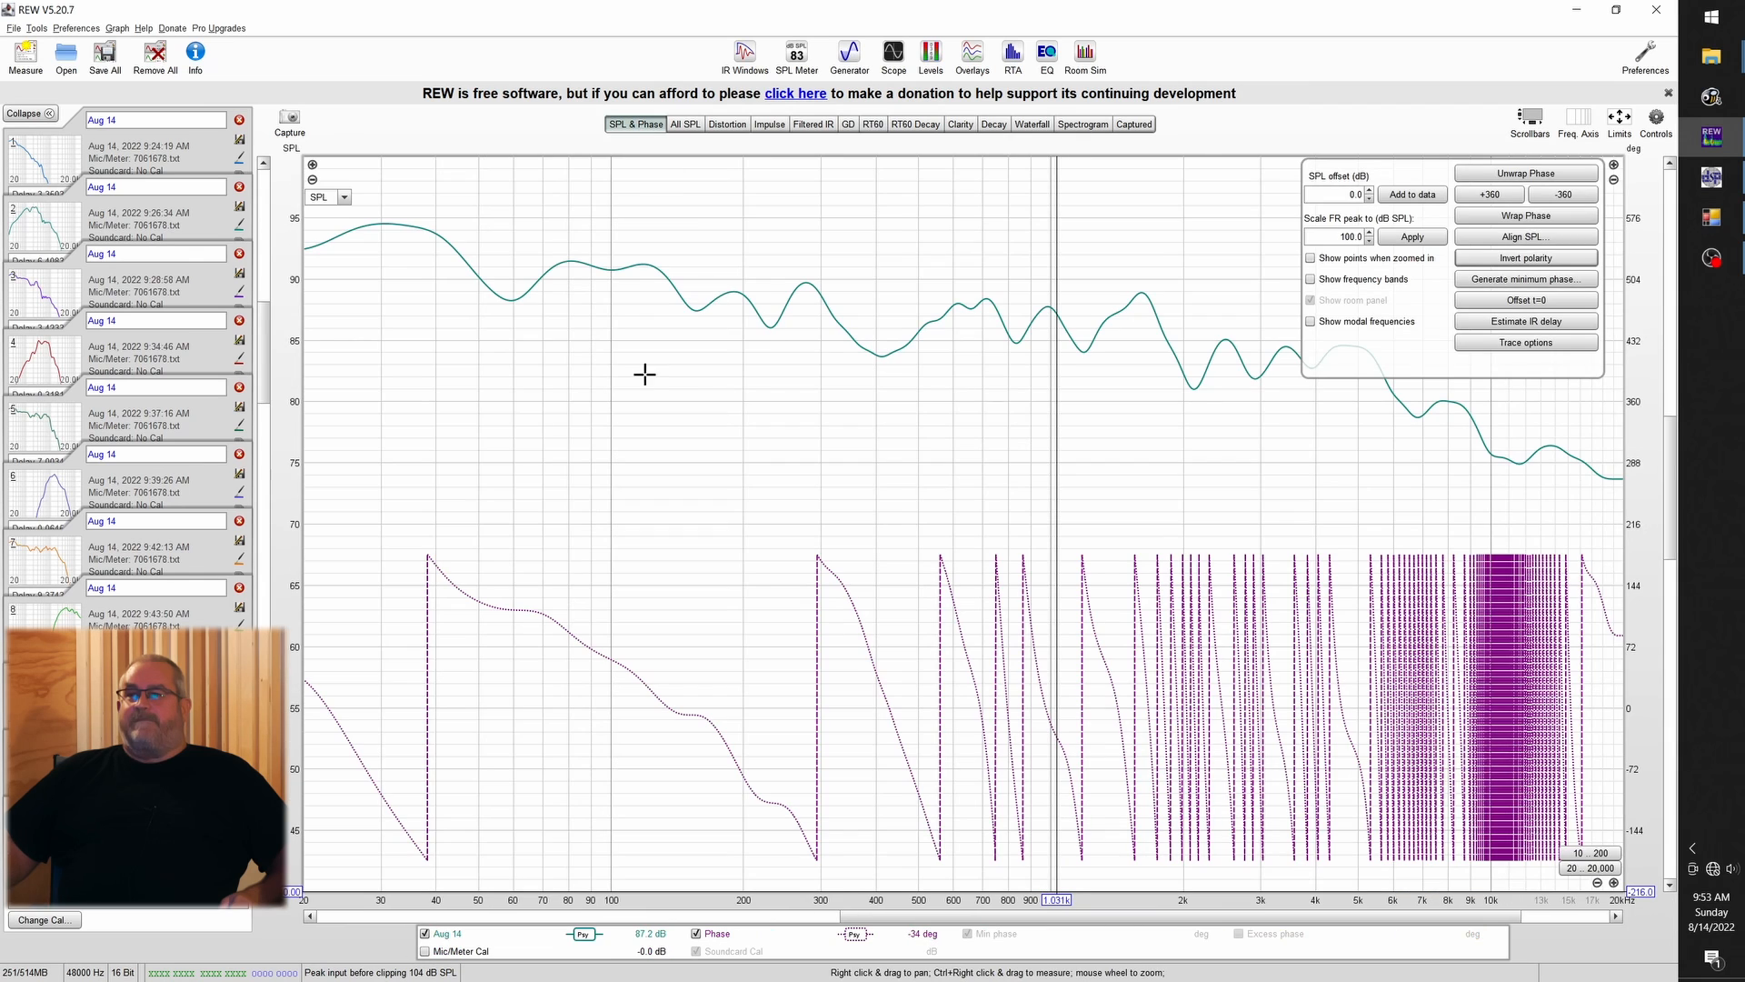